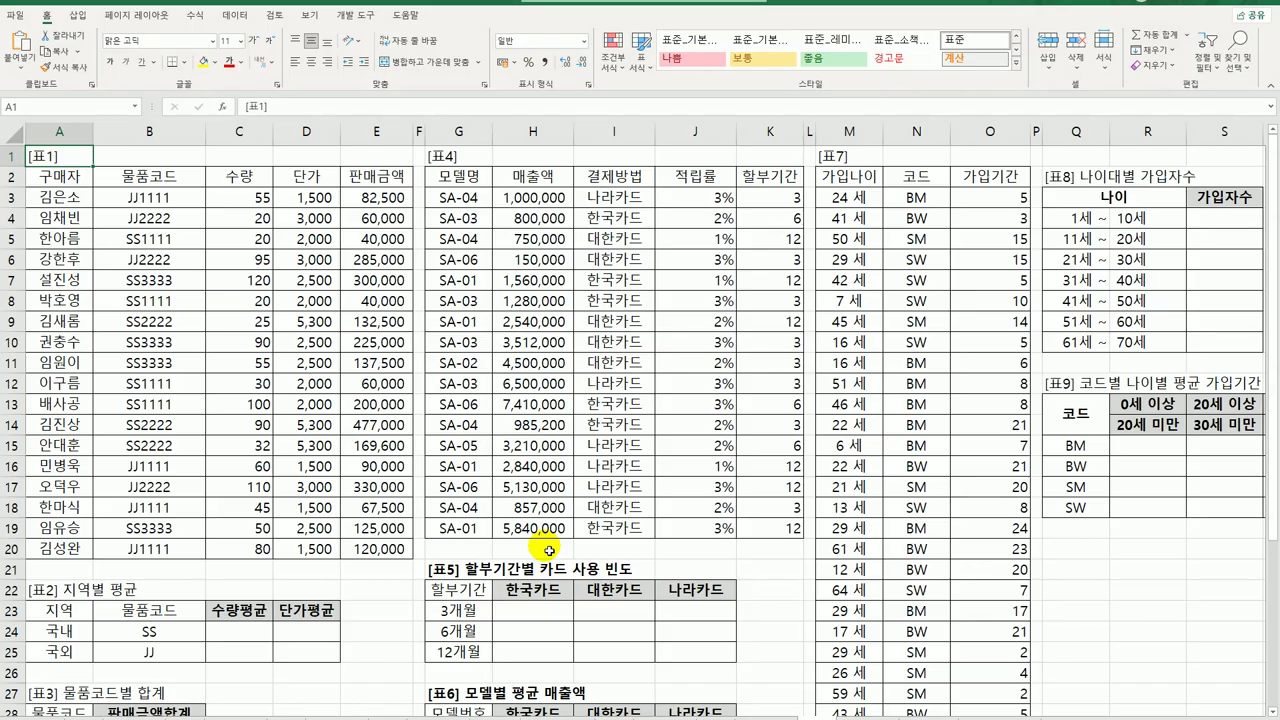
pyautogui.click(258, 197)
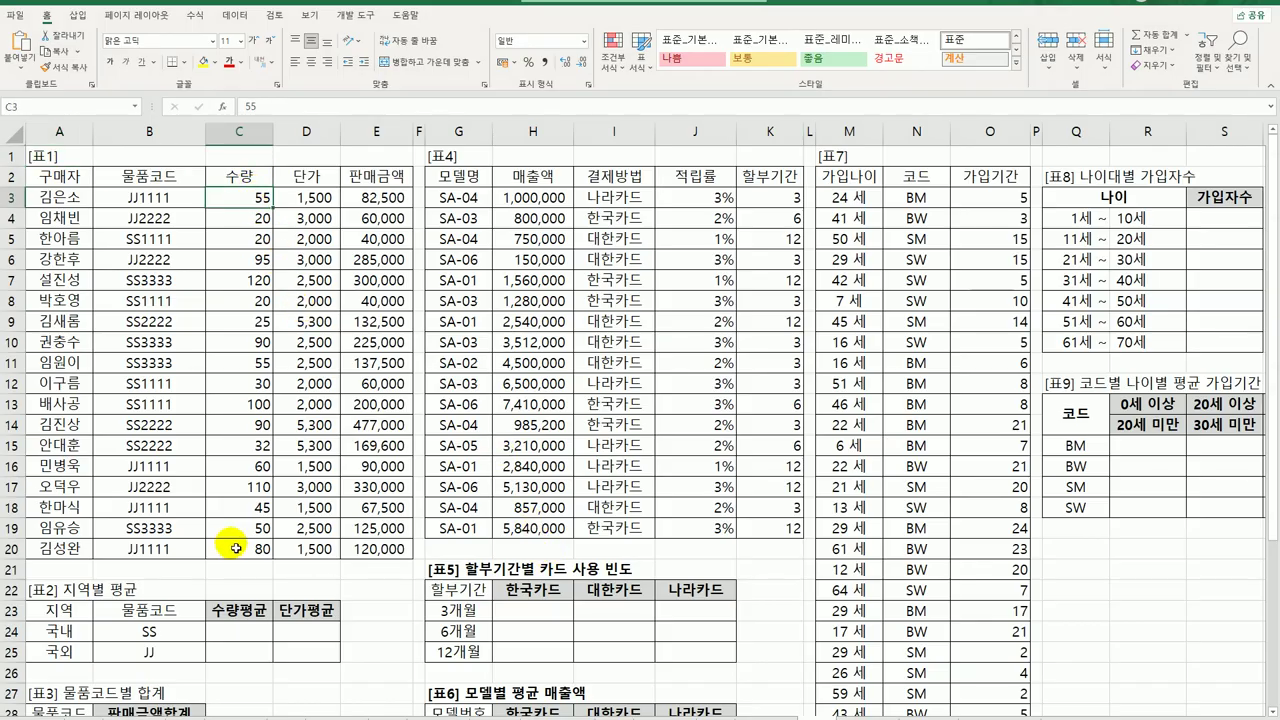
pyautogui.click(240, 636)
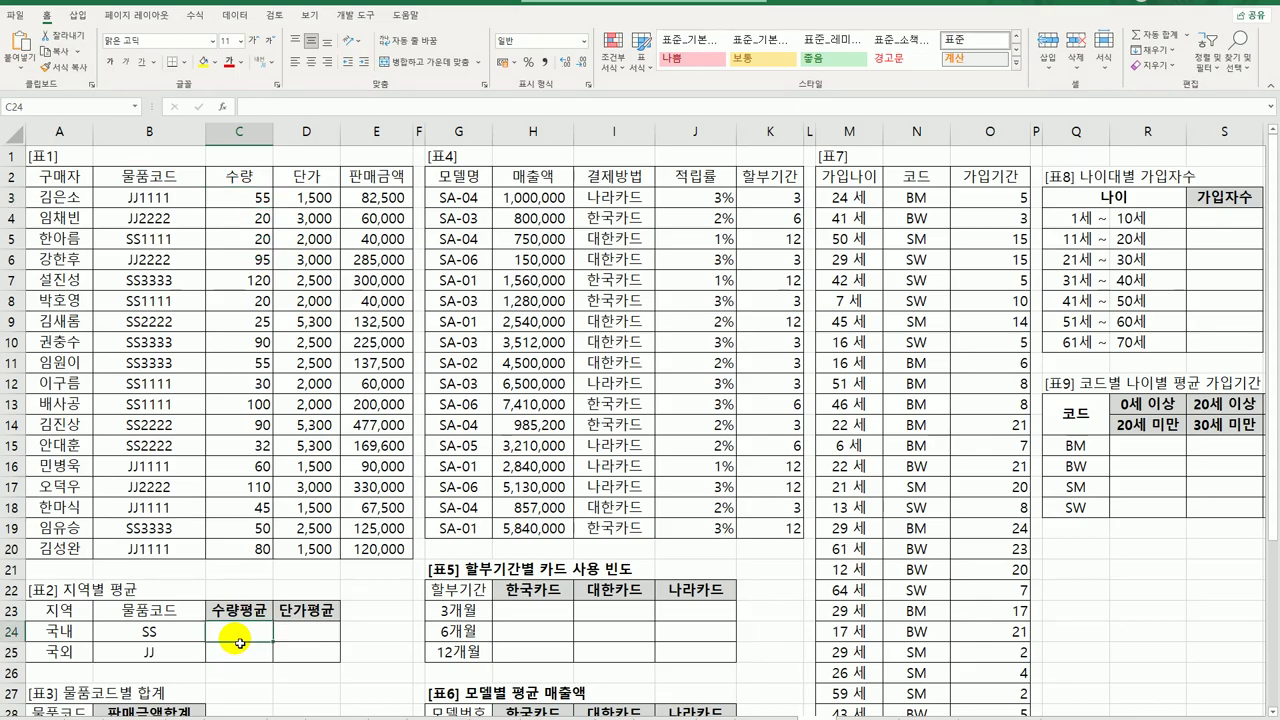
pyautogui.moveTo(240, 643); pyautogui.dragTo(307, 655)
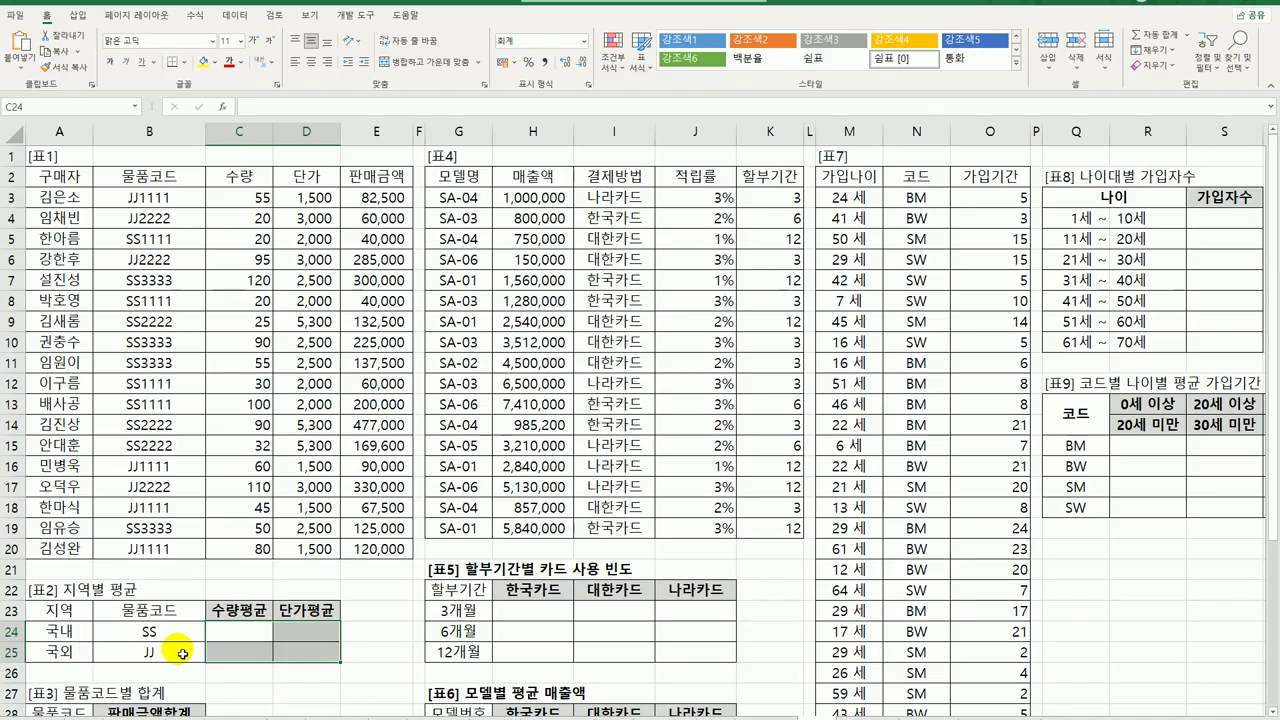
# - Start a formula in cell C24, the SS quantity average of table 2, with =AVERAGE(IF(
pyautogui.click(236, 633)
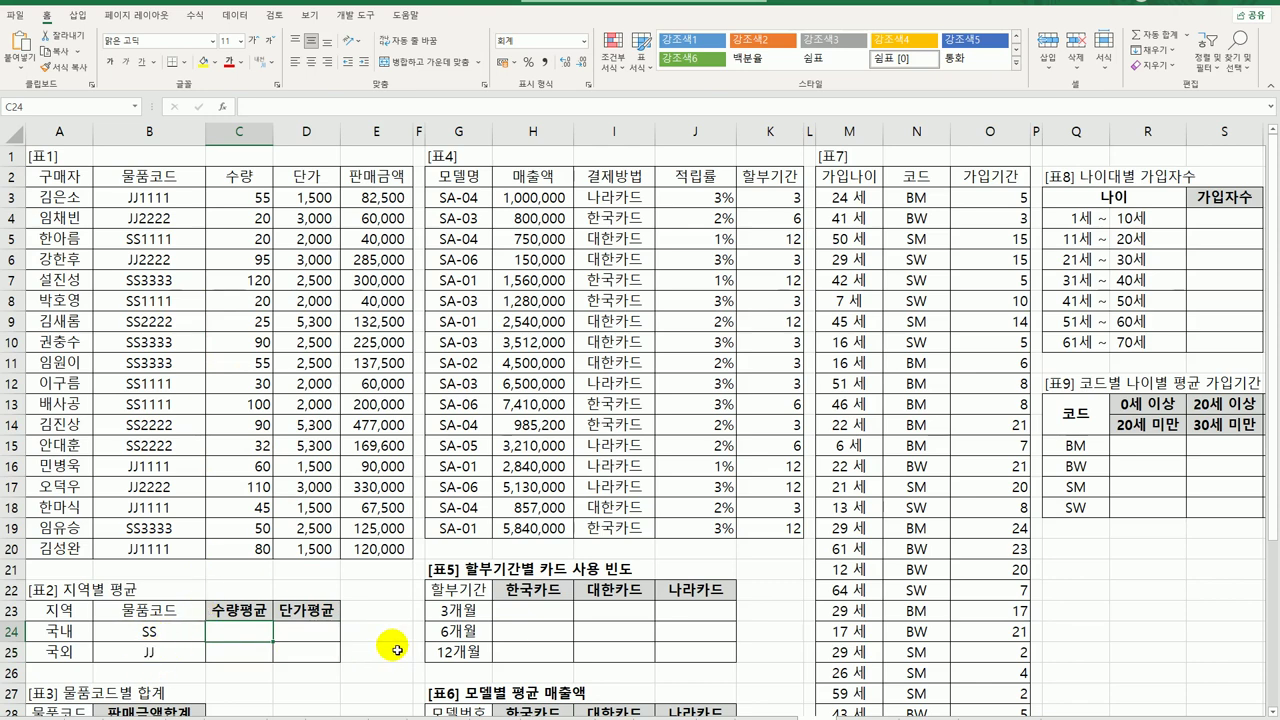
pyautogui.write('=')
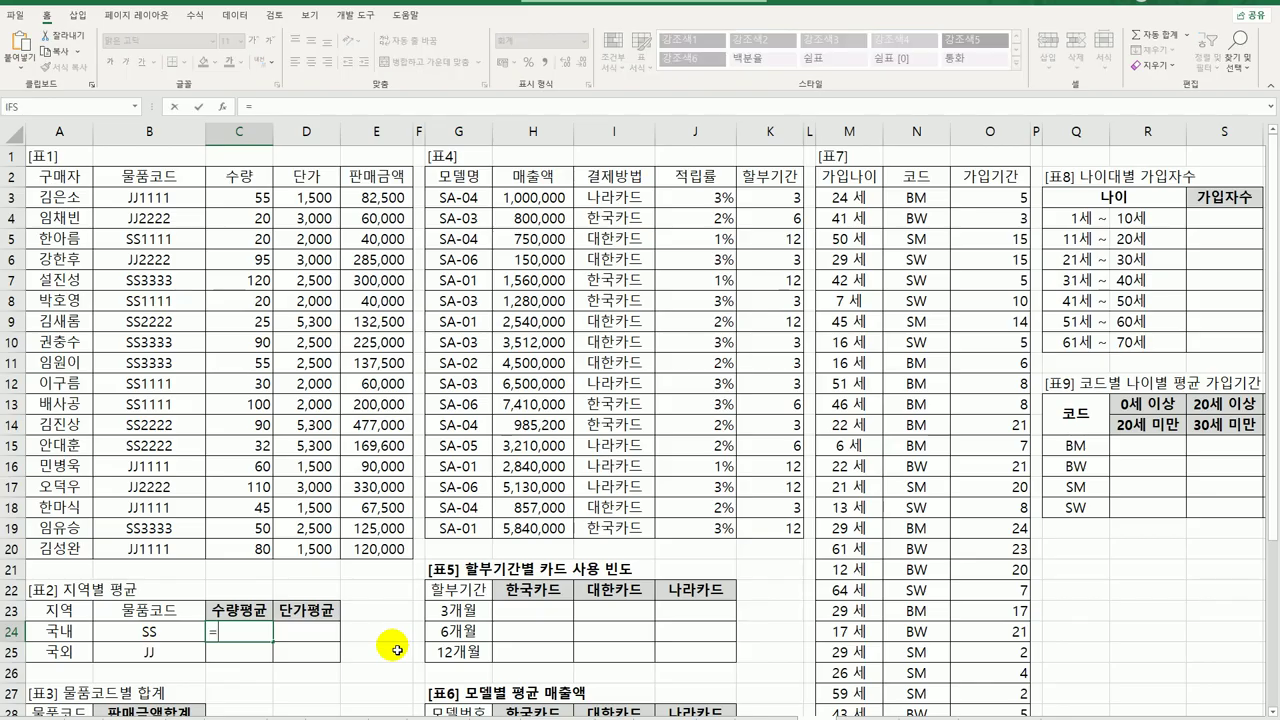
pyautogui.write('av')
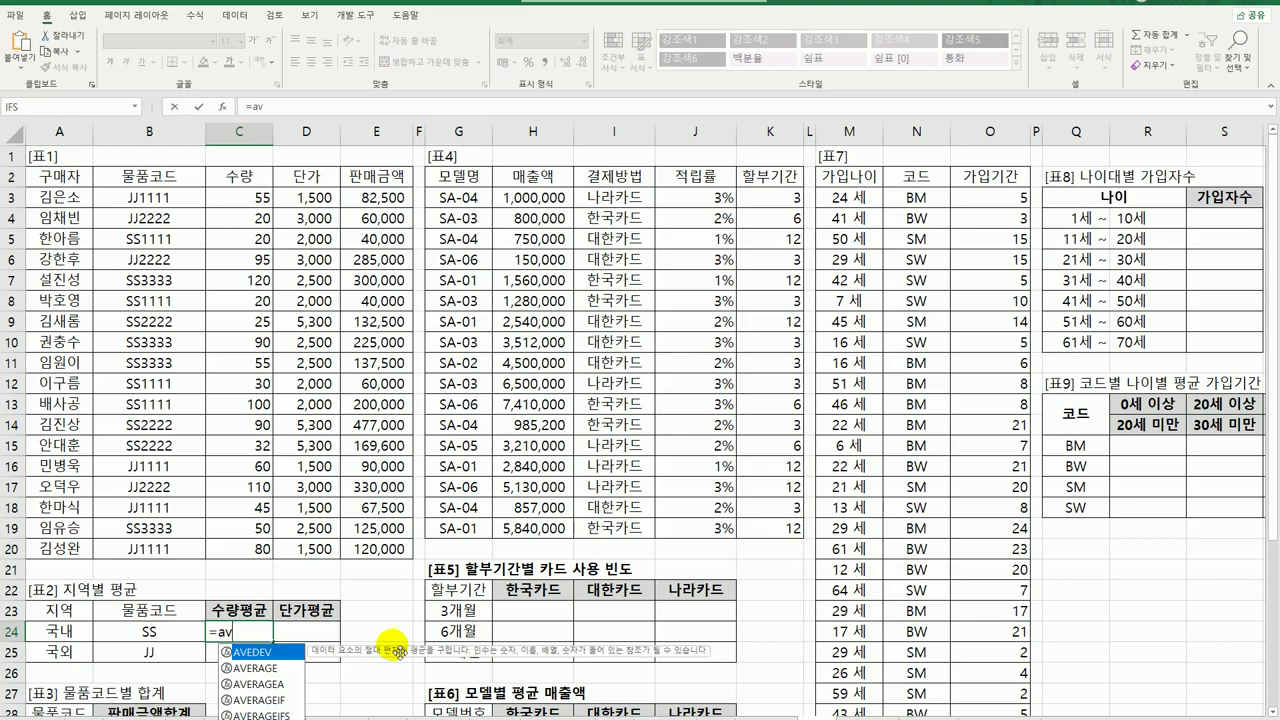
pyautogui.press('Down')
pyautogui.press('Tab')
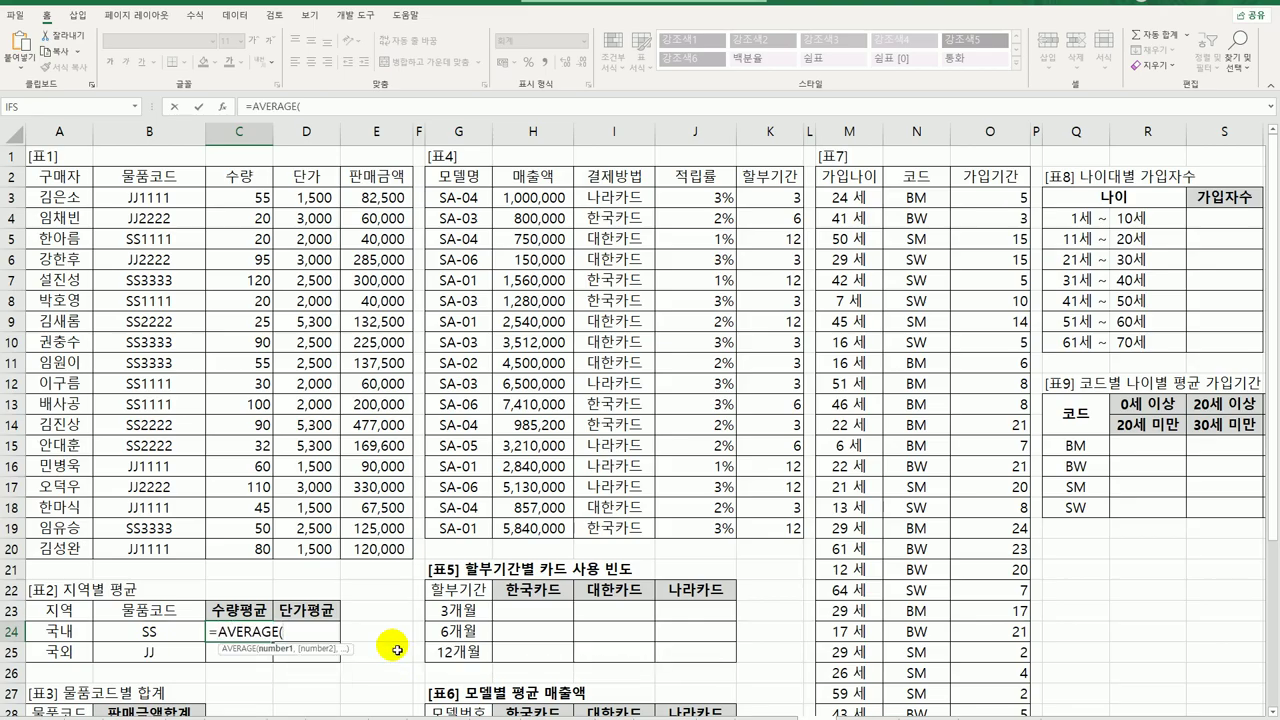
pyautogui.write('if')
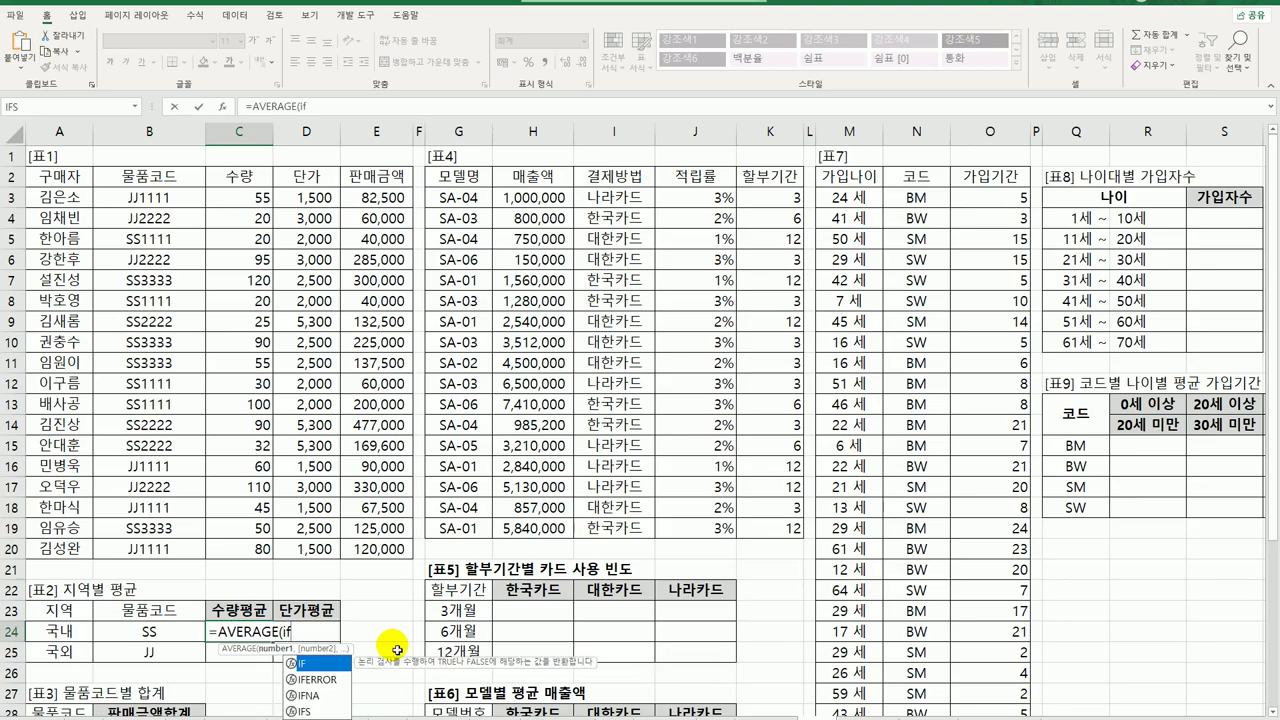
pyautogui.press('Tab')
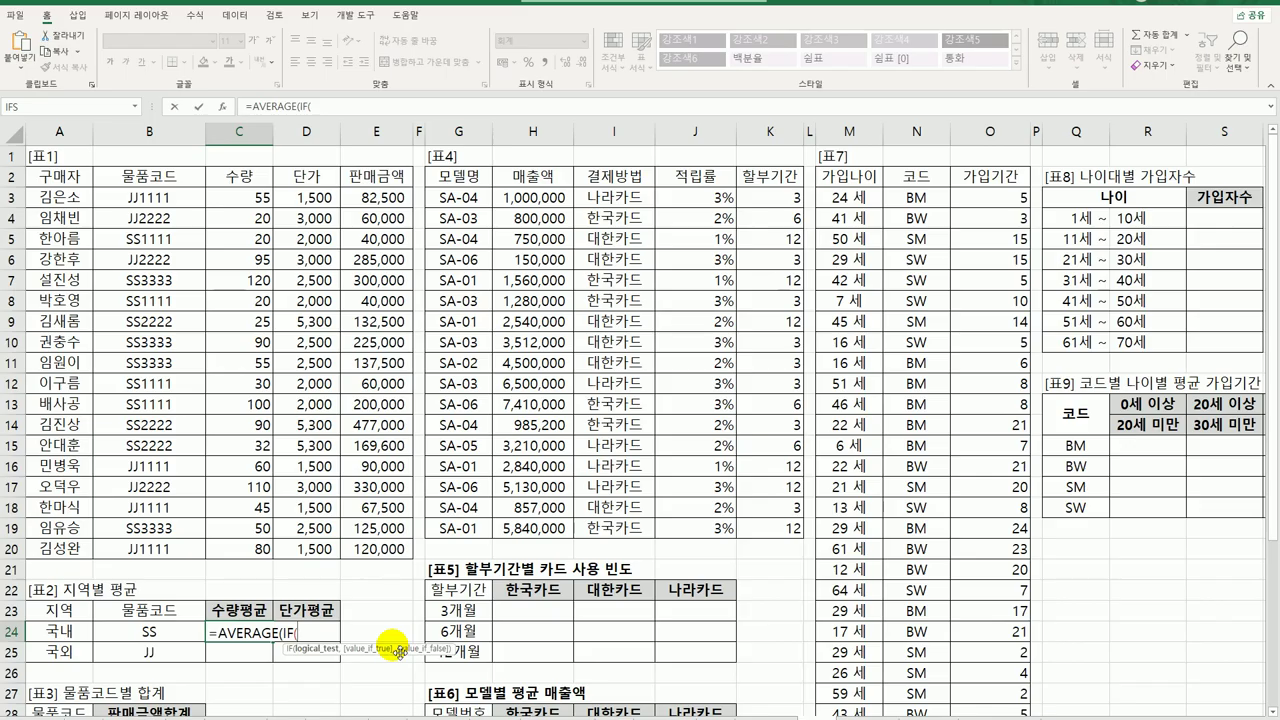
# - Add a LEFT function to the IF condition that takes the first 2 characters of the product codes in $B$3:$B$20
pyautogui.write('l')
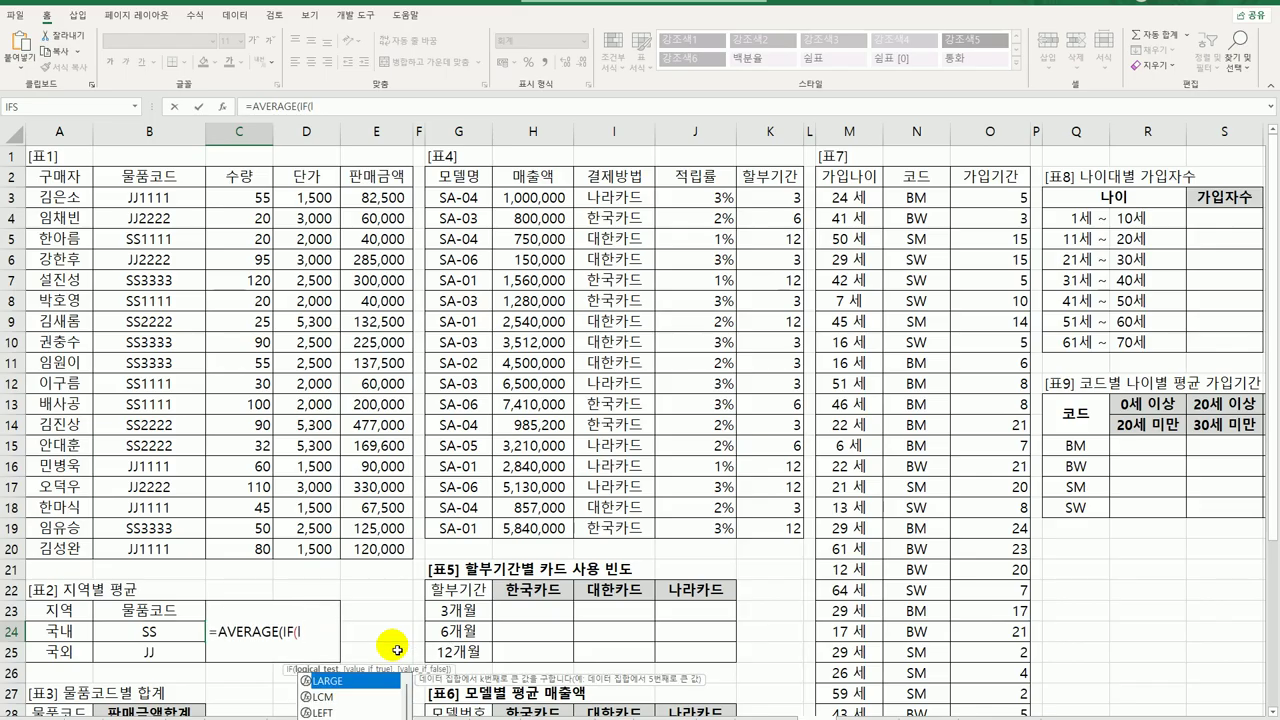
pyautogui.press('BackSpace')
pyautogui.write('l')
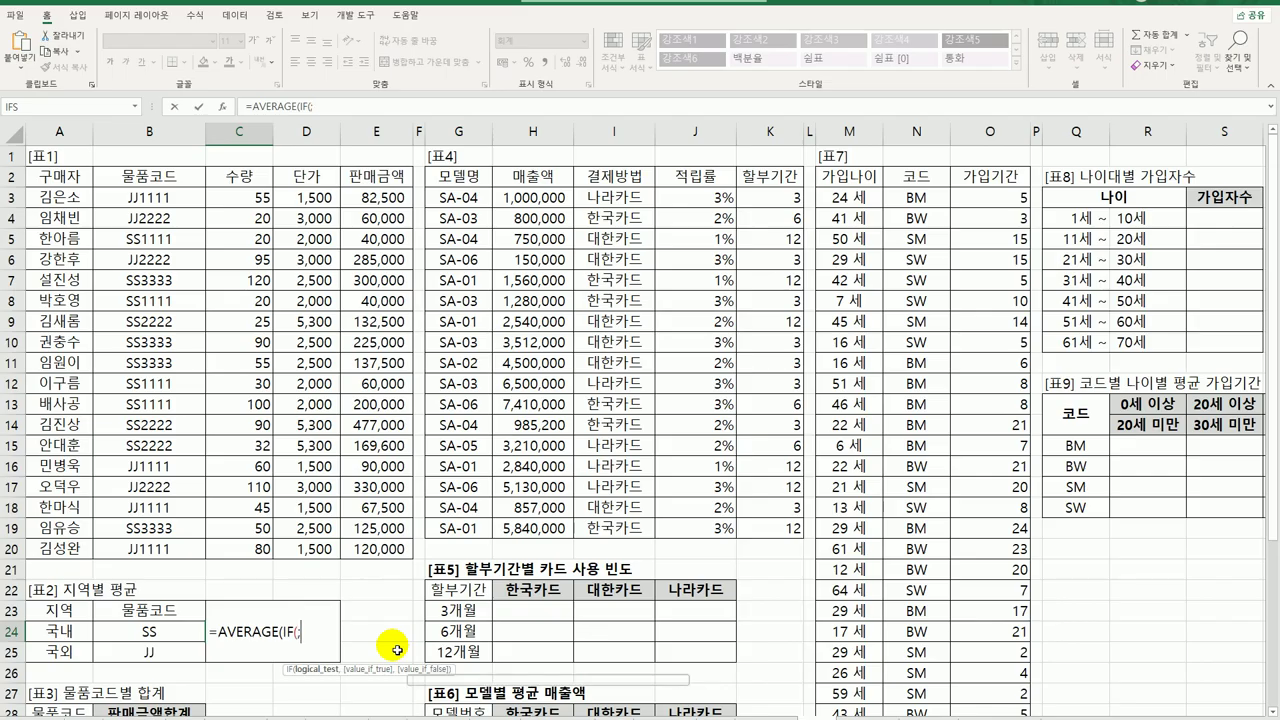
pyautogui.press('BackSpace')
pyautogui.write('left(')
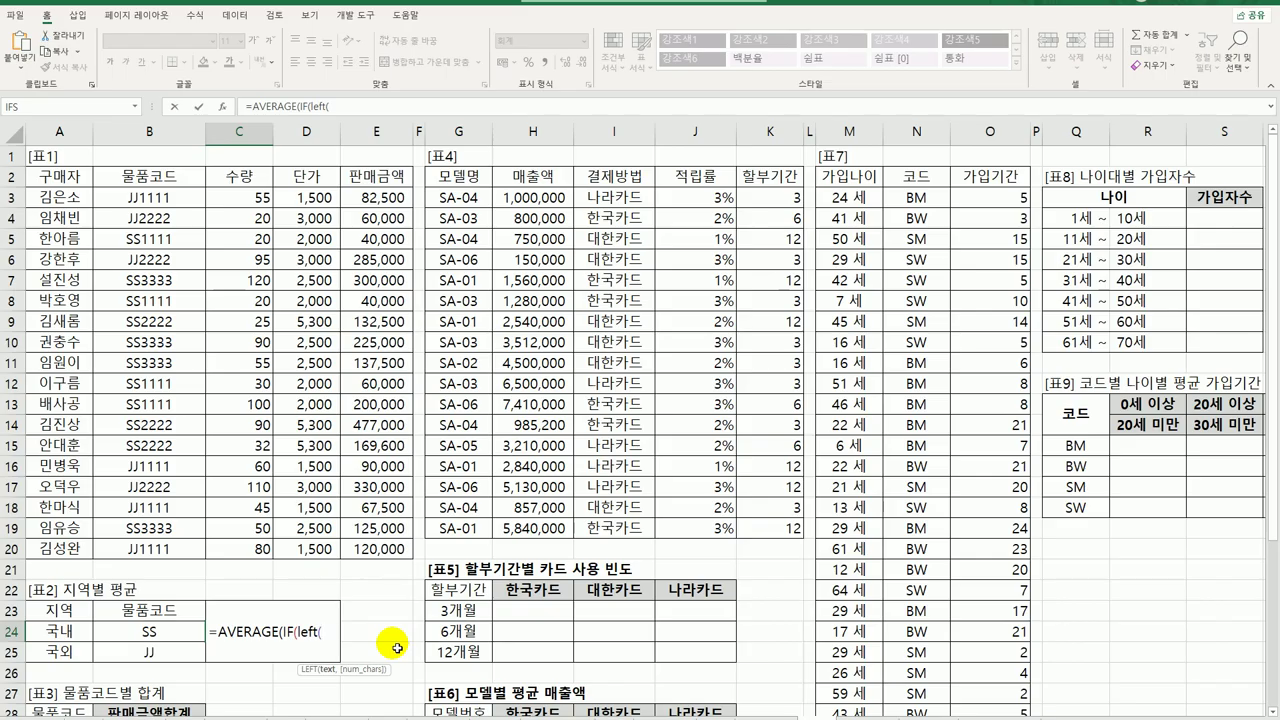
pyautogui.moveTo(178, 200); pyautogui.dragTo(158, 551)
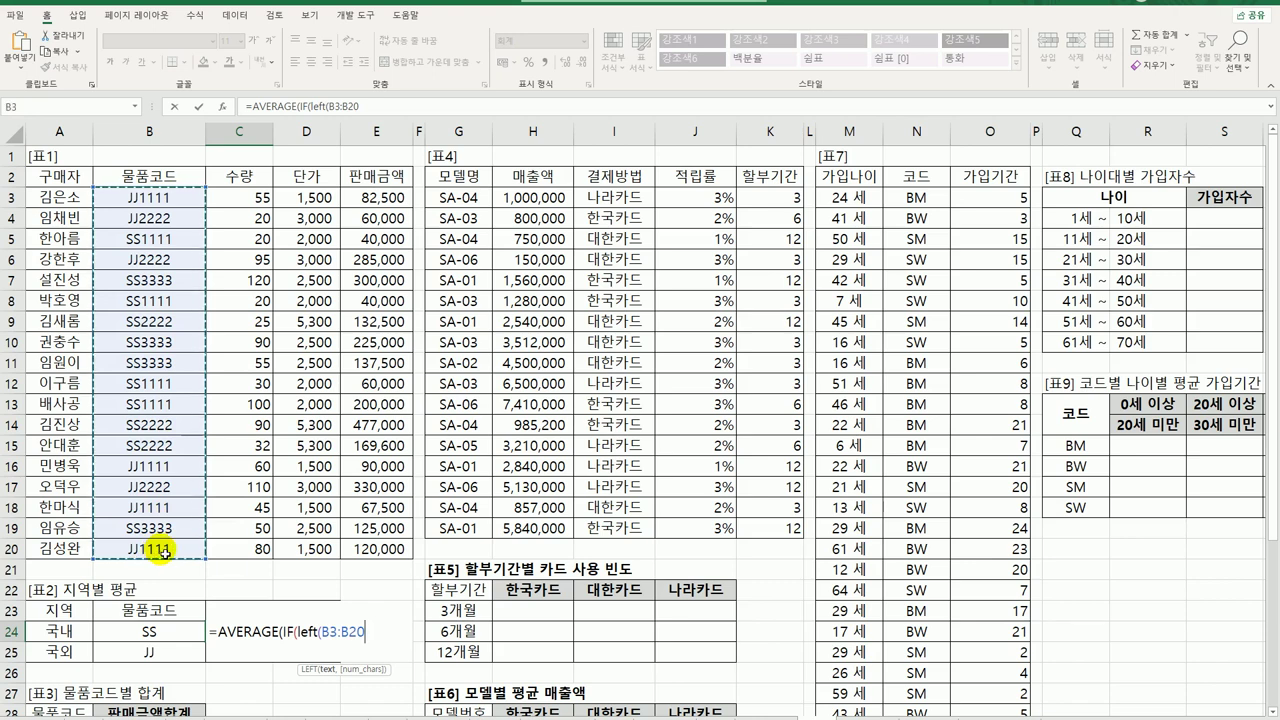
pyautogui.press('F4')
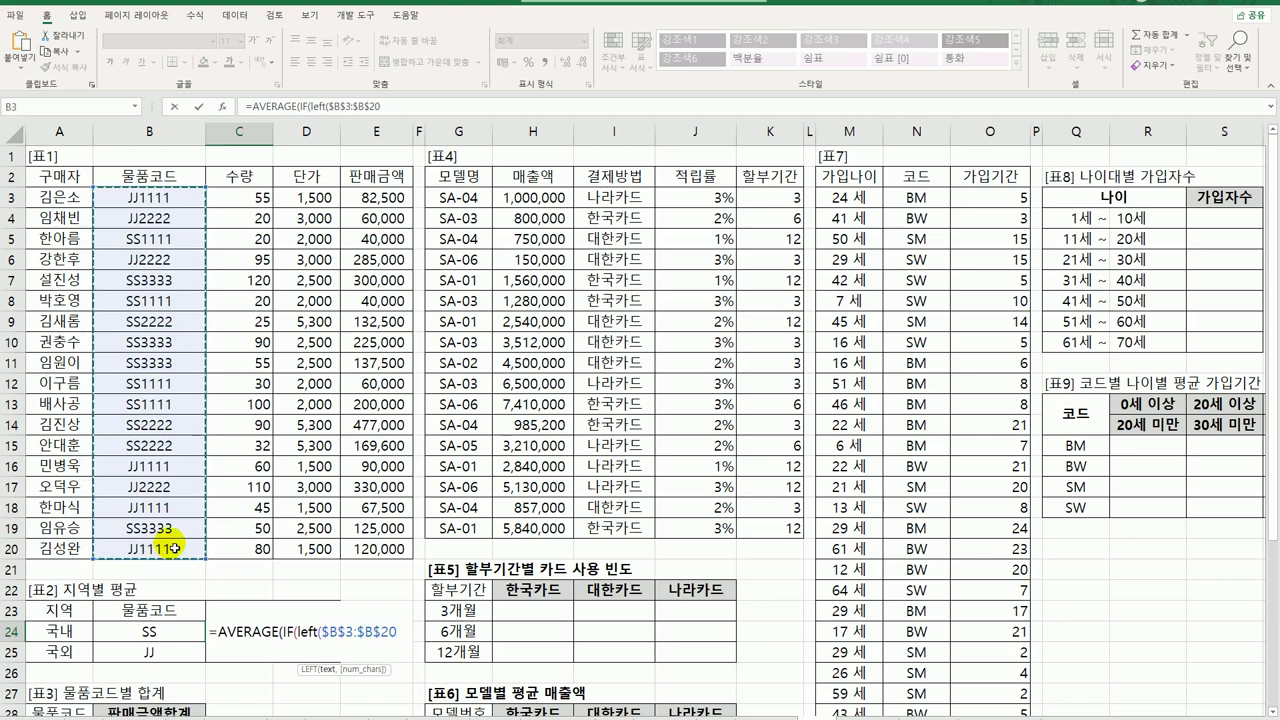
pyautogui.write(',2')
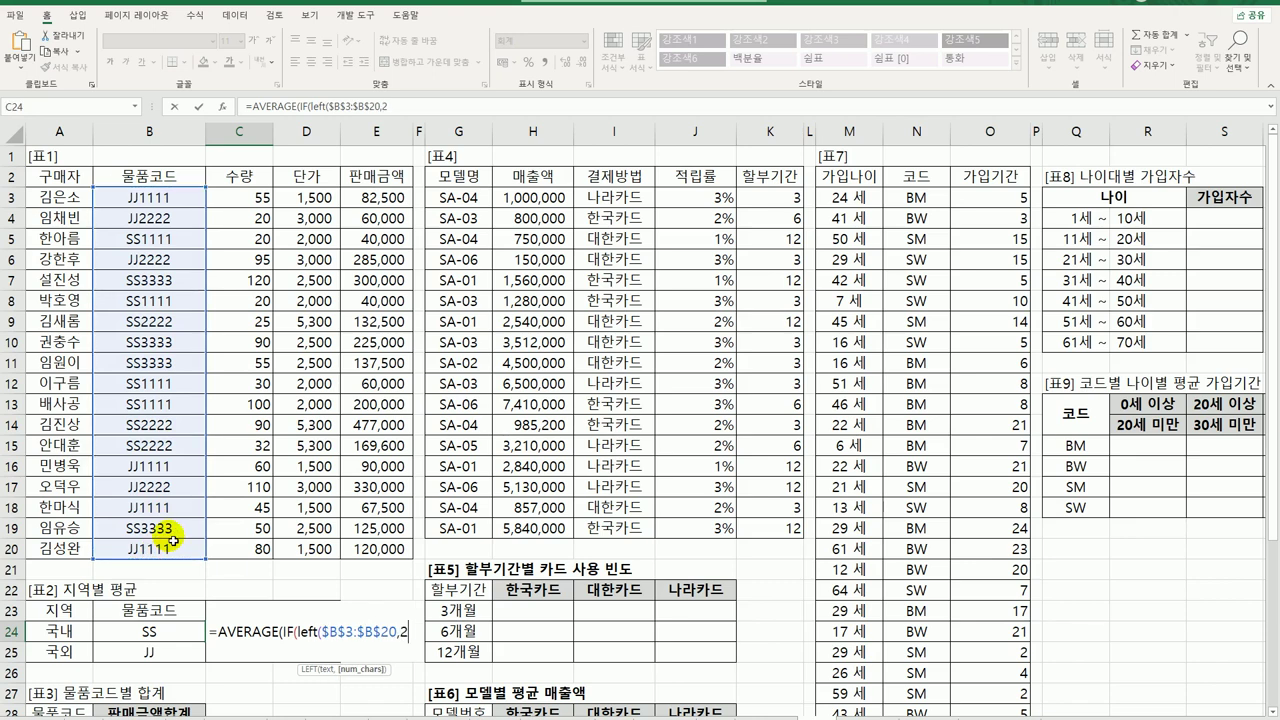
# - Complete the IF condition by comparing the LEFT result with $B24, keeping only the column absolute
pyautogui.write(')=')
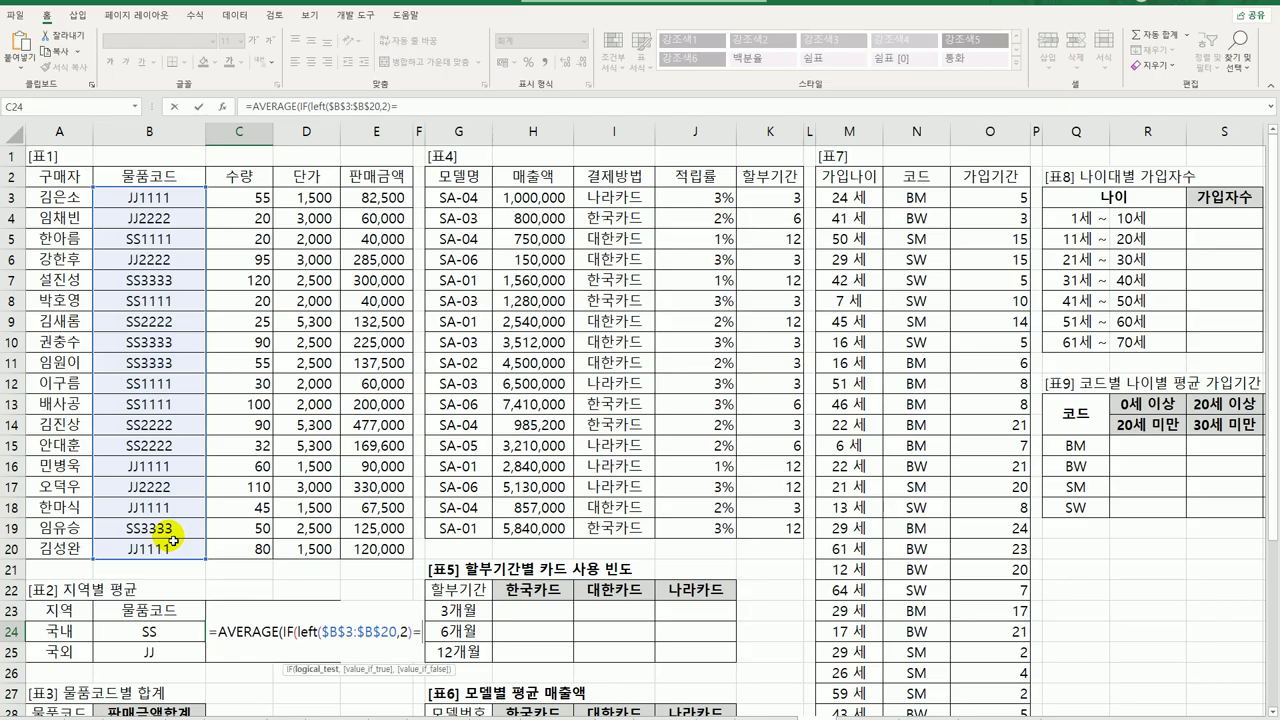
pyautogui.press('Left')
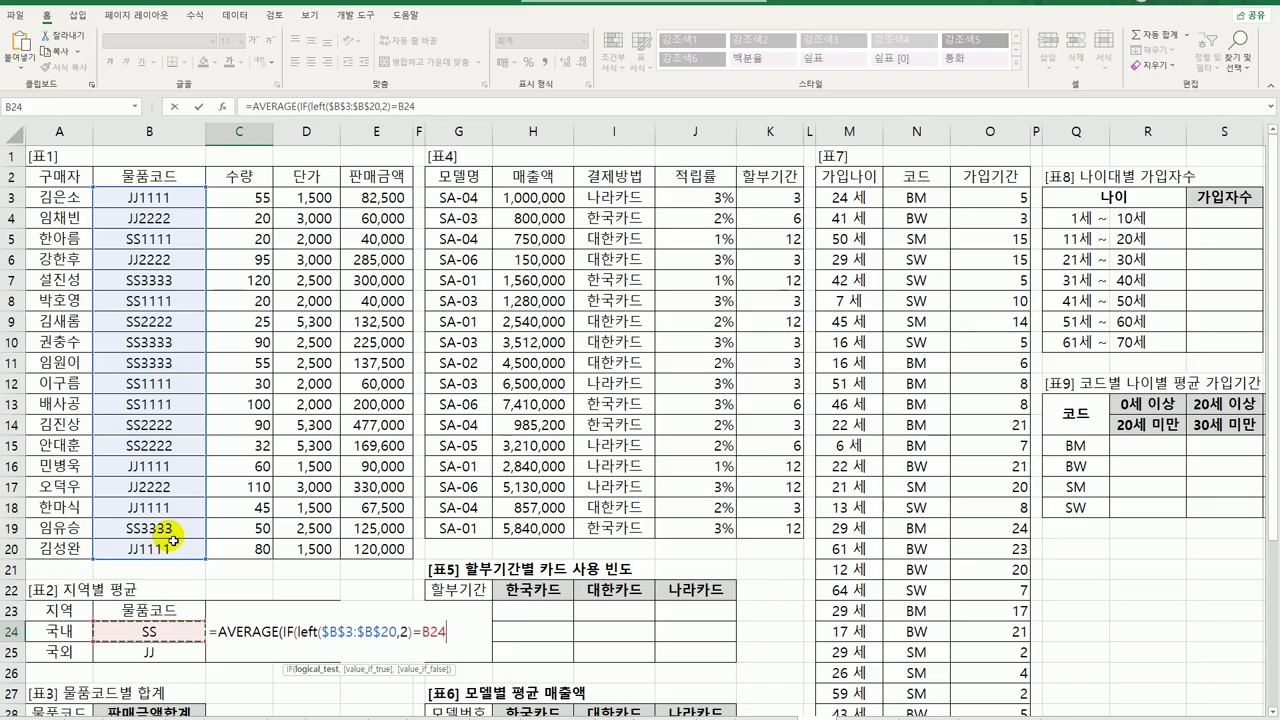
pyautogui.press('F4')
pyautogui.press('F4')
pyautogui.press('F4')
pyautogui.write(',')
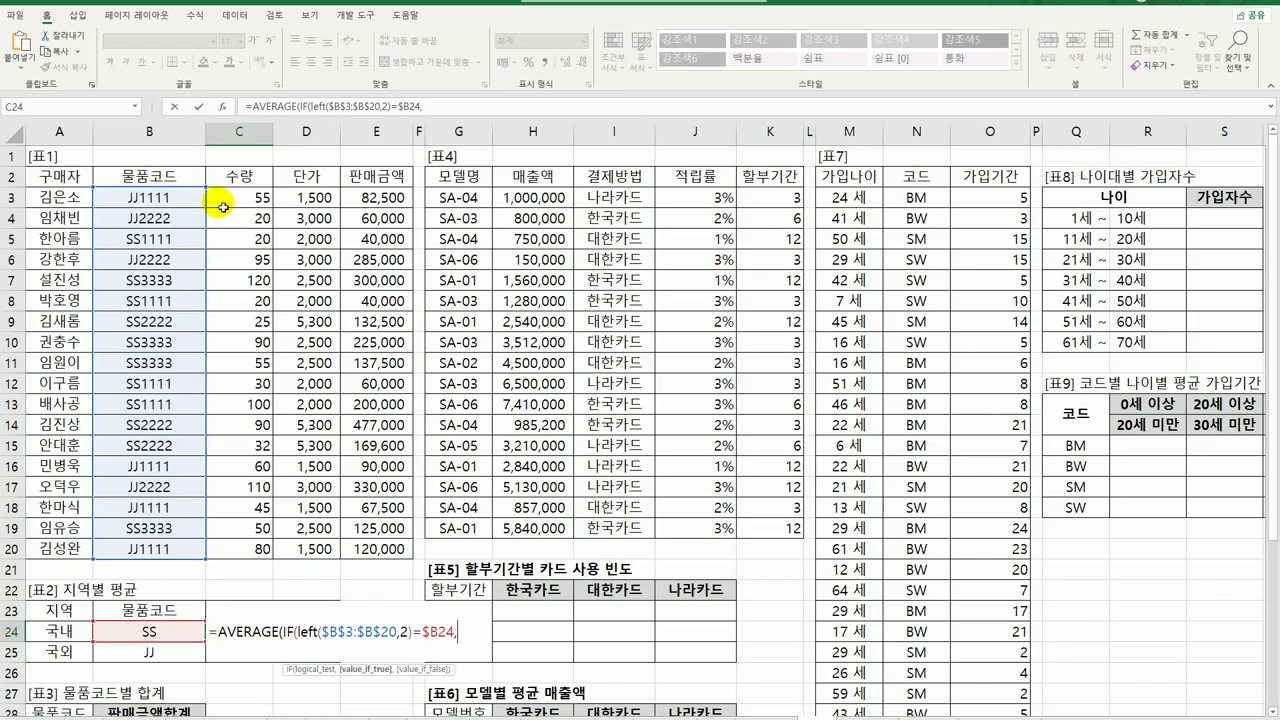
# - Finish the formula with the values C$3:C$20, enter it as an array formula, and fill it across C24:D25
pyautogui.moveTo(237, 199); pyautogui.dragTo(240, 549)
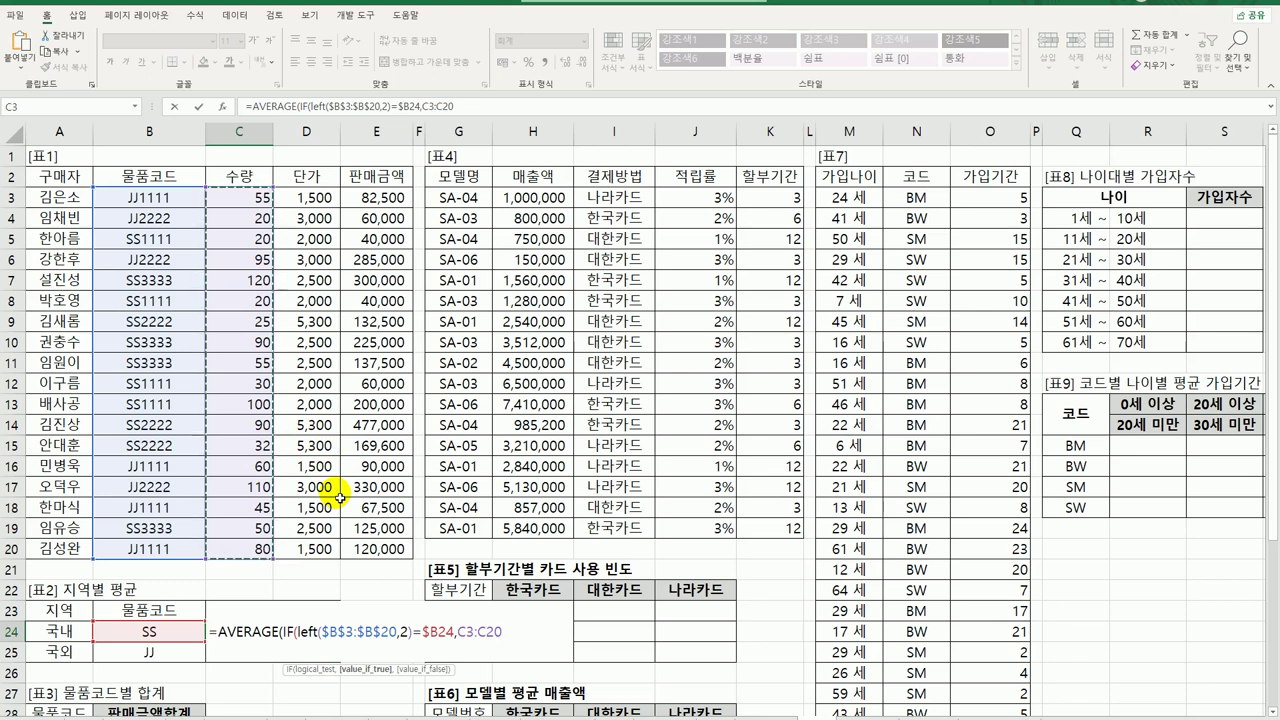
pyautogui.press('F4')
pyautogui.press('F4')
pyautogui.write(')')
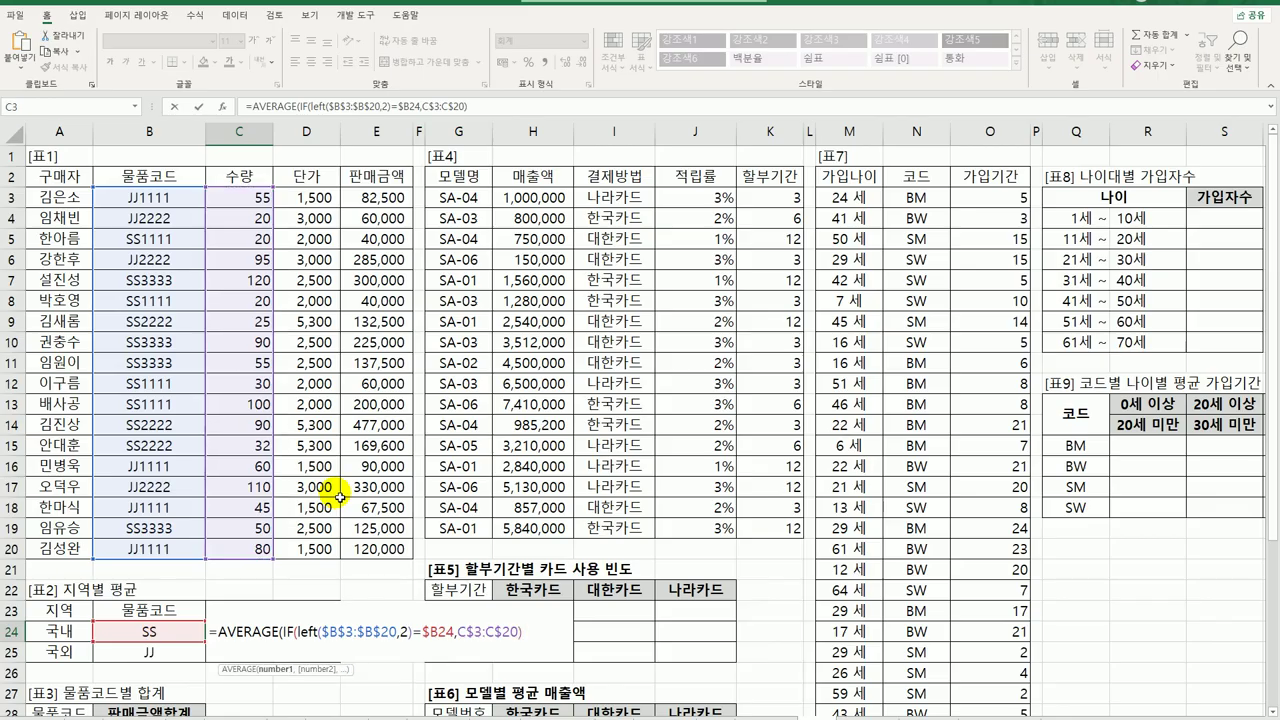
pyautogui.write(')')
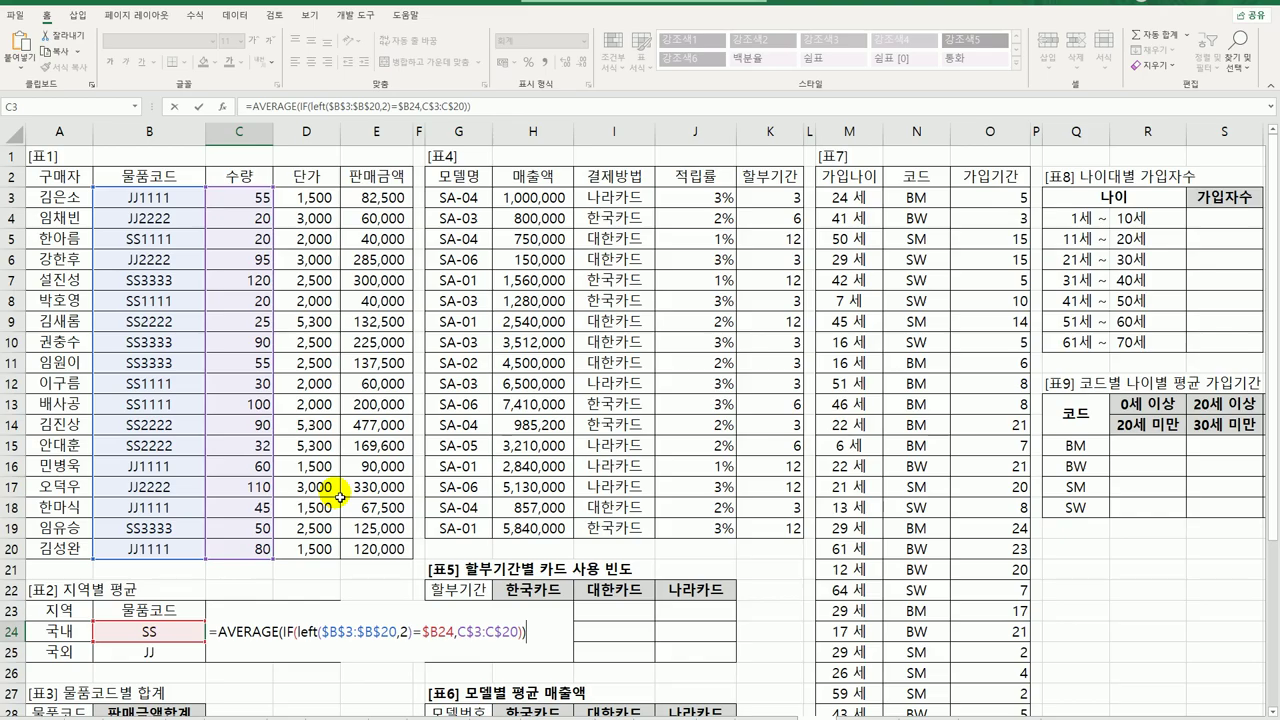
pyautogui.hotkey('ctrl', 'shift', 'Return')
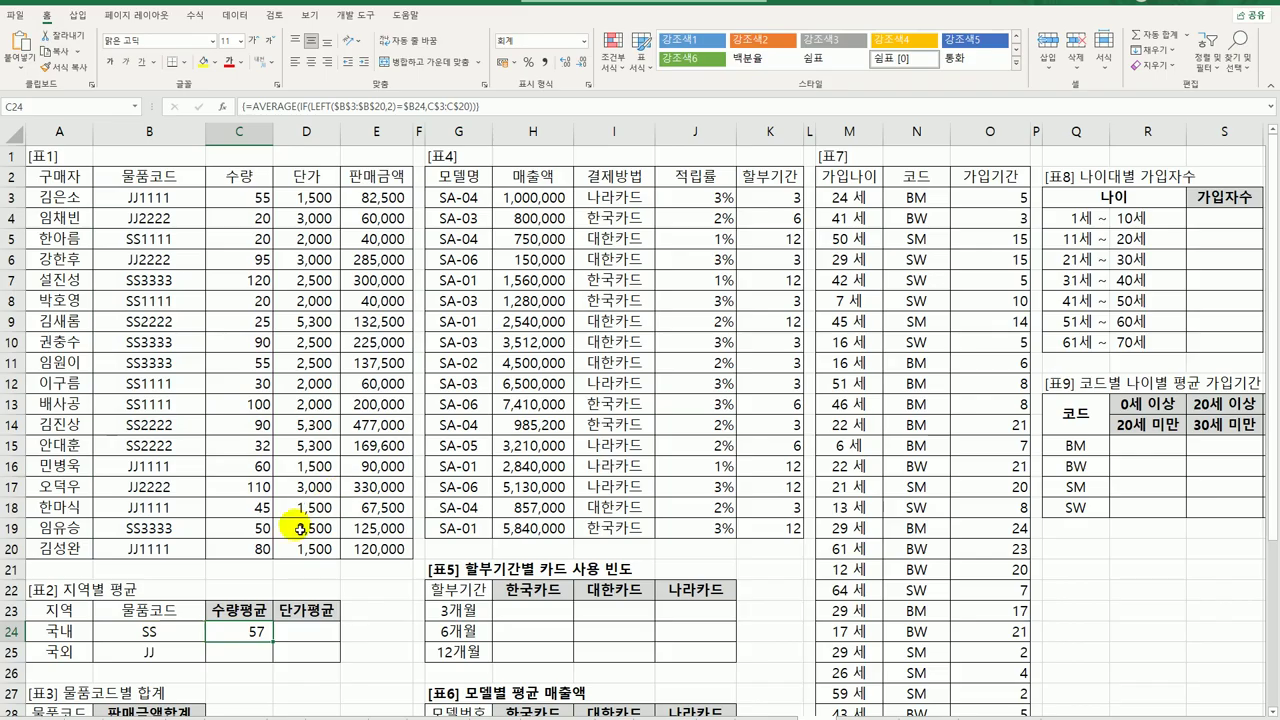
pyautogui.moveTo(276, 647); pyautogui.dragTo(350, 670)
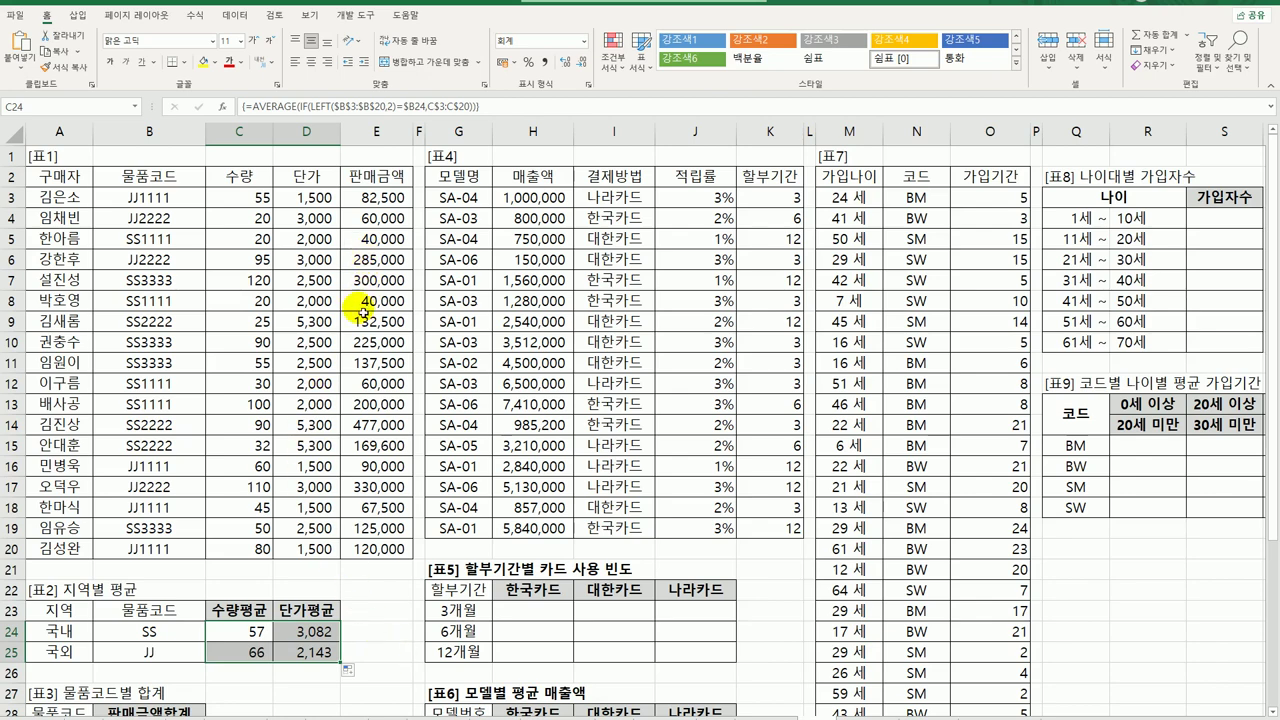
# - Start a SUM formula in cell B29 of table 3 with the condition ($B$3:$B$20=A29
pyautogui.scroll(-3, 360, 432)
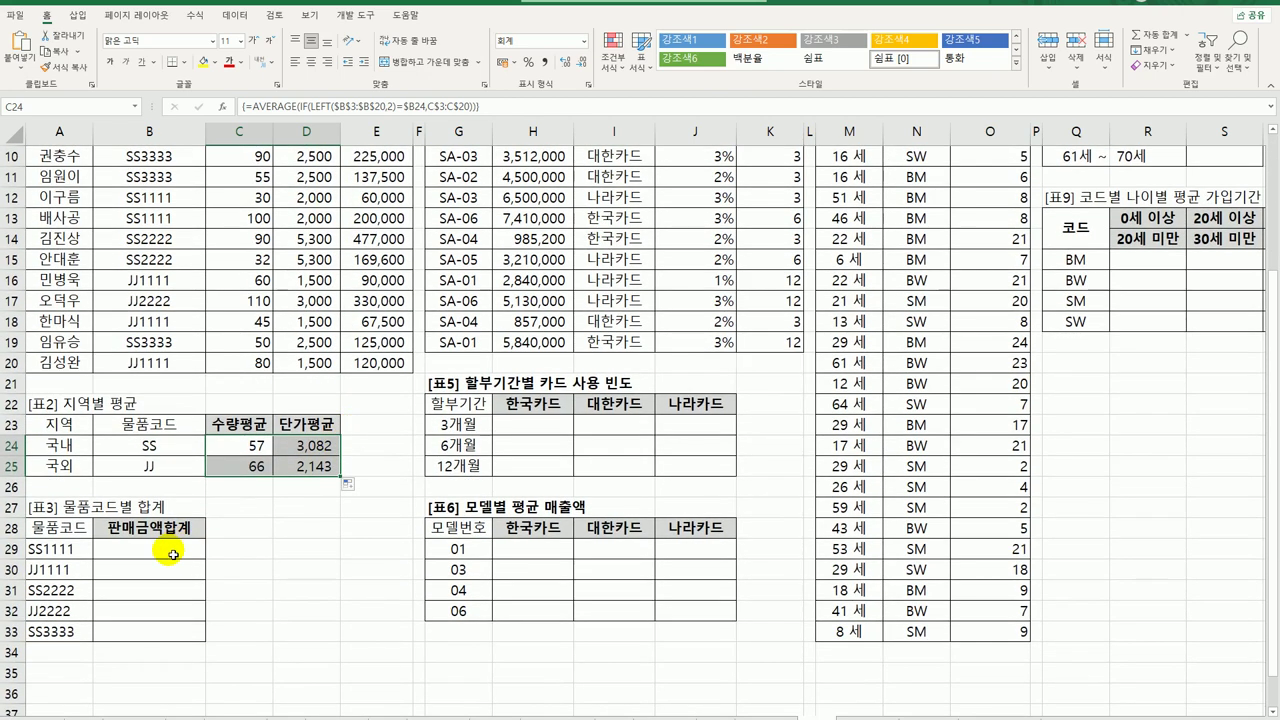
pyautogui.click(174, 559)
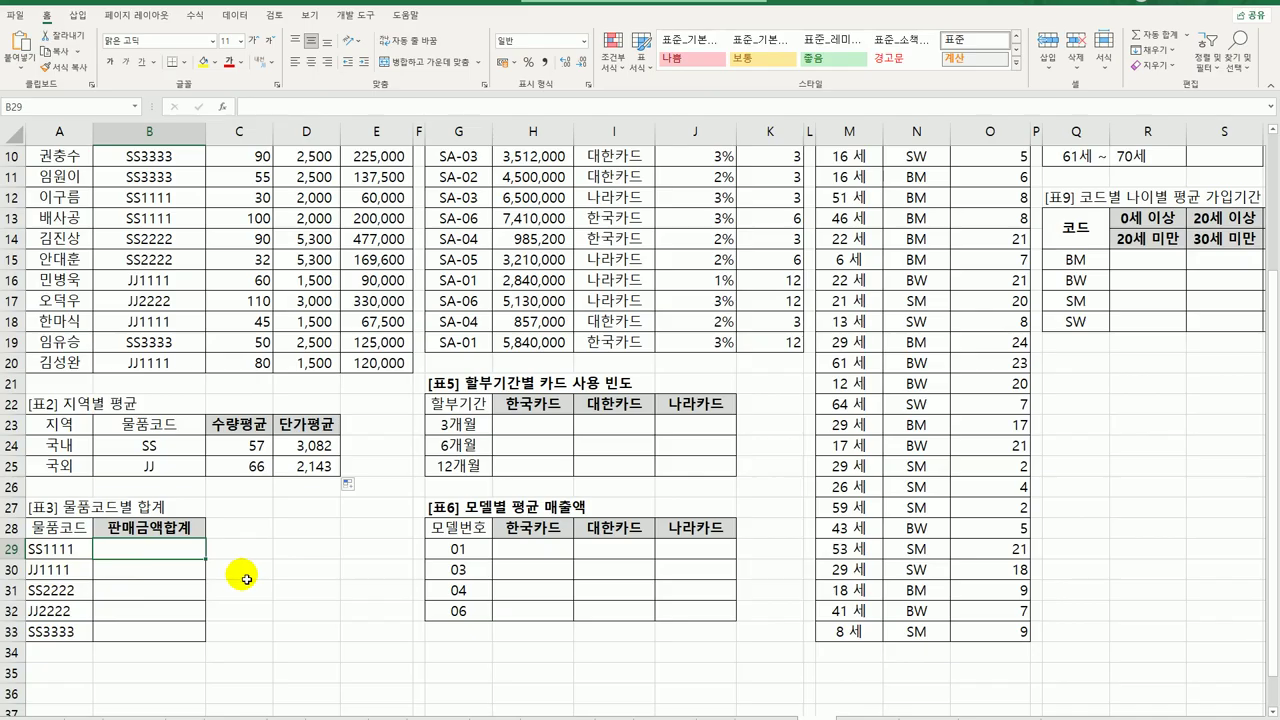
pyautogui.write('=sum')
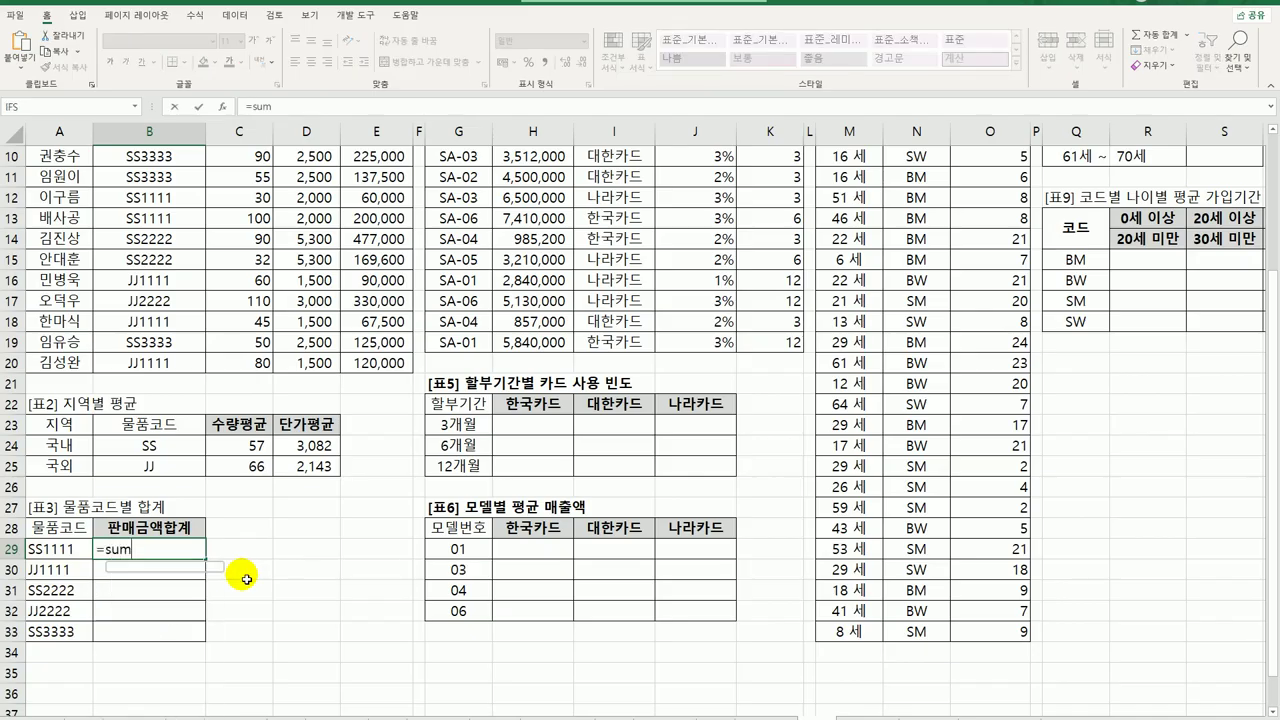
pyautogui.write('((')
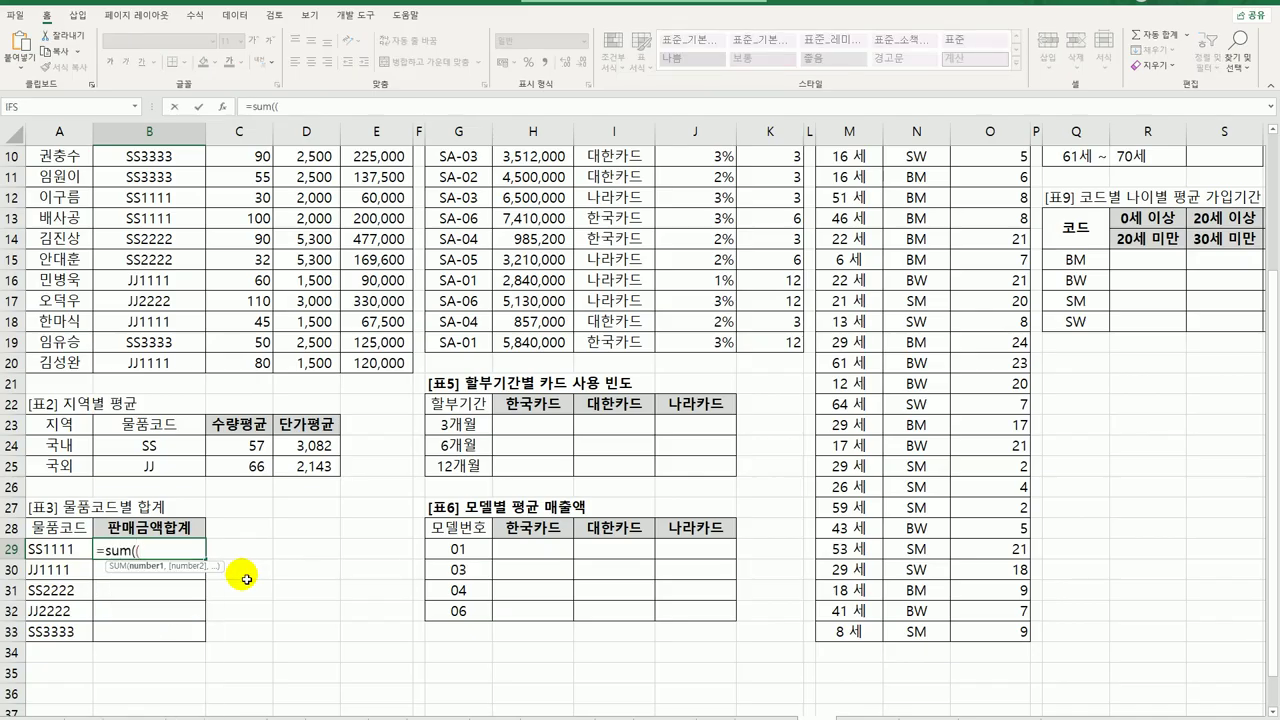
pyautogui.scroll(3, 235, 507)
pyautogui.click(185, 205)
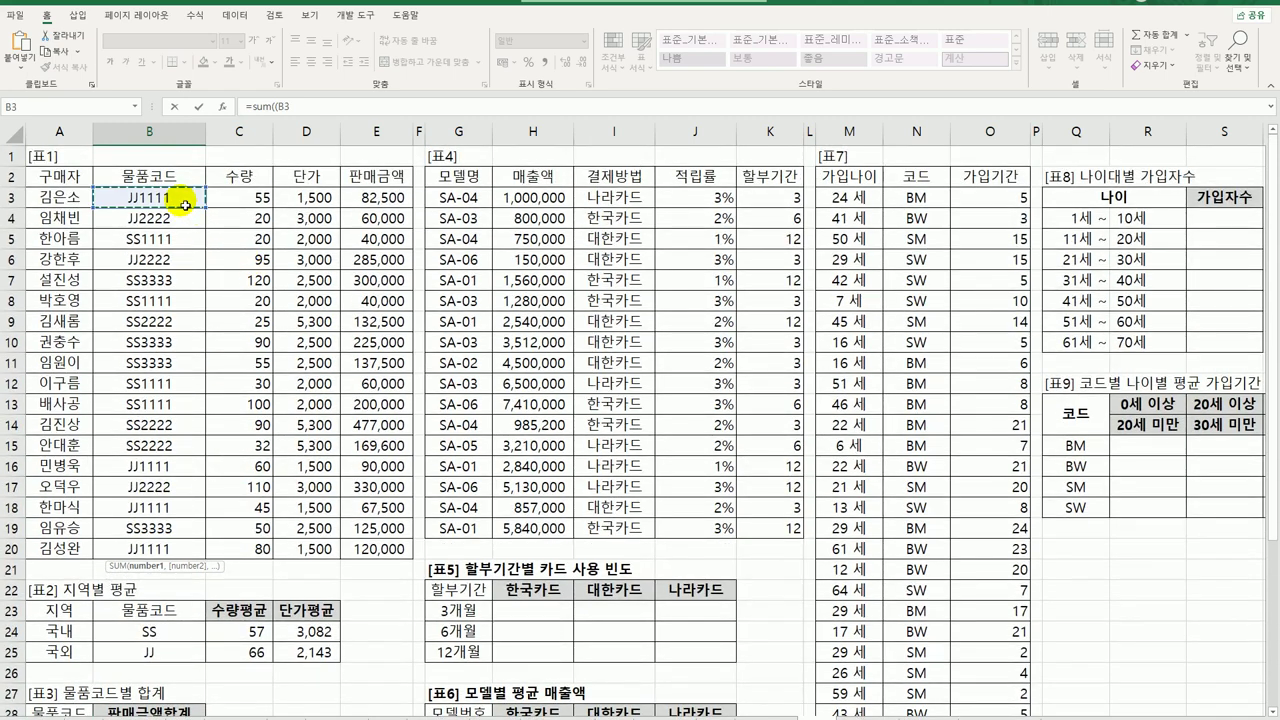
pyautogui.moveTo(185, 205); pyautogui.dragTo(171, 546)
pyautogui.press('F4')
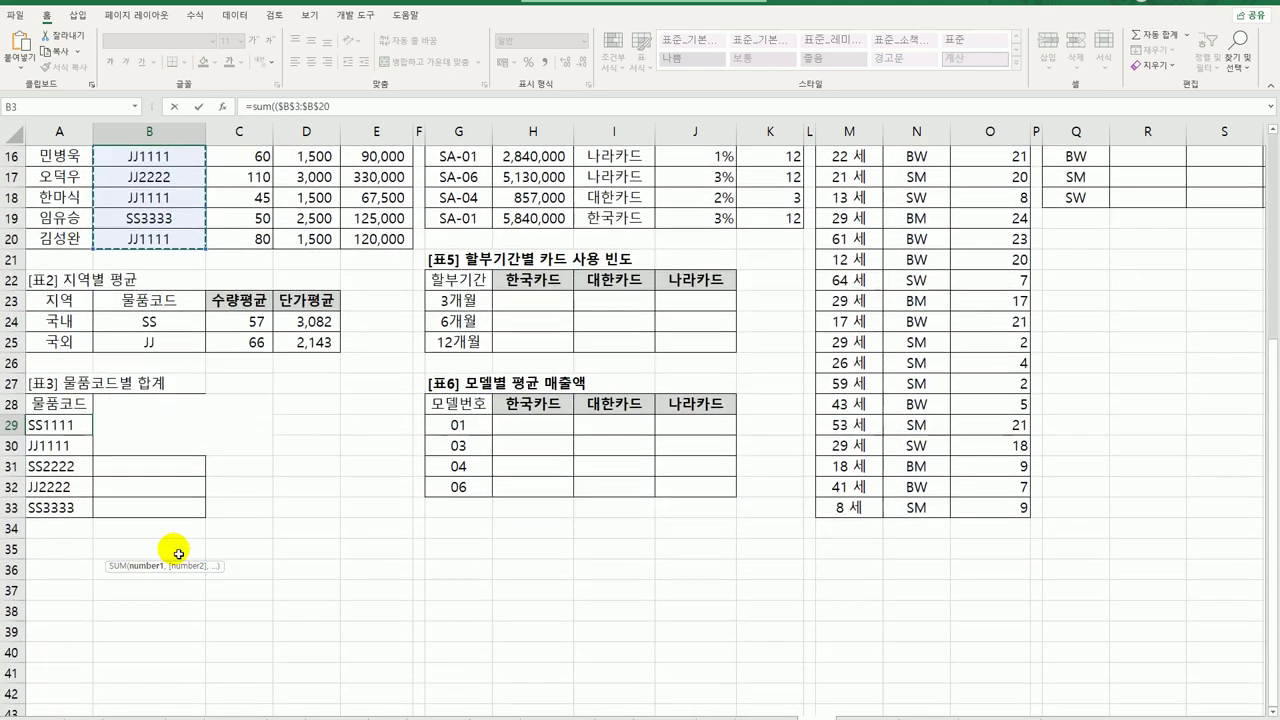
pyautogui.write('=')
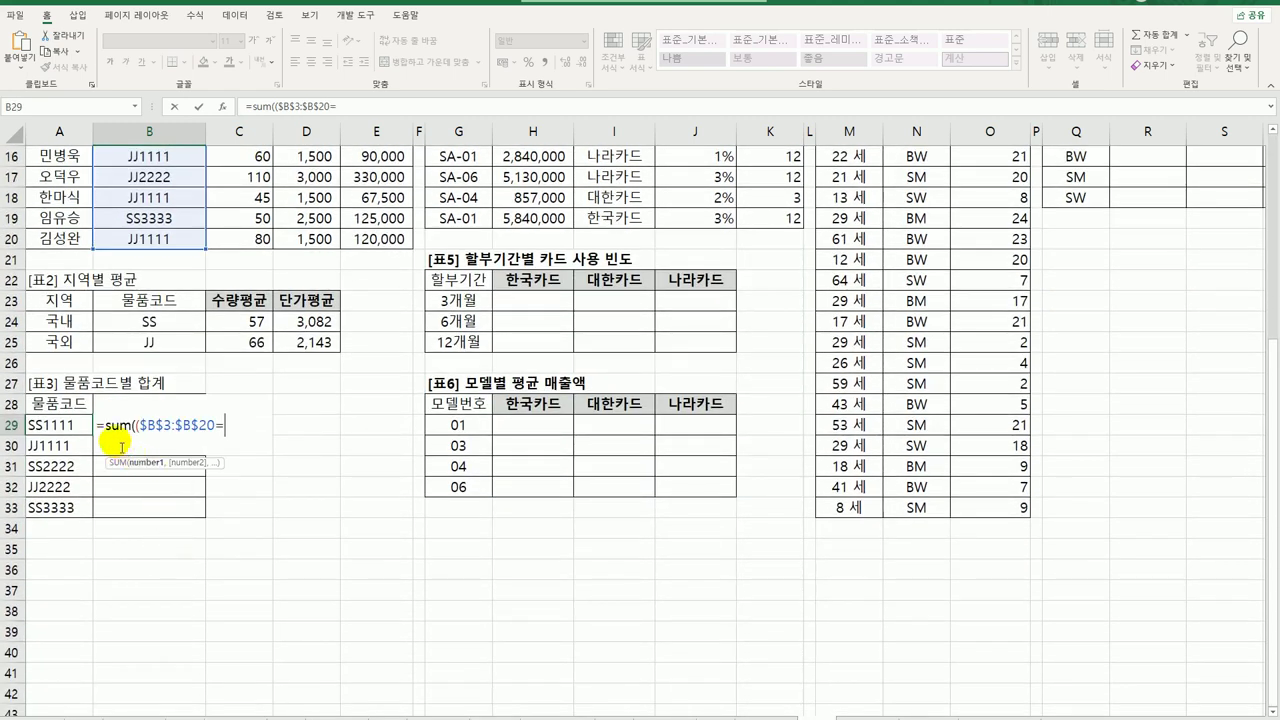
pyautogui.click(65, 424)
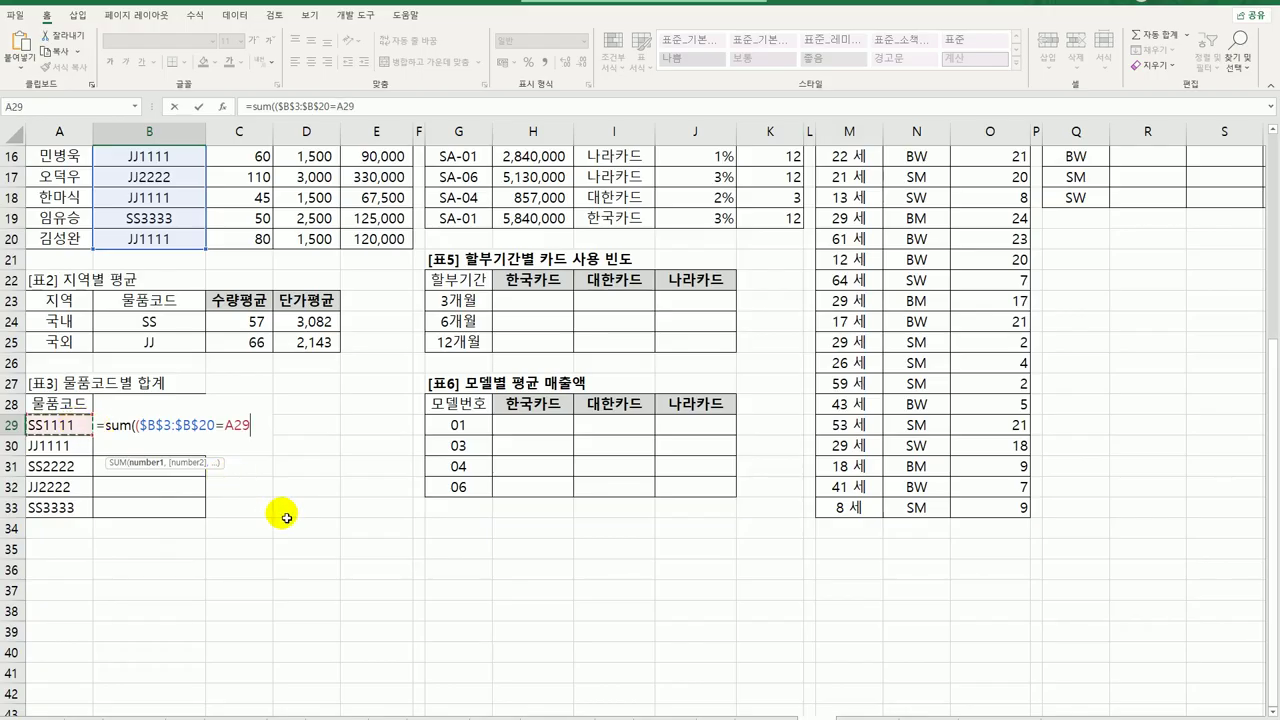
# - Close the product code condition in B29 and multiply it by the sales amounts in $E$3:$E$20 as an absolute range
pyautogui.write(')*')
pyautogui.scroll(5, 286, 517)
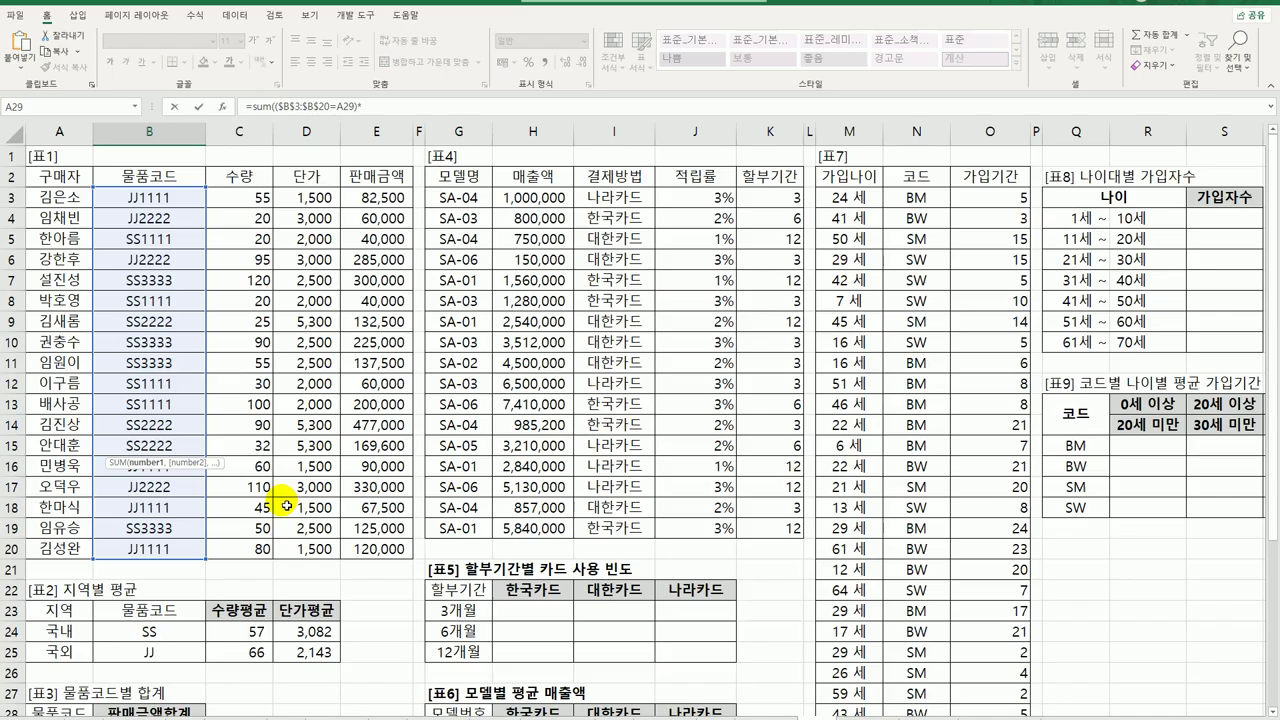
pyautogui.click(378, 196)
pyautogui.moveTo(378, 196); pyautogui.dragTo(375, 546)
pyautogui.press('F4')
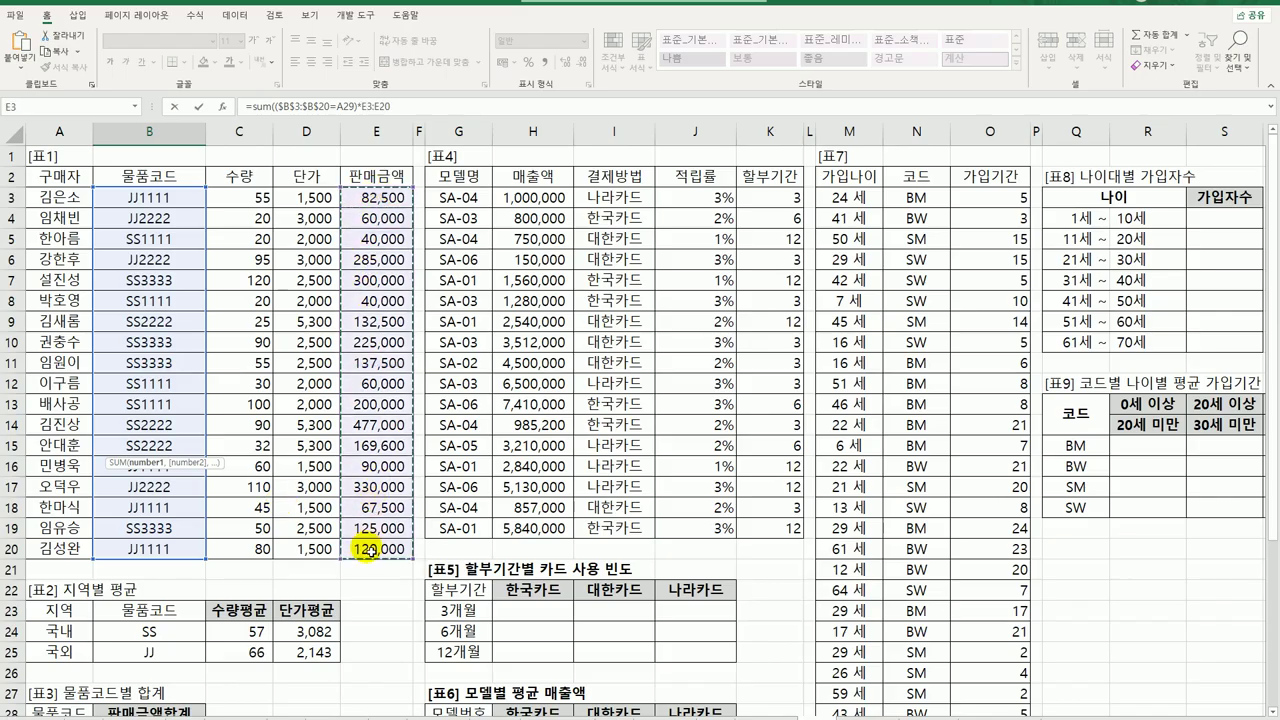
pyautogui.scroll(-3, 370, 549)
pyautogui.scroll(-2, 370, 550)
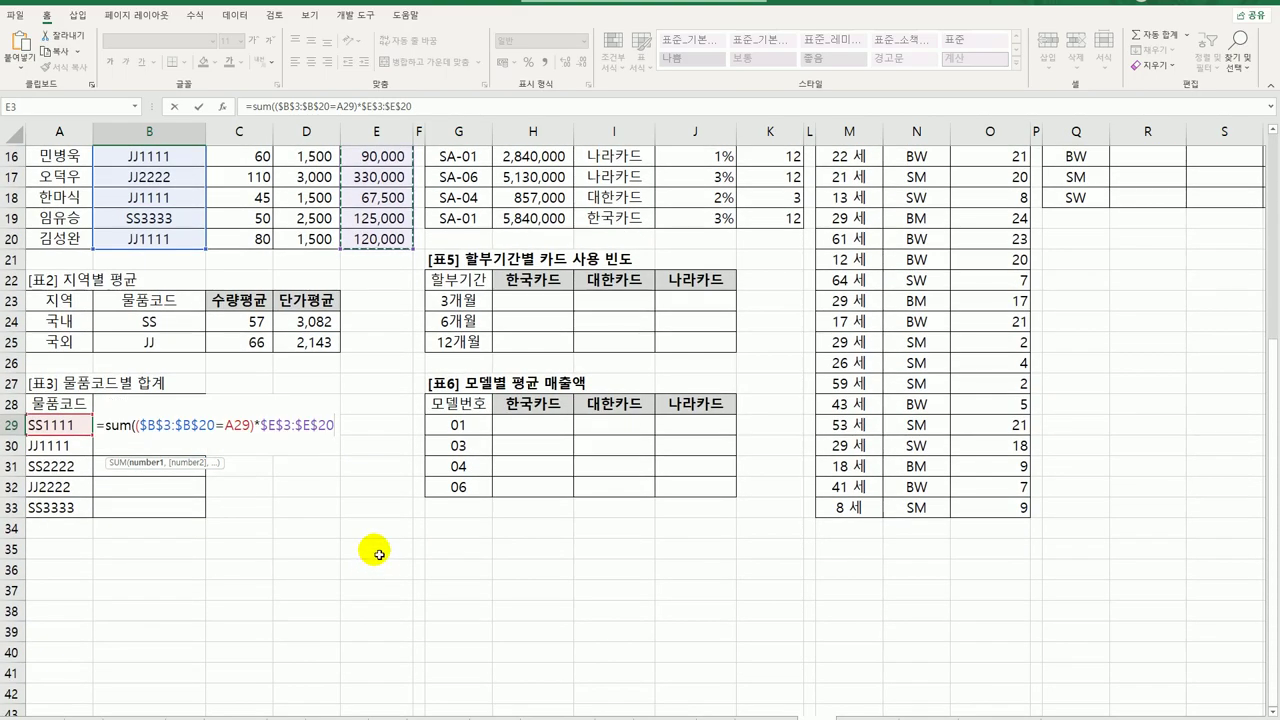
# - Close the SUM function in B29, enter it as an array formula, and fill it down to B33
pyautogui.write(')')
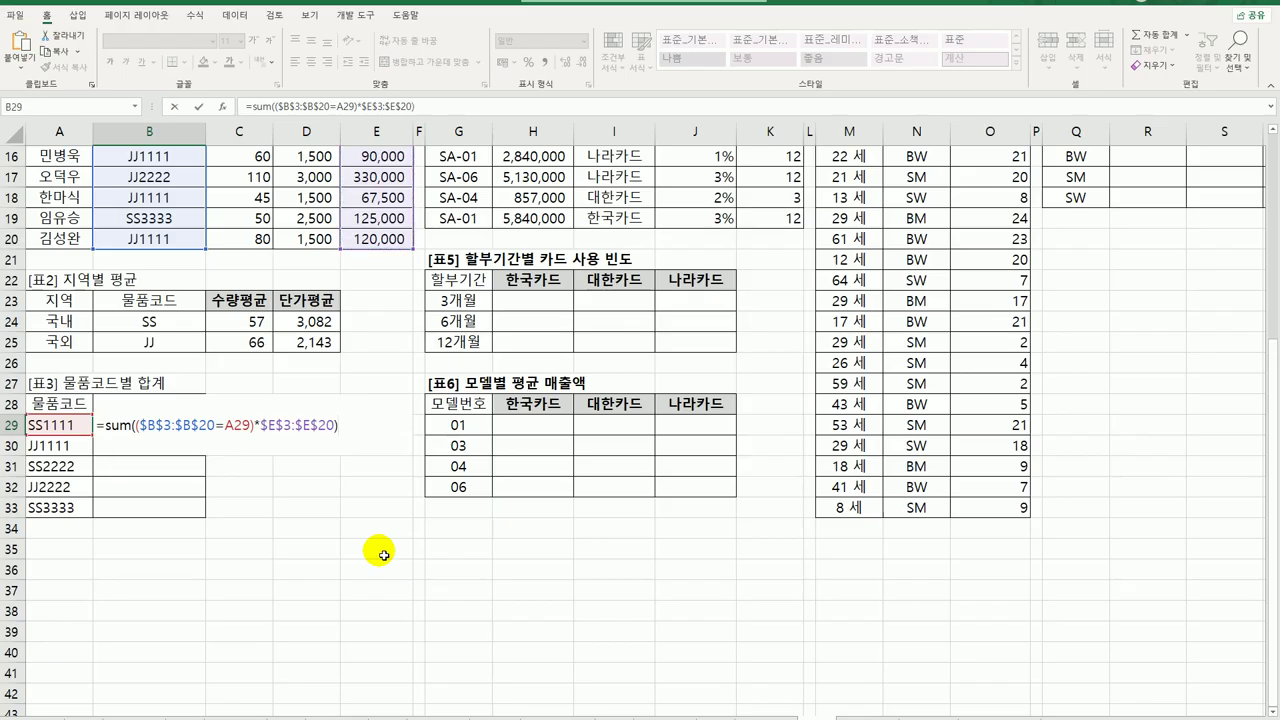
pyautogui.hotkey('ctrl', 'shift', 'Return')
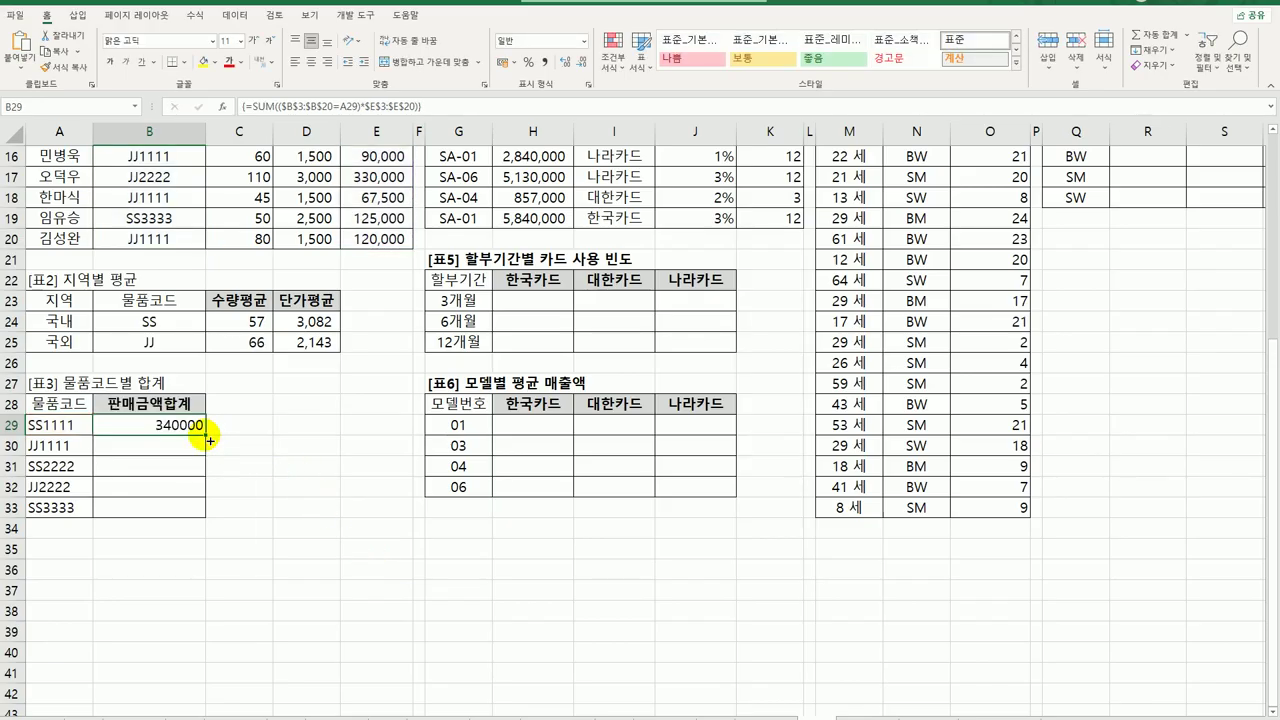
pyautogui.moveTo(206, 433); pyautogui.dragTo(203, 517)
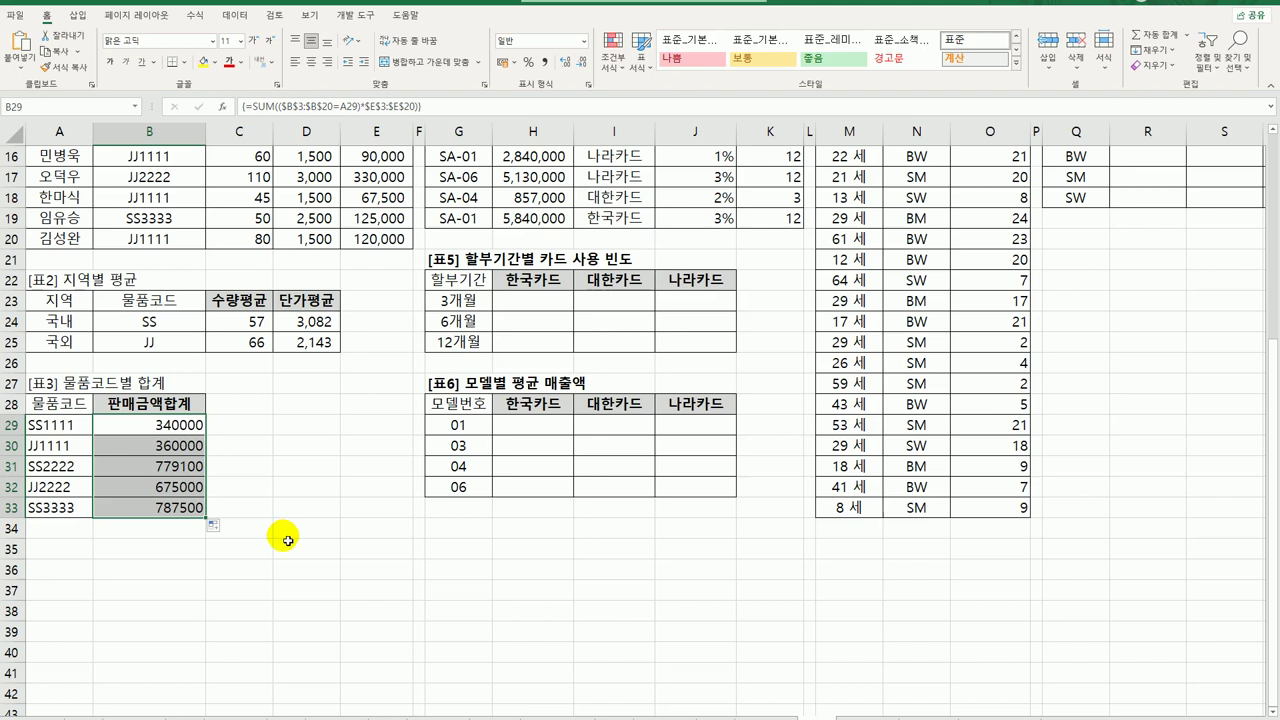
# - Reopen the B29 formula and nest its SUM expression as the numerator of a QUOTIENT function
pyautogui.click(163, 430)
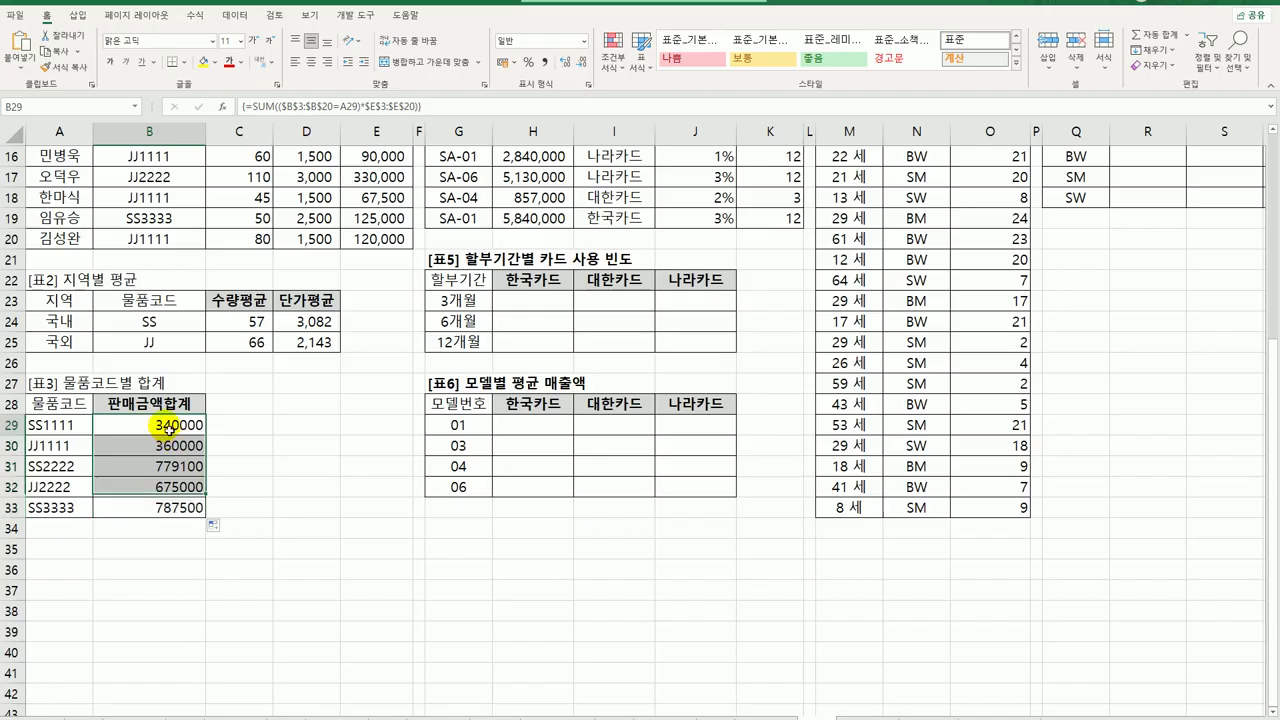
pyautogui.doubleClick(163, 430)
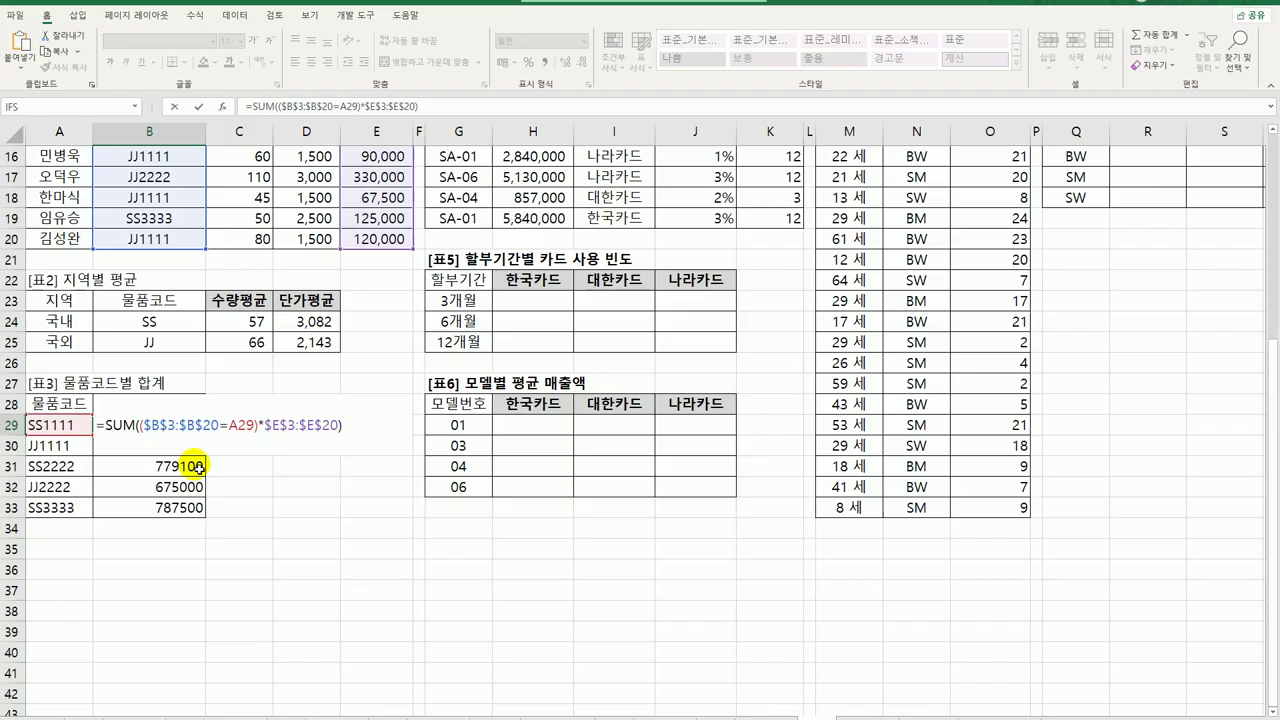
pyautogui.write('qu')
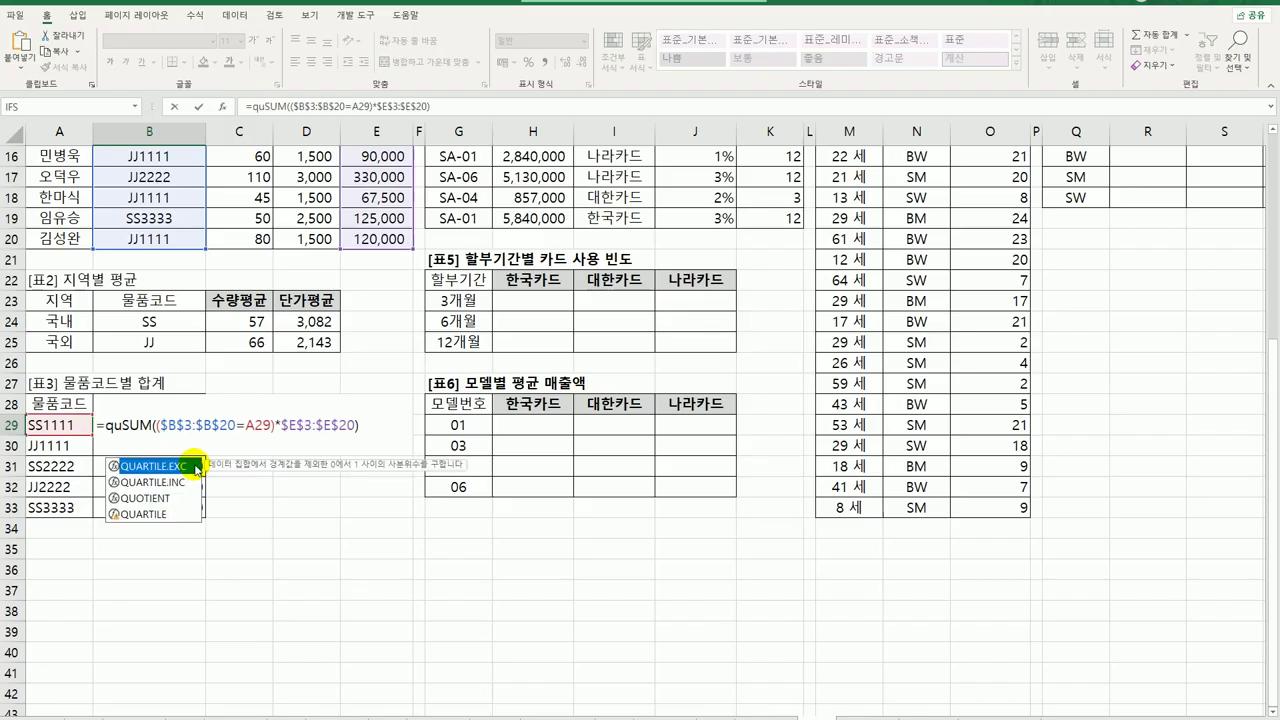
pyautogui.press('Down')
pyautogui.press('Down')
pyautogui.press('Tab')
pyautogui.press('End')
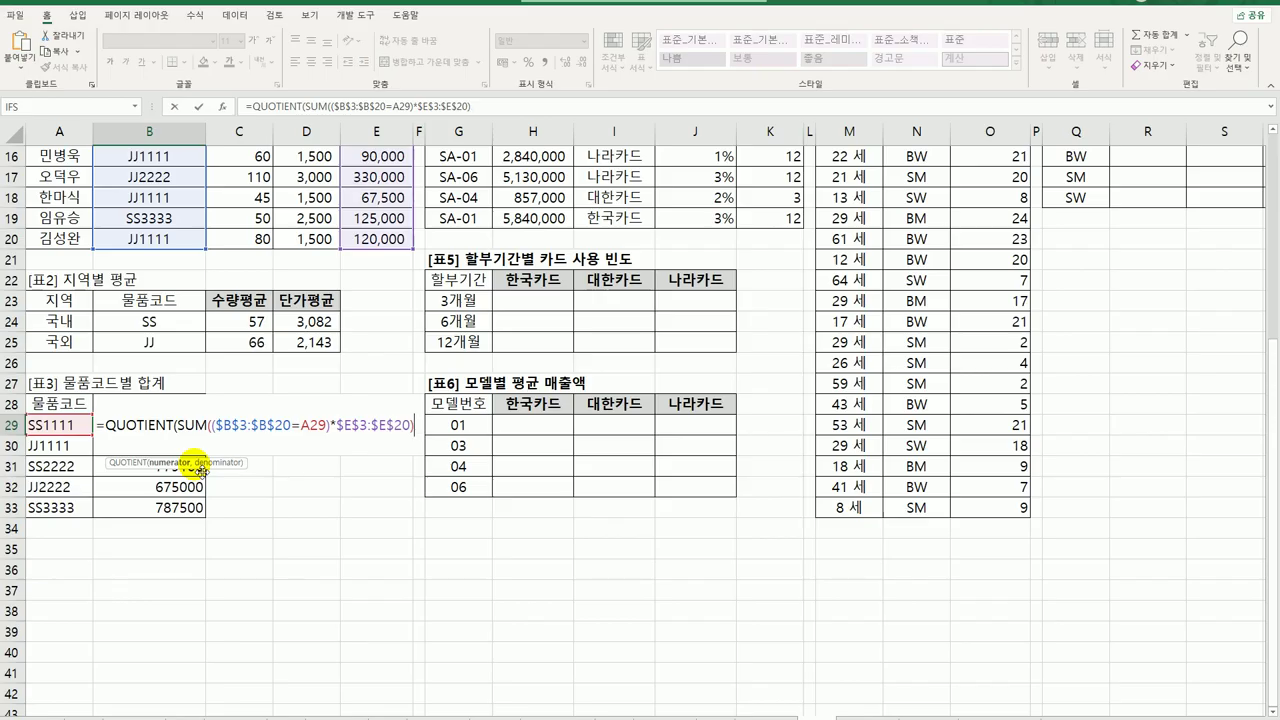
# - Set the QUOTIENT divisor to 100000, enter the formula as an array formula, and fill it down to B33
pyautogui.write(',1')
pyautogui.write('00')
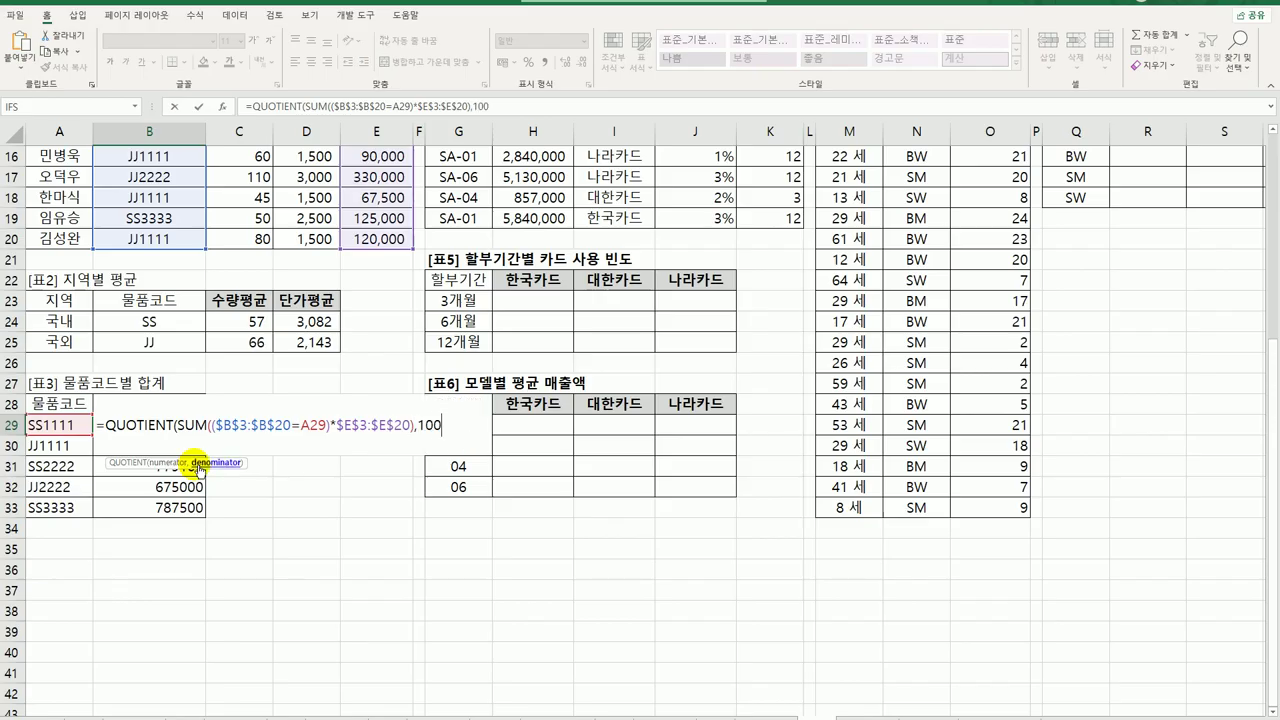
pyautogui.write('00)')
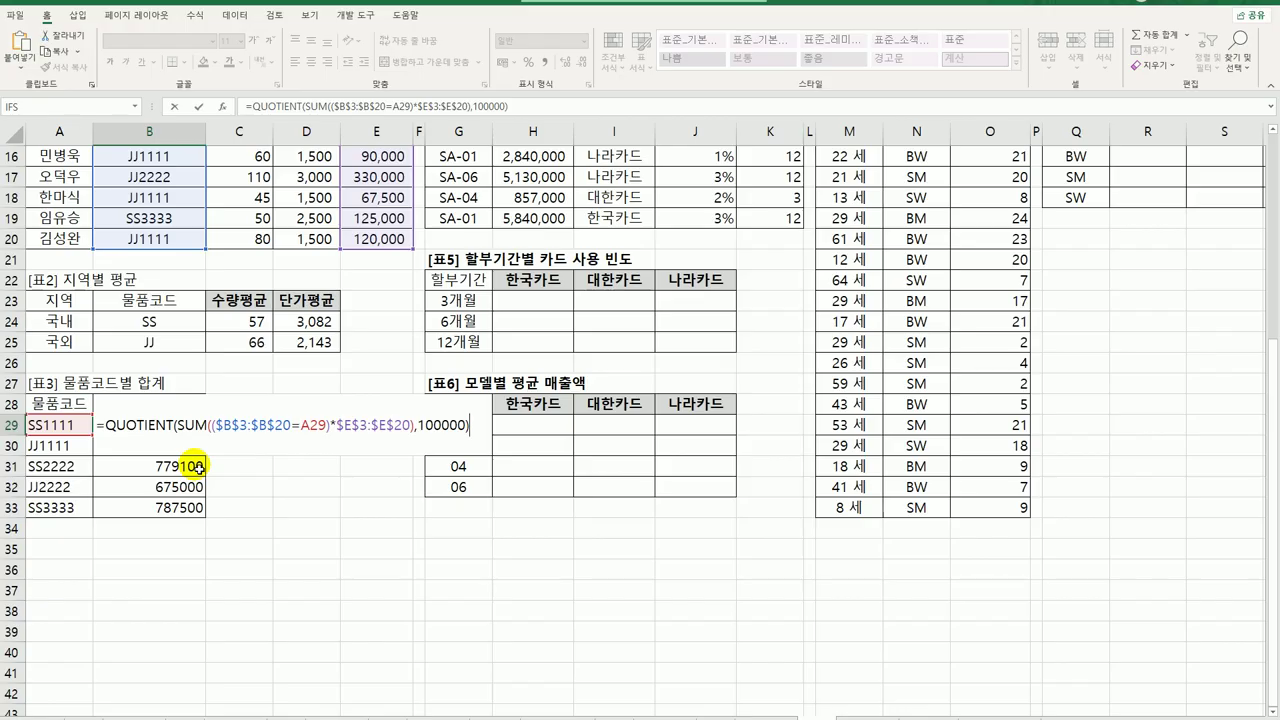
pyautogui.hotkey('ctrl', 'shift', 'Return')
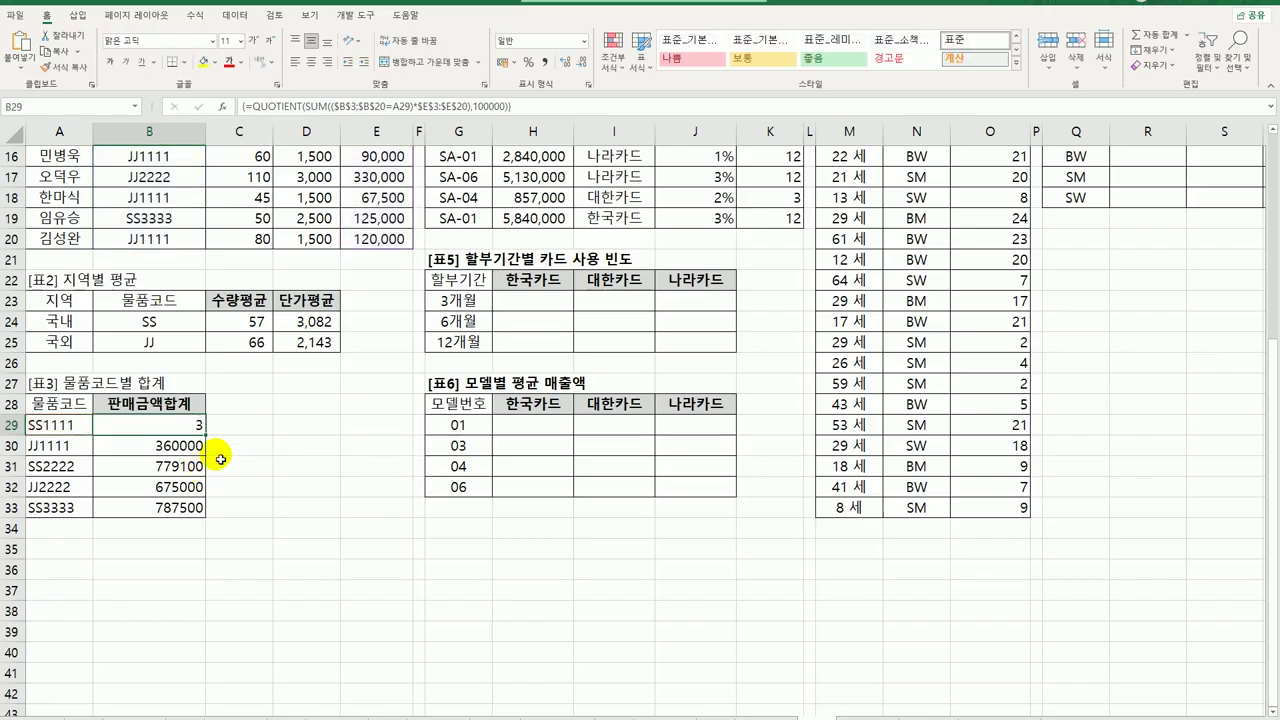
pyautogui.moveTo(209, 438); pyautogui.dragTo(207, 513)
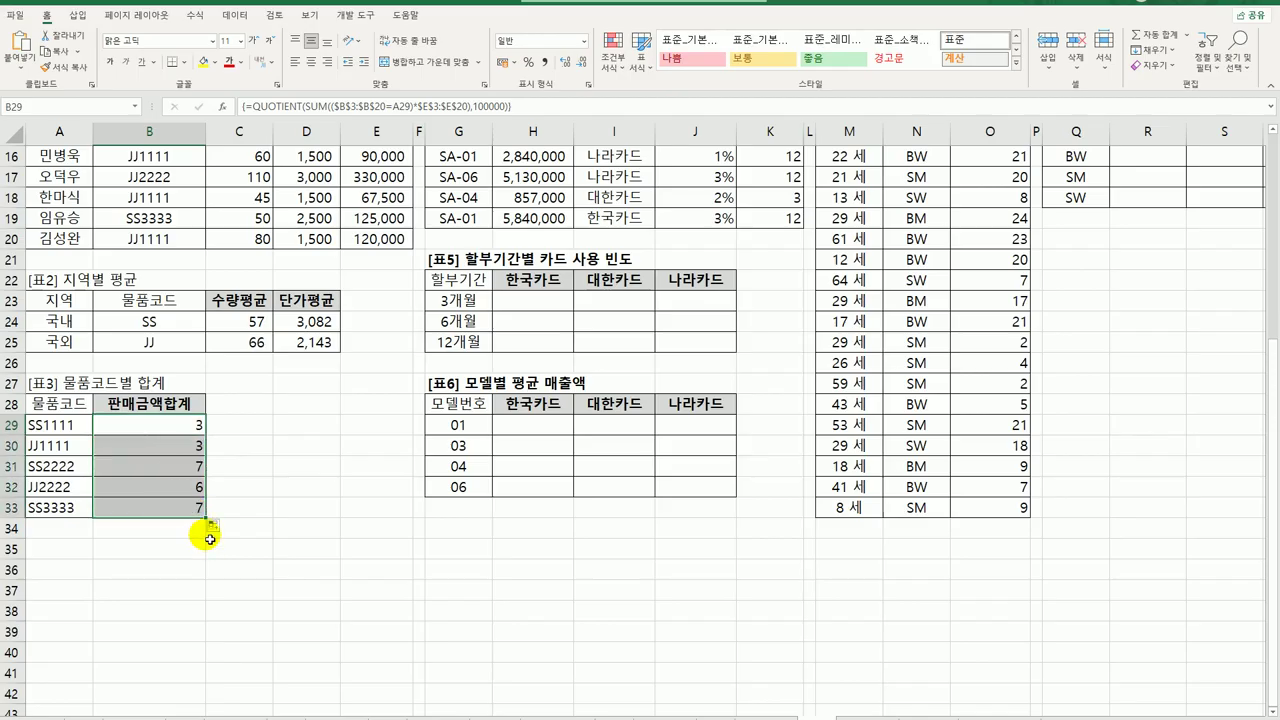
# - Reopen the B29 formula and insert a REPT function in front of QUOTIENT
pyautogui.click(196, 431)
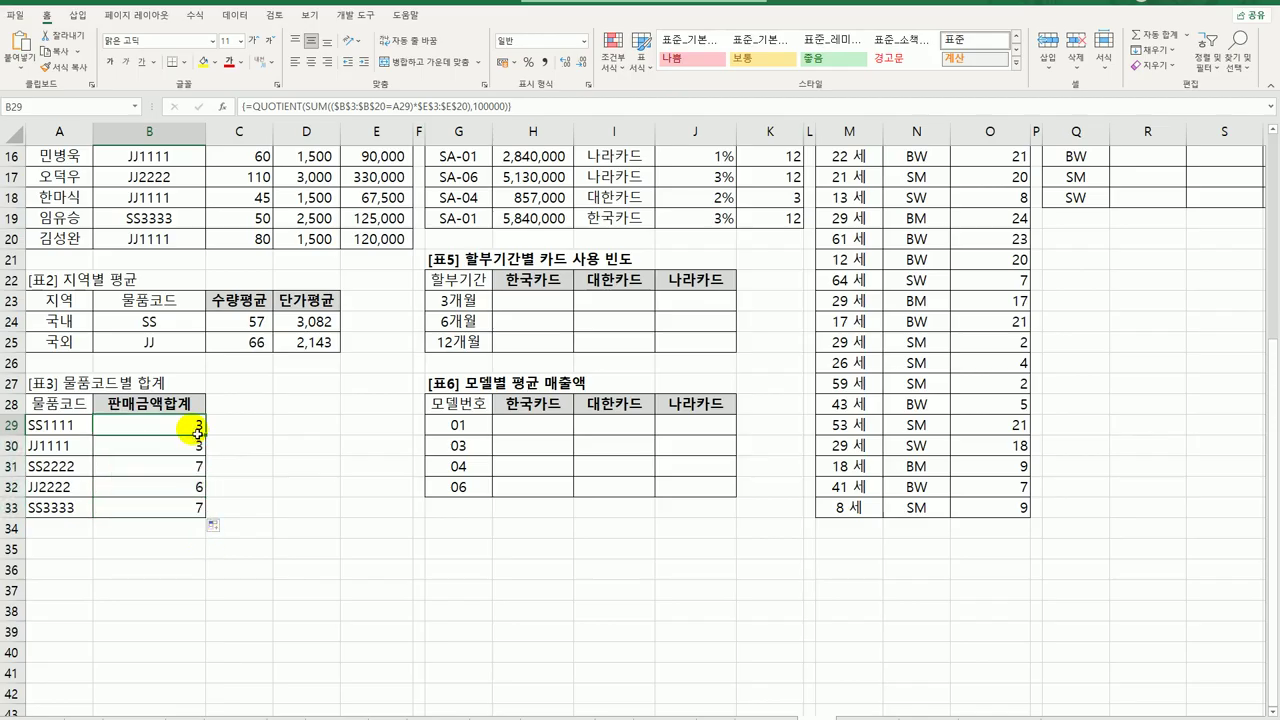
pyautogui.doubleClick(196, 431)
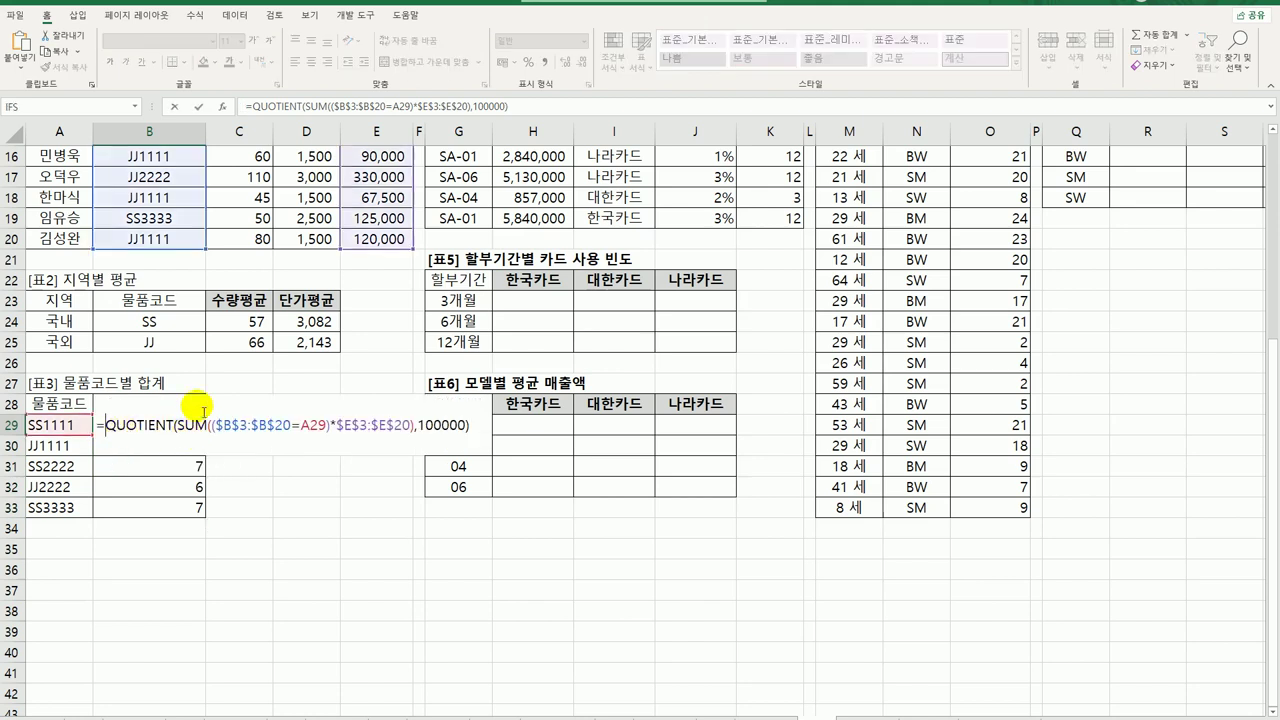
pyautogui.write('rep')
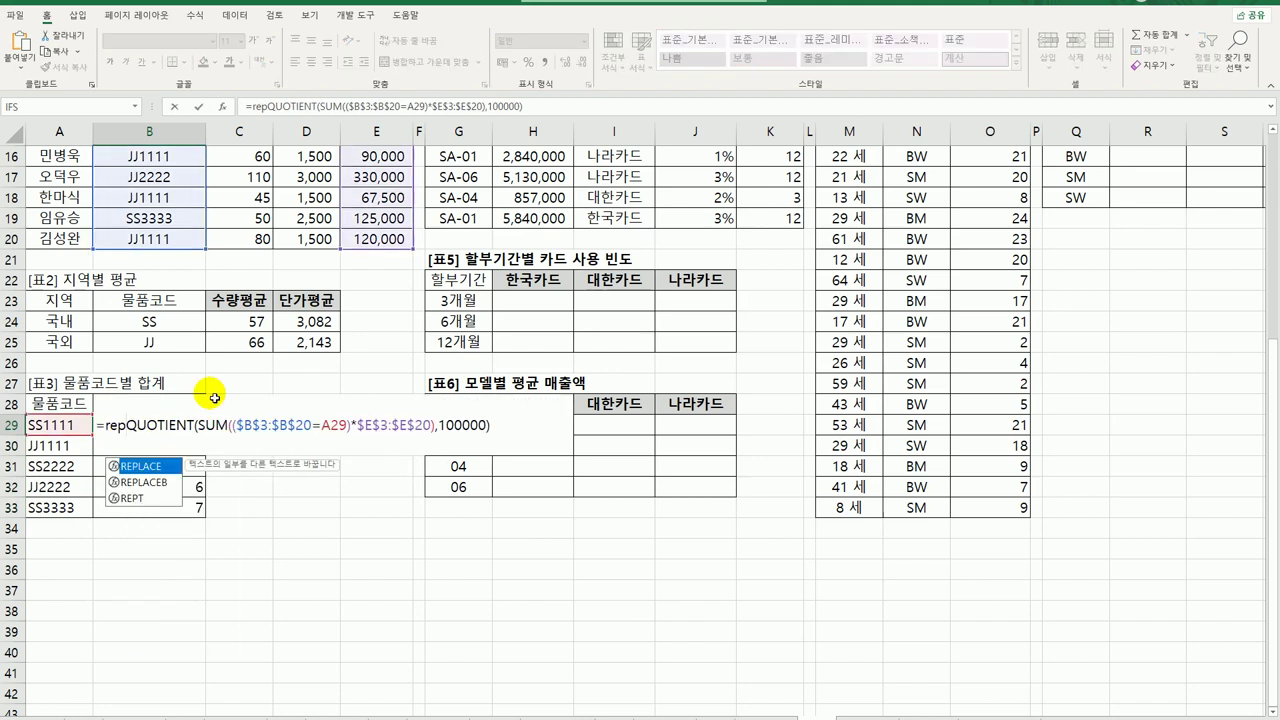
pyautogui.press('Down')
pyautogui.press('Down')
pyautogui.press('Tab')
# - Enter "★" as the text that REPT repeats, followed by a comma before the QUOTIENT expression
pyautogui.write('"a')
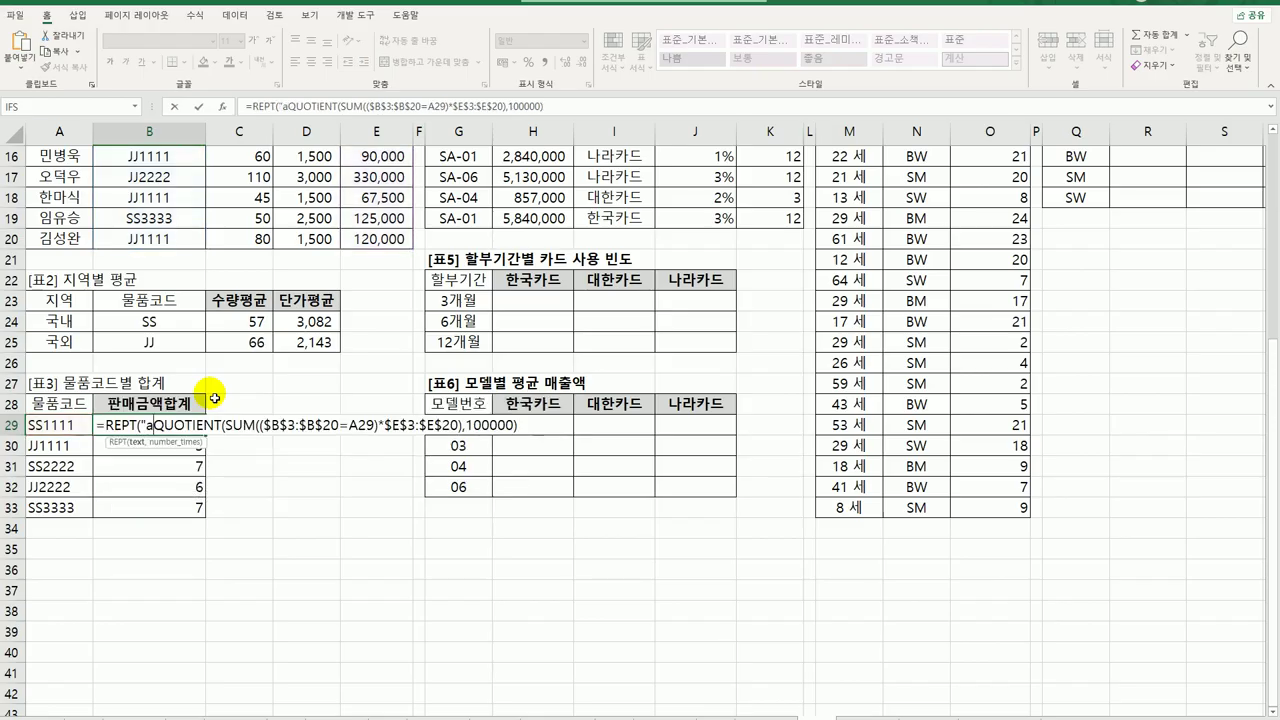
pyautogui.press('BackSpace')
pyautogui.write('ㅁ')
pyautogui.press('Hangul_Hanja')
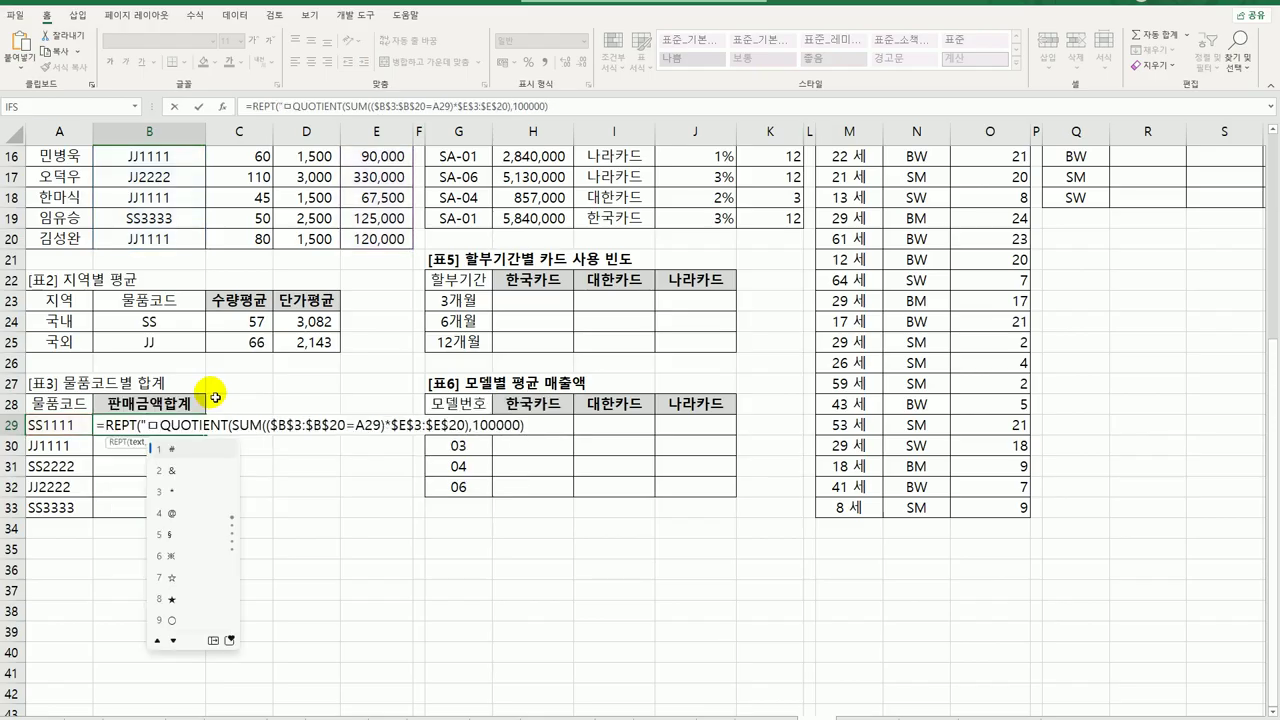
pyautogui.click(174, 599)
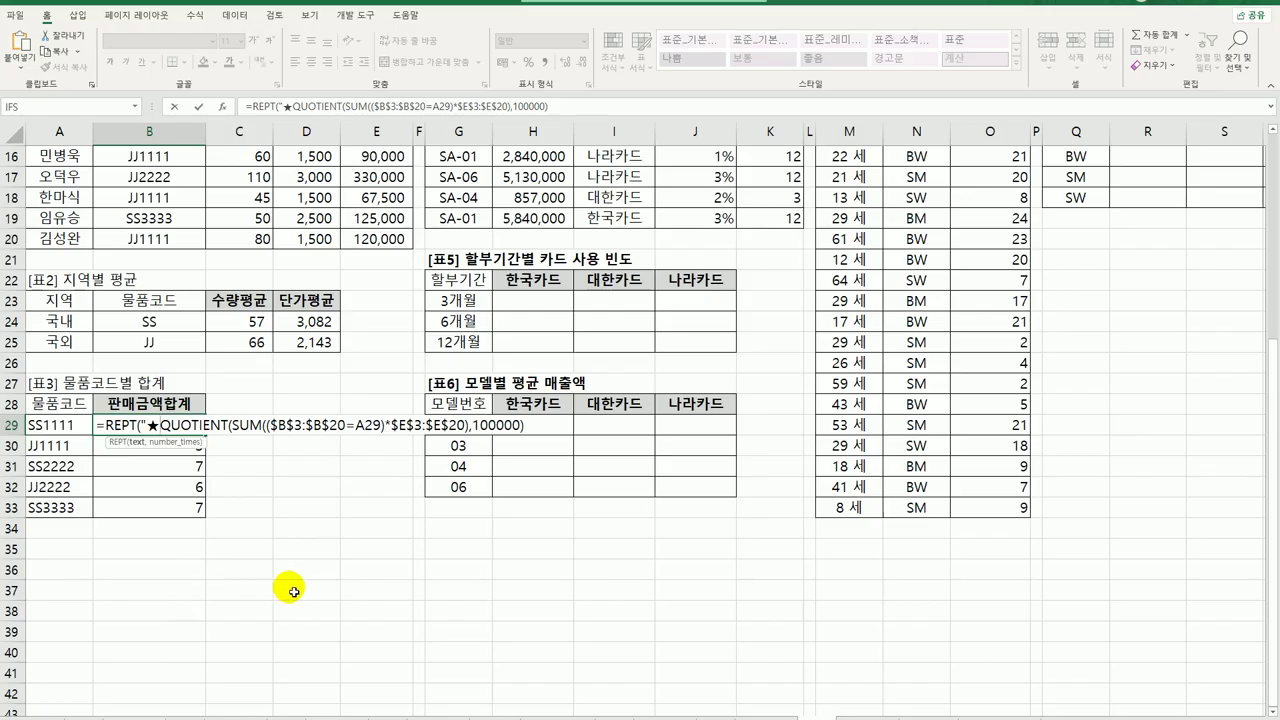
pyautogui.write('",')
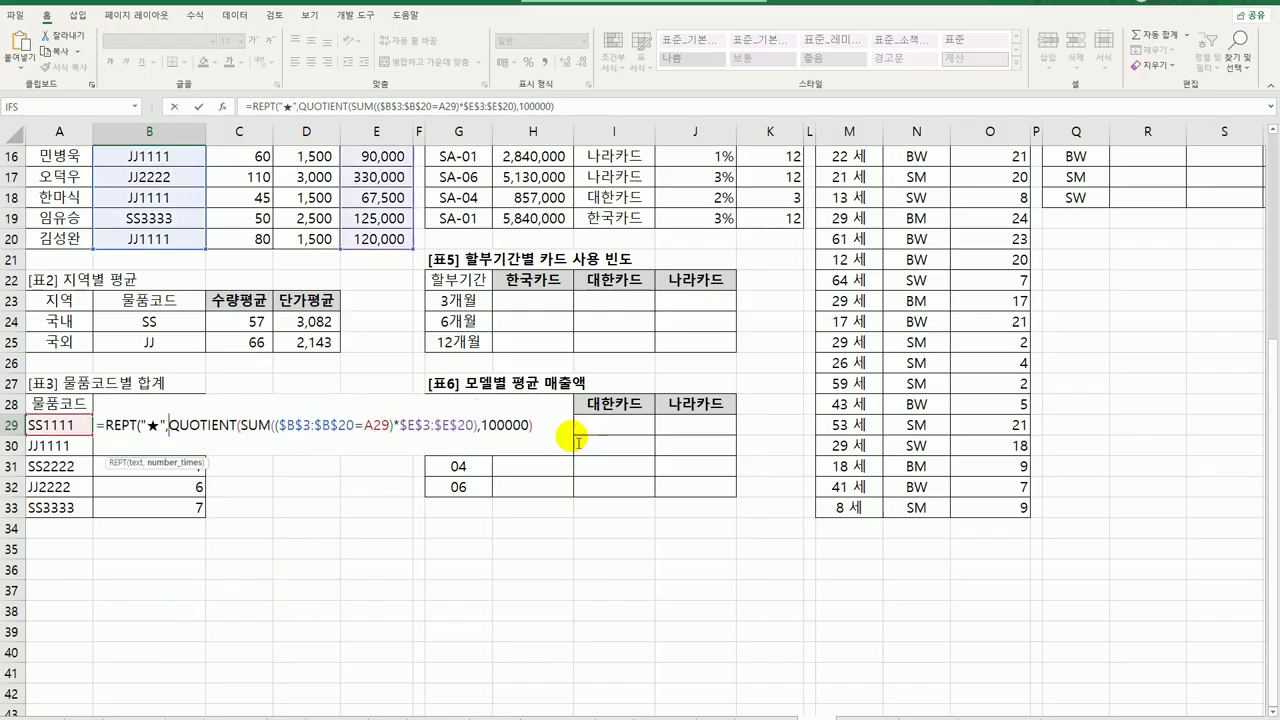
# - Close the REPT function, enter it as an array formula, and fill it down through B33
pyautogui.write(')')
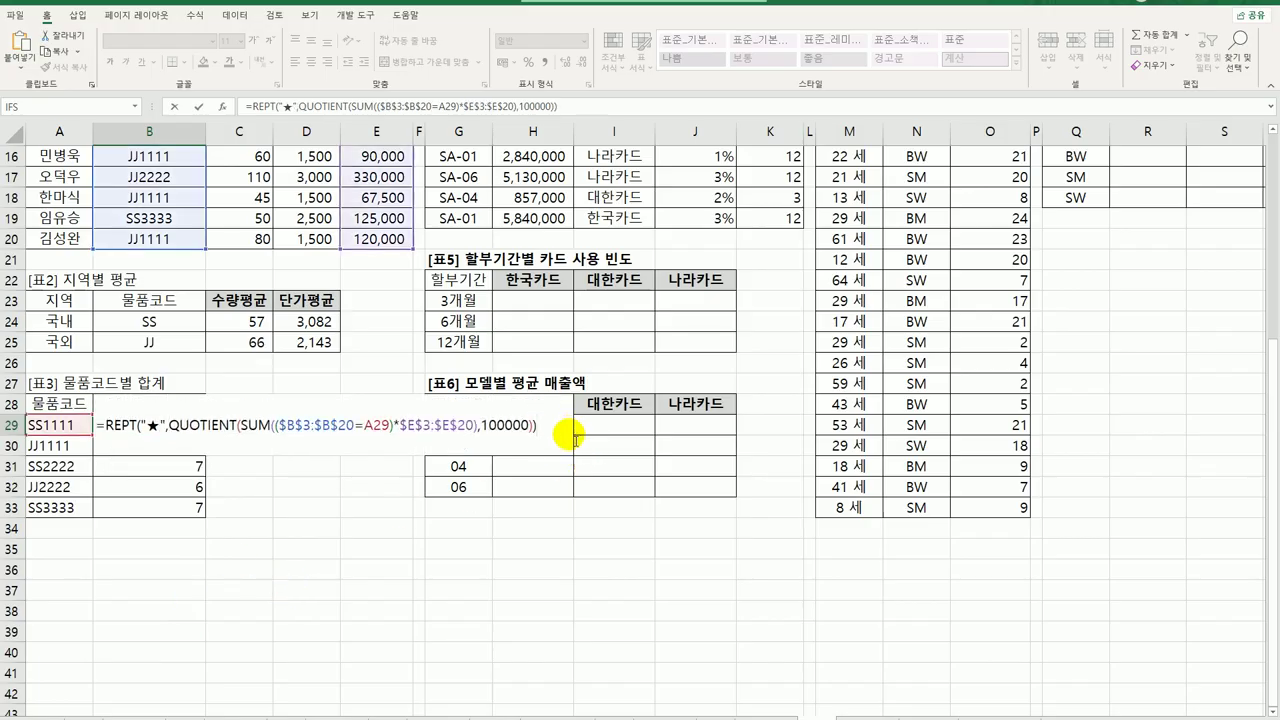
pyautogui.hotkey('ctrl', 'shift', 'Return')
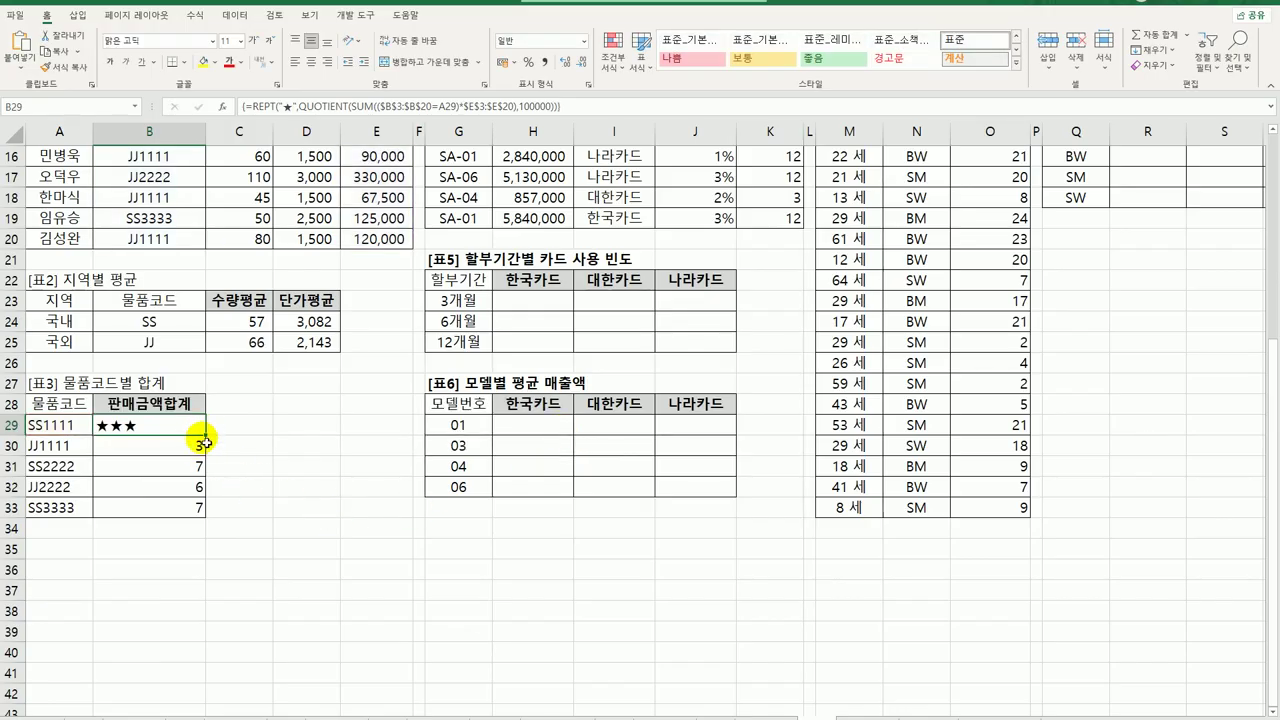
pyautogui.moveTo(209, 437); pyautogui.dragTo(204, 510)
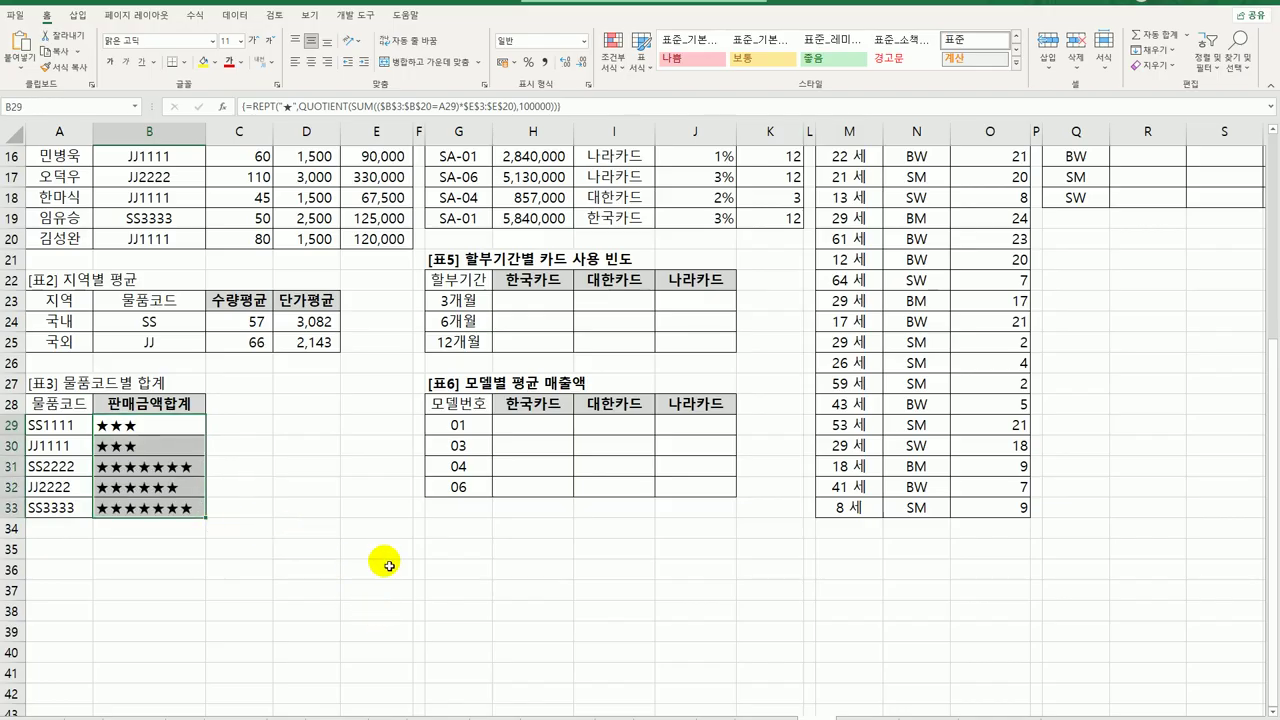
# - Enter the skeleton =sum(if(()*(),1)) with two empty conditions in cell H23 of table 5
pyautogui.scroll(5, 386, 563)
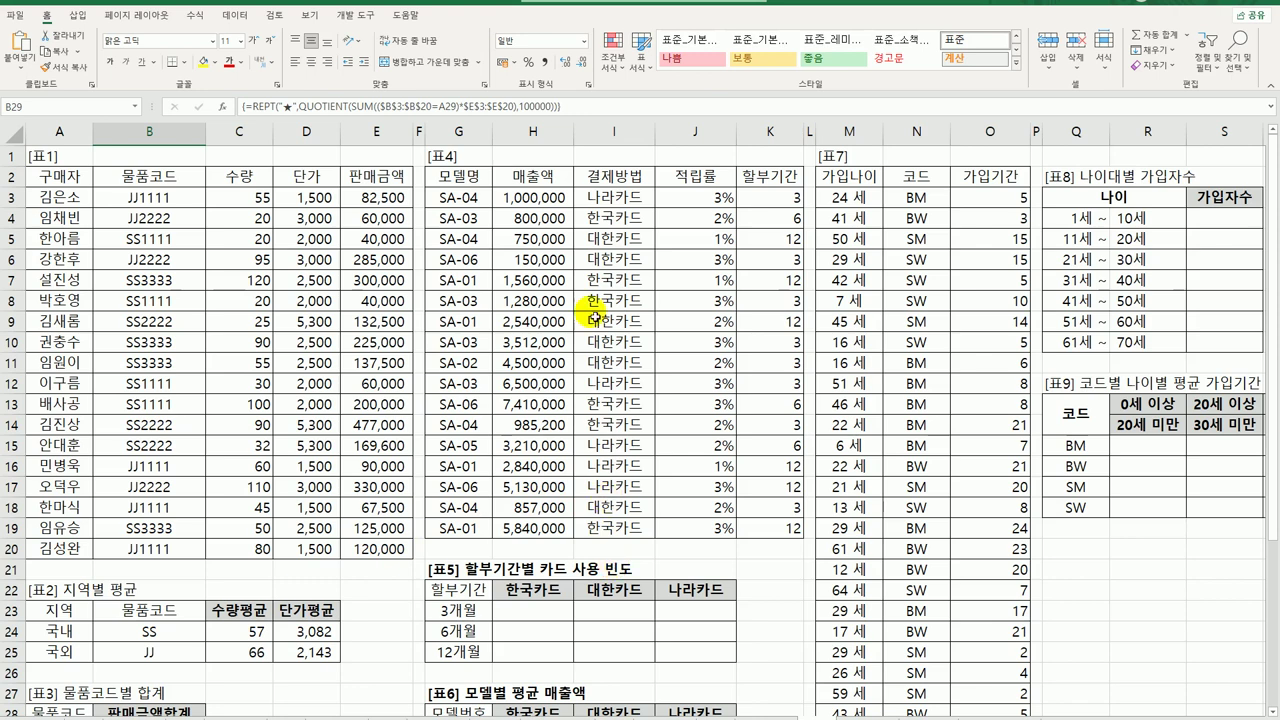
pyautogui.click(608, 202)
pyautogui.click(773, 199)
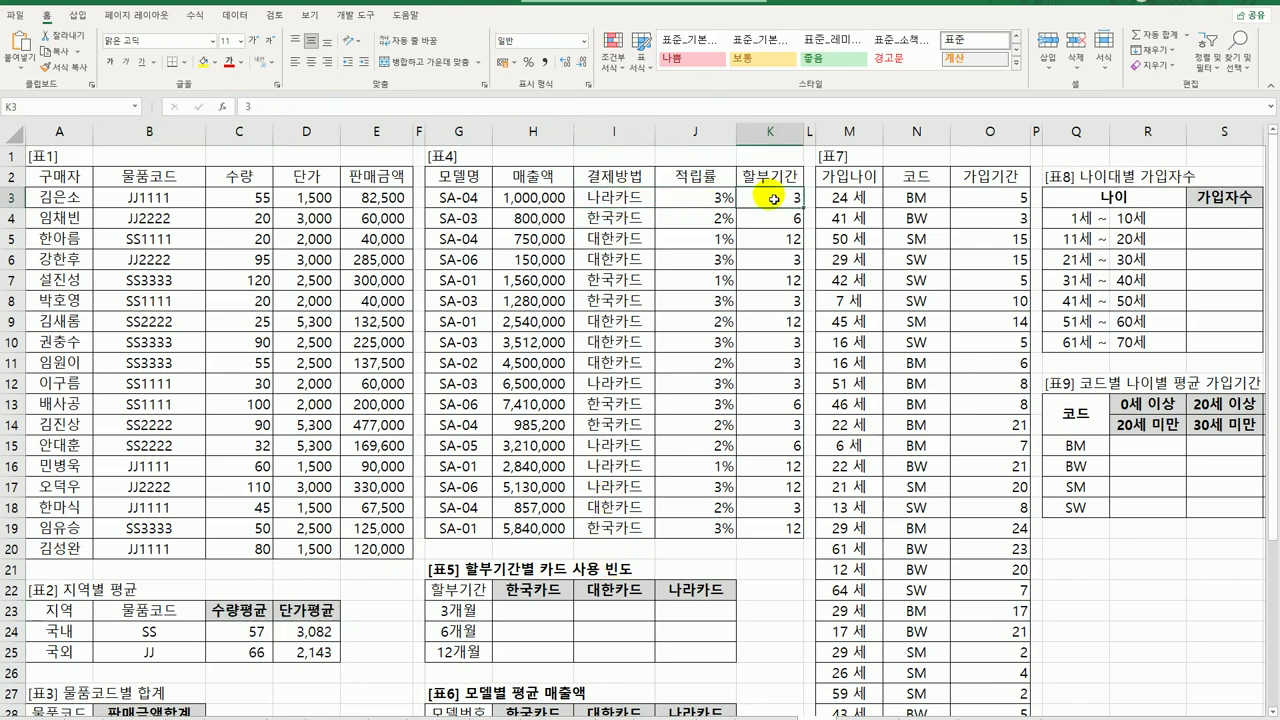
pyautogui.moveTo(530, 608); pyautogui.dragTo(681, 657)
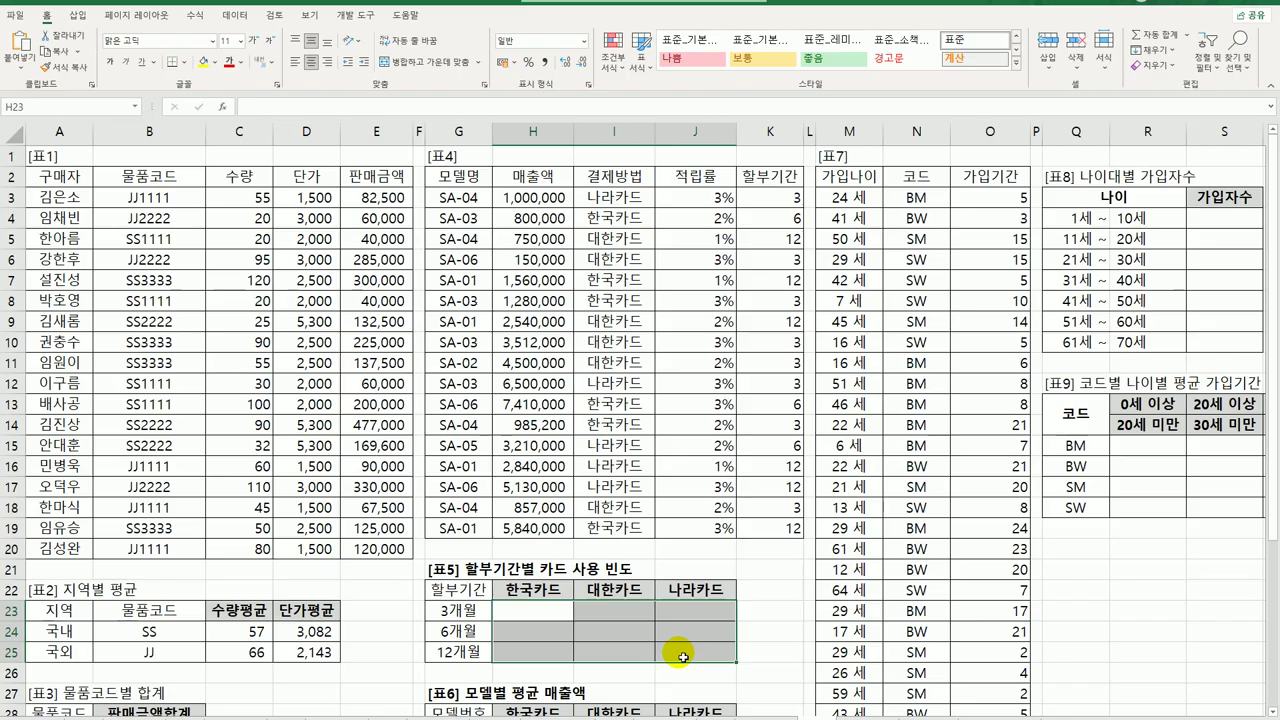
pyautogui.click(533, 614)
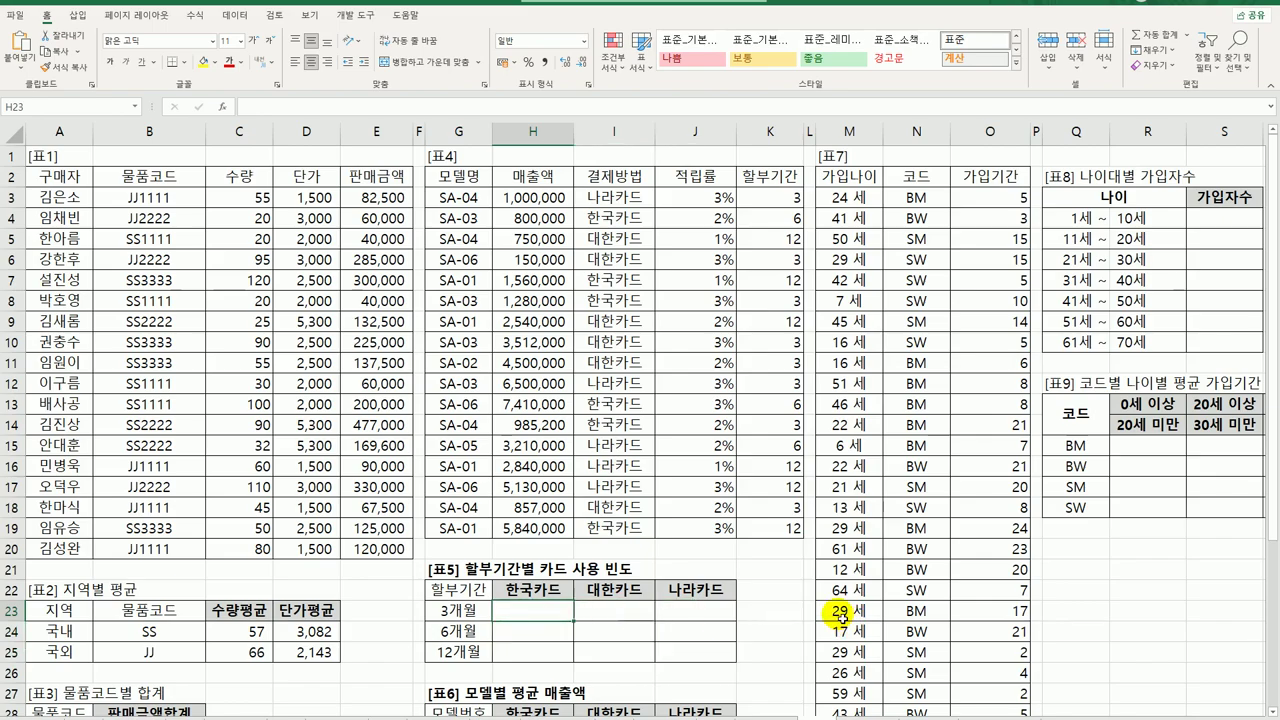
pyautogui.write('=')
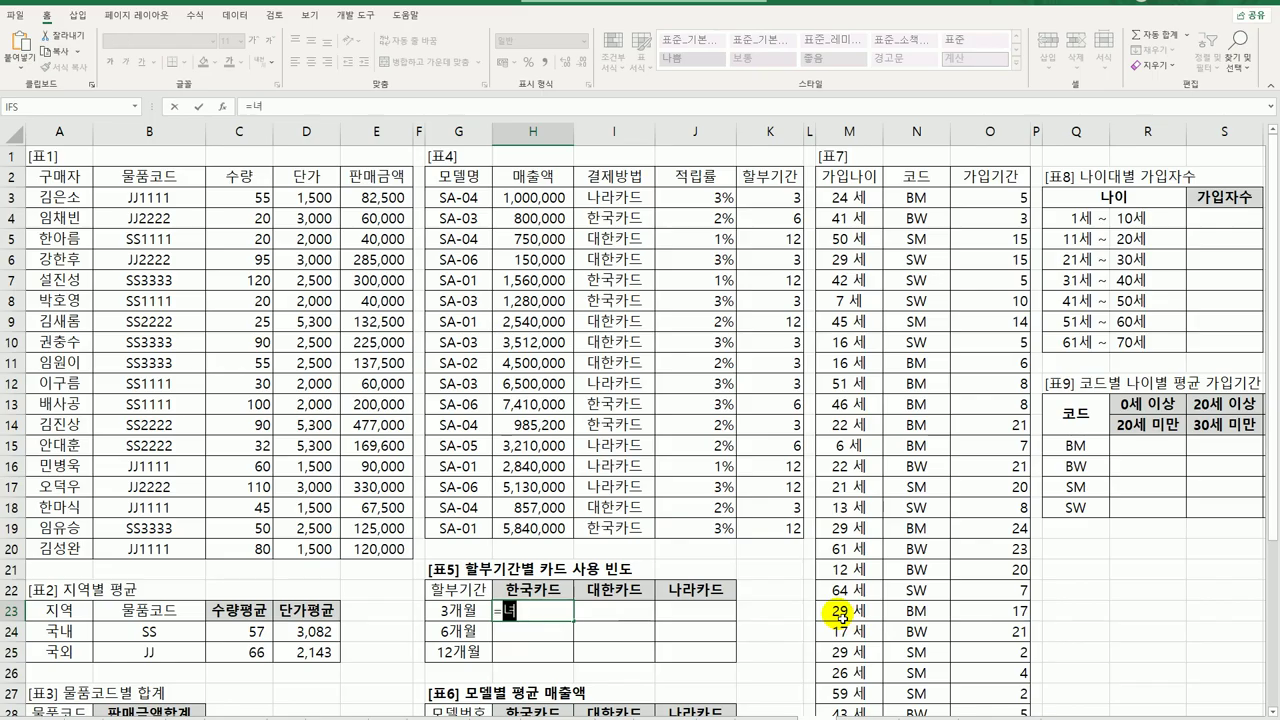
pyautogui.write('sum(if(')
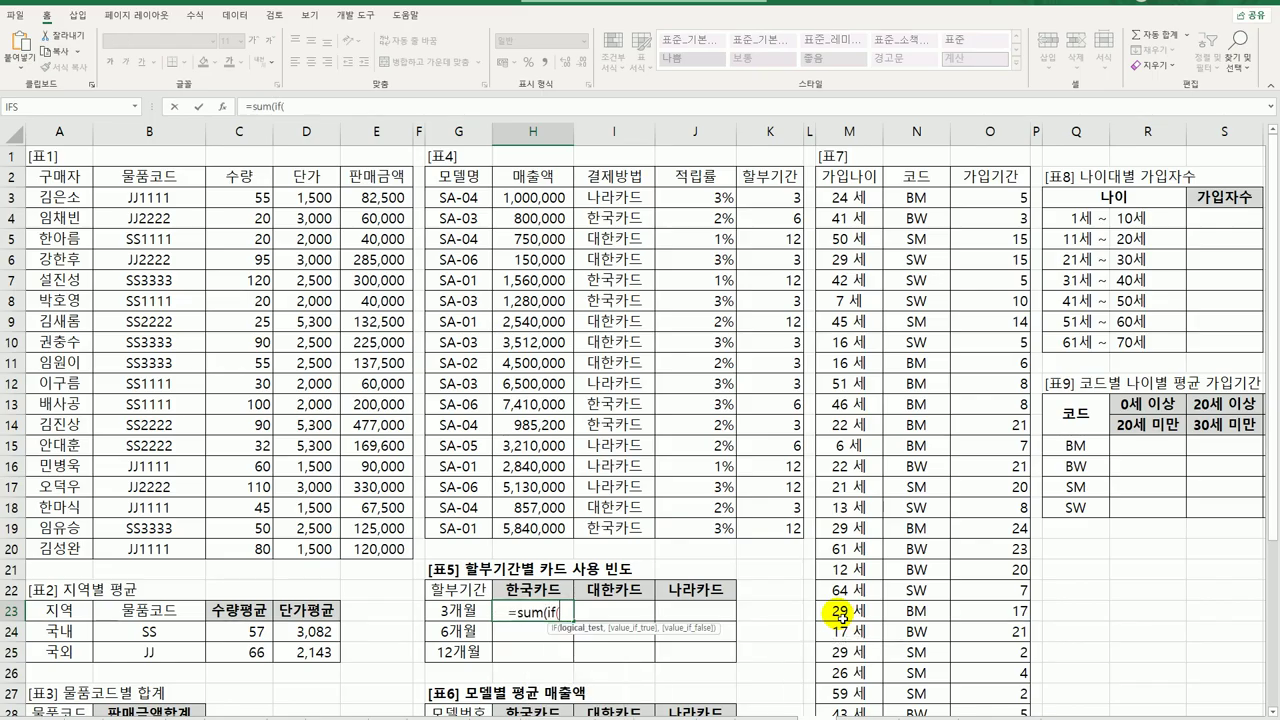
pyautogui.write('()')
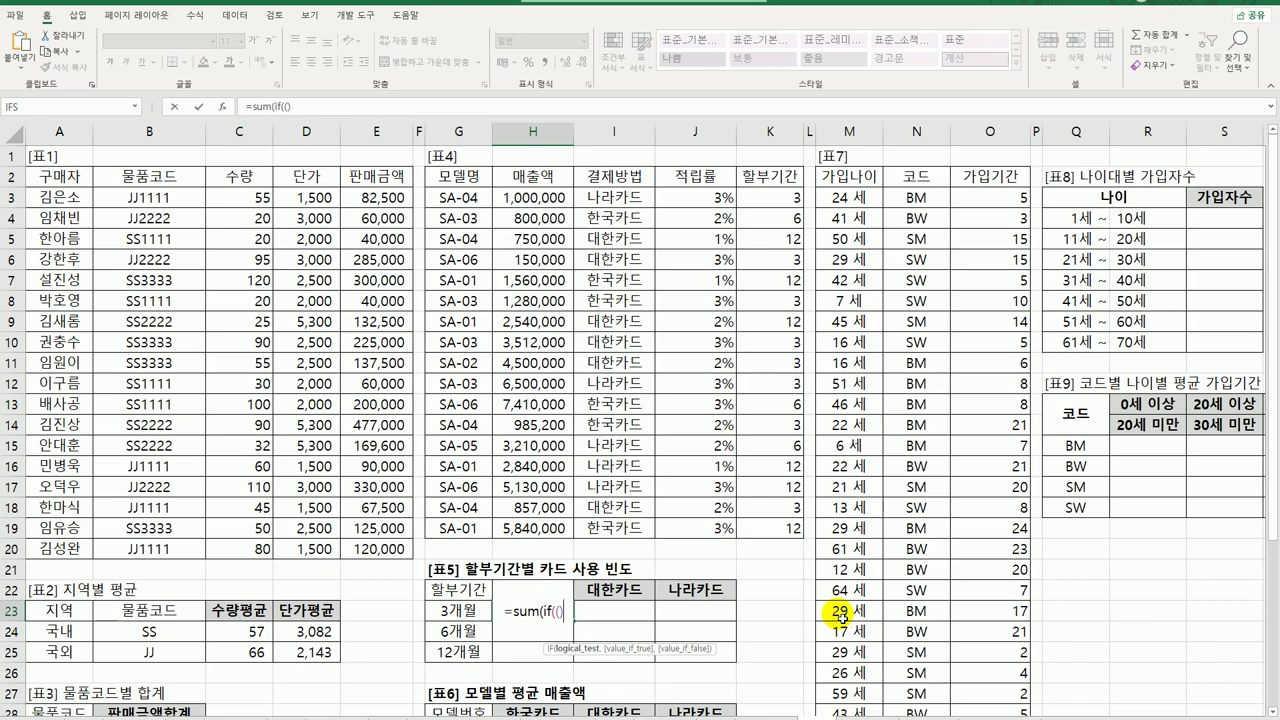
pyautogui.write('*(')
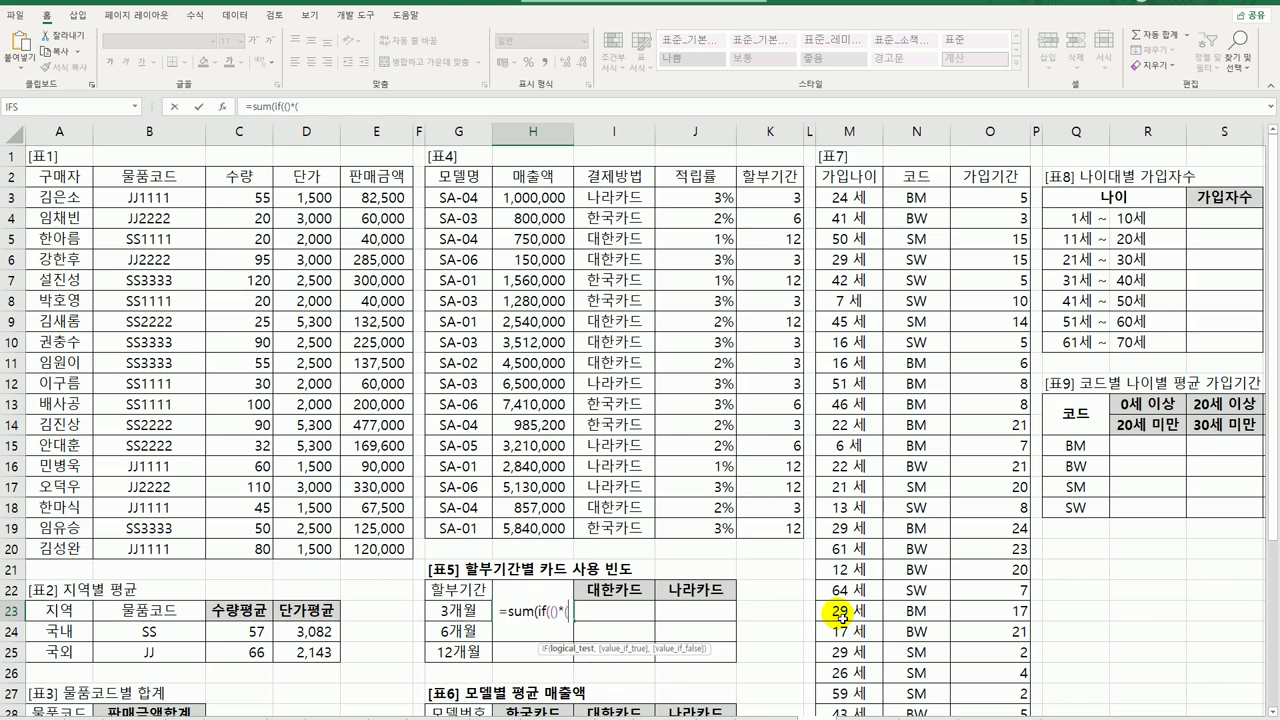
pyautogui.write('),1')
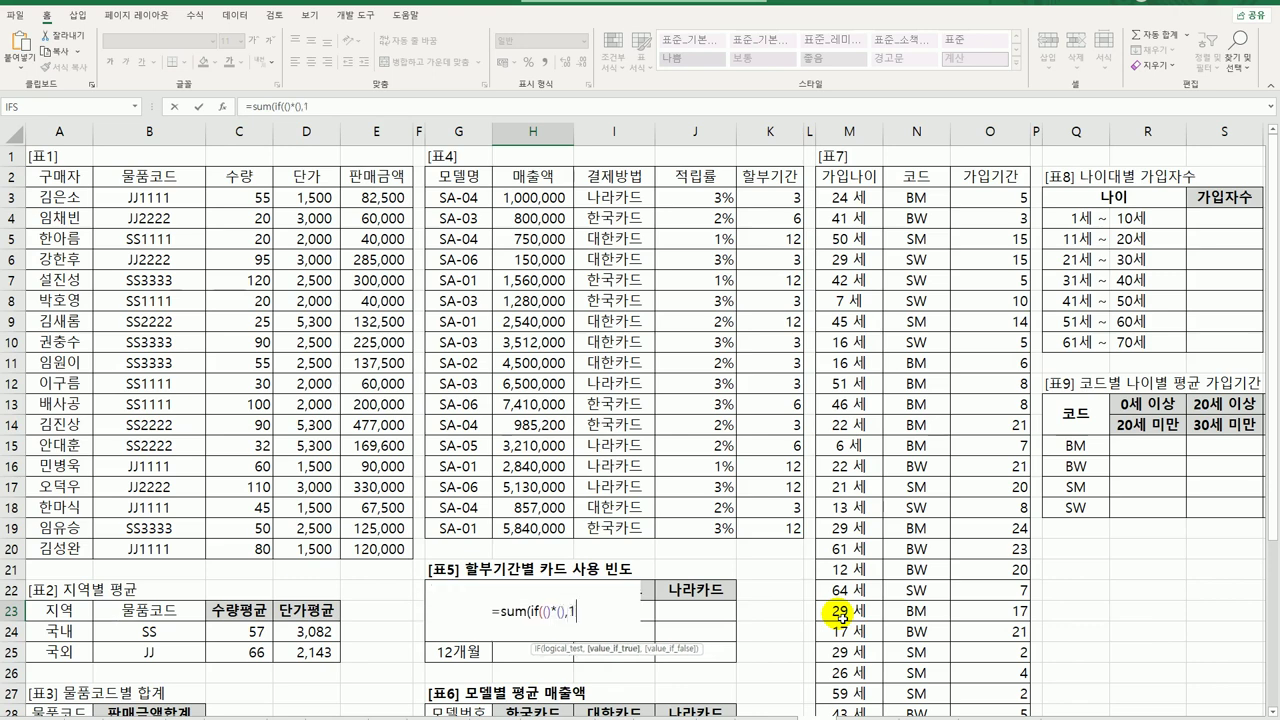
pyautogui.write(')')
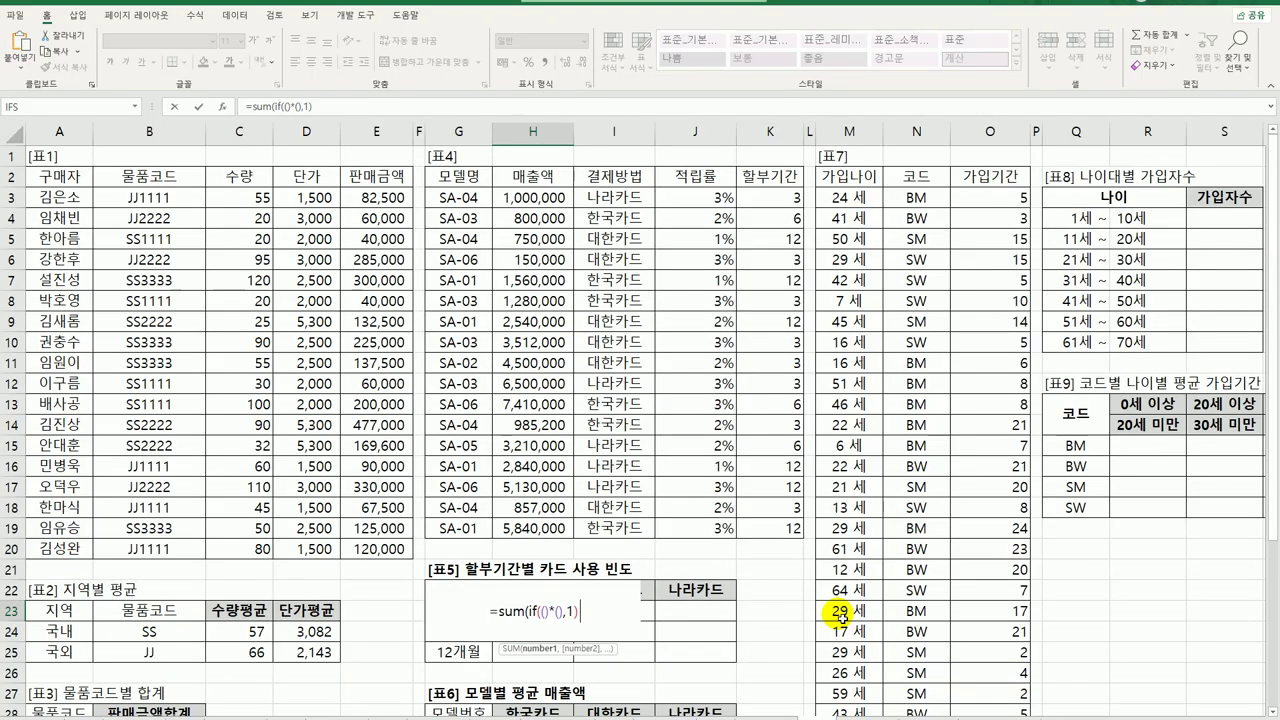
pyautogui.write(')')
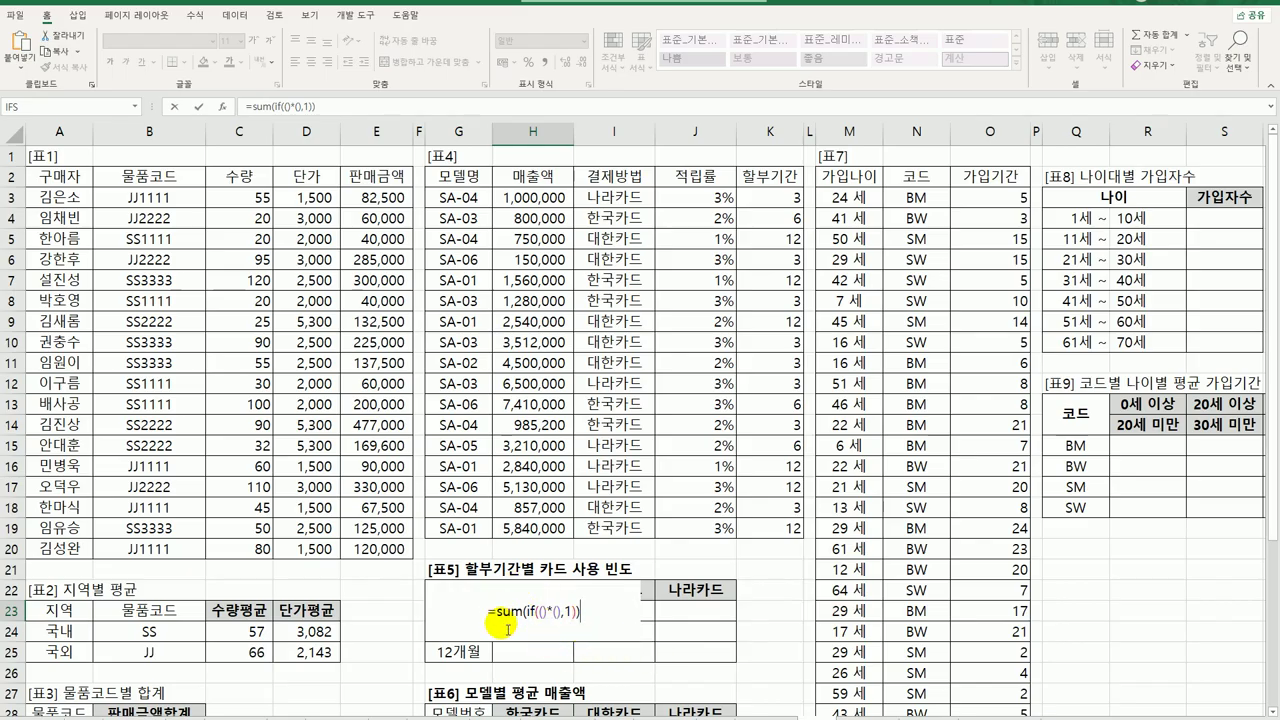
# - Fill the first empty condition of the H23 formula with $I$3:$I$19=H22 to match the payment card
pyautogui.click(544, 612)
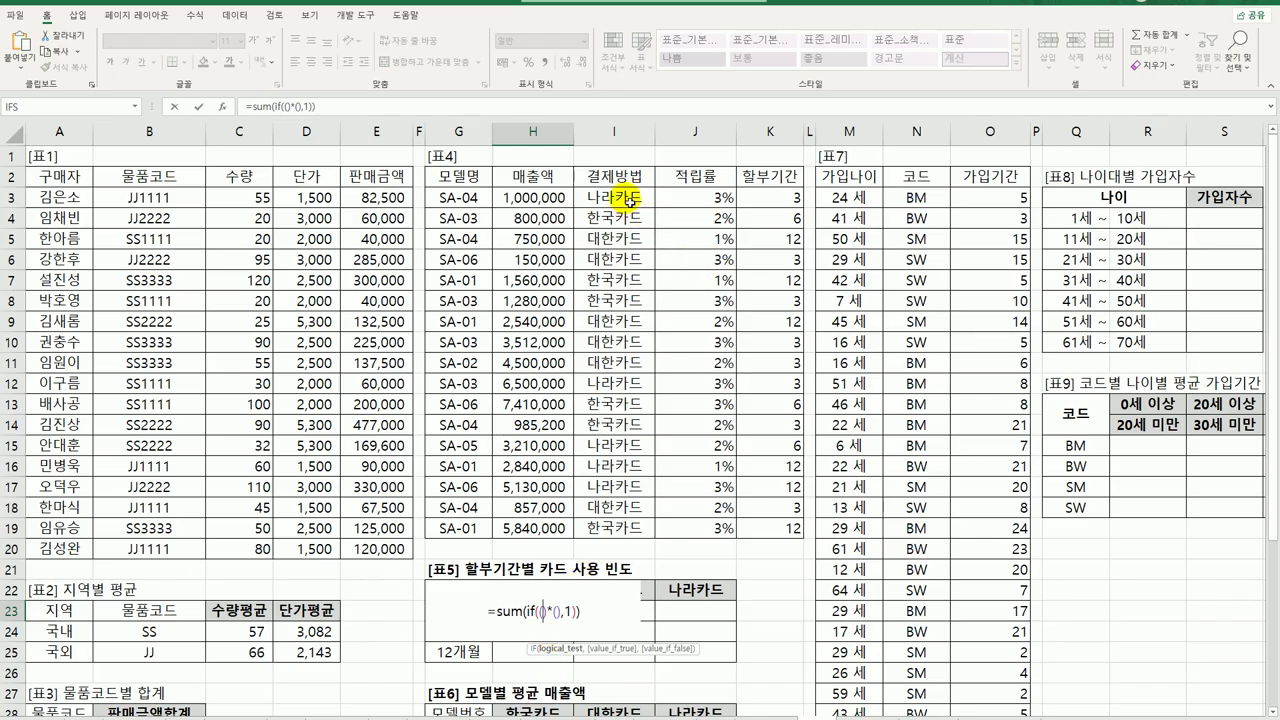
pyautogui.moveTo(625, 197); pyautogui.dragTo(646, 519)
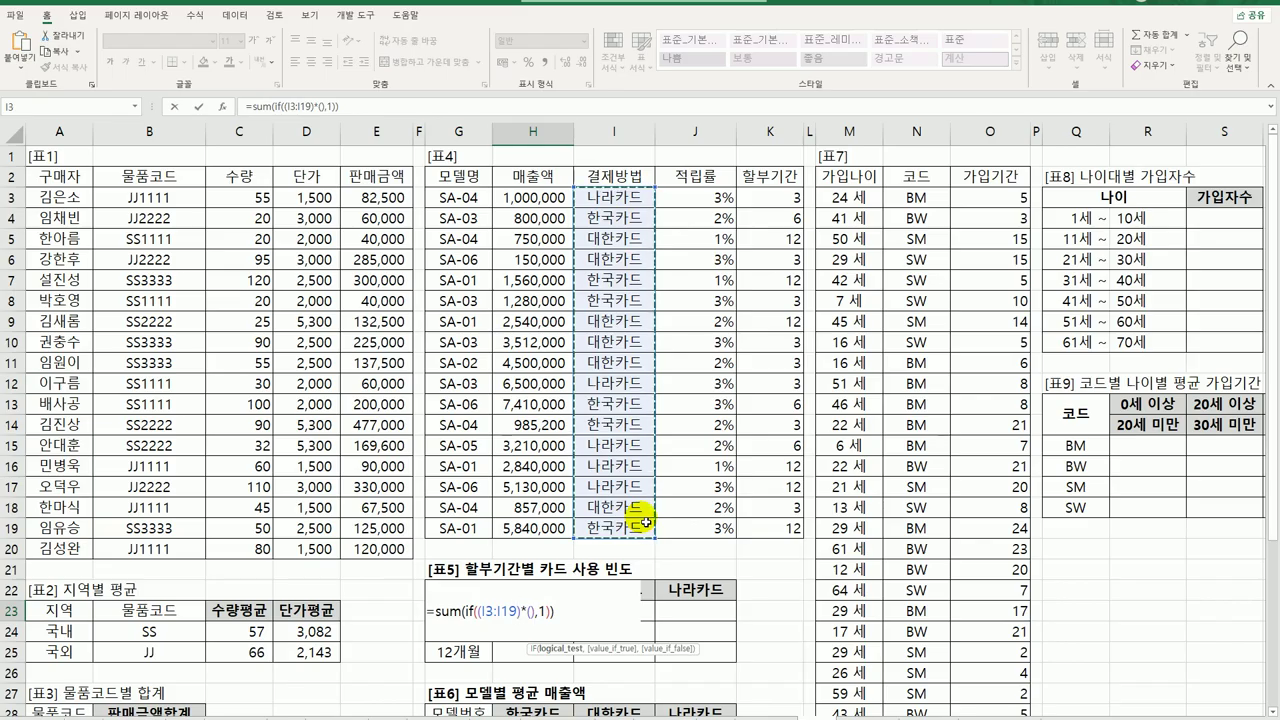
pyautogui.press('F4')
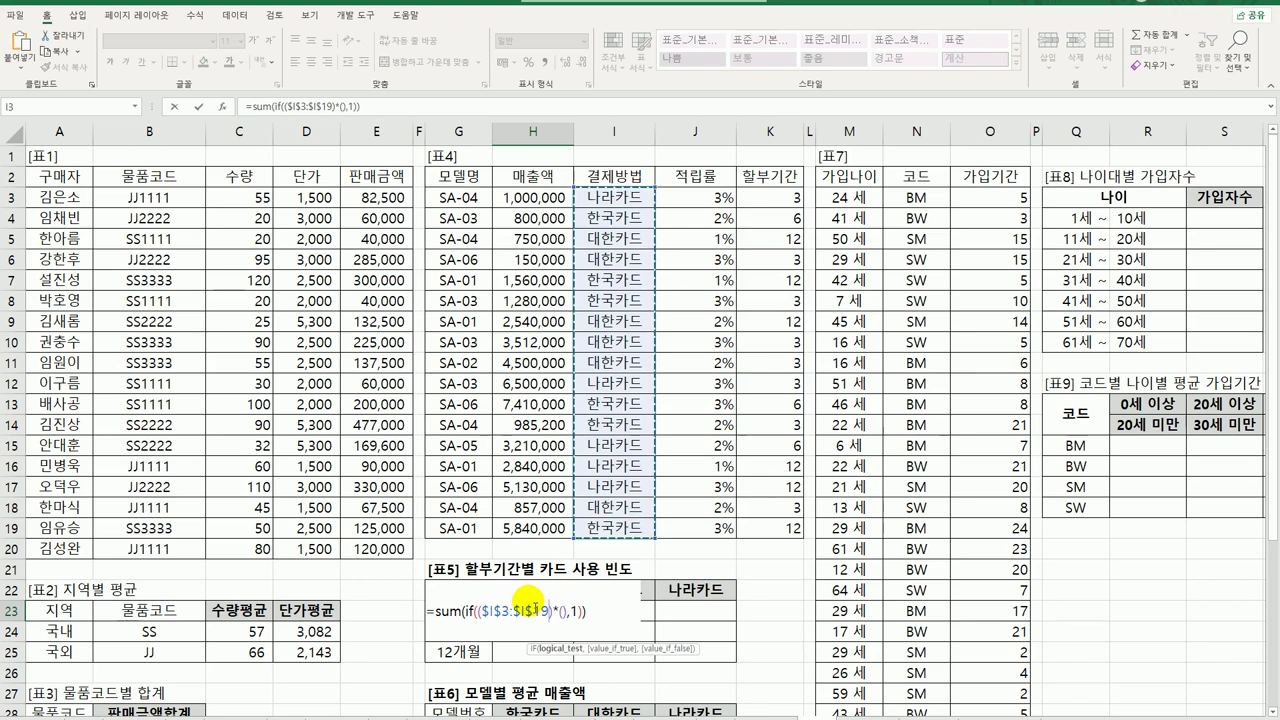
pyautogui.write('=')
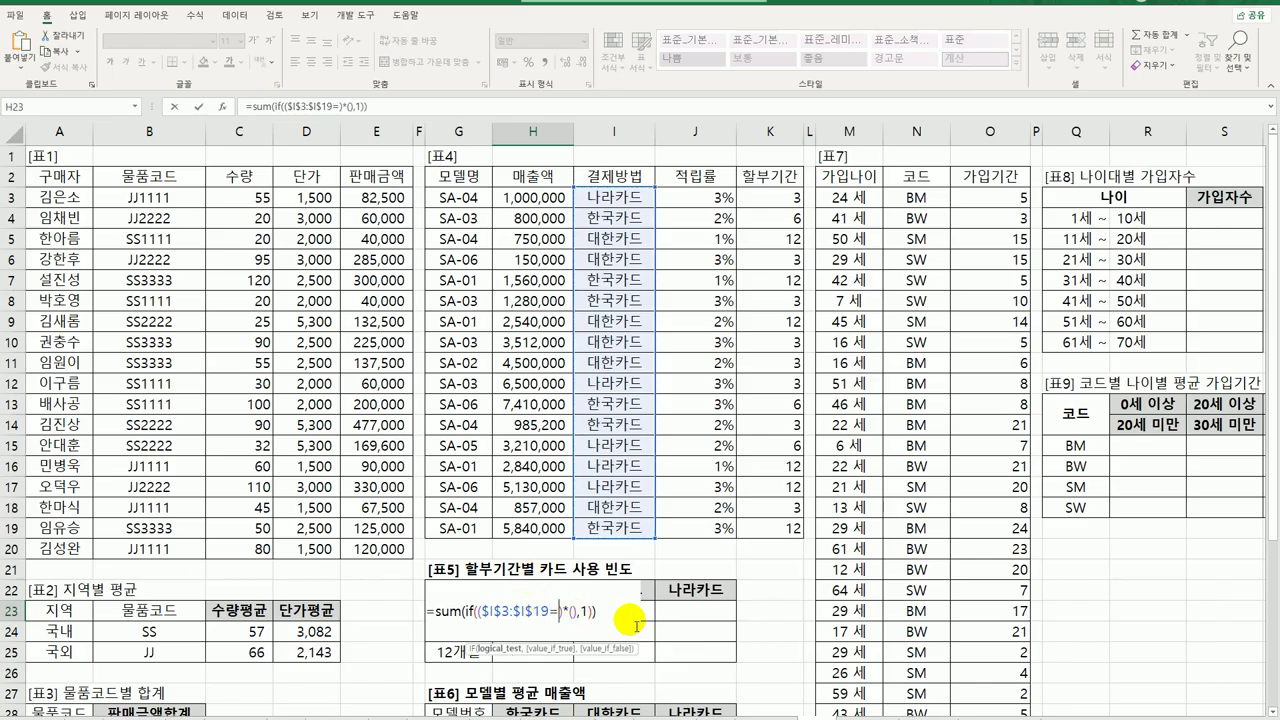
pyautogui.click(541, 552)
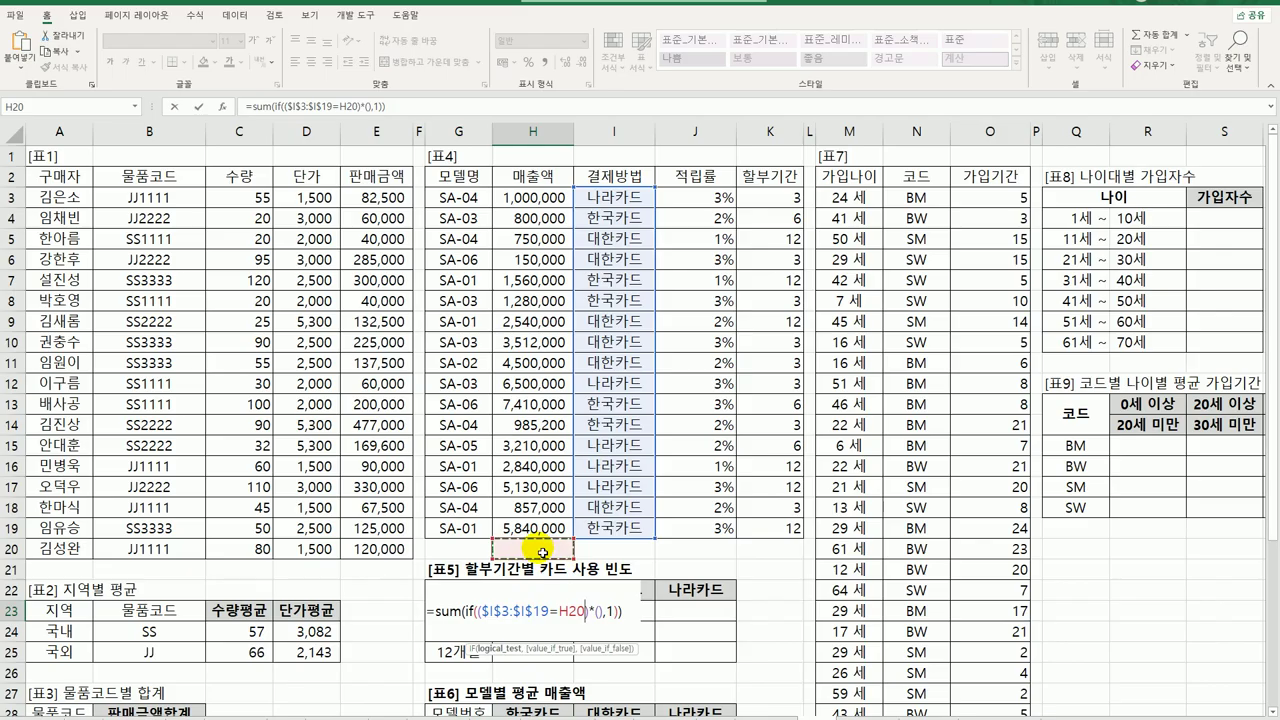
pyautogui.press('Down')
pyautogui.press('Down')
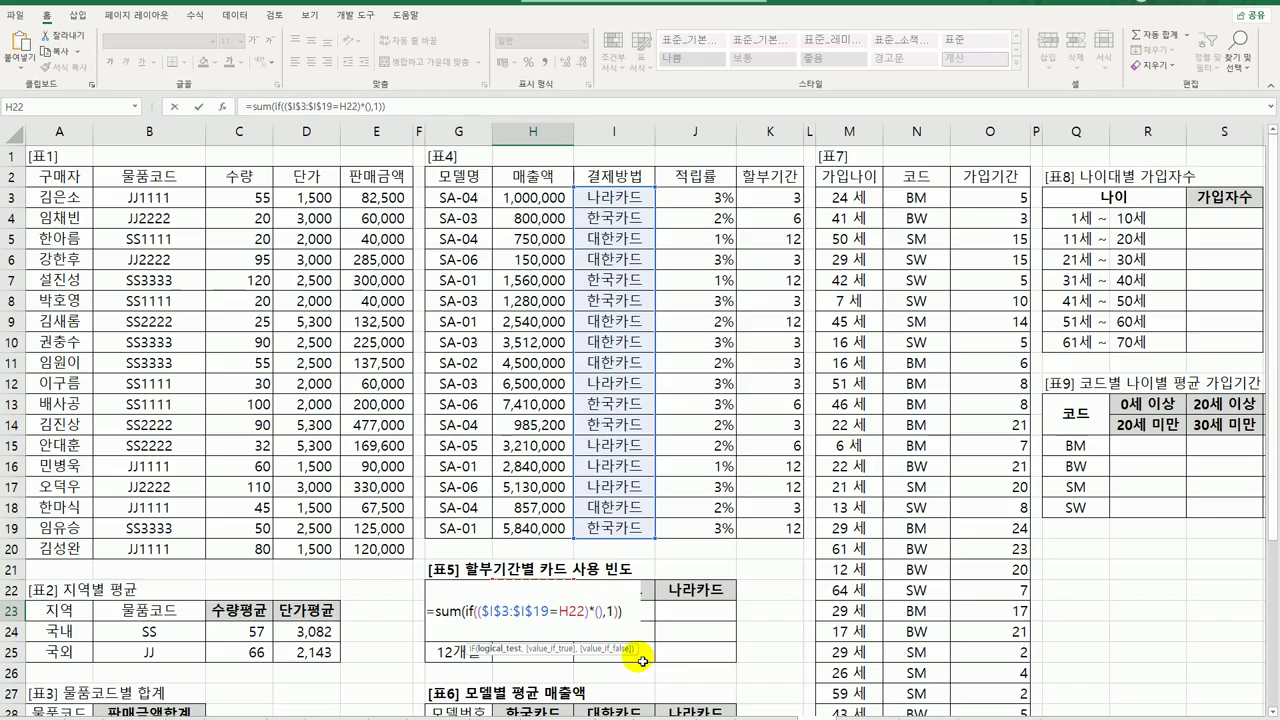
# - Fill the second empty condition of the H23 formula with $K$3:$K$19=G23 to match the installment period
pyautogui.click(603, 616)
pyautogui.click(600, 613)
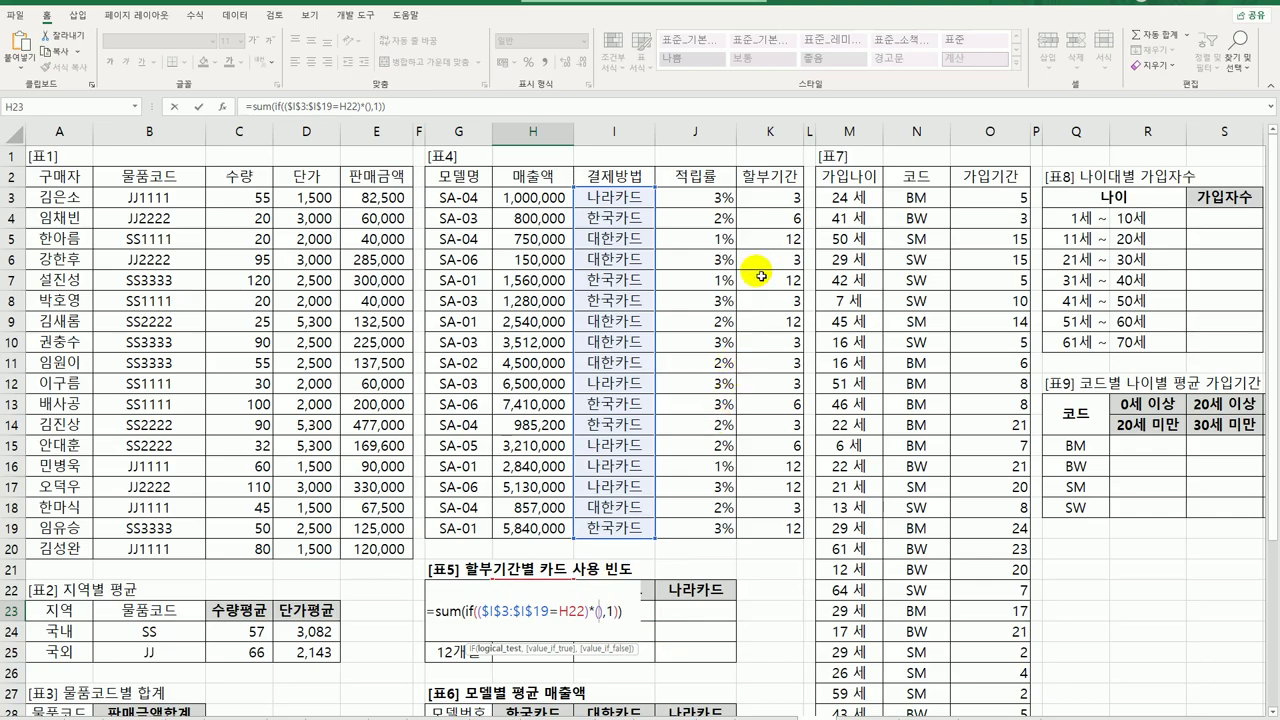
pyautogui.moveTo(775, 196); pyautogui.dragTo(776, 528)
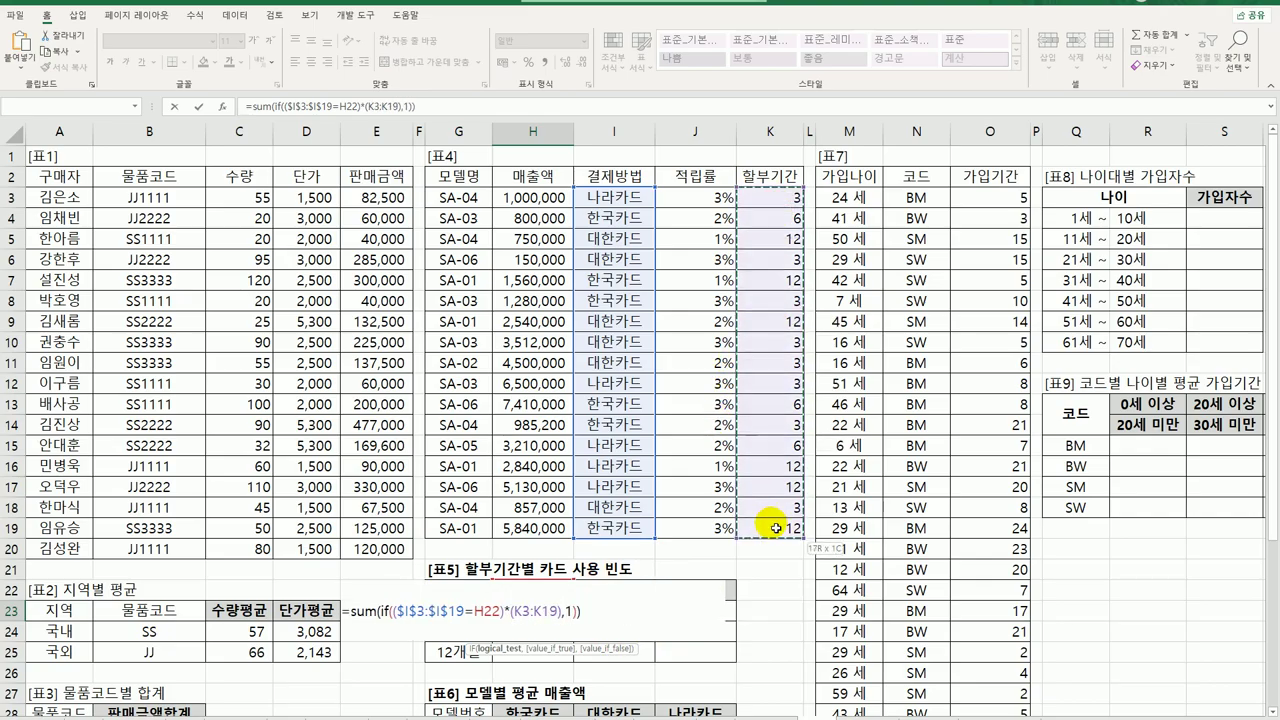
pyautogui.press('F4')
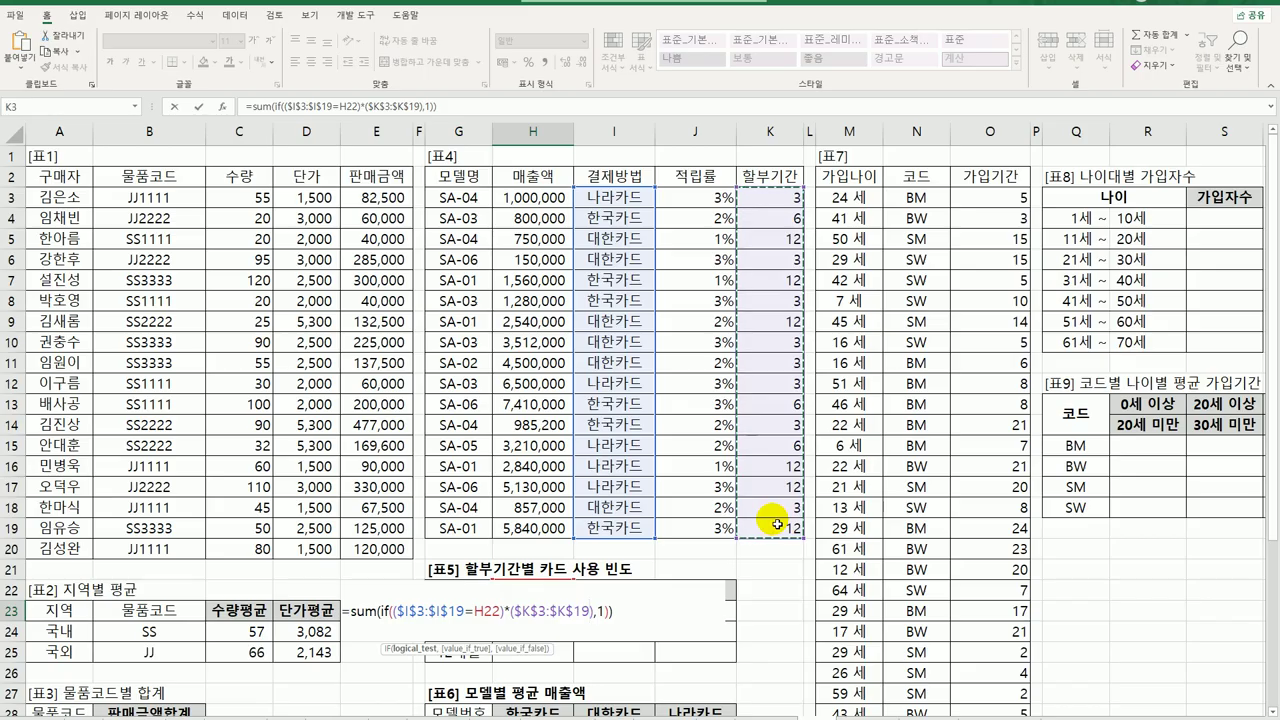
pyautogui.write('=')
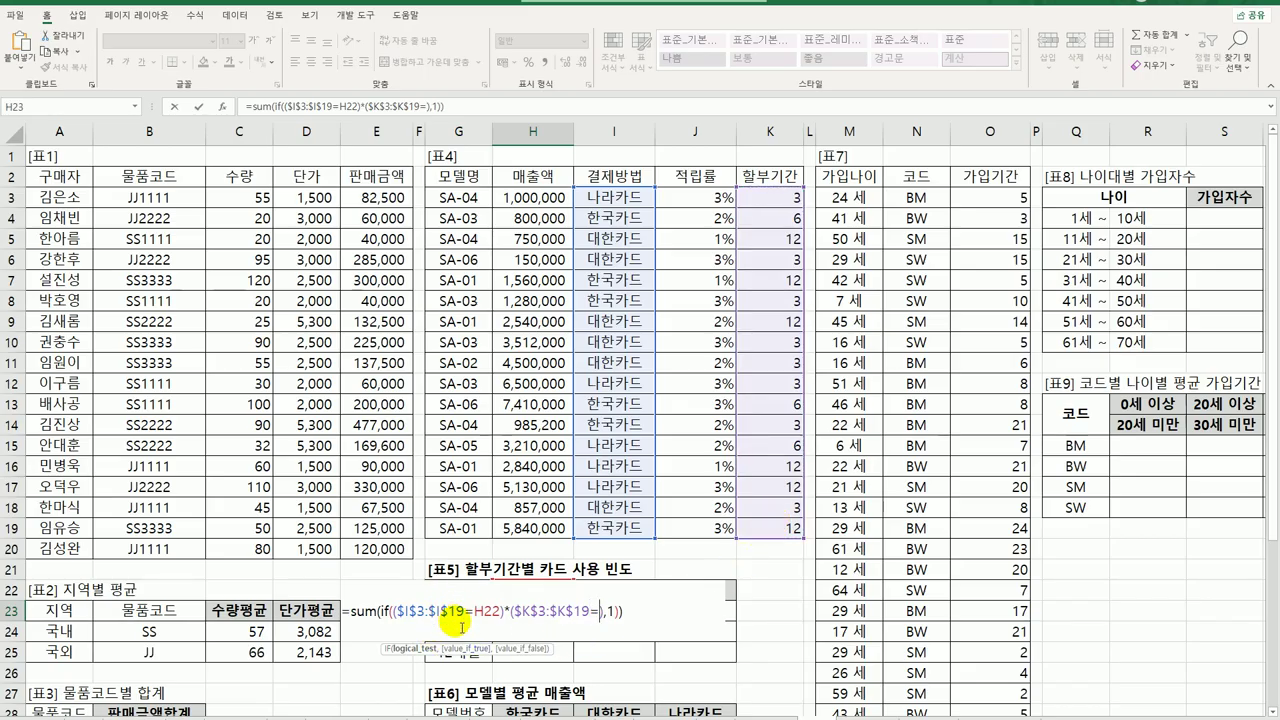
pyautogui.click(462, 656)
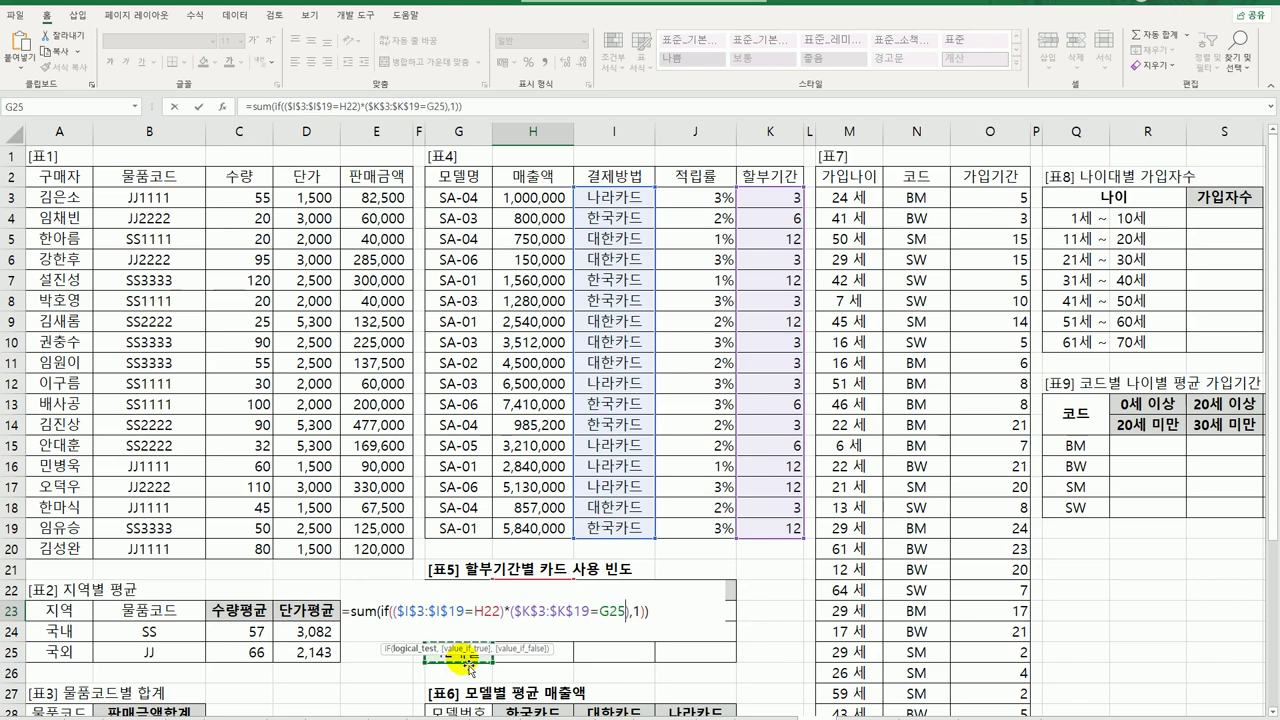
pyautogui.press('Up')
pyautogui.press('Up')
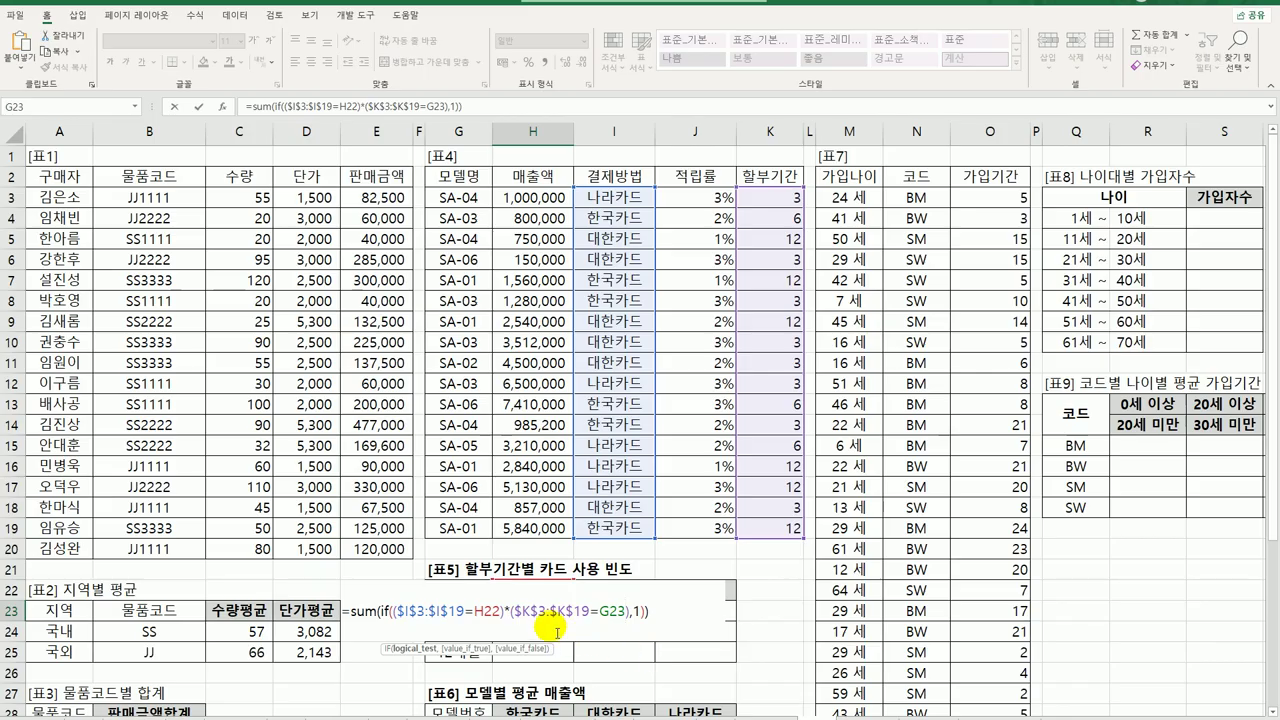
# - Change the criteria references in the H23 formula to the mixed forms H$22 and $G23
pyautogui.click(485, 611)
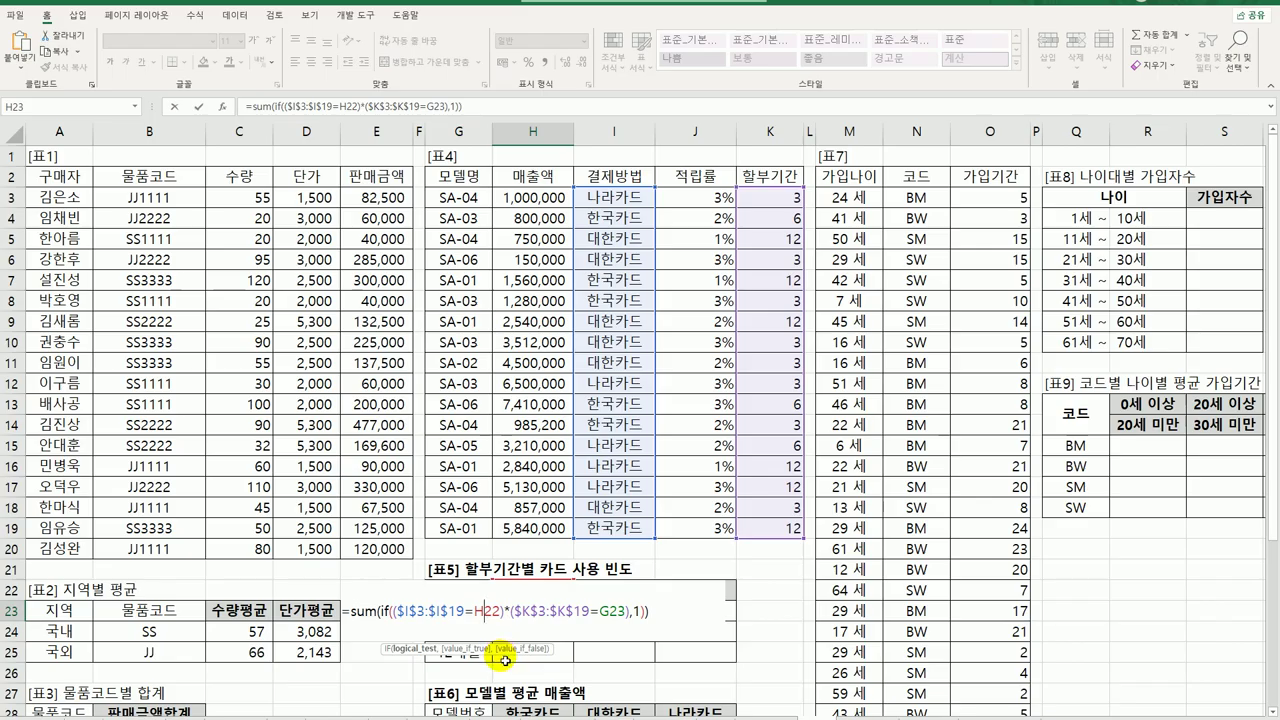
pyautogui.press('F4')
pyautogui.press('F4')
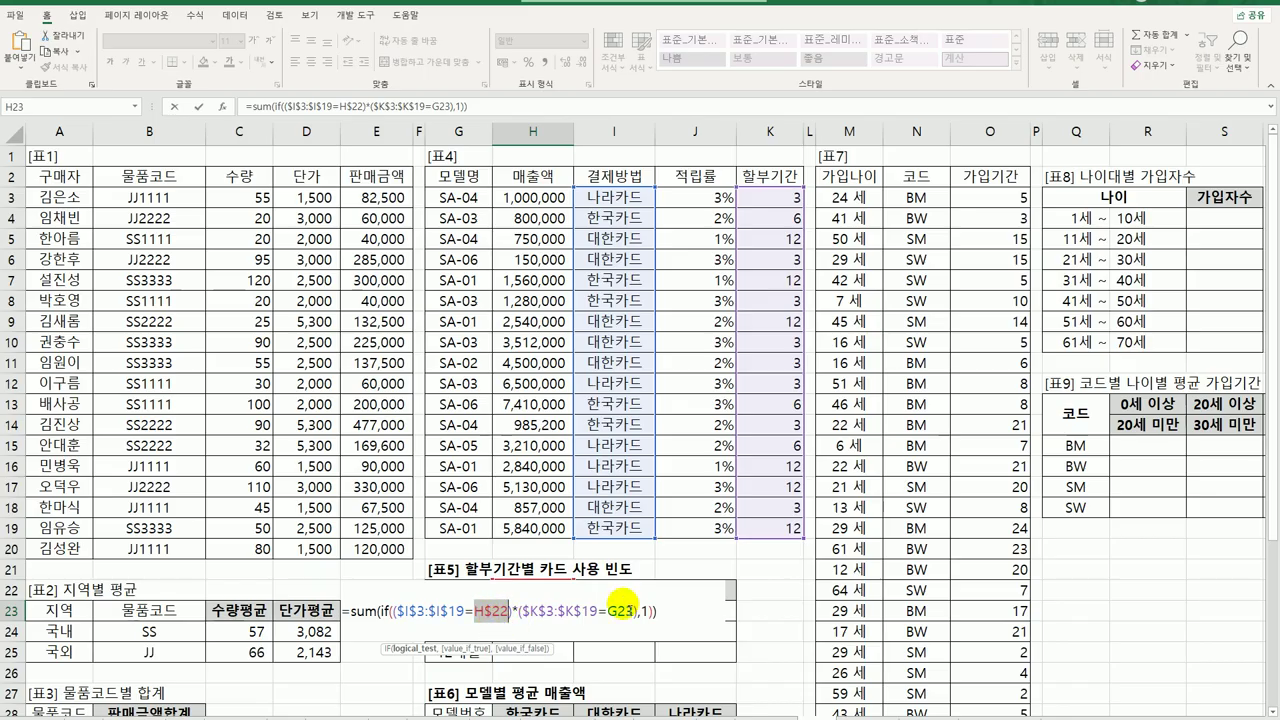
pyautogui.click(620, 612)
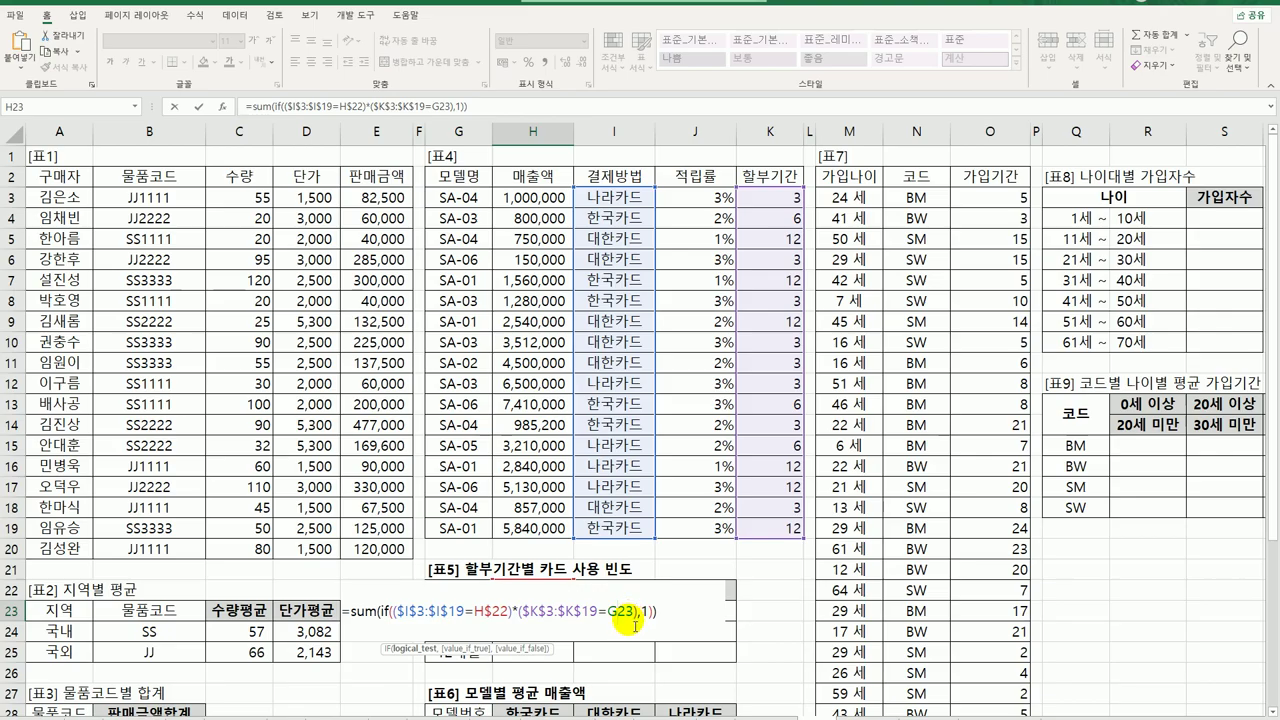
pyautogui.press('F4')
pyautogui.press('F4')
pyautogui.press('F4')
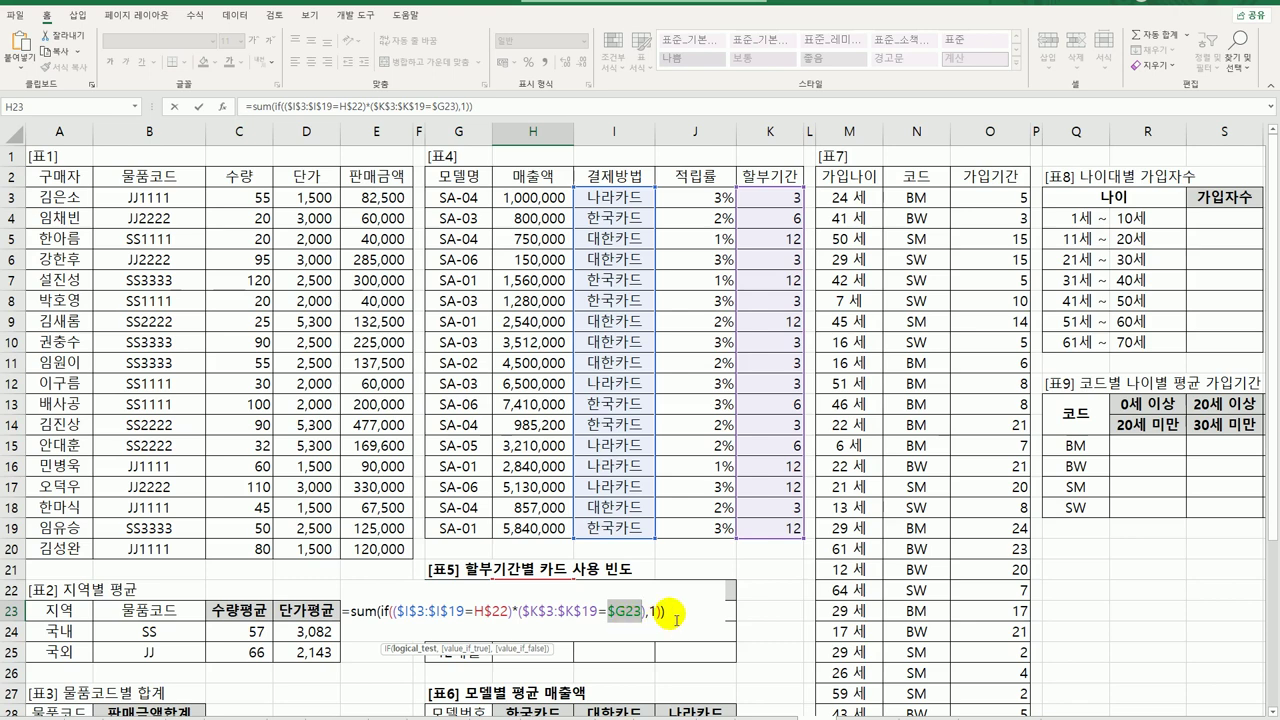
# - Enter the H23 formula as an array formula and fill it across table 5 through J25
pyautogui.click(678, 610)
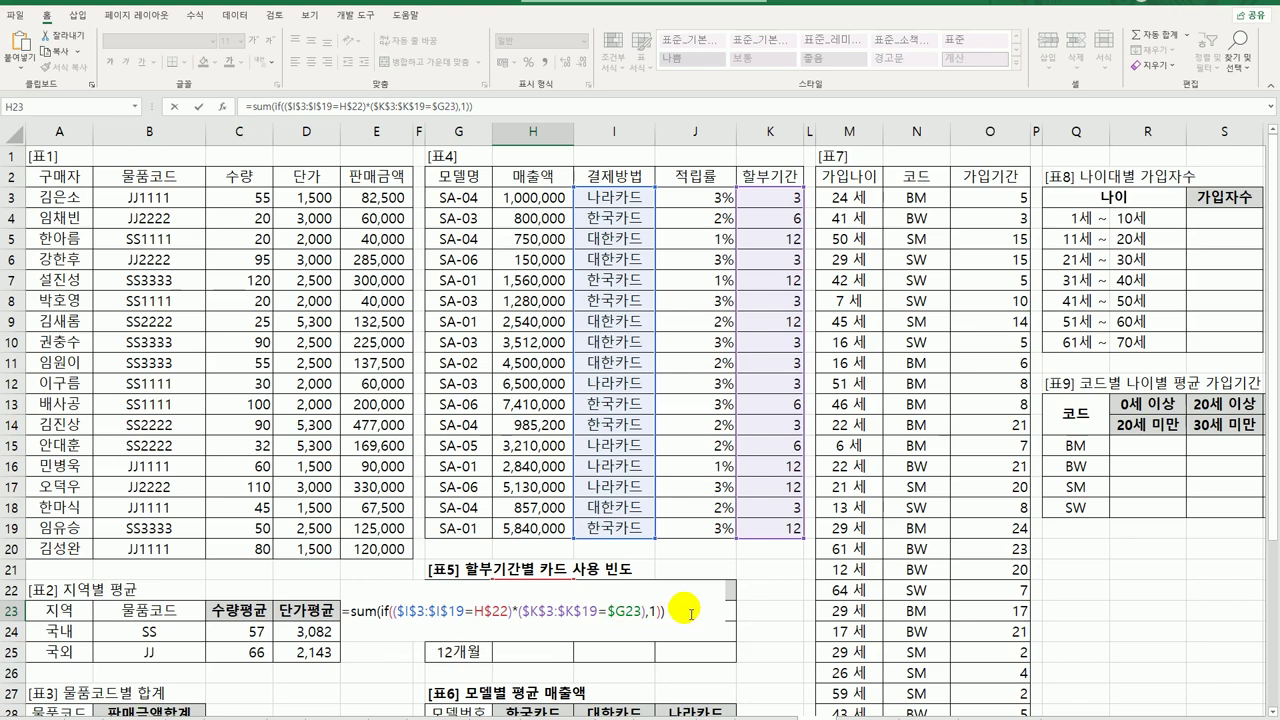
pyautogui.hotkey('ctrl', 'shift', 'Return')
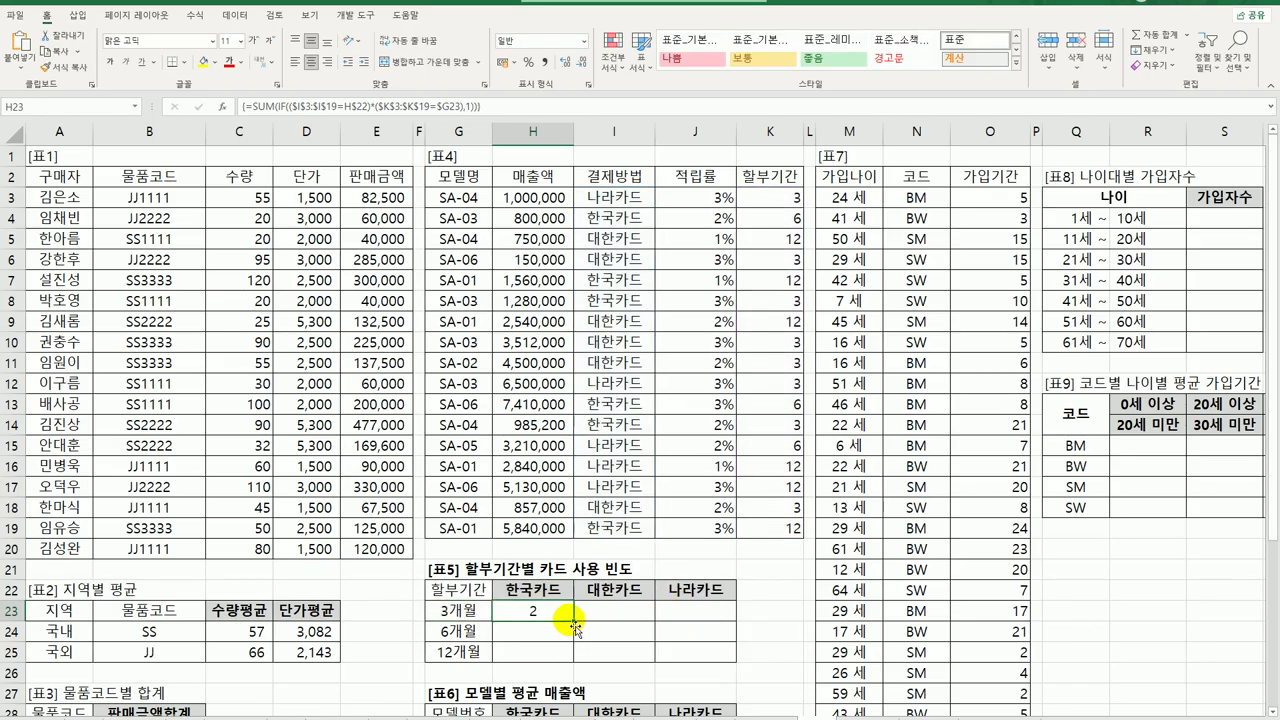
pyautogui.moveTo(574, 621); pyautogui.dragTo(723, 663)
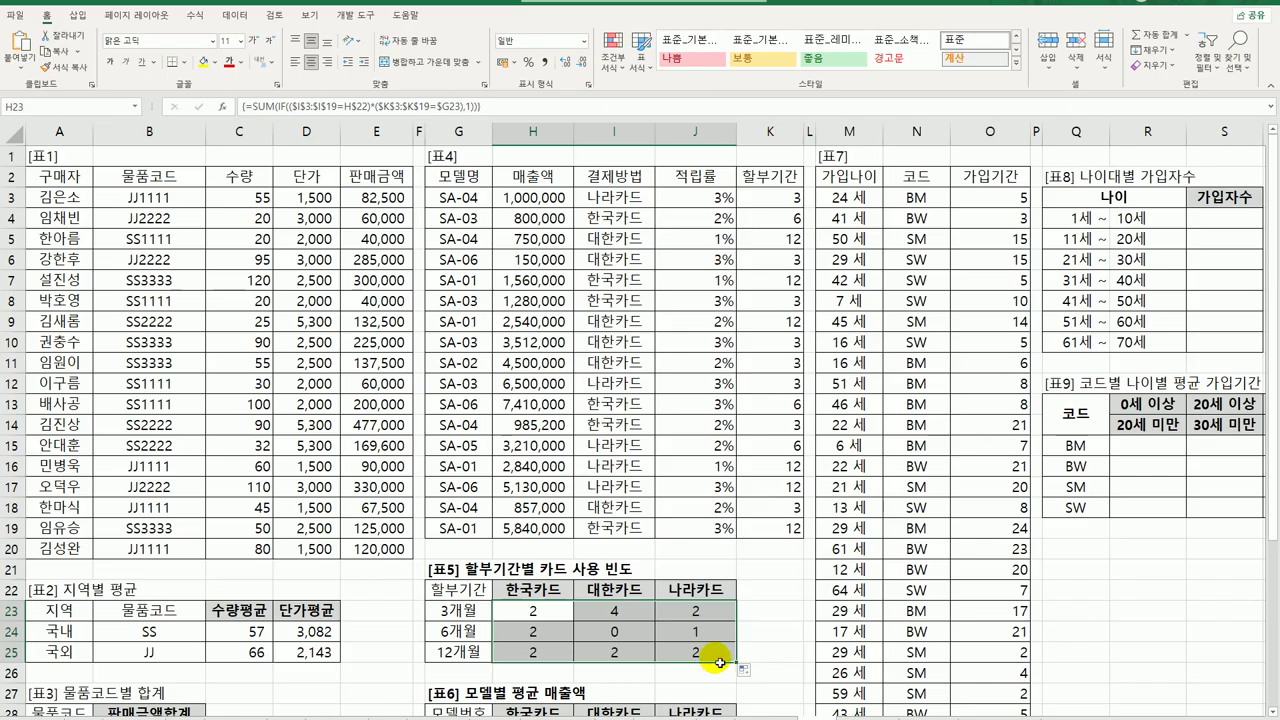
# - Reopen the H23 formula and insert REPT("★", in front of the SUM expression
pyautogui.click(538, 611)
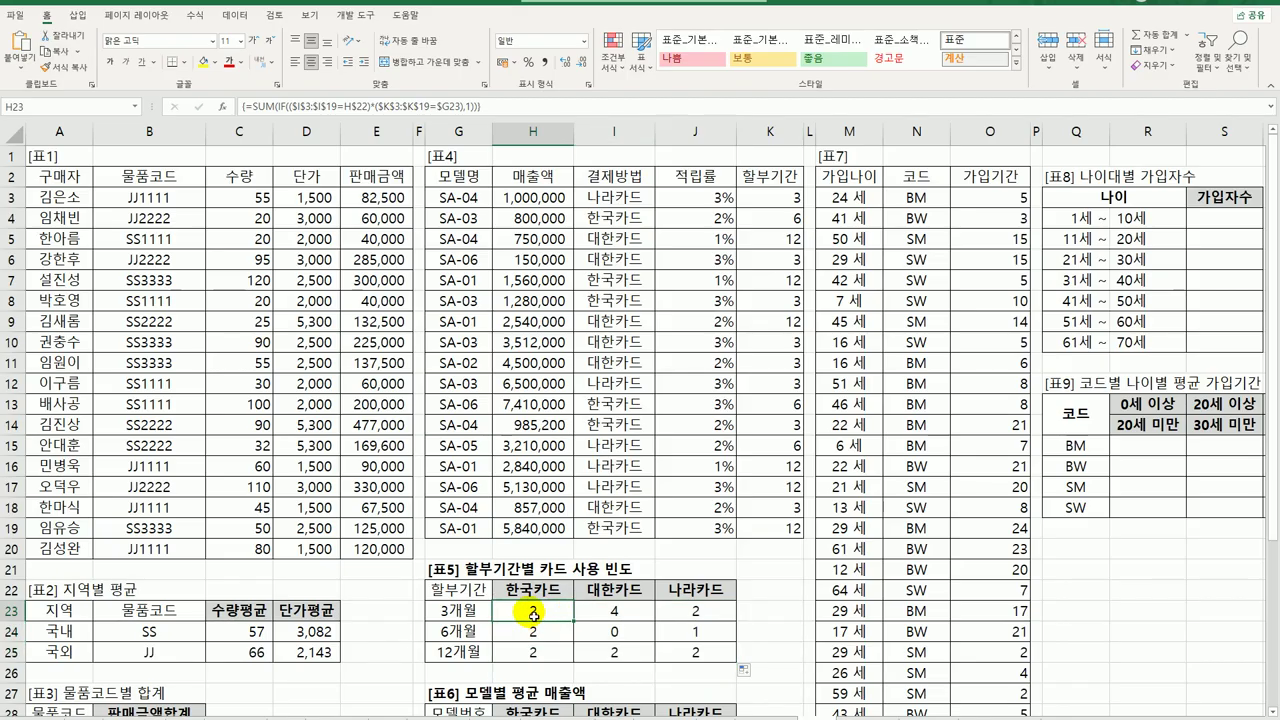
pyautogui.doubleClick(535, 613)
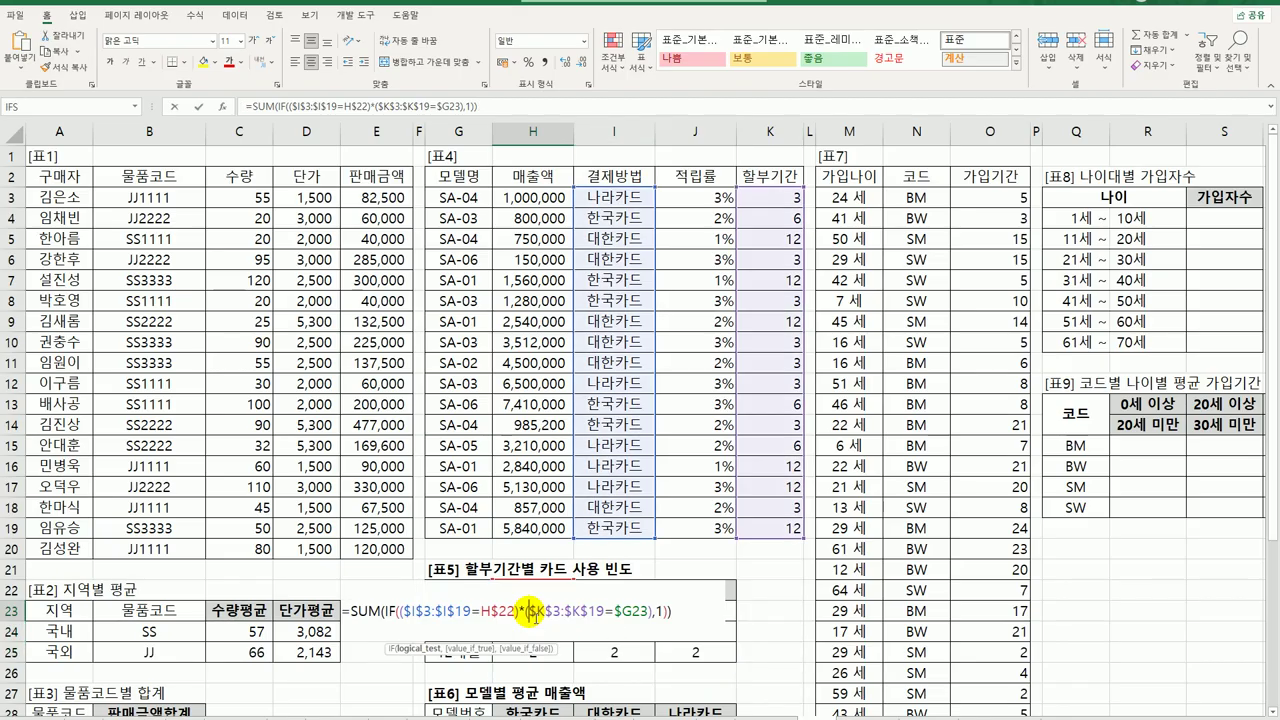
pyautogui.click(348, 611)
pyautogui.write('REPT(')
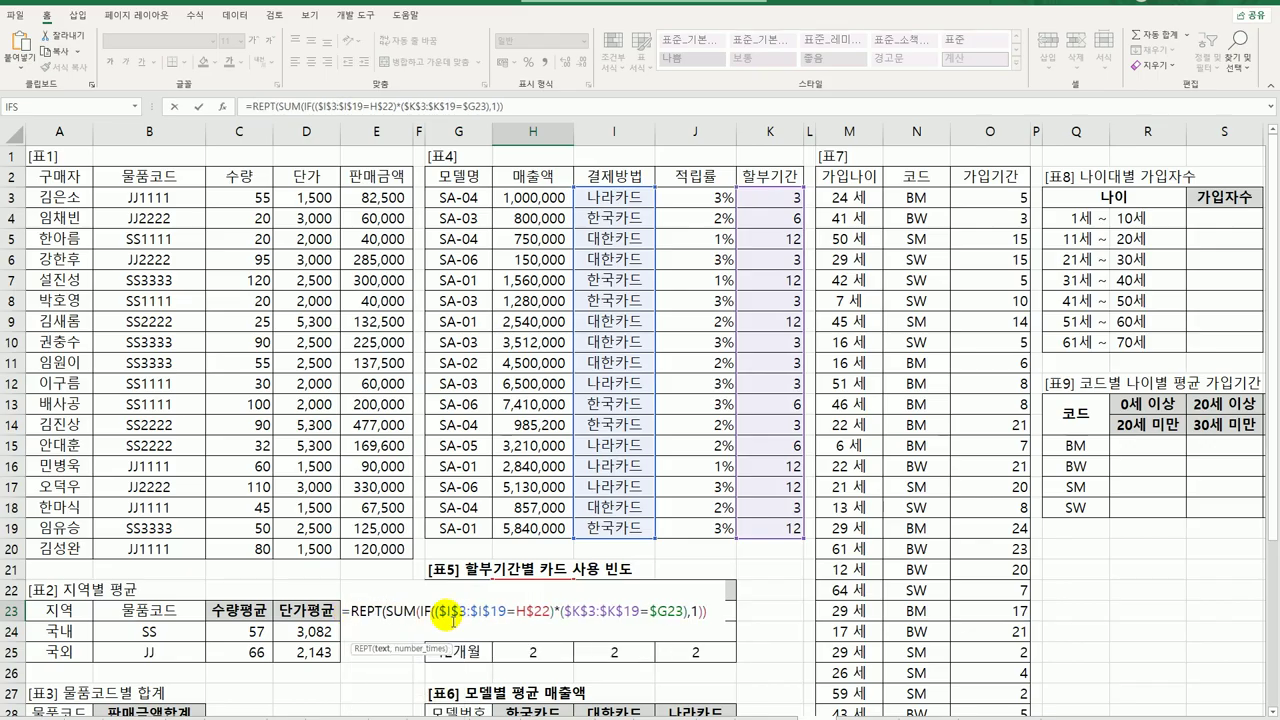
pyautogui.write('"a')
pyautogui.write('ㅁ')
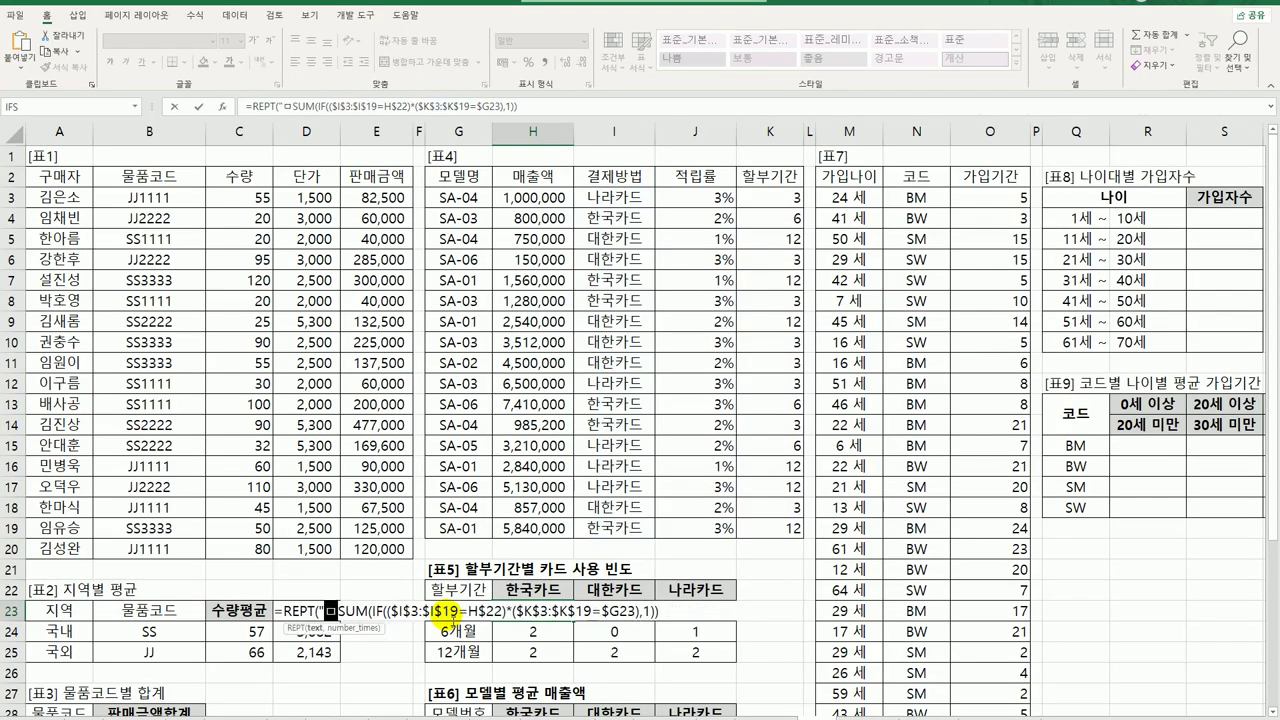
pyautogui.press('Hangul_Hanja')
pyautogui.write('8')
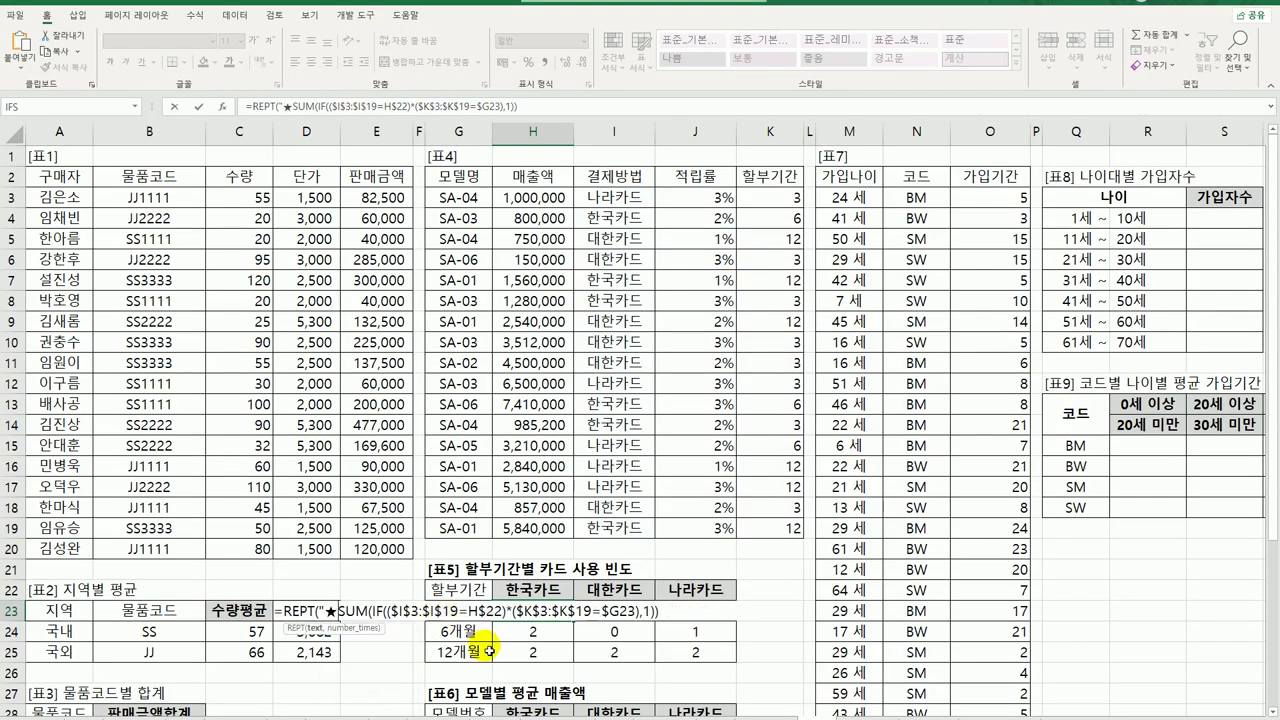
pyautogui.write('",')
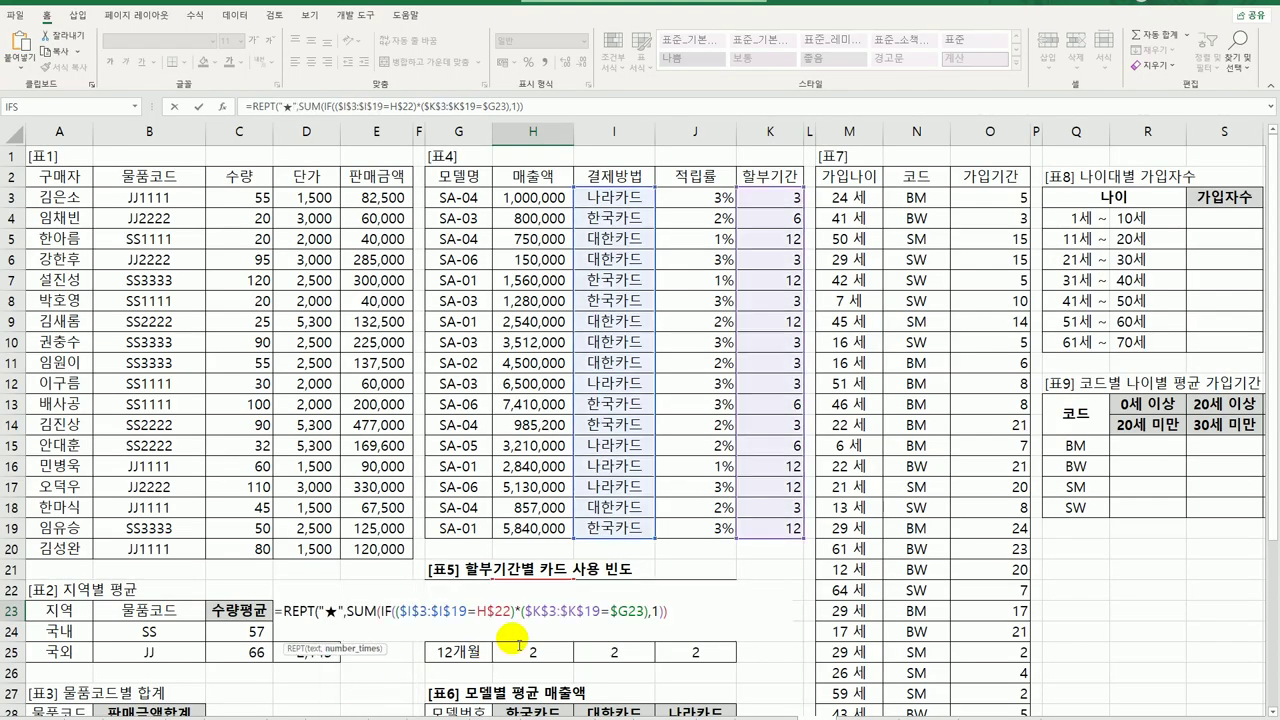
# - Close the REPT function in H23, enter it as an array formula, and fill it across through J25
pyautogui.click(684, 612)
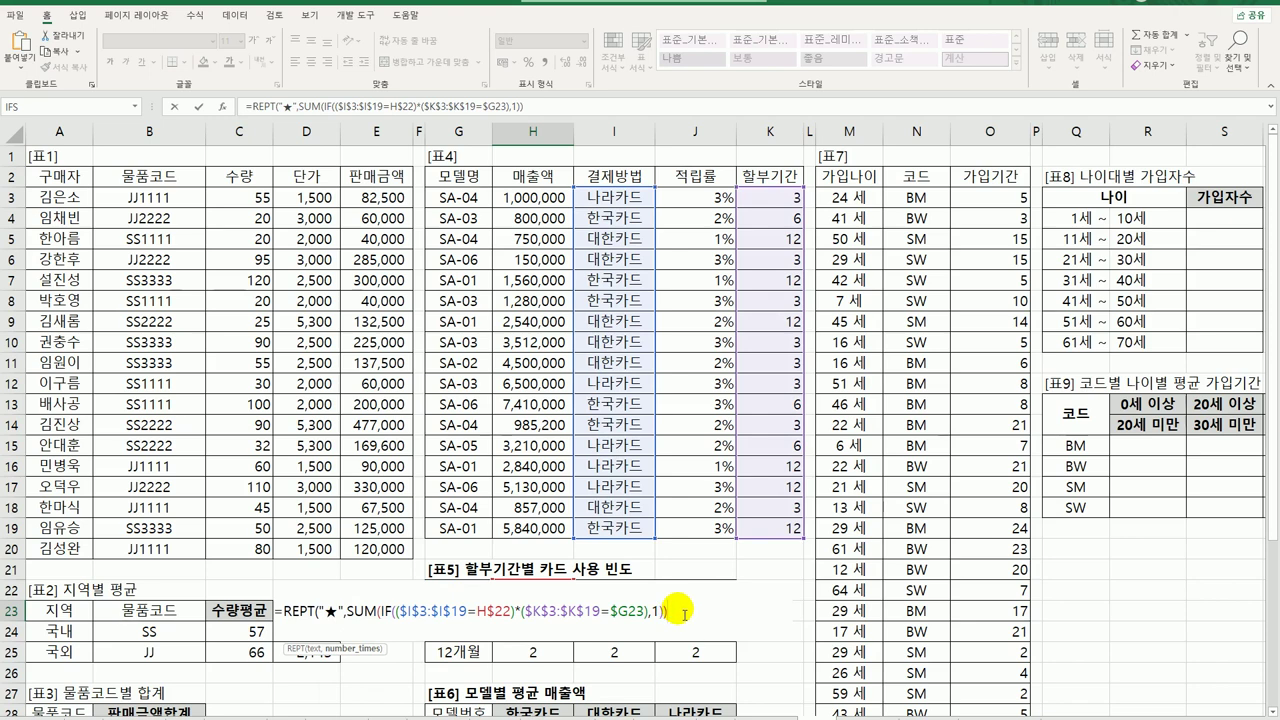
pyautogui.write(')')
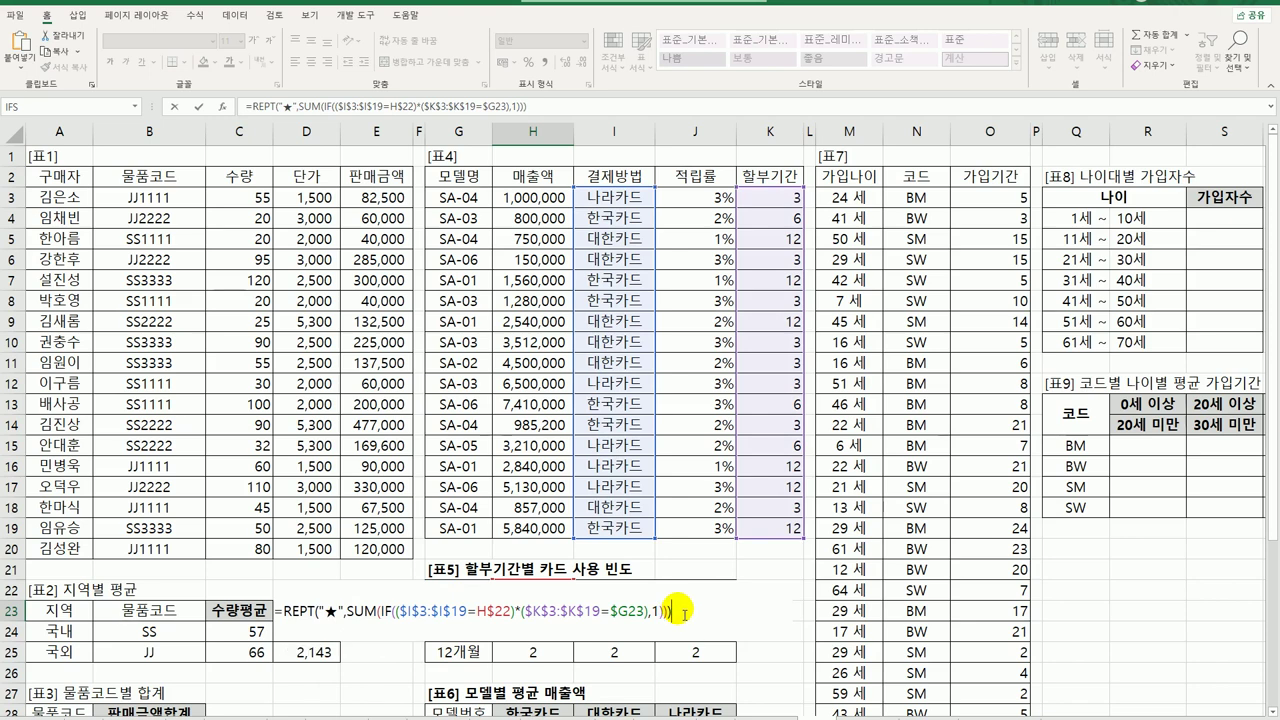
pyautogui.hotkey('ctrl', 'shift', 'Return')
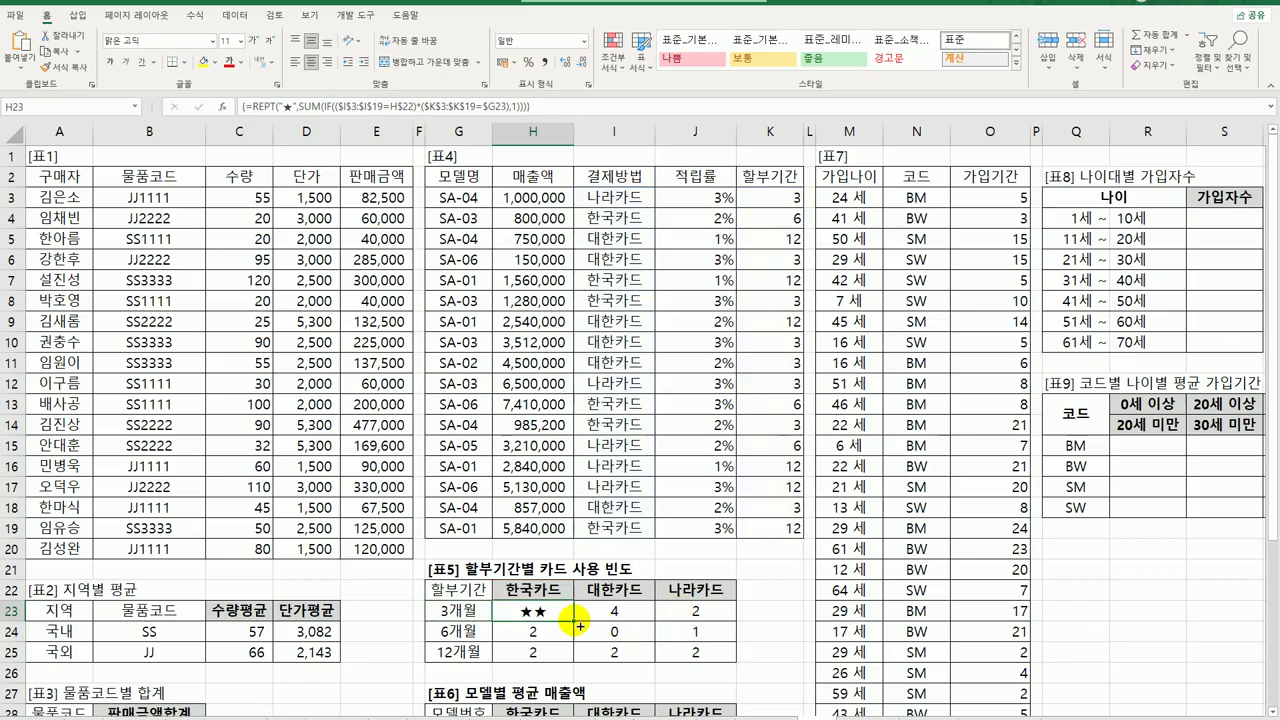
pyautogui.moveTo(576, 621); pyautogui.dragTo(731, 669)
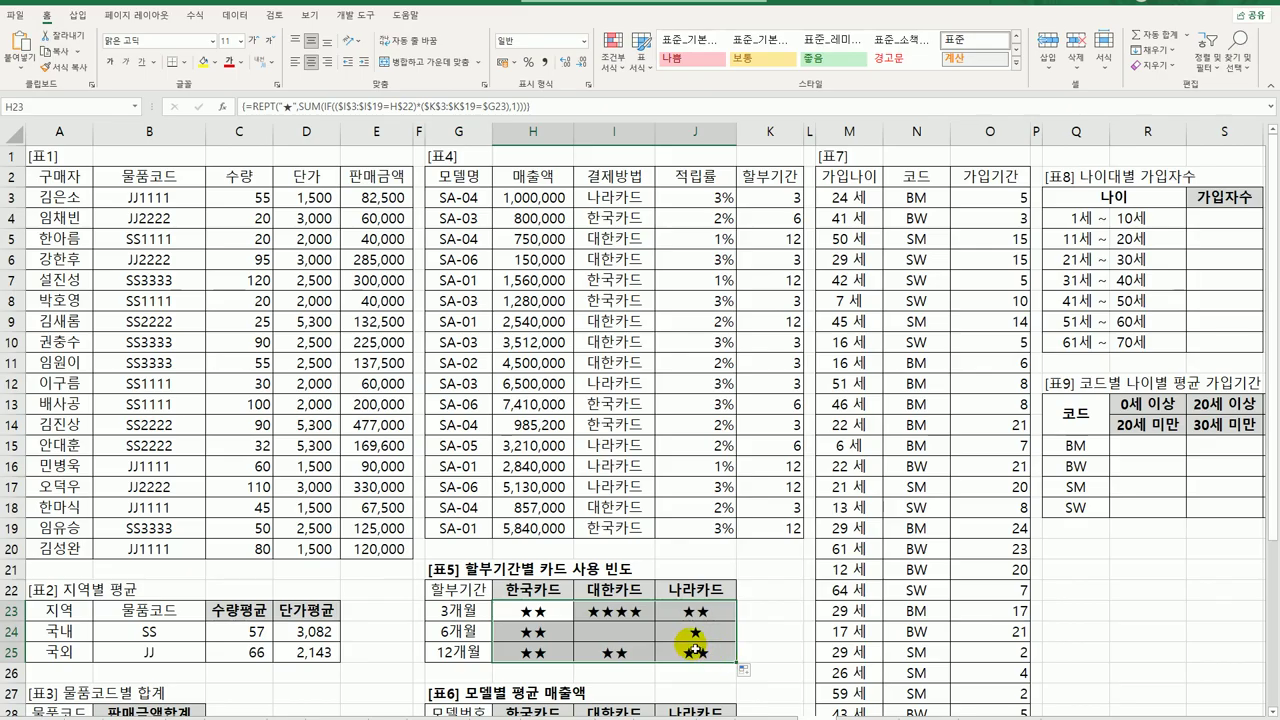
# - Examine the model names in table 4 alongside the model numbers and card headers of table 6
pyautogui.scroll(-3, 695, 646)
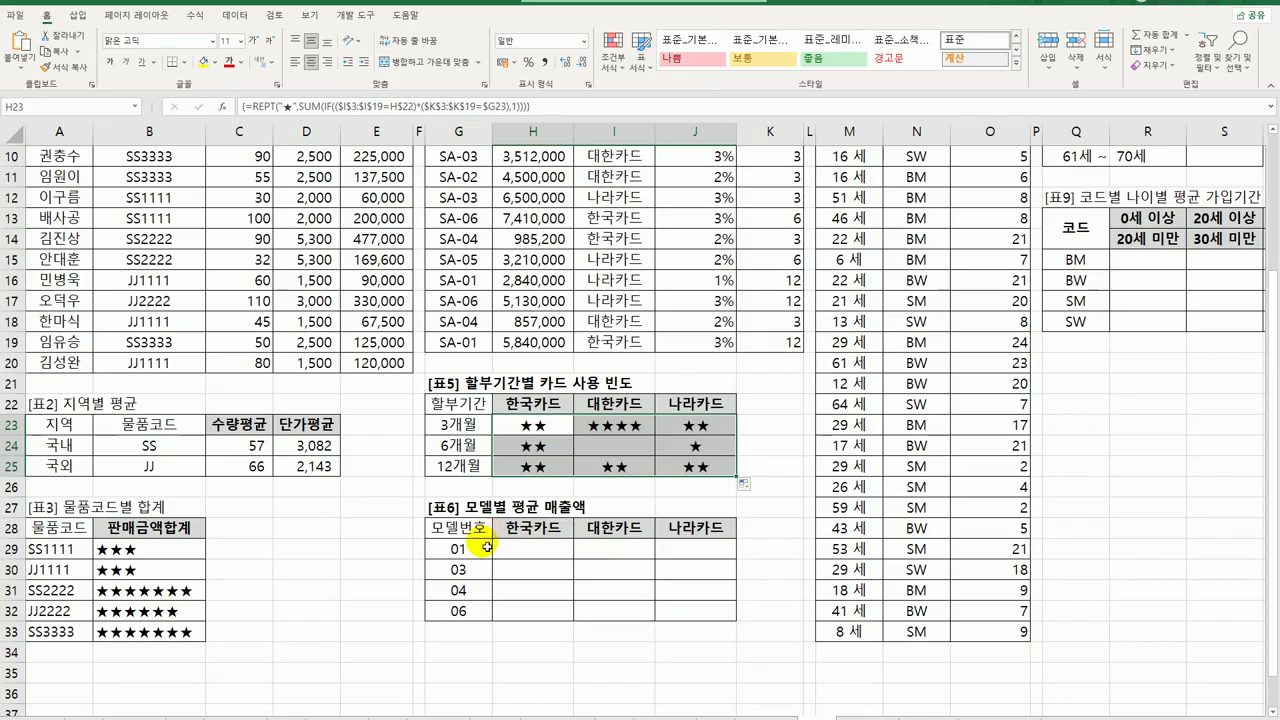
pyautogui.scroll(3, 536, 537)
pyautogui.scroll(1, 540, 541)
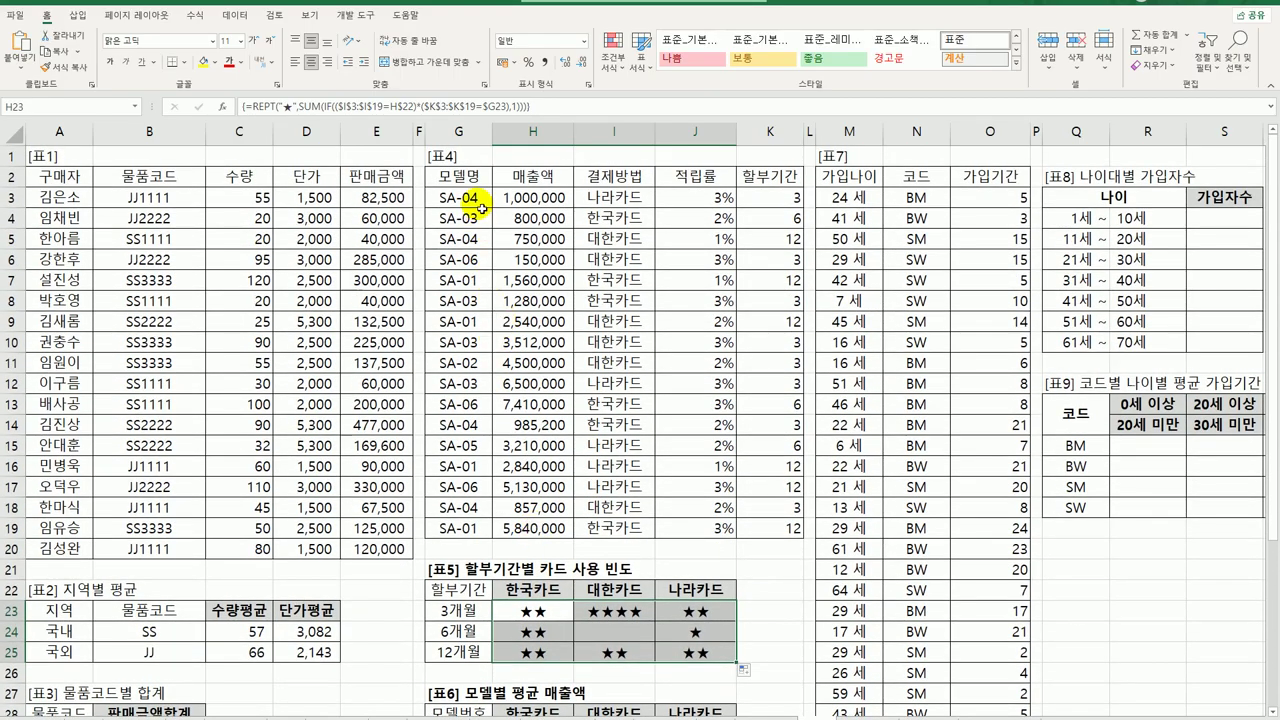
pyautogui.moveTo(468, 197); pyautogui.dragTo(456, 526)
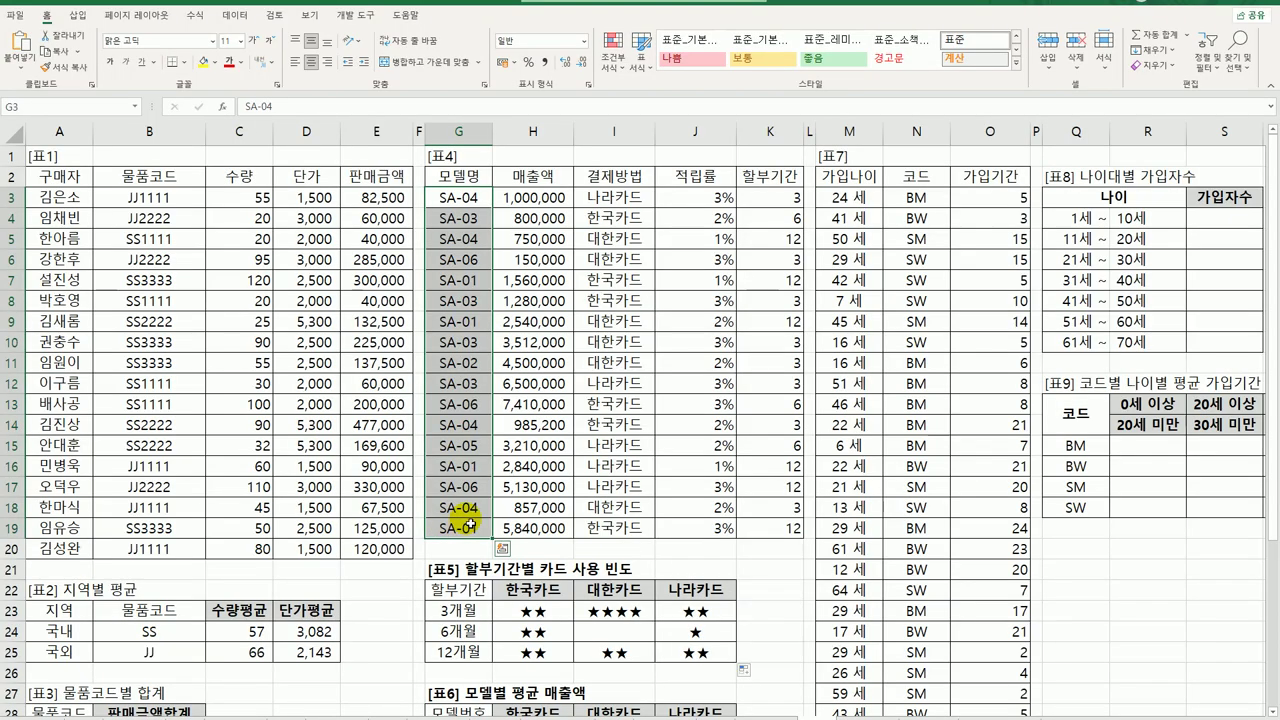
pyautogui.scroll(-3, 468, 520)
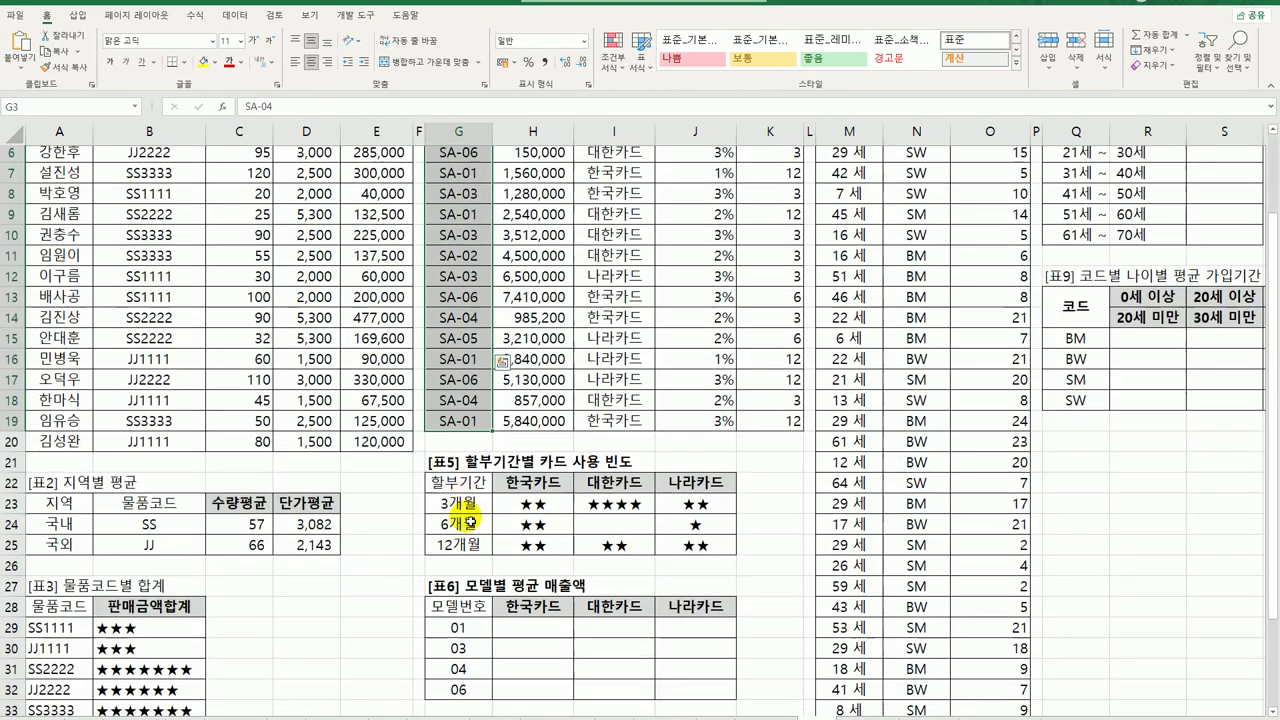
pyautogui.moveTo(460, 549); pyautogui.dragTo(467, 621)
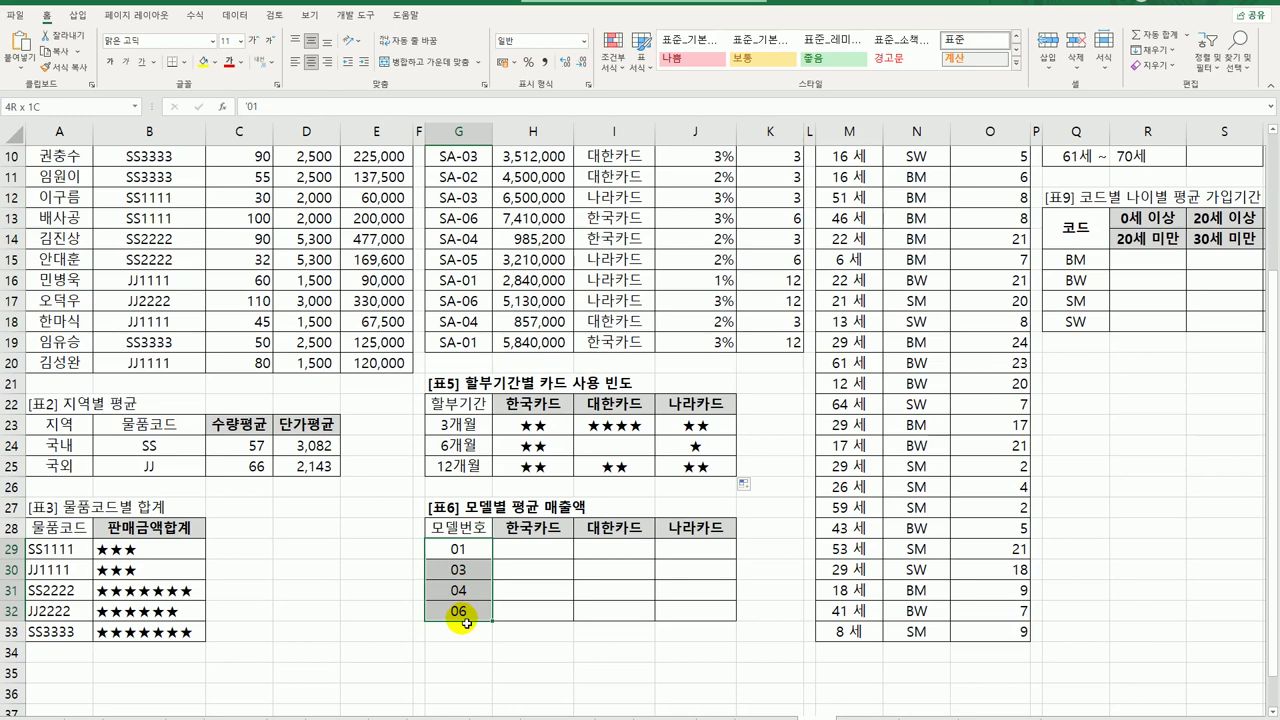
pyautogui.click(530, 528)
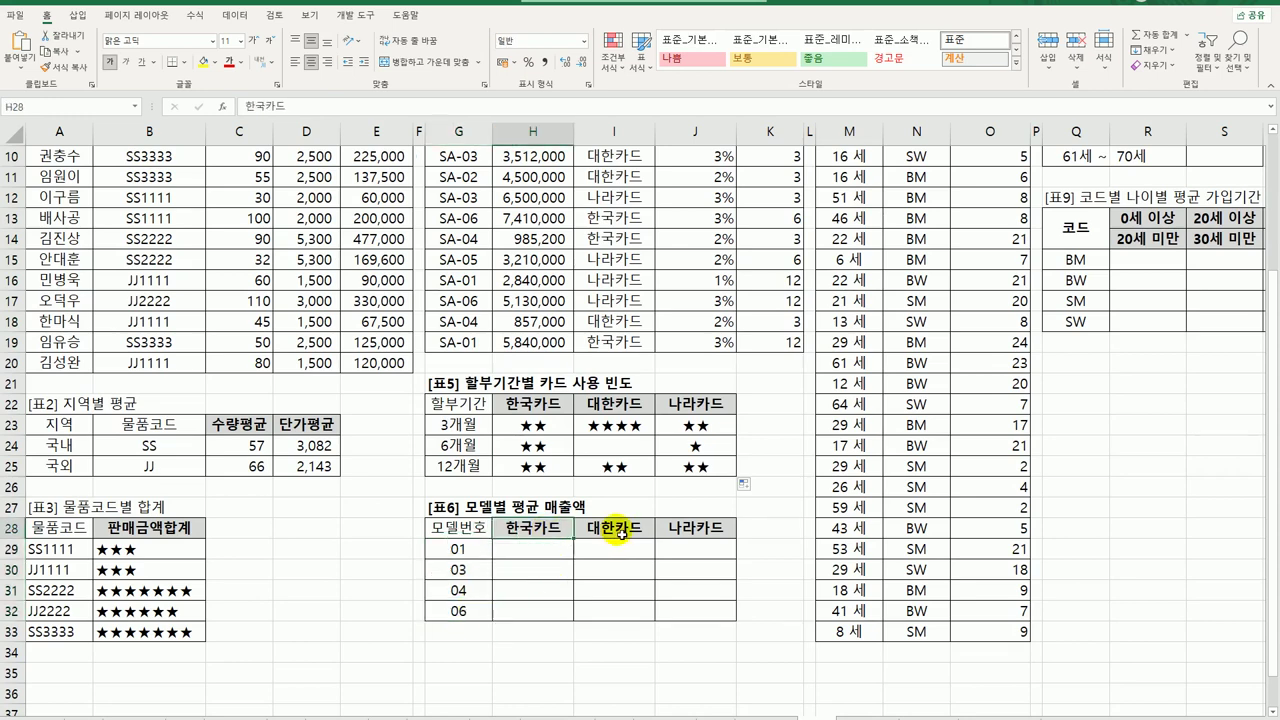
pyautogui.click(605, 528)
pyautogui.click(707, 535)
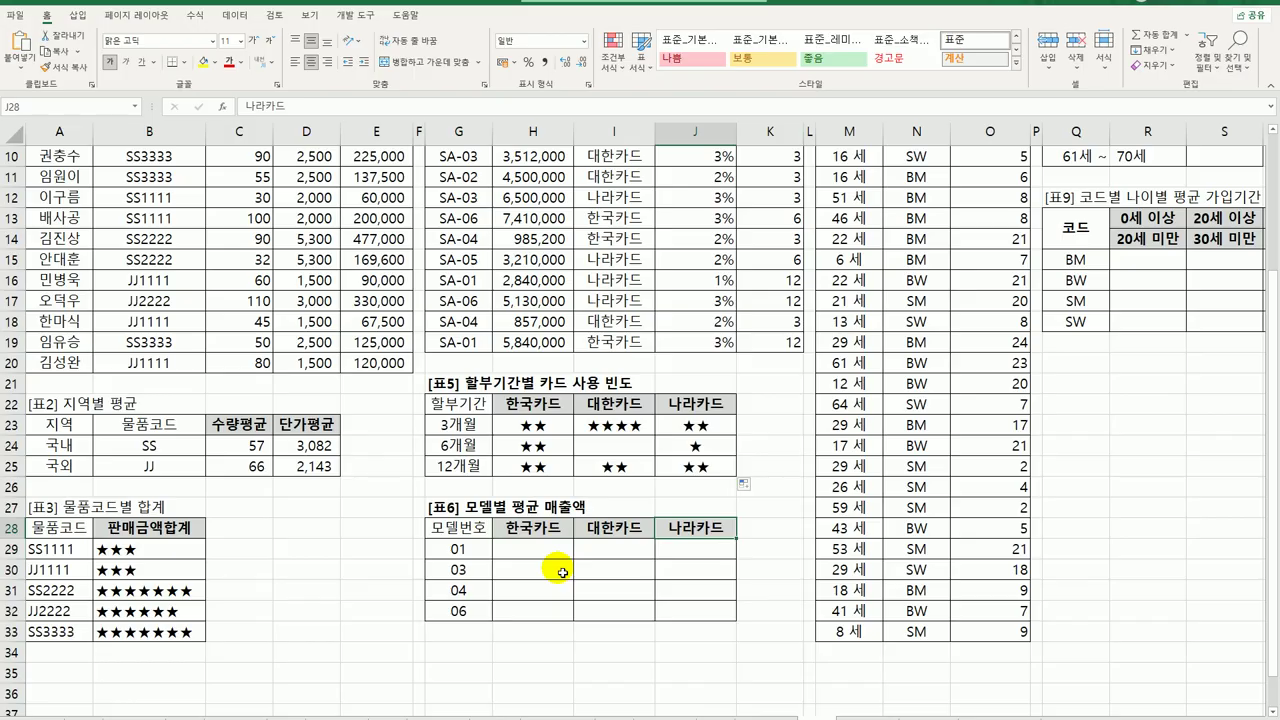
pyautogui.scroll(3, 606, 545)
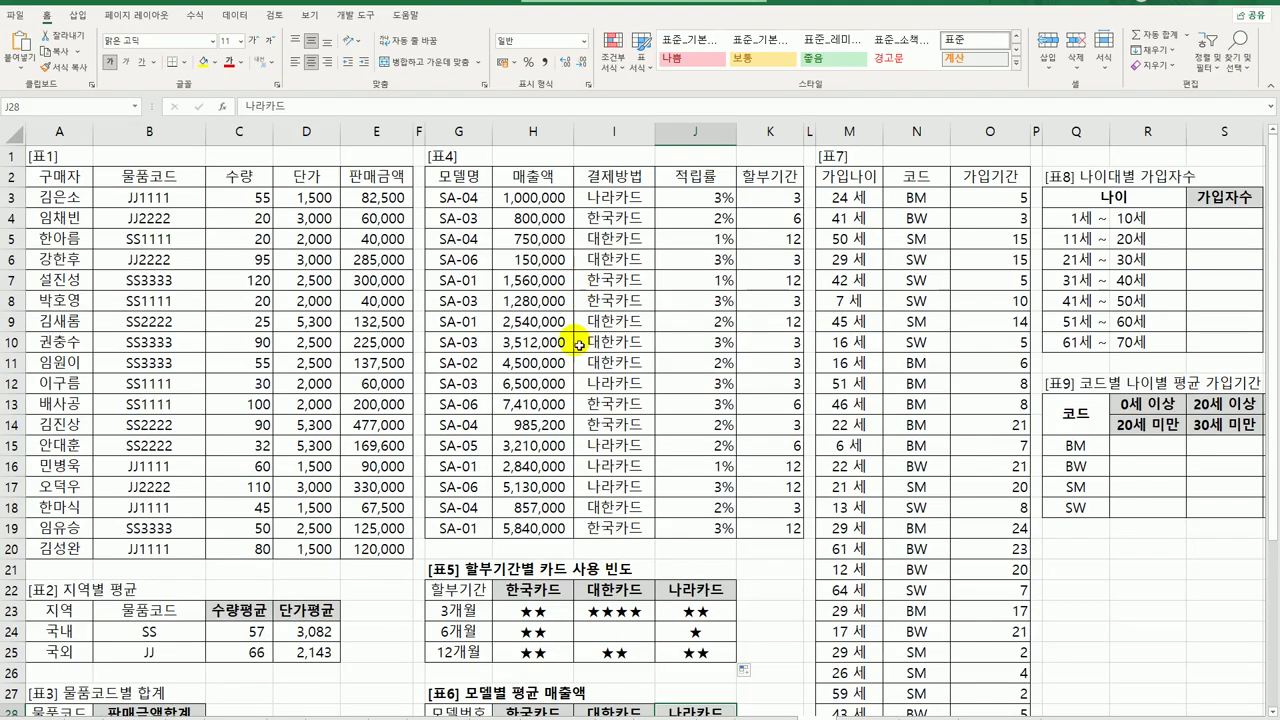
pyautogui.scroll(-3, 567, 390)
# - Start a formula in H29 of table 6 with an IF function nested inside AVERAGE
pyautogui.click(529, 552)
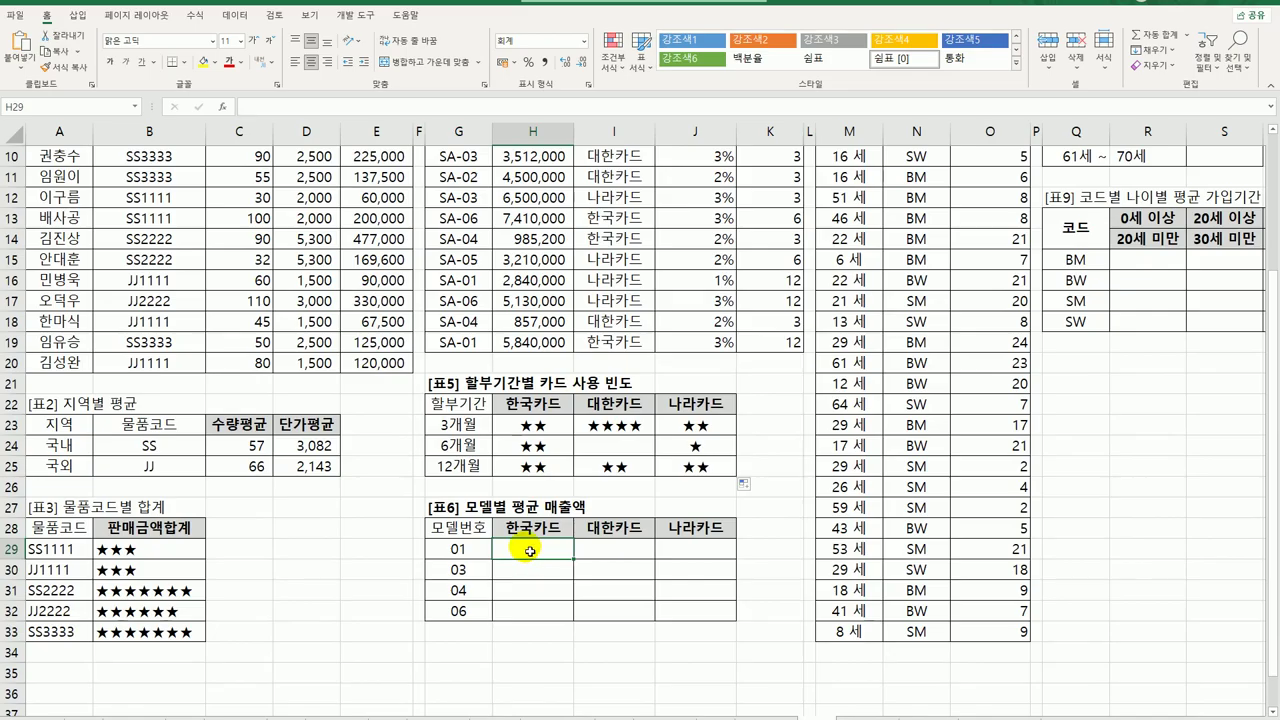
pyautogui.write('=ㅁ')
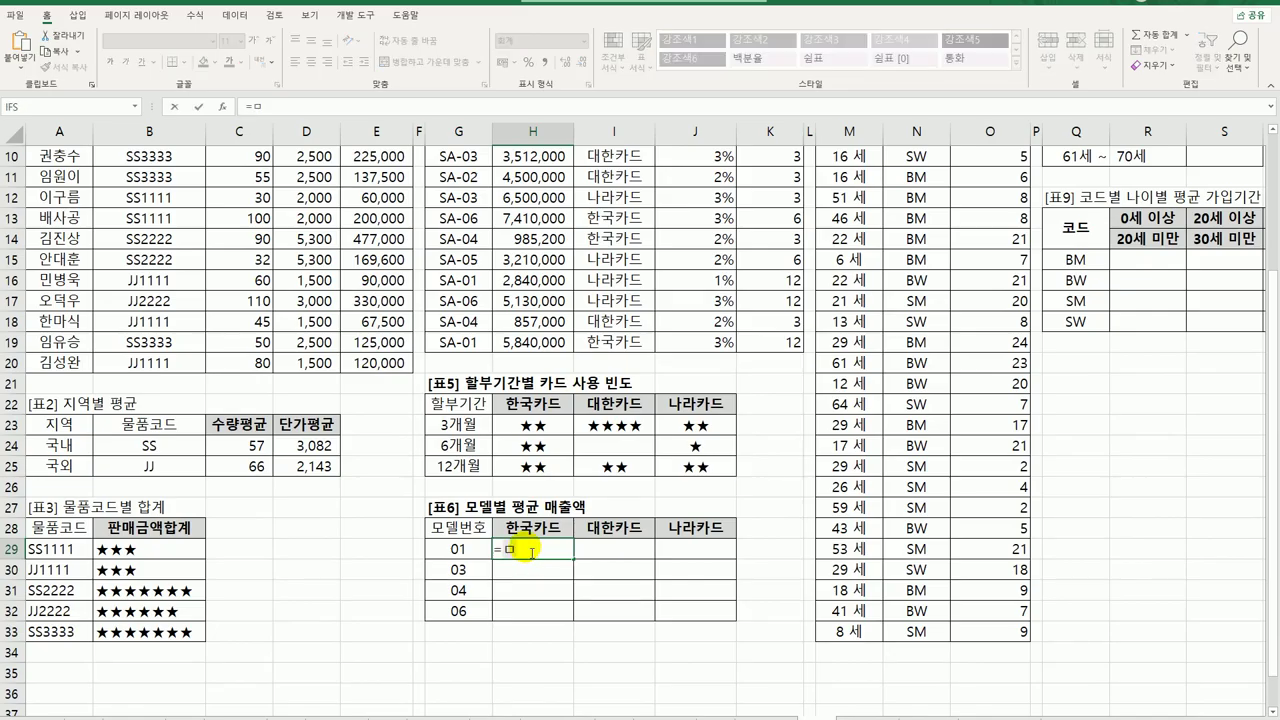
pyautogui.press('BackSpace')
pyautogui.write('av')
pyautogui.press('Tab')
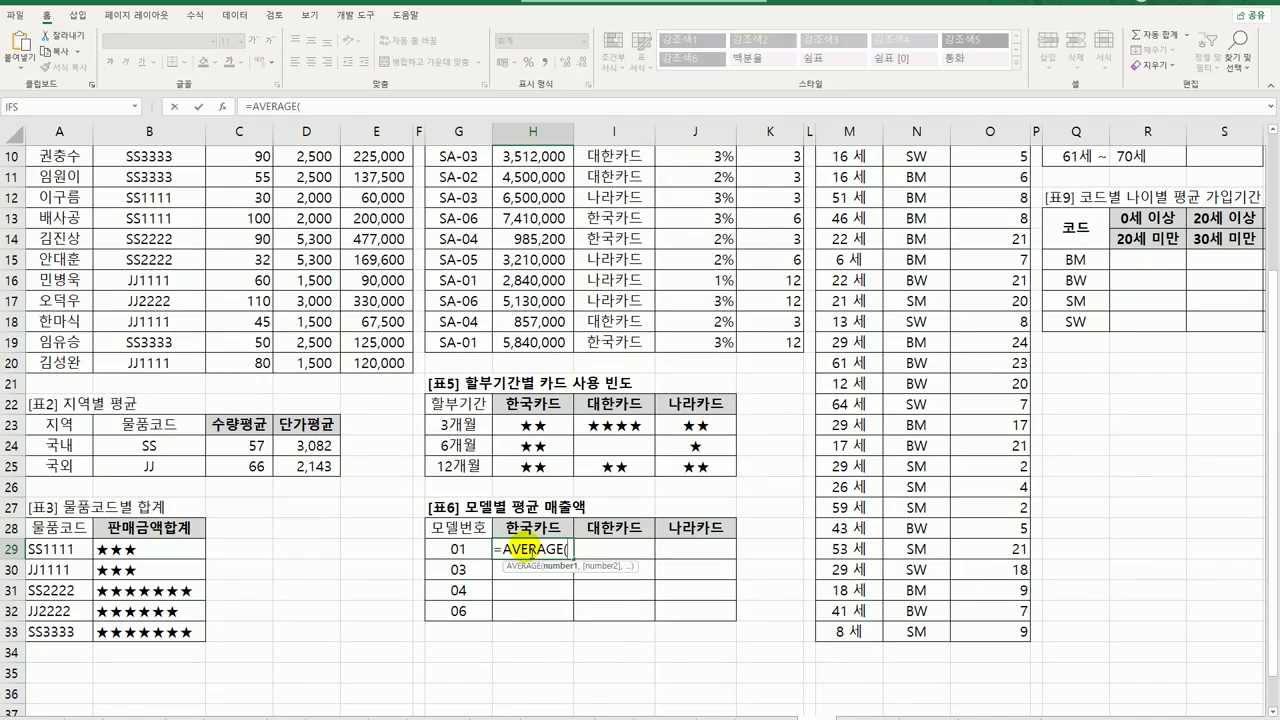
pyautogui.write('if')
pyautogui.press('Tab')
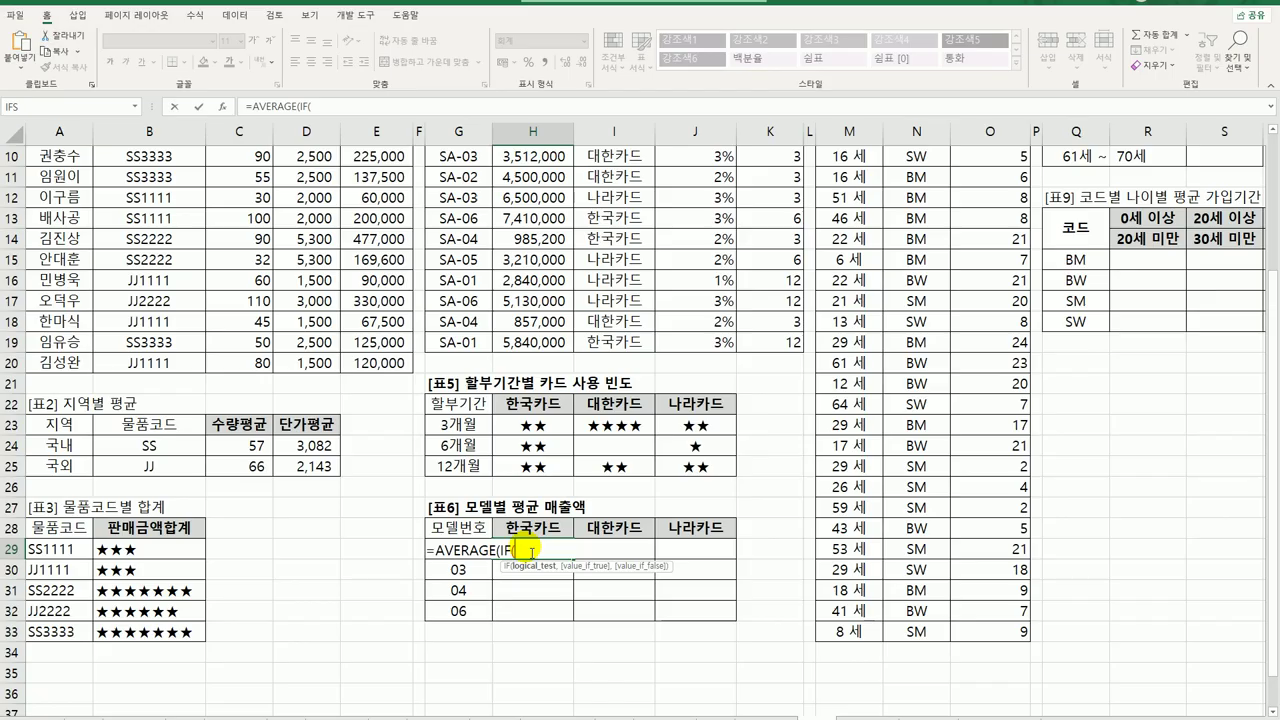
pyautogui.write('right')
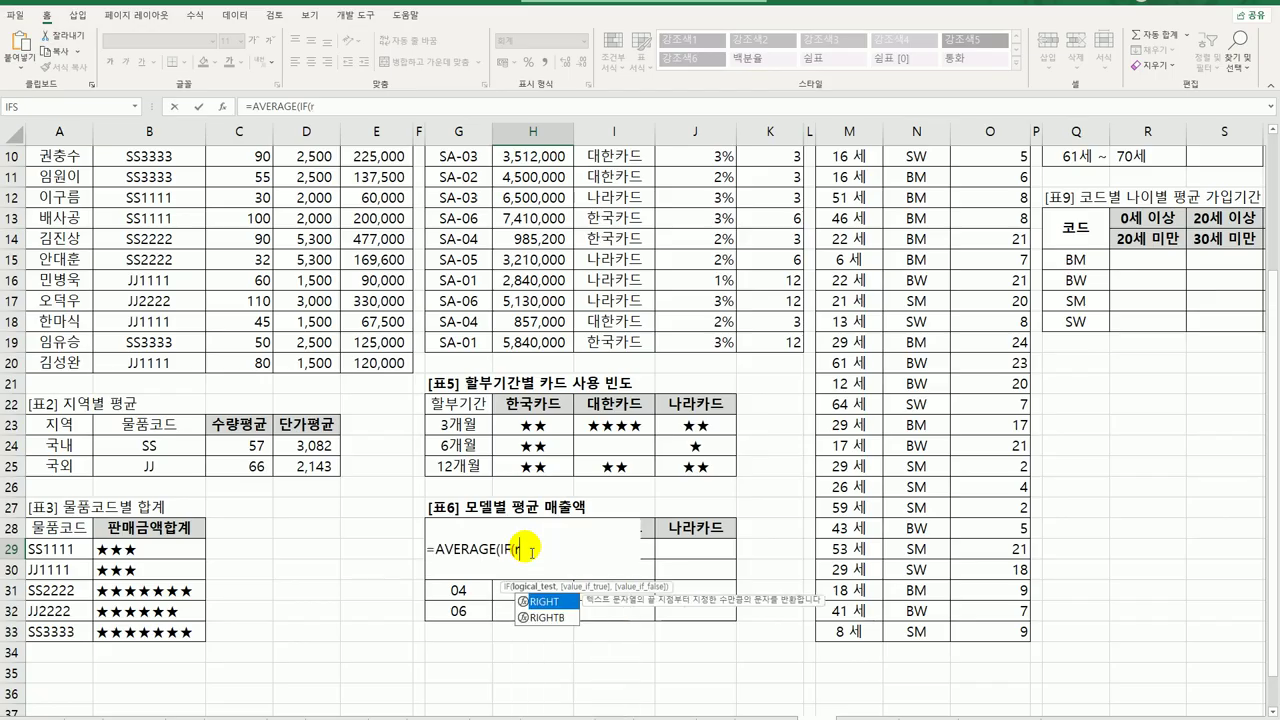
pyautogui.press('BackSpace')
pyautogui.press('BackSpace')
pyautogui.press('BackSpace')
pyautogui.press('BackSpace')
pyautogui.press('BackSpace')
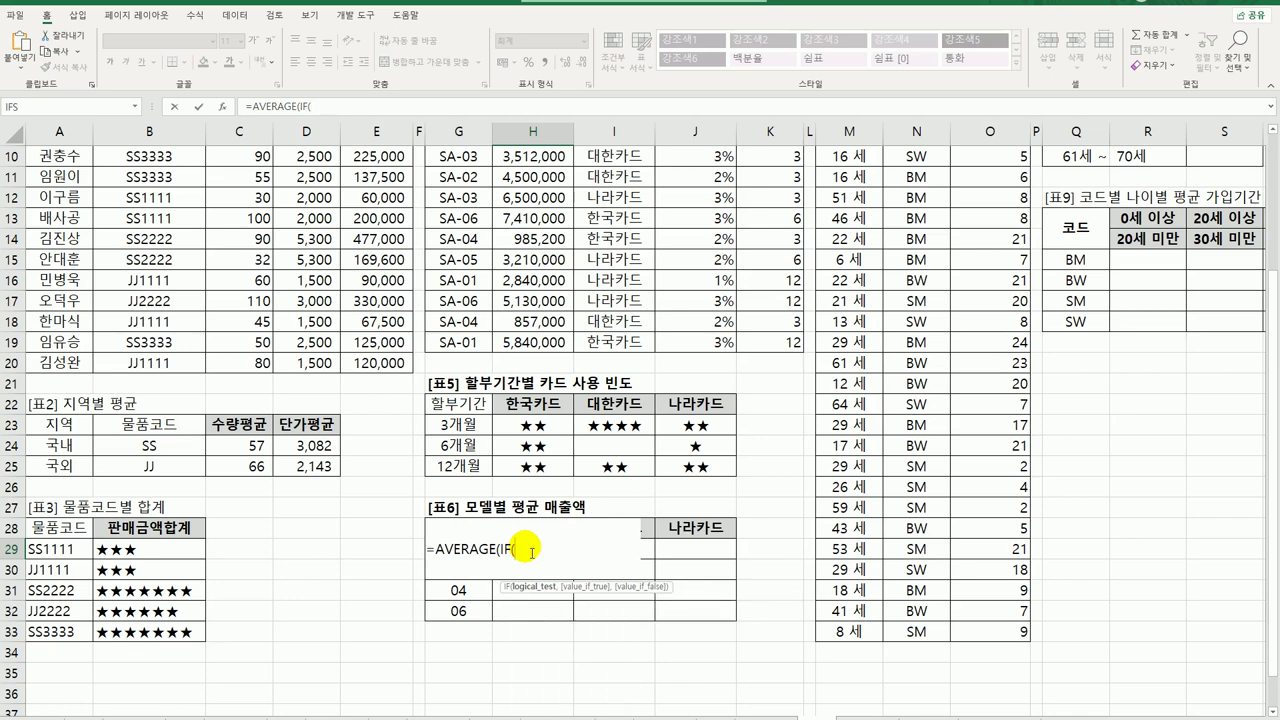
# - Add two empty bracketed conditions multiplied together, use $H$3:$H$19 as the value to average, and close both functions
pyautogui.write('( ) * ( ),')
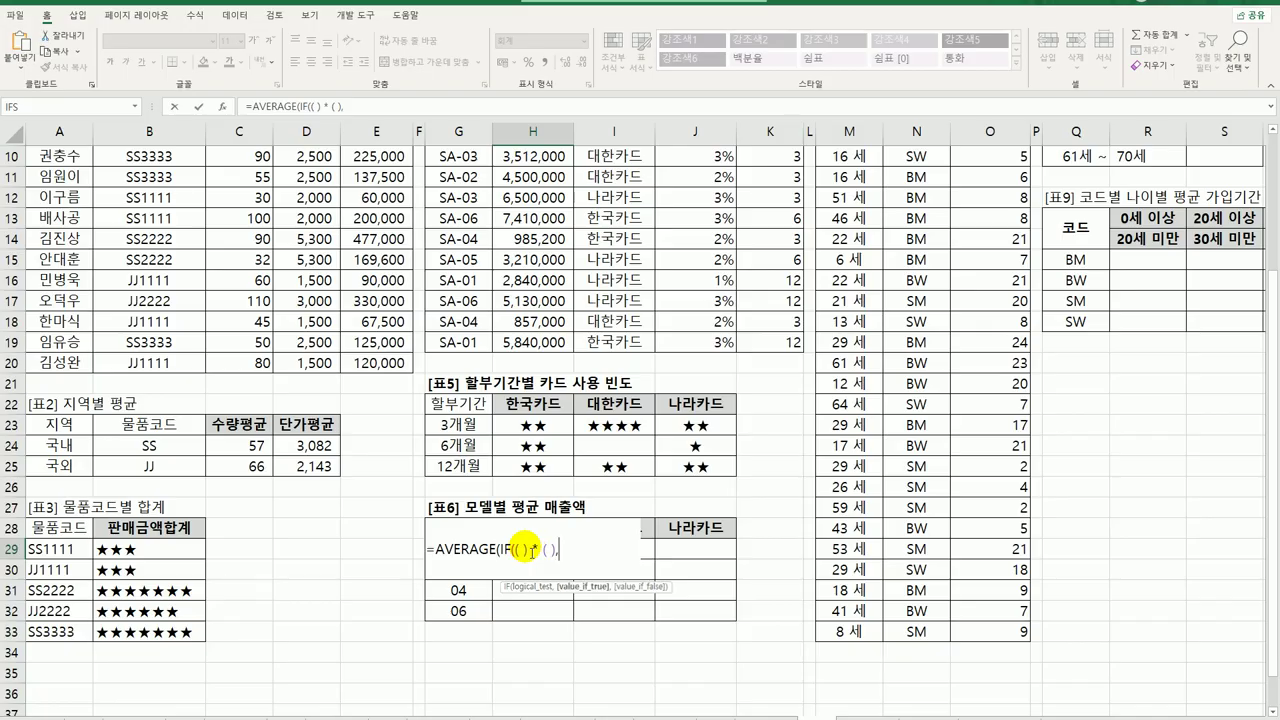
pyautogui.scroll(3, 553, 302)
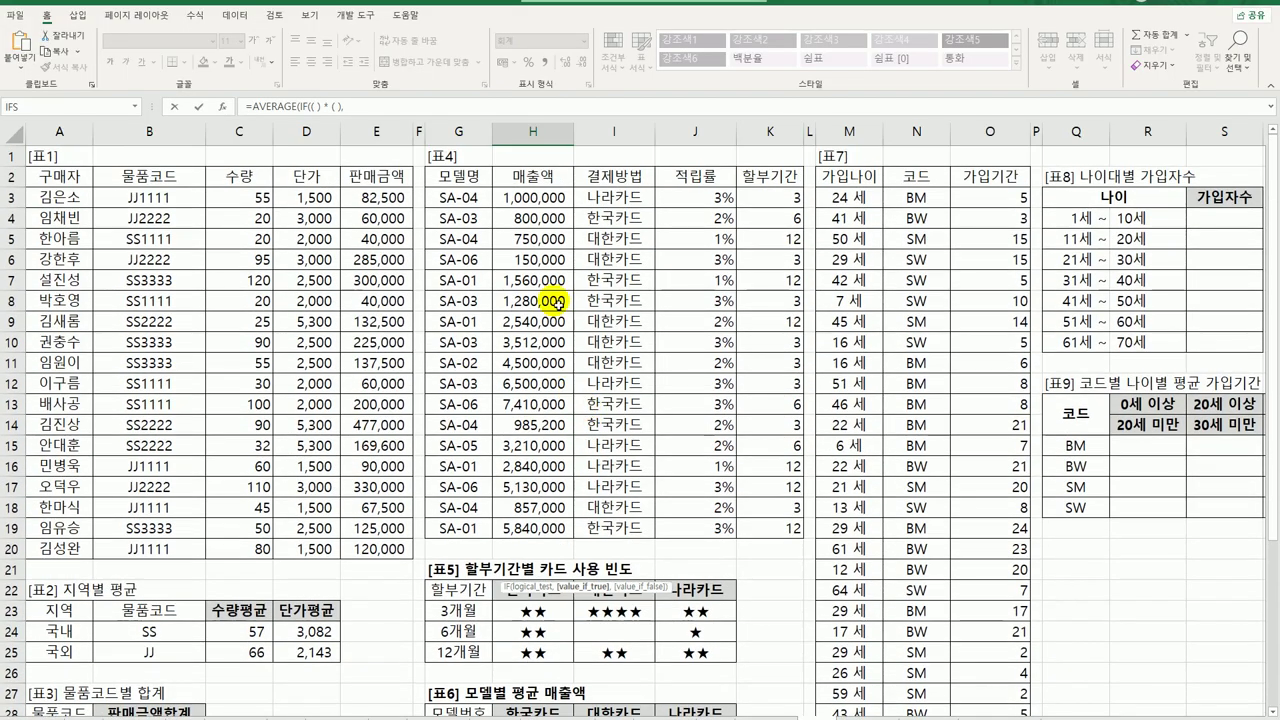
pyautogui.moveTo(530, 198); pyautogui.dragTo(540, 520)
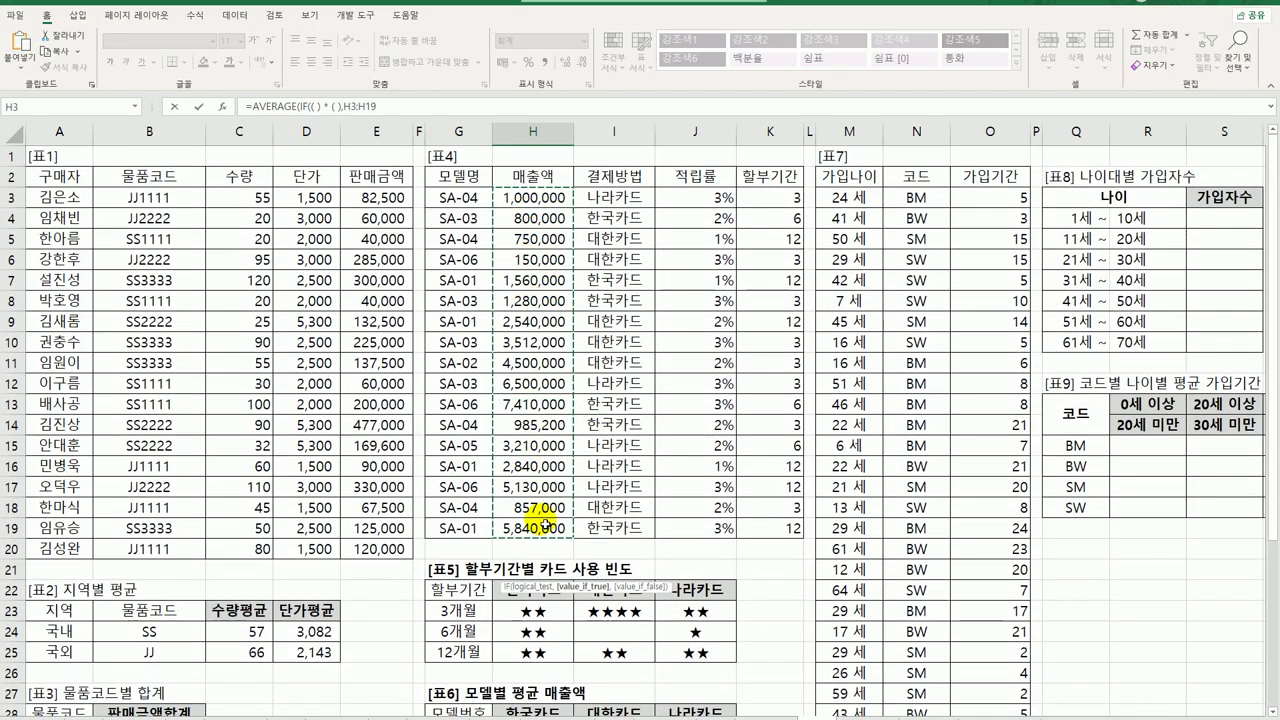
pyautogui.scroll(-5, 540, 520)
pyautogui.press('F4')
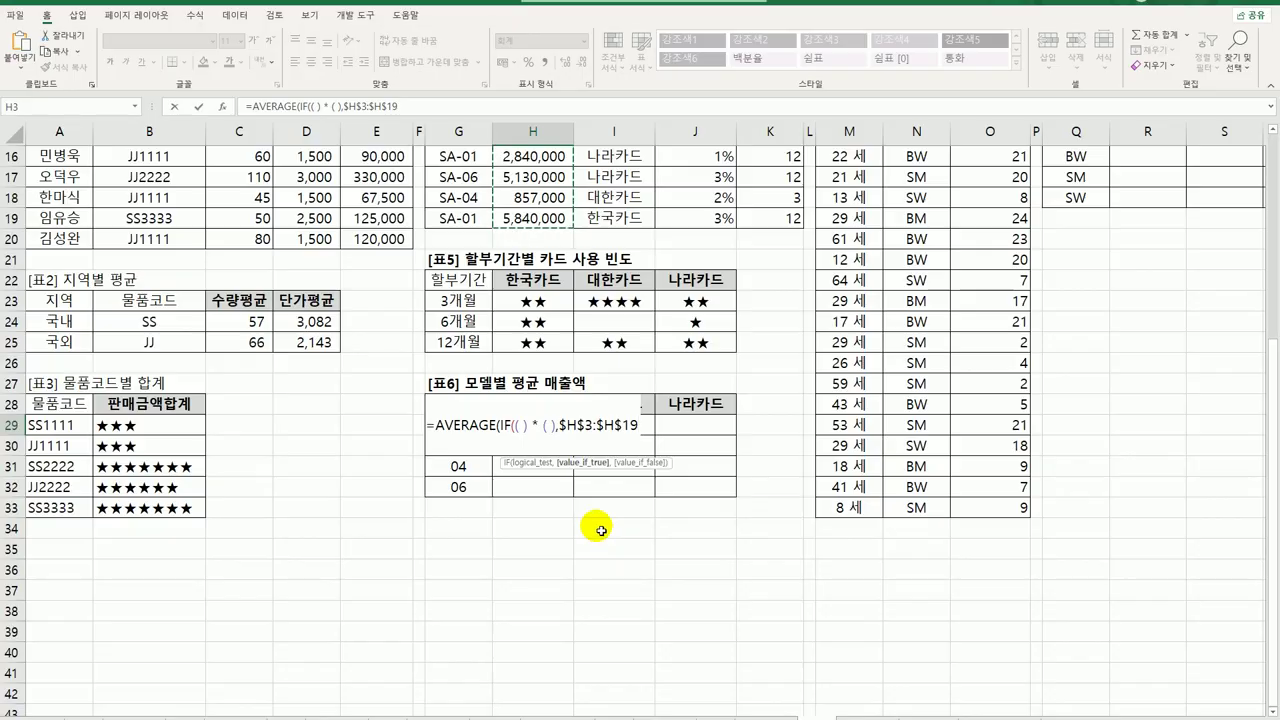
pyautogui.write(')')
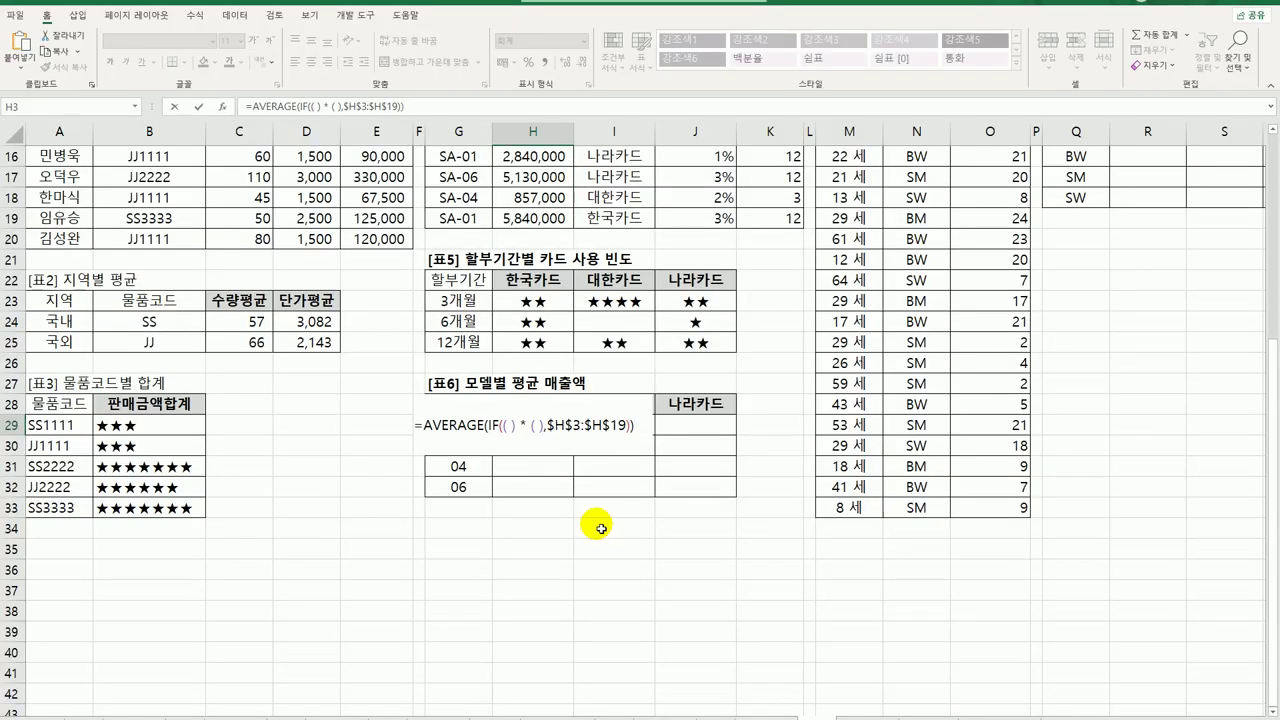
# - Insert RIGHT($G$3:$G$19,2) into the first empty condition to extract the last two characters of the model names
pyautogui.click(510, 425)
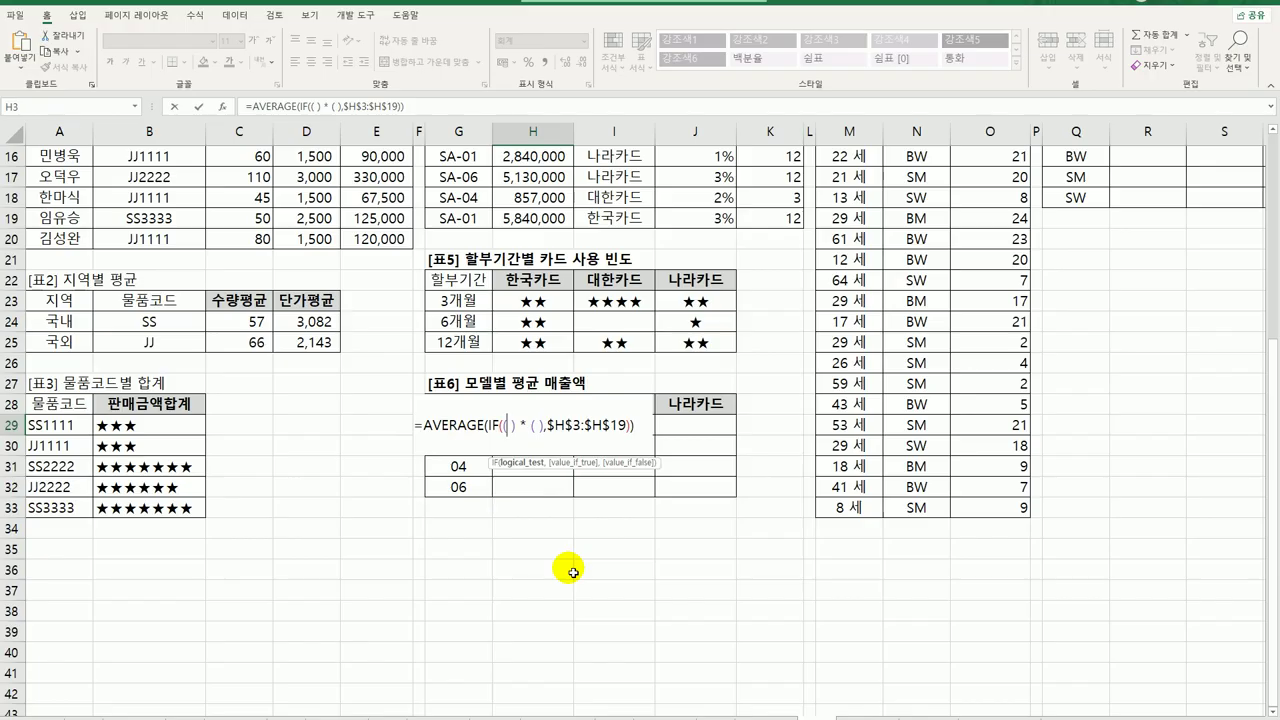
pyautogui.write('right')
pyautogui.press('Tab')
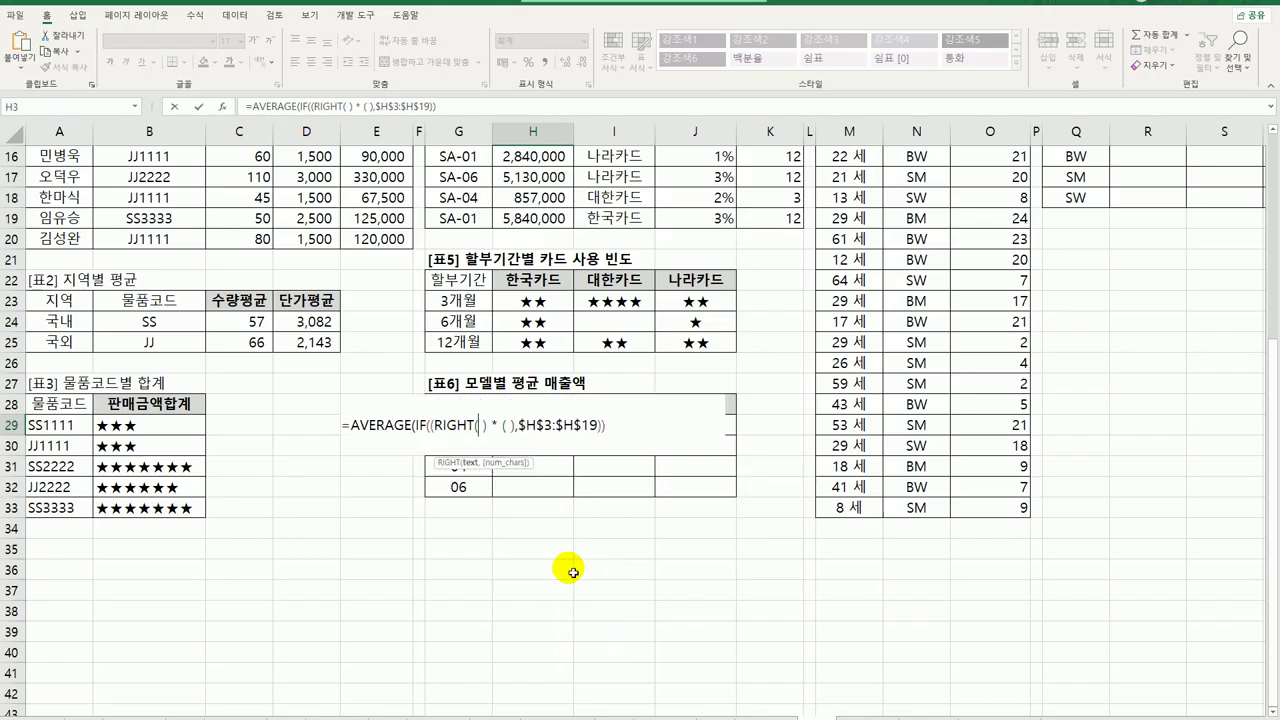
pyautogui.scroll(2, 507, 505)
pyautogui.scroll(3, 507, 505)
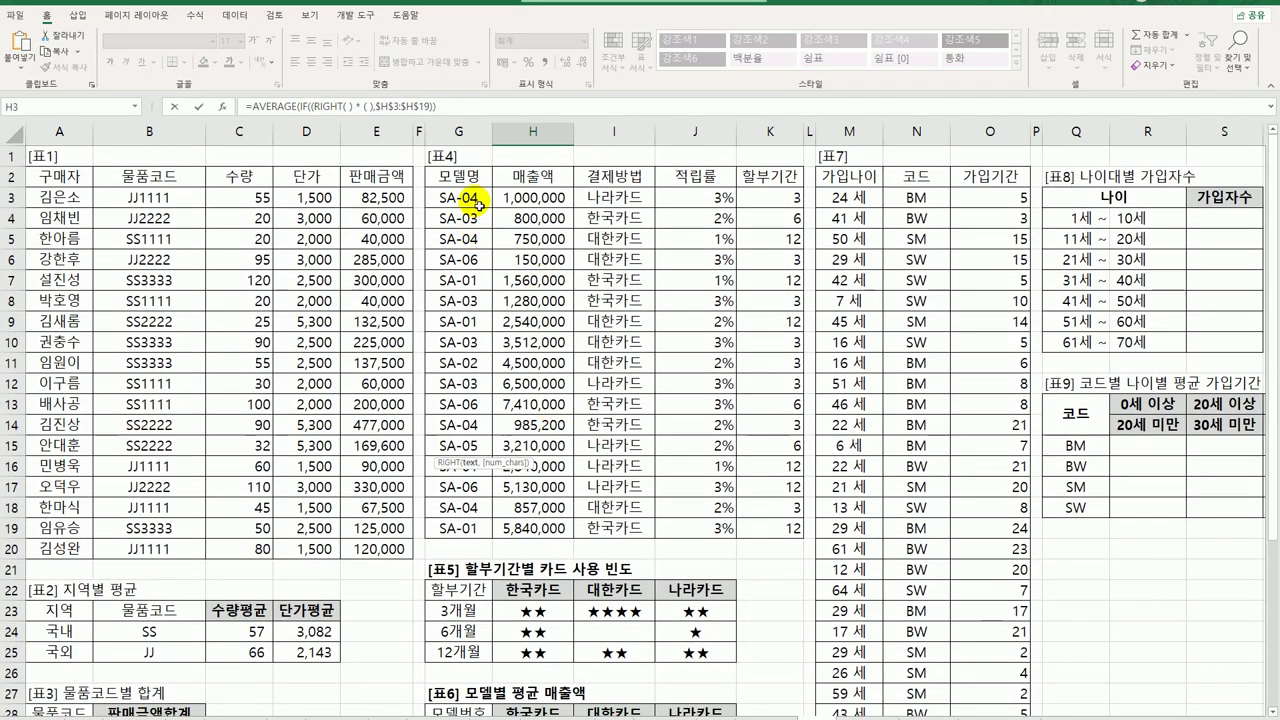
pyautogui.moveTo(465, 197); pyautogui.dragTo(457, 541)
pyautogui.press('F4')
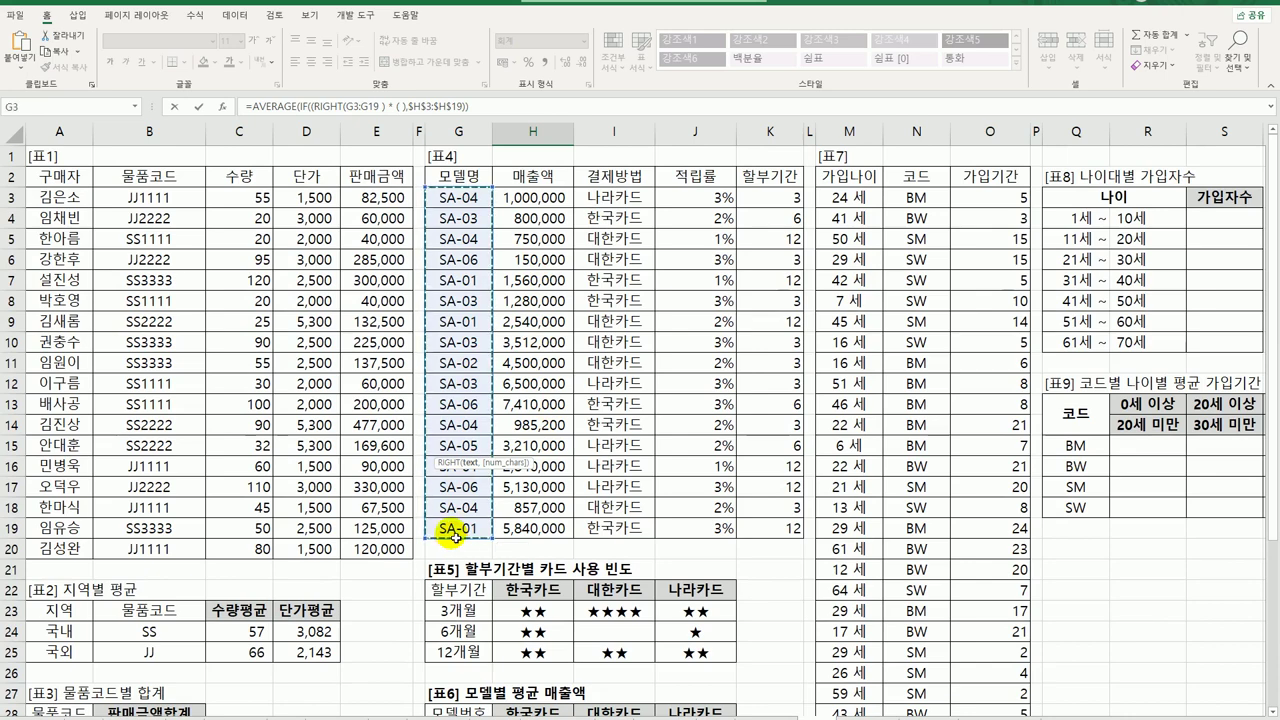
pyautogui.scroll(-5, 457, 535)
pyautogui.write(',2')
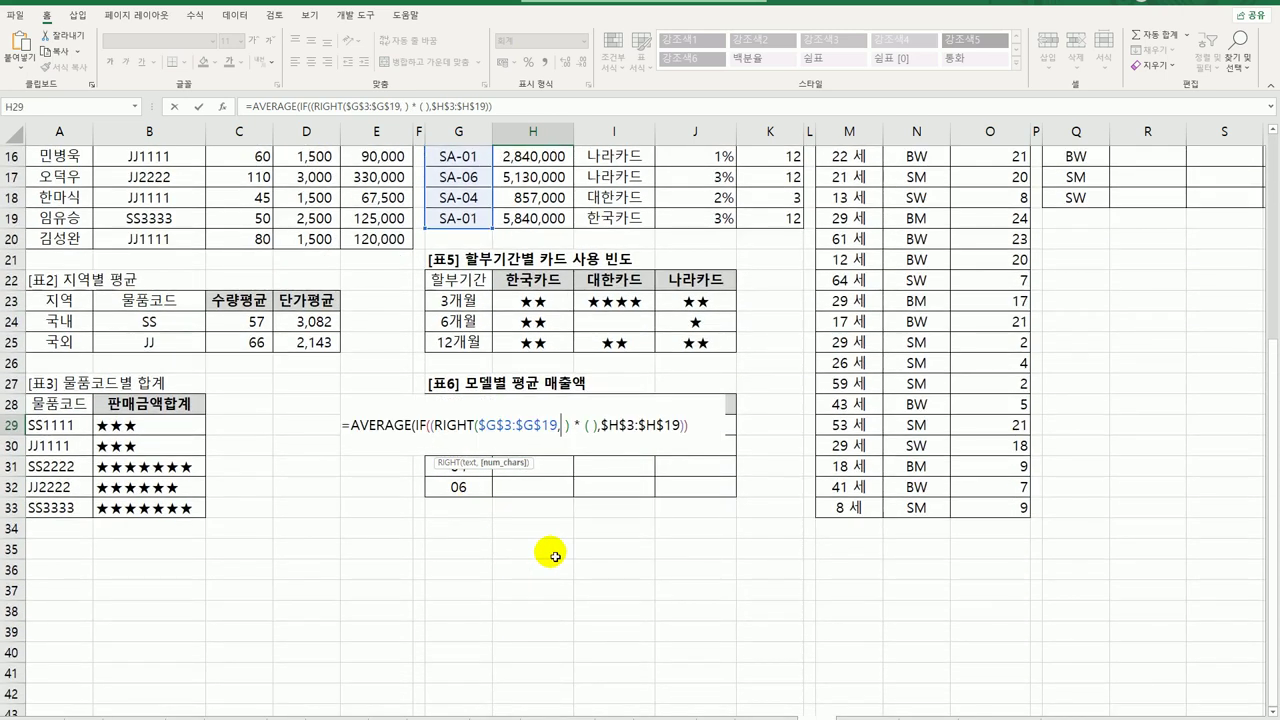
# - Close the RIGHT function and compare it with the model number cell as =$G29, locking only the column
pyautogui.write(')=')
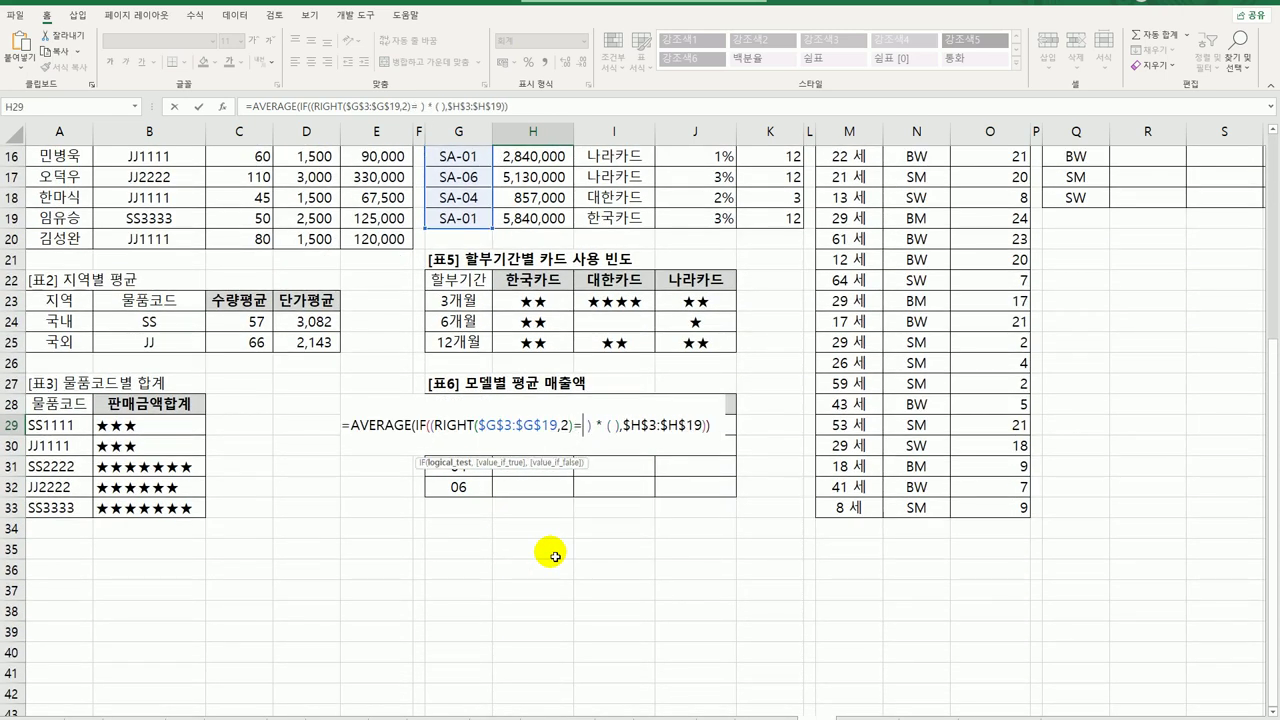
pyautogui.press('Left')
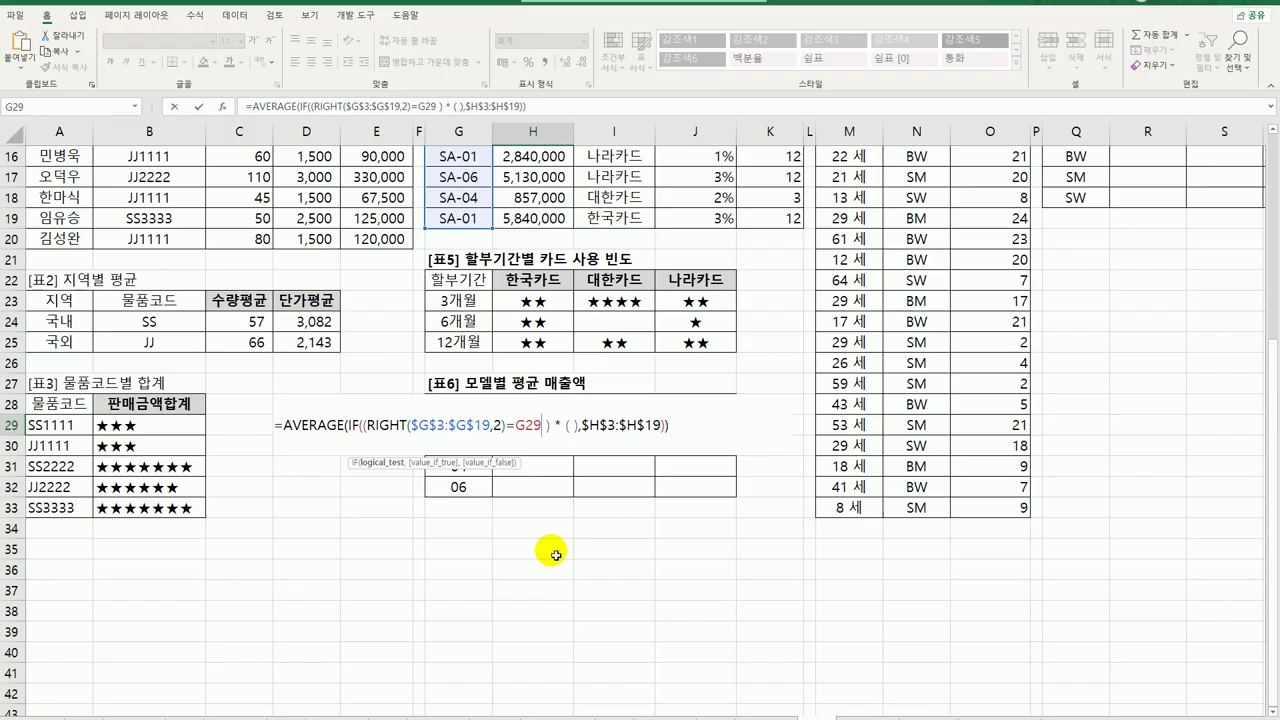
pyautogui.press('F4')
pyautogui.press('F4')
pyautogui.press('F4')
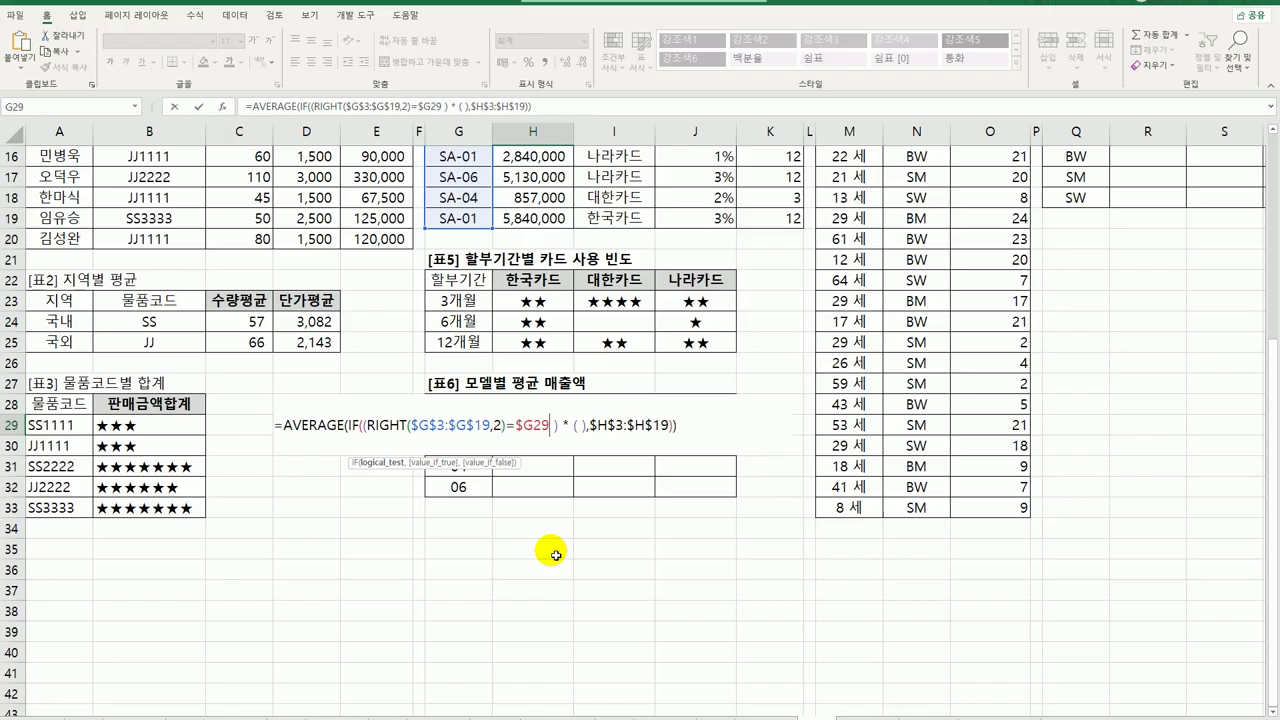
# - Fill the second condition with $I$3:$I$19=H$28, matching the payment methods to the card header with only its row locked
pyautogui.click(578, 425)
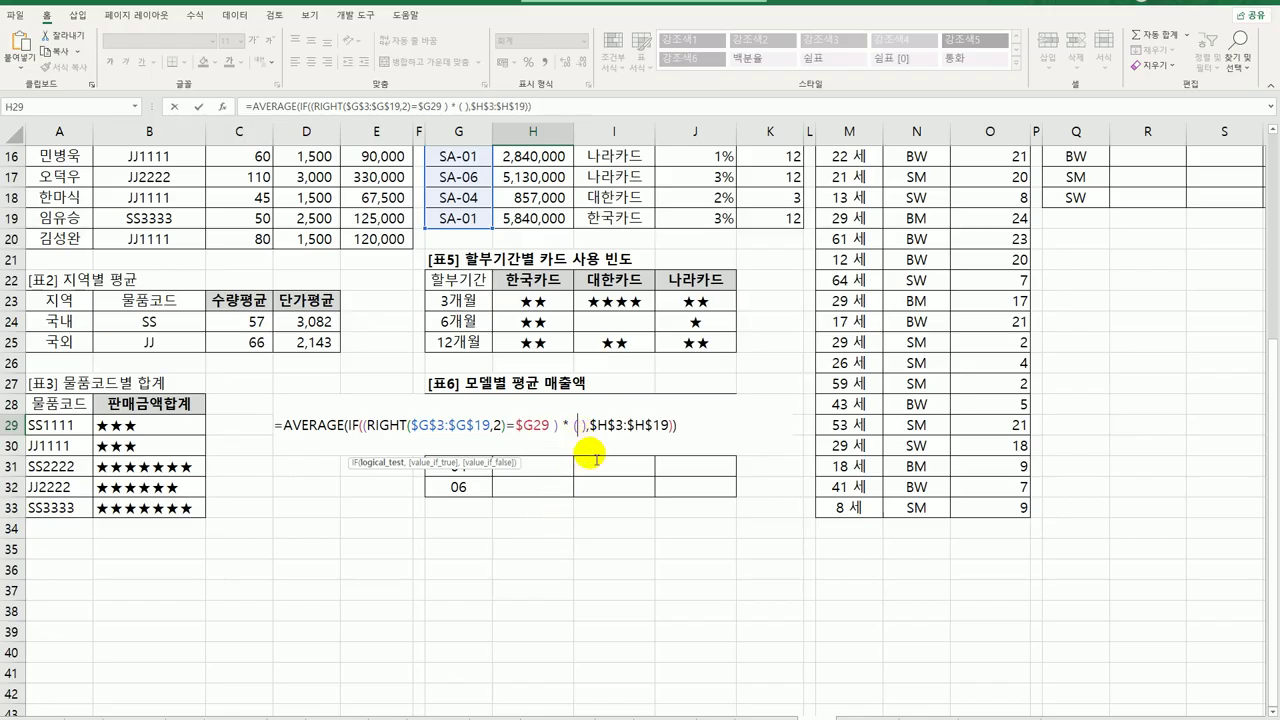
pyautogui.scroll(5, 598, 480)
pyautogui.moveTo(605, 196); pyautogui.dragTo(597, 532)
pyautogui.scroll(-5, 597, 532)
pyautogui.press('F4')
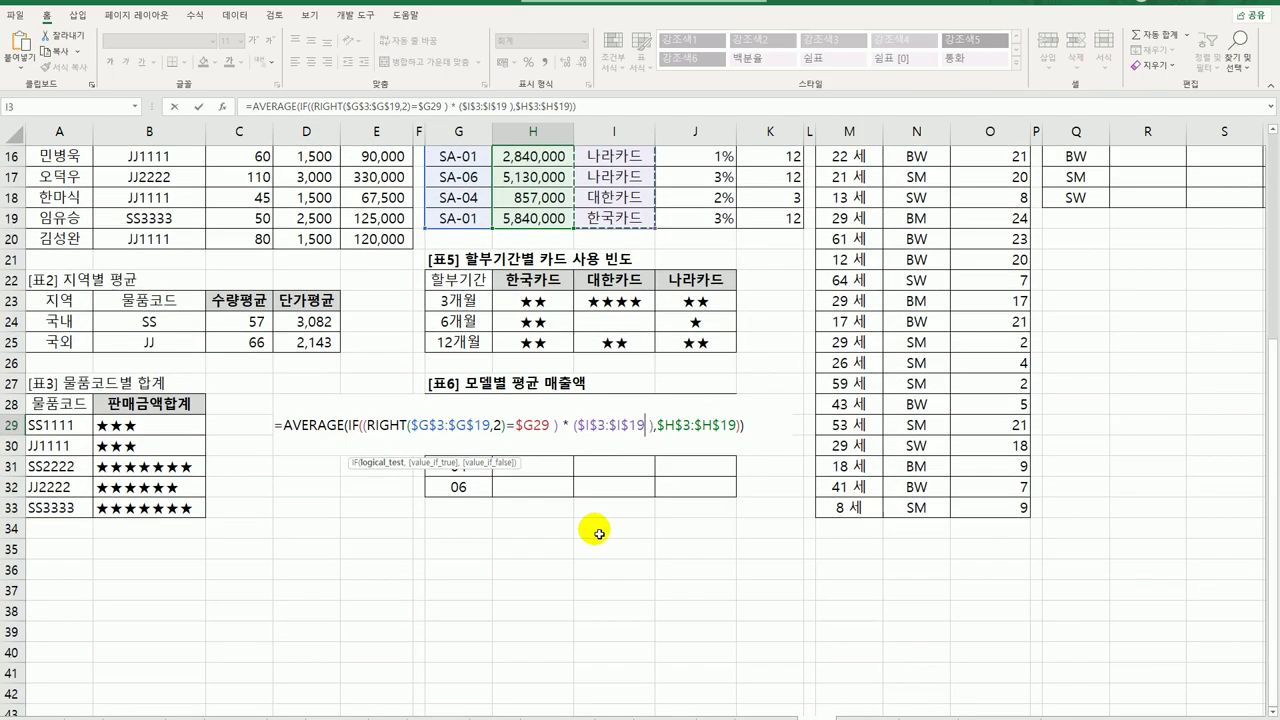
pyautogui.write('=')
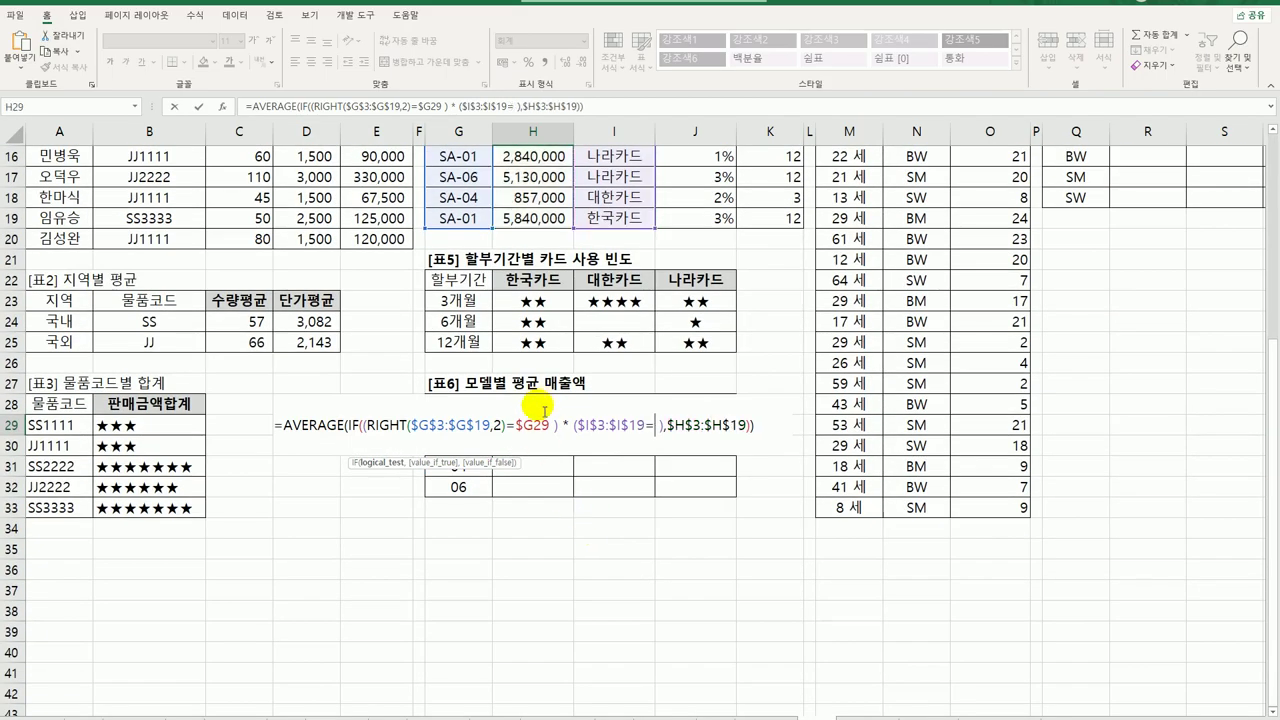
pyautogui.click(538, 385)
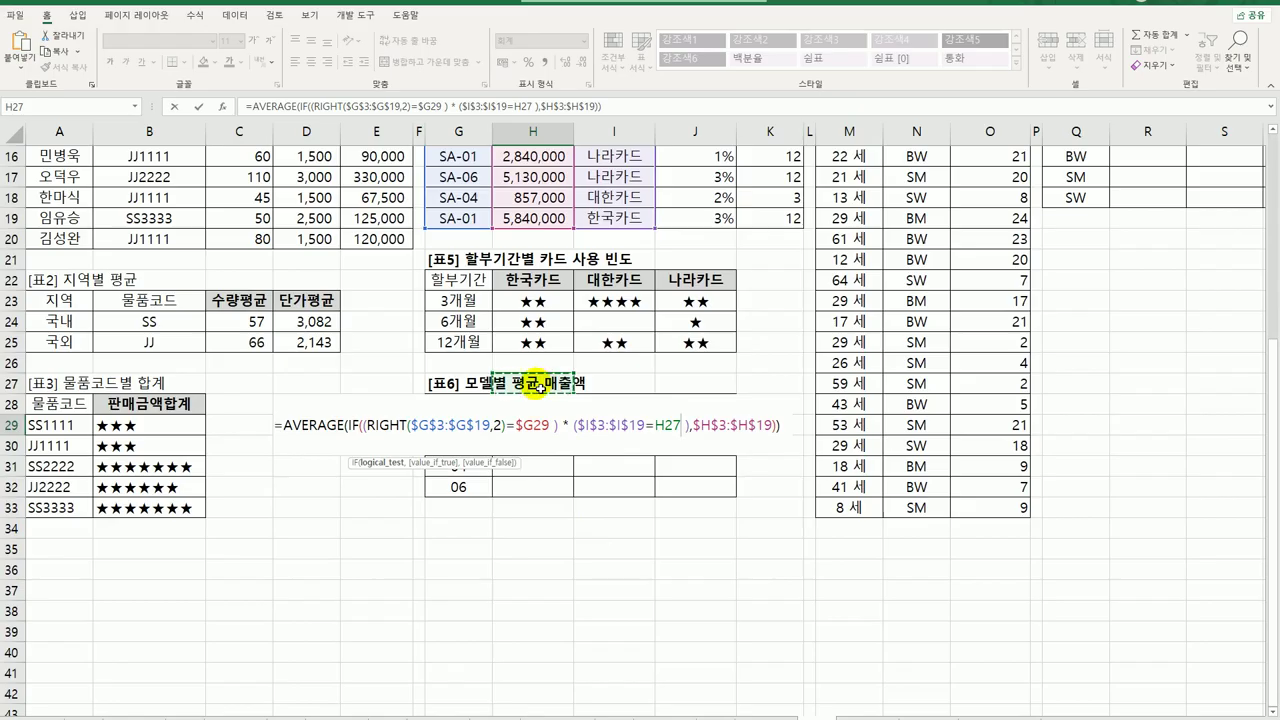
pyautogui.press('Down')
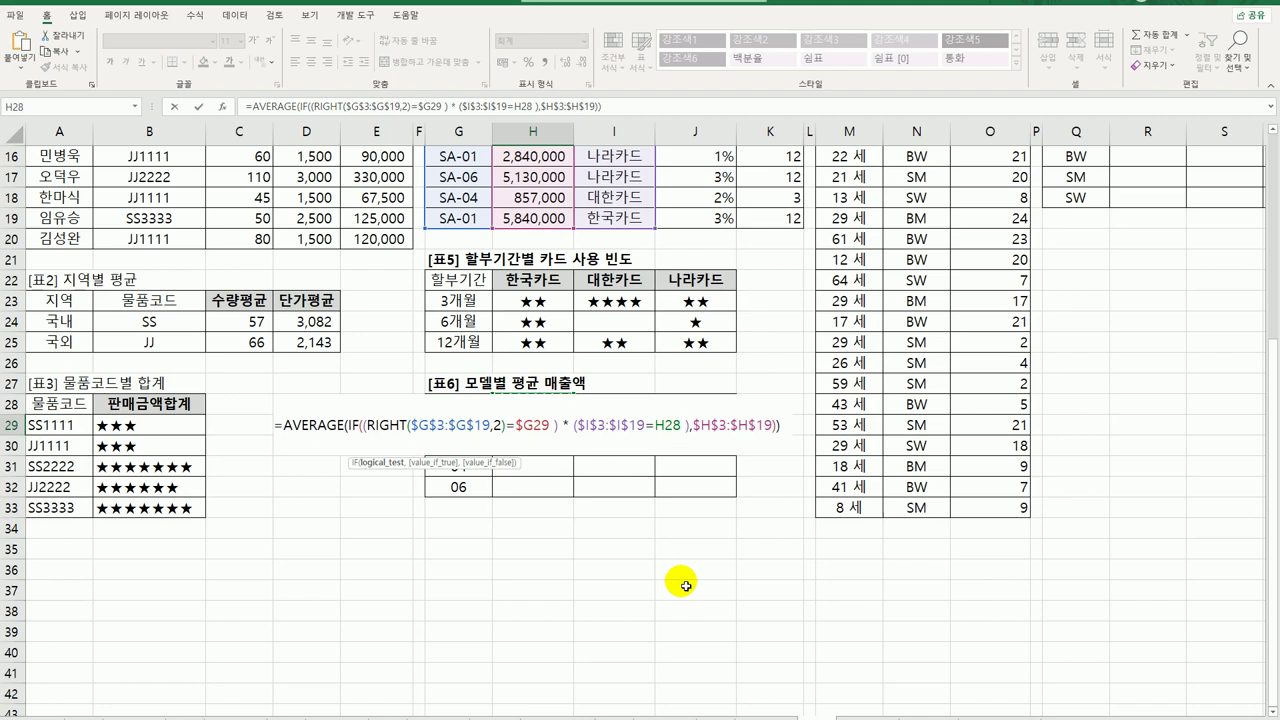
pyautogui.press('F4')
pyautogui.press('F4')
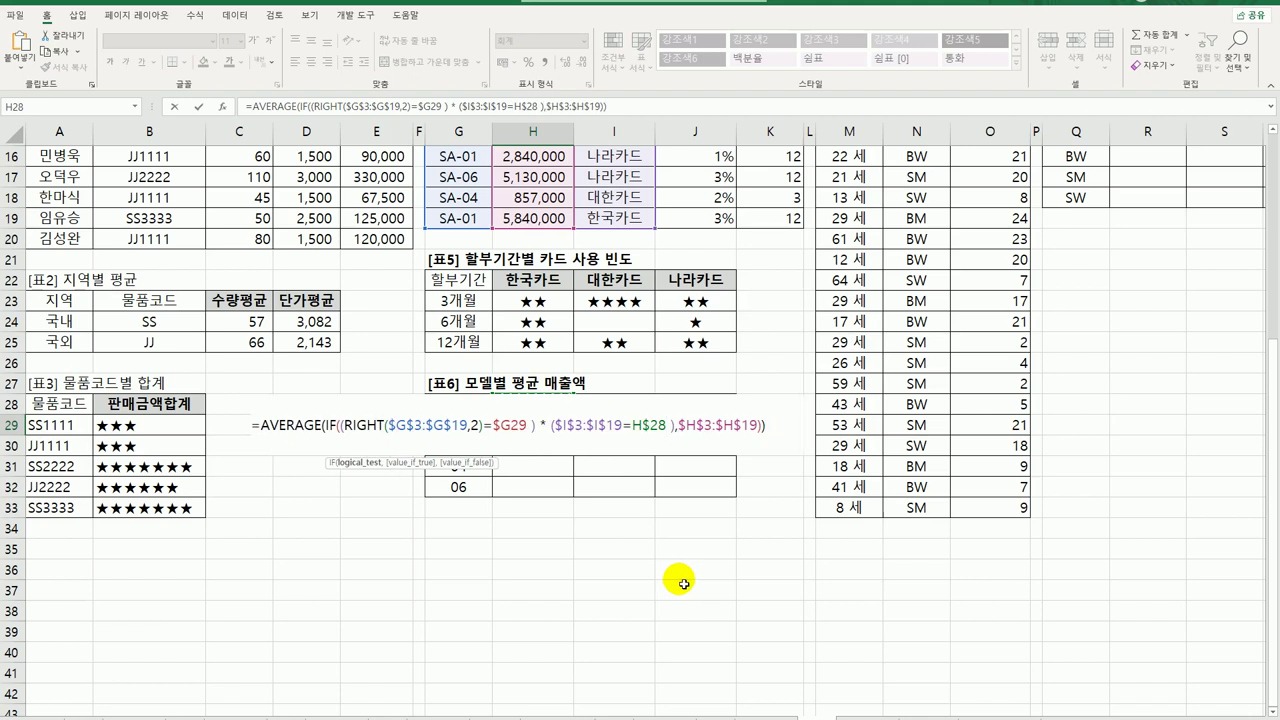
# - Enter the H29 formula as an array formula and fill it across table 6 through J32
pyautogui.click(741, 425)
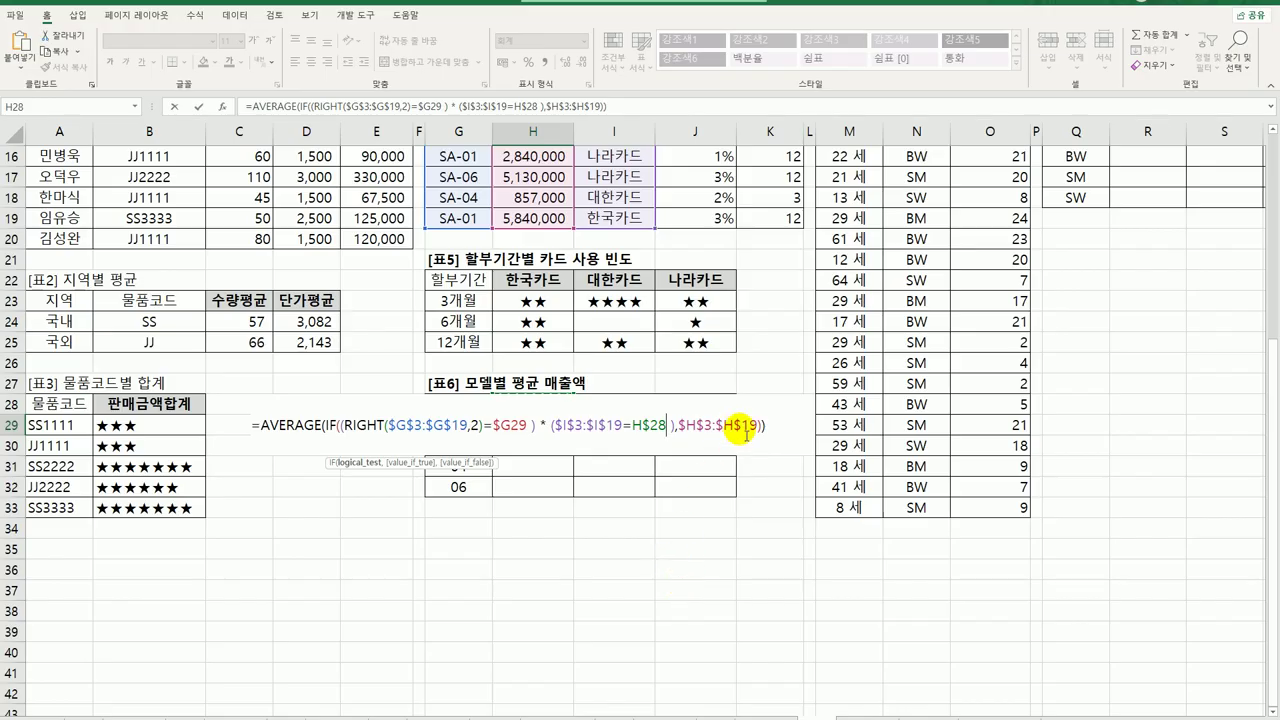
pyautogui.hotkey('ctrl', 'shift', 'Return')
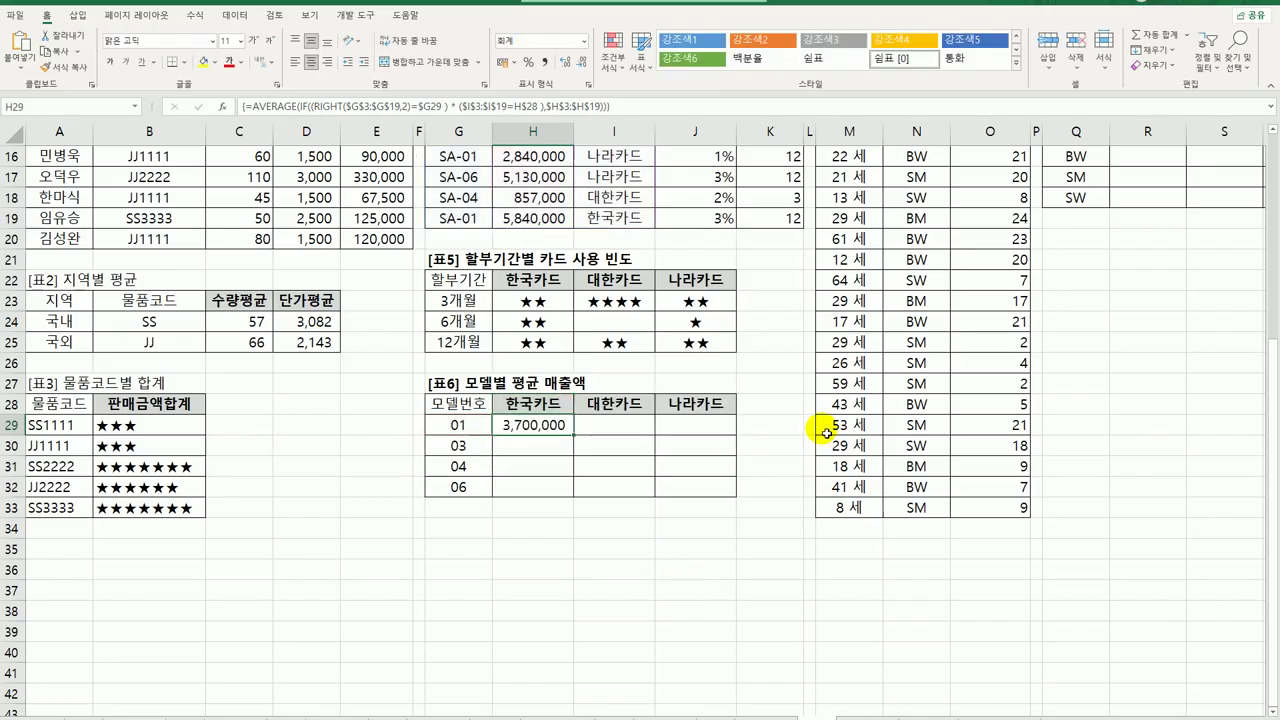
pyautogui.moveTo(573, 435); pyautogui.dragTo(722, 505)
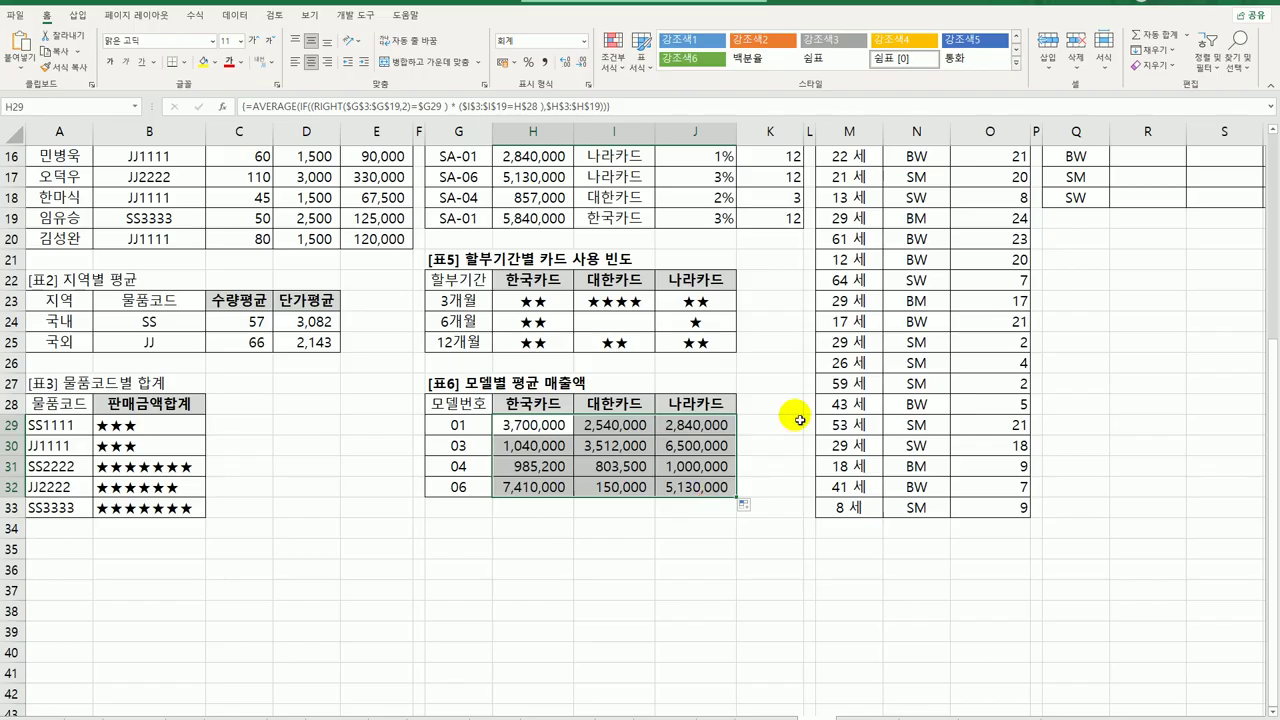
# - Start a FREQUENCY formula across S4:S10 in table 8, using the subscriber ages M3:M33 as the data array
pyautogui.scroll(5, 940, 365)
pyautogui.click(1225, 221)
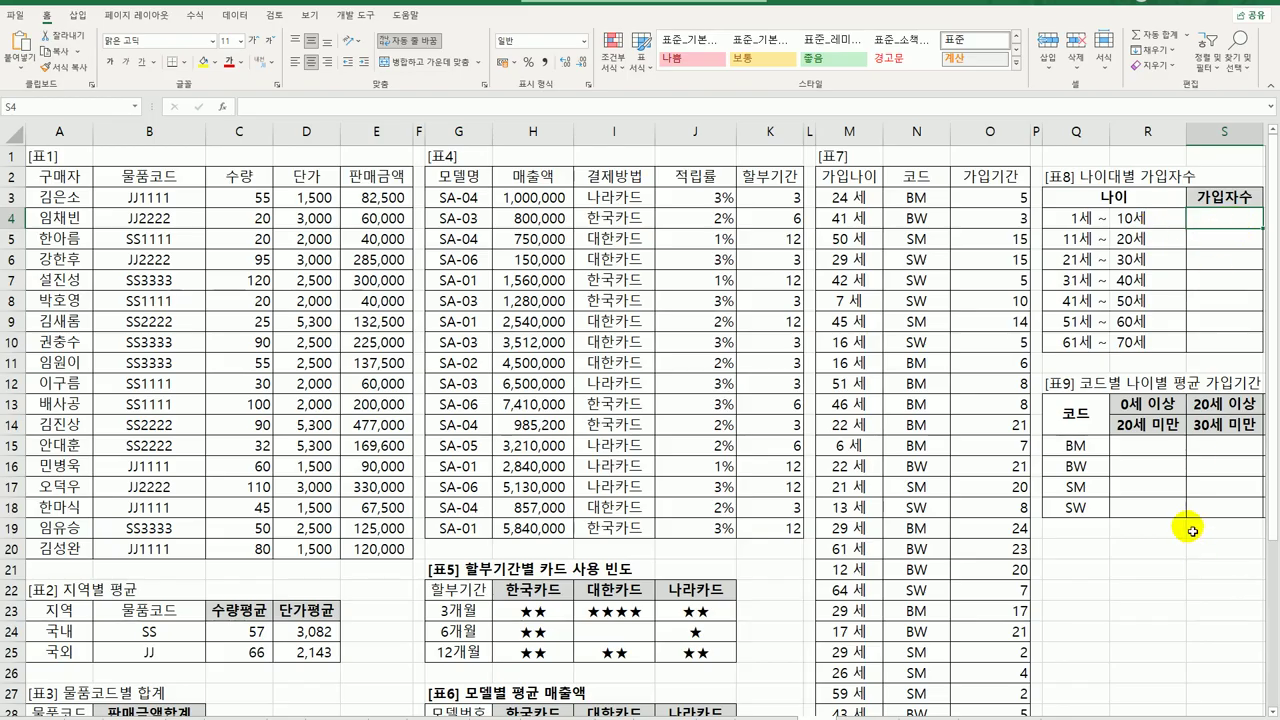
pyautogui.moveTo(1211, 226); pyautogui.dragTo(1207, 342)
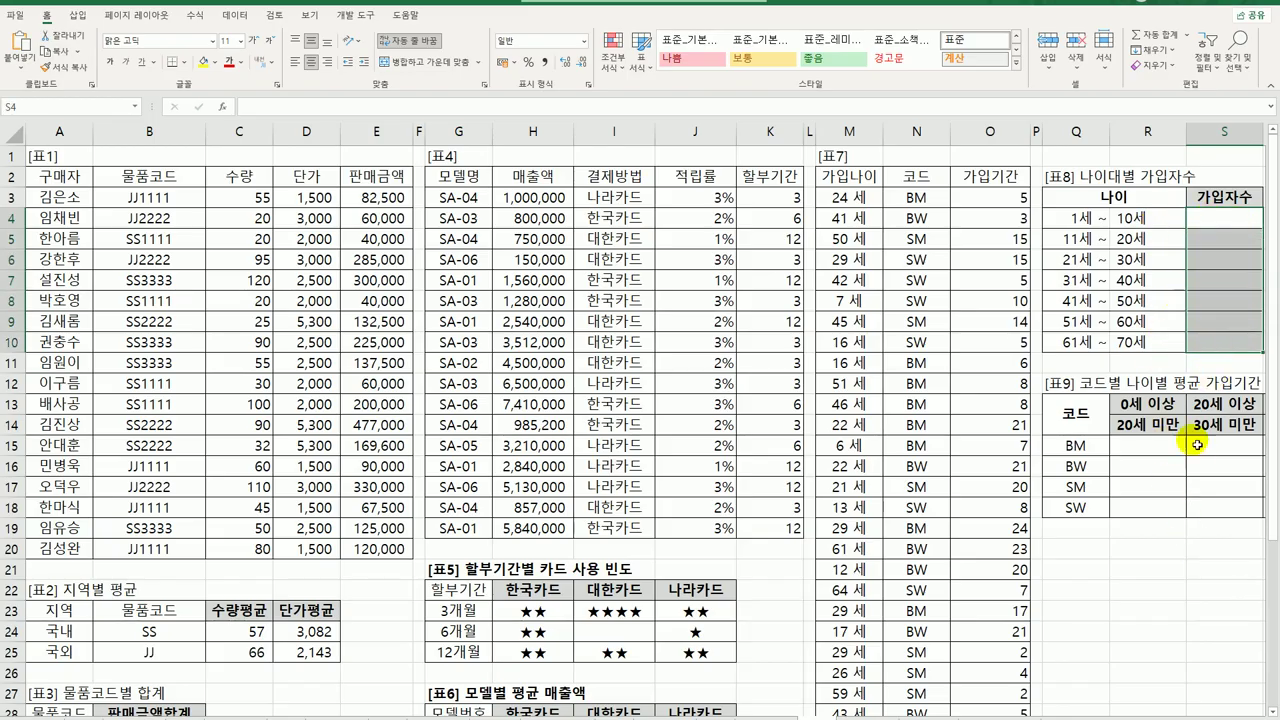
pyautogui.moveTo(1183, 712); pyautogui.dragTo(1198, 712)
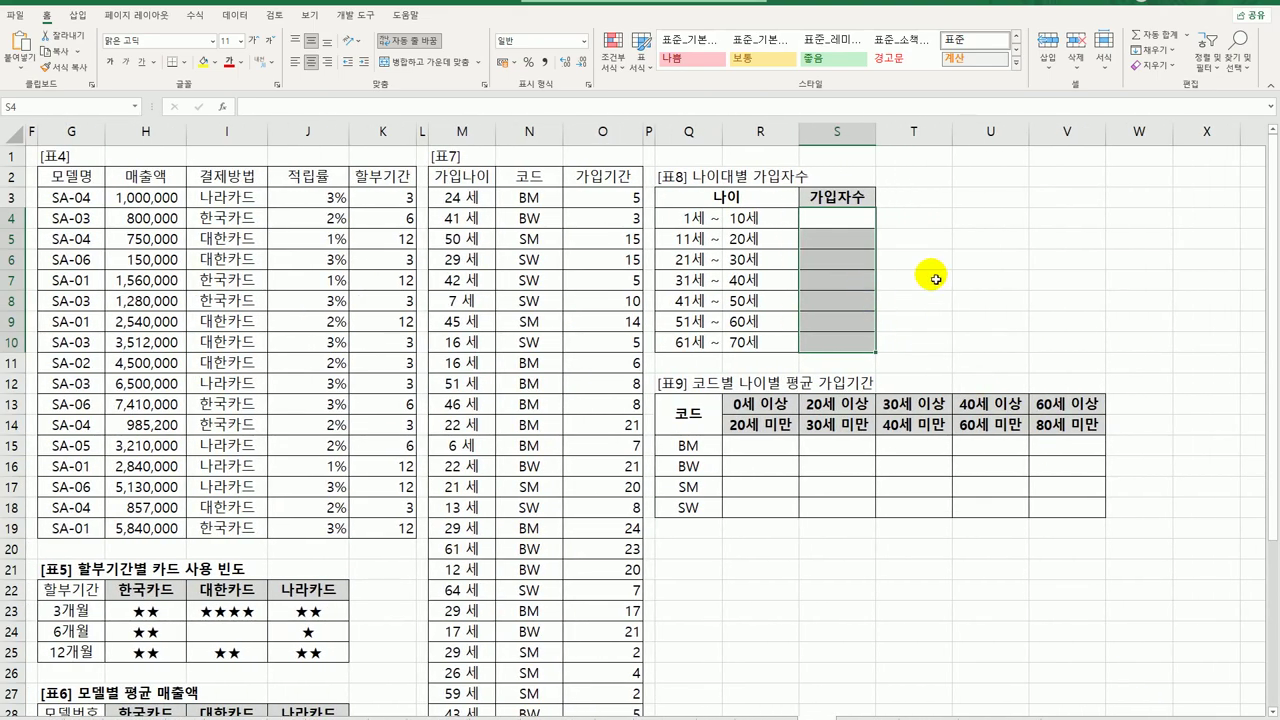
pyautogui.write('=')
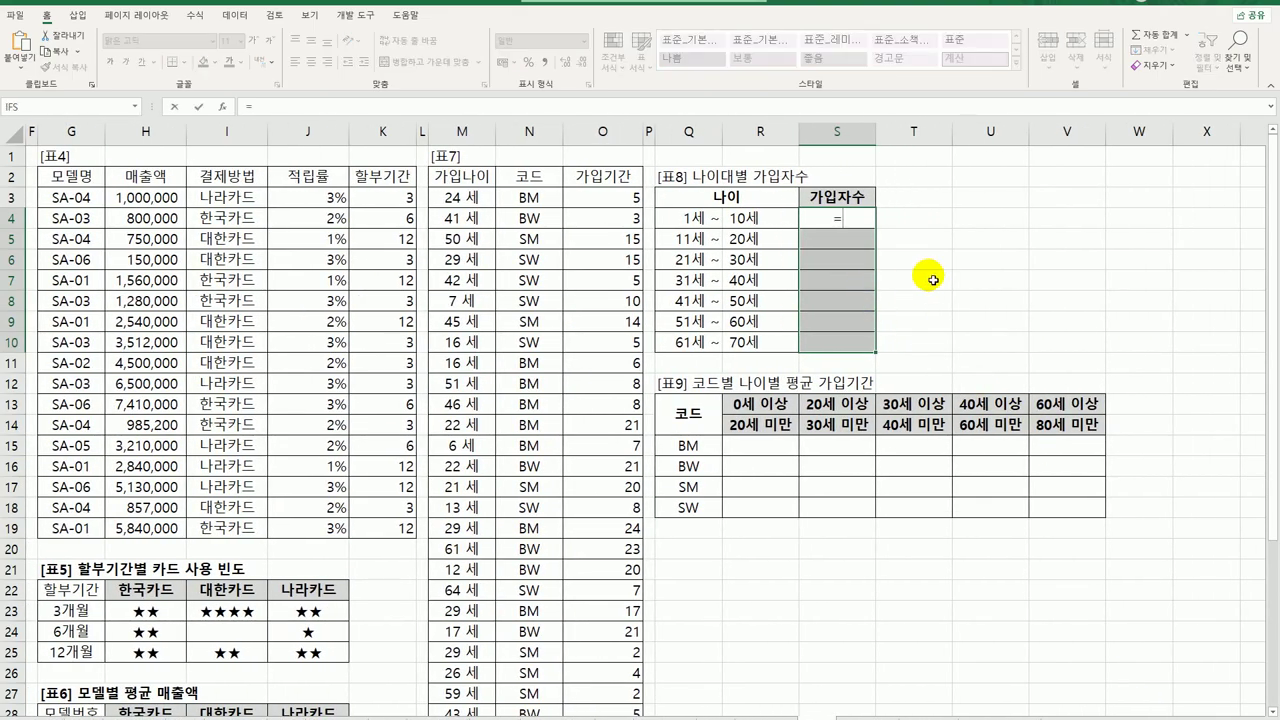
pyautogui.write('FREQUENCY(')
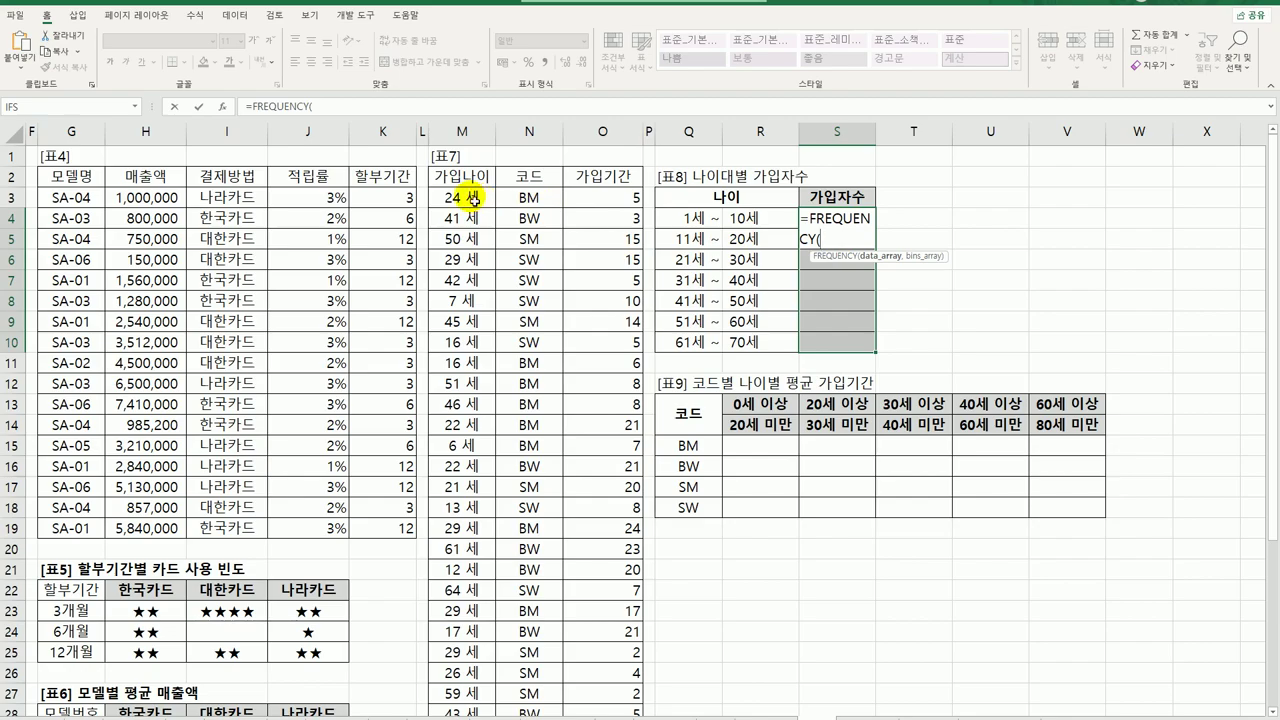
pyautogui.moveTo(474, 198); pyautogui.dragTo(477, 674)
pyautogui.scroll(3, 1003, 519)
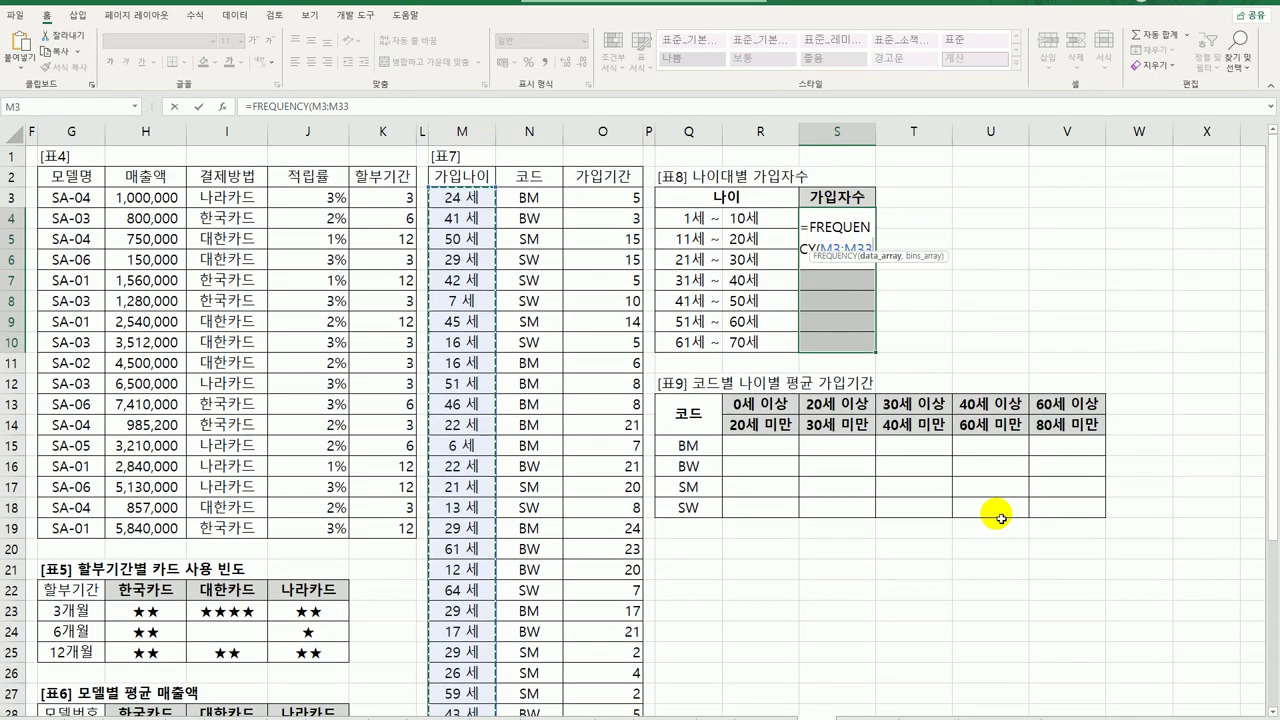
# - Use the age limits R4:R10 as the FREQUENCY bins and enter it as an array formula across S4:S10
pyautogui.write(',')
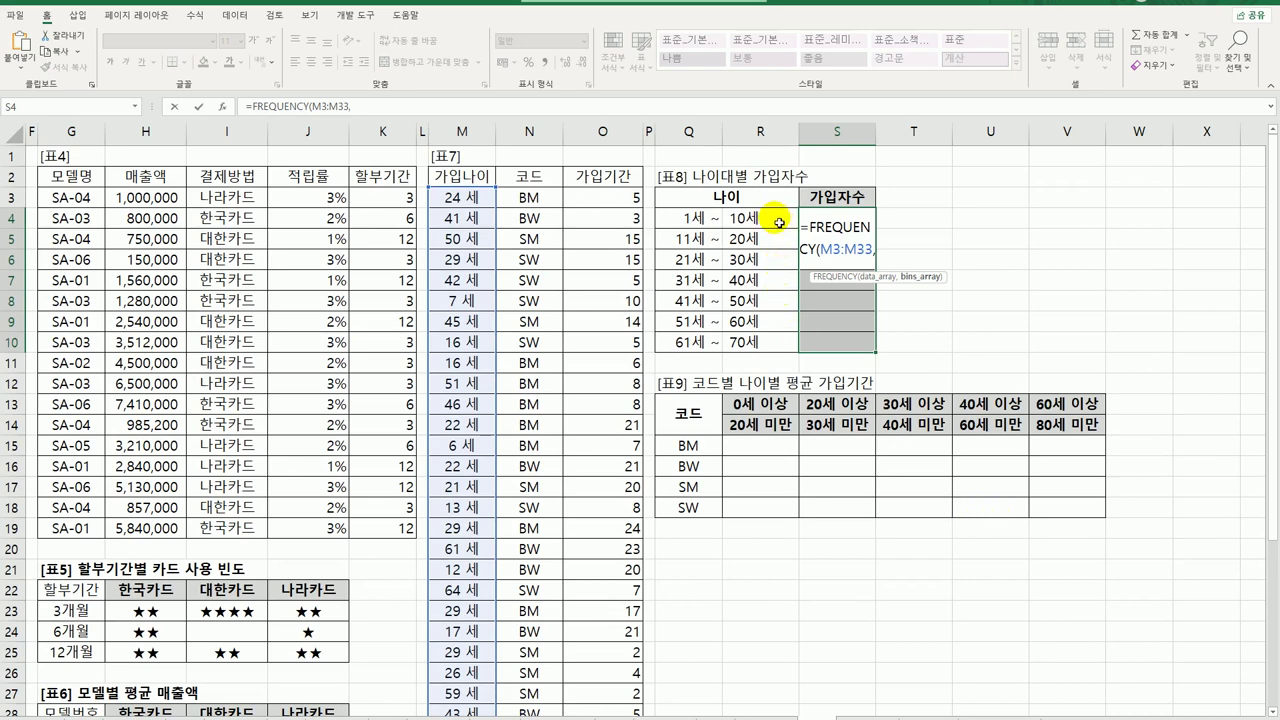
pyautogui.moveTo(779, 222); pyautogui.dragTo(770, 345)
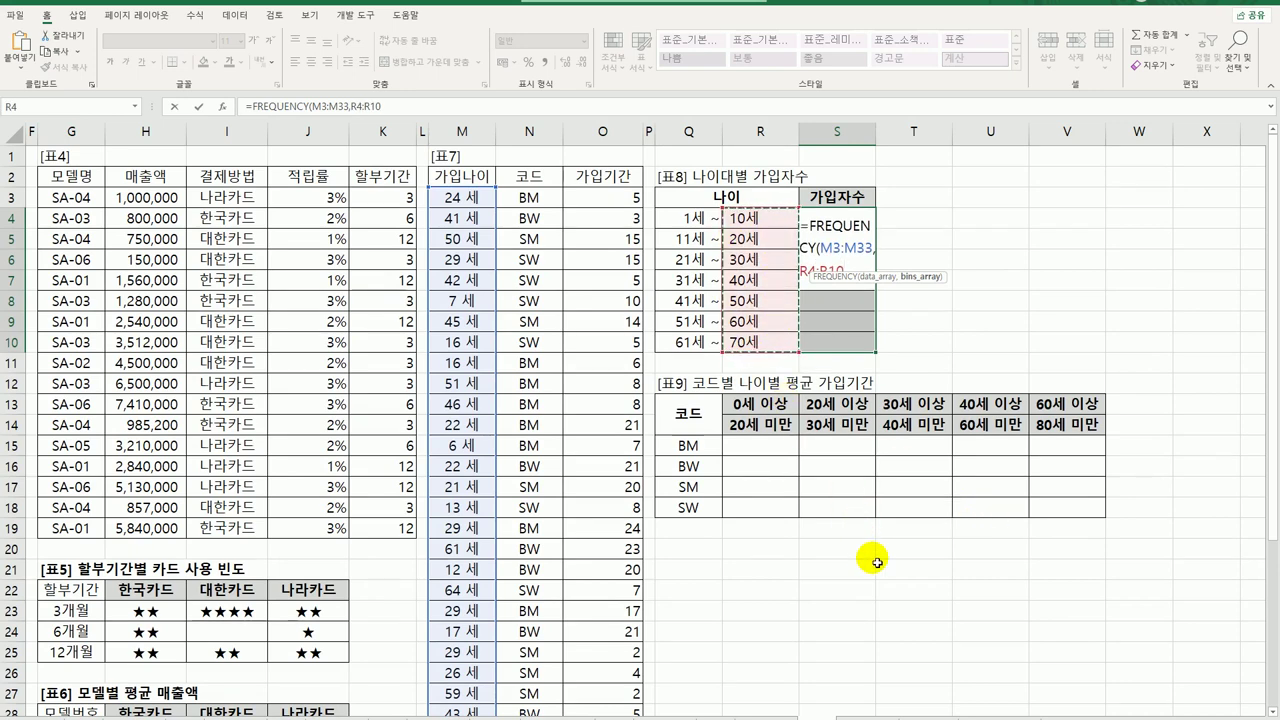
pyautogui.write(')')
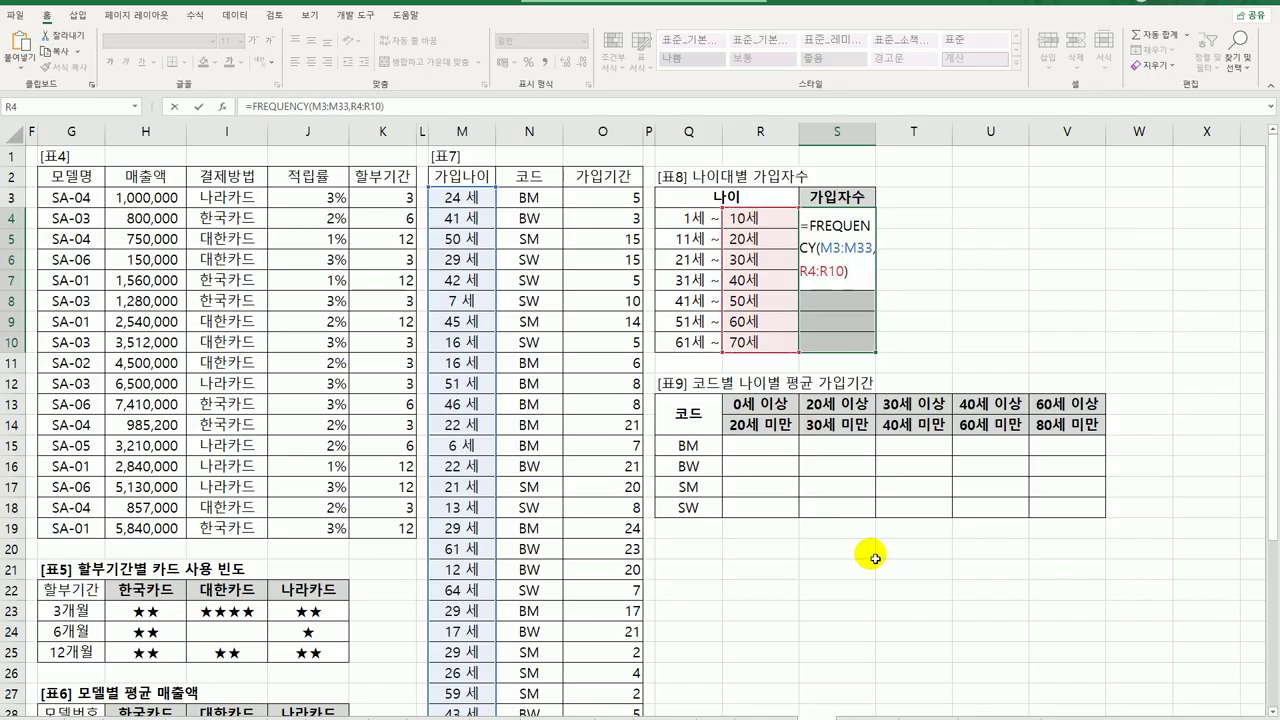
pyautogui.hotkey('ctrl', 'shift', 'Return')
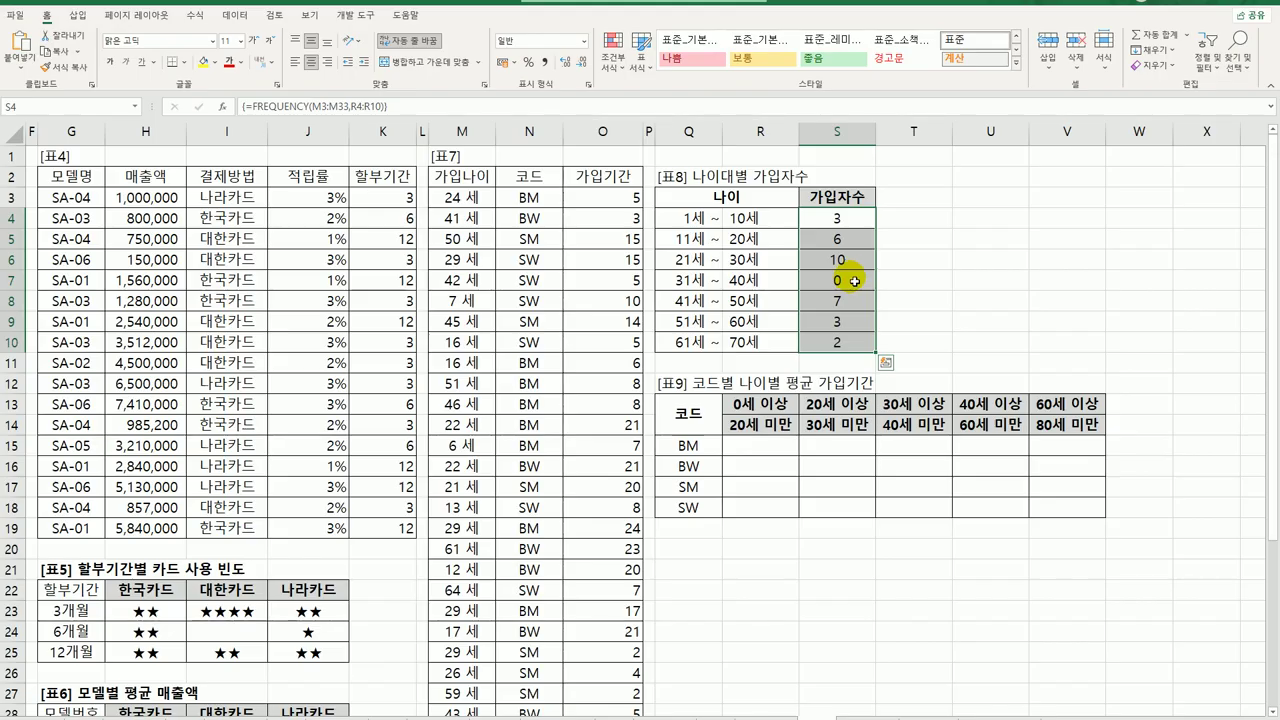
# - Reopen the S4:S10 array formula and copy its FREQUENCY(M3:M33,R4:R10) expression without the equals sign
pyautogui.moveTo(842, 217); pyautogui.dragTo(852, 350)
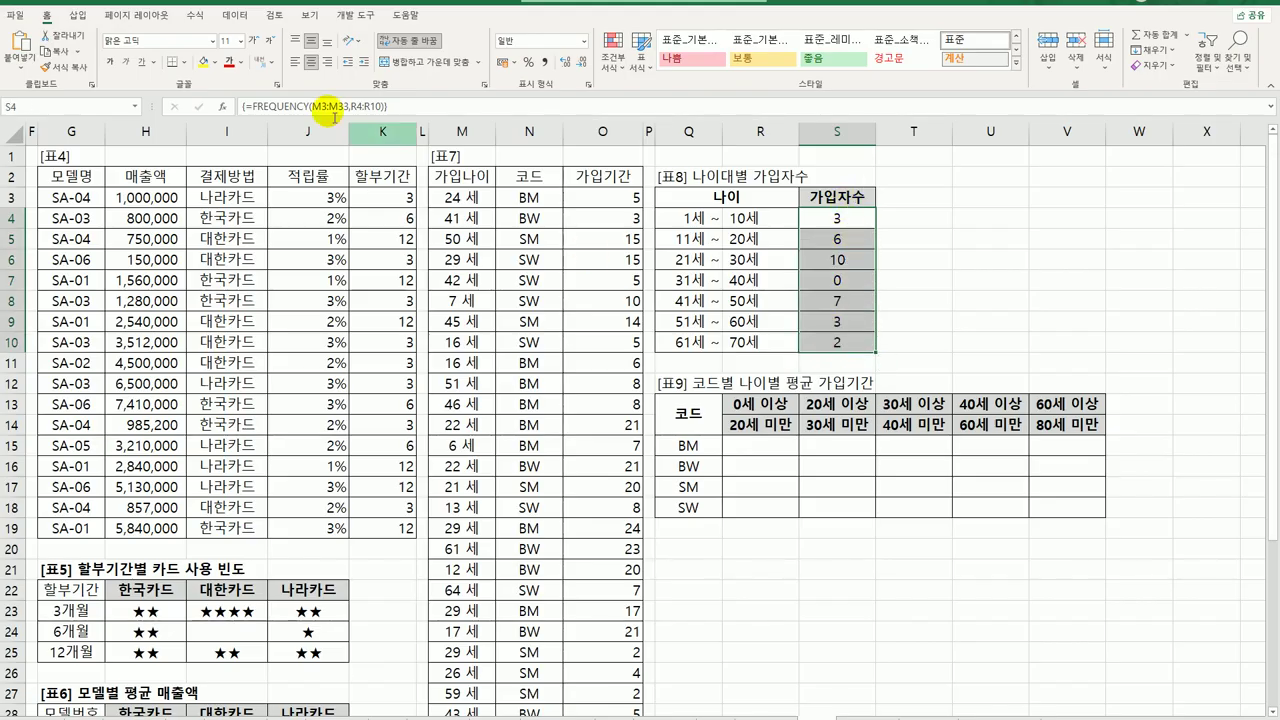
pyautogui.click(262, 106)
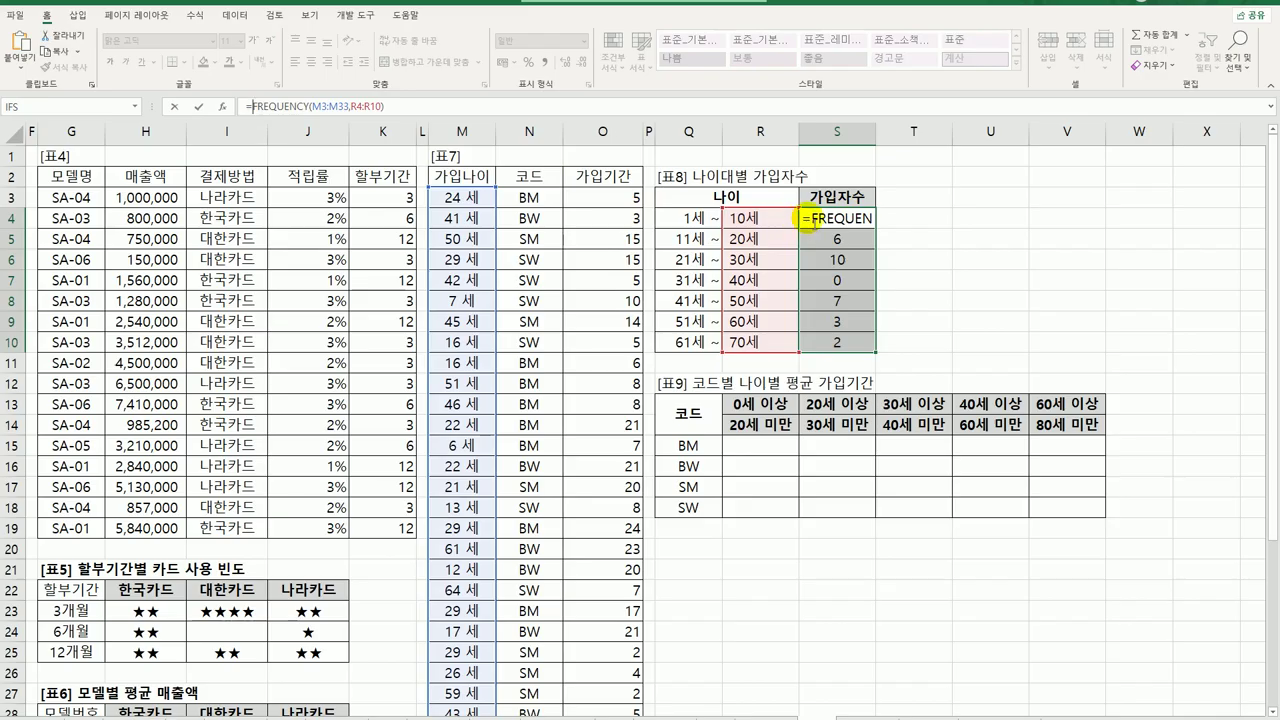
pyautogui.click(810, 226)
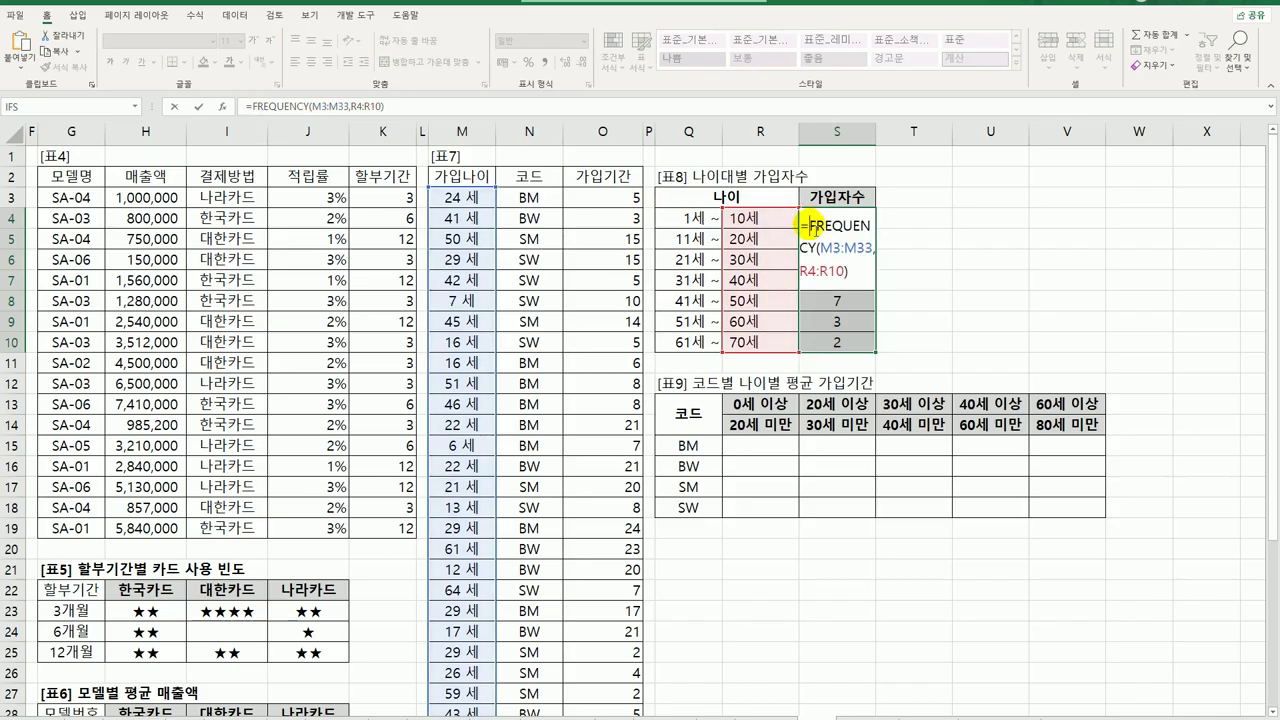
pyautogui.moveTo(810, 226); pyautogui.dragTo(871, 278)
pyautogui.hotkey('ctrl', 'c')
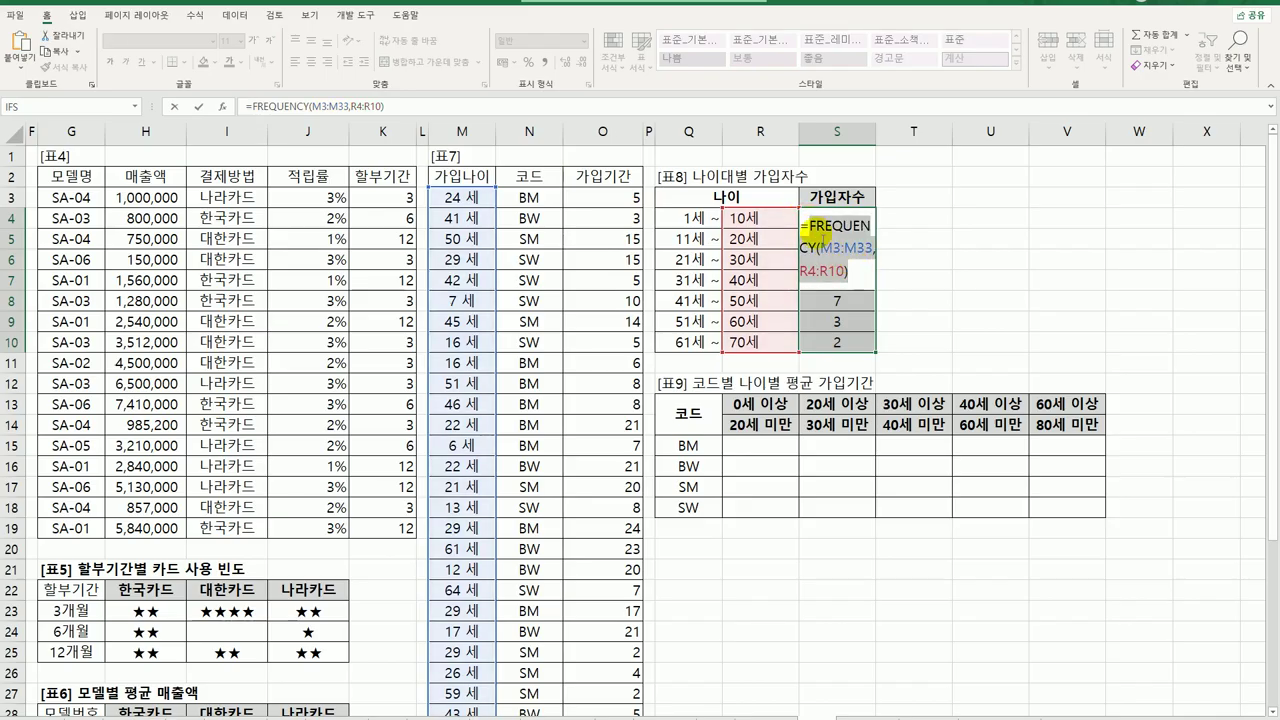
# - Wrap the FREQUENCY expression in an IF function that tests whether the result is >0
pyautogui.click(809, 224)
pyautogui.write('IF(')
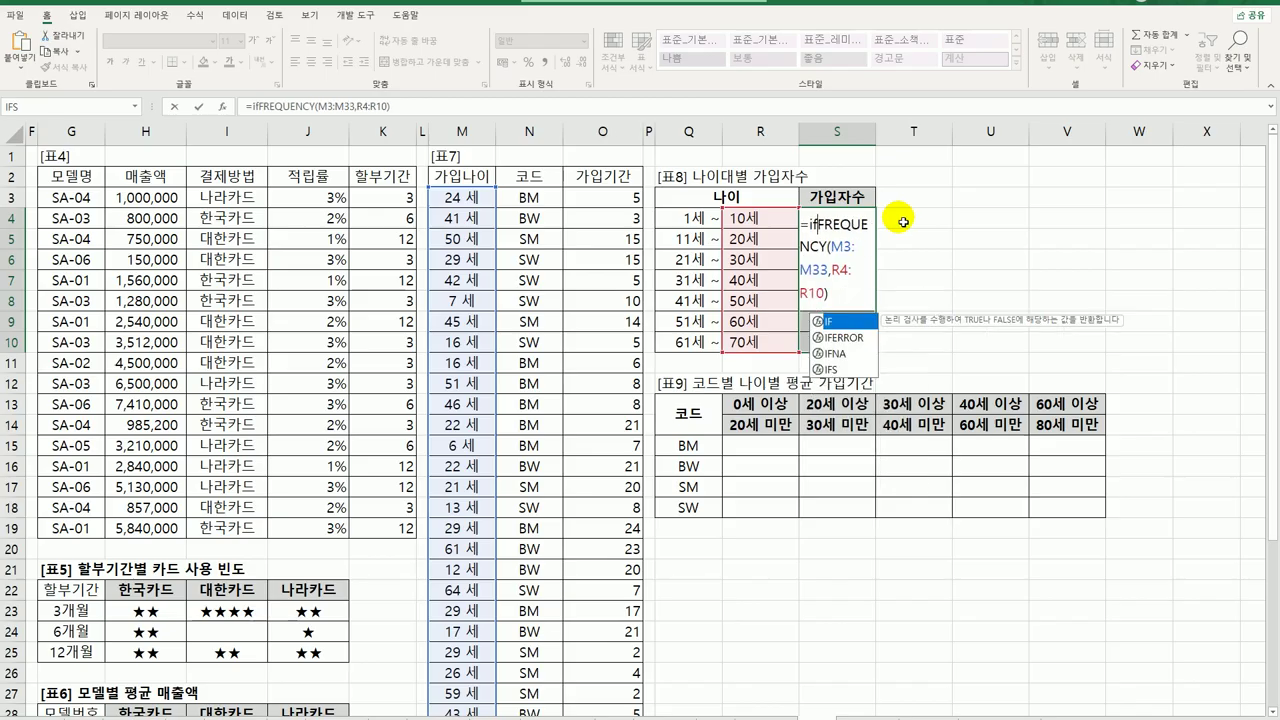
pyautogui.click(856, 290)
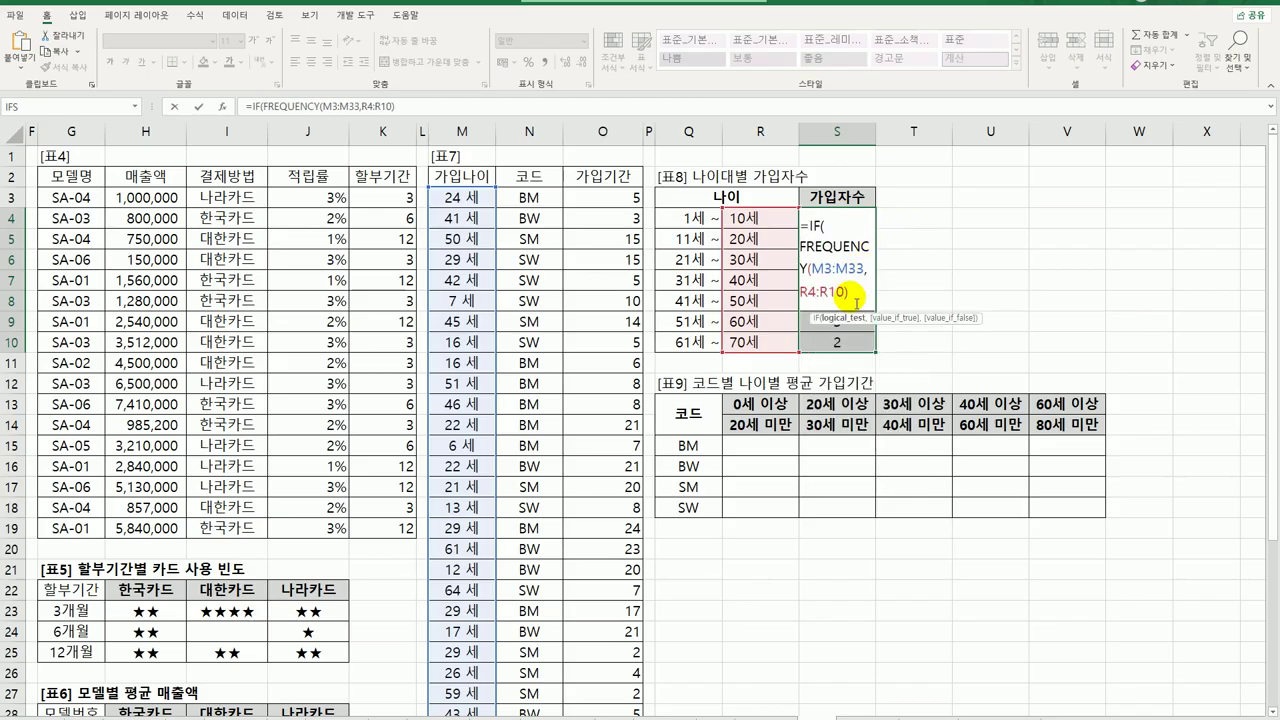
pyautogui.write('>0,')
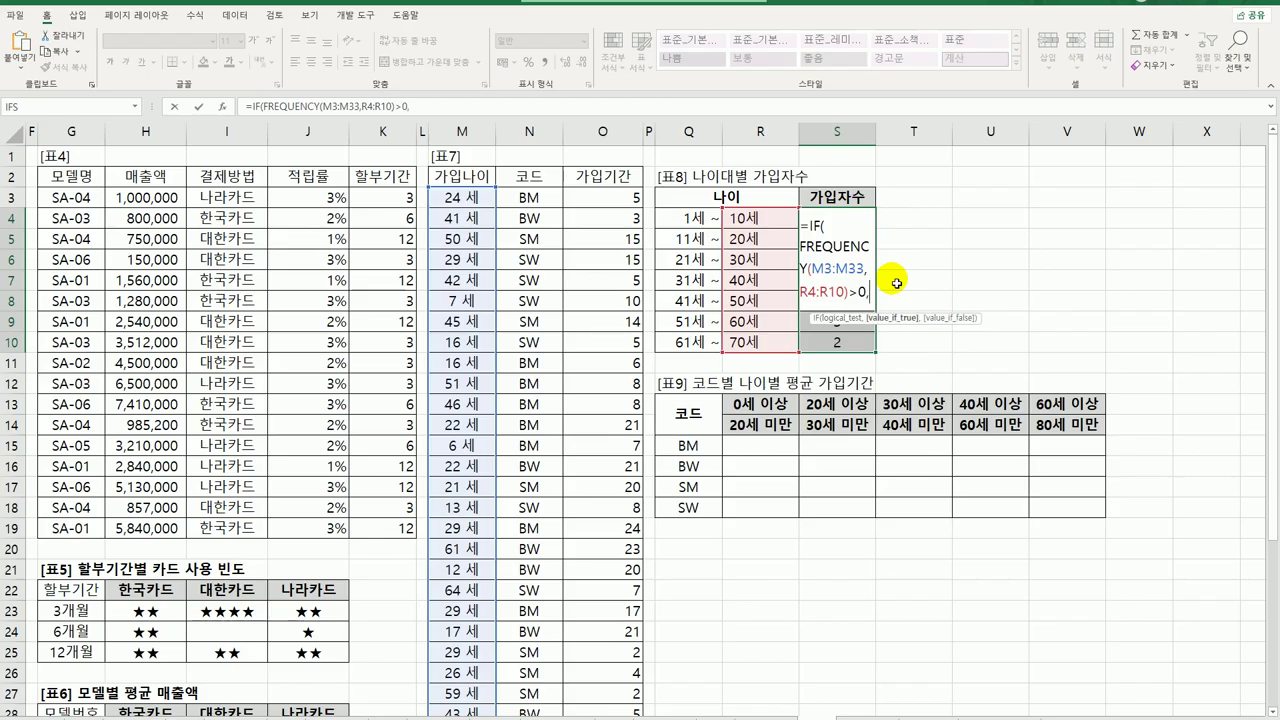
# - For the true value, insert TEXT with the copied FREQUENCY expression and the format "0명"
pyautogui.write('text')
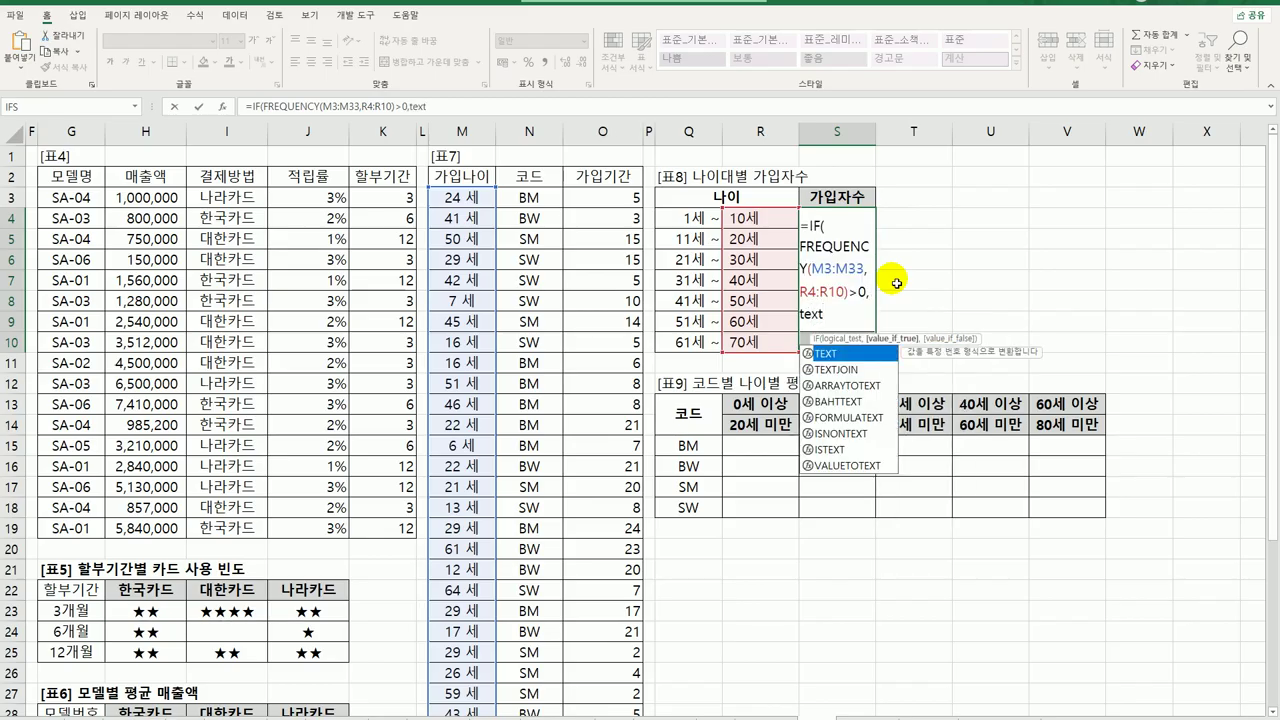
pyautogui.write('(')
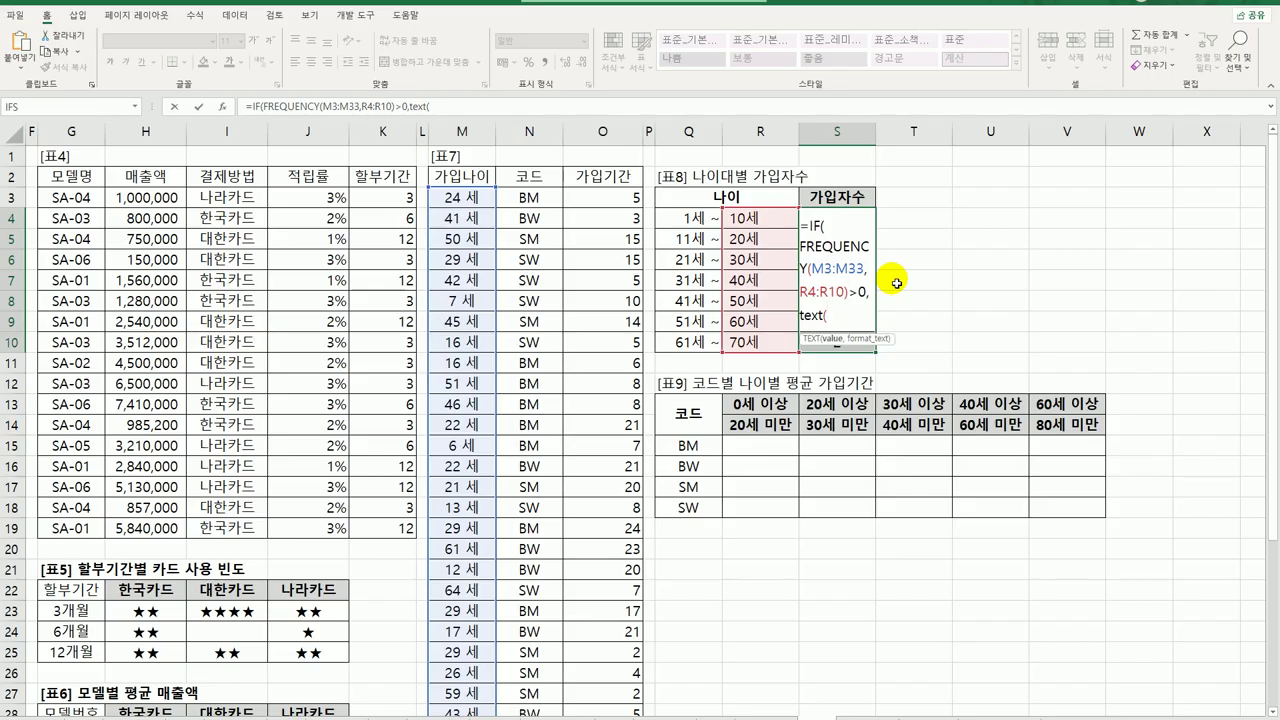
pyautogui.hotkey('ctrl', 'v')
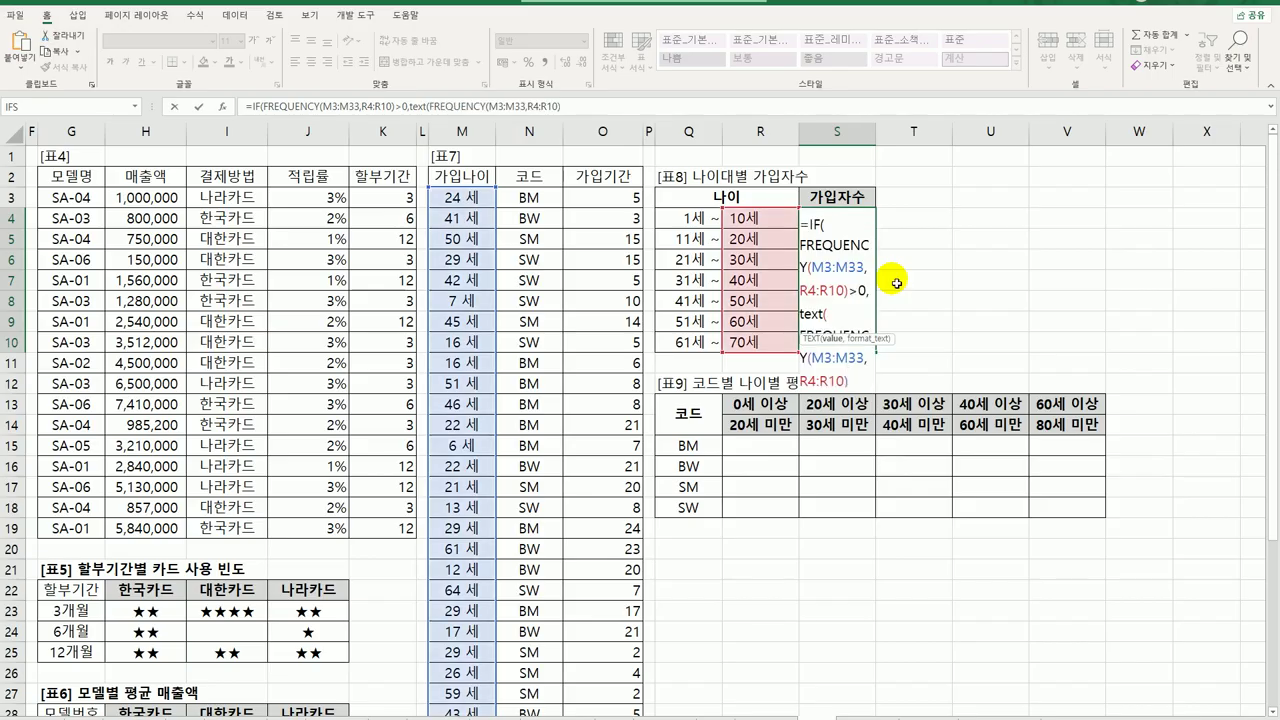
pyautogui.write(',')
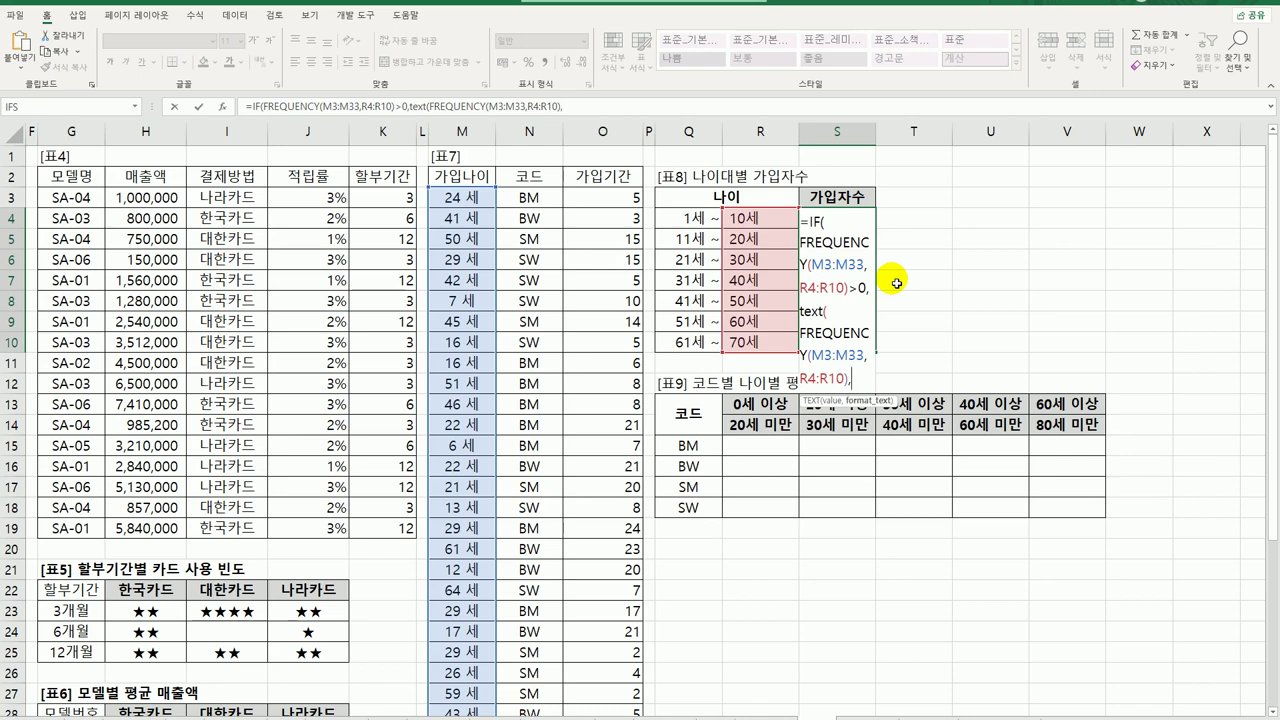
pyautogui.write('"0명"')
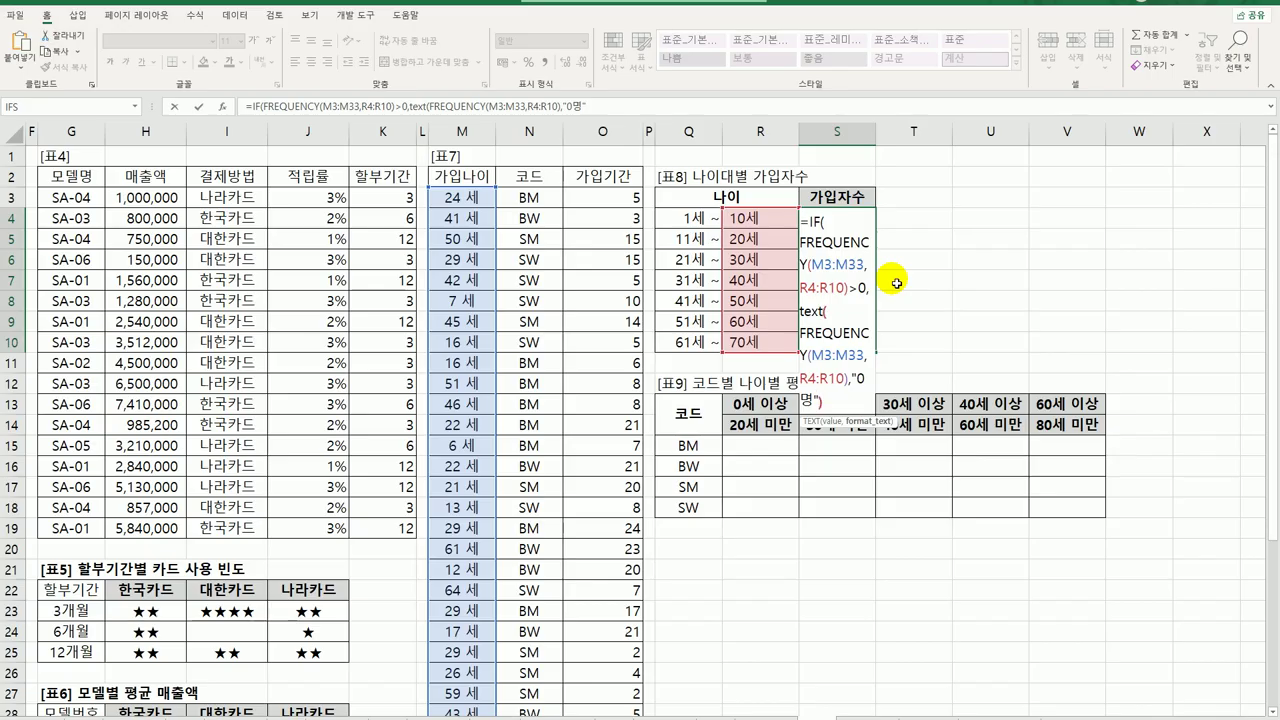
# - Close the TEXT function, set the false value to "미가입", and enter the formula as an array across S4:S10
pyautogui.write('),')
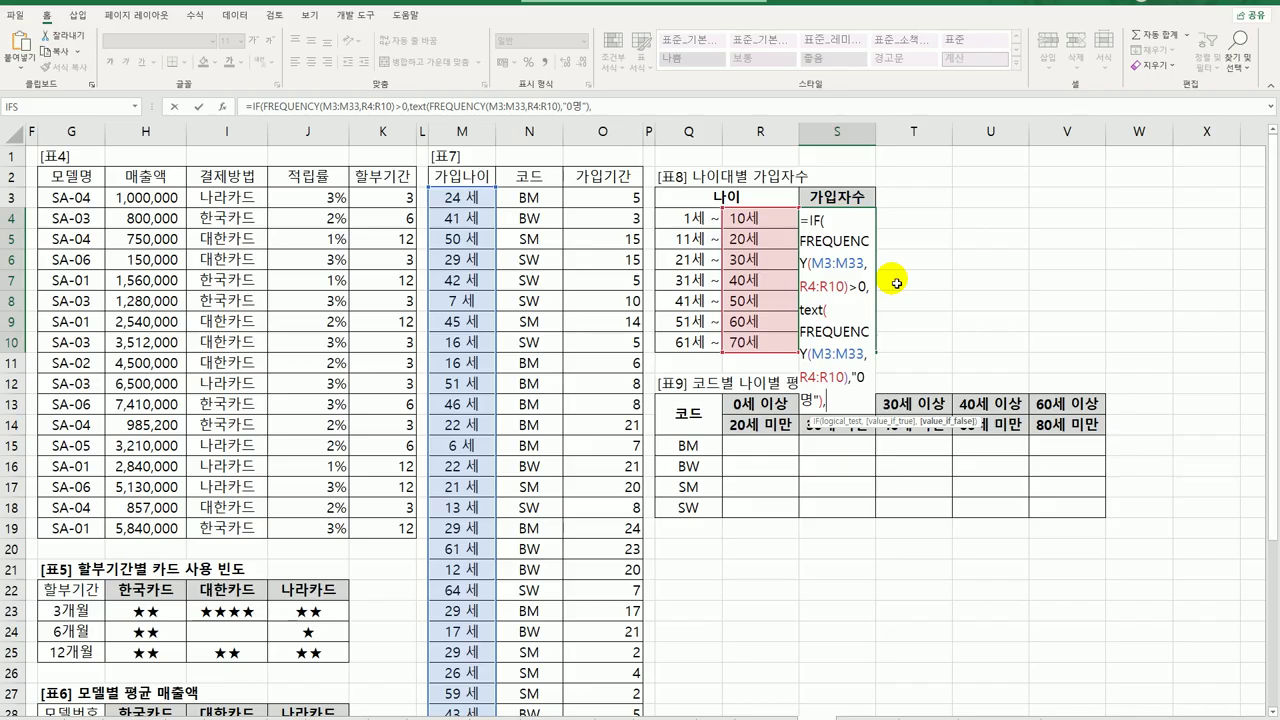
pyautogui.write('"미가입"')
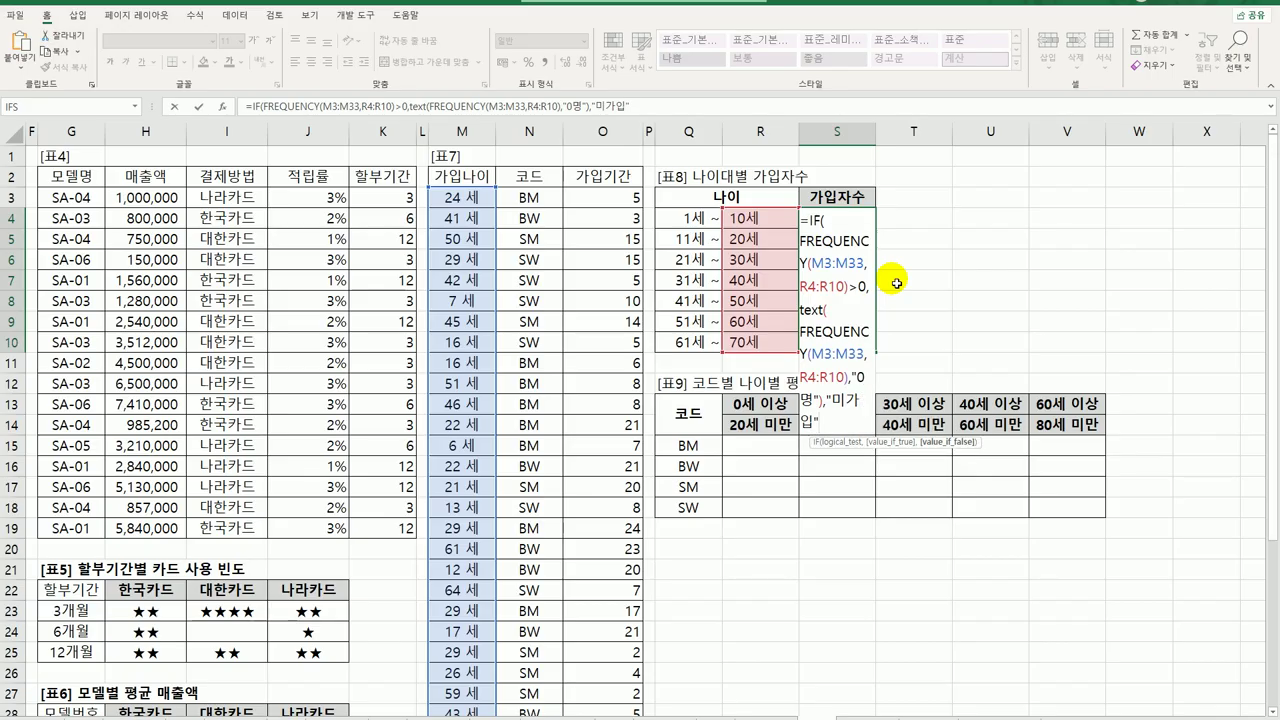
pyautogui.write(')')
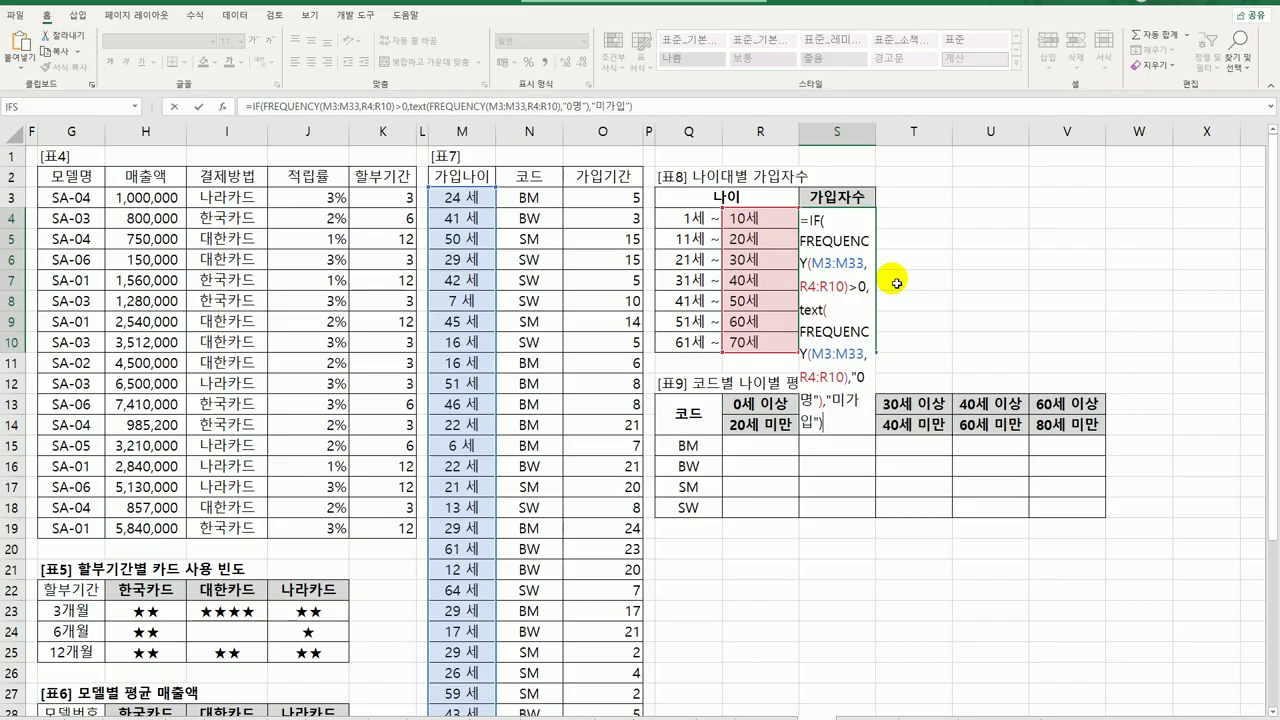
pyautogui.hotkey('ctrl', 'shift', 'Return')
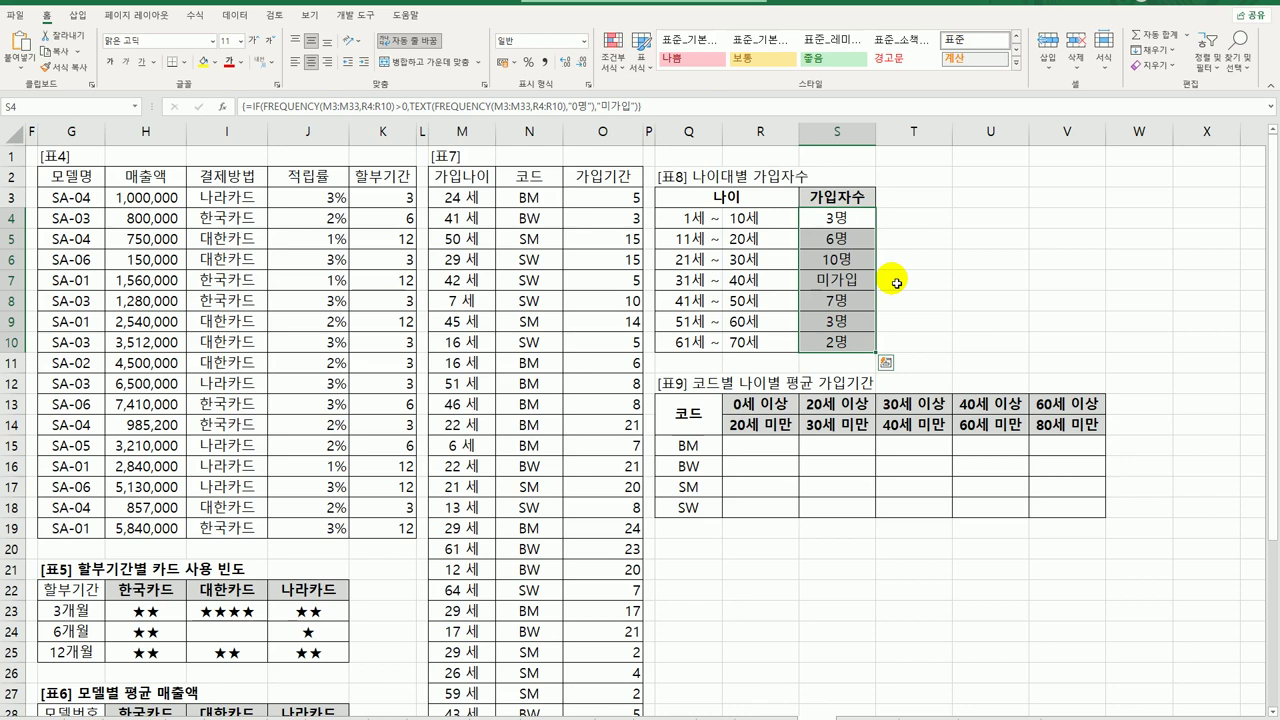
# - Start a formula in R15 of table 9 with an IF function nested inside AVERAGE
pyautogui.click(765, 450)
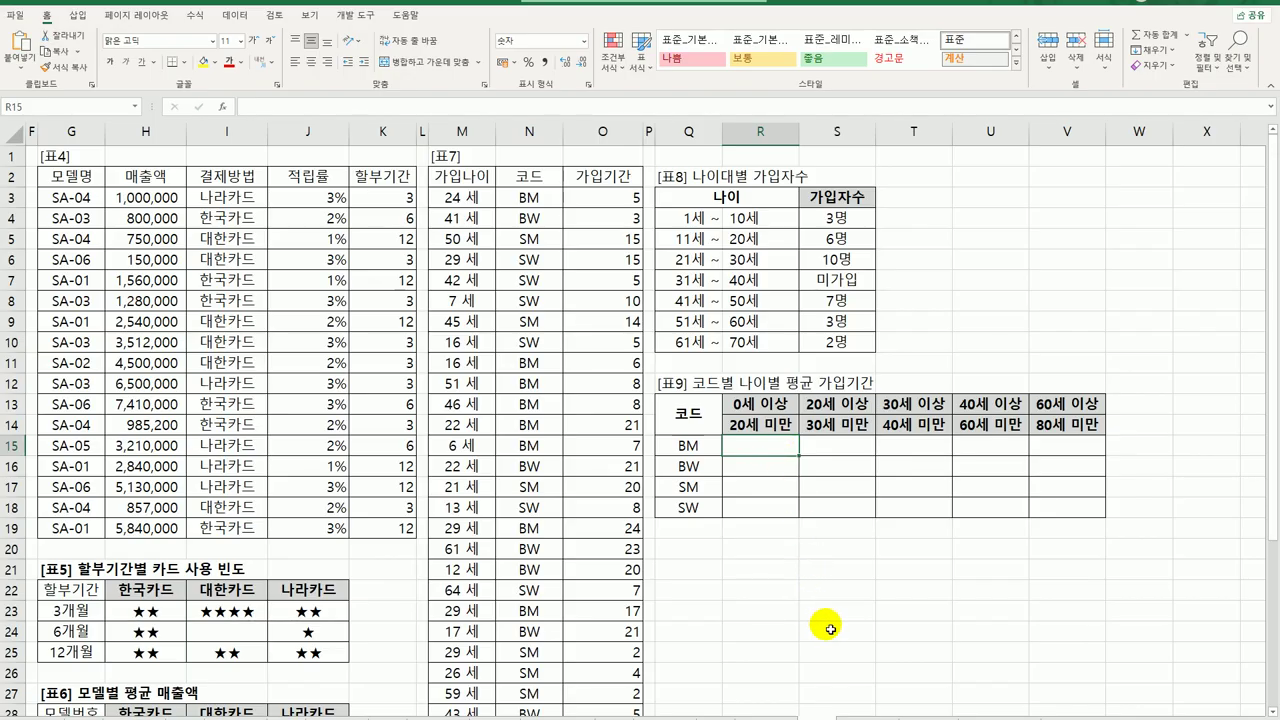
pyautogui.write('=a')
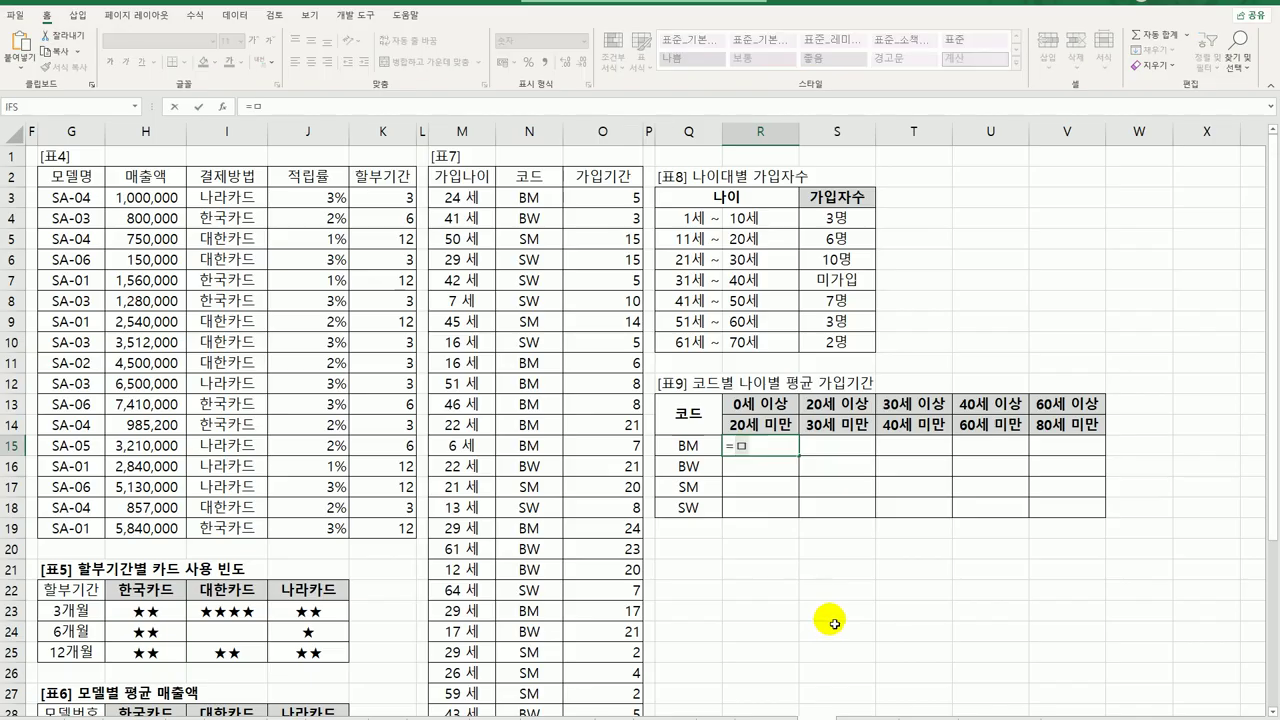
pyautogui.write('ve')
pyautogui.press('Down')
pyautogui.press('Tab')
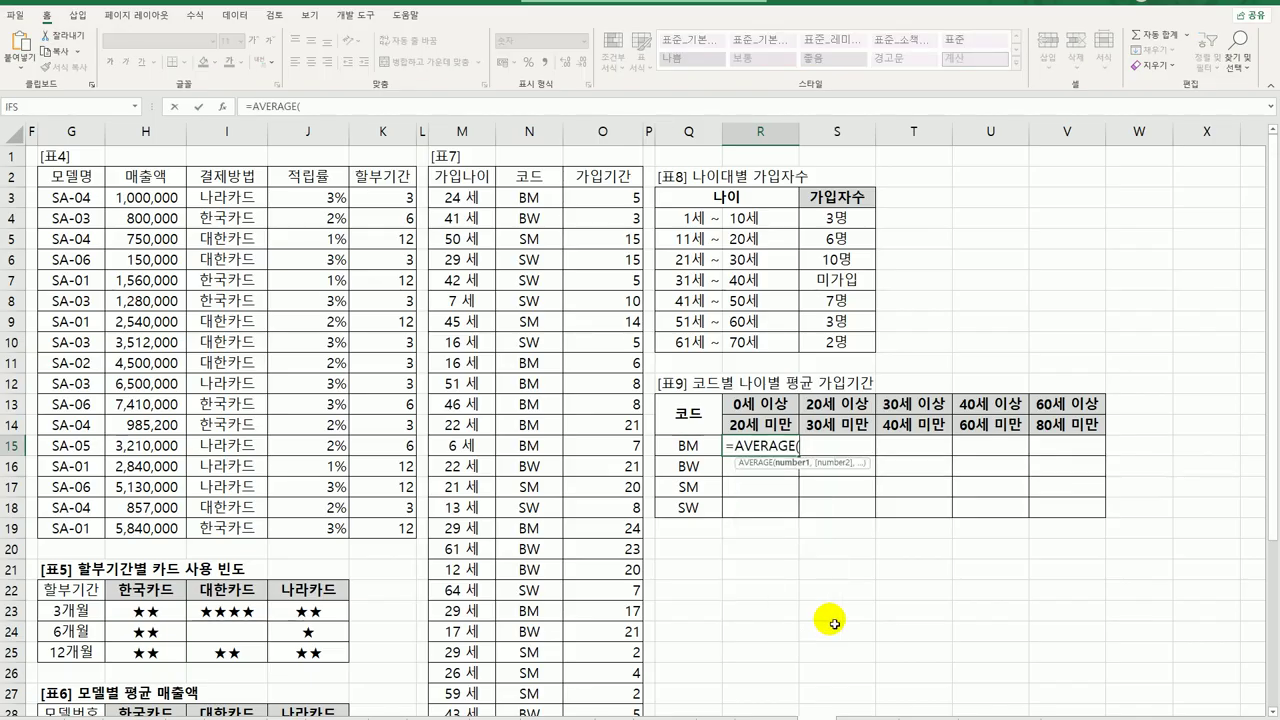
pyautogui.write('if(')
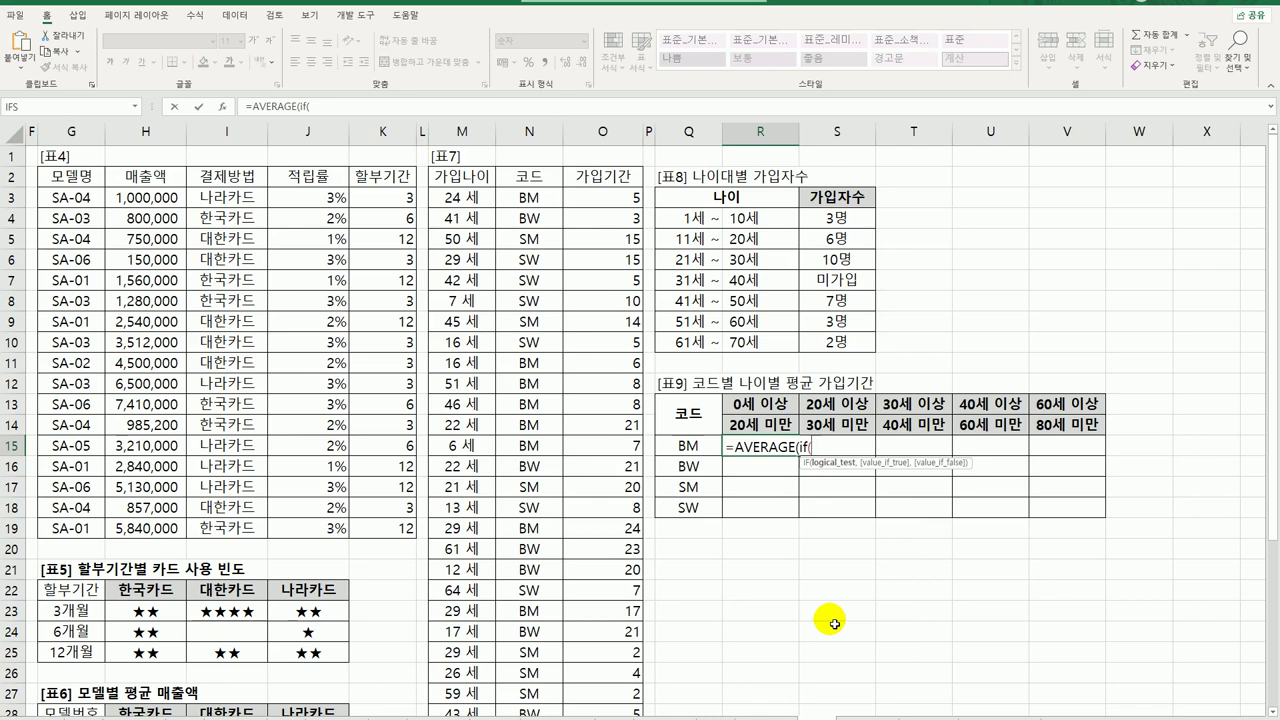
# - Lay out three empty bracketed conditions multiplied together inside the IF, without spaces around the second asterisk
pyautogui.write('( )*')
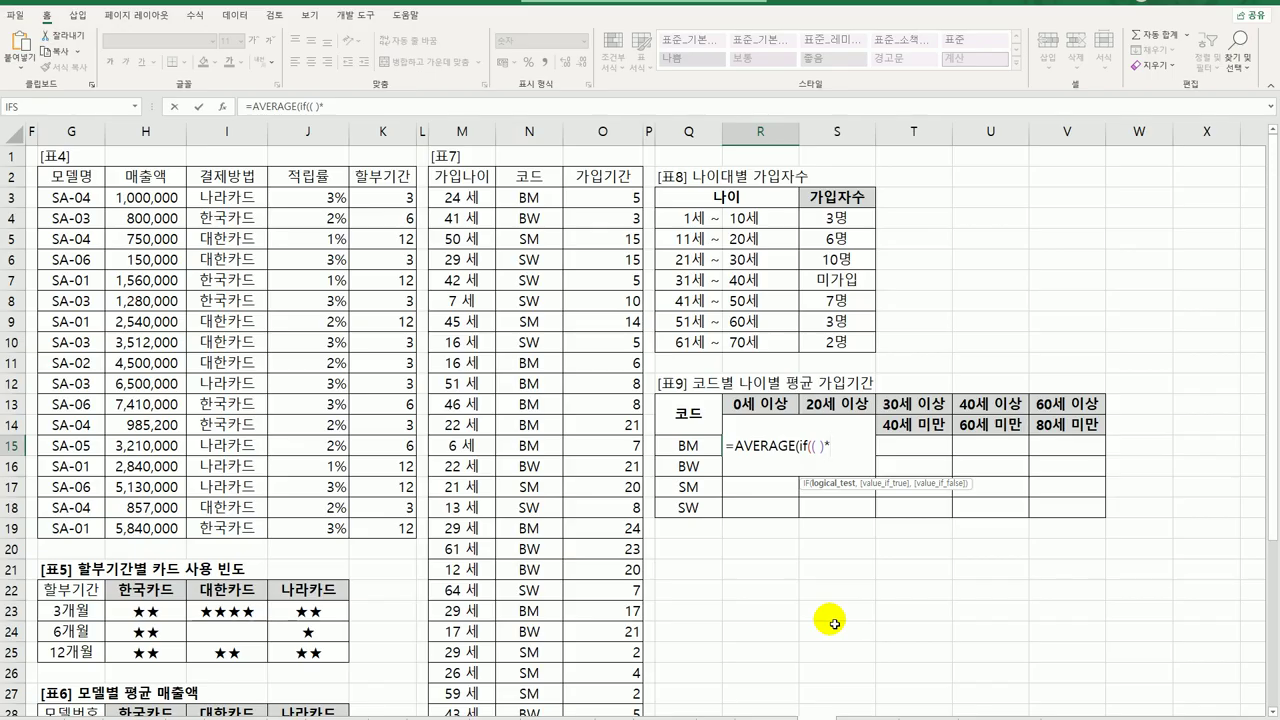
pyautogui.write('( ) * ()')
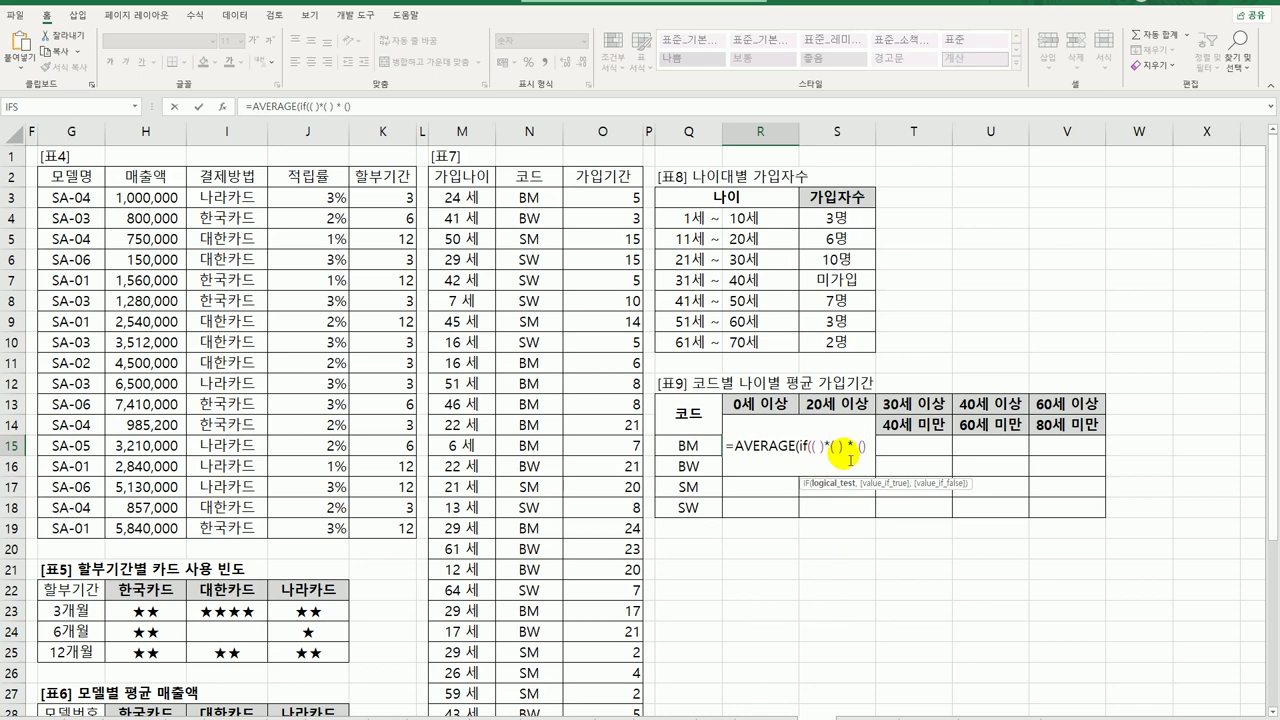
pyautogui.click(844, 448)
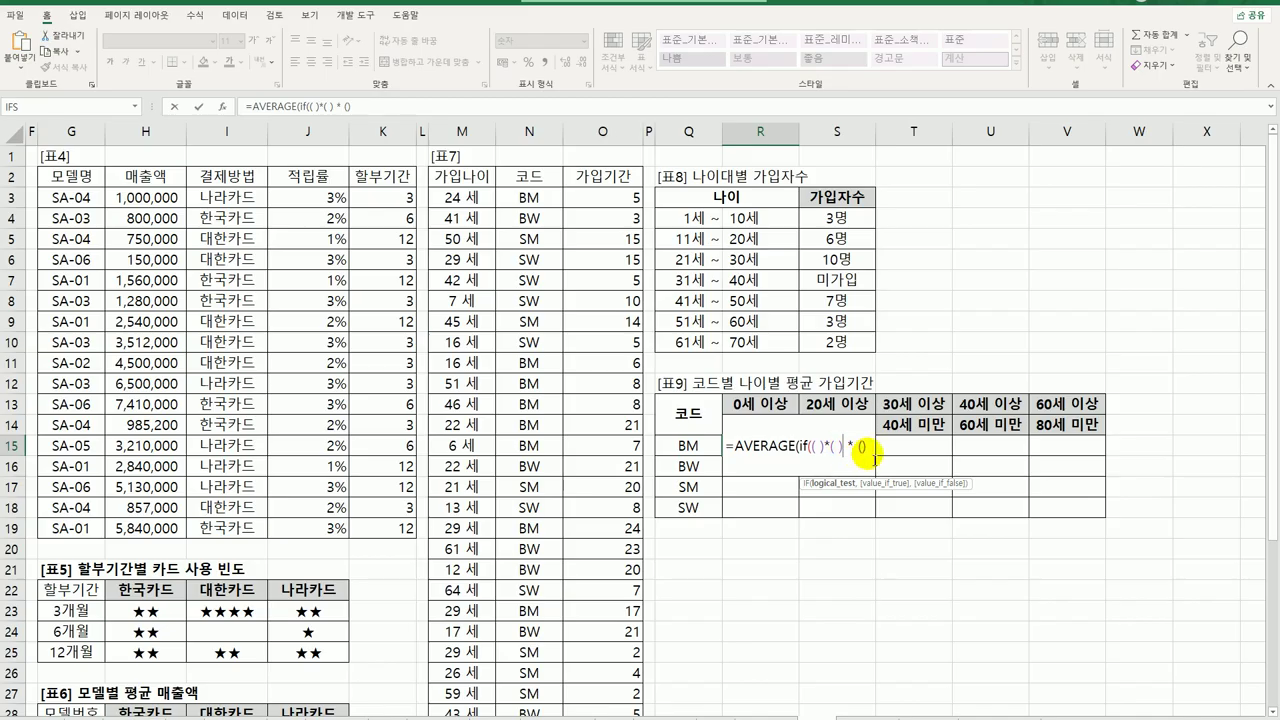
pyautogui.press('Delete')
pyautogui.press('Right')
pyautogui.press('Delete')
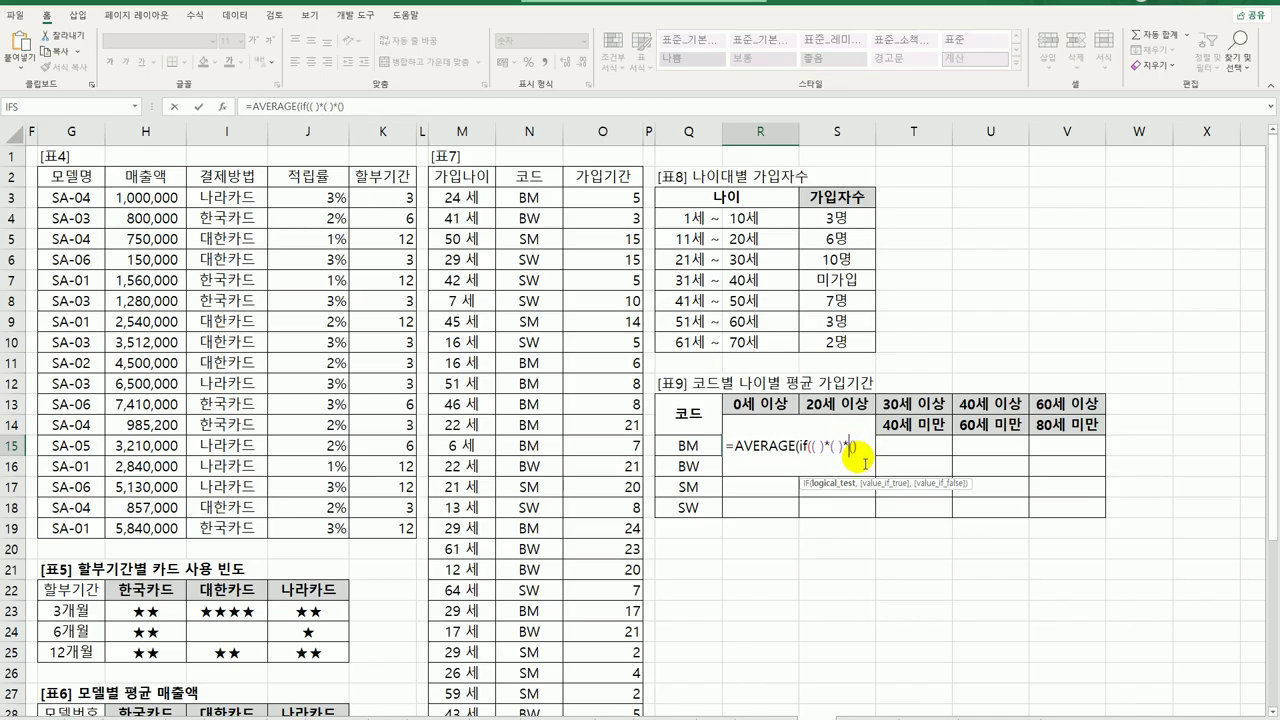
pyautogui.press('Right')
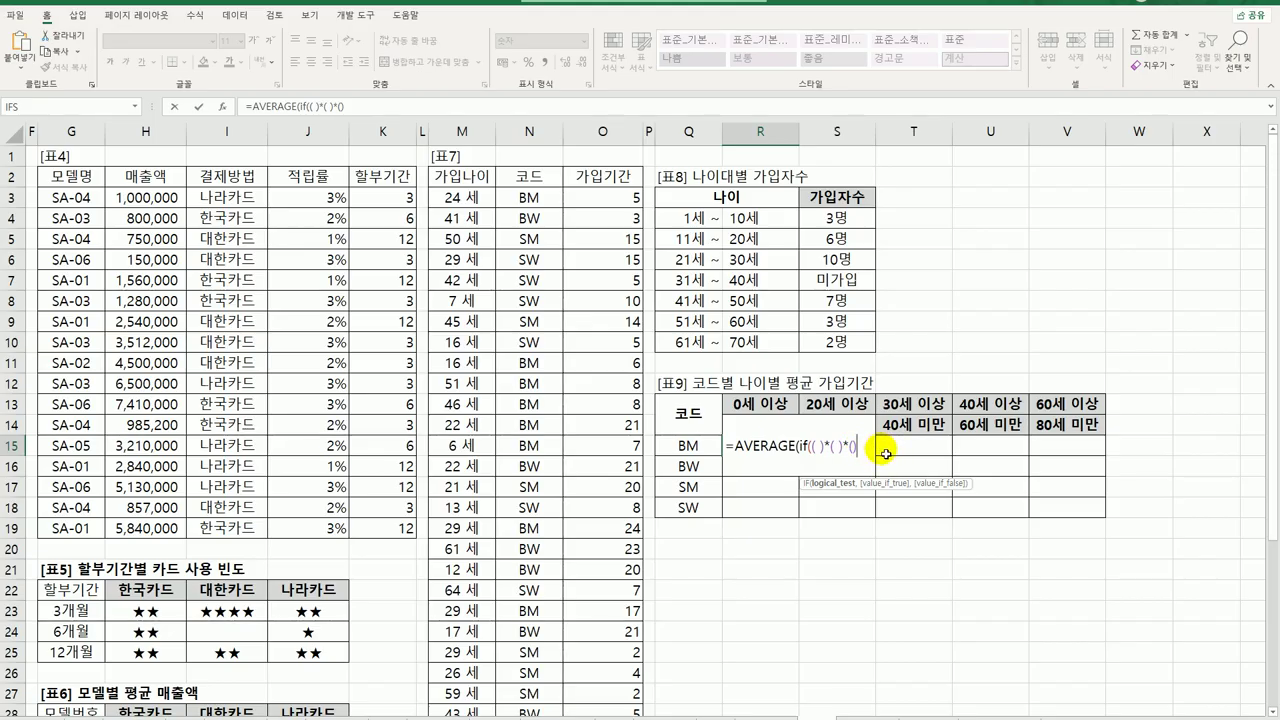
# - Set the IF function's true value to the absolute range $O$3:$O$33 and close both the IF and AVERAGE functions
pyautogui.write(',')
pyautogui.moveTo(612, 198); pyautogui.dragTo(614, 591)
pyautogui.press('F4')
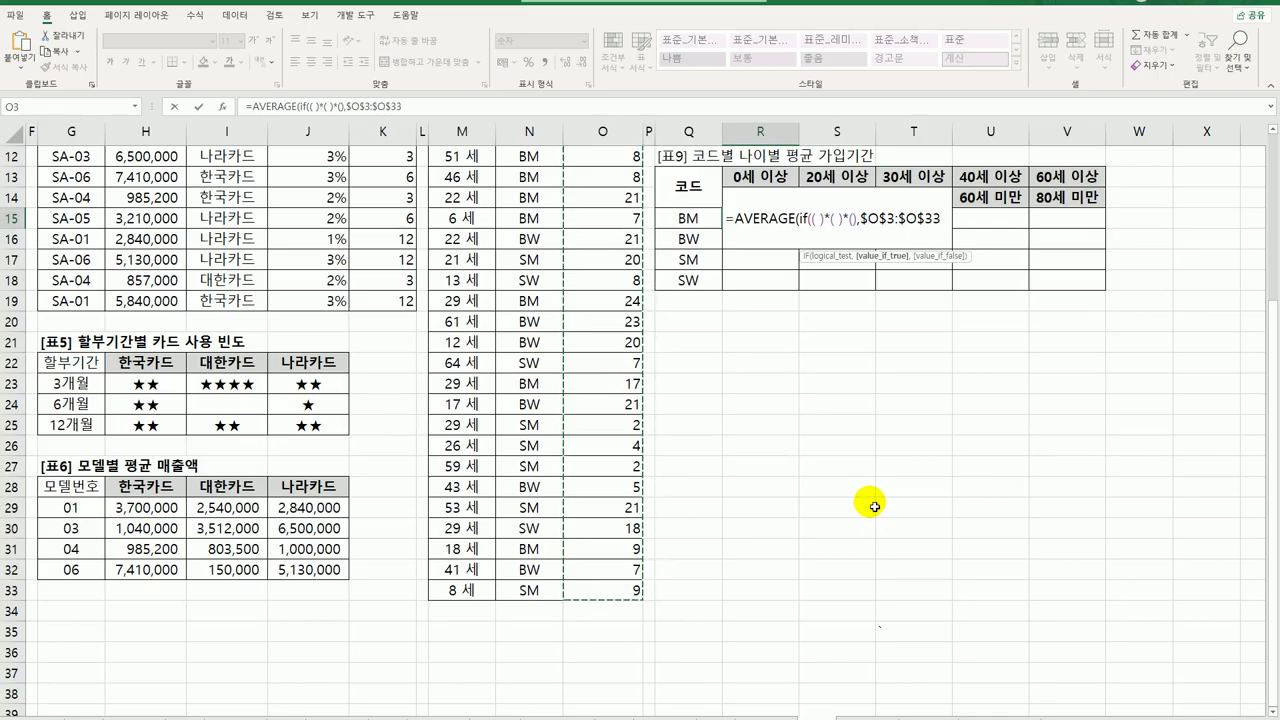
pyautogui.write(')')
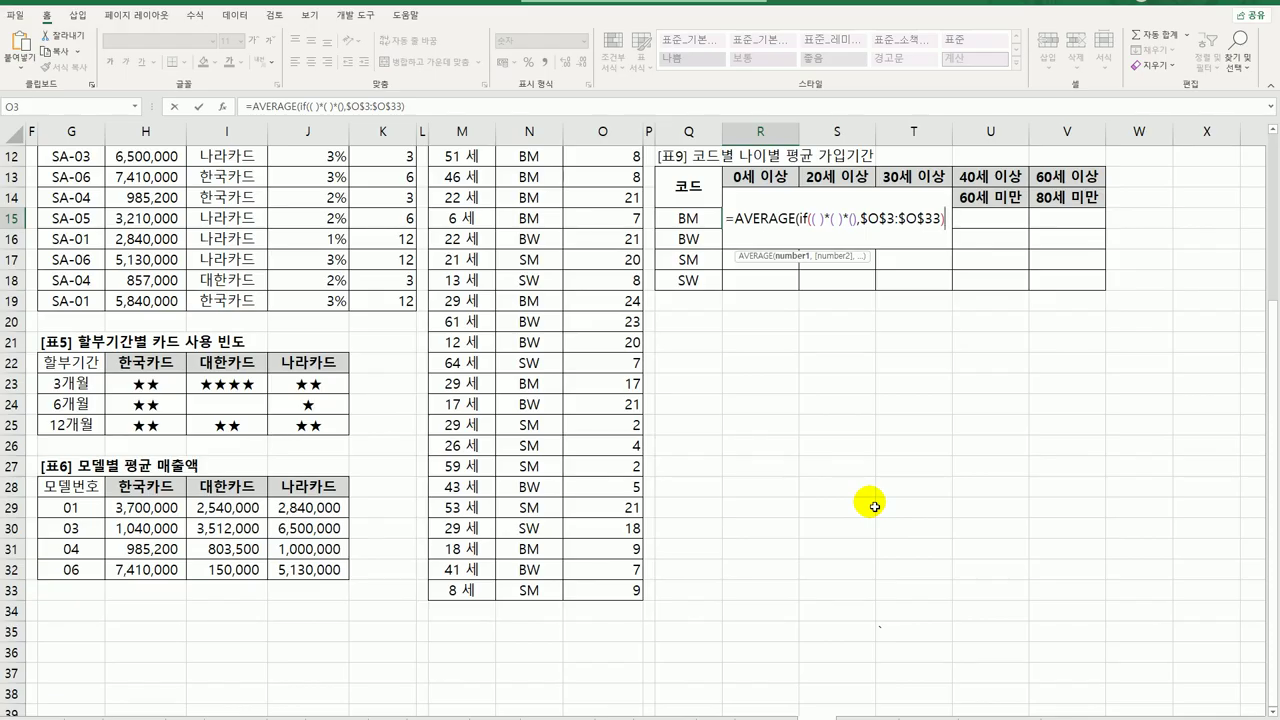
pyautogui.write(')')
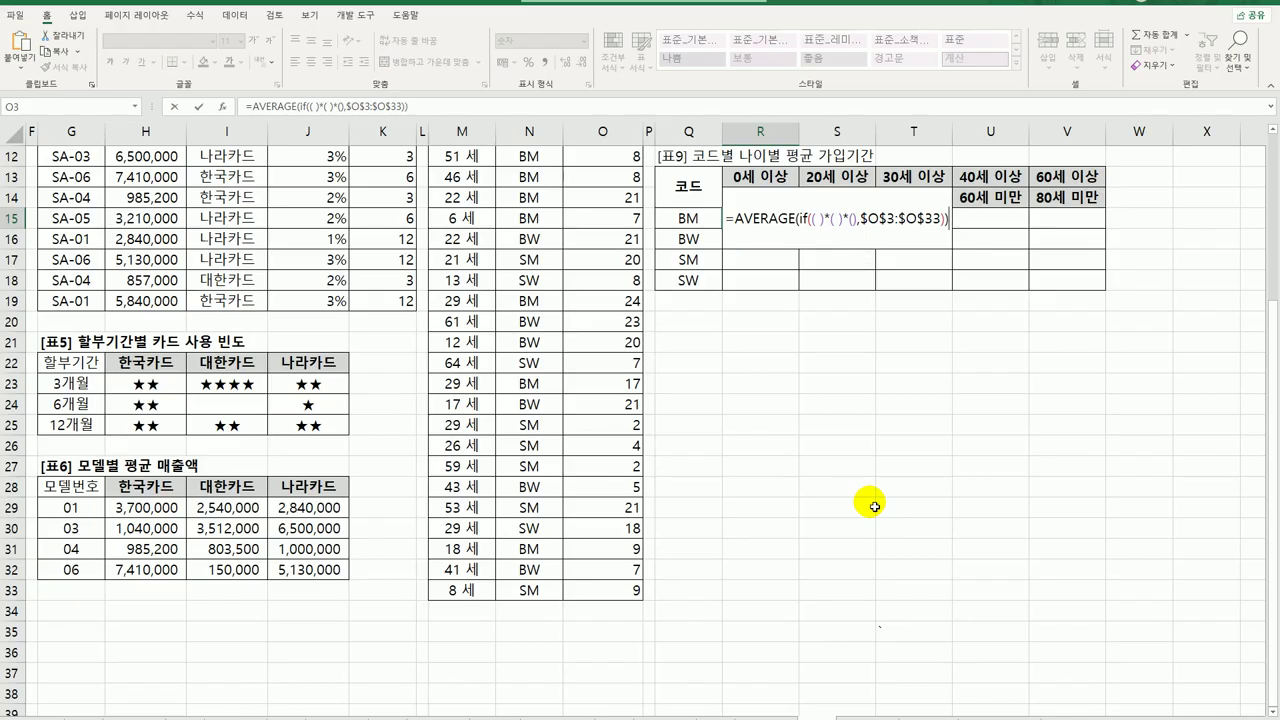
# - Fill the first bracketed condition with $N$3:$N$33=$Q15 to match the code, removing the extra space before its closing bracket
pyautogui.click(812, 218)
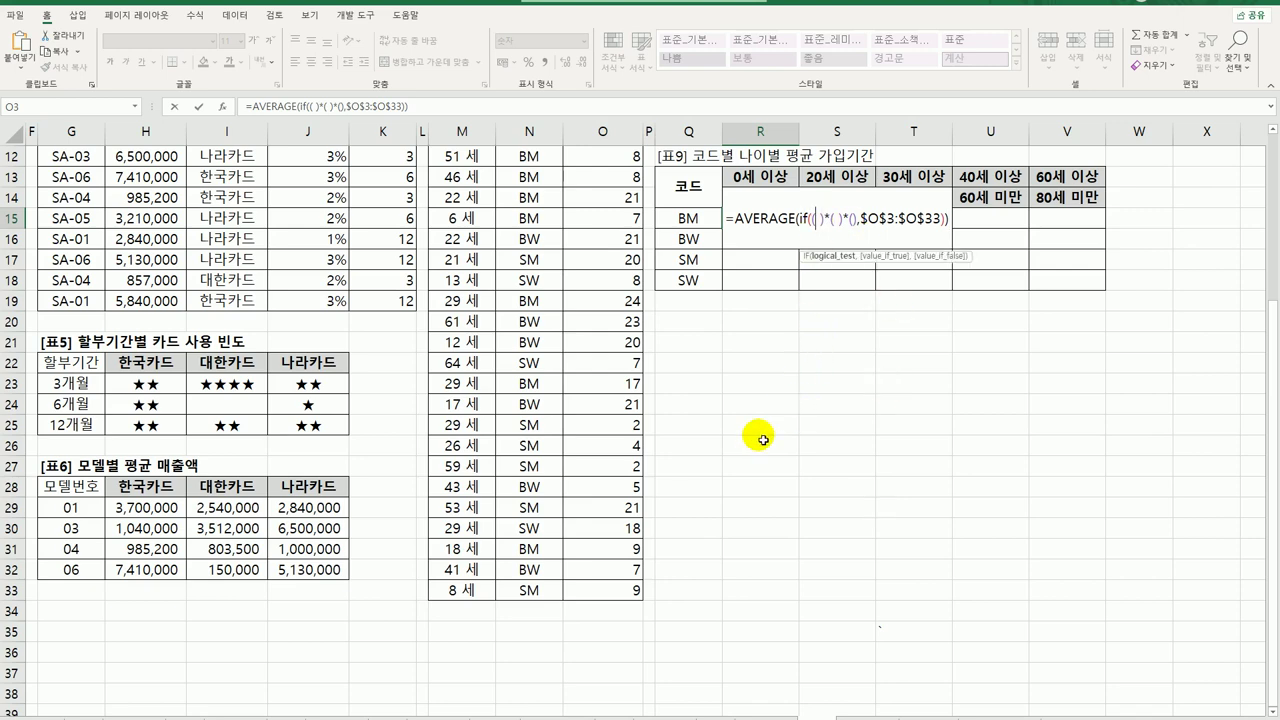
pyautogui.scroll(2, 691, 480)
pyautogui.scroll(3, 691, 480)
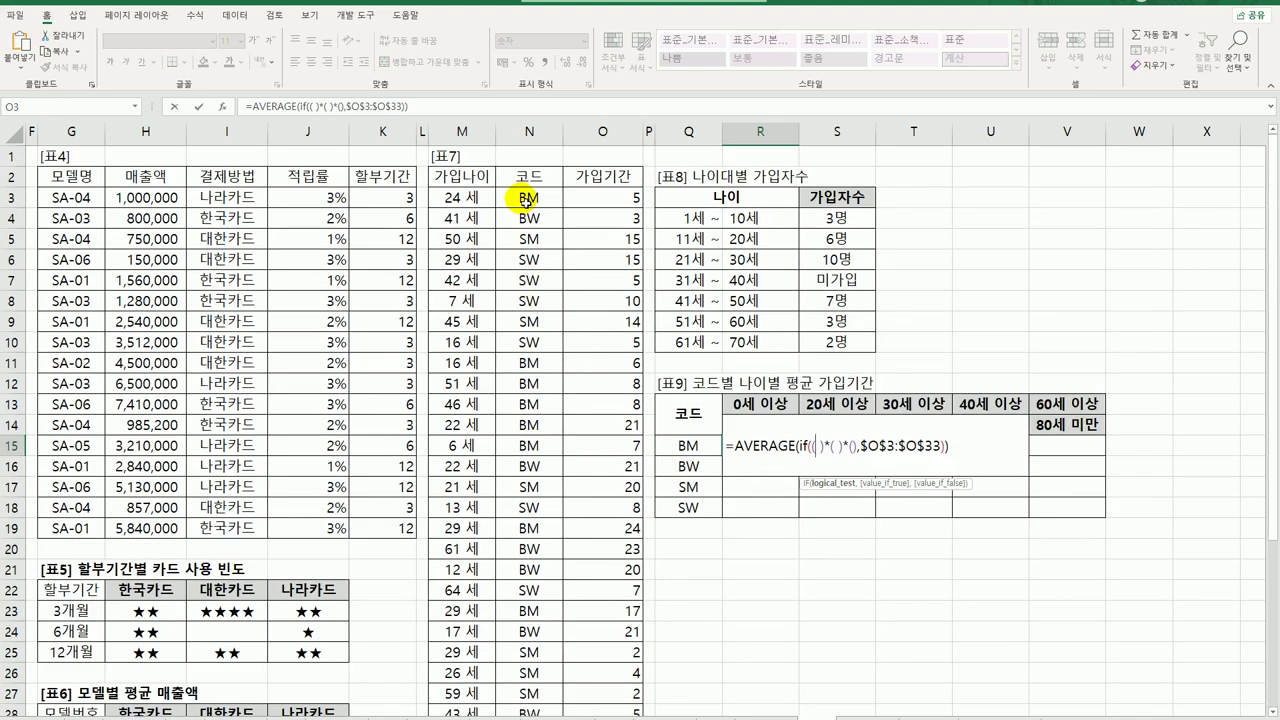
pyautogui.moveTo(528, 197); pyautogui.dragTo(553, 680)
pyautogui.press('F4')
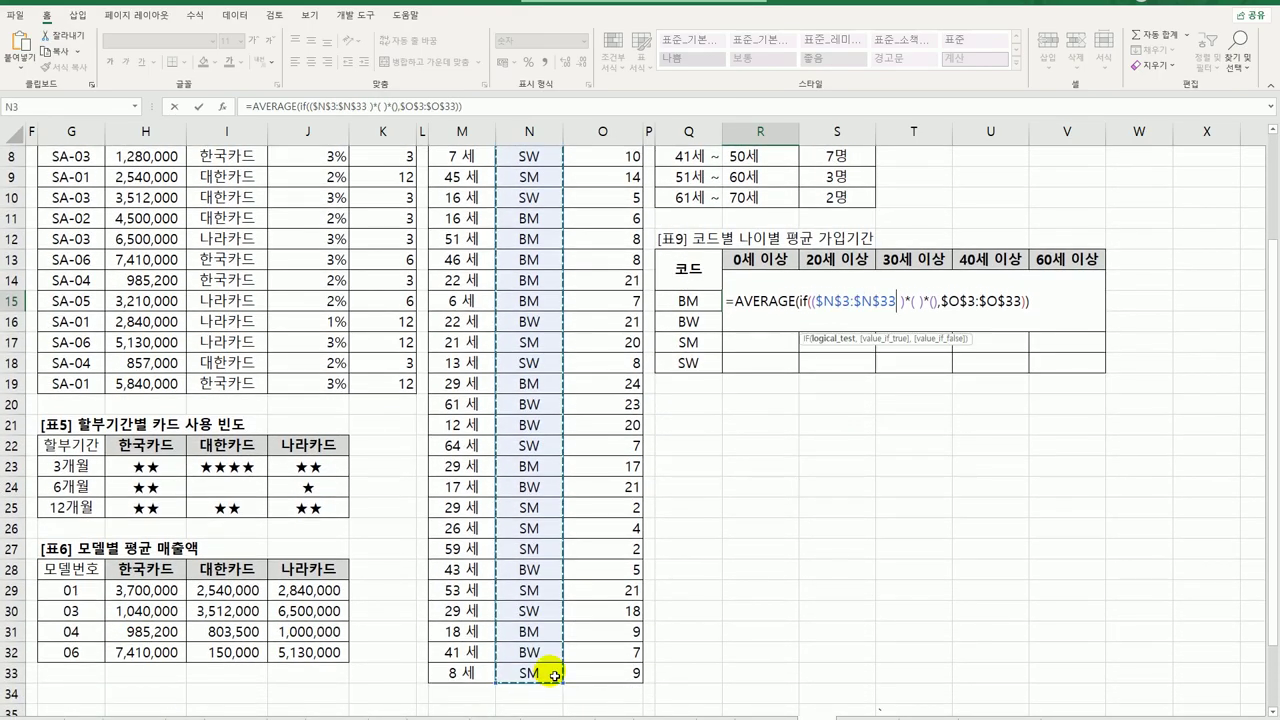
pyautogui.write('=')
pyautogui.click(688, 300)
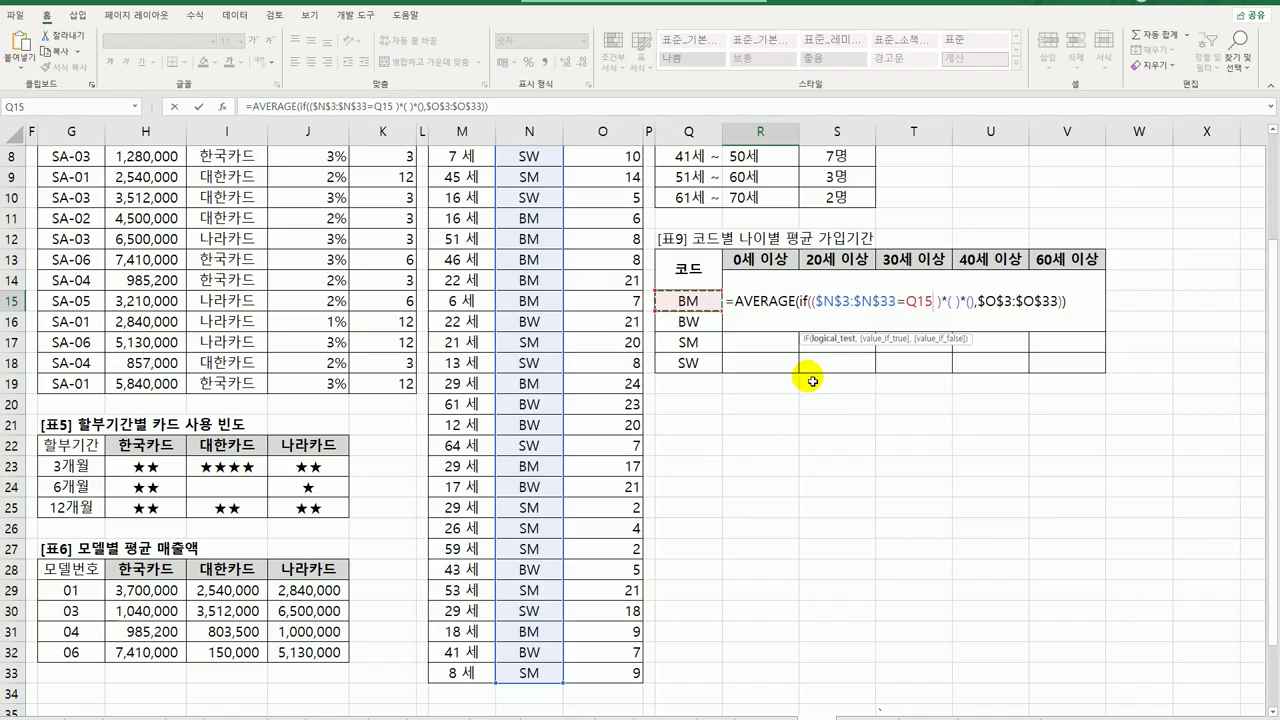
pyautogui.press('F4')
pyautogui.press('F4')
pyautogui.press('F4')
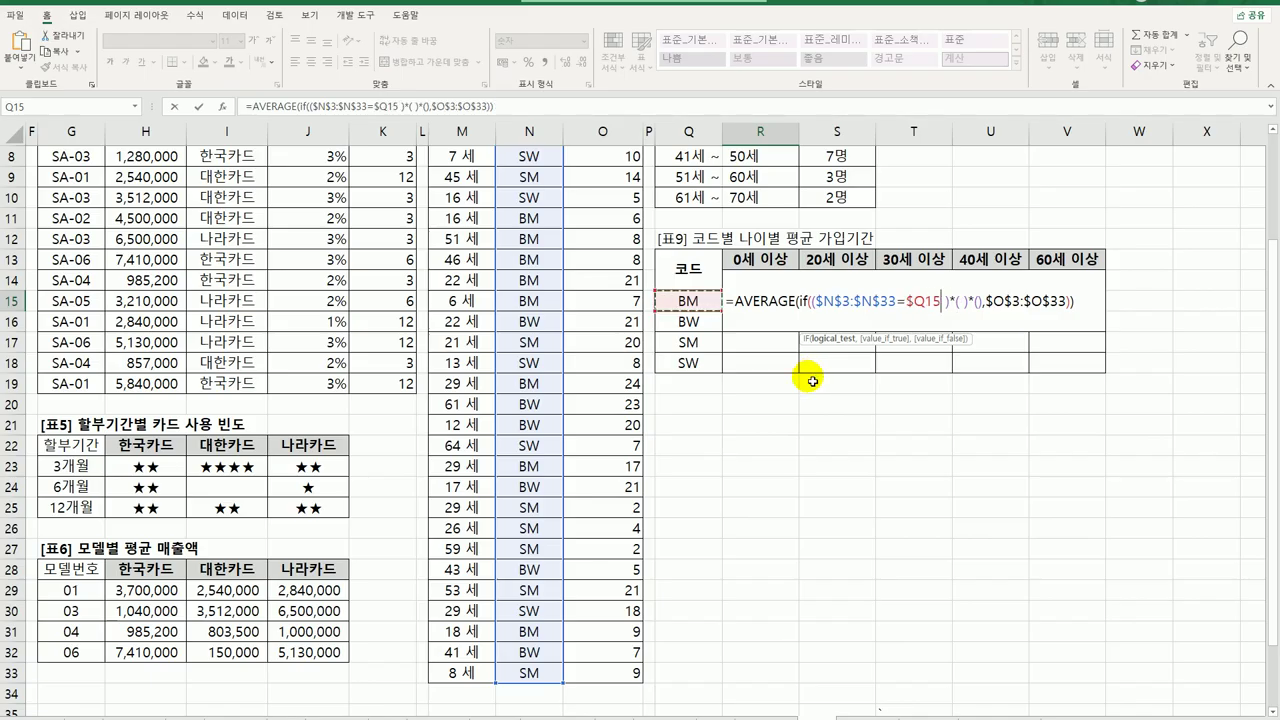
pyautogui.press('Delete')
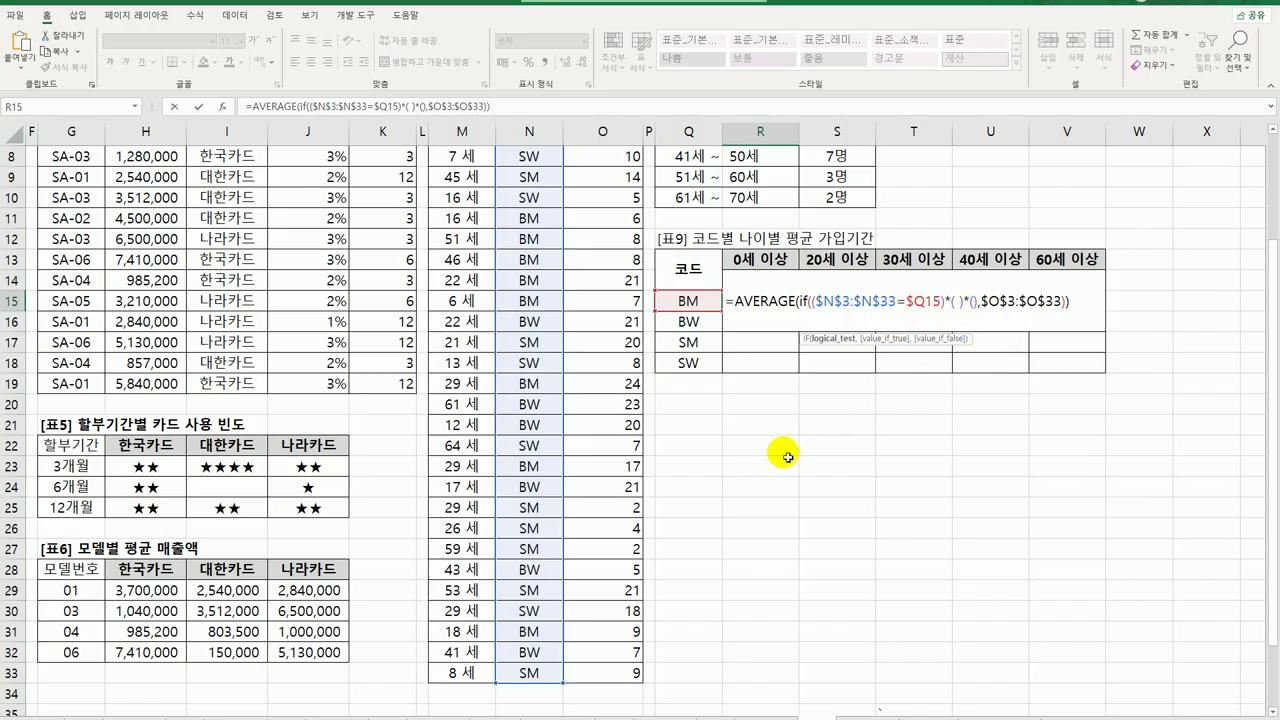
# - Fill the second bracketed condition with $M$3:$M$33>=R$13 for the lower age limit, removing the extra space
pyautogui.scroll(3, 743, 466)
pyautogui.moveTo(470, 198); pyautogui.dragTo(489, 680)
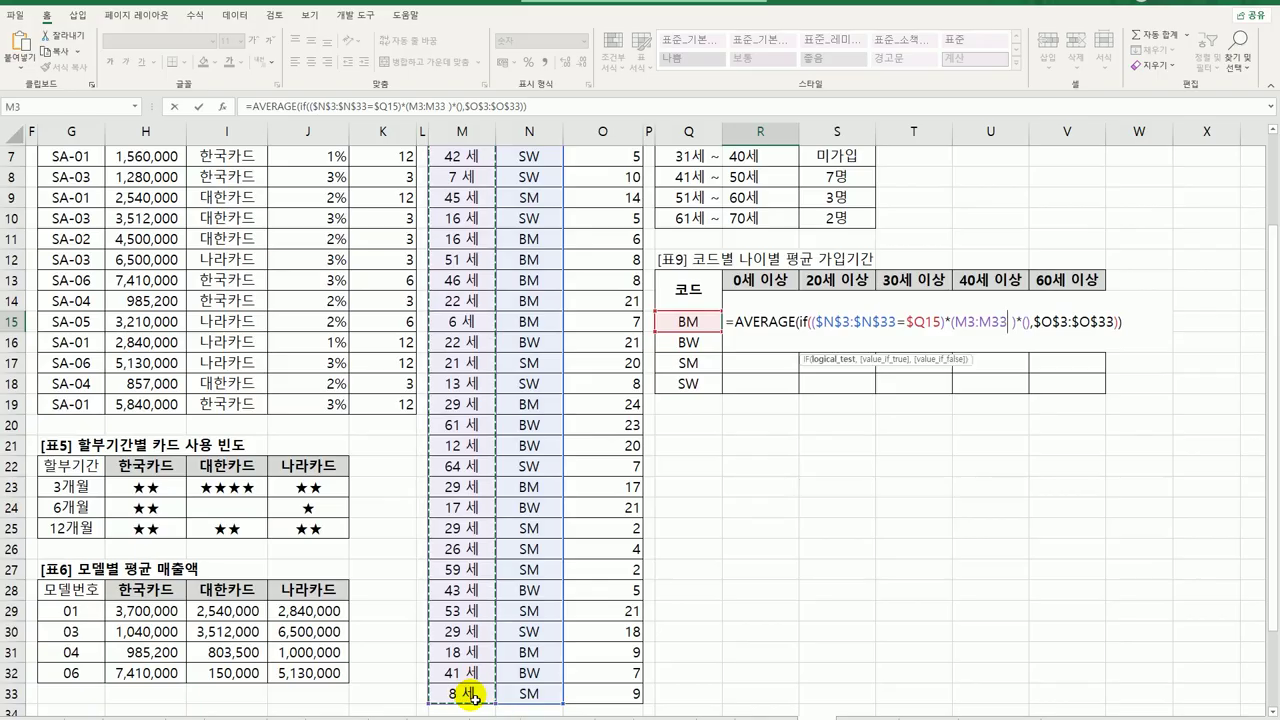
pyautogui.press('F4')
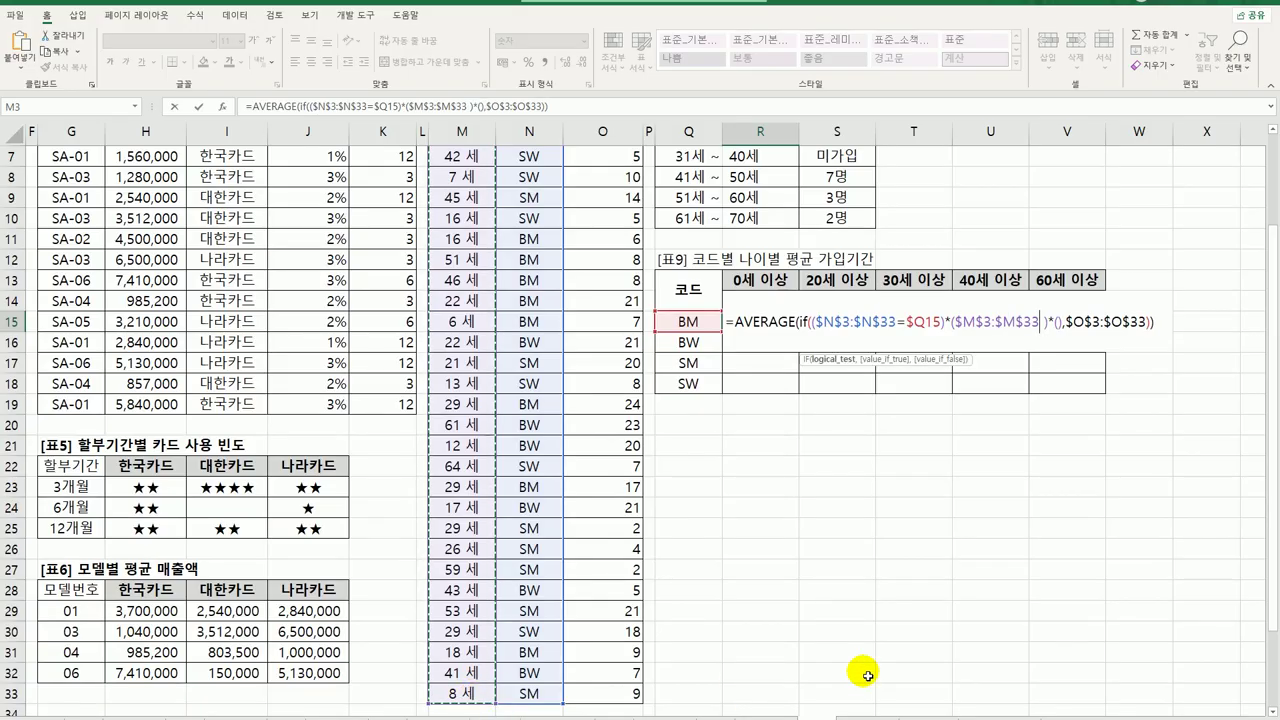
pyautogui.write('>=')
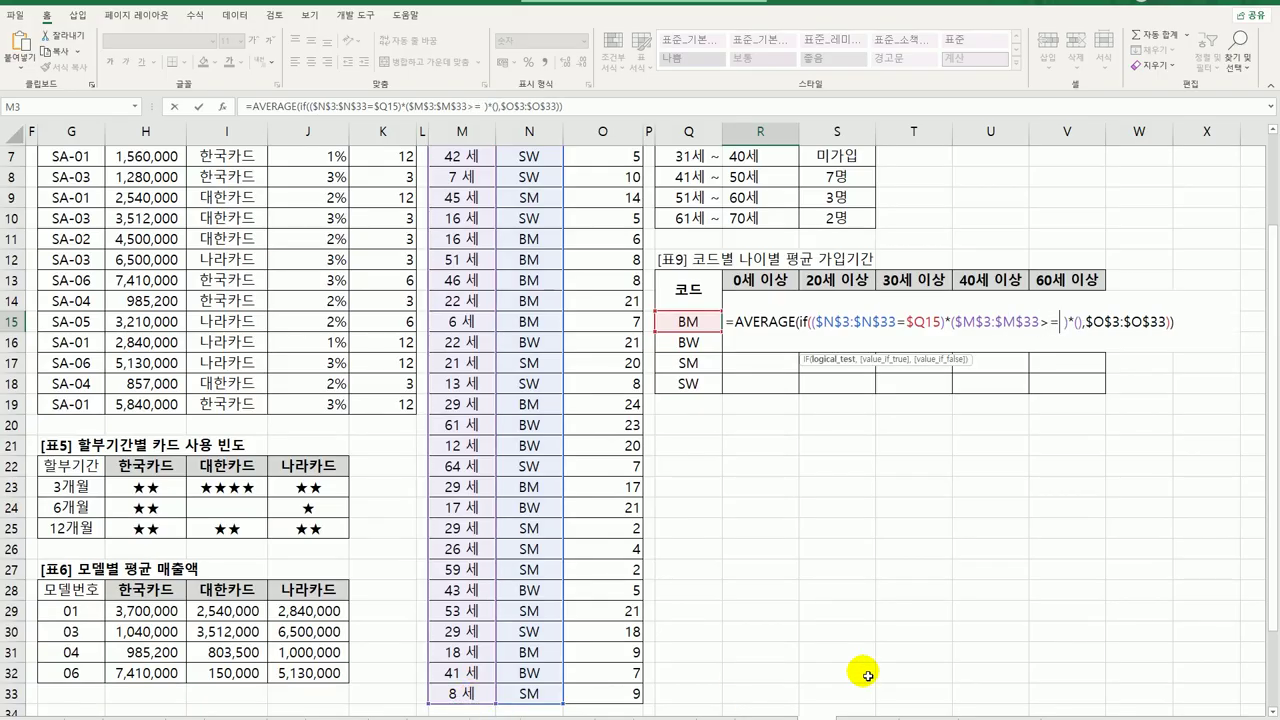
pyautogui.click(763, 283)
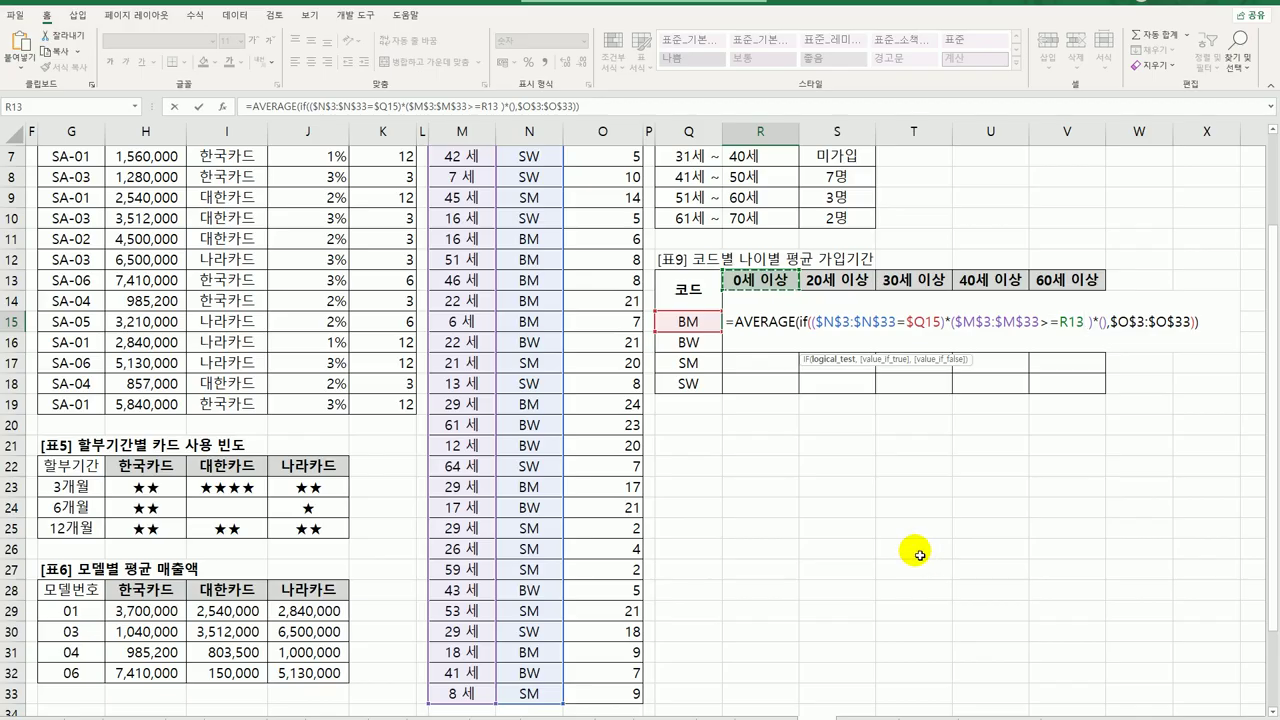
pyautogui.press('F4')
pyautogui.press('F4')
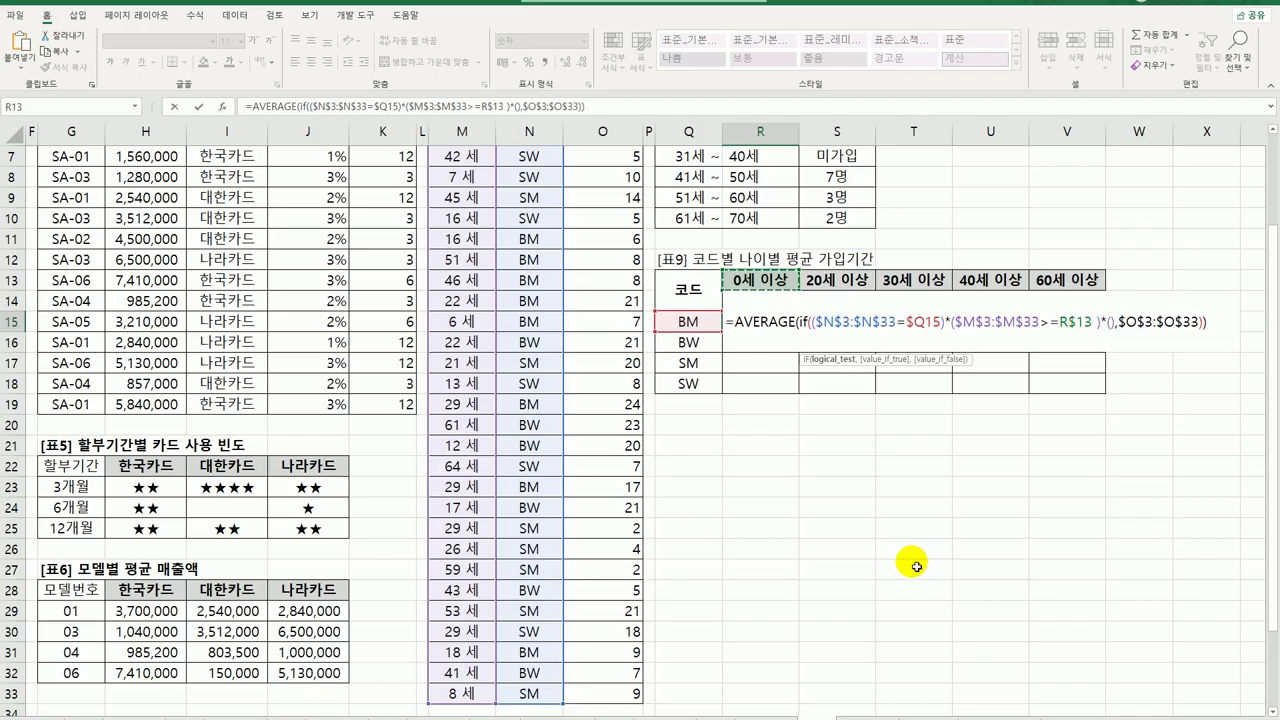
pyautogui.press('Delete')
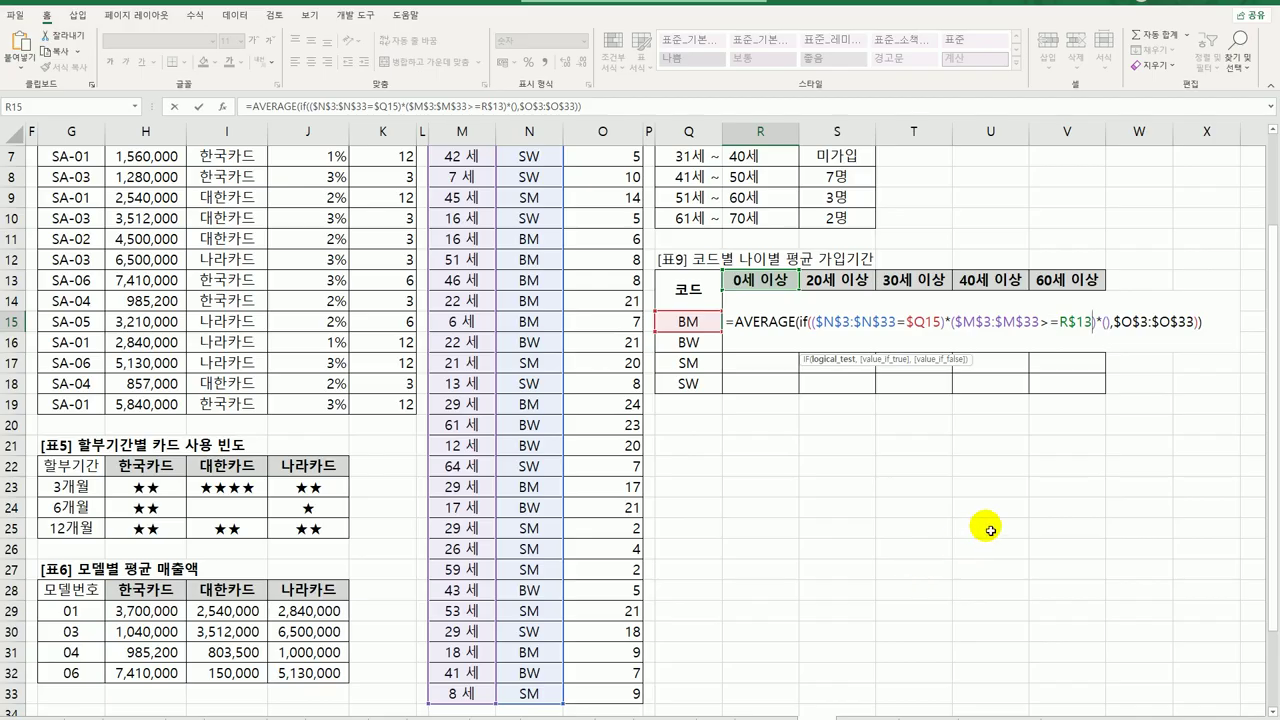
# - Fill the third bracketed condition with $M$3:$M$33<R$14 for the upper age limit
pyautogui.click(1104, 322)
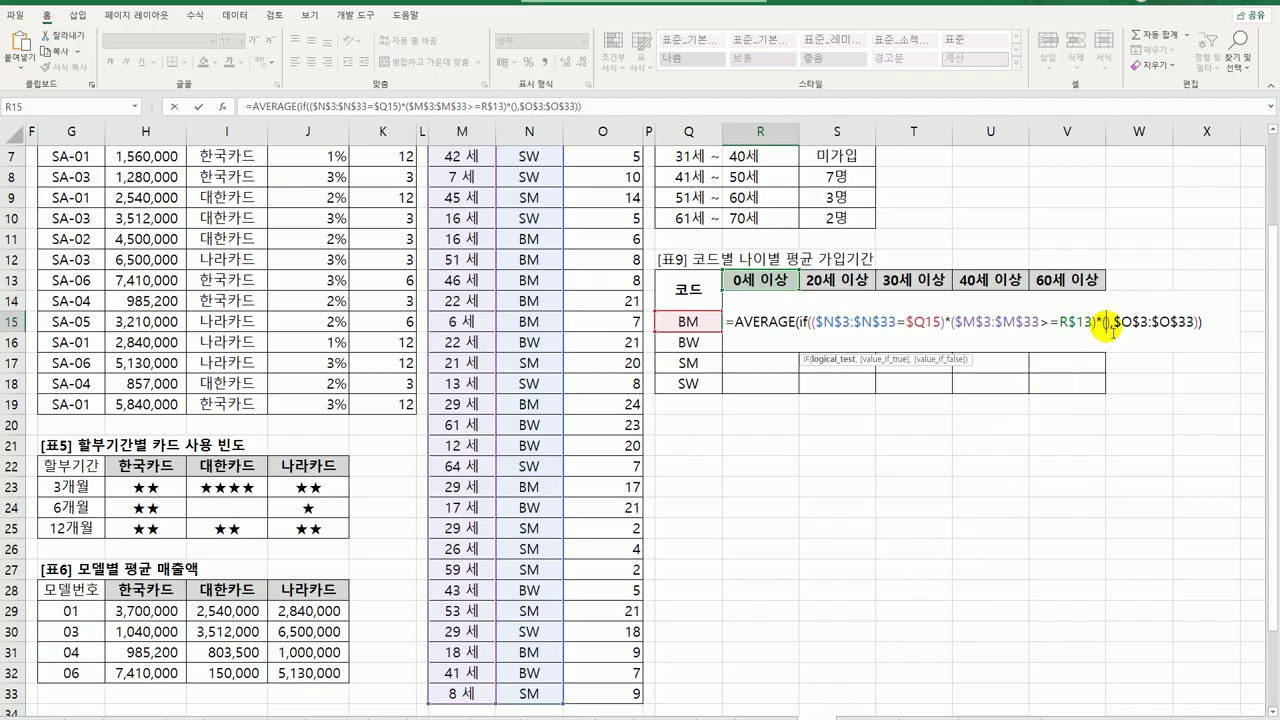
pyautogui.scroll(2, 466, 366)
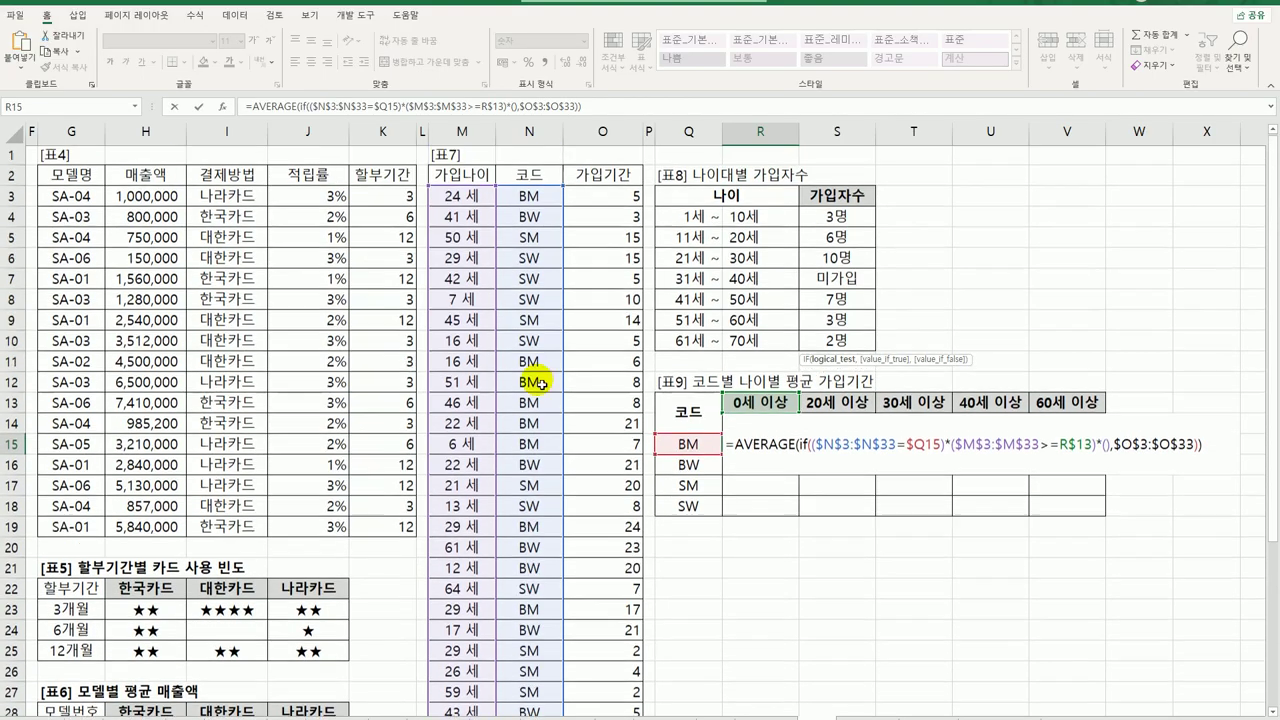
pyautogui.moveTo(503, 194); pyautogui.dragTo(475, 680)
pyautogui.press('F4')
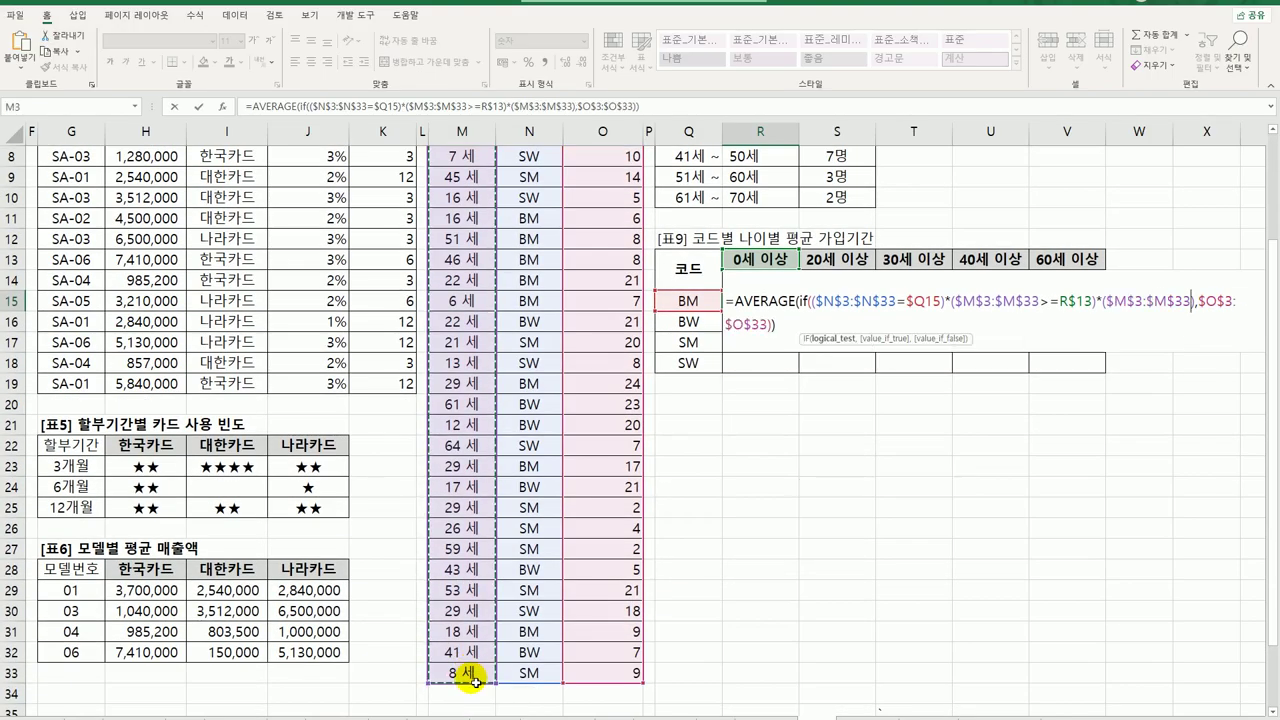
pyautogui.press('Delete')
pyautogui.write('<')
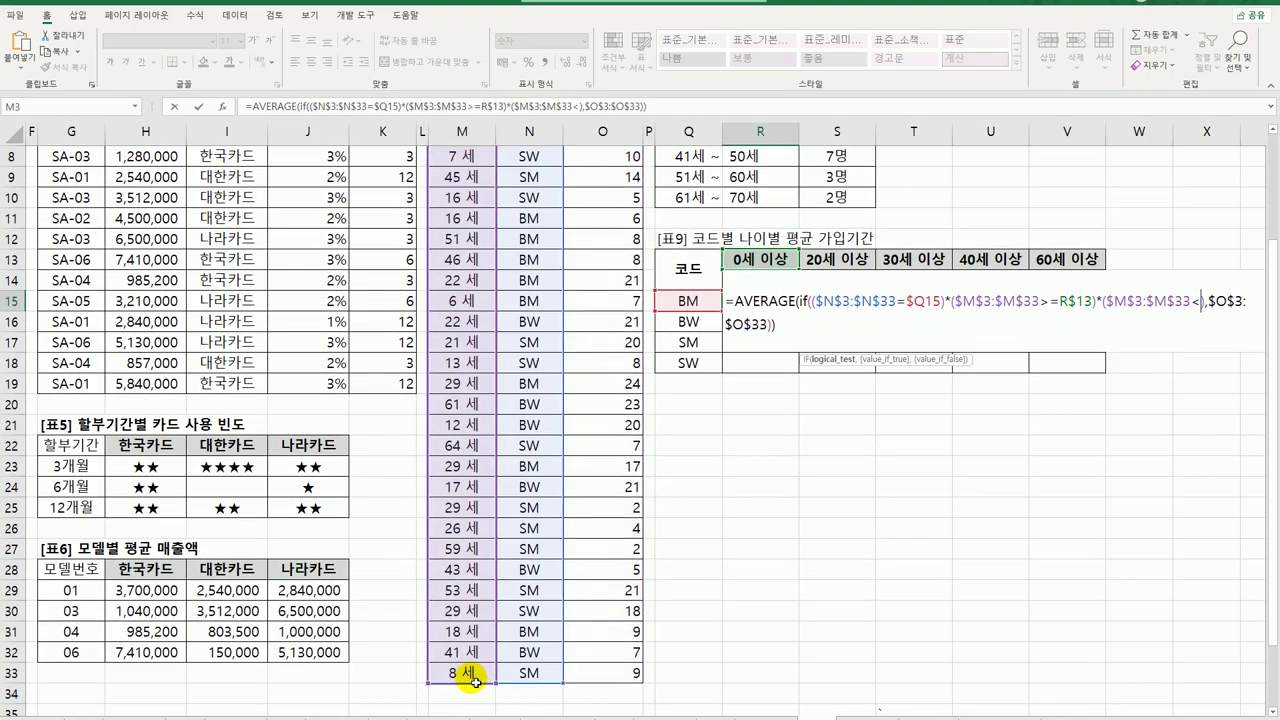
pyautogui.click(758, 263)
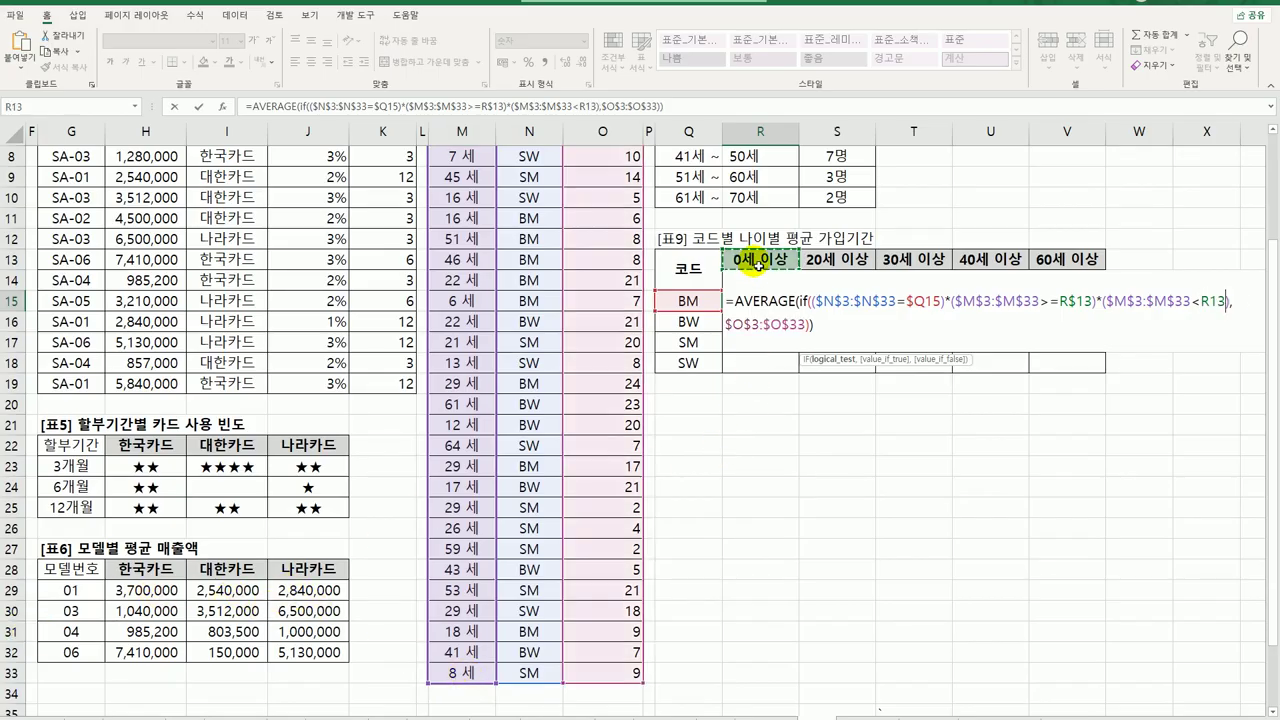
pyautogui.press('BackSpace')
pyautogui.write('4')
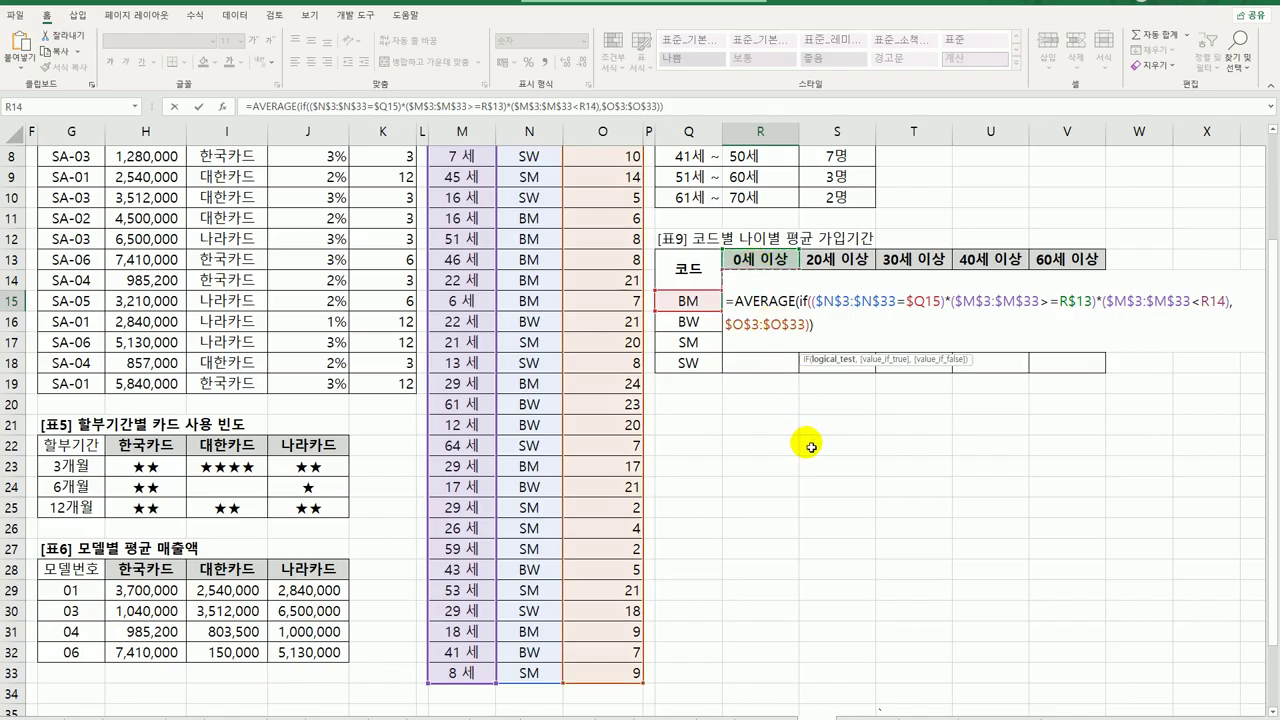
pyautogui.press('F4')
pyautogui.press('F4')
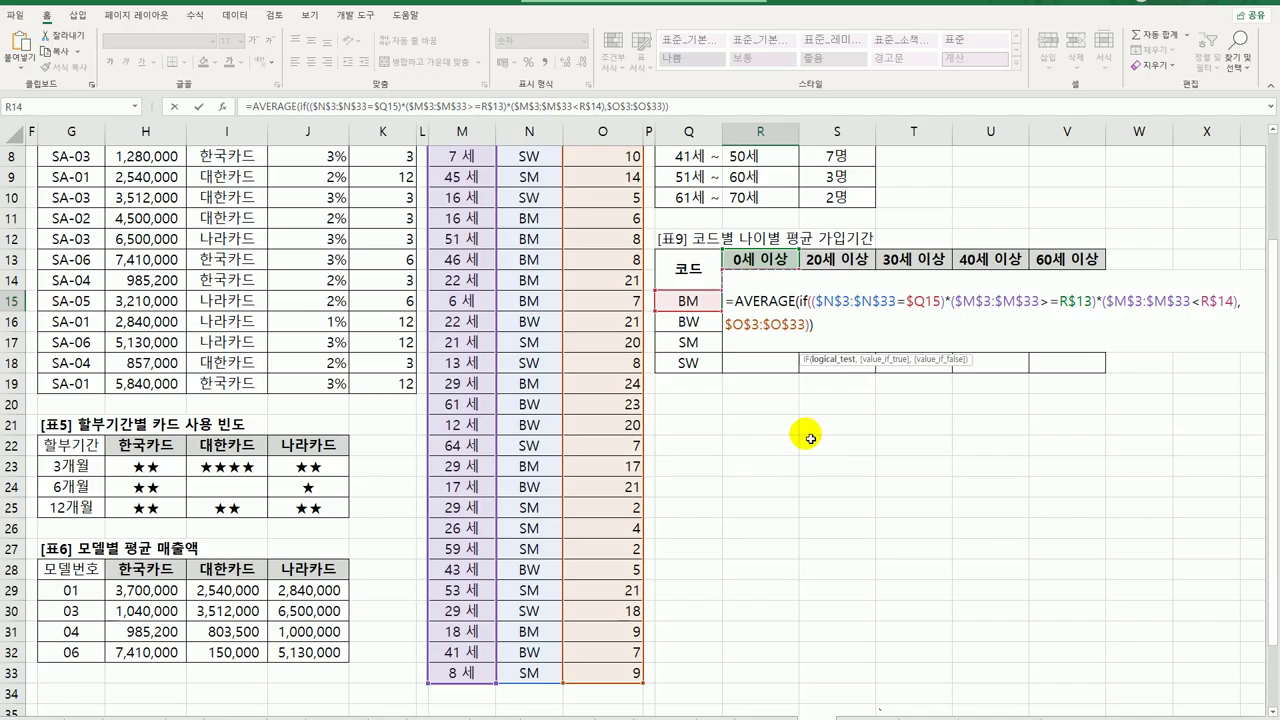
# - Enter the R15 formula as an array formula and fill it across R15:V18 of table 9
pyautogui.hotkey('ctrl', 'shift', 'Return')
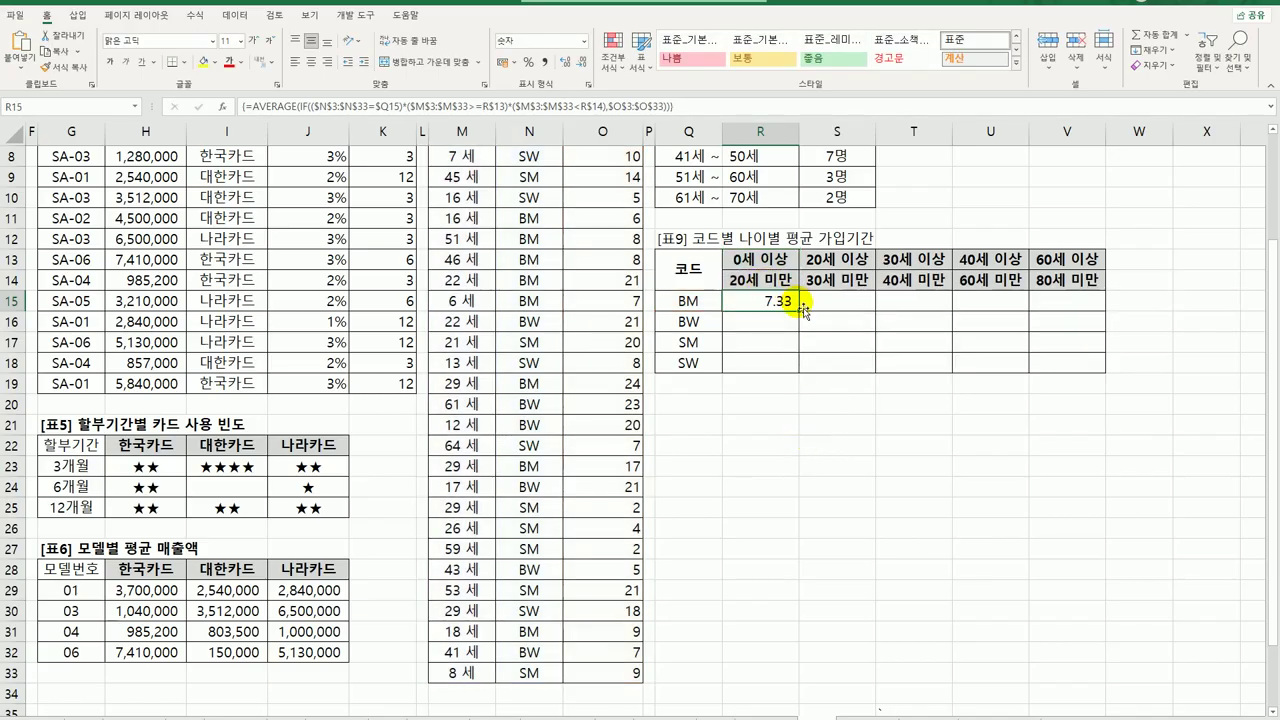
pyautogui.moveTo(803, 313); pyautogui.dragTo(1090, 392)
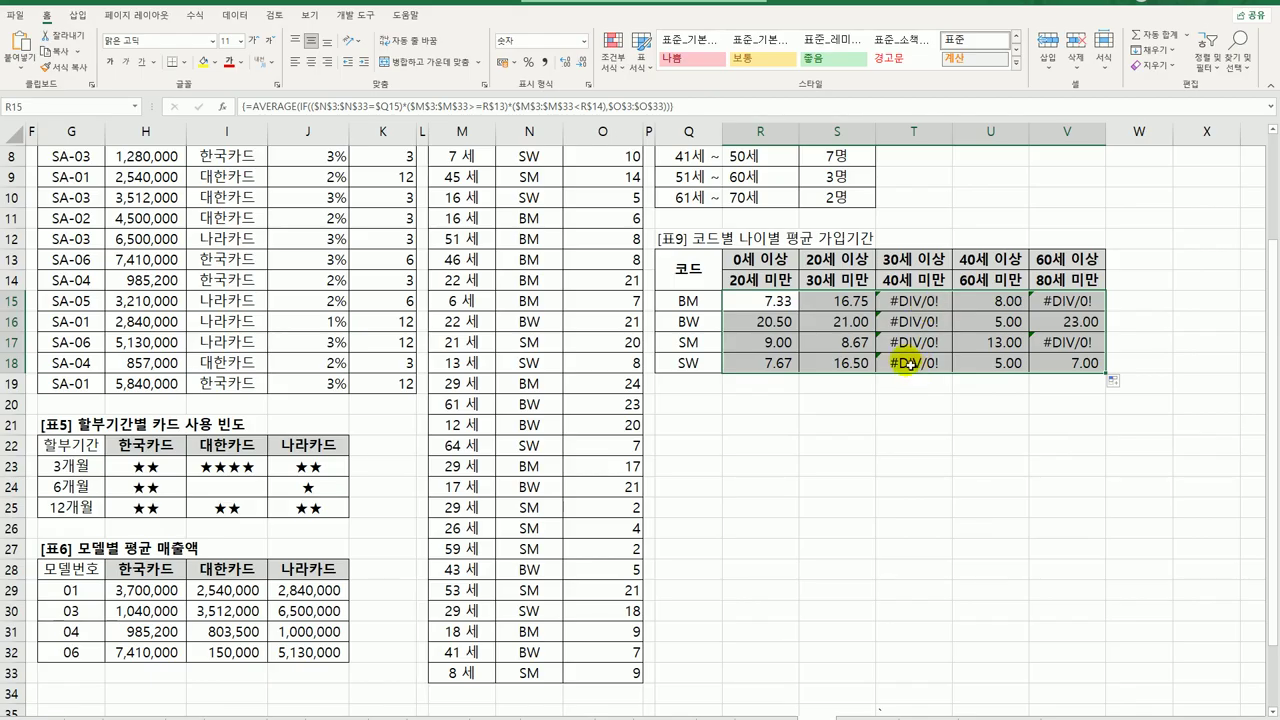
# - Wrap the R15 formula in IFERROR with "" as the error value, re-enter it as an array formula, and refill R15:V18
pyautogui.click(772, 304)
pyautogui.doubleClick(772, 304)
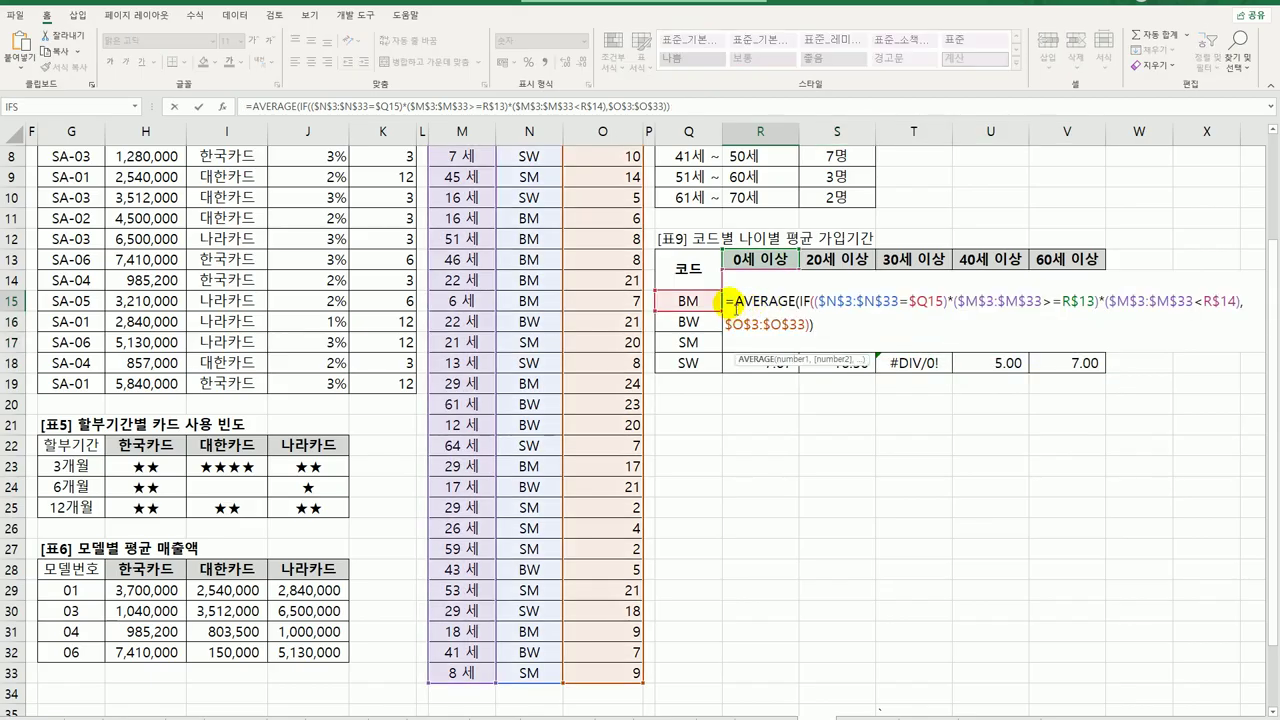
pyautogui.click(806, 300)
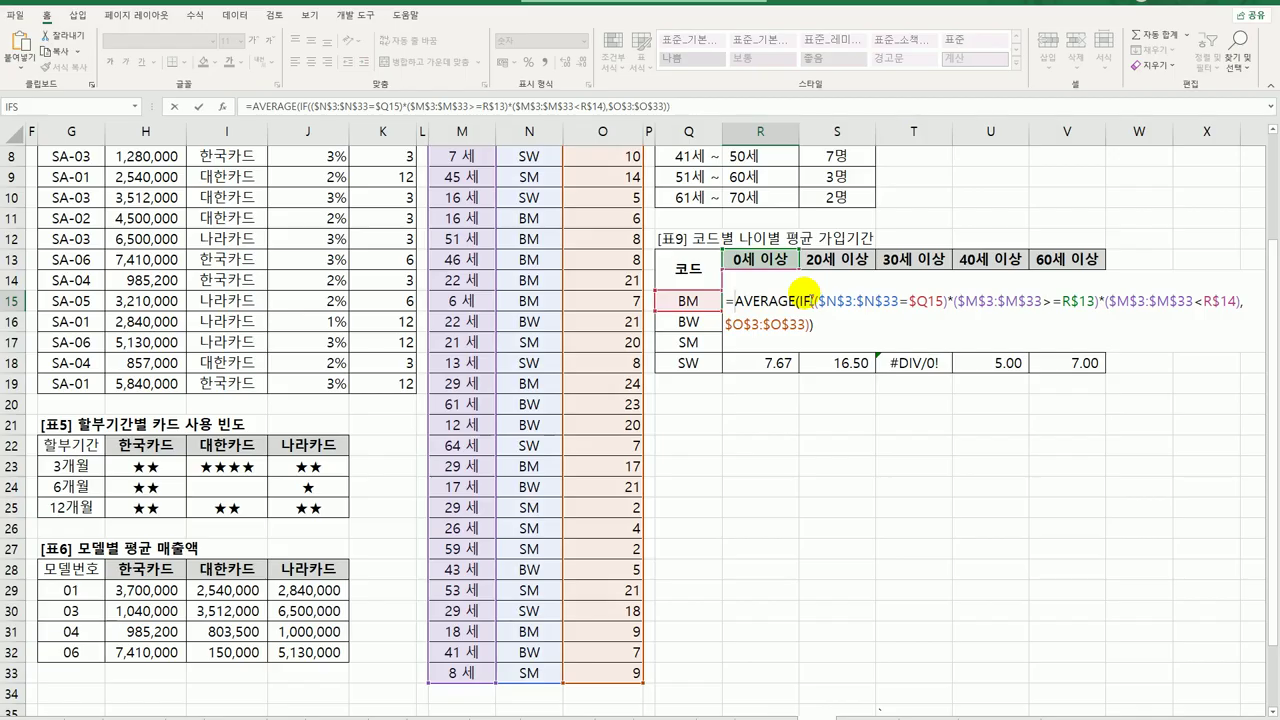
pyautogui.write('IFERROR(')
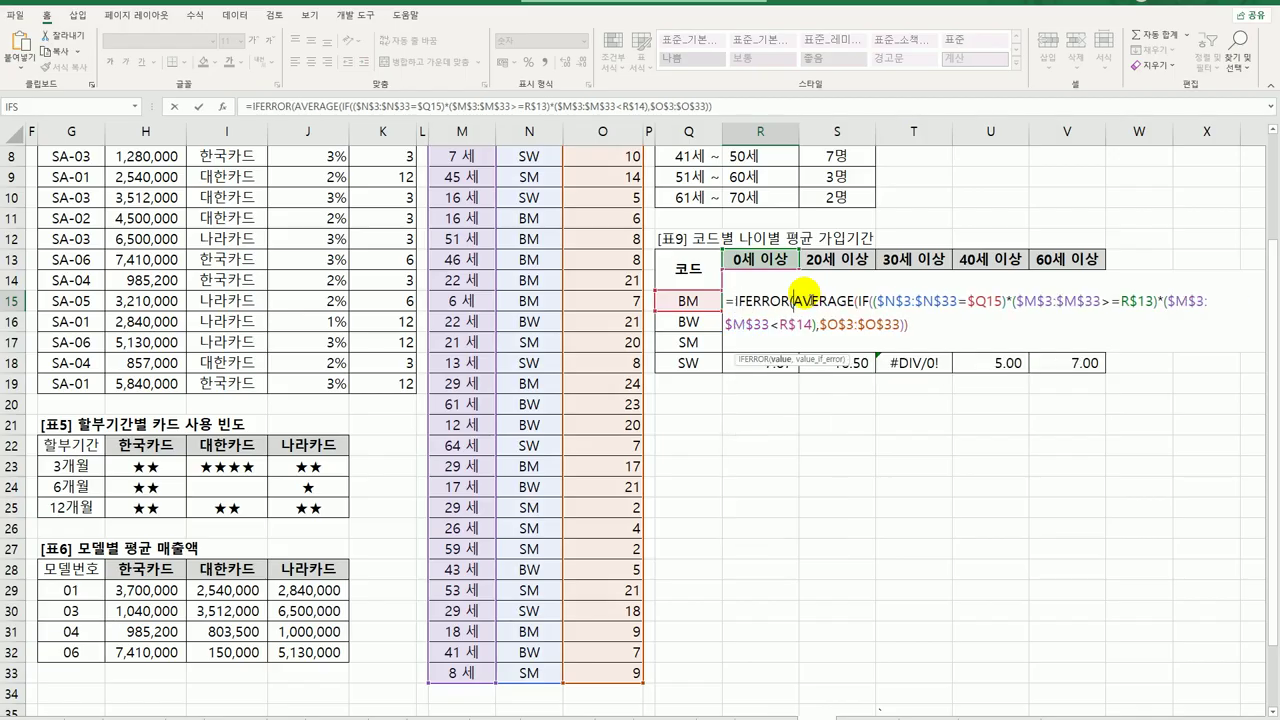
pyautogui.click(908, 325)
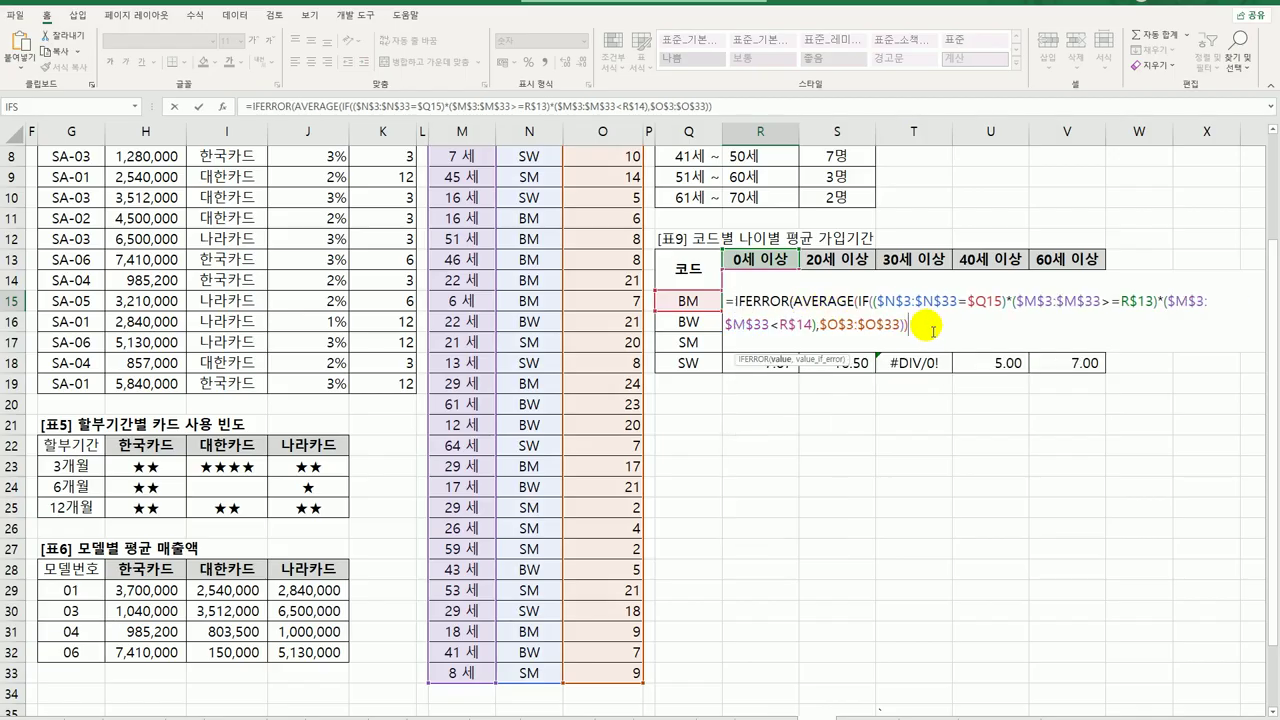
pyautogui.write(',"")')
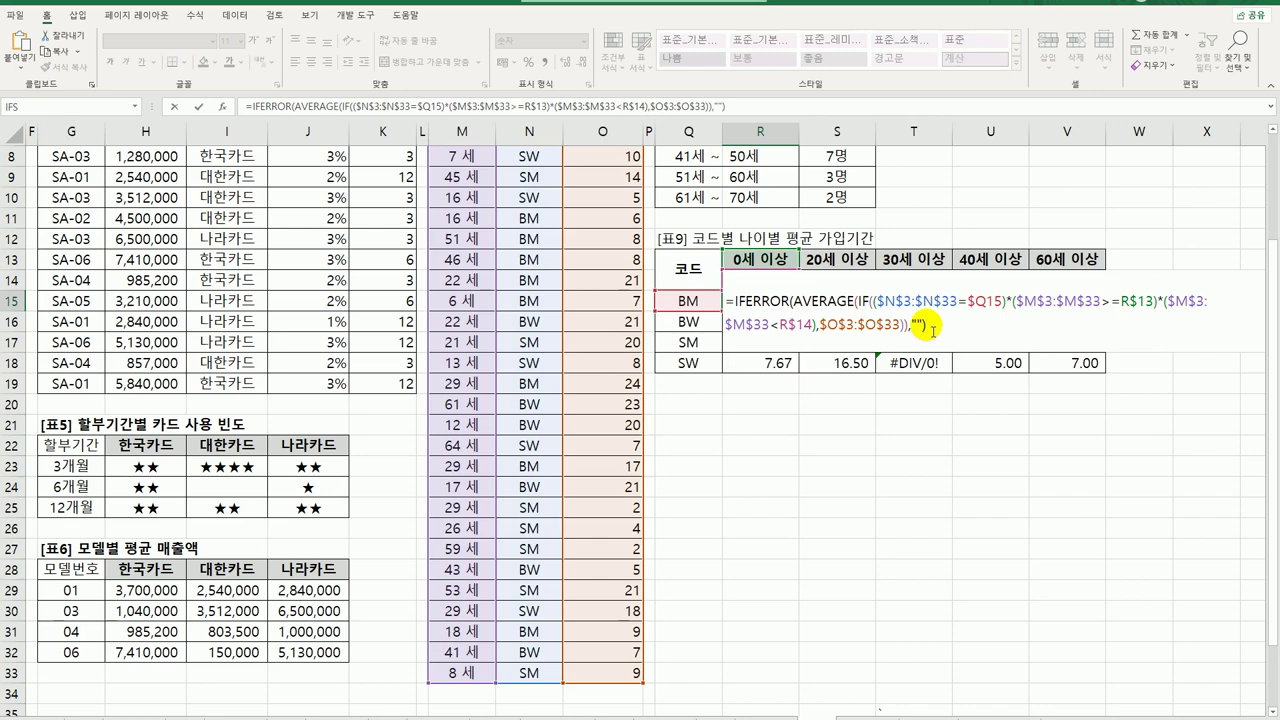
pyautogui.hotkey('ctrl', 'shift', 'Return')
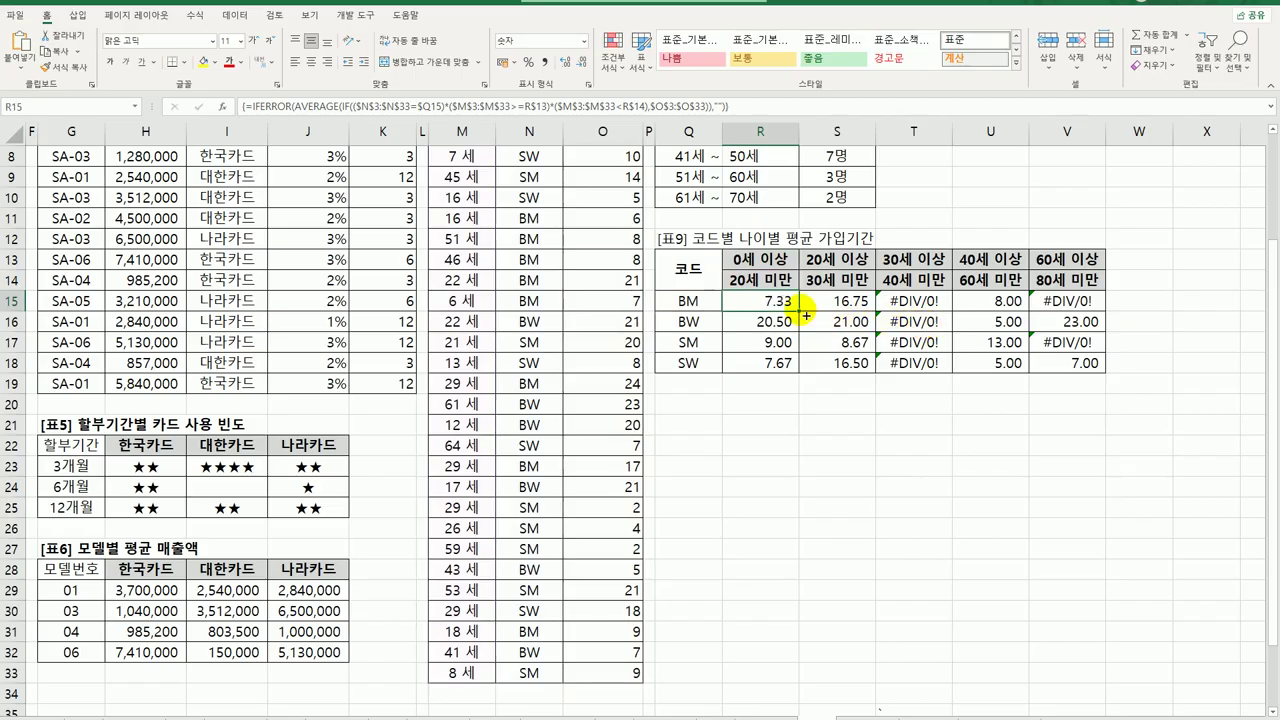
pyautogui.moveTo(806, 316)
pyautogui.mouseDown()
pyautogui.moveTo(806, 378)
pyautogui.moveTo(1080, 368)
pyautogui.mouseUp()
pyautogui.click(1085, 363)
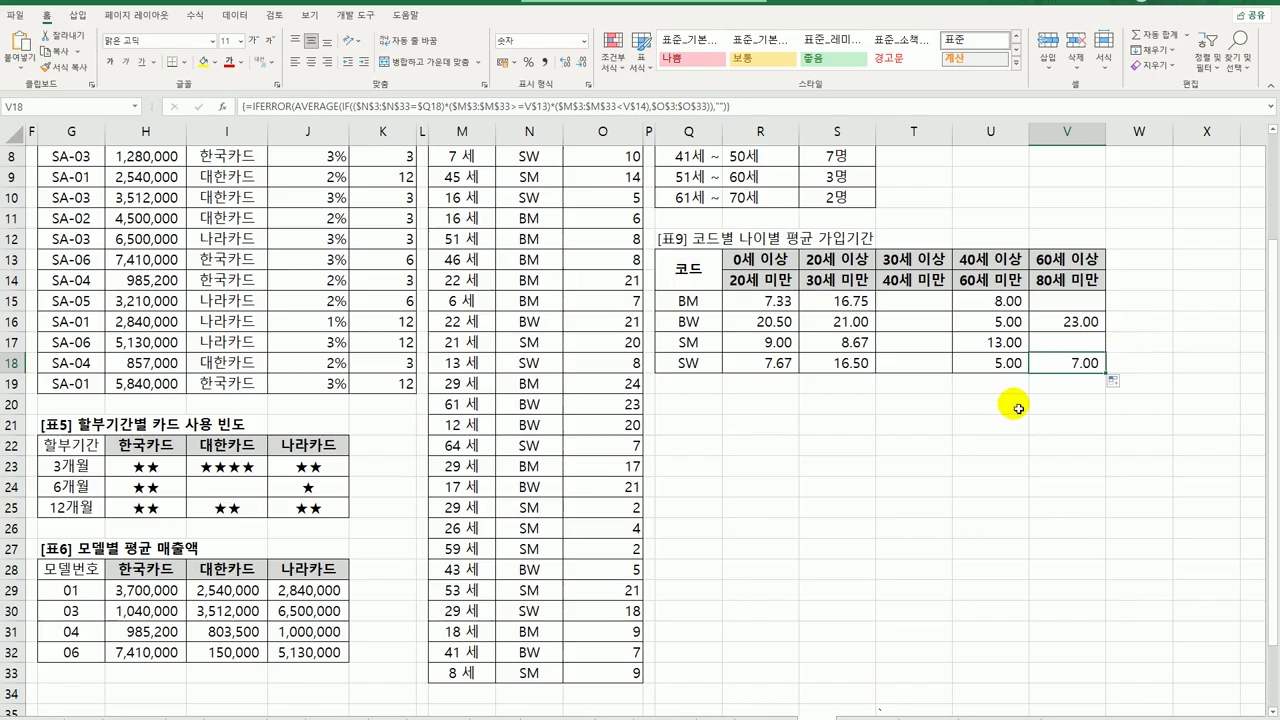
# - Go to the worksheet with the empty rank table and examine the 평가1 to 평가3 columns of table 1 and the names in table 2
pyautogui.hotkey('ctrl', 'Home')
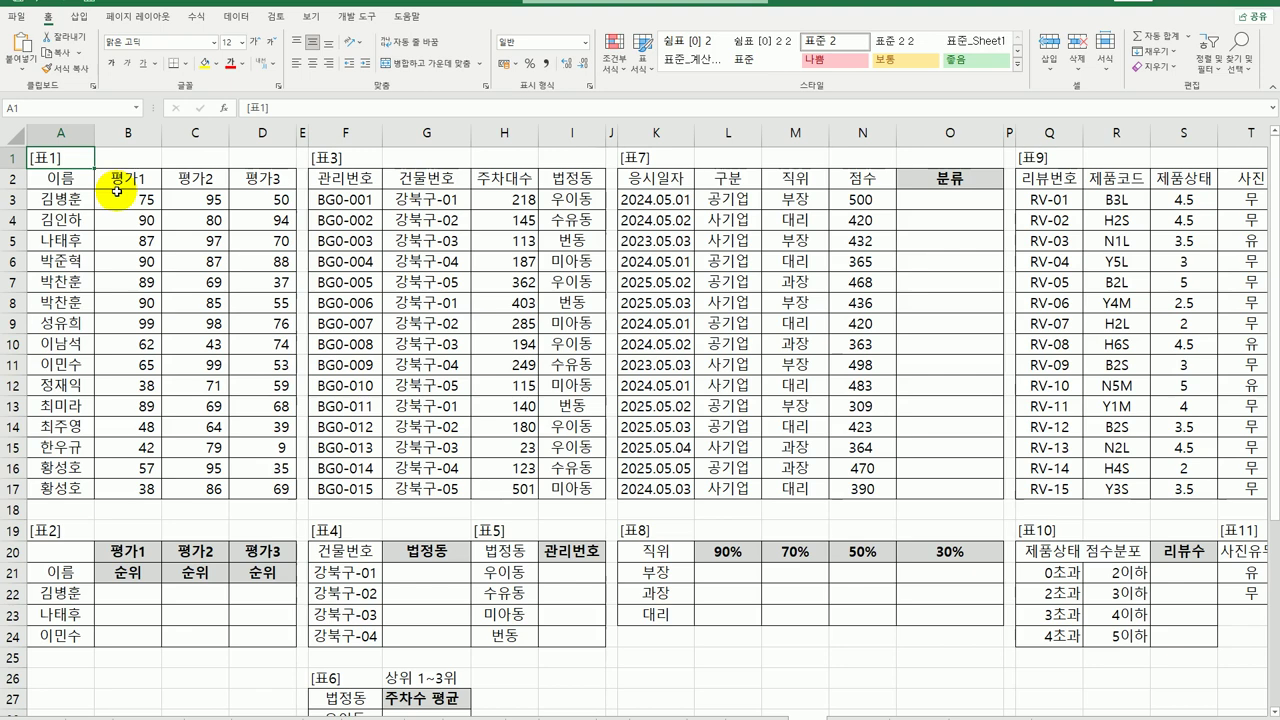
pyautogui.click(130, 180)
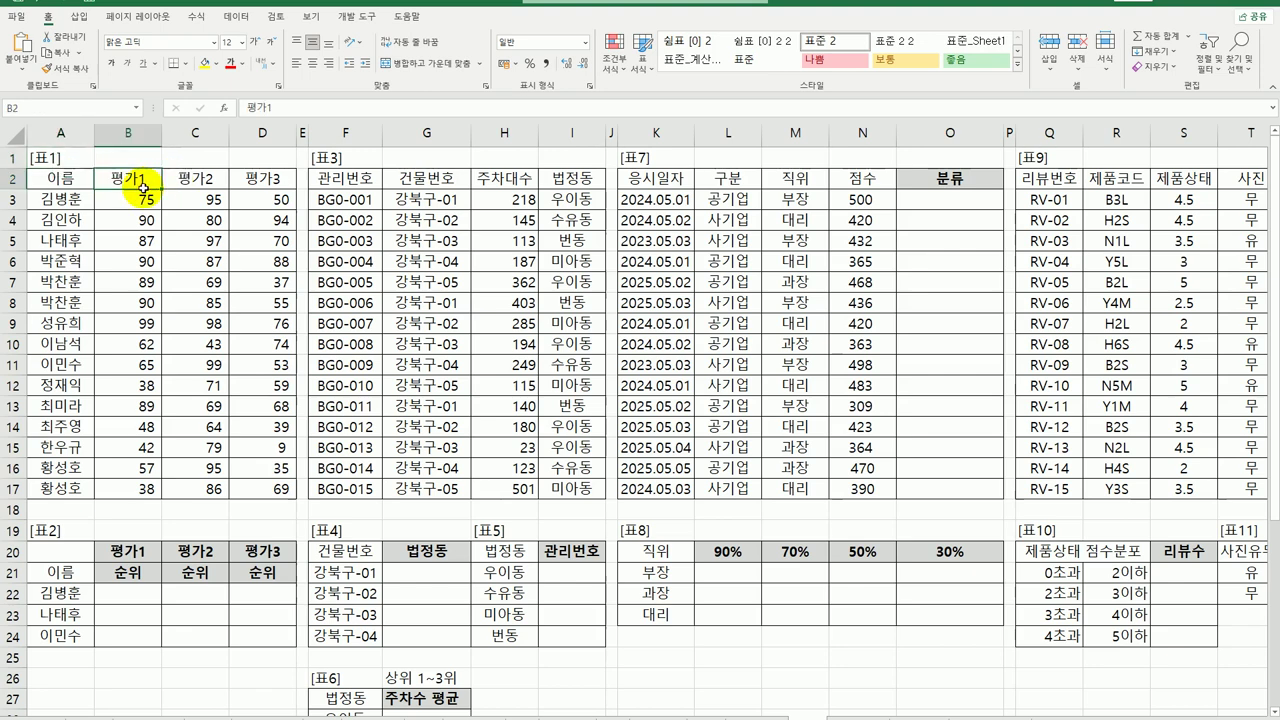
pyautogui.click(185, 180)
pyautogui.click(237, 175)
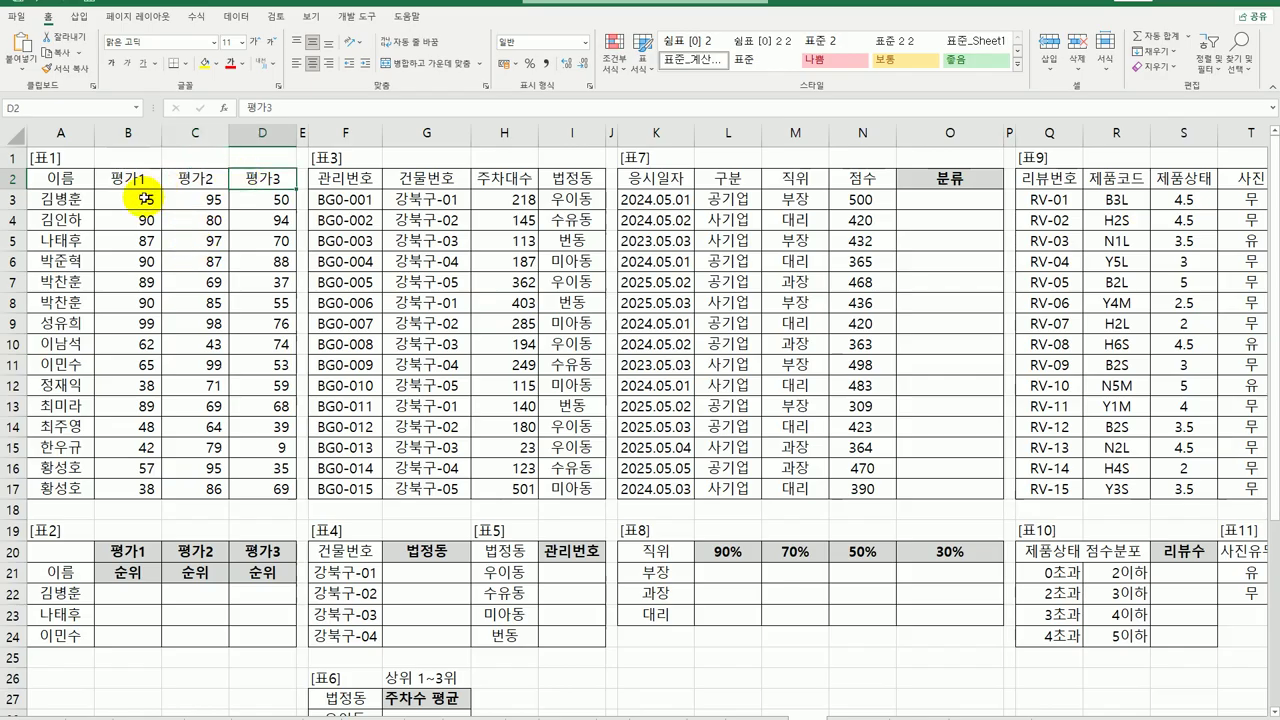
pyautogui.click(50, 612)
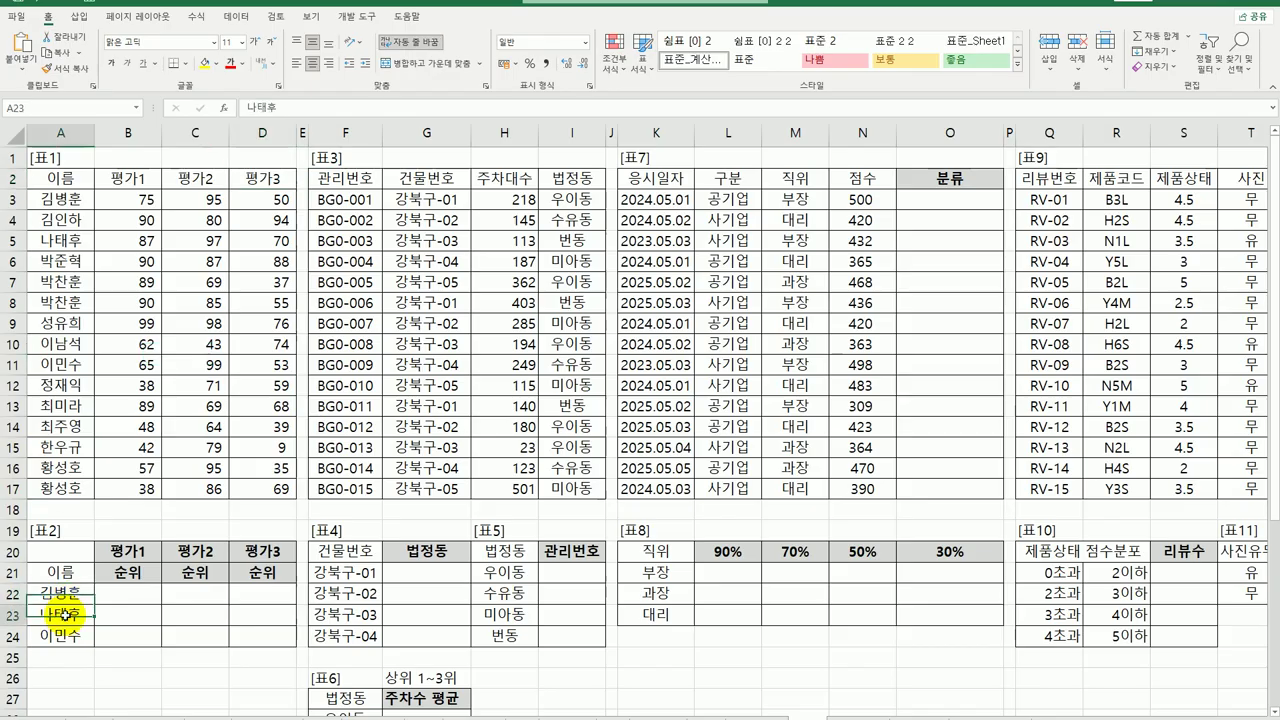
# - Examine the empty rank cells B22:D24 of table 2 against the 평가1 scores in B3:B17 of table 1
pyautogui.click(64, 630)
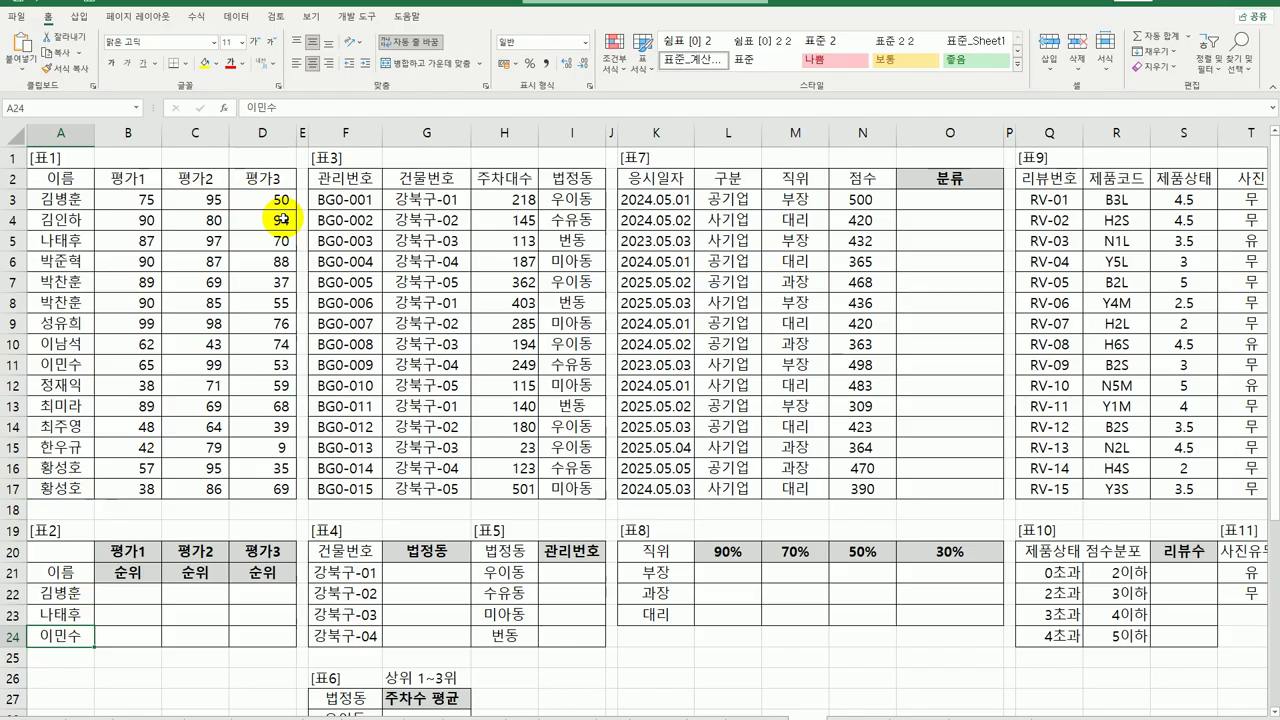
pyautogui.moveTo(120, 597); pyautogui.dragTo(258, 647)
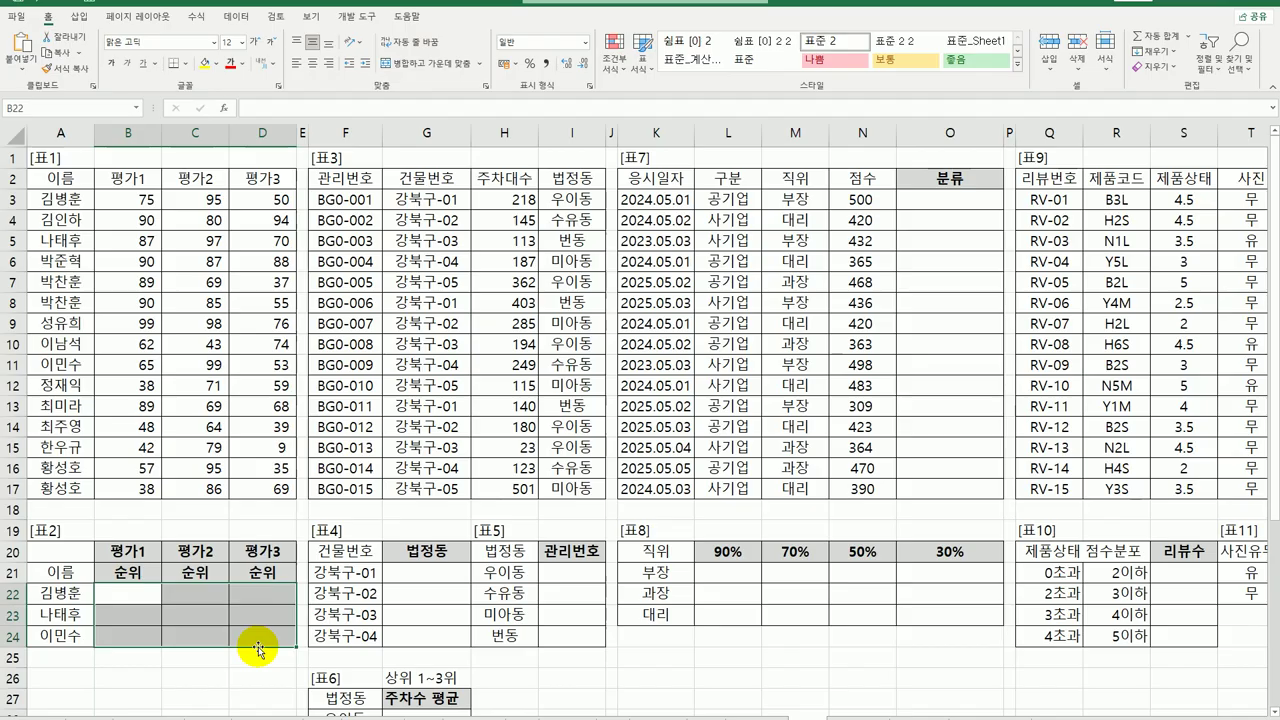
pyautogui.click(150, 599)
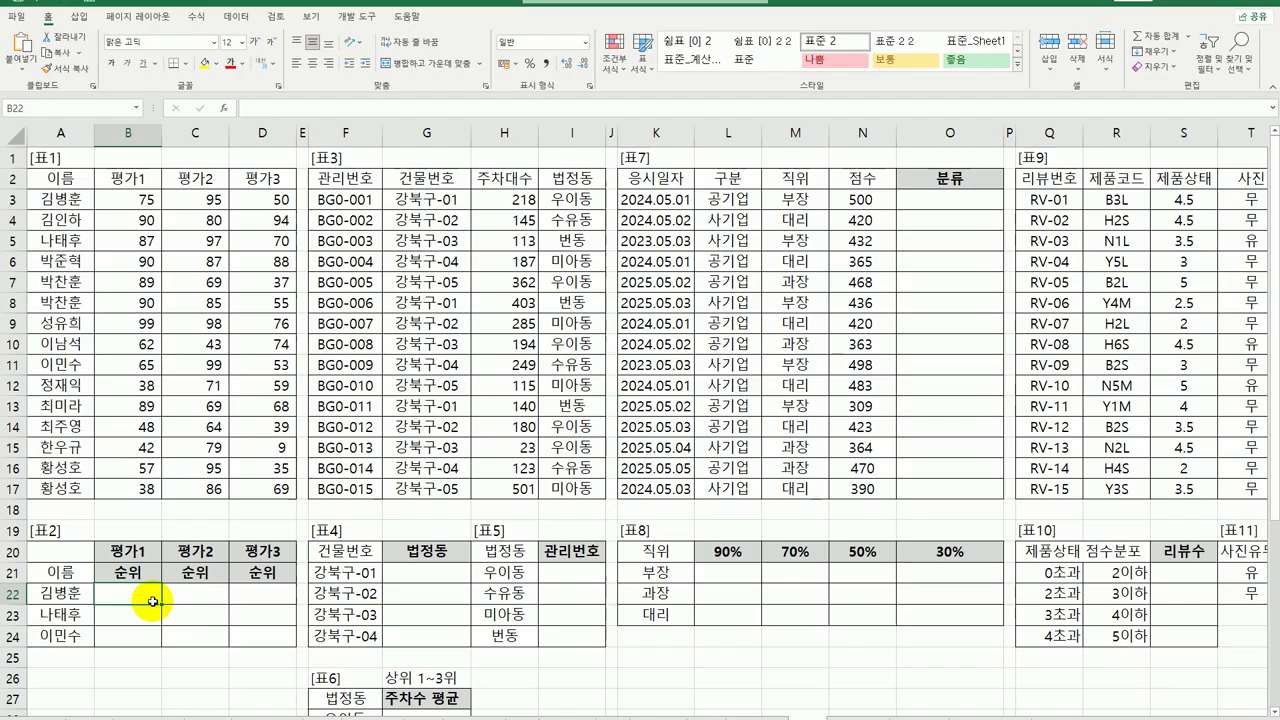
pyautogui.click(58, 595)
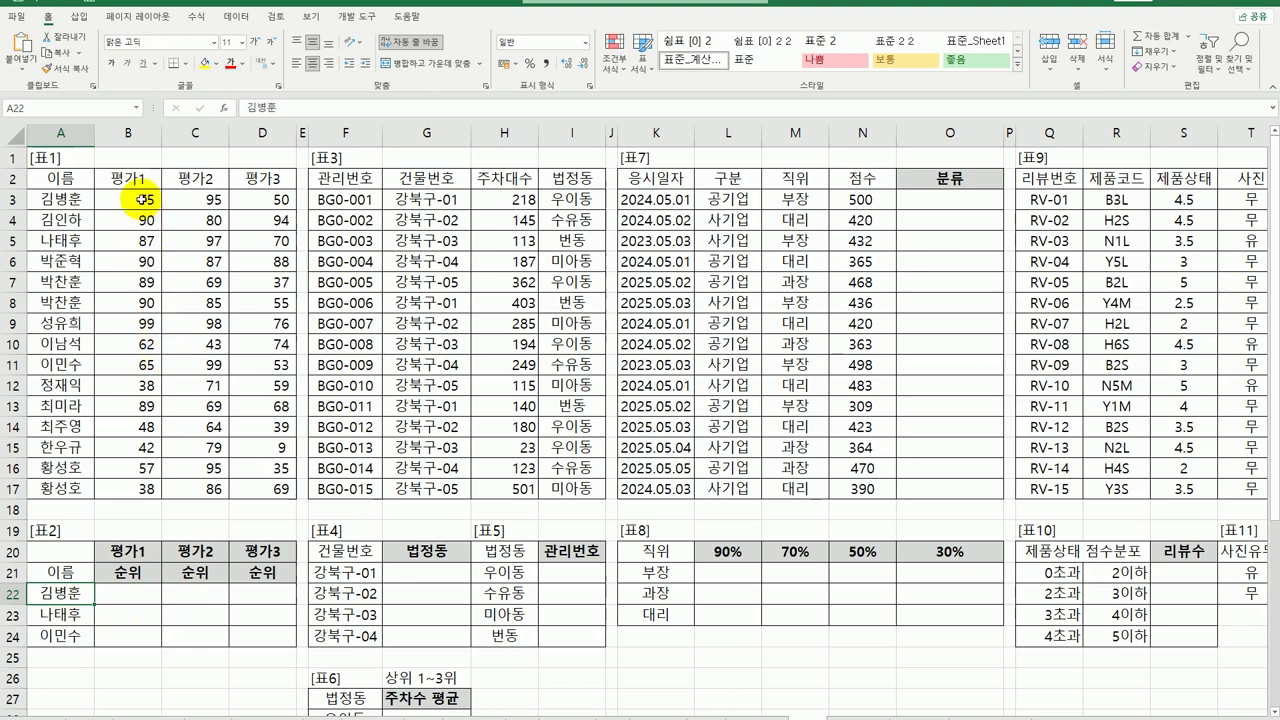
pyautogui.moveTo(137, 199); pyautogui.dragTo(140, 488)
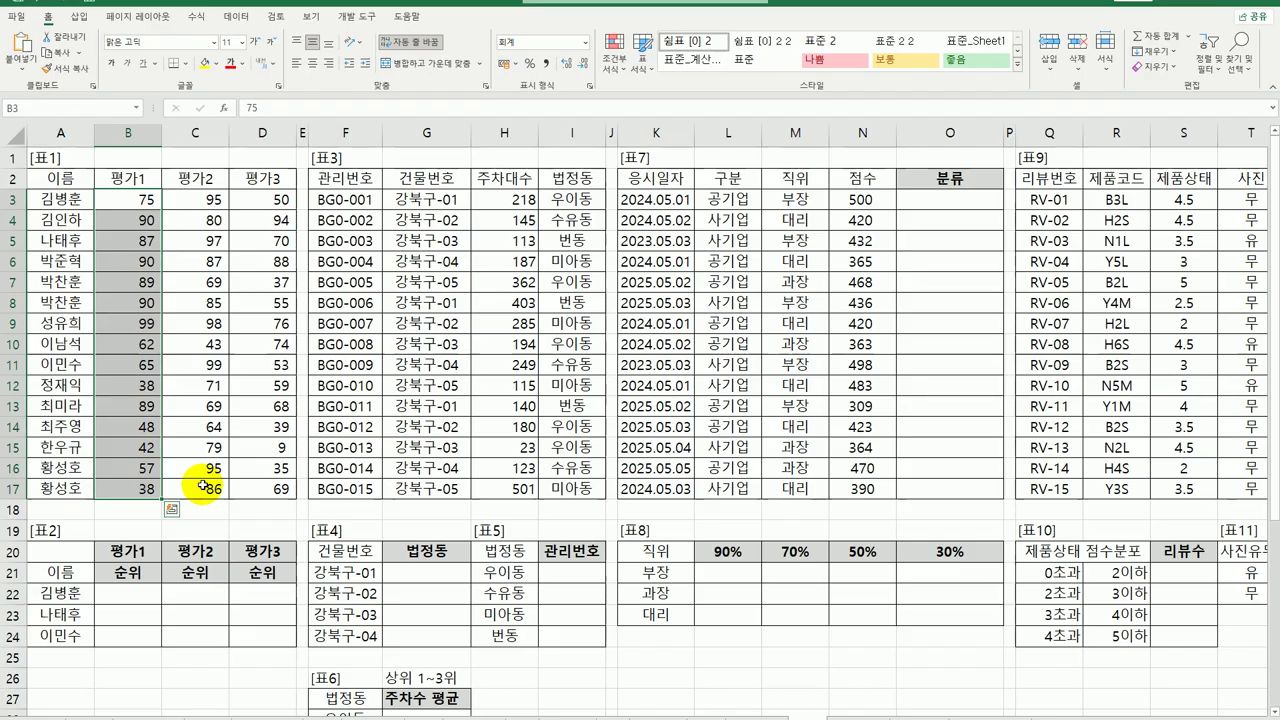
# - Start a RANK.EQ formula in B22 of table 2 with a nested MAX function as the number to rank
pyautogui.click(135, 593)
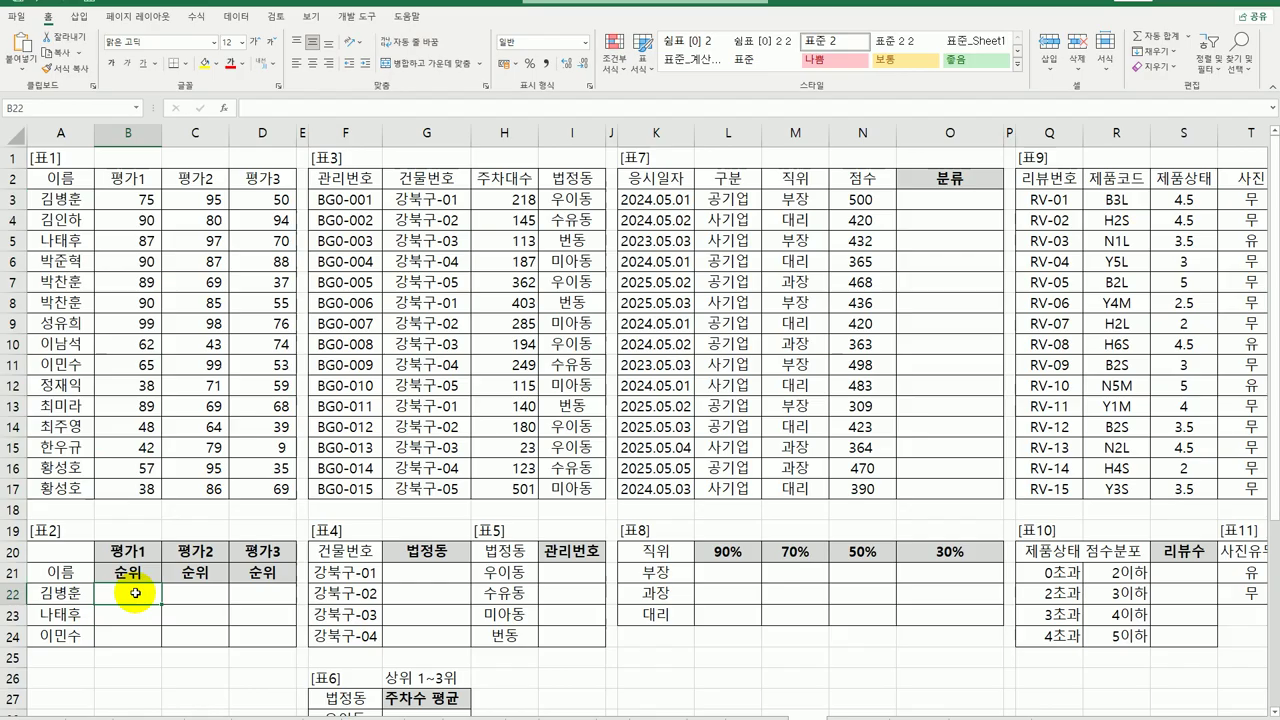
pyautogui.write('RANK.')
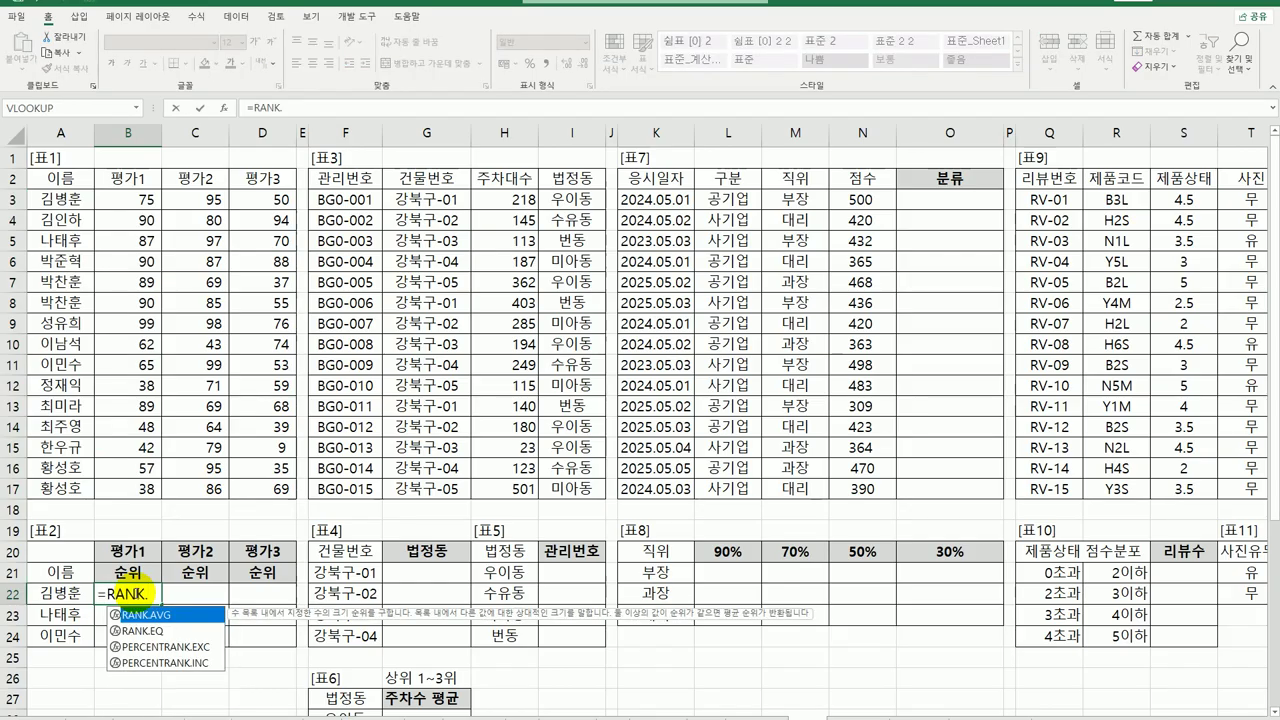
pyautogui.write('EQ(')
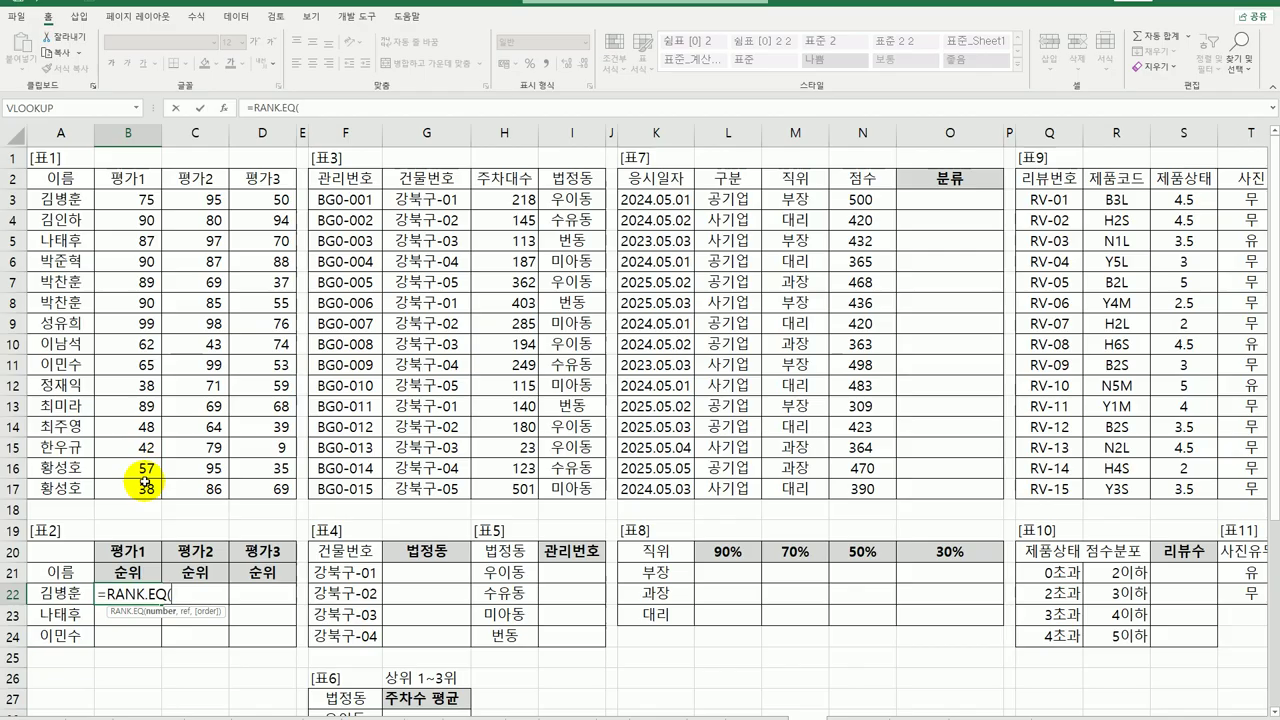
pyautogui.write('MA')
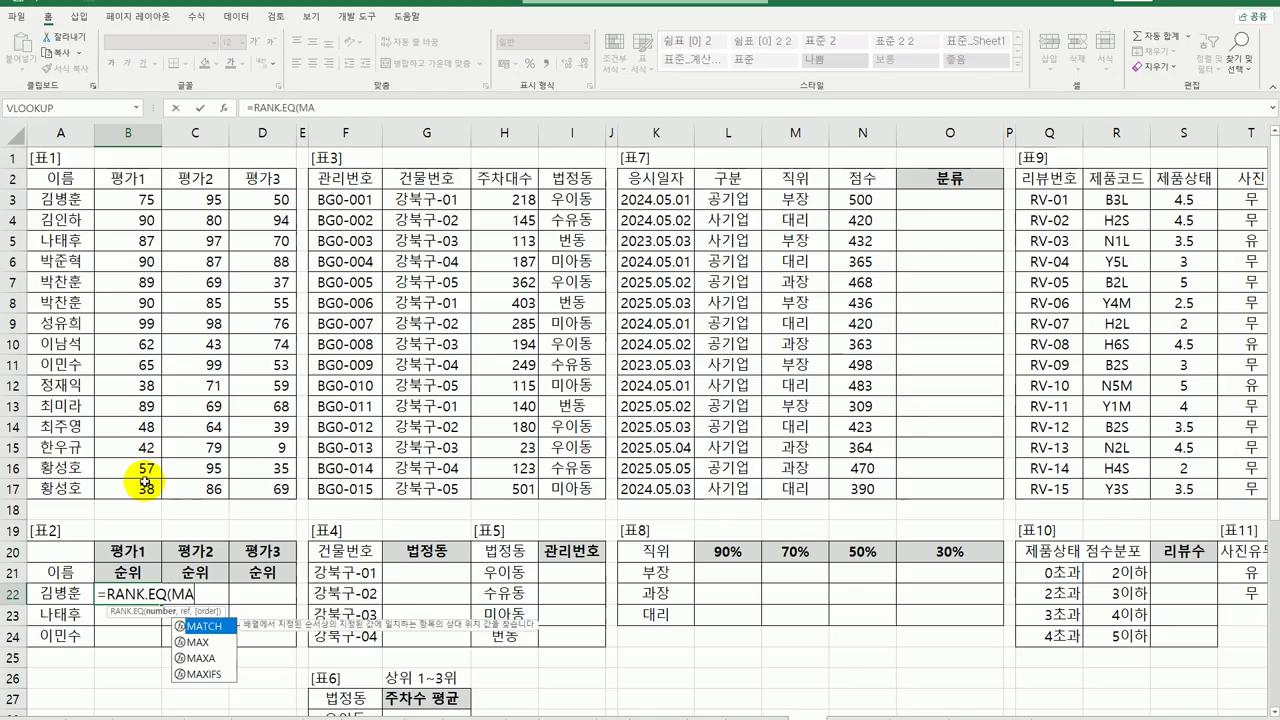
pyautogui.write('X((')
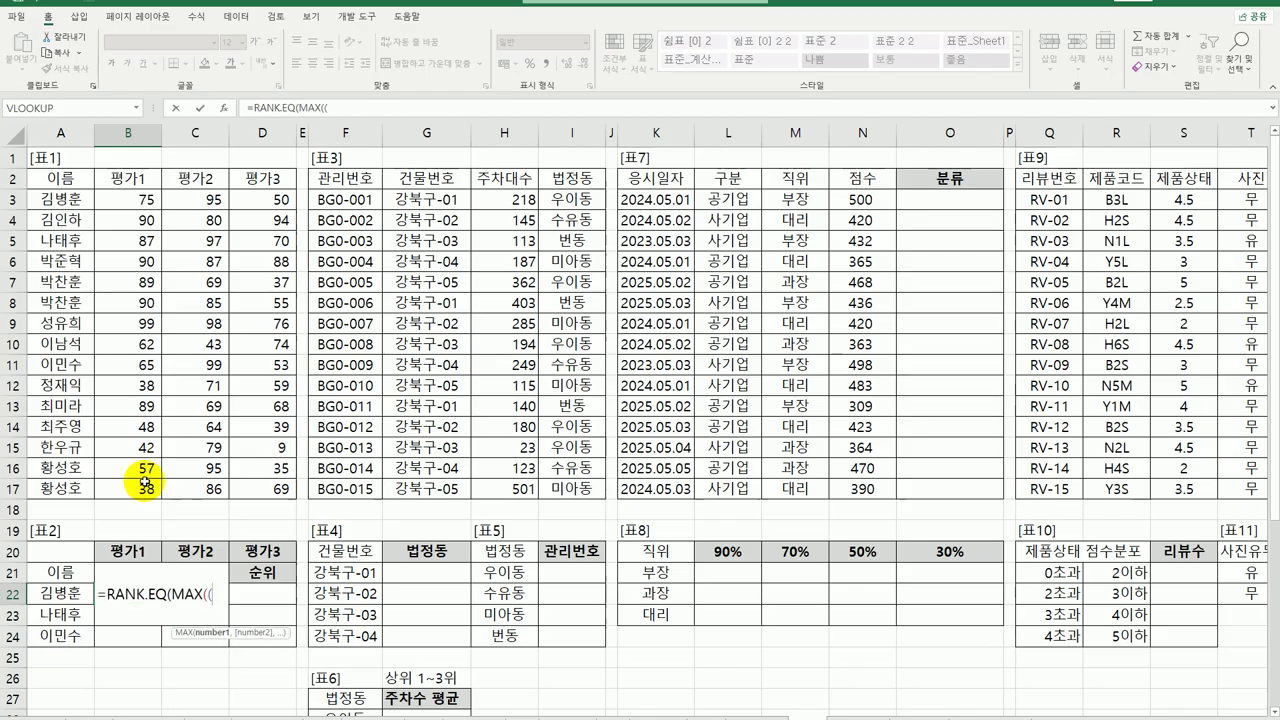
# - Add the name condition ($A$3:$A$17=$A22) inside MAX, locking only the column of A22, followed by a multiplication sign
pyautogui.moveTo(62, 198); pyautogui.dragTo(63, 494)
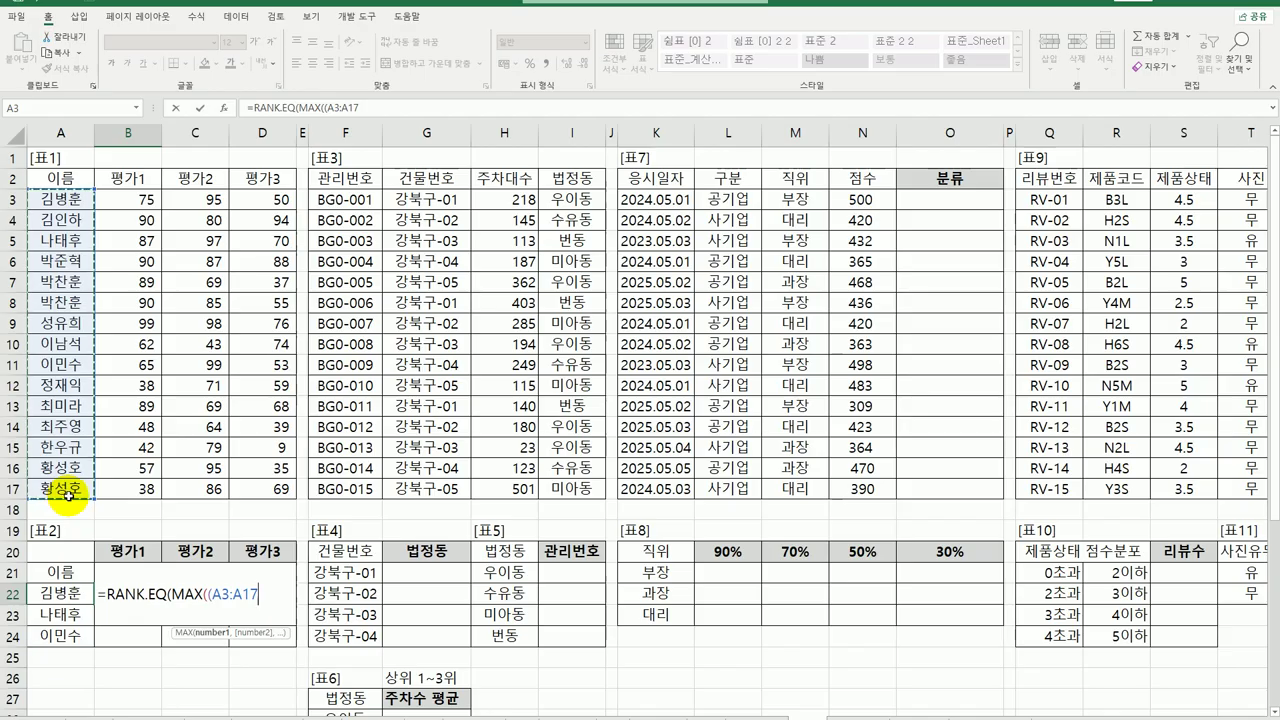
pyautogui.press('F4')
pyautogui.write('=')
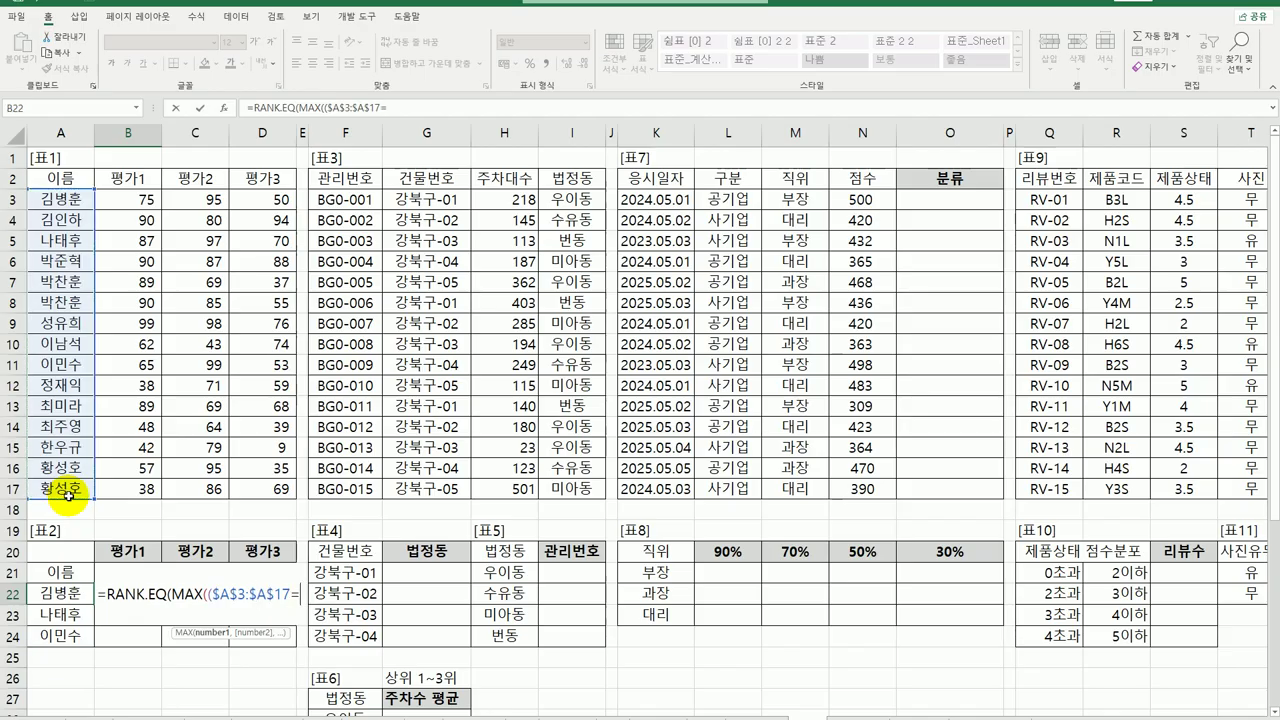
pyautogui.press('Left')
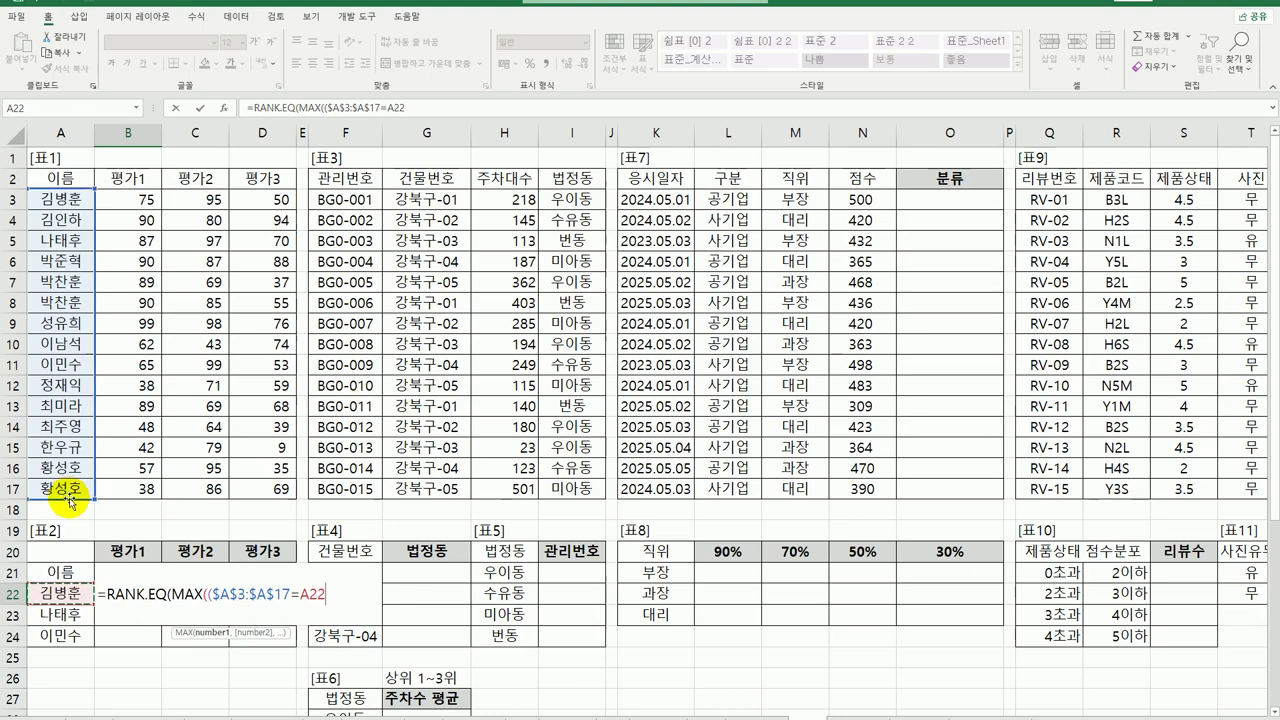
pyautogui.press('F4')
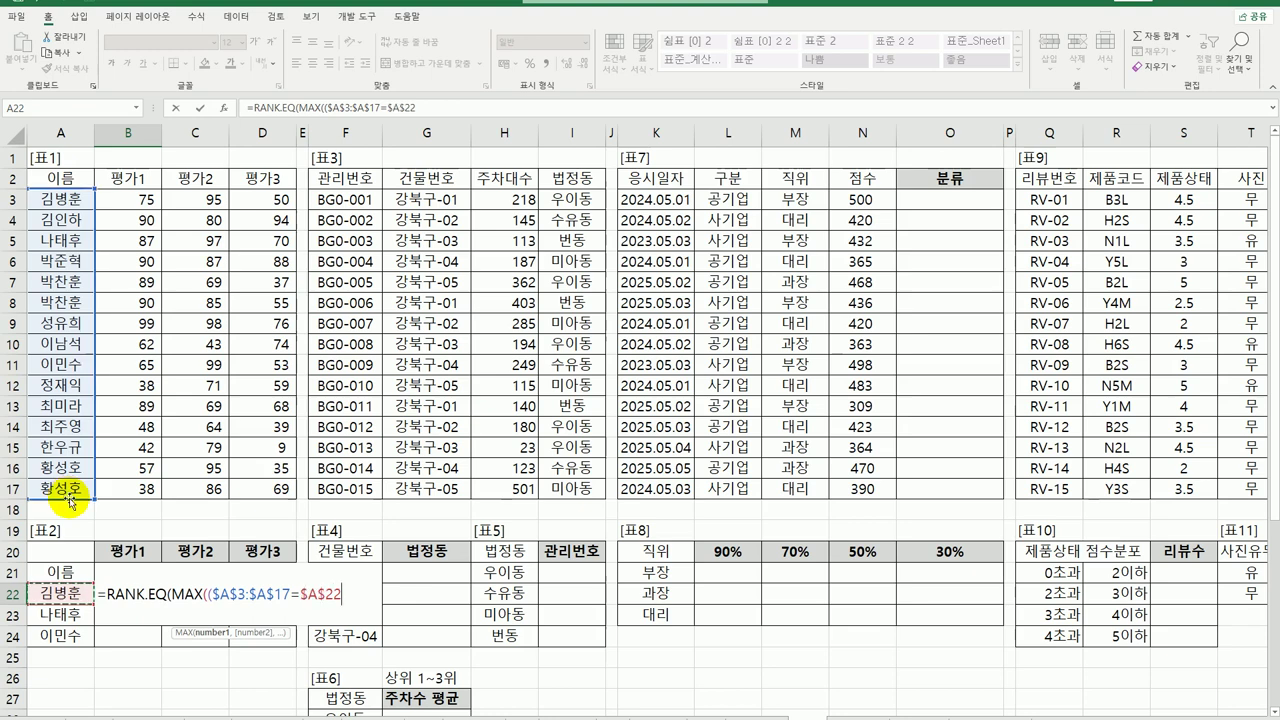
pyautogui.press('F4')
pyautogui.press('F4')
pyautogui.write(')*')
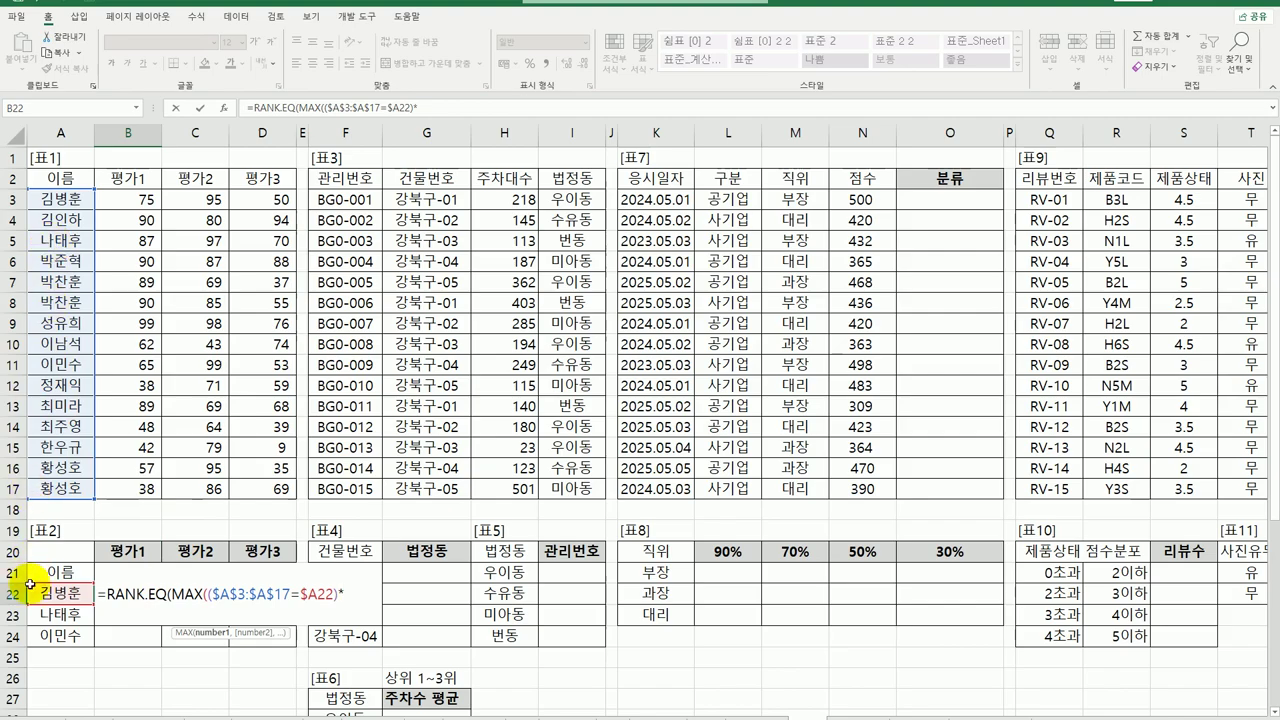
# - Multiply the name condition by the 평가1 scores $B$3:$B$17 and close the MAX function
pyautogui.moveTo(127, 199); pyautogui.dragTo(137, 500)
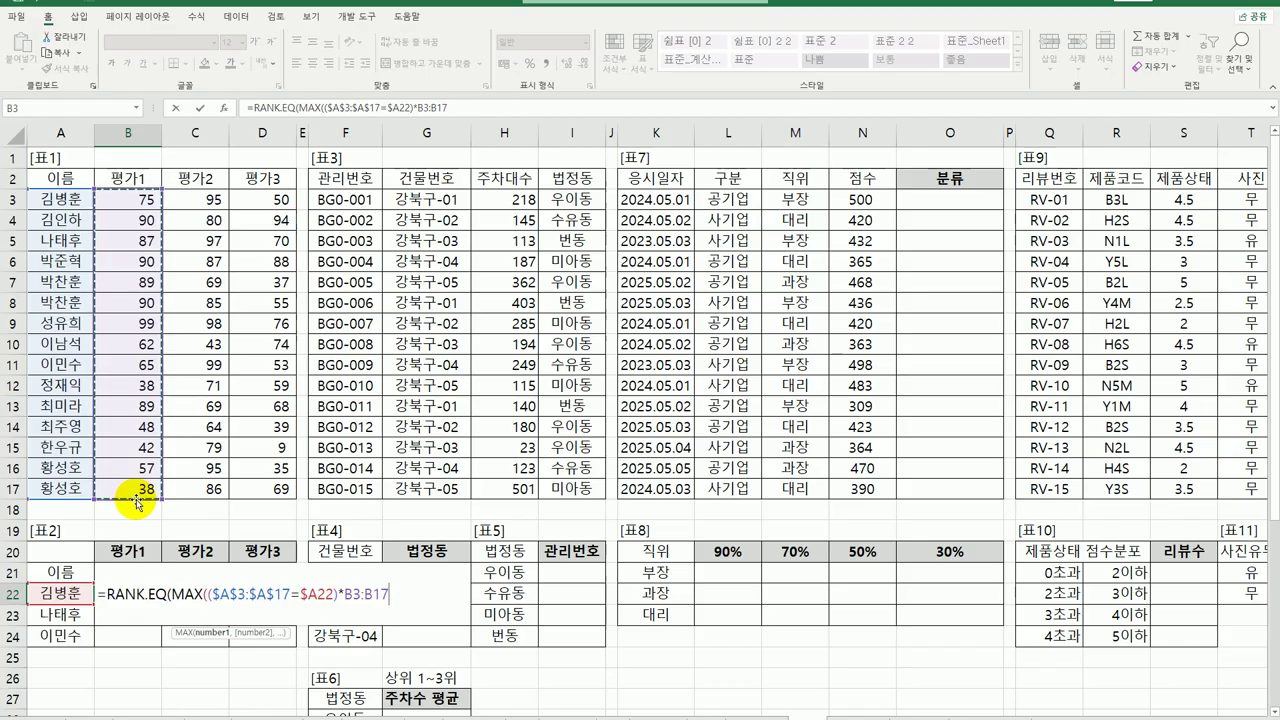
pyautogui.press('F4')
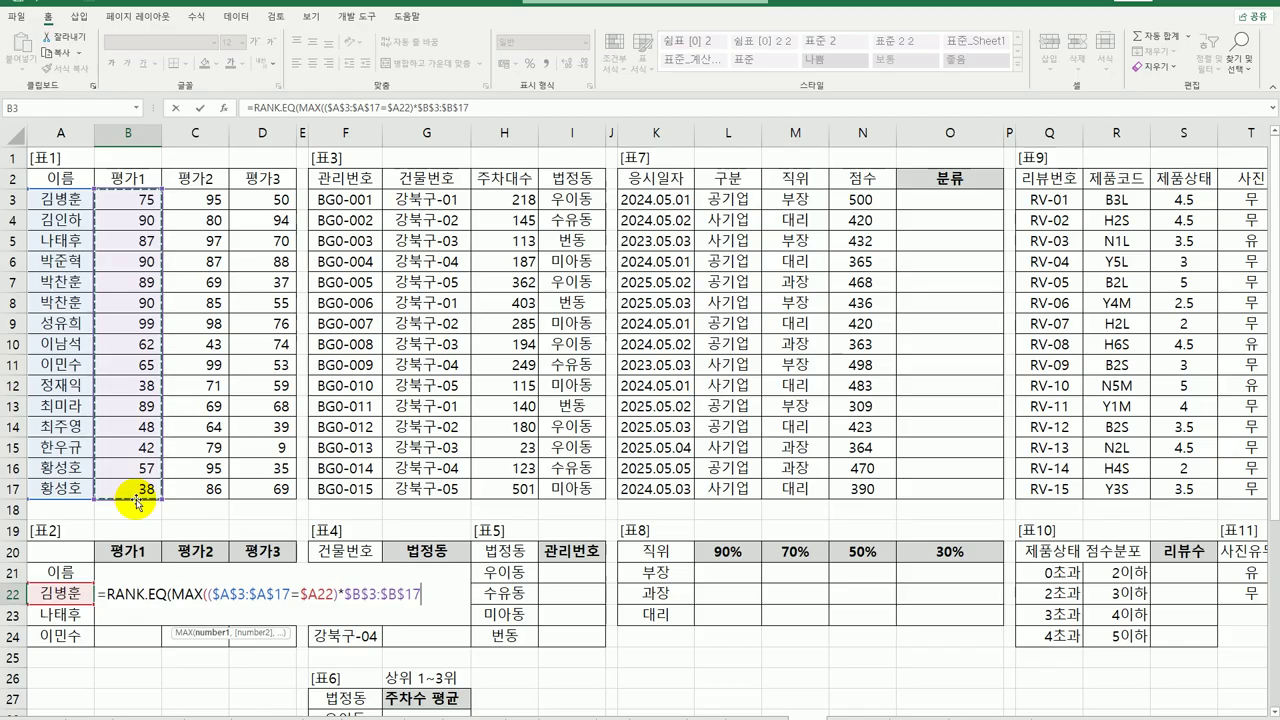
pyautogui.write(')')
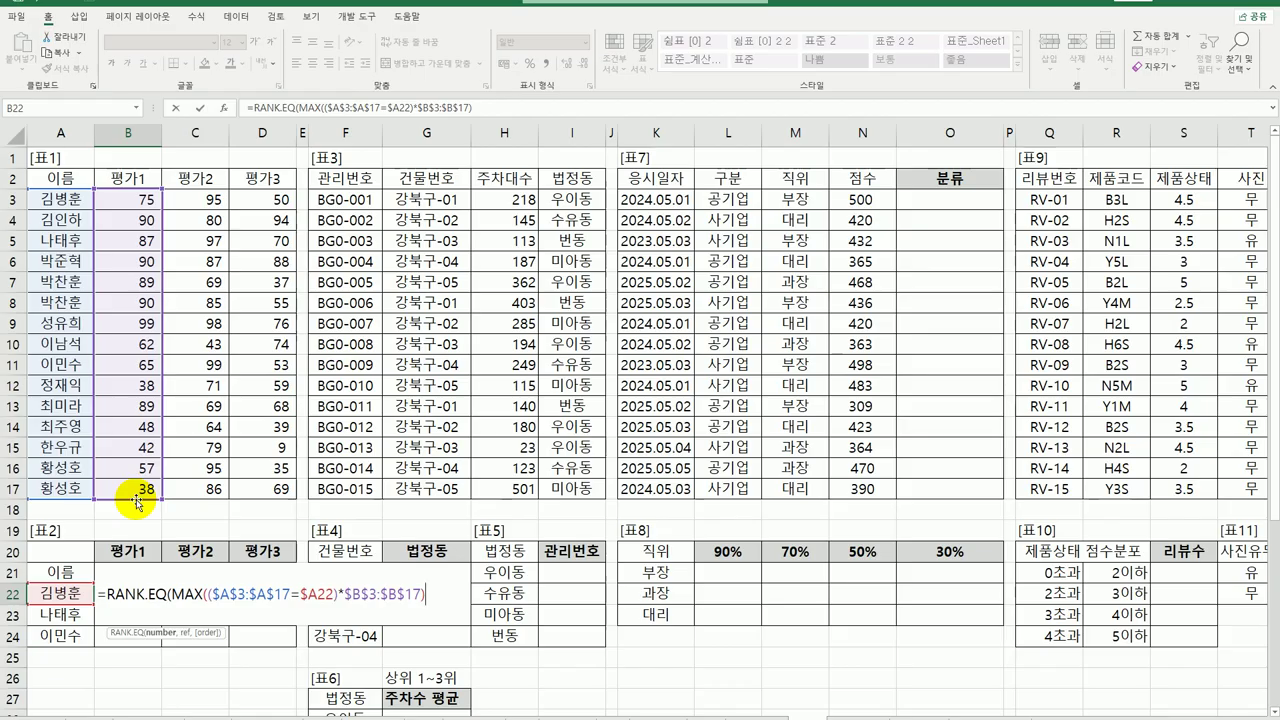
pyautogui.write(',')
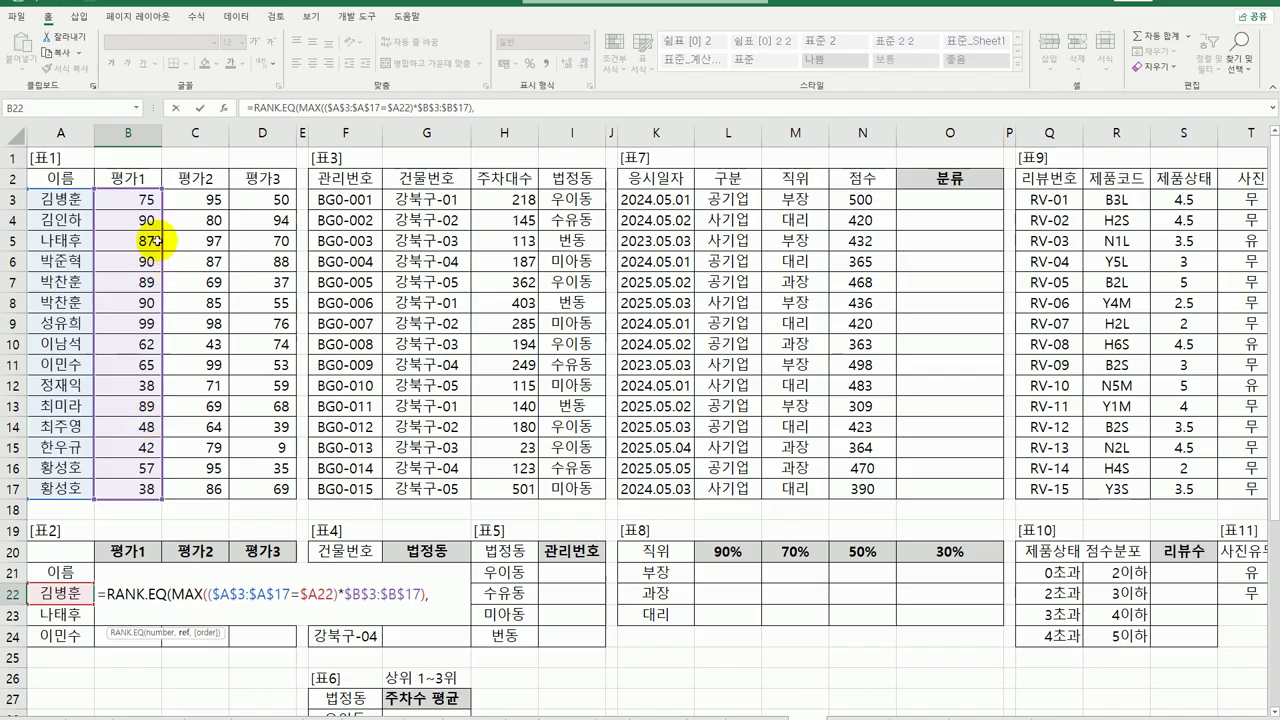
# - Set $B$3:$B$17 as the RANK.EQ reference range with order 0 (내림차순) and close the function
pyautogui.moveTo(131, 202); pyautogui.dragTo(135, 482)
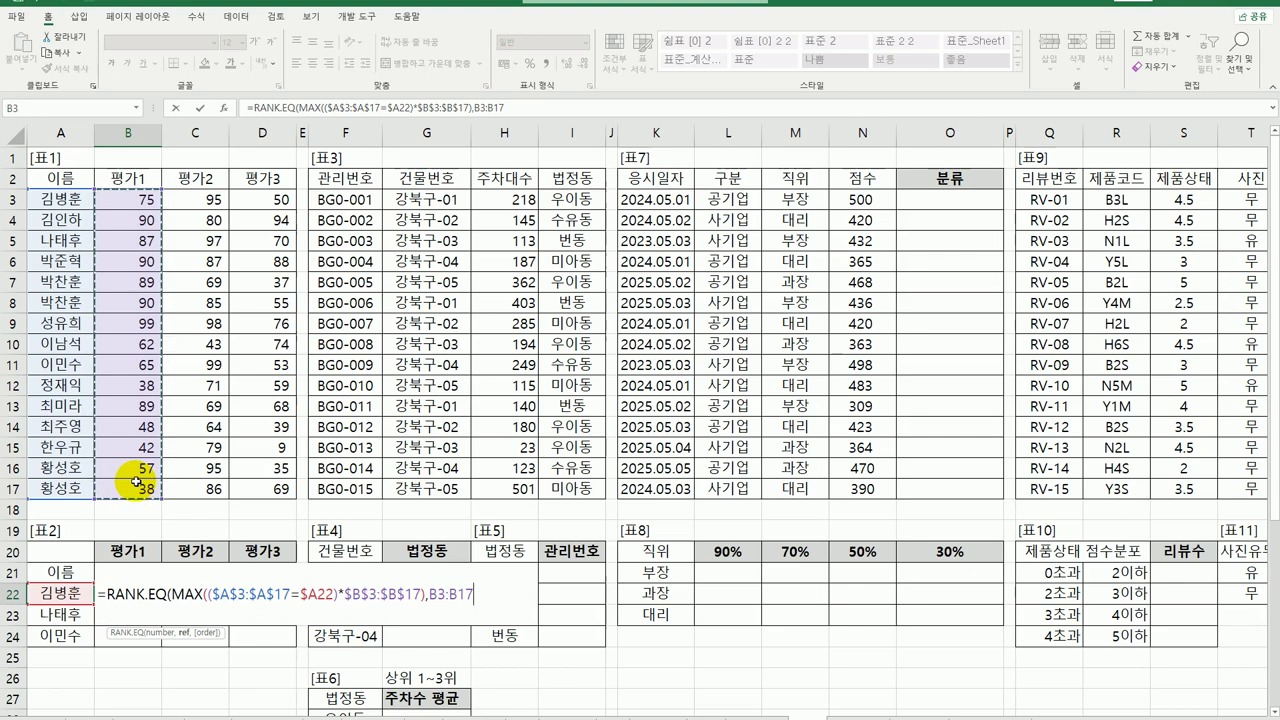
pyautogui.press('F4')
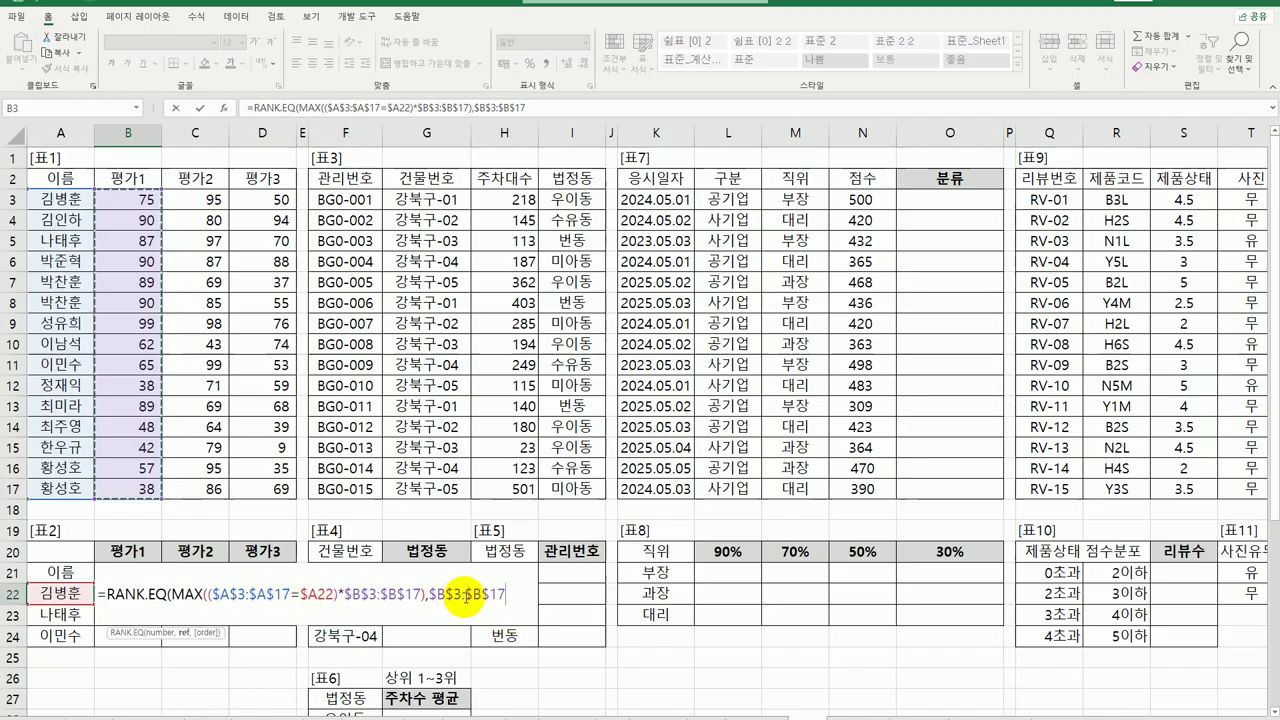
pyautogui.write(',')
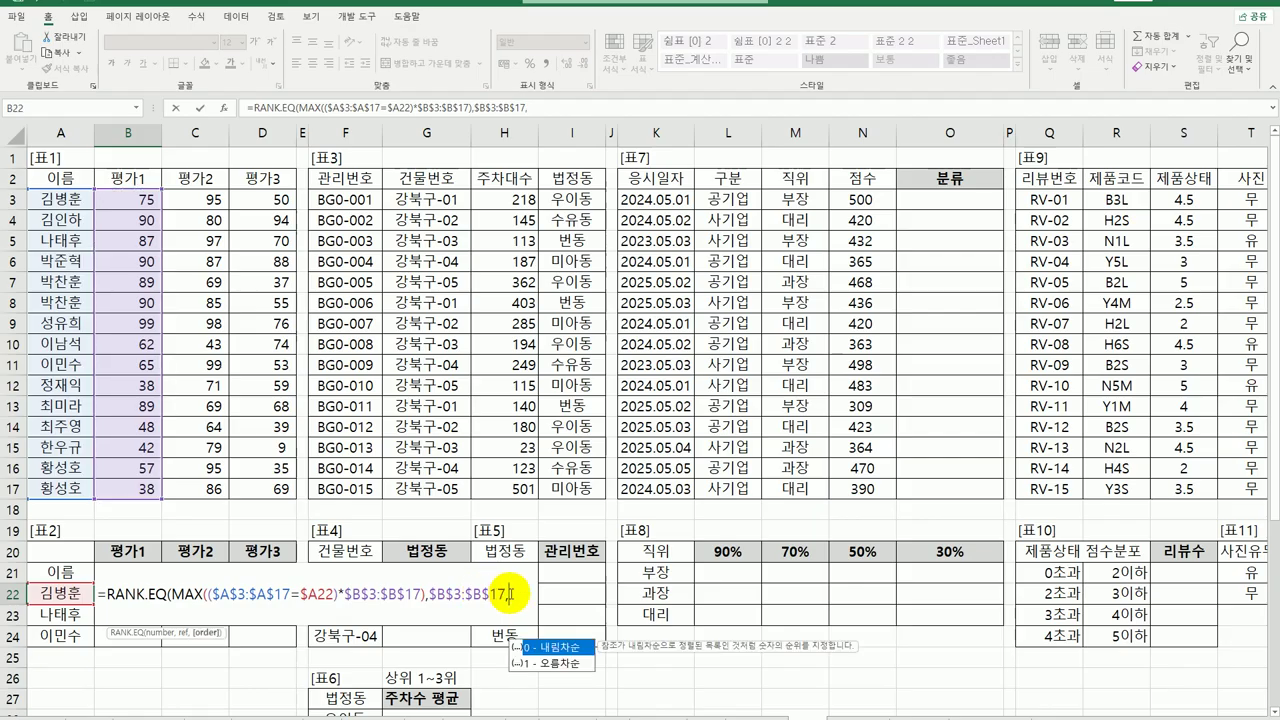
pyautogui.doubleClick(549, 649)
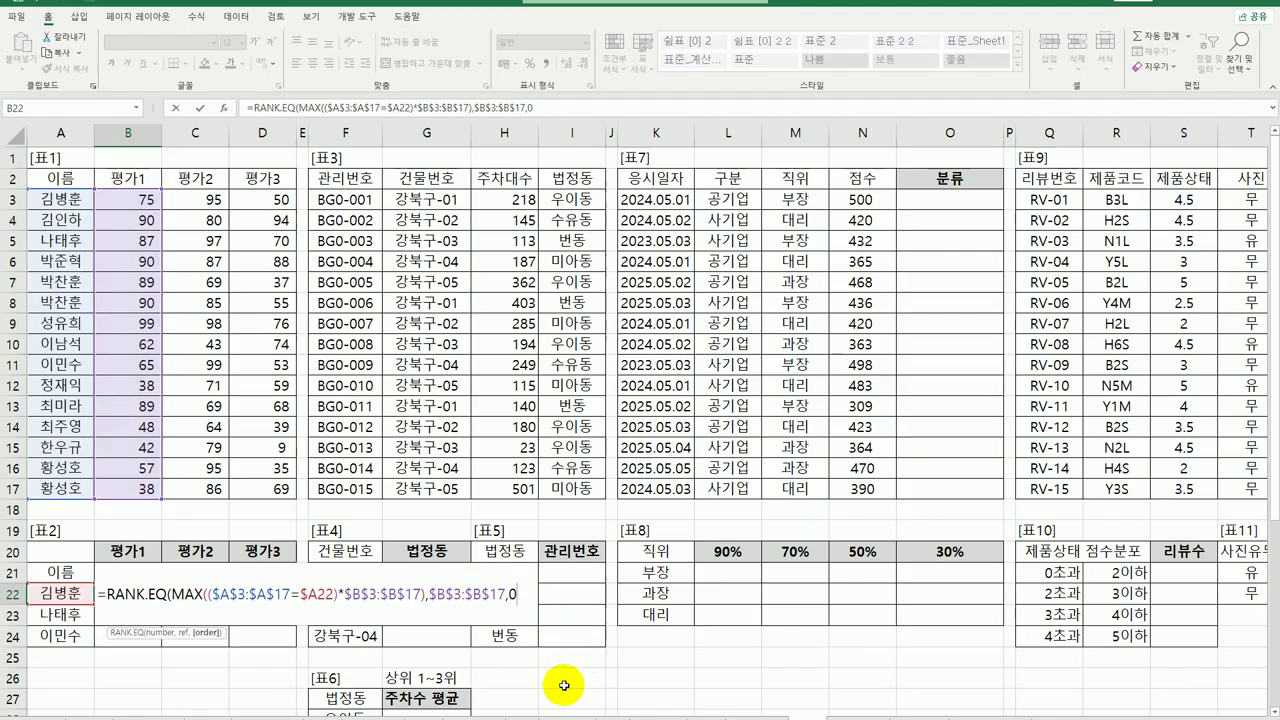
pyautogui.write(')')
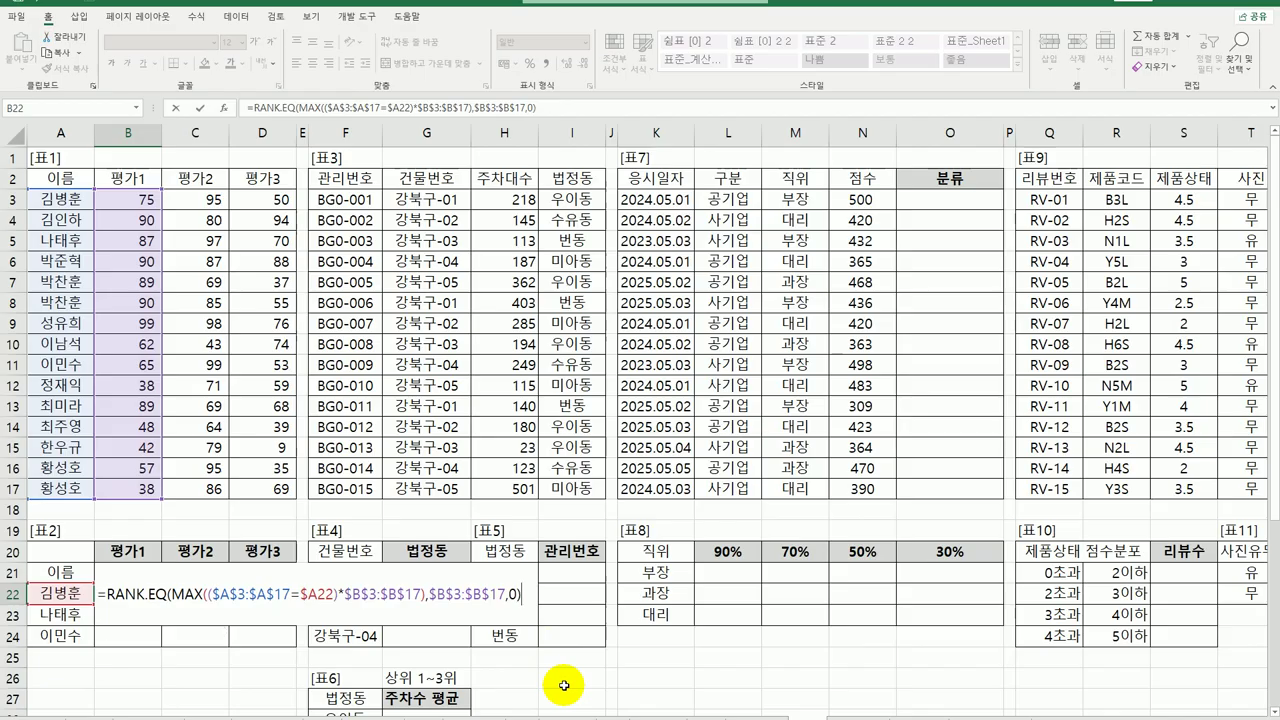
# - Enter the B22 formula as an array formula, fill it across B22:D24, and check the copied references in C22
pyautogui.hotkey('ctrl', 'shift', 'Return')
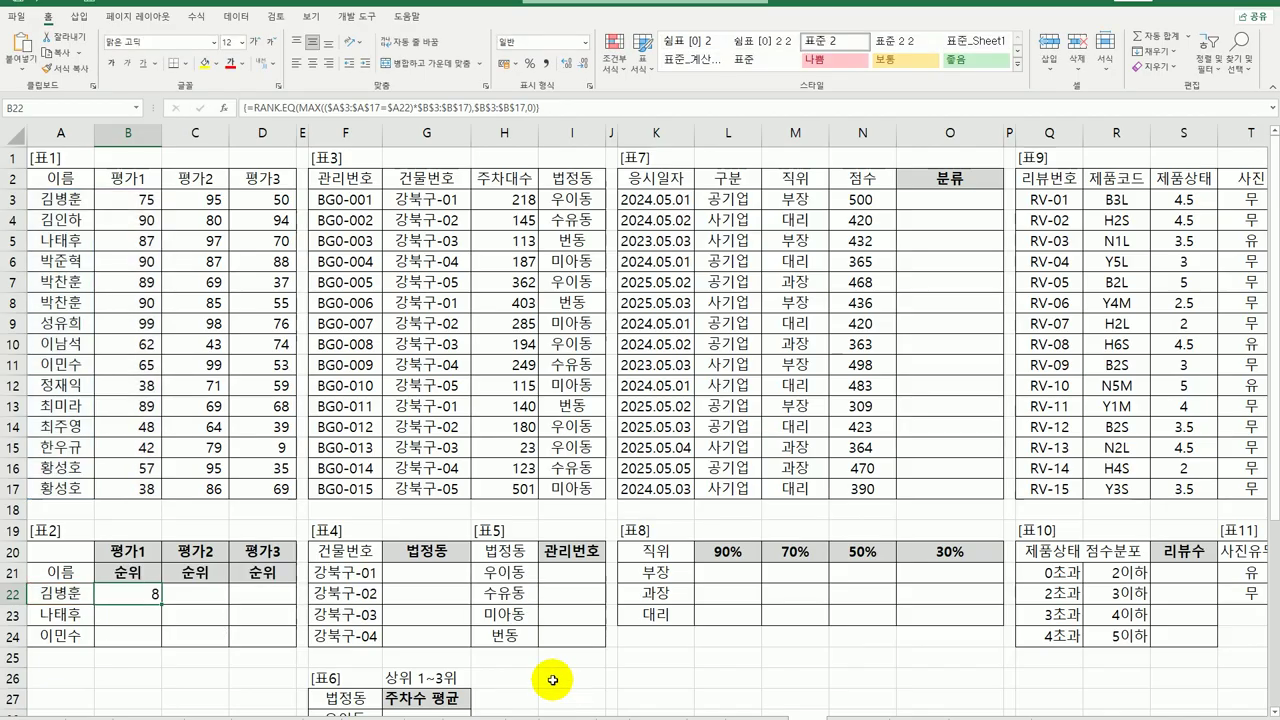
pyautogui.moveTo(162, 604); pyautogui.dragTo(272, 645)
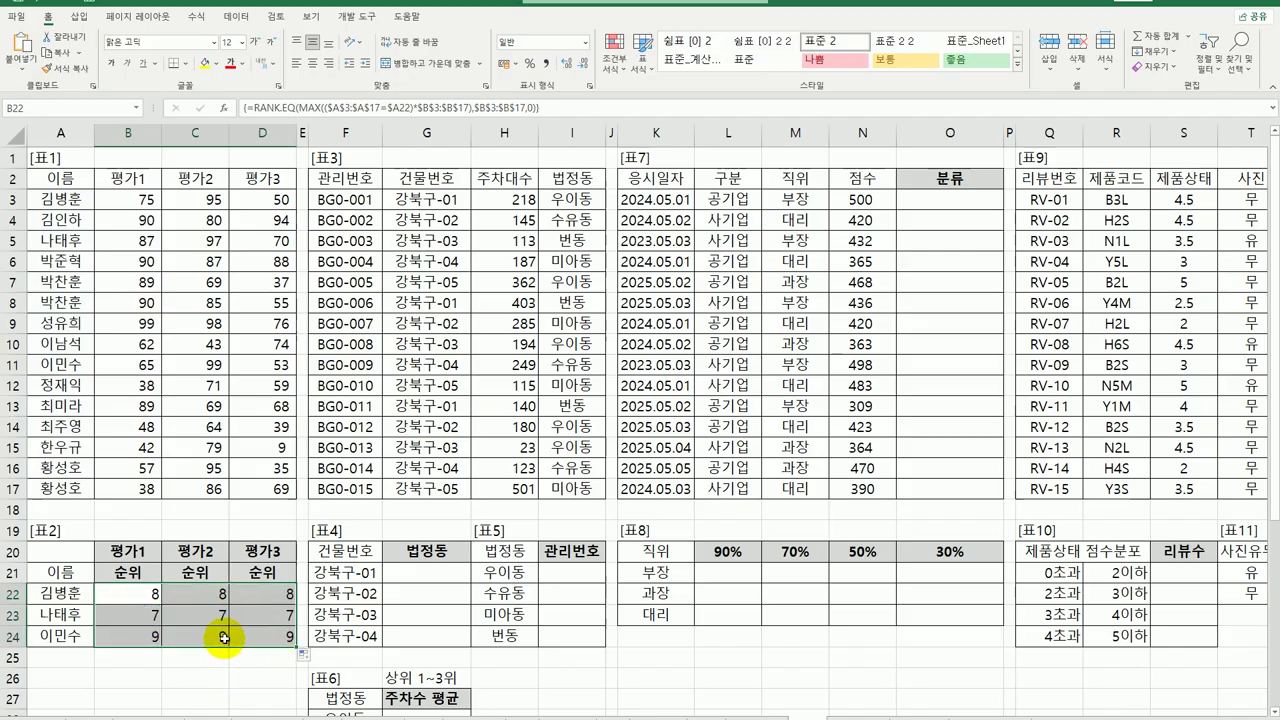
pyautogui.click(191, 598)
pyautogui.doubleClick(191, 598)
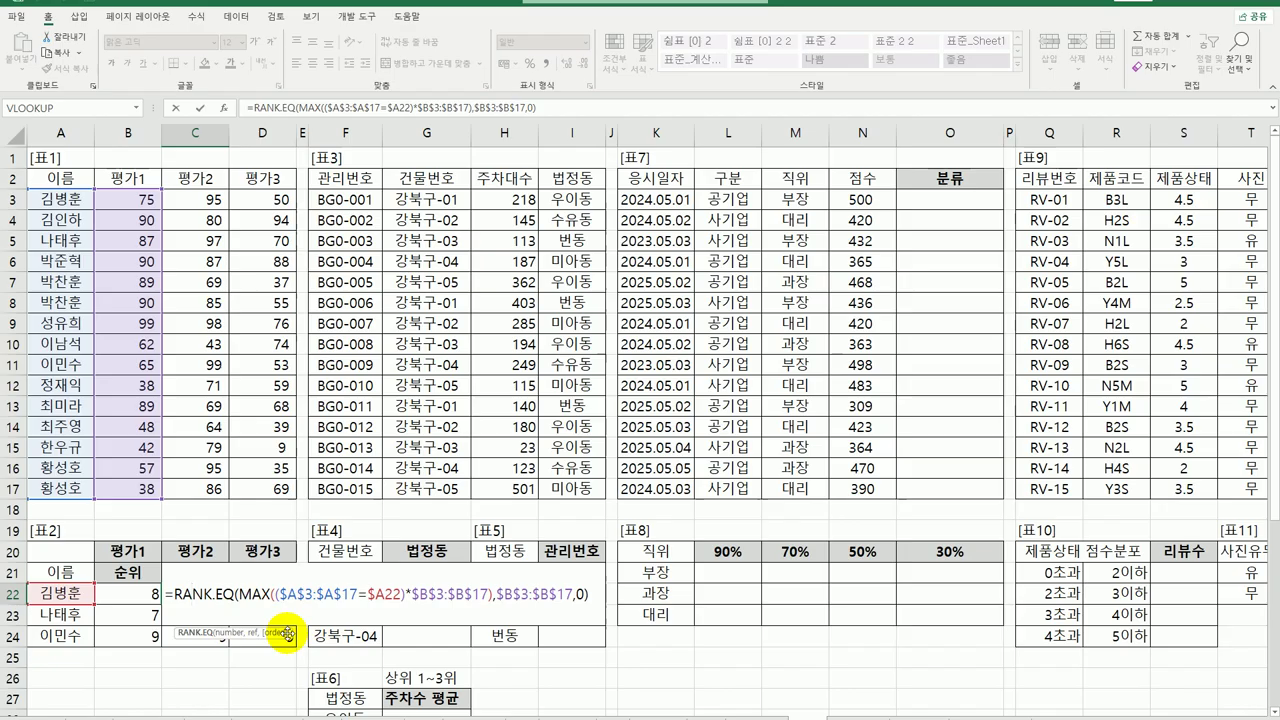
pyautogui.press('Escape')
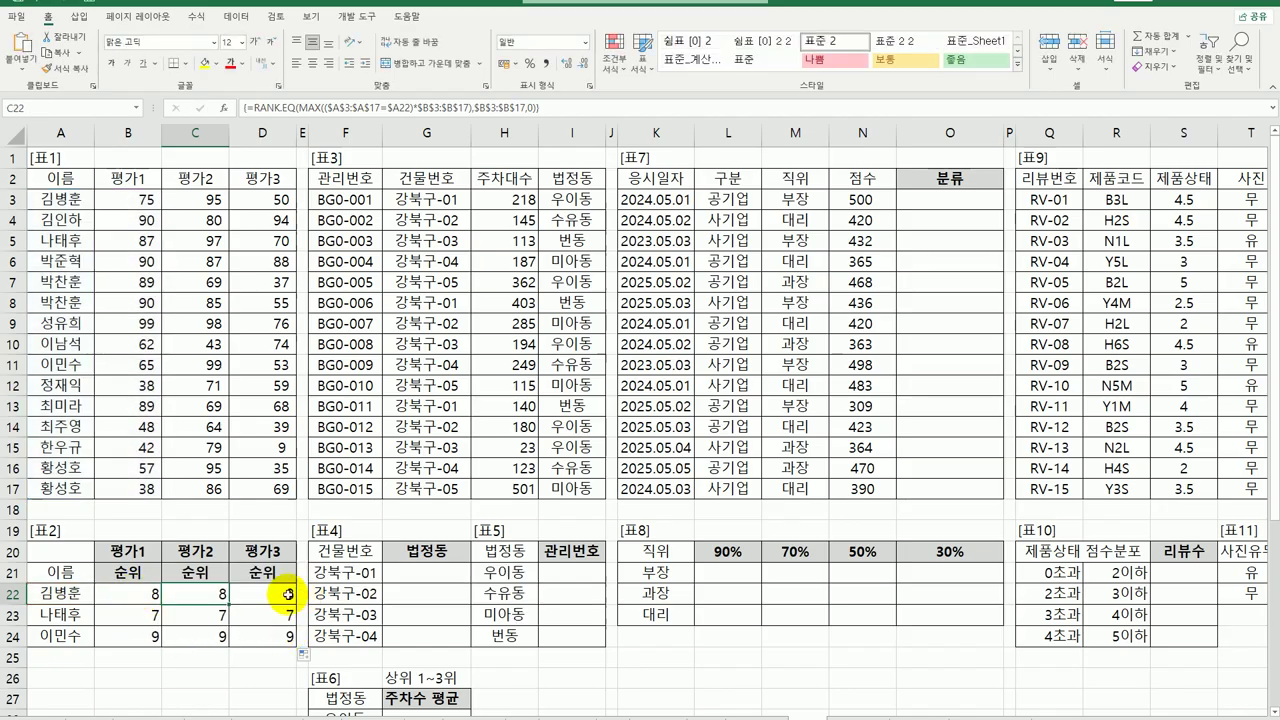
# - Change both score ranges in the B22 formula to B$3:B$17 so that only the rows are locked
pyautogui.click(145, 595)
pyautogui.doubleClick(145, 595)
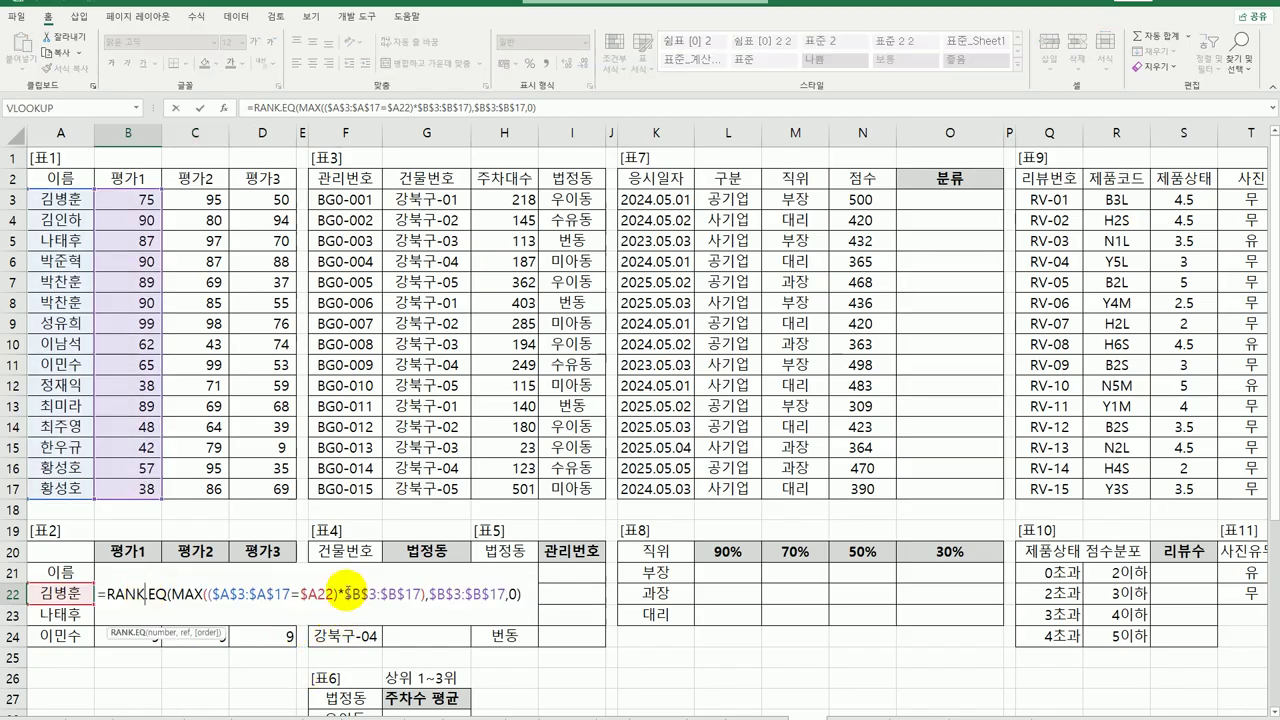
pyautogui.moveTo(344, 590); pyautogui.dragTo(422, 598)
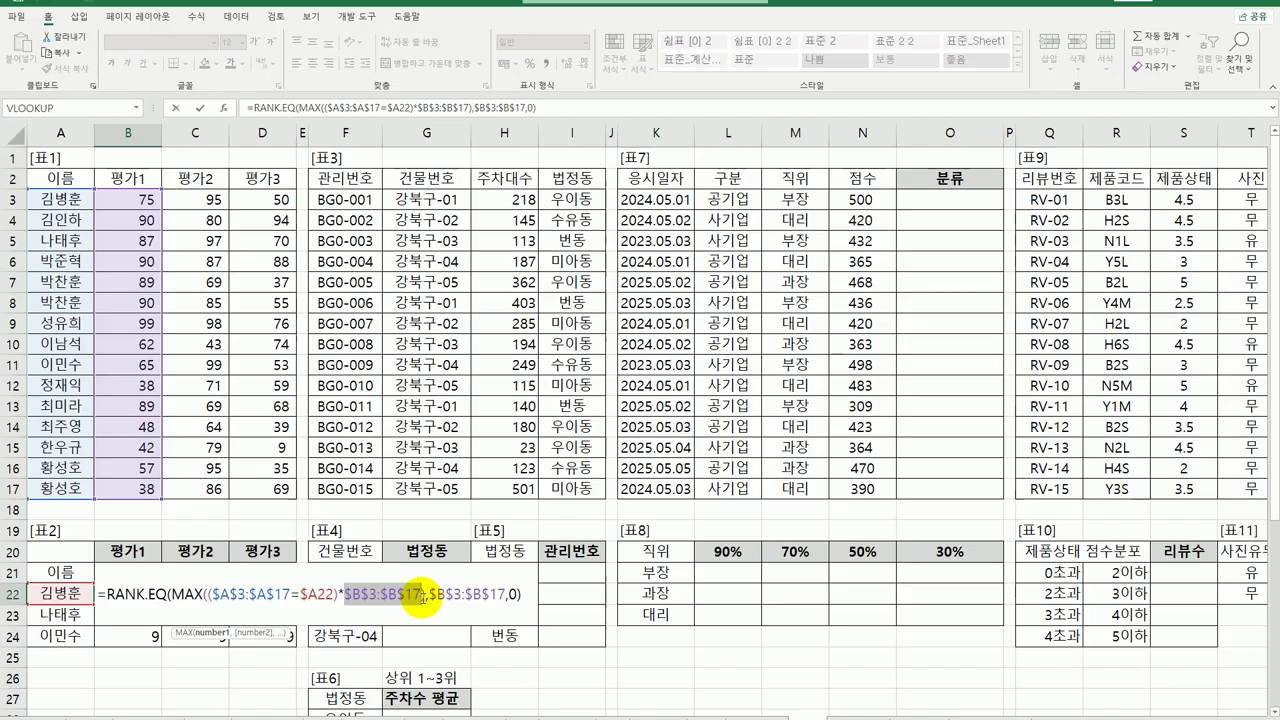
pyautogui.press('F4')
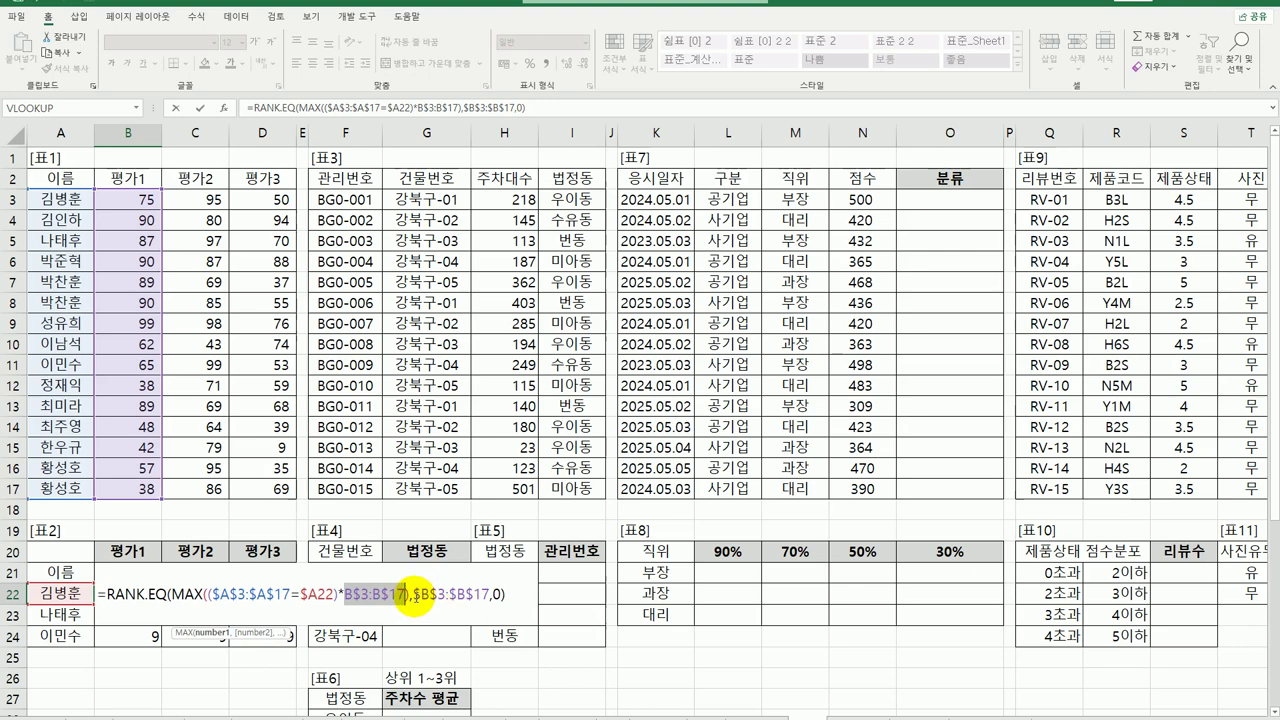
pyautogui.moveTo(414, 595); pyautogui.dragTo(488, 597)
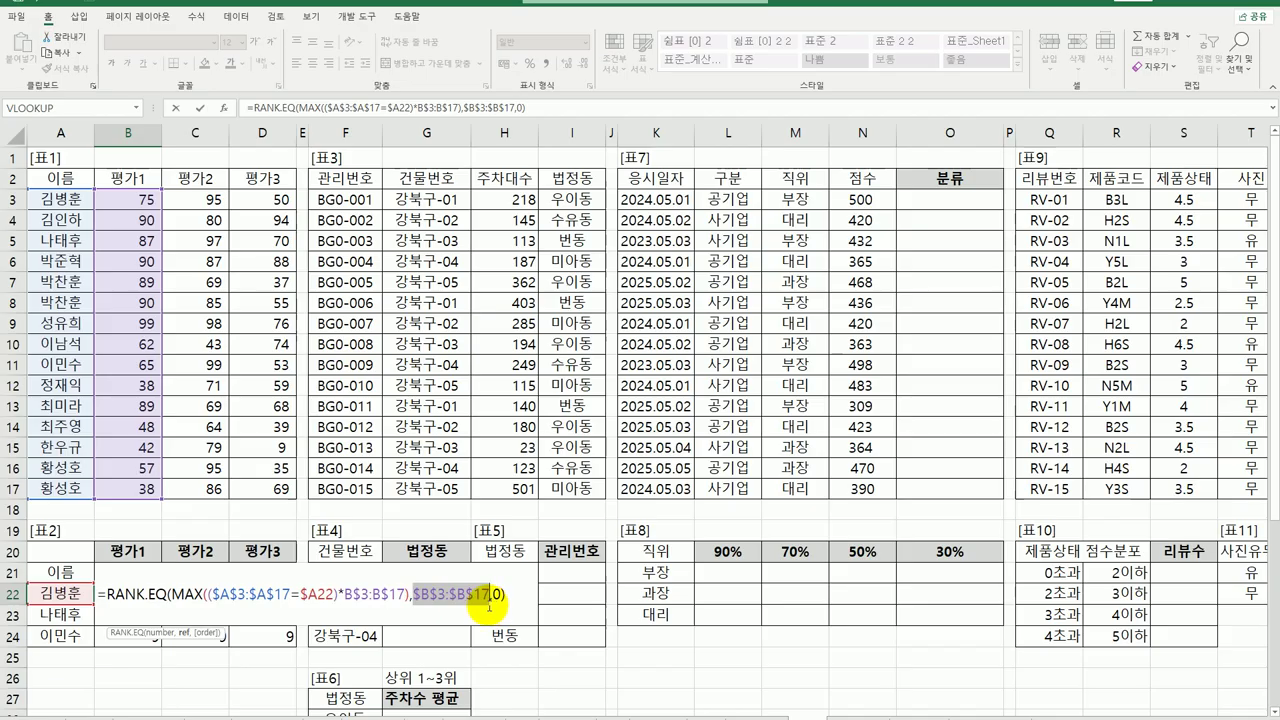
pyautogui.press('F4')
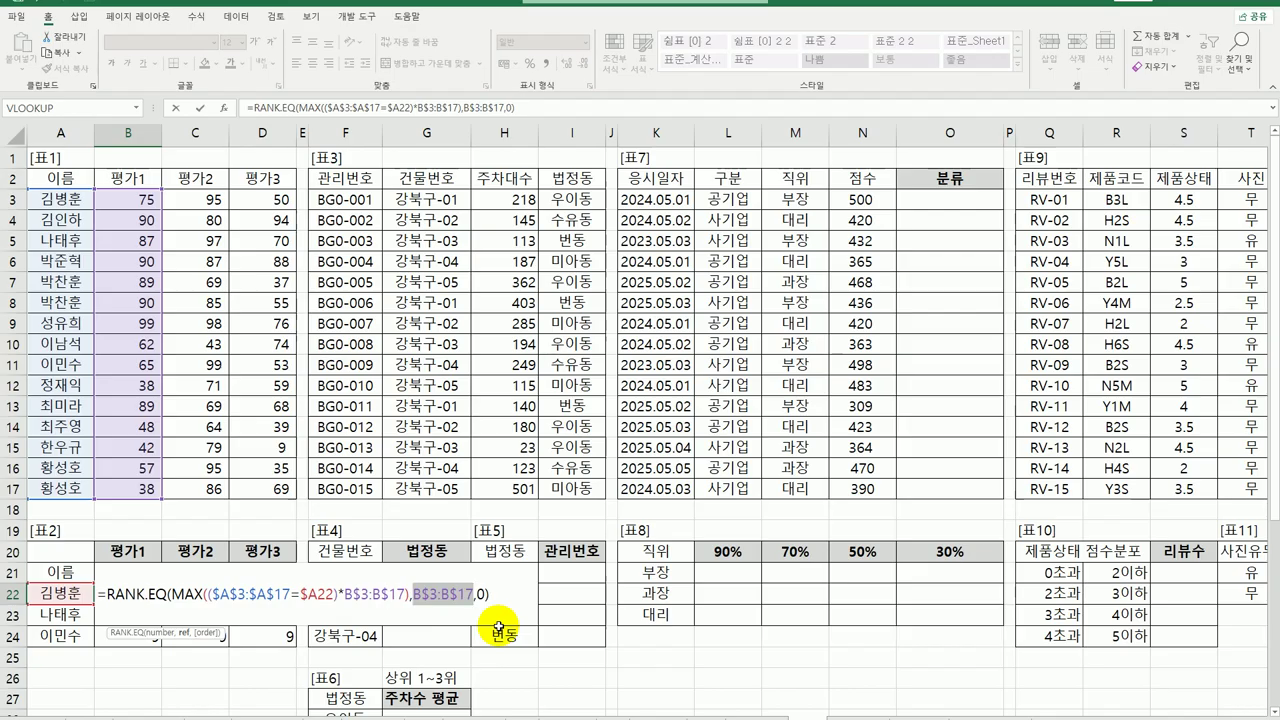
# - Commit the RANK.EQ formula in B22 as an array formula, fill it through B22:D24, and check the copies in C22 and D23
pyautogui.click(493, 596)
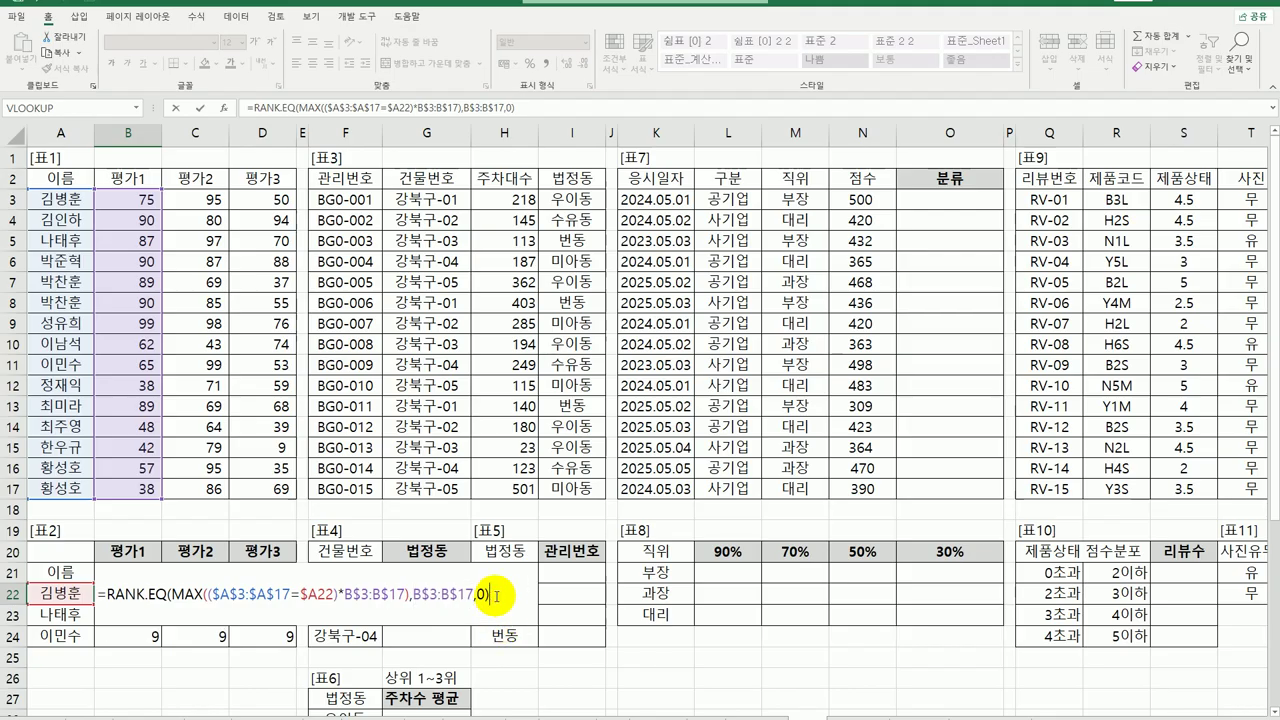
pyautogui.hotkey('ctrl', 'shift', 'Return')
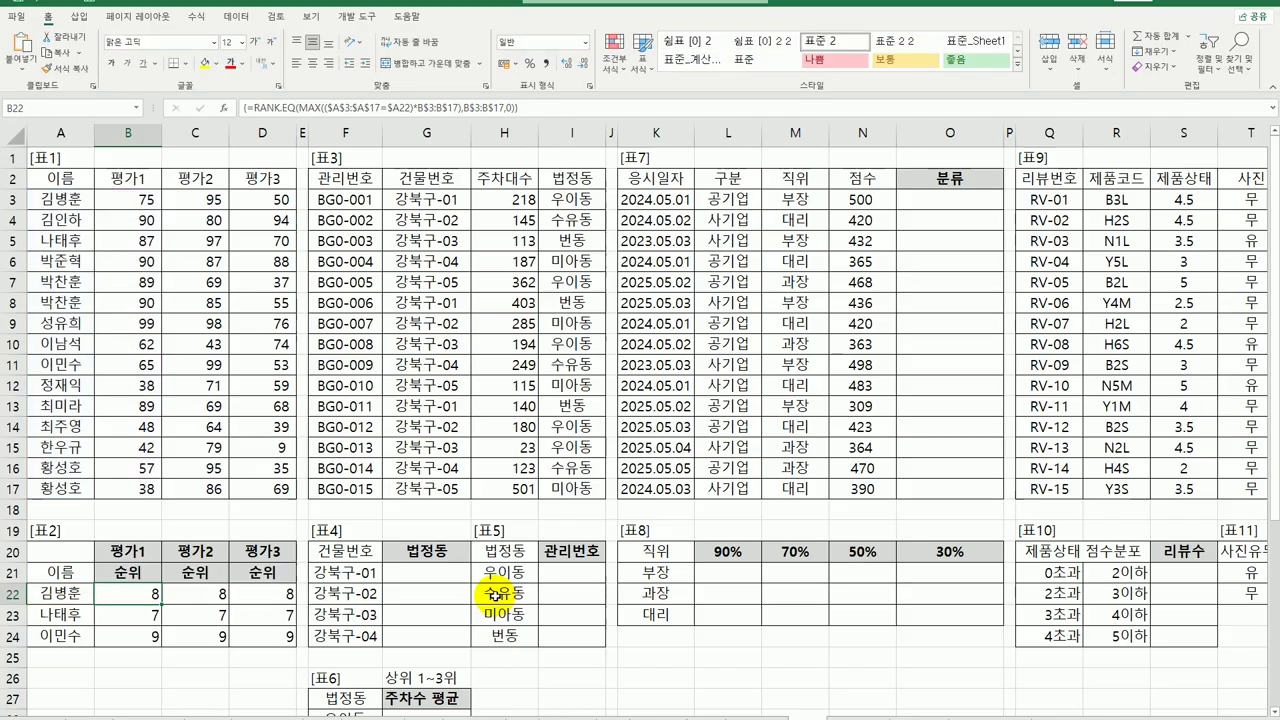
pyautogui.moveTo(162, 605); pyautogui.dragTo(280, 640)
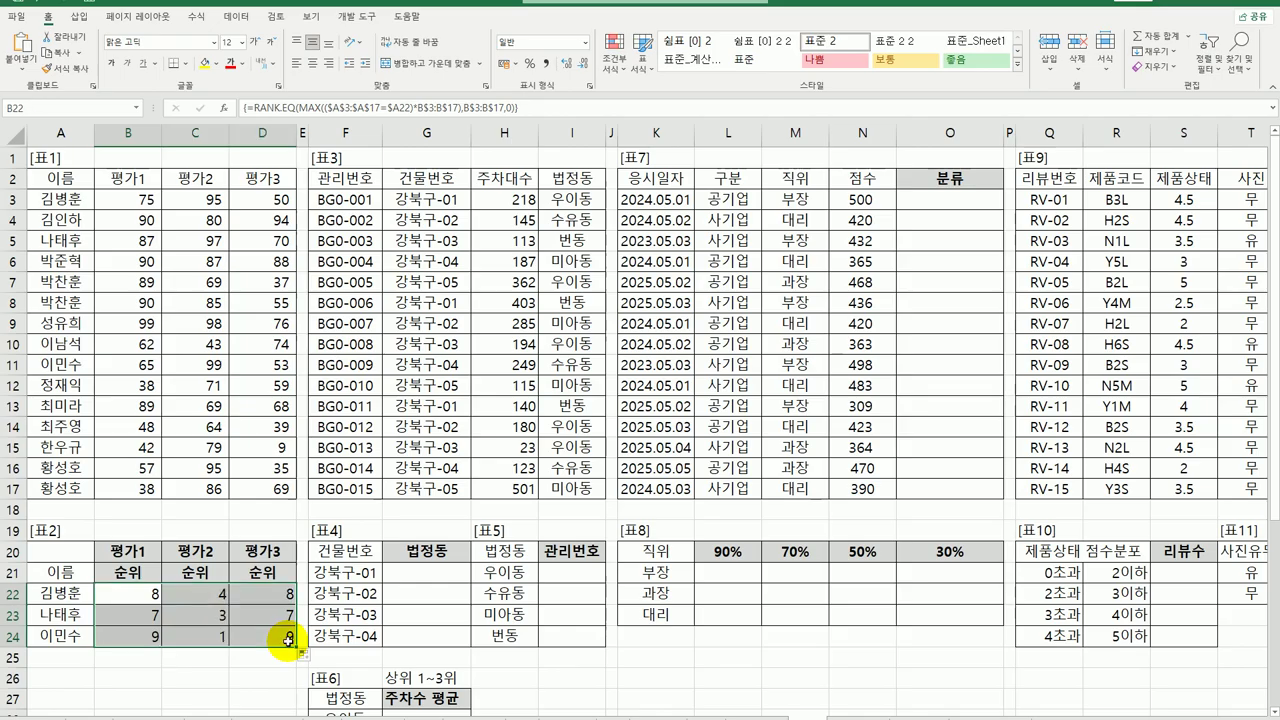
pyautogui.click(212, 594)
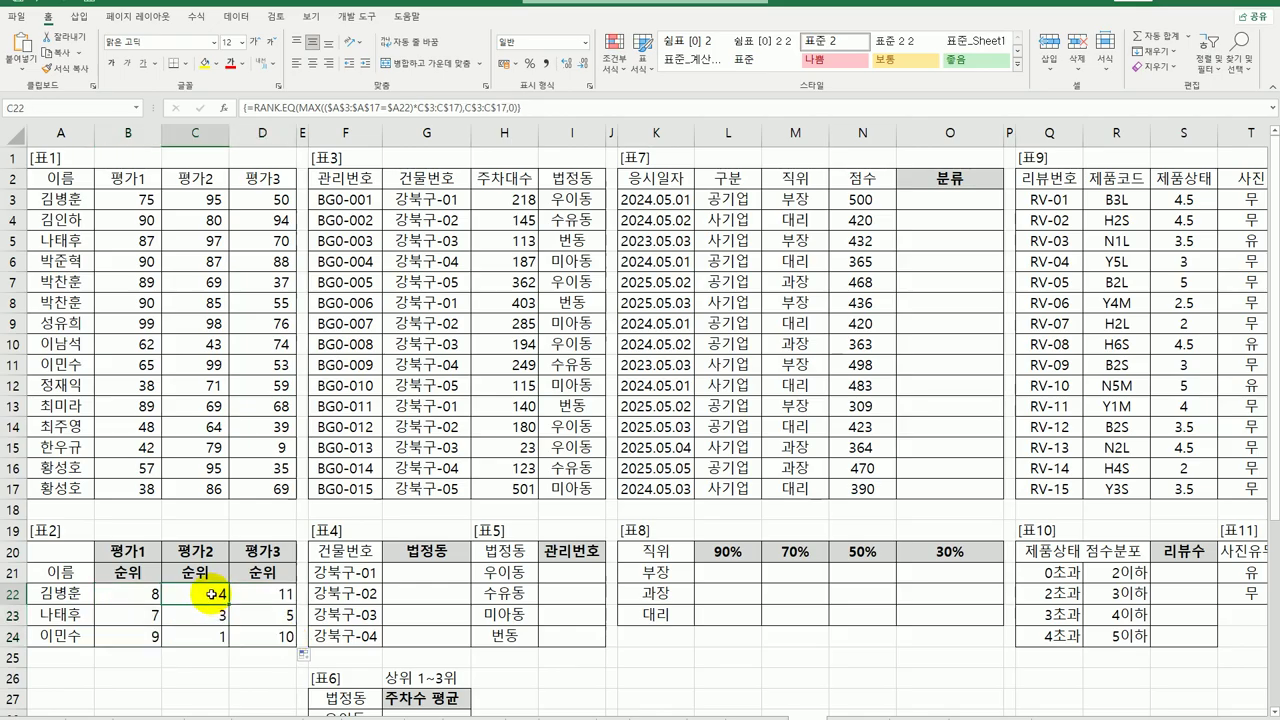
pyautogui.doubleClick(212, 594)
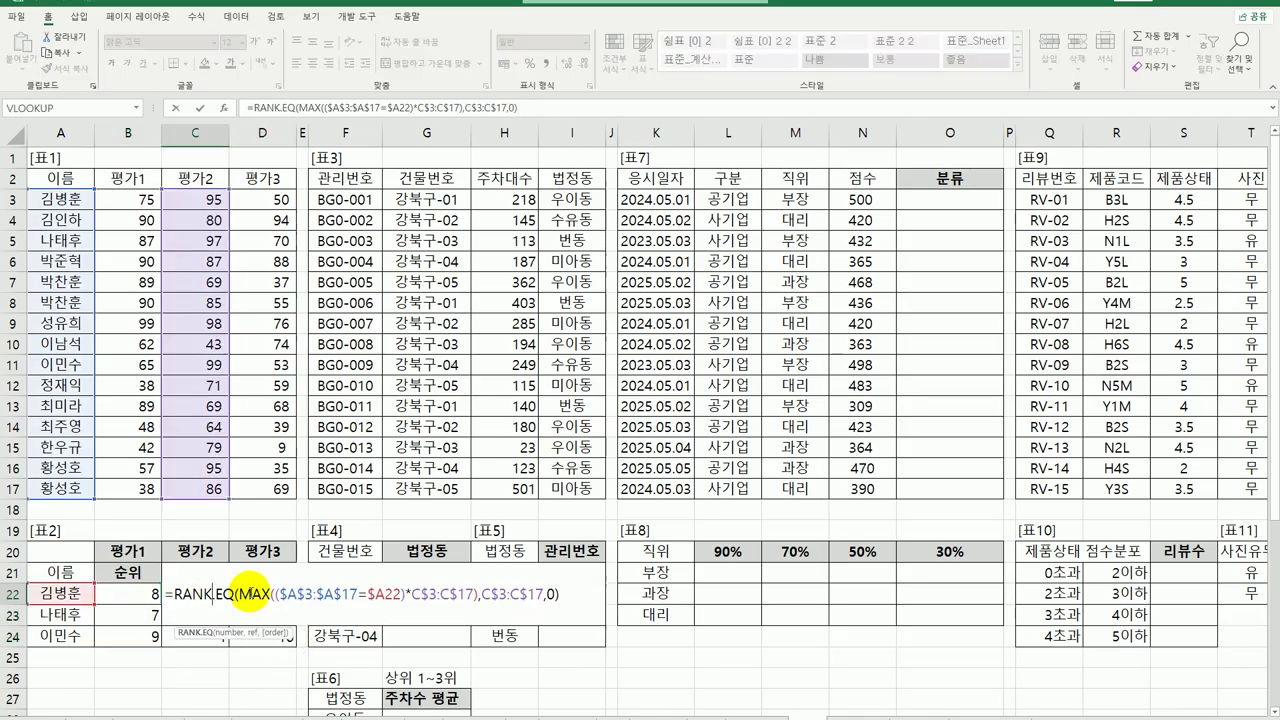
pyautogui.press('Escape')
pyautogui.doubleClick(278, 615)
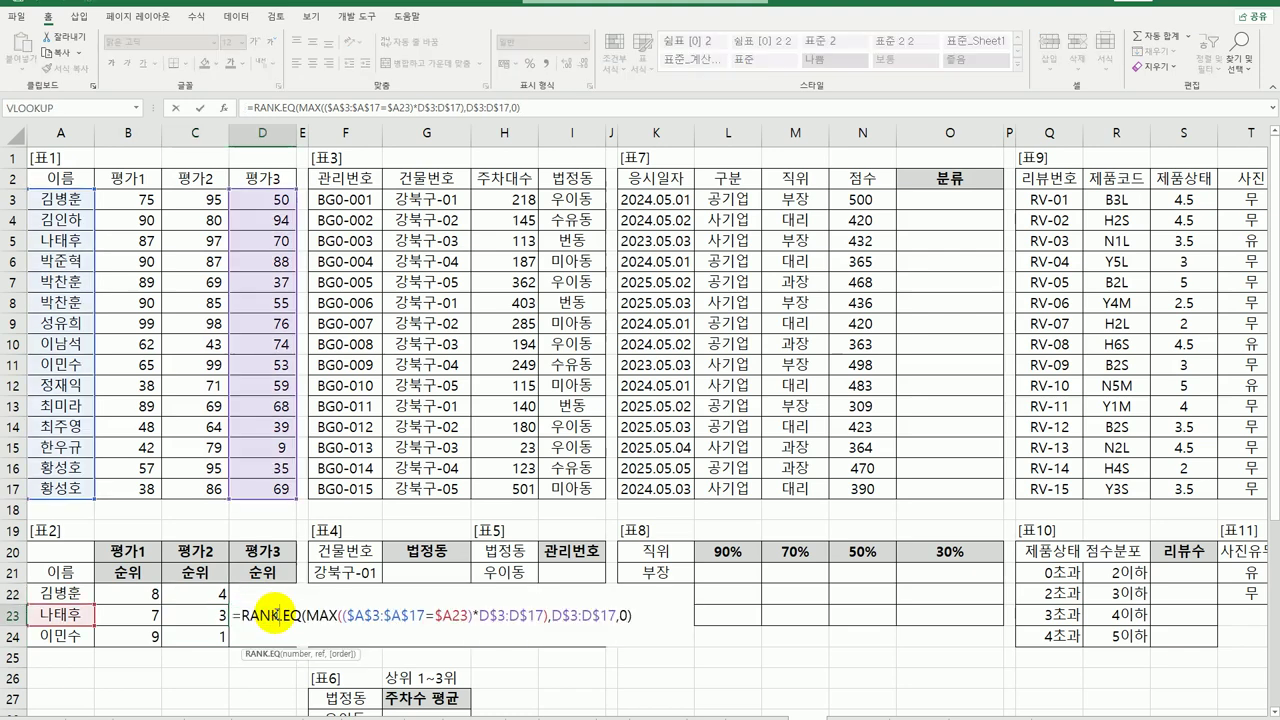
pyautogui.hotkey('ctrl', 'shift', 'Return')
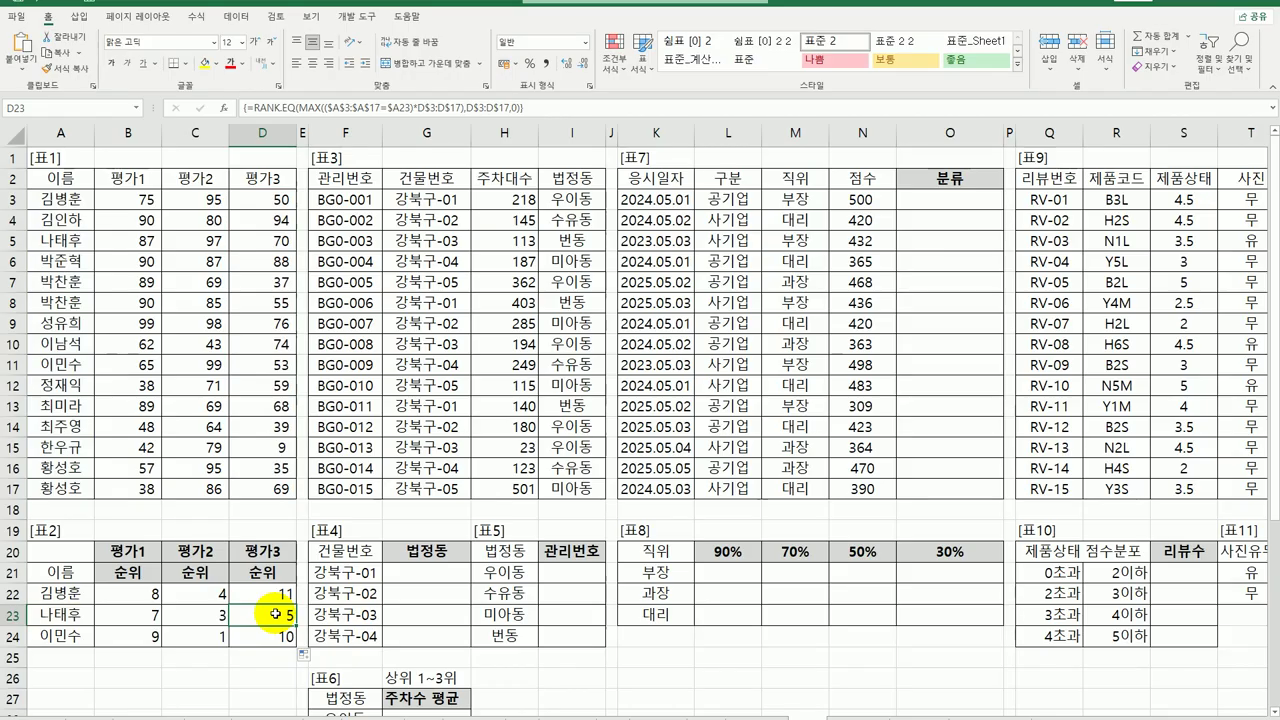
# - Examine the building number, parking count and 법정동 columns of 표3 and the building numbers with empty 법정동 cells in 표4
pyautogui.click(355, 195)
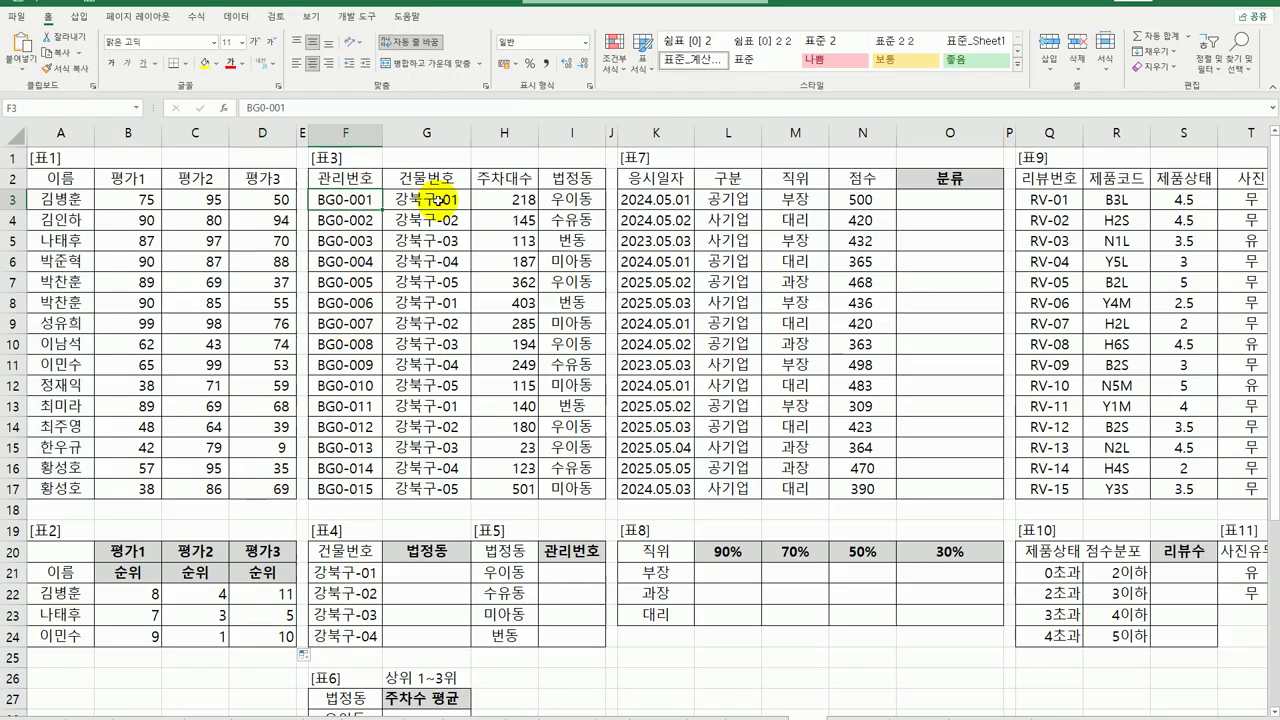
pyautogui.moveTo(437, 199); pyautogui.dragTo(424, 490)
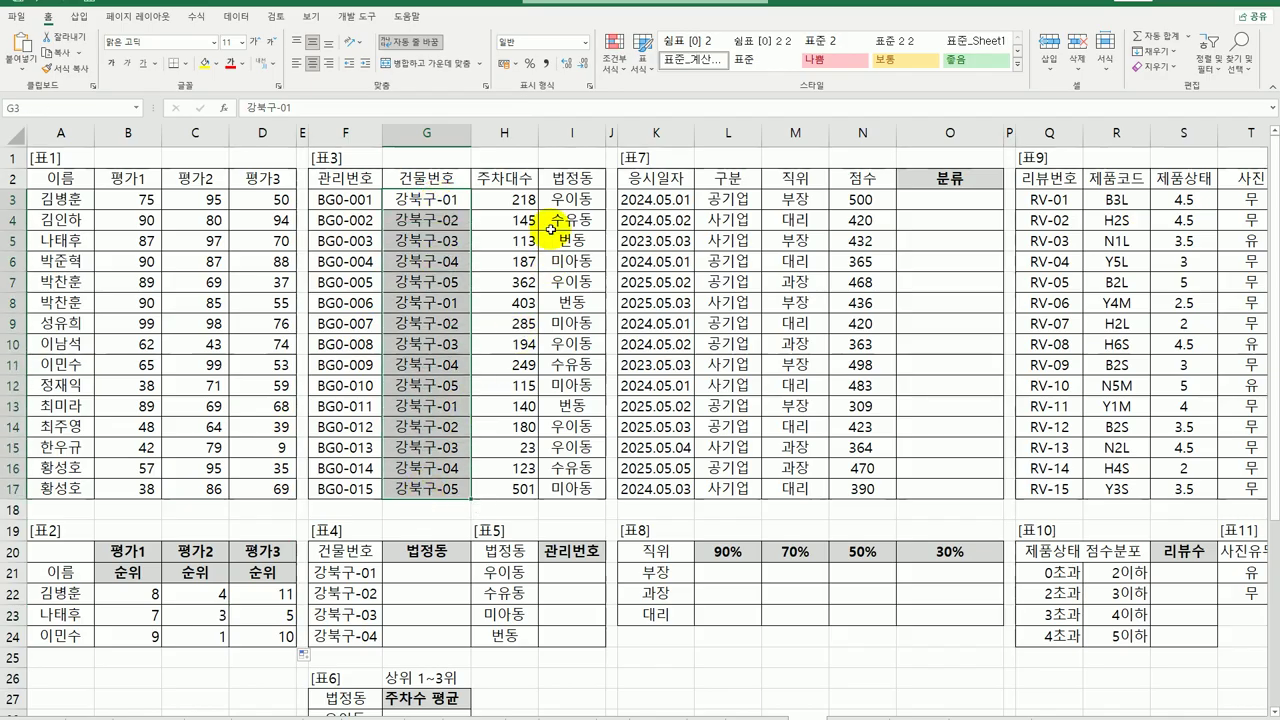
pyautogui.moveTo(520, 198); pyautogui.dragTo(500, 486)
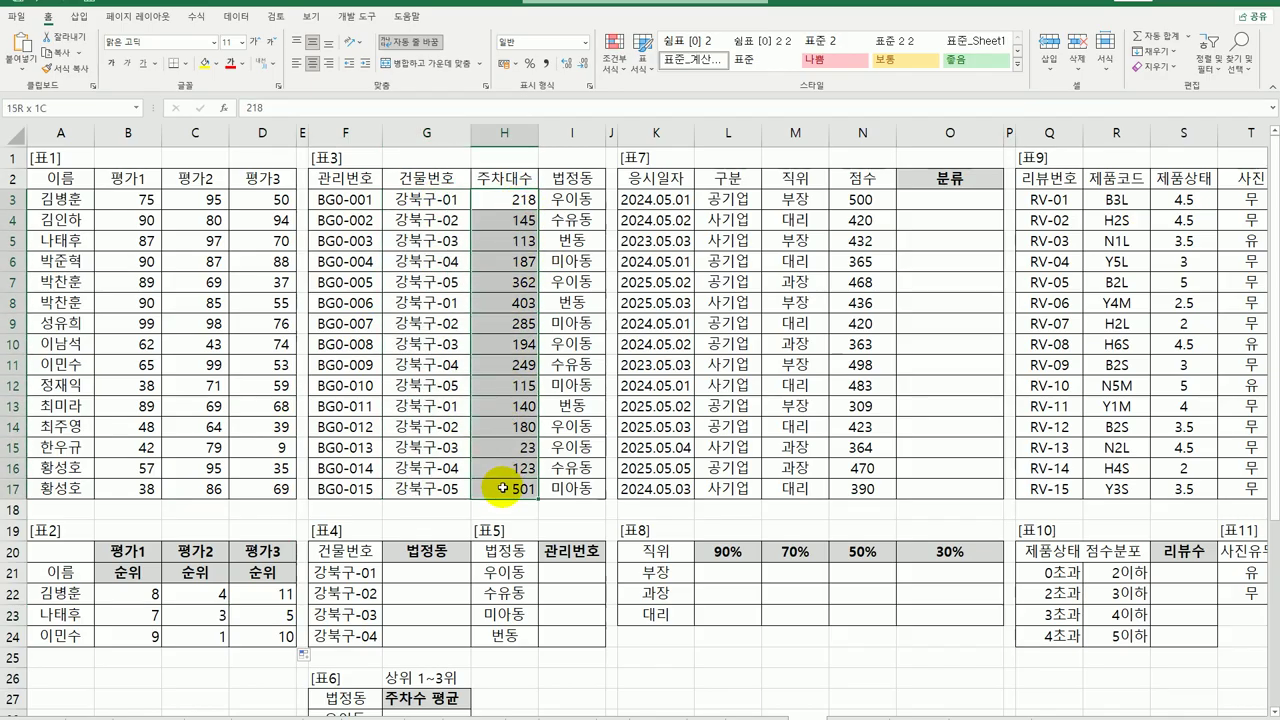
pyautogui.moveTo(580, 200); pyautogui.dragTo(571, 489)
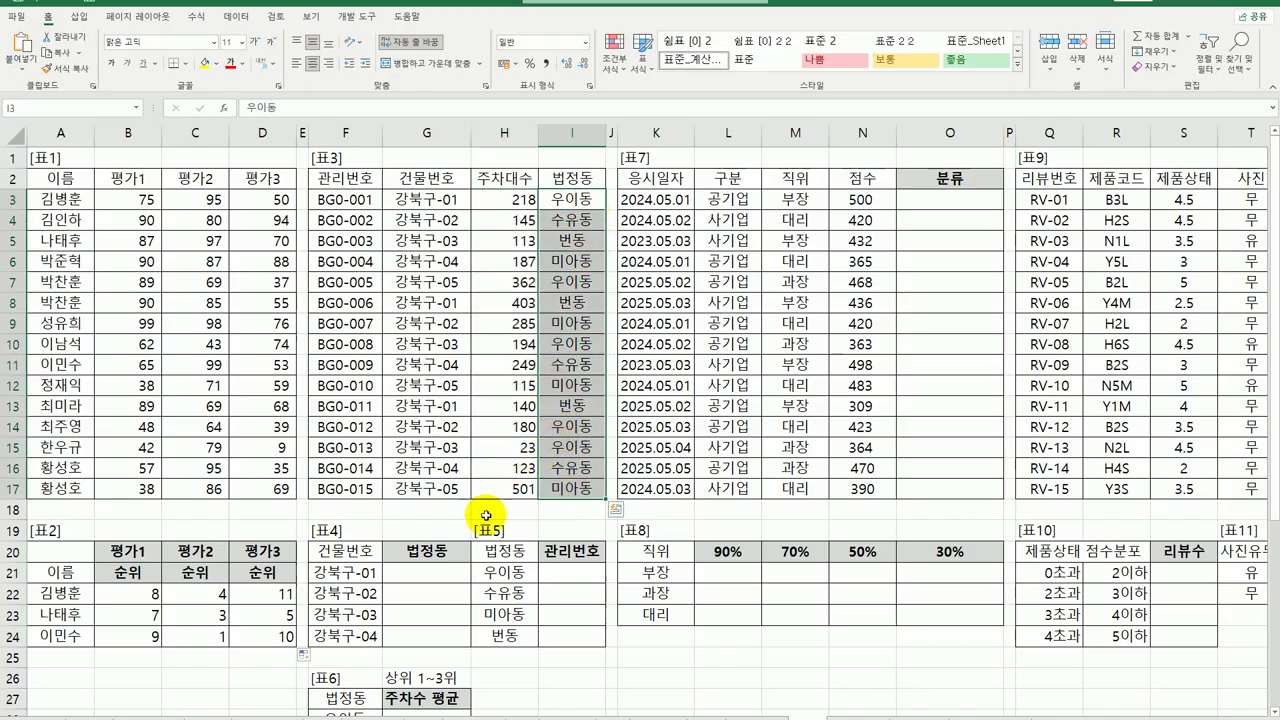
pyautogui.moveTo(437, 573); pyautogui.dragTo(430, 636)
pyautogui.moveTo(431, 636); pyautogui.dragTo(431, 636)
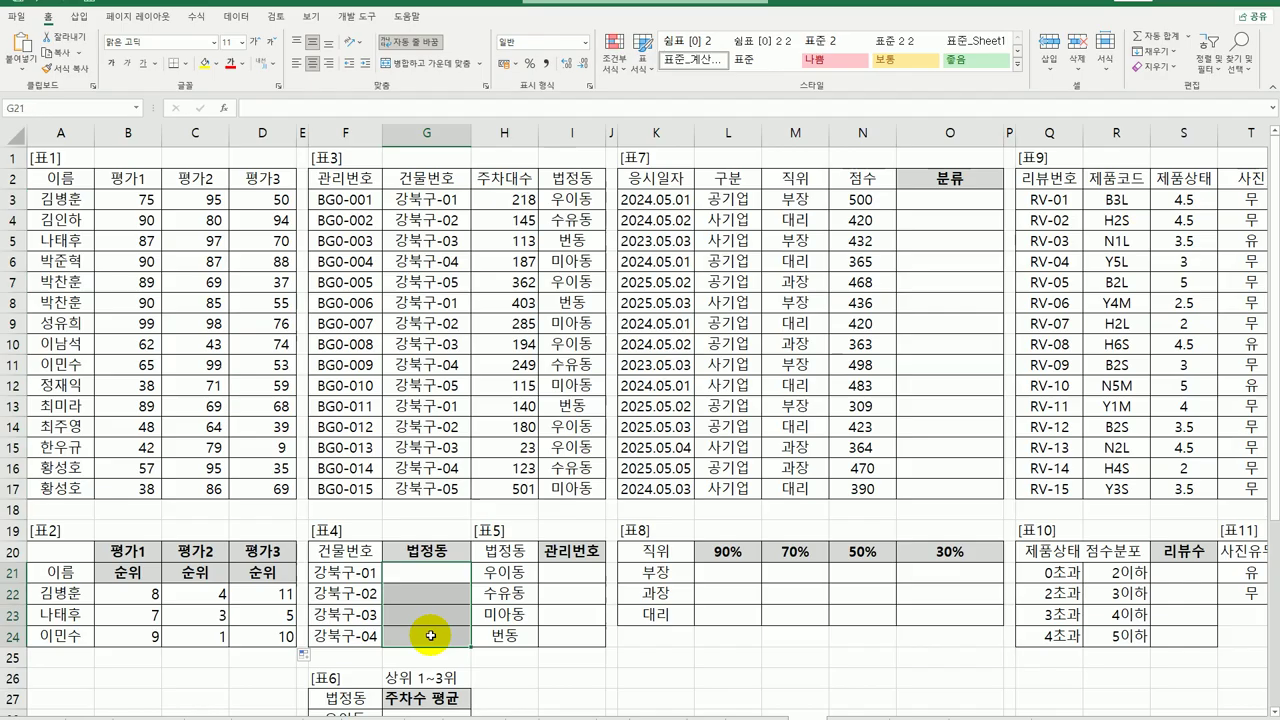
pyautogui.click(327, 572)
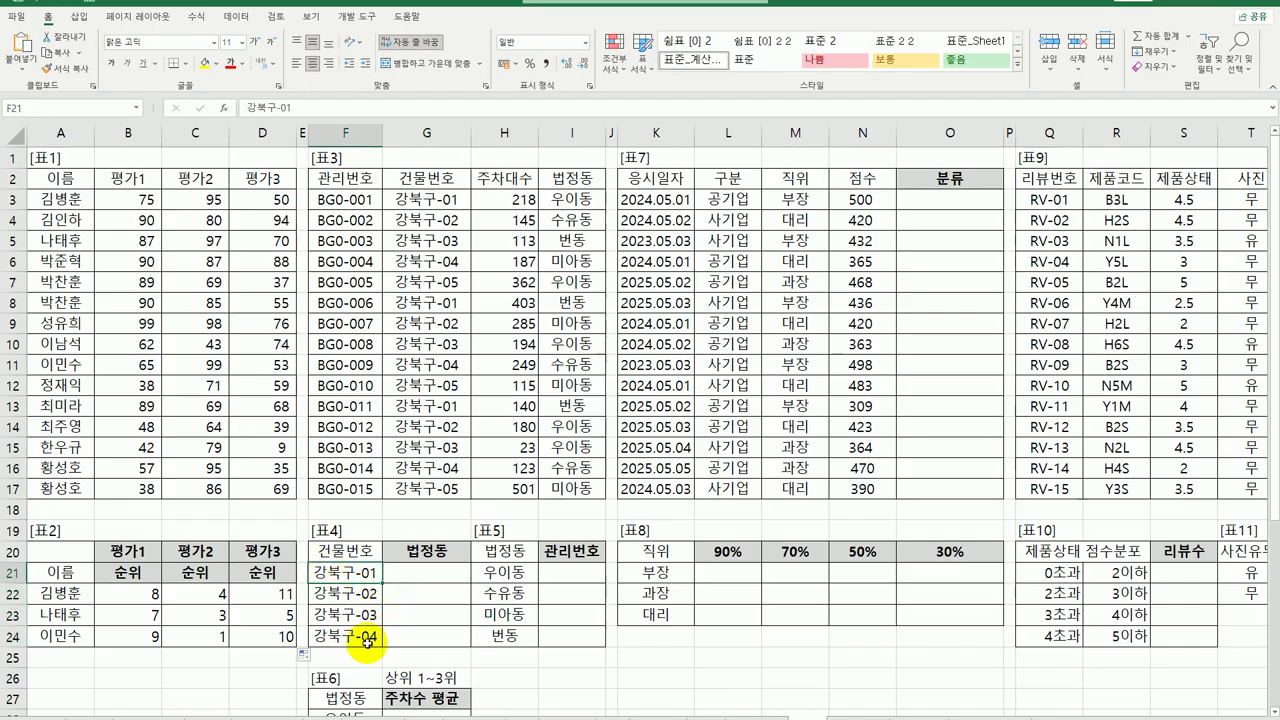
pyautogui.click(369, 636)
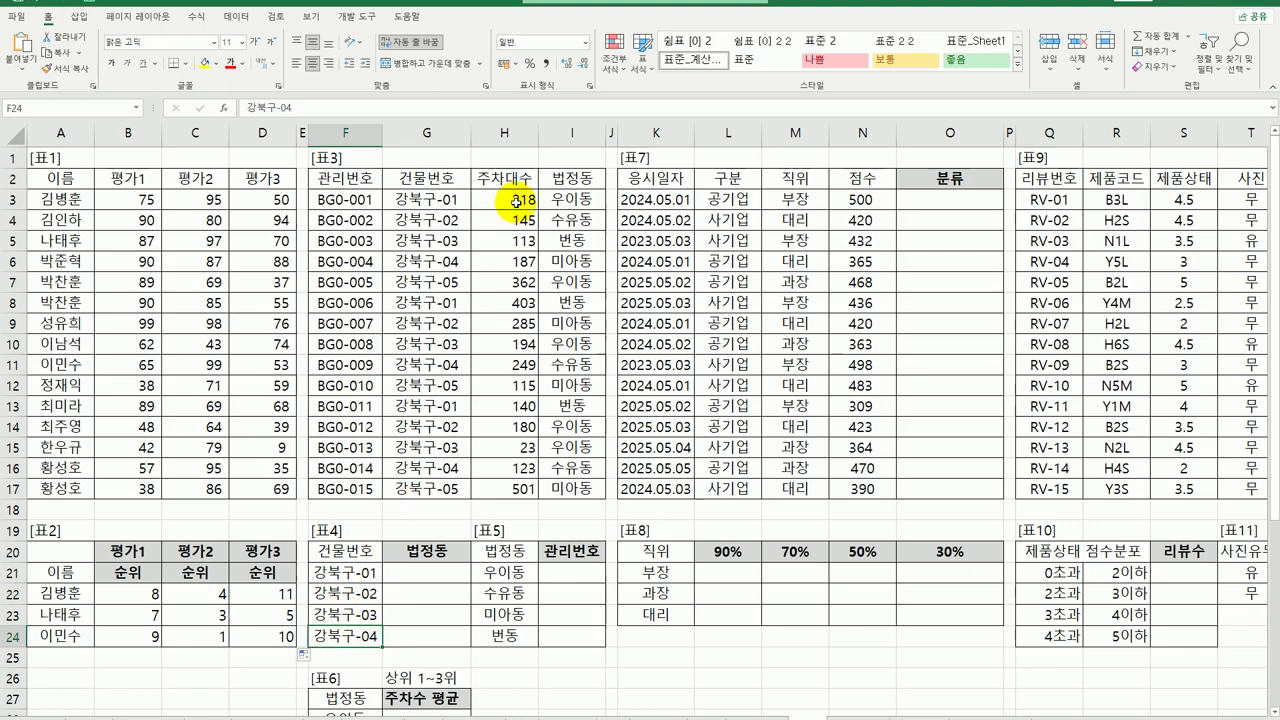
# - Examine the 강북구-01 entries in 표3, its parking counts and the H3:I17 lookup range for the G21 formula
pyautogui.moveTo(515, 200); pyautogui.dragTo(514, 488)
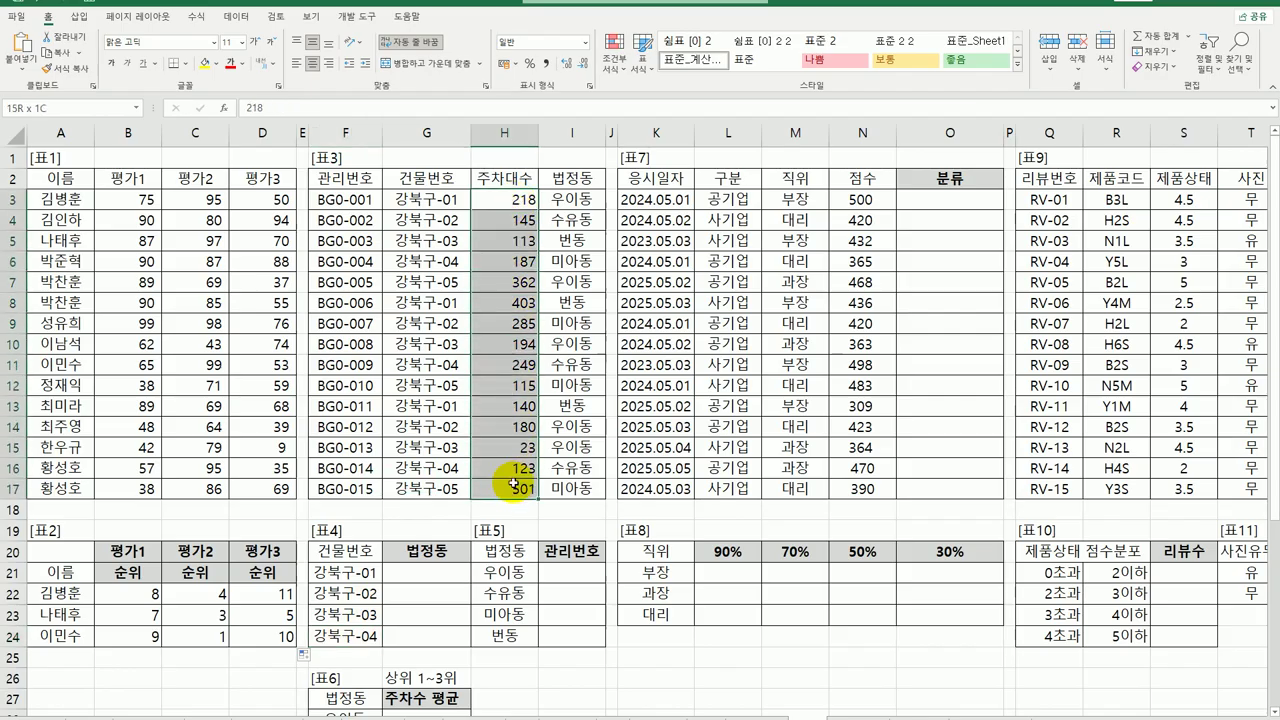
pyautogui.click(449, 197)
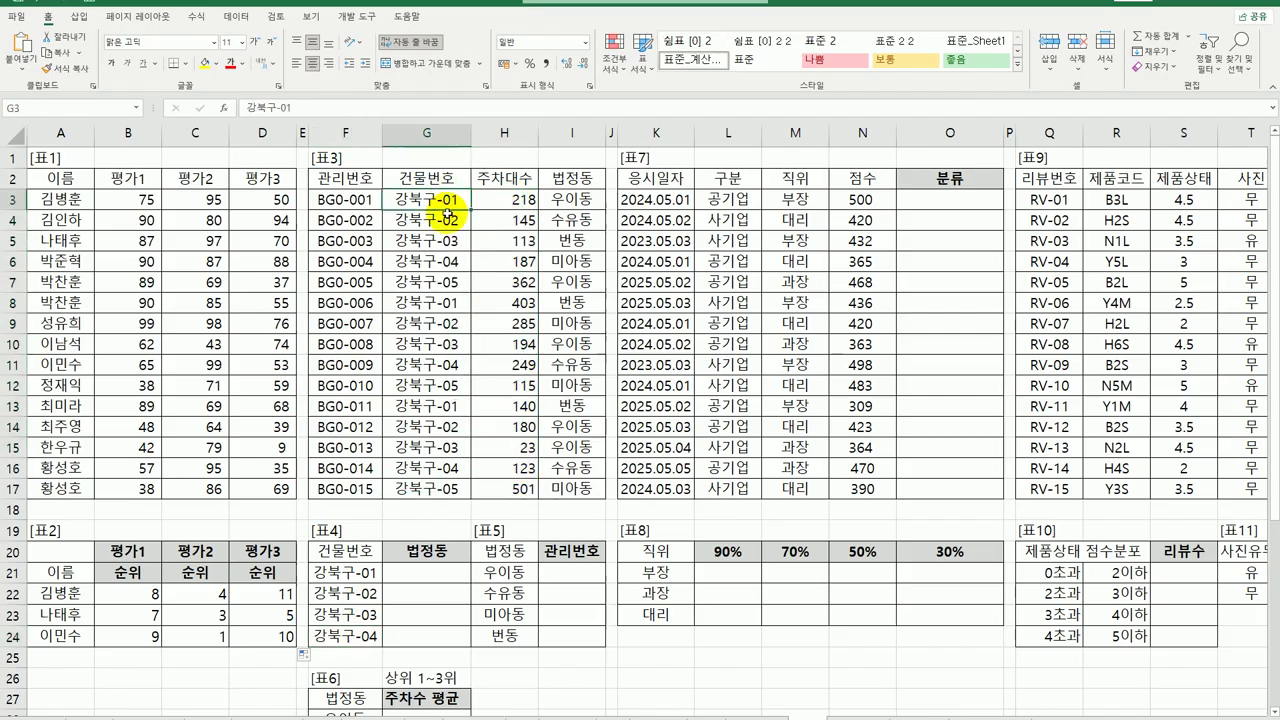
pyautogui.keyDown('ctrl'); pyautogui.click(440, 302); pyautogui.keyUp('ctrl')
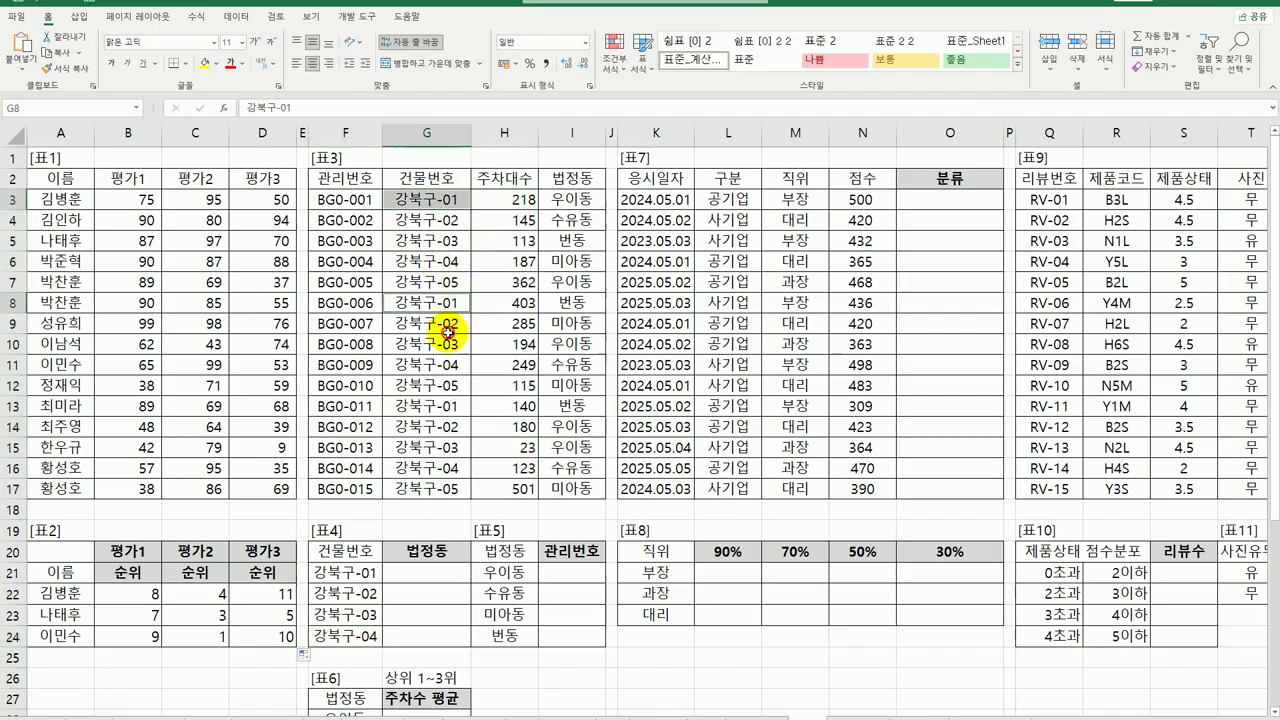
pyautogui.keyDown('ctrl'); pyautogui.click(449, 405); pyautogui.keyUp('ctrl')
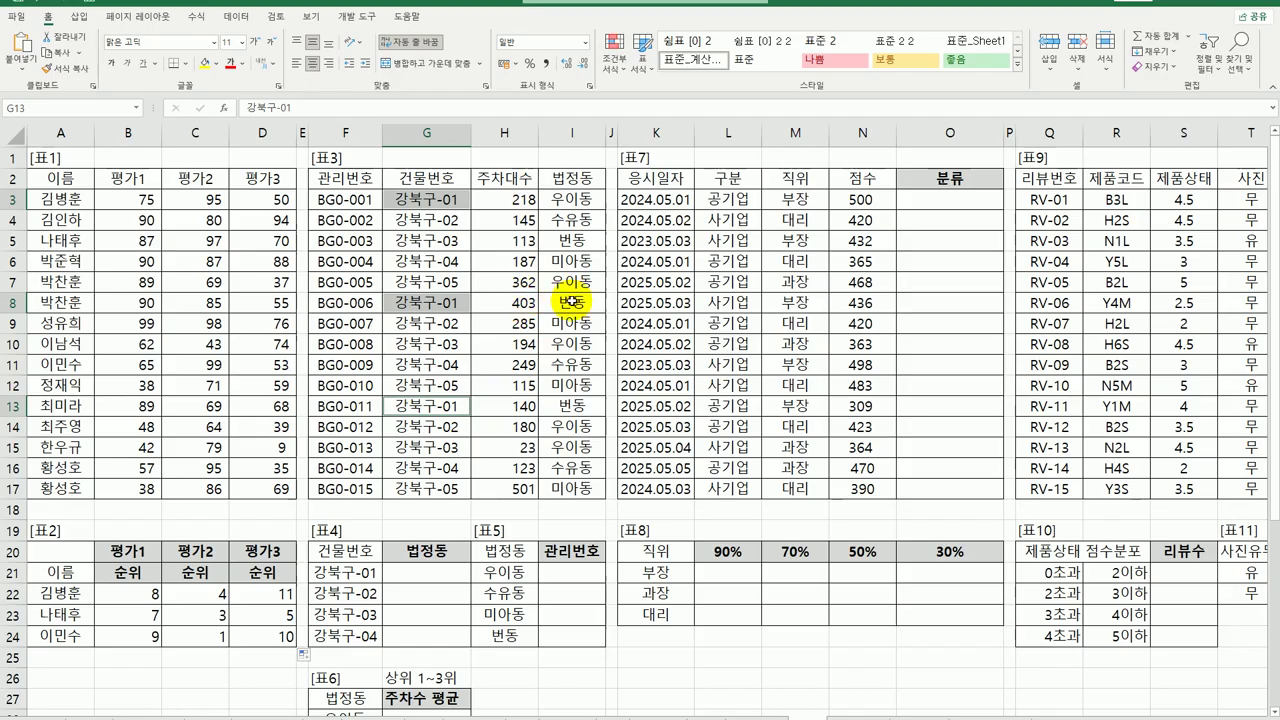
pyautogui.click(444, 577)
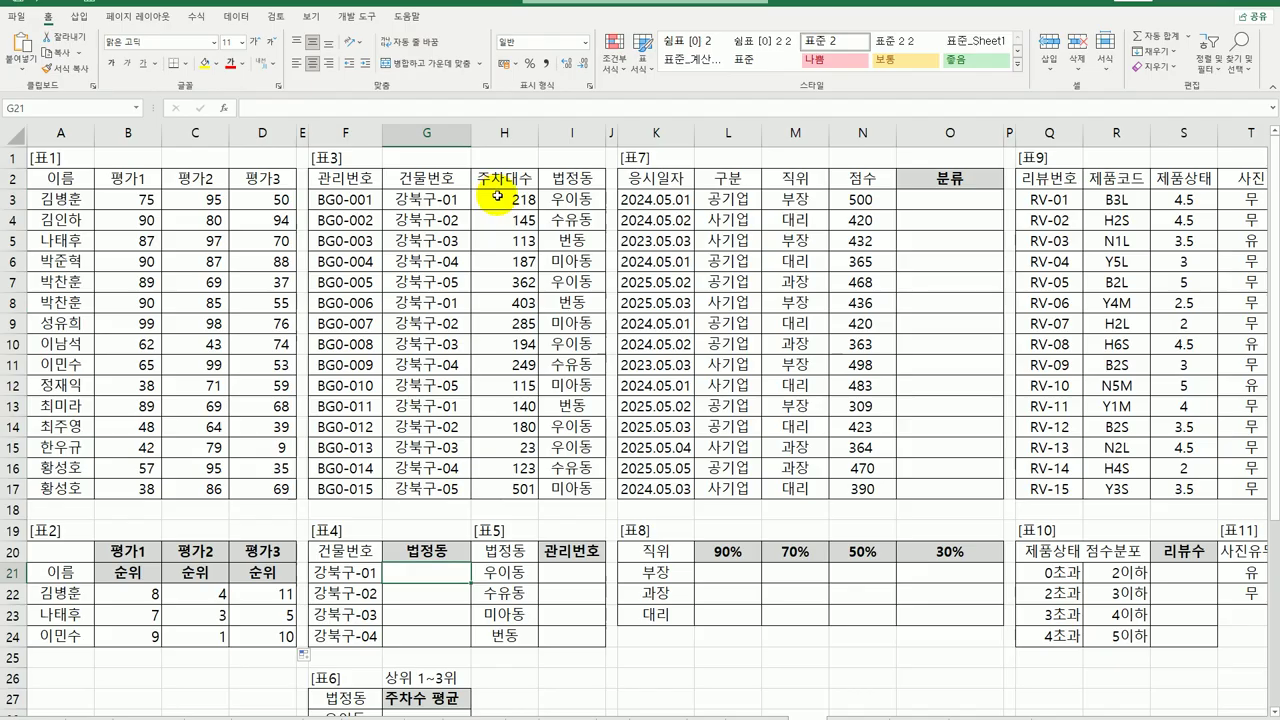
pyautogui.moveTo(491, 203); pyautogui.dragTo(560, 490)
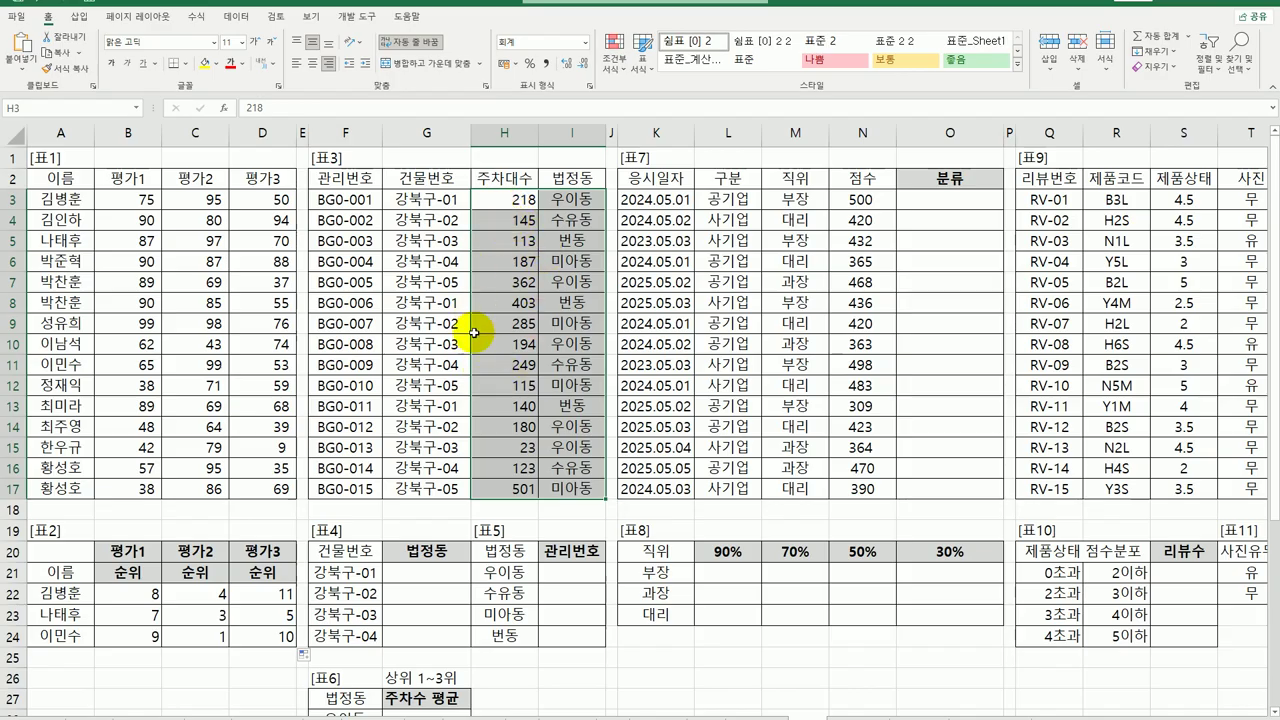
pyautogui.click(360, 575)
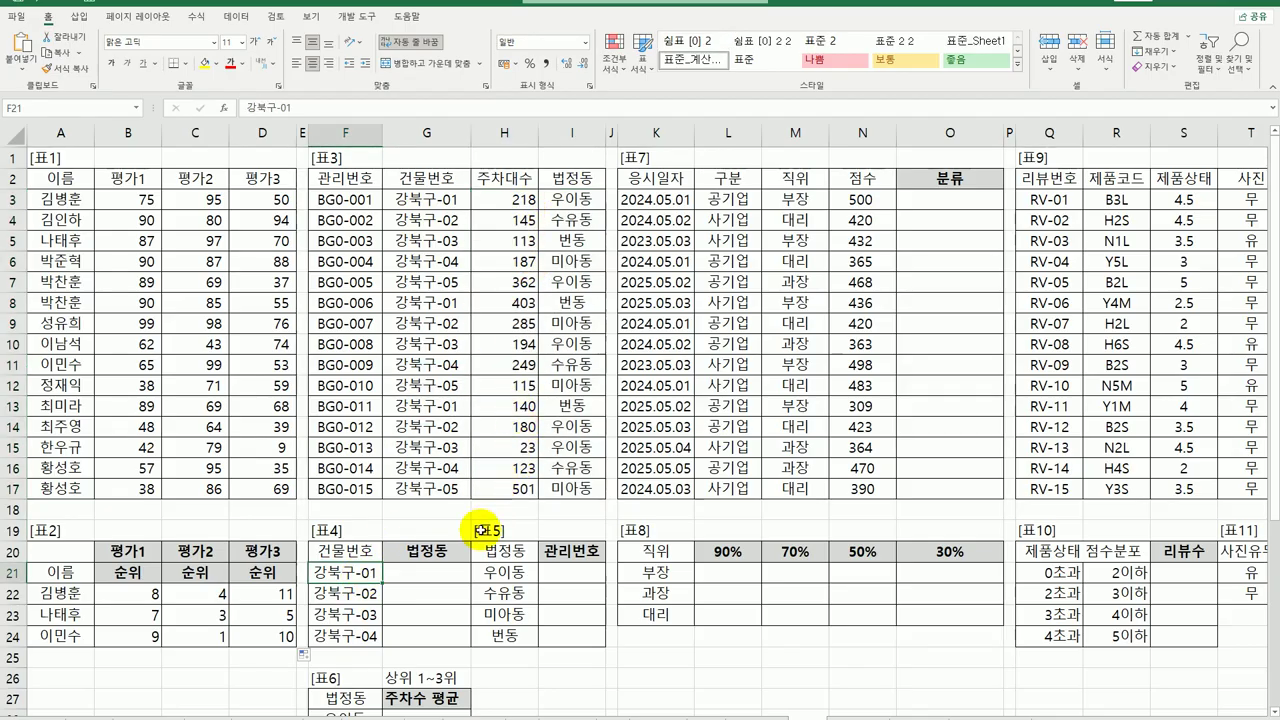
# - Begin a formula in G21 with VLOOKUP, nesting LARGE as its lookup value and opening a bracketed condition
pyautogui.click(457, 580)
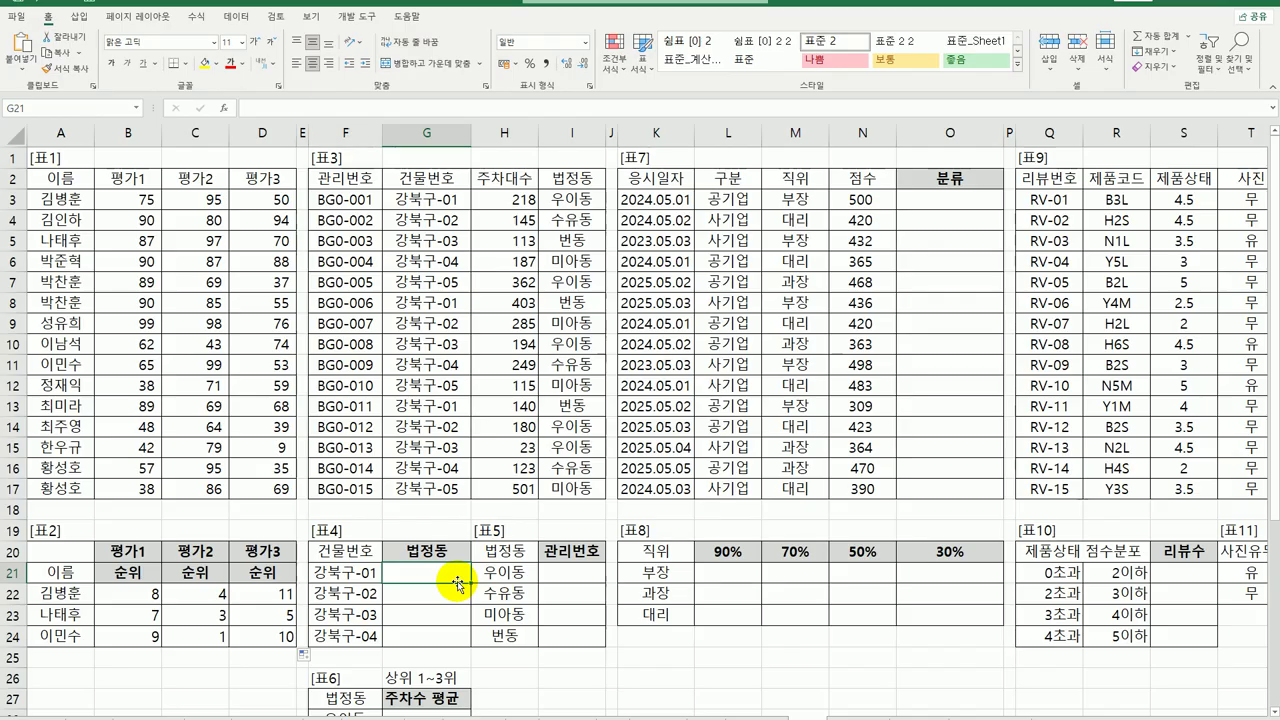
pyautogui.write('=')
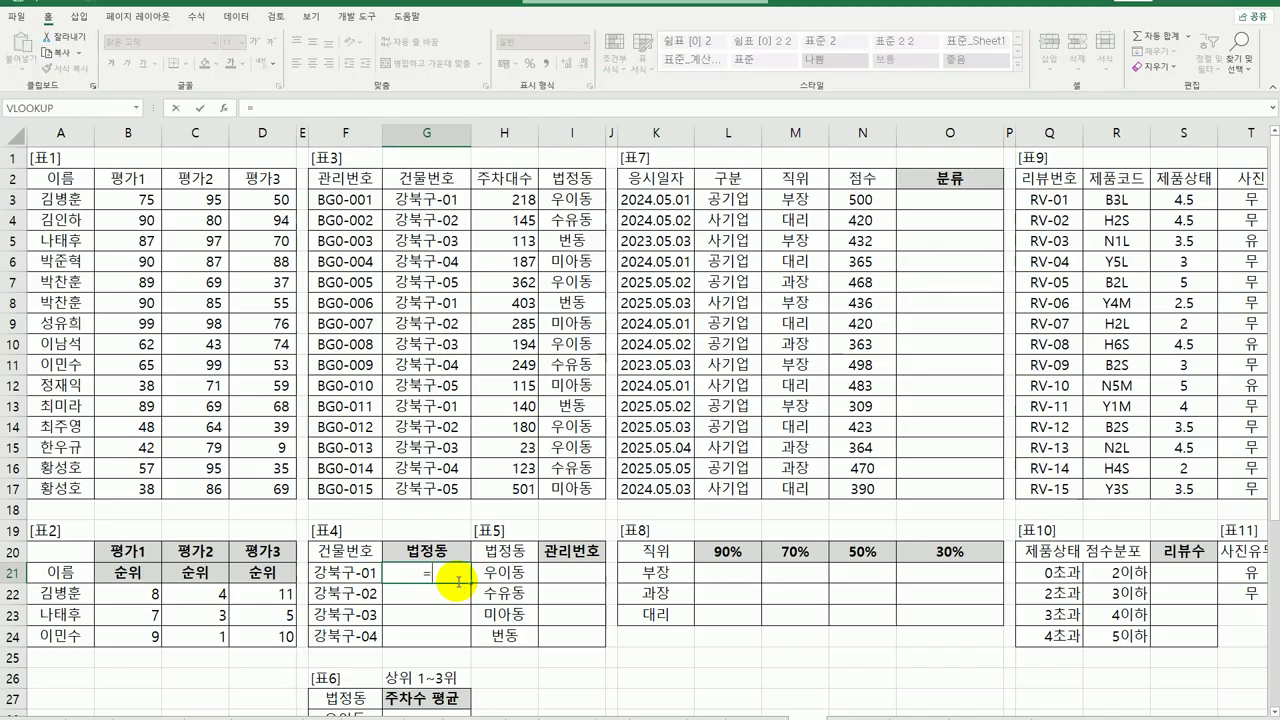
pyautogui.write('vl')
pyautogui.press('Tab')
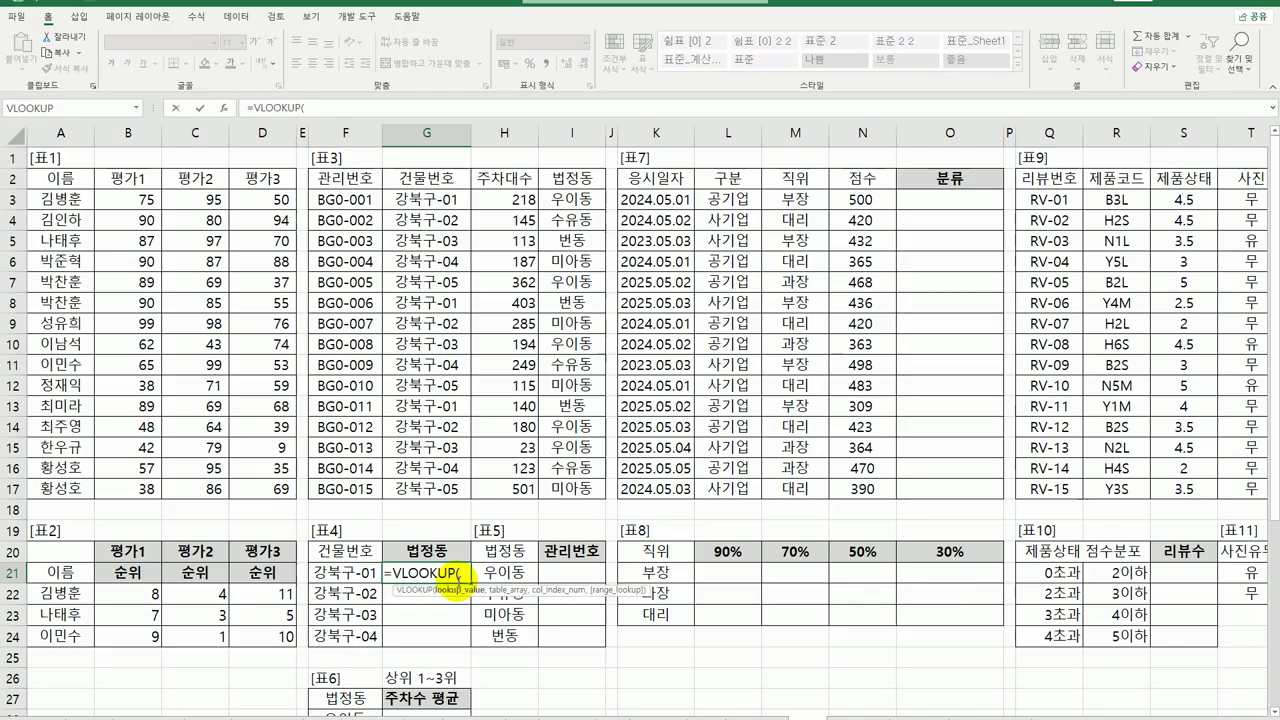
pyautogui.write('larg')
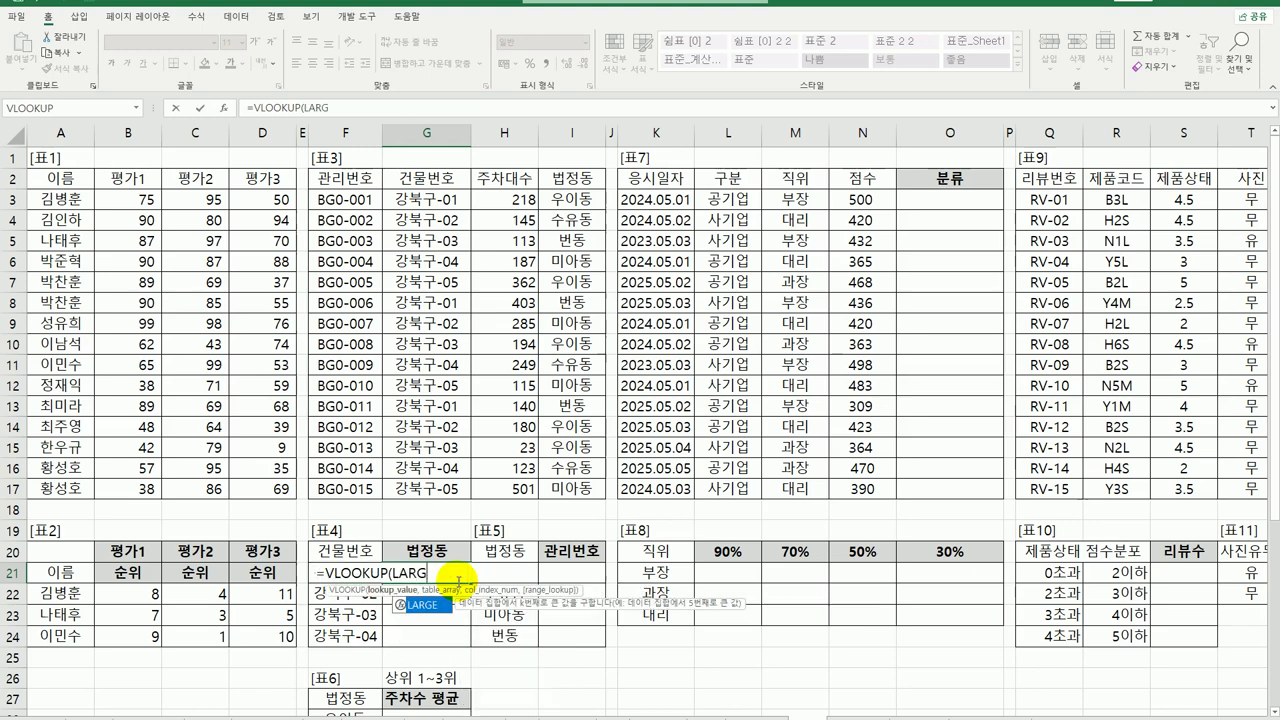
pyautogui.press('Tab')
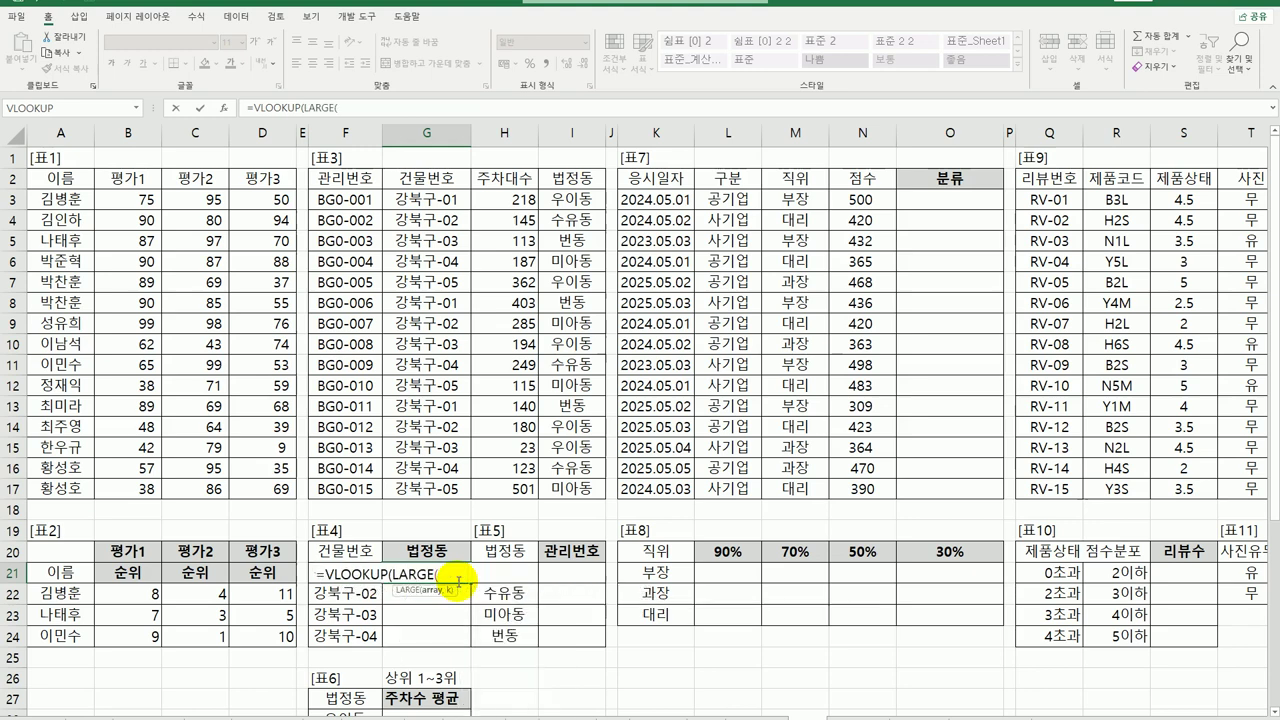
pyautogui.write('(')
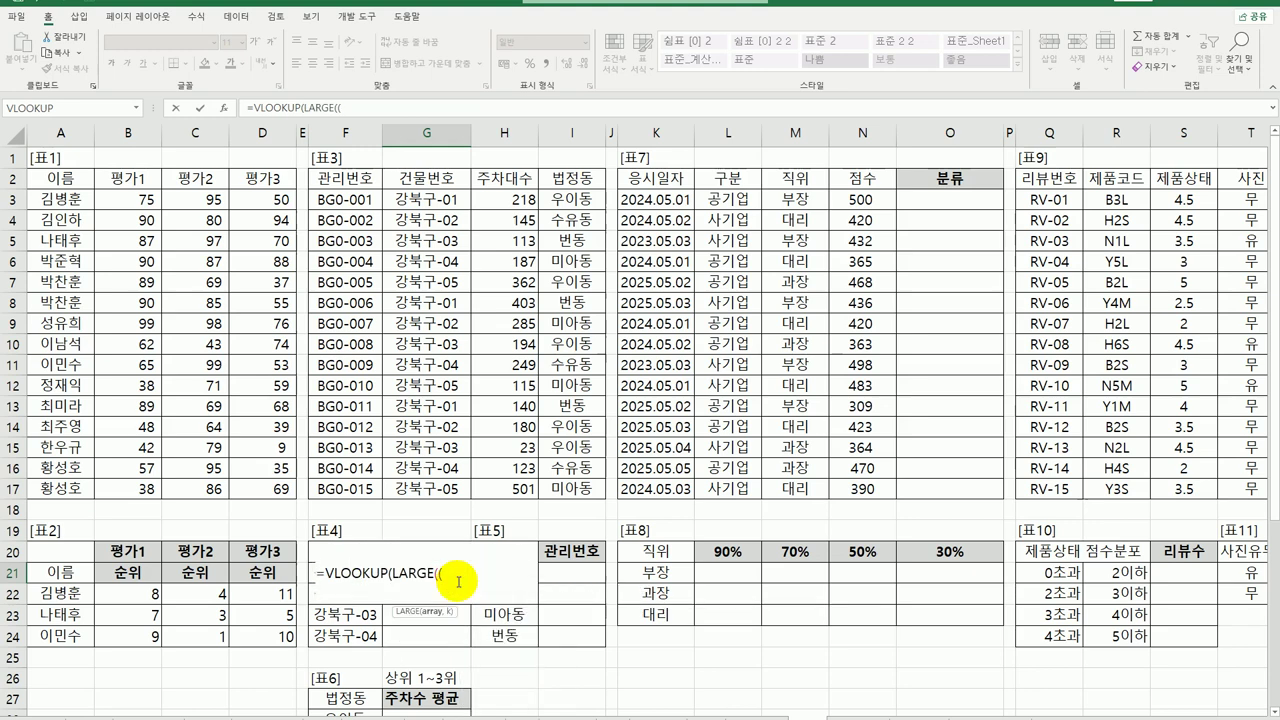
# - Add the condition that $G$3:$G$17 equals F21 to the LARGE array, followed by a multiplication operator
pyautogui.moveTo(424, 198); pyautogui.dragTo(428, 491)
pyautogui.press('F4')
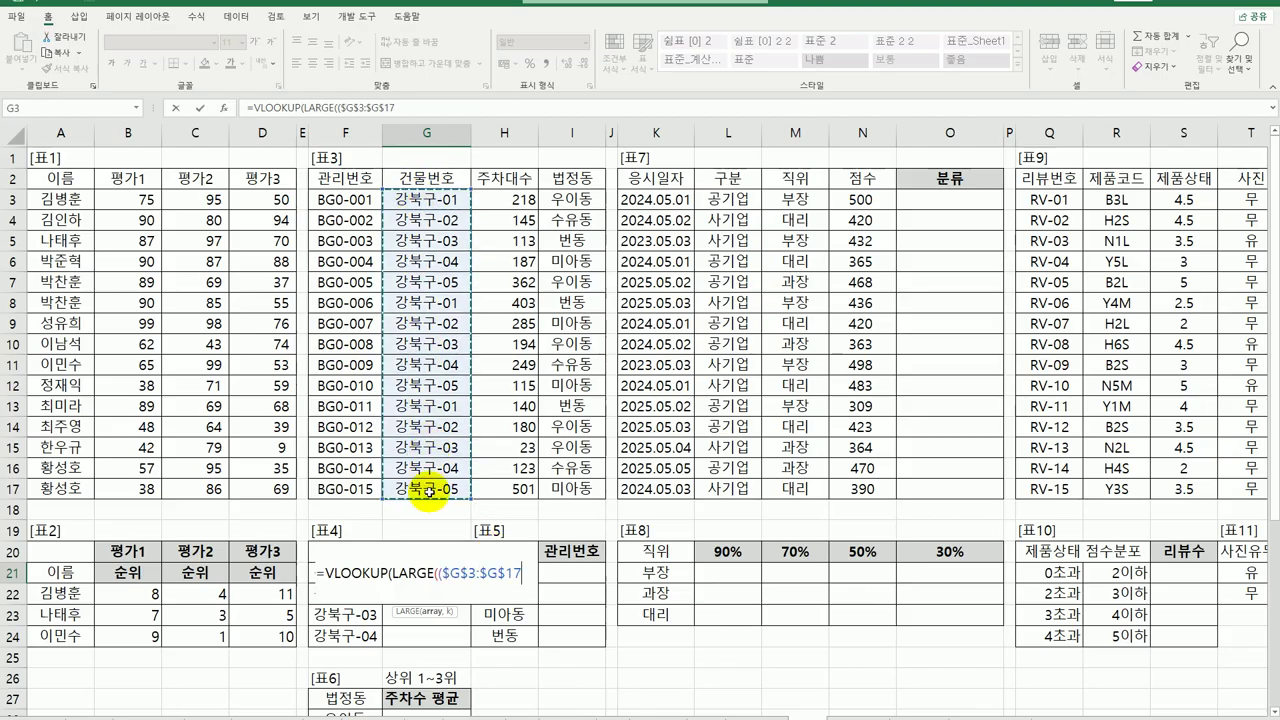
pyautogui.write('=F')
pyautogui.press('Left')
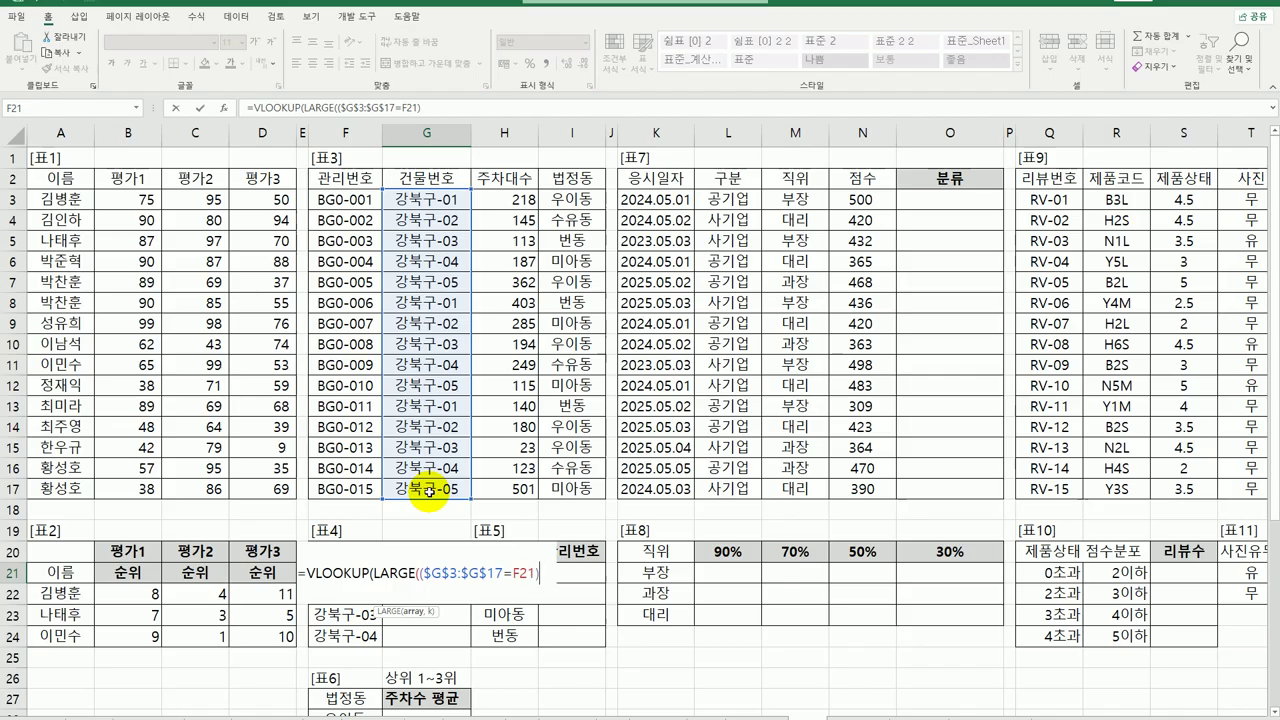
pyautogui.write(')*')
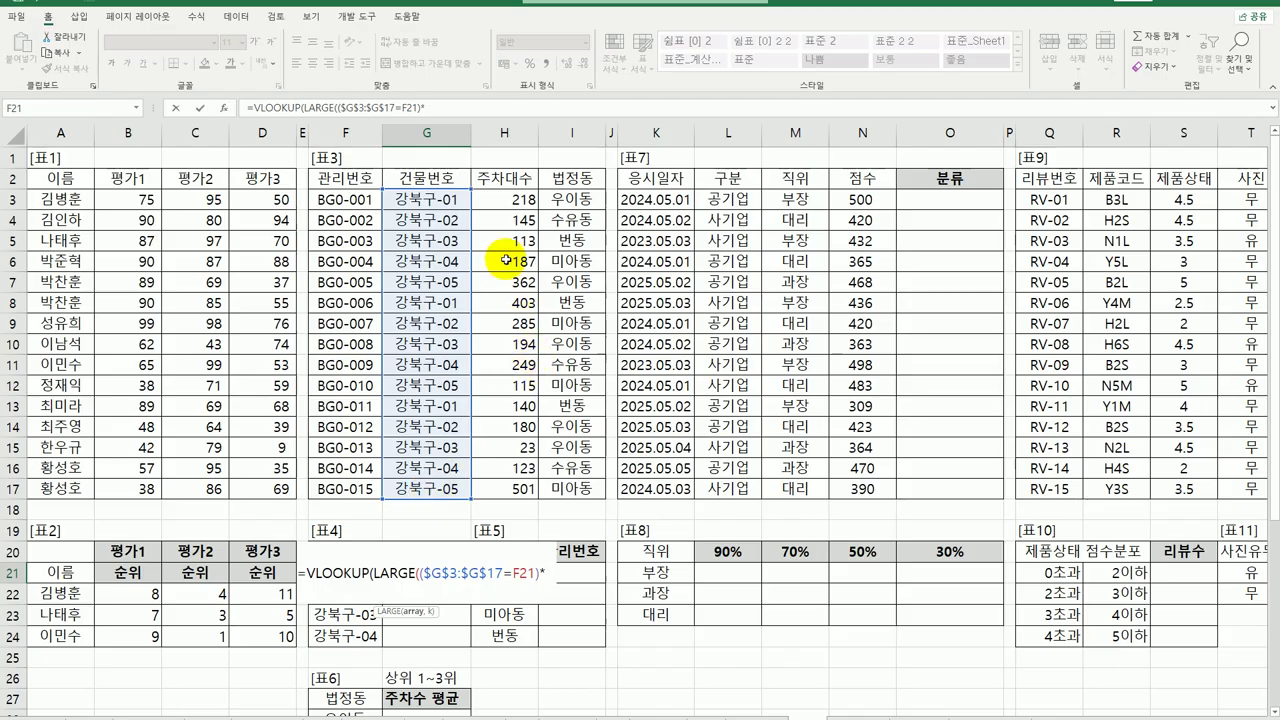
# - Multiply the condition by the parking counts $H$3:$H$17, set LARGE's k to 1, and close it as the VLOOKUP lookup value
pyautogui.moveTo(510, 200); pyautogui.dragTo(515, 490)
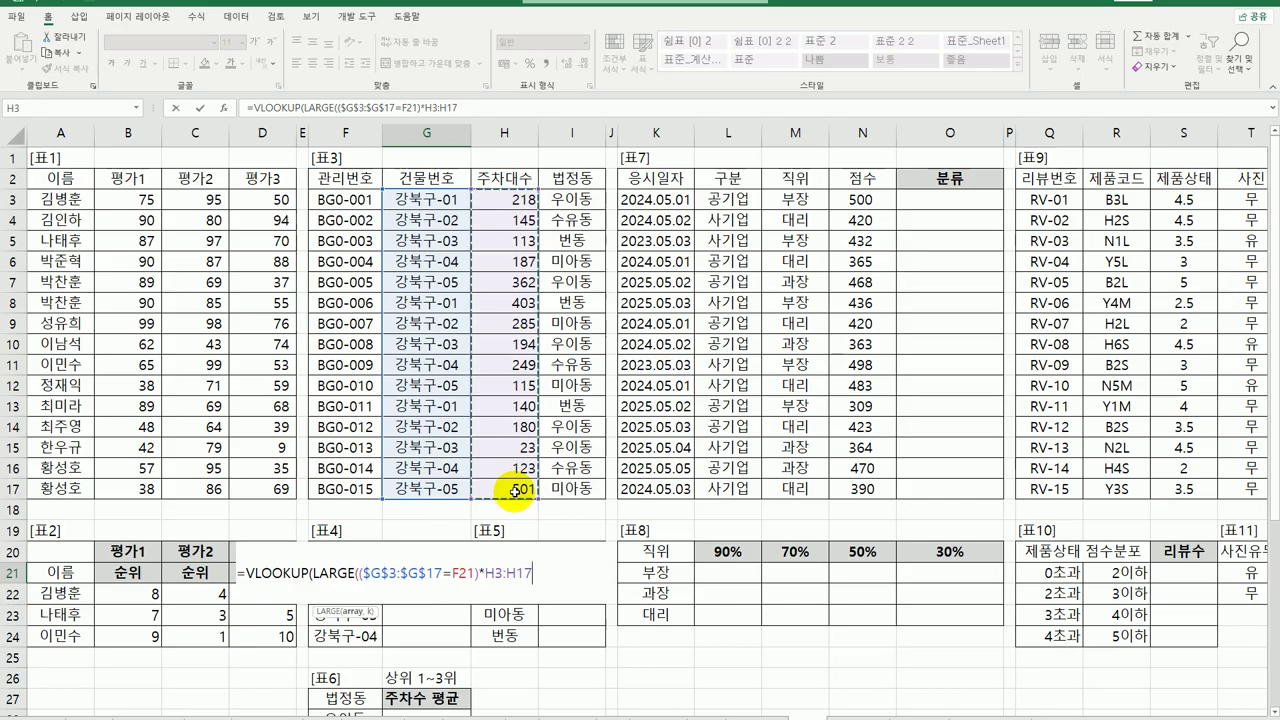
pyautogui.press('F4')
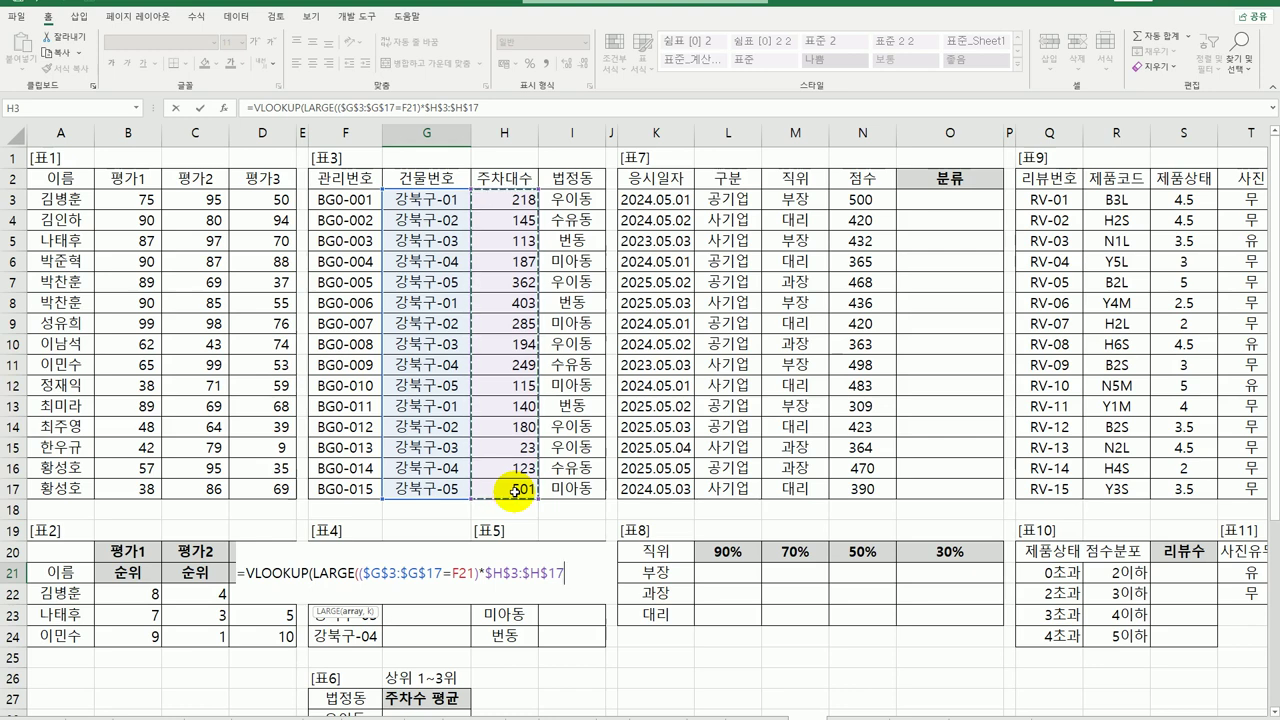
pyautogui.write(',')
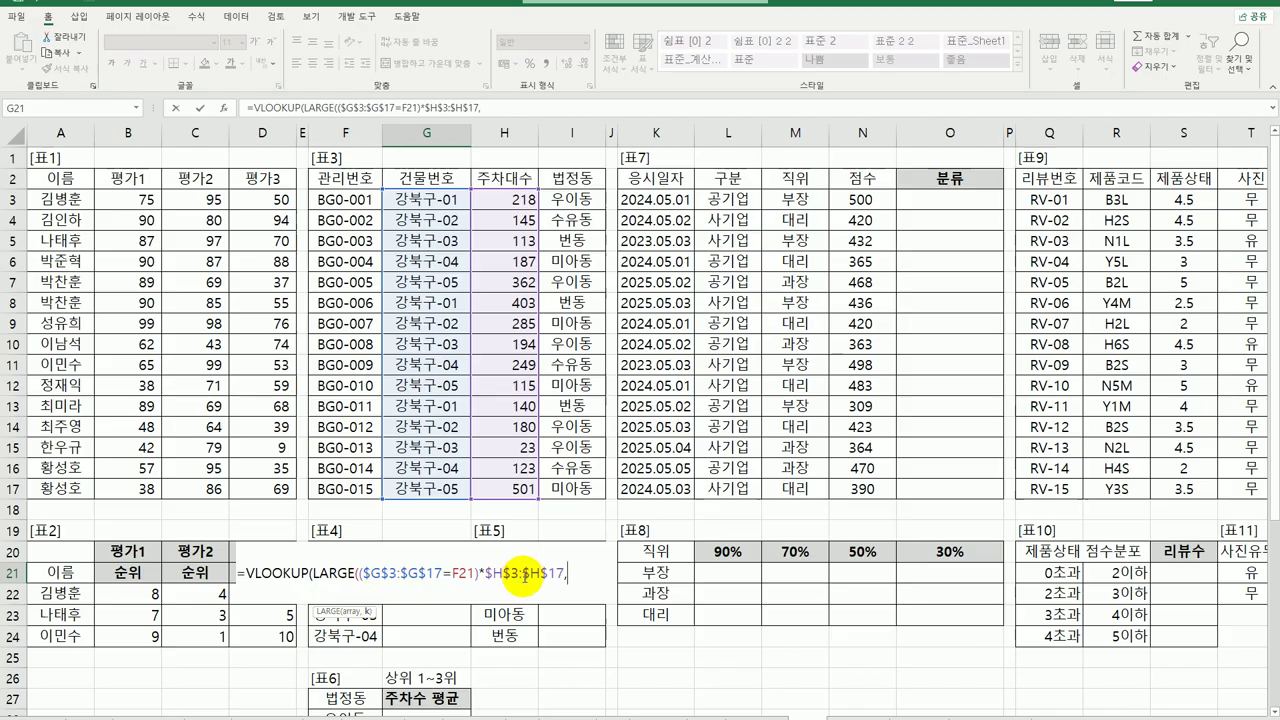
pyautogui.write('1)')
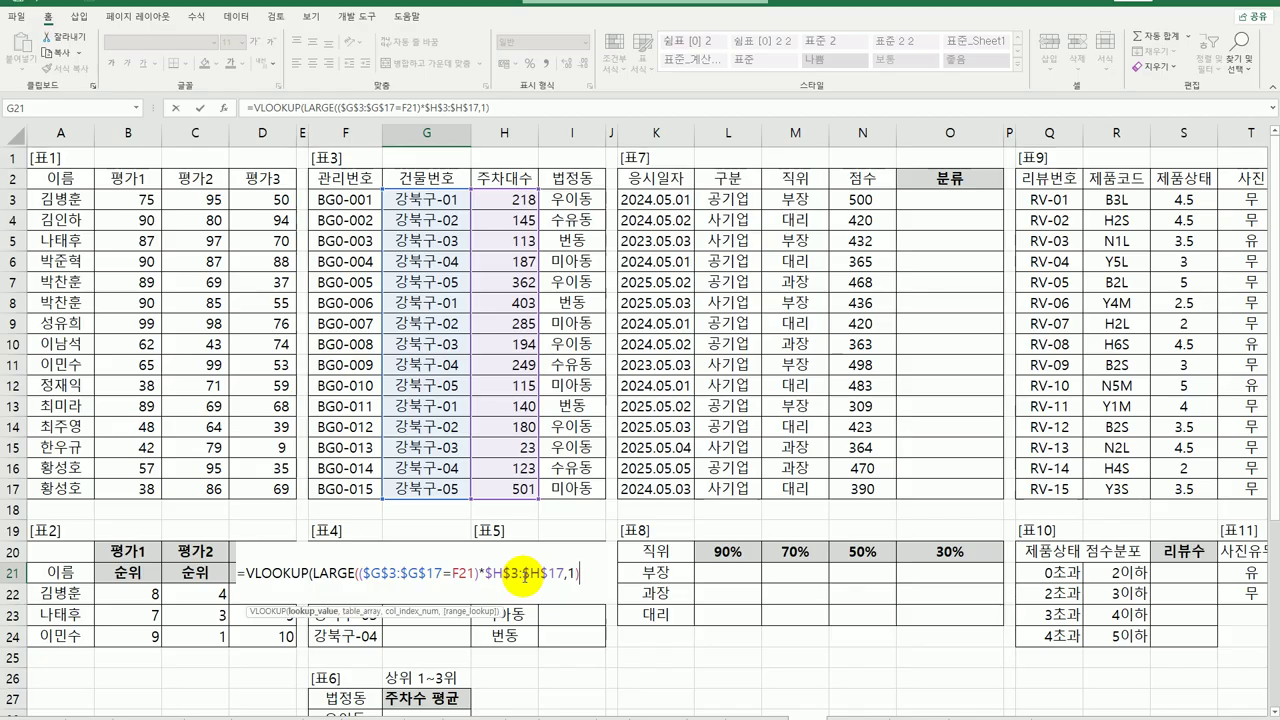
pyautogui.write(',')
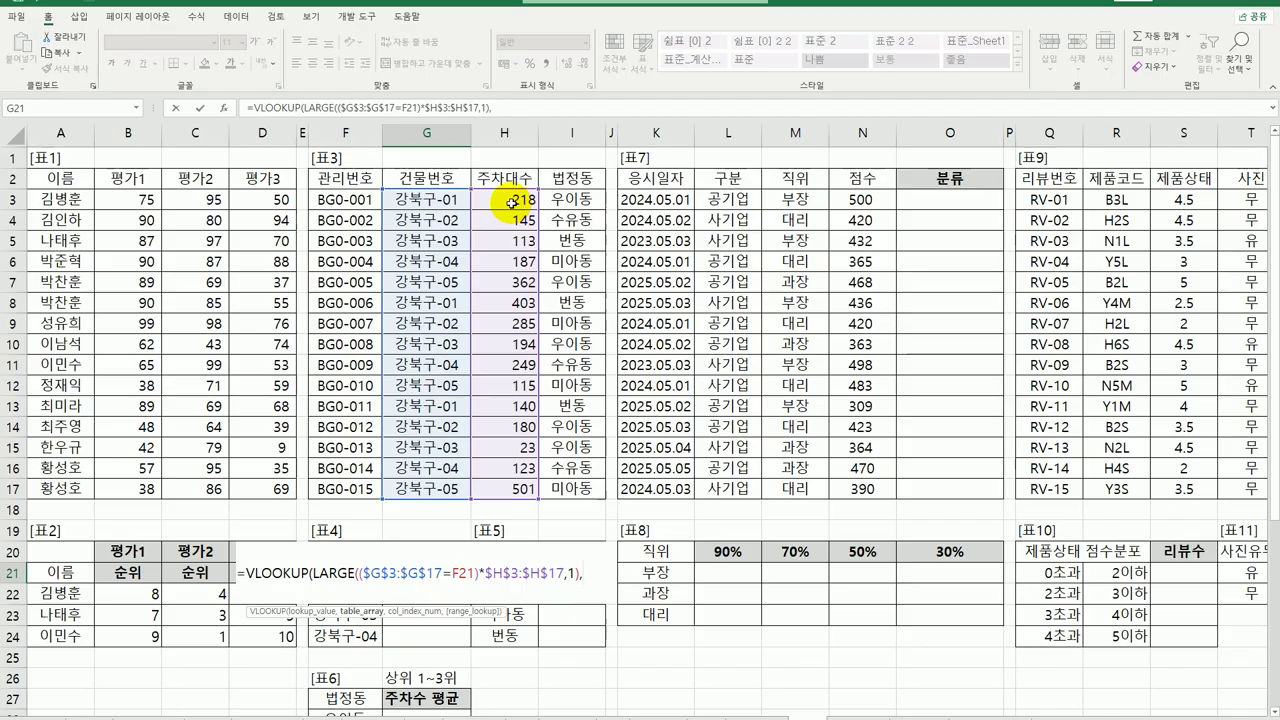
# - Set the VLOOKUP table array in G21 to the absolute range $H$3:$I$17 and its column index to 2
pyautogui.moveTo(511, 201); pyautogui.dragTo(574, 484)
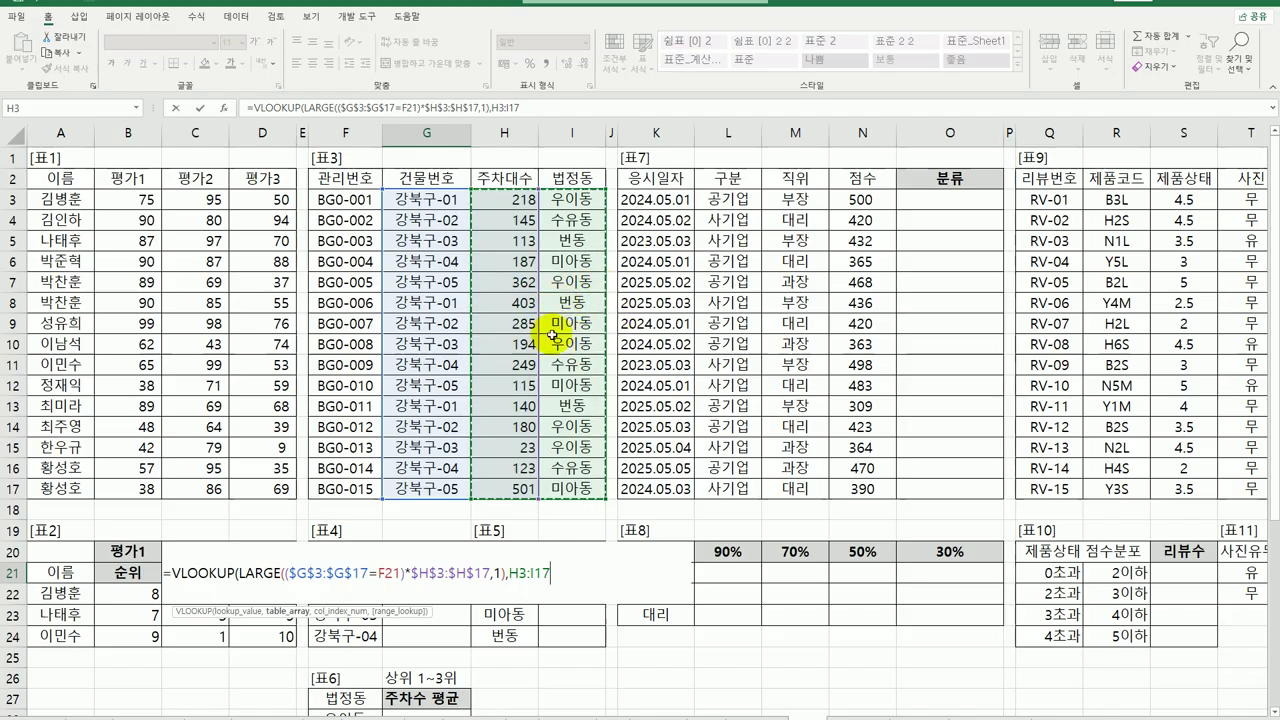
pyautogui.press('F4')
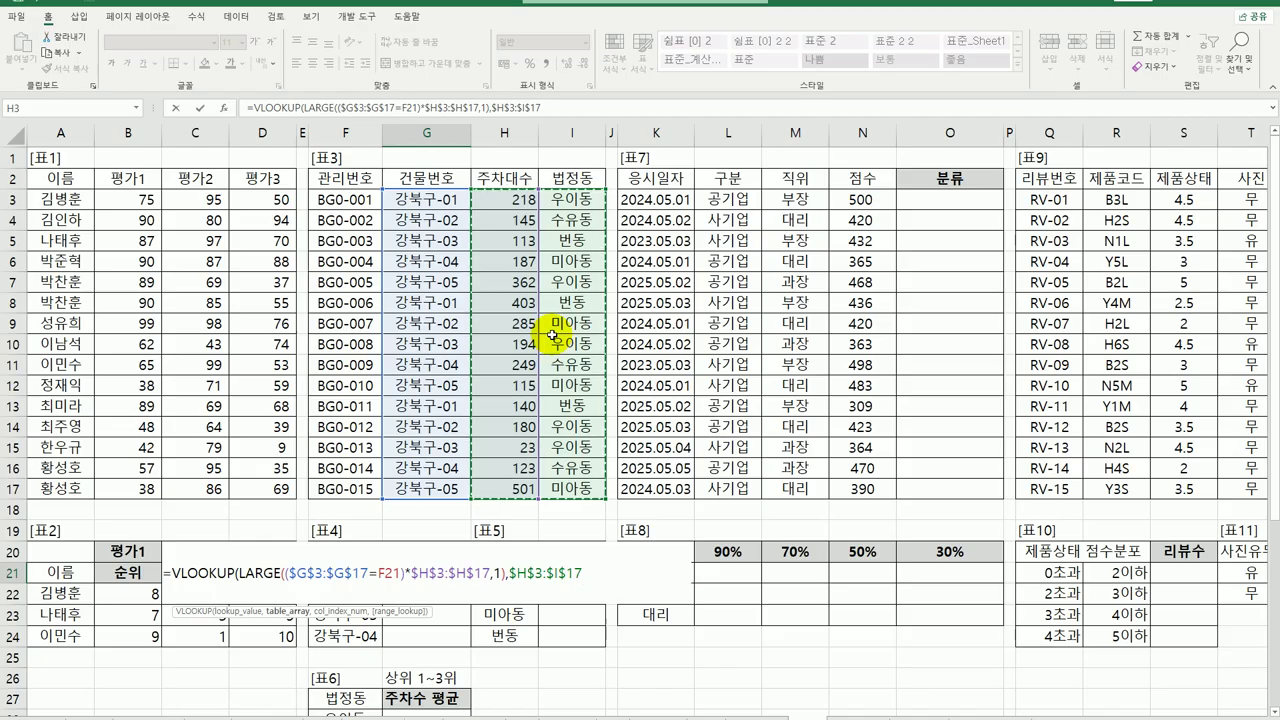
pyautogui.write(',')
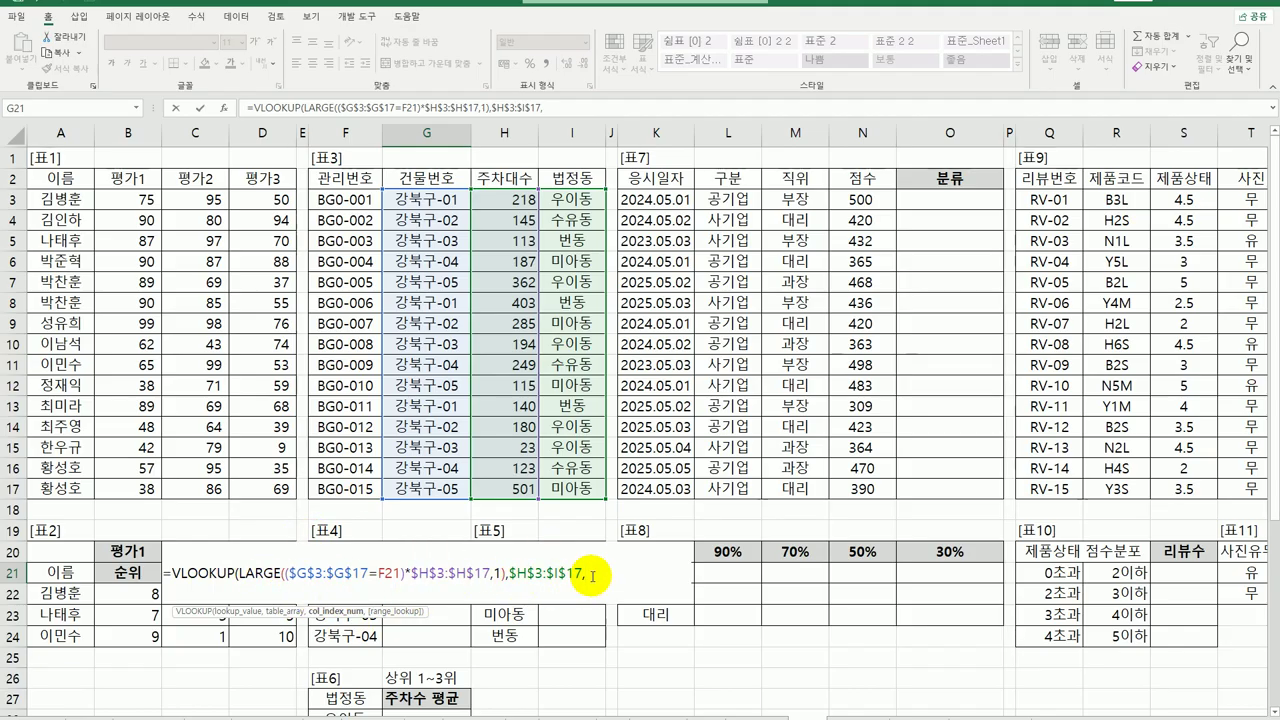
pyautogui.write('2,')
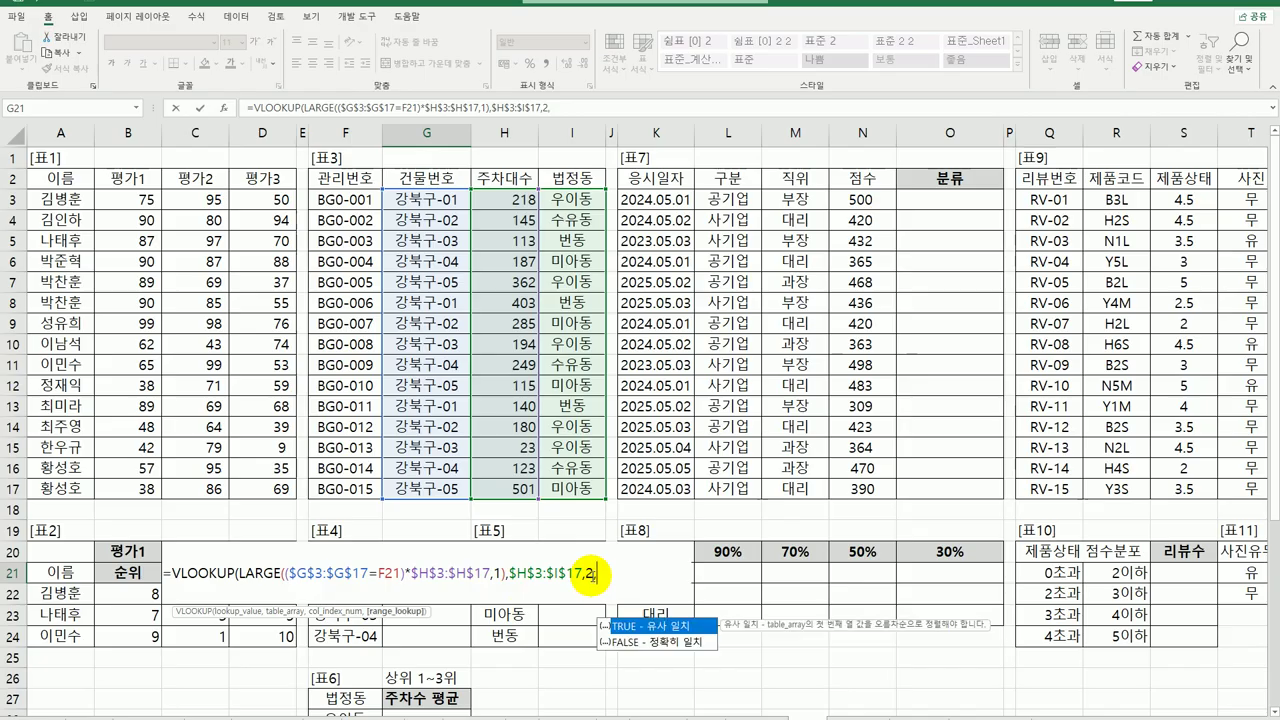
# - Finish the G21 VLOOKUP with FALSE for exact match as an array formula, and fill it down through G24
pyautogui.doubleClick(610, 640)
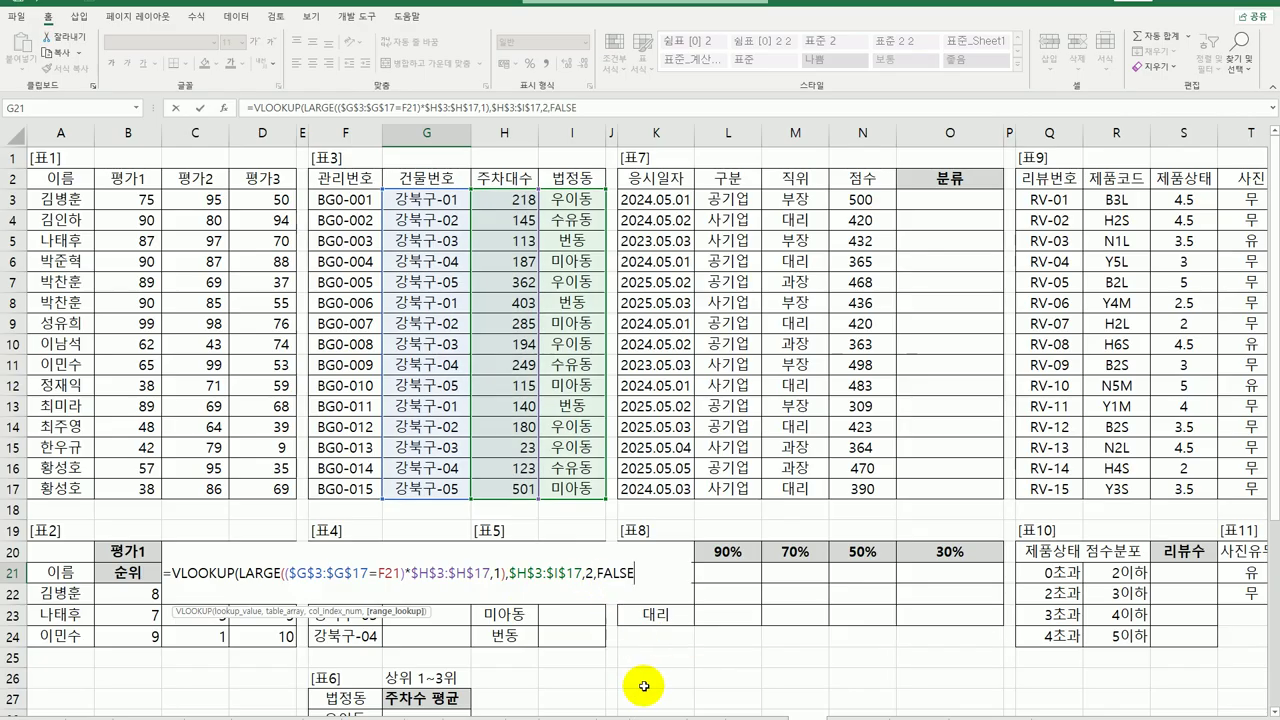
pyautogui.write(')')
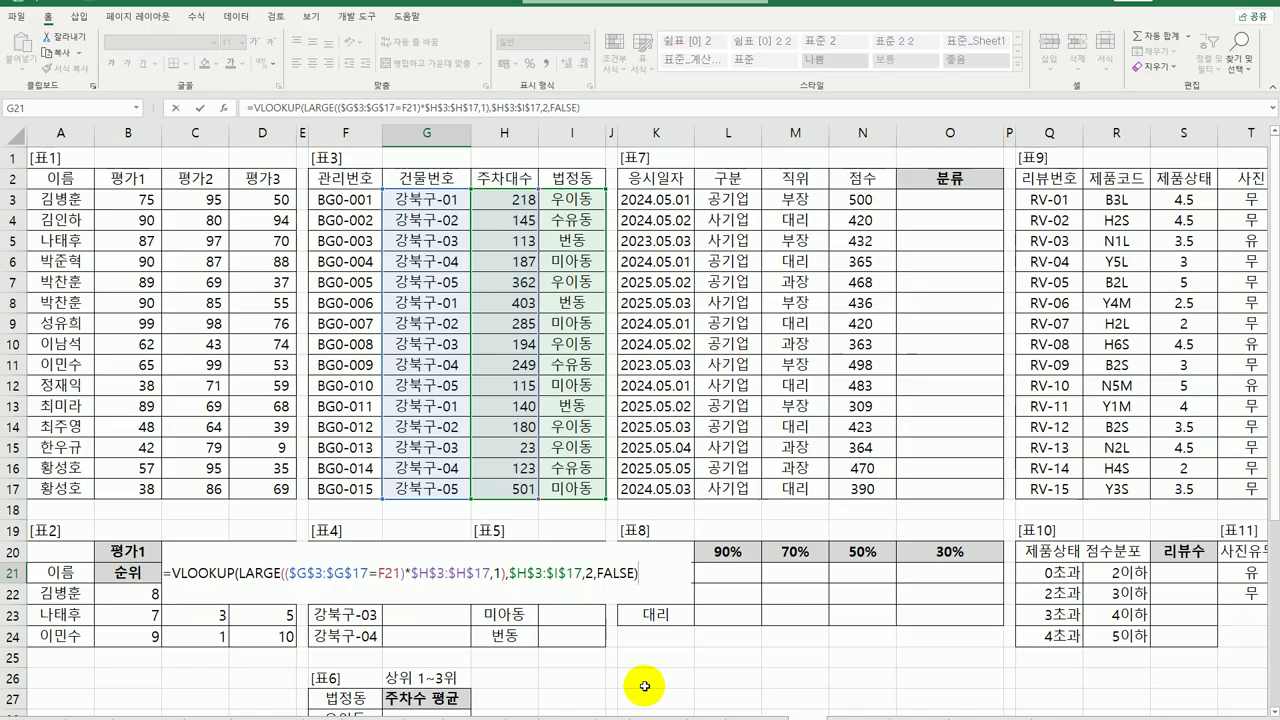
pyautogui.hotkey('ctrl', 'shift', 'Return')
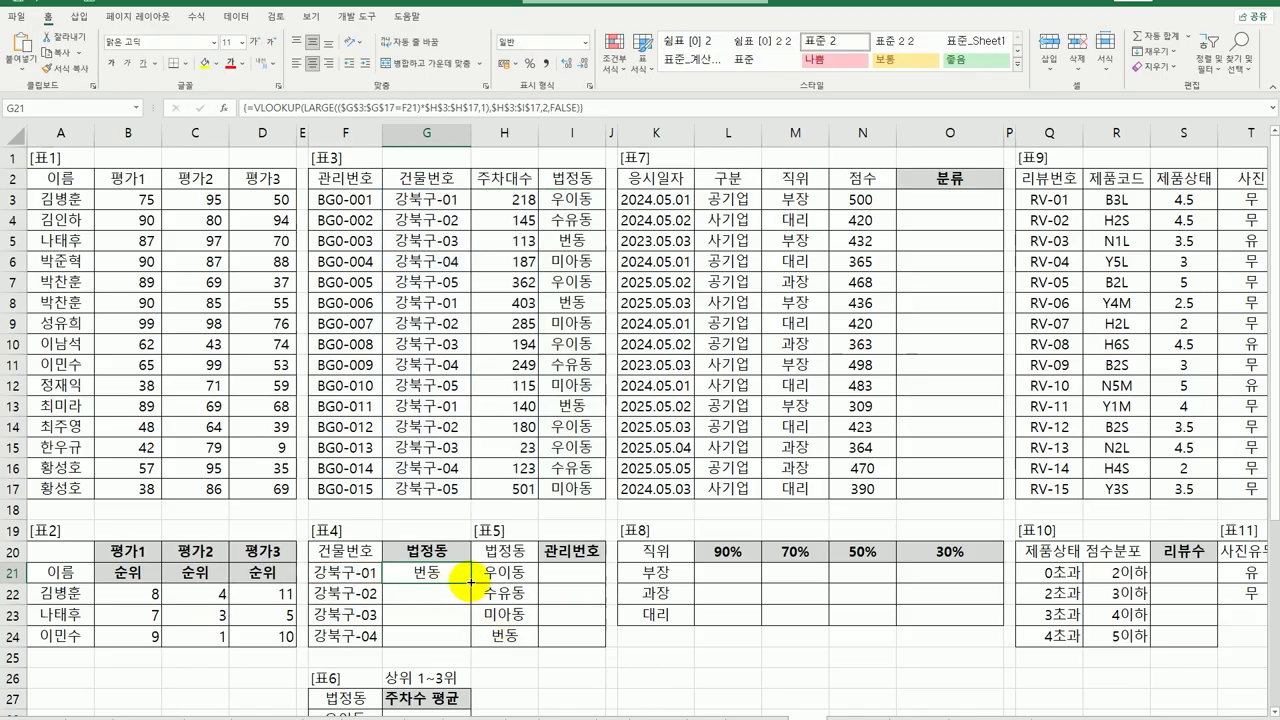
pyautogui.moveTo(469, 581); pyautogui.dragTo(470, 645)
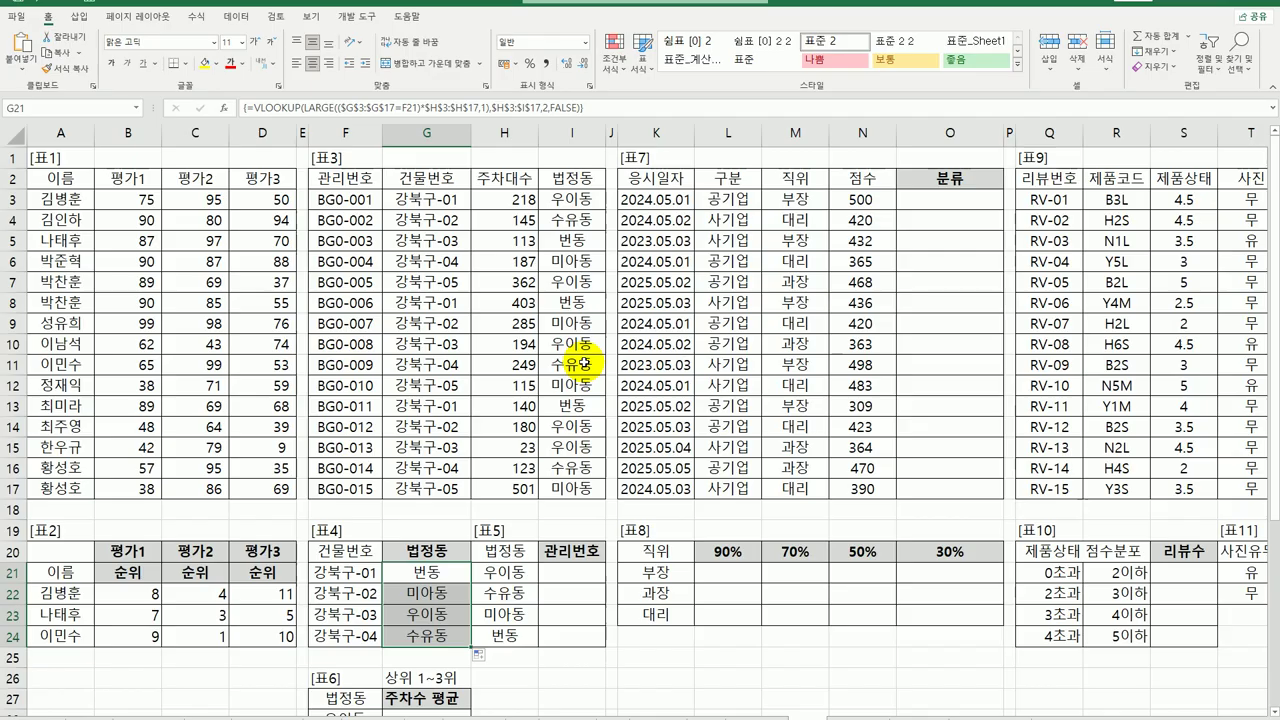
# - Examine 표3's 관리번호, 주차대수 and 법정동 columns and the 우이동 entries needed for the 표5 lookup in I21
pyautogui.click(557, 574)
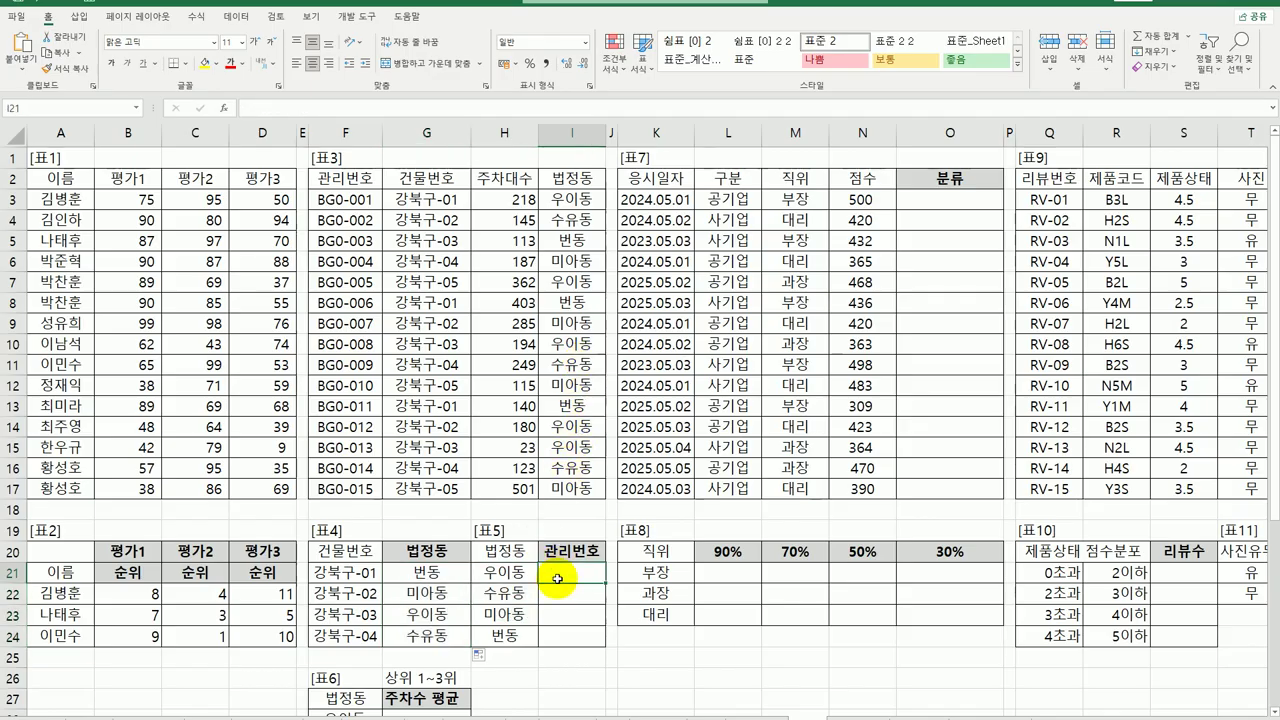
pyautogui.click(352, 178)
pyautogui.click(519, 184)
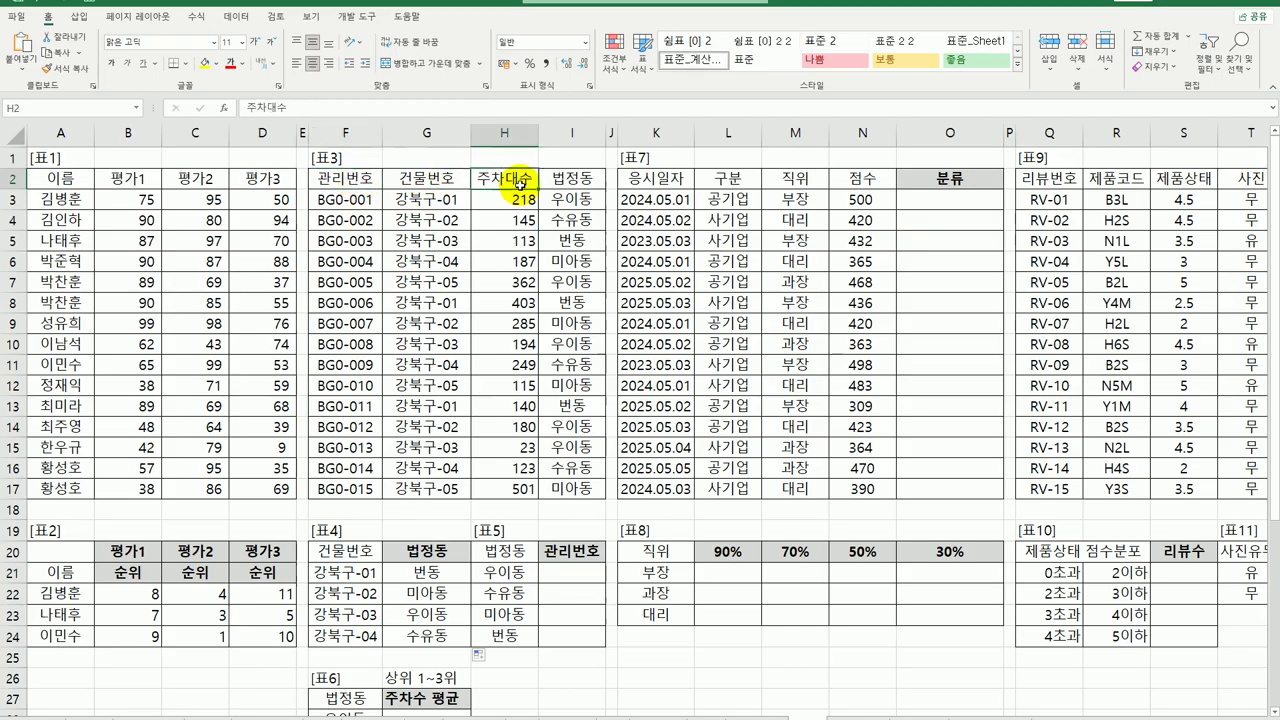
pyautogui.click(570, 179)
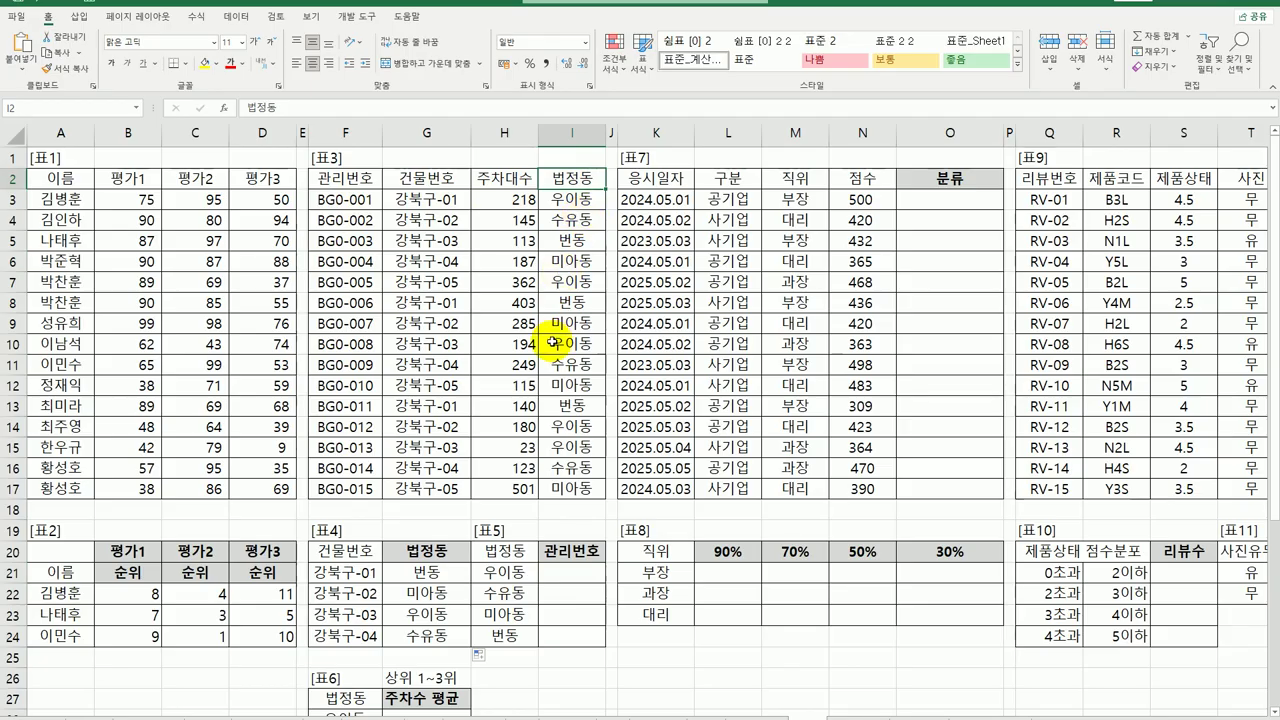
pyautogui.click(562, 573)
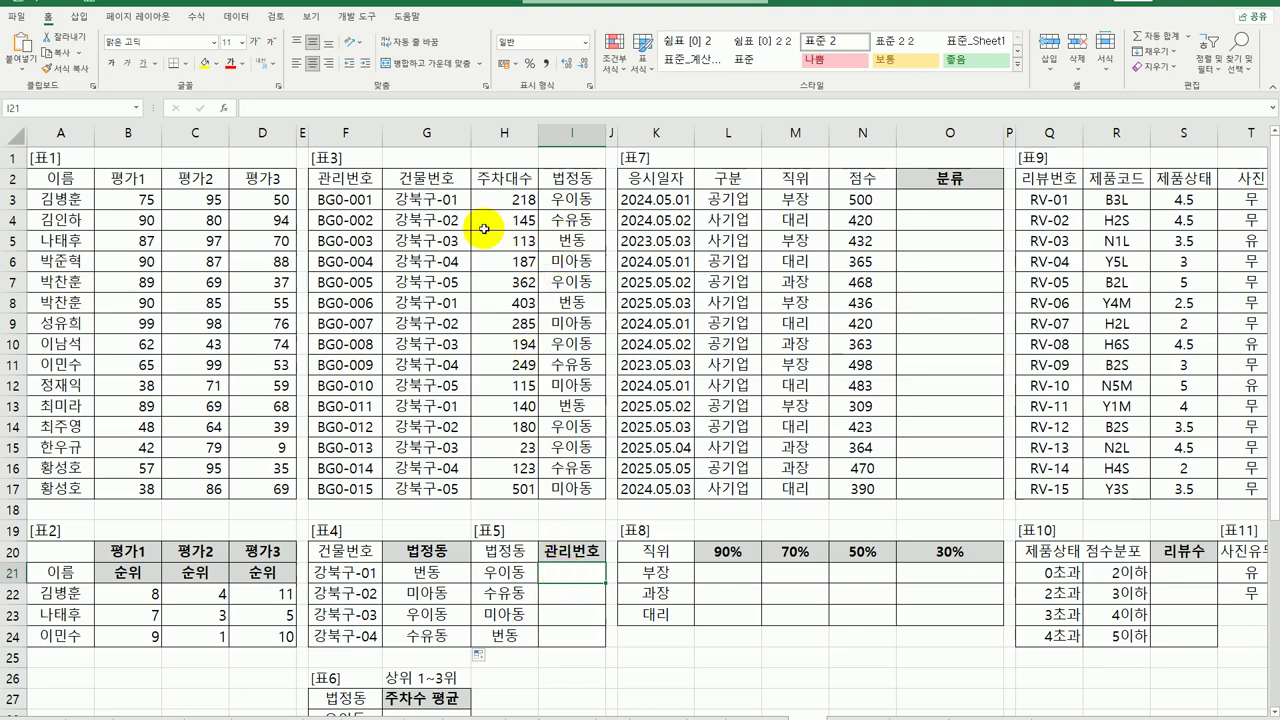
pyautogui.click(585, 203)
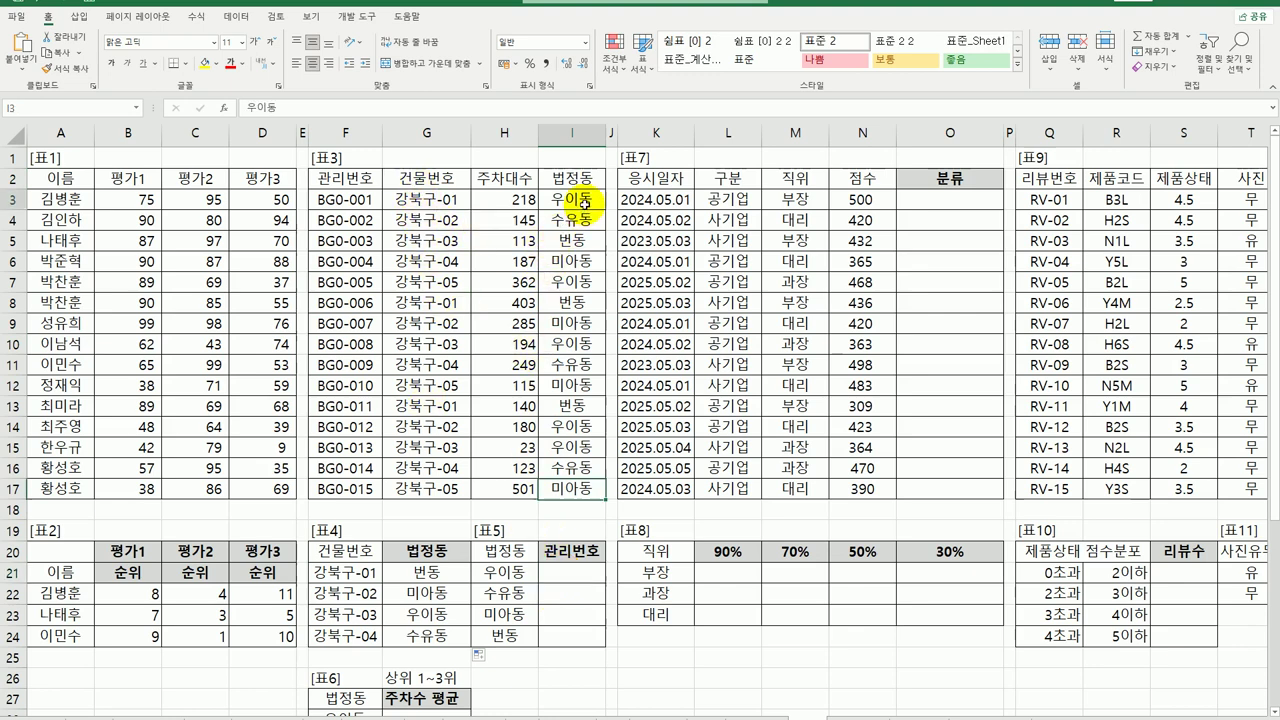
pyautogui.keyDown('ctrl'); pyautogui.click(594, 285); pyautogui.keyUp('ctrl')
pyautogui.keyDown('ctrl'); pyautogui.click(585, 343); pyautogui.keyUp('ctrl')
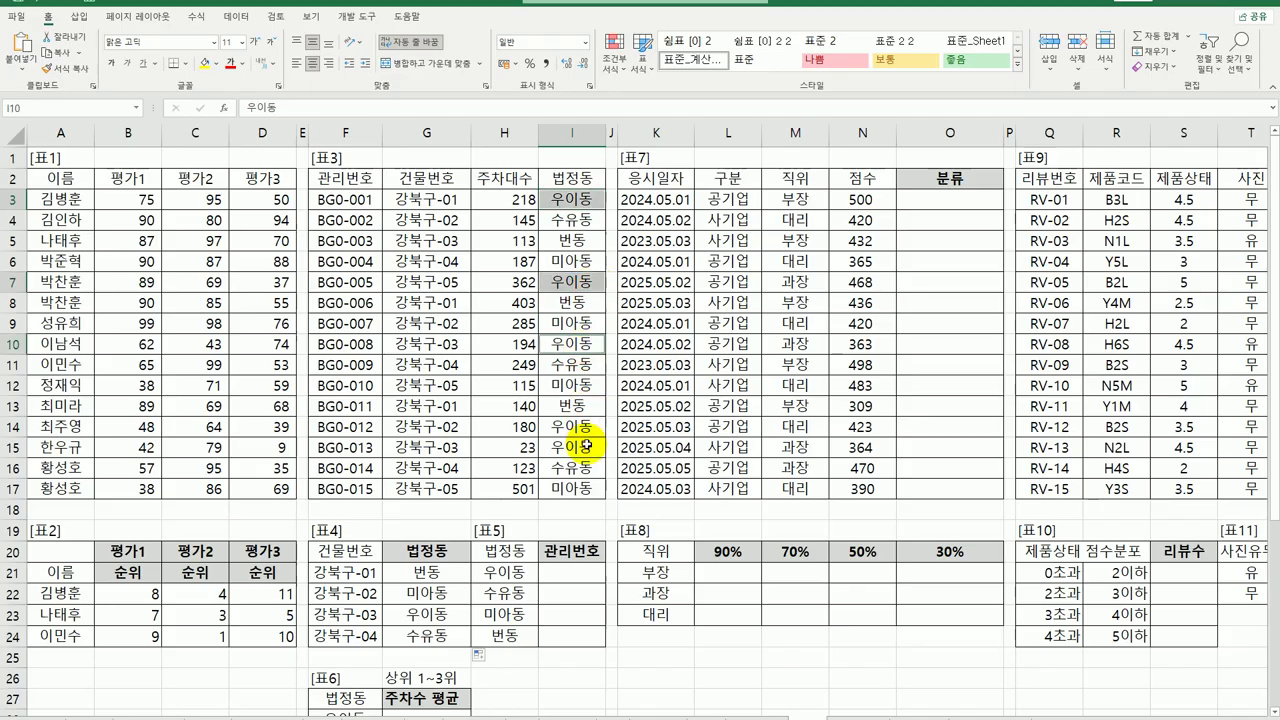
pyautogui.keyDown('ctrl'); pyautogui.click(590, 432); pyautogui.keyUp('ctrl')
pyautogui.keyDown('ctrl'); pyautogui.click(580, 446); pyautogui.keyUp('ctrl')
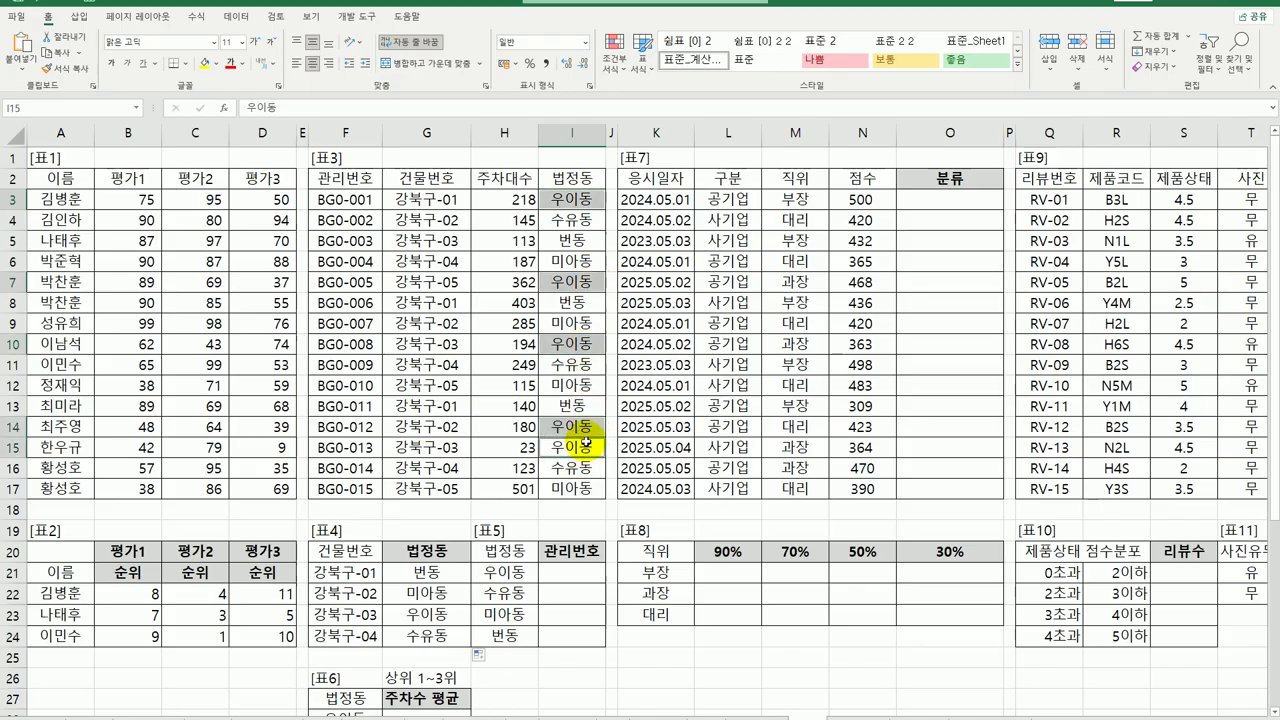
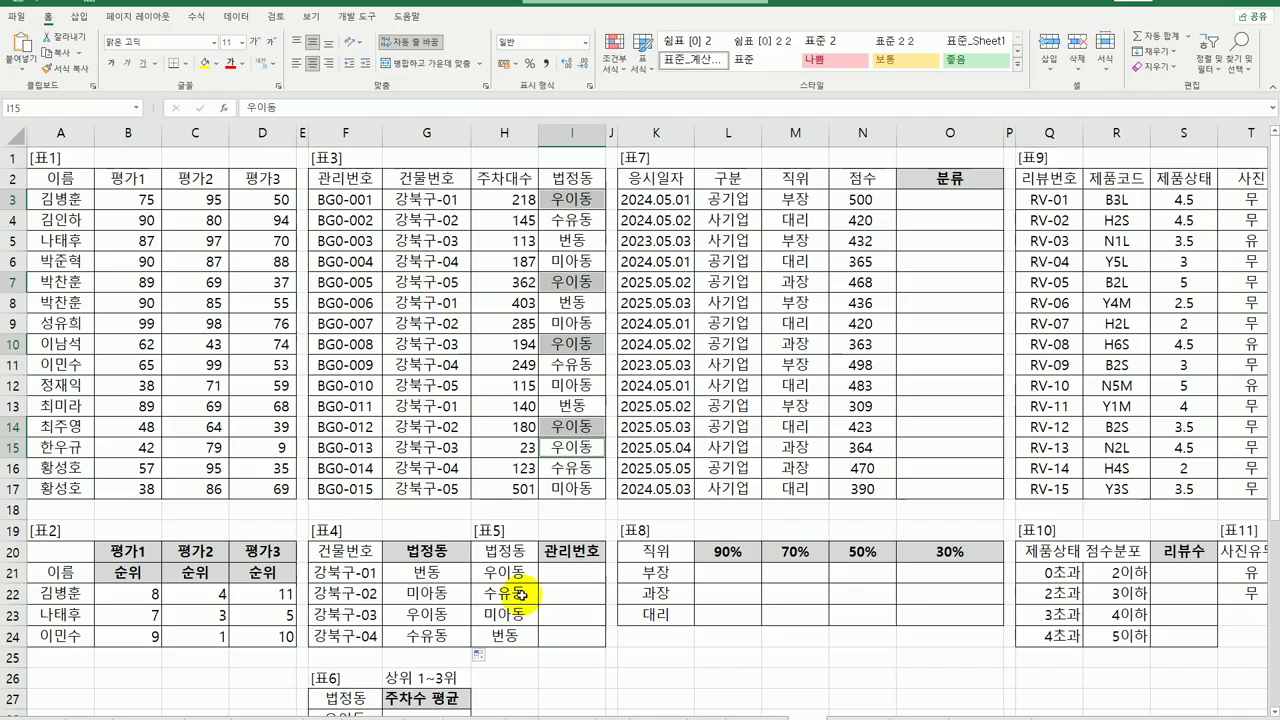
pyautogui.click(586, 584)
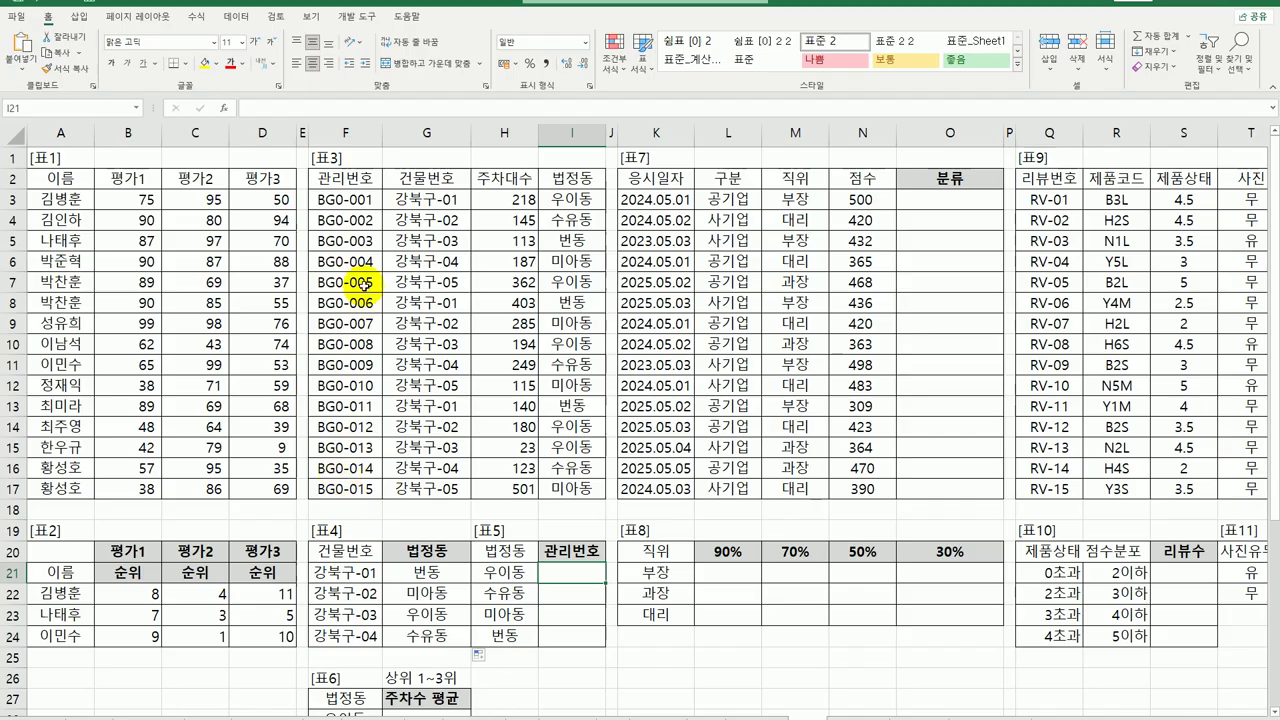
pyautogui.moveTo(345, 199); pyautogui.dragTo(365, 489)
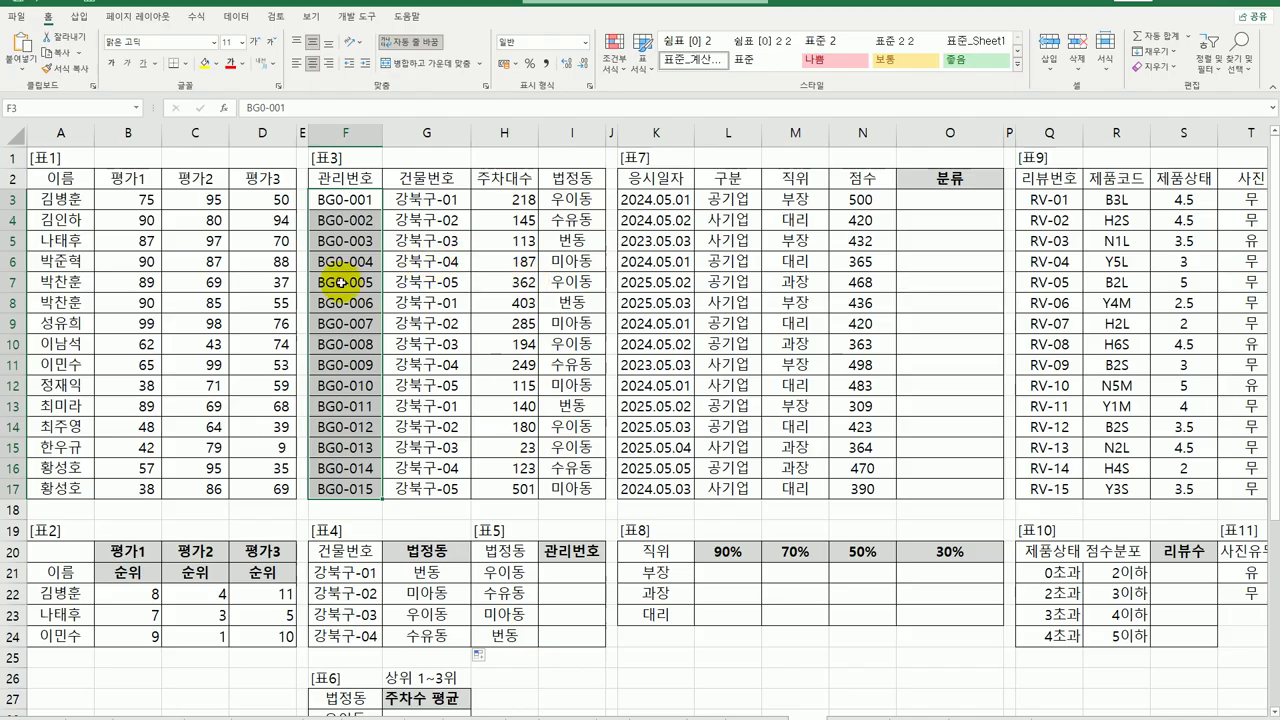
# - Begin an INDEX formula in I21 with the 관리번호 range $F$3:$F$17 as its array
pyautogui.click(566, 580)
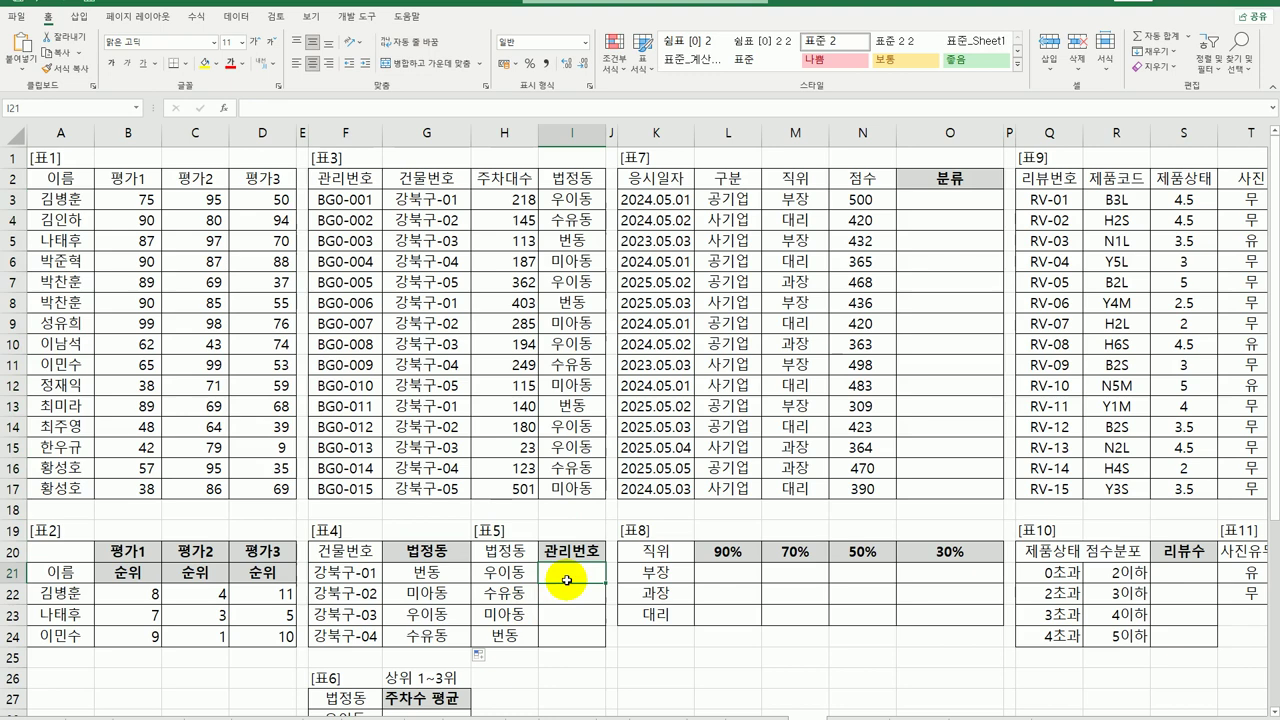
pyautogui.write('=')
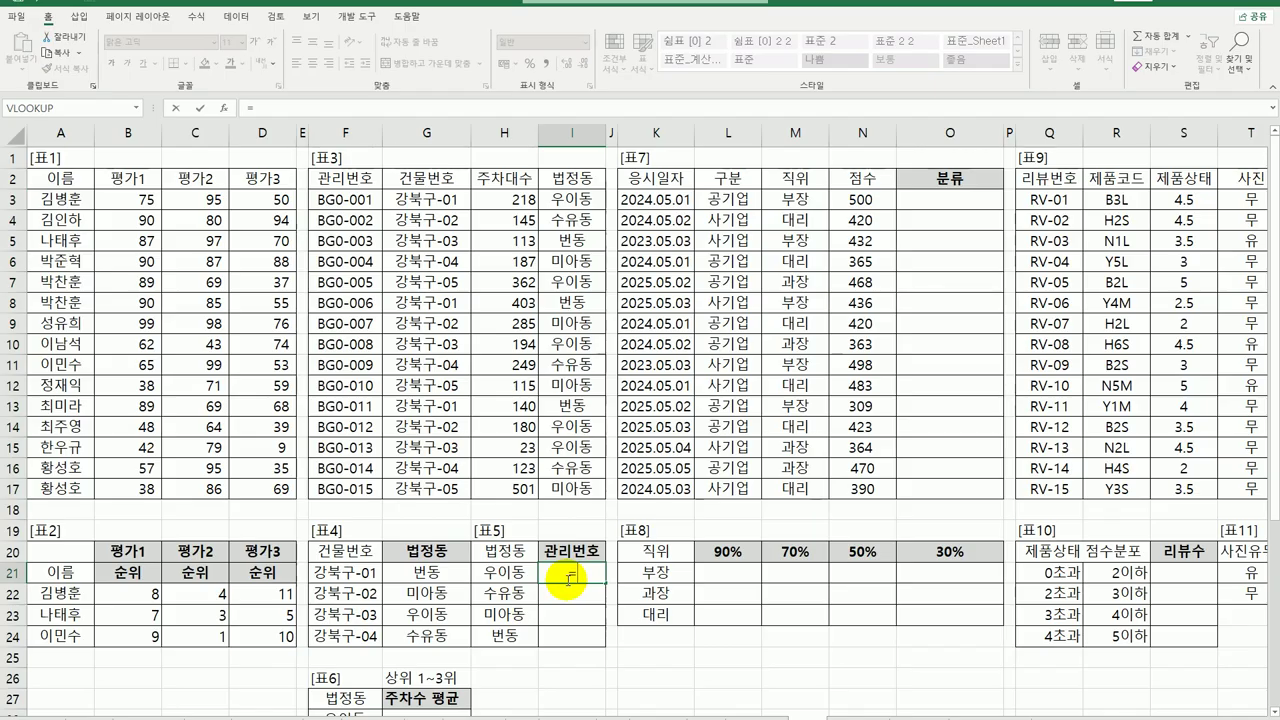
pyautogui.write('IN')
pyautogui.press('Tab')
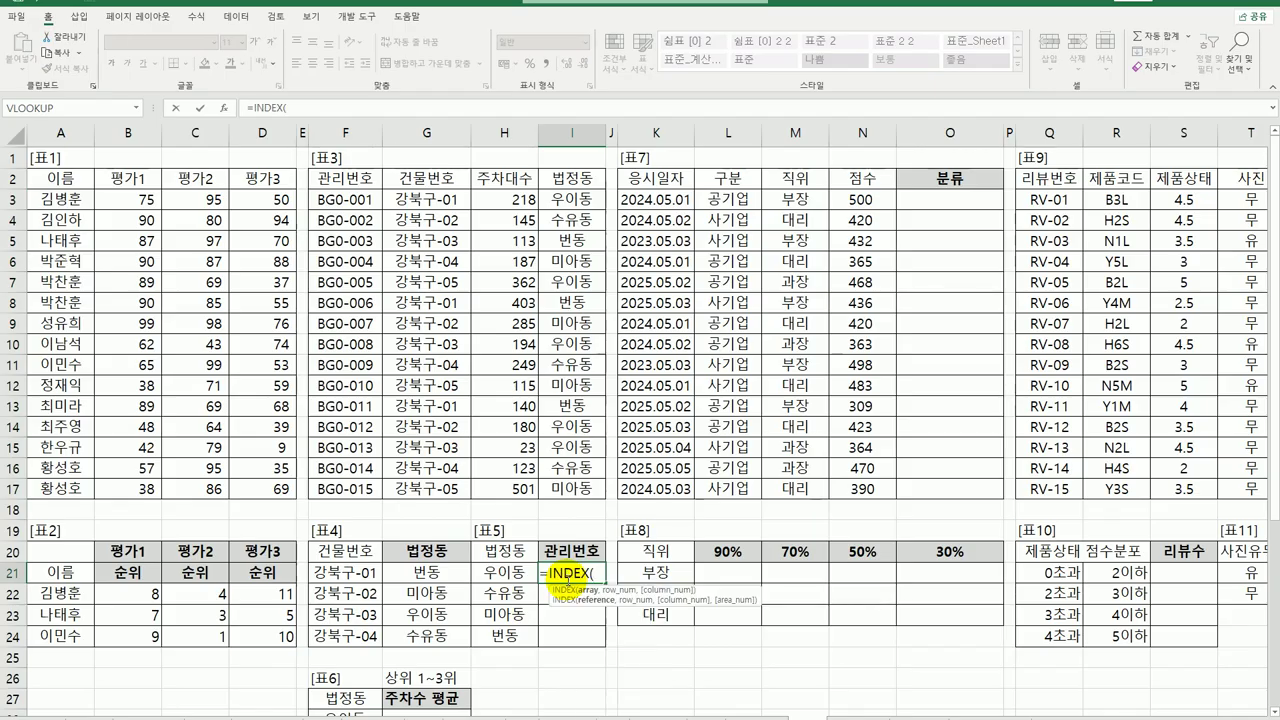
pyautogui.moveTo(335, 200); pyautogui.dragTo(354, 490)
pyautogui.press('F4')
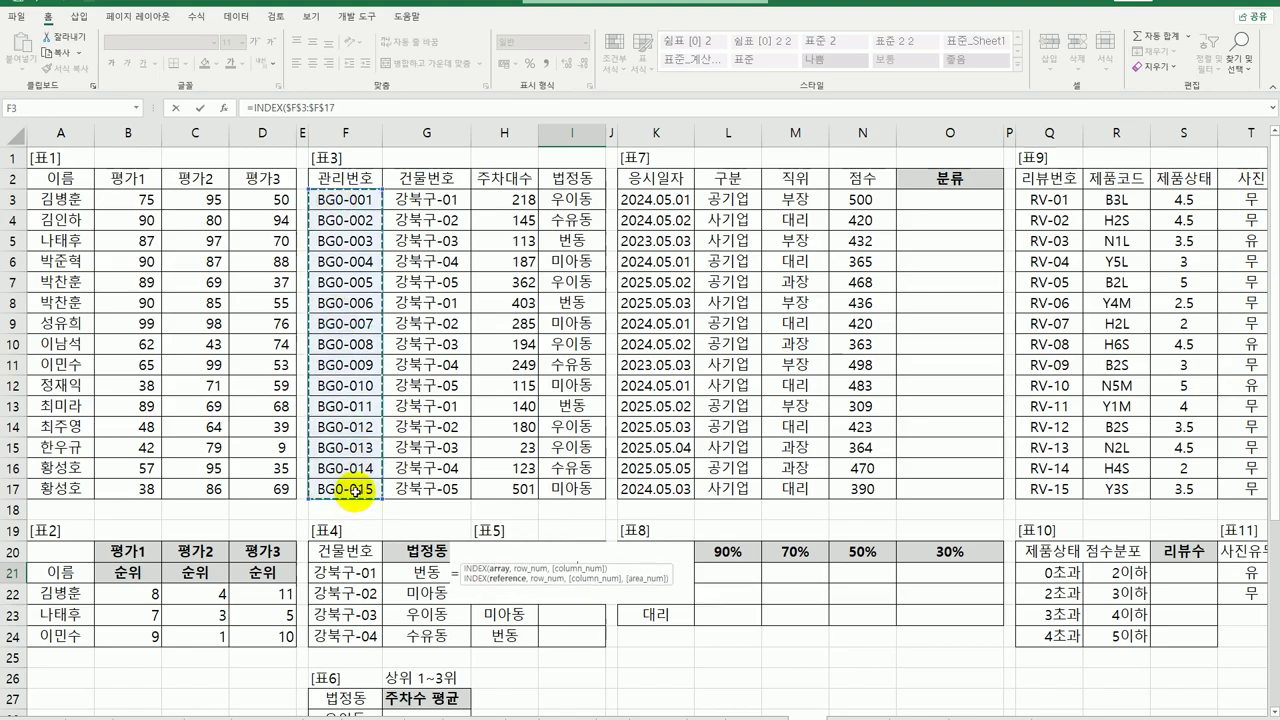
pyautogui.write(',')
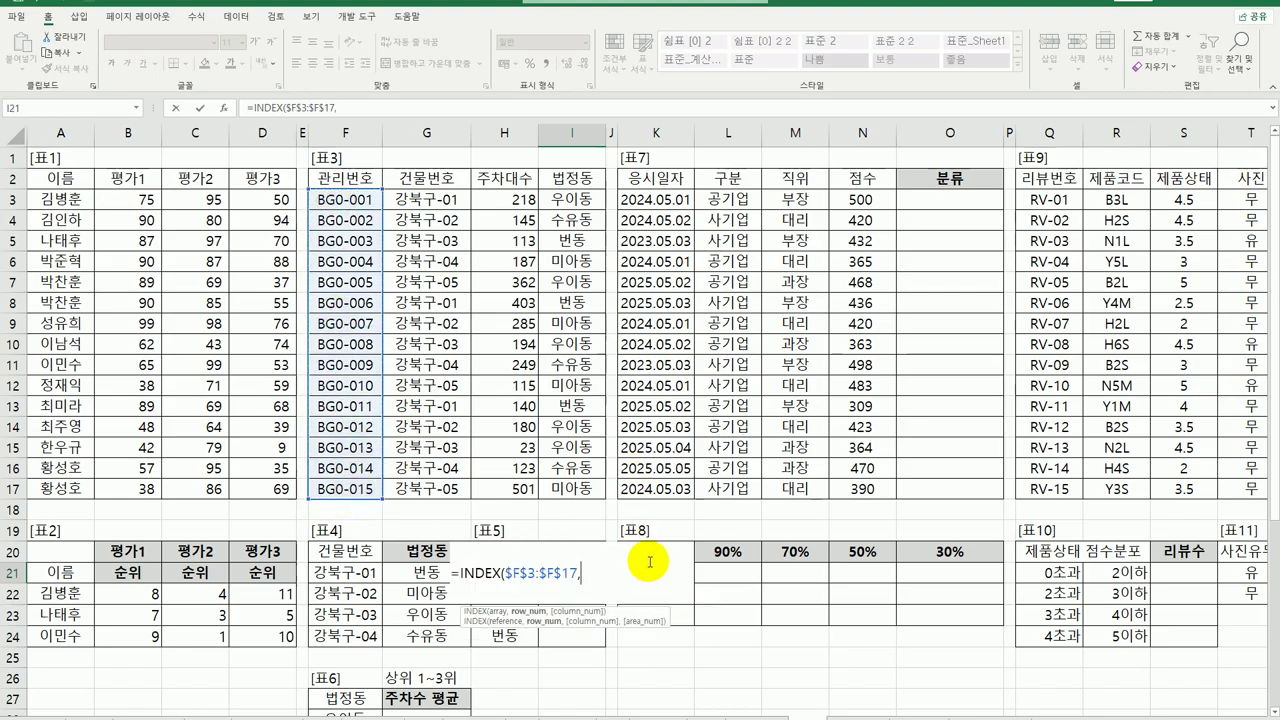
# - Nest MATCH as the row number with MAX as its lookup value, starting MAX with the condition ($I$3:$I$17=H21) and a multiplication operator
pyautogui.write('MATCH(')
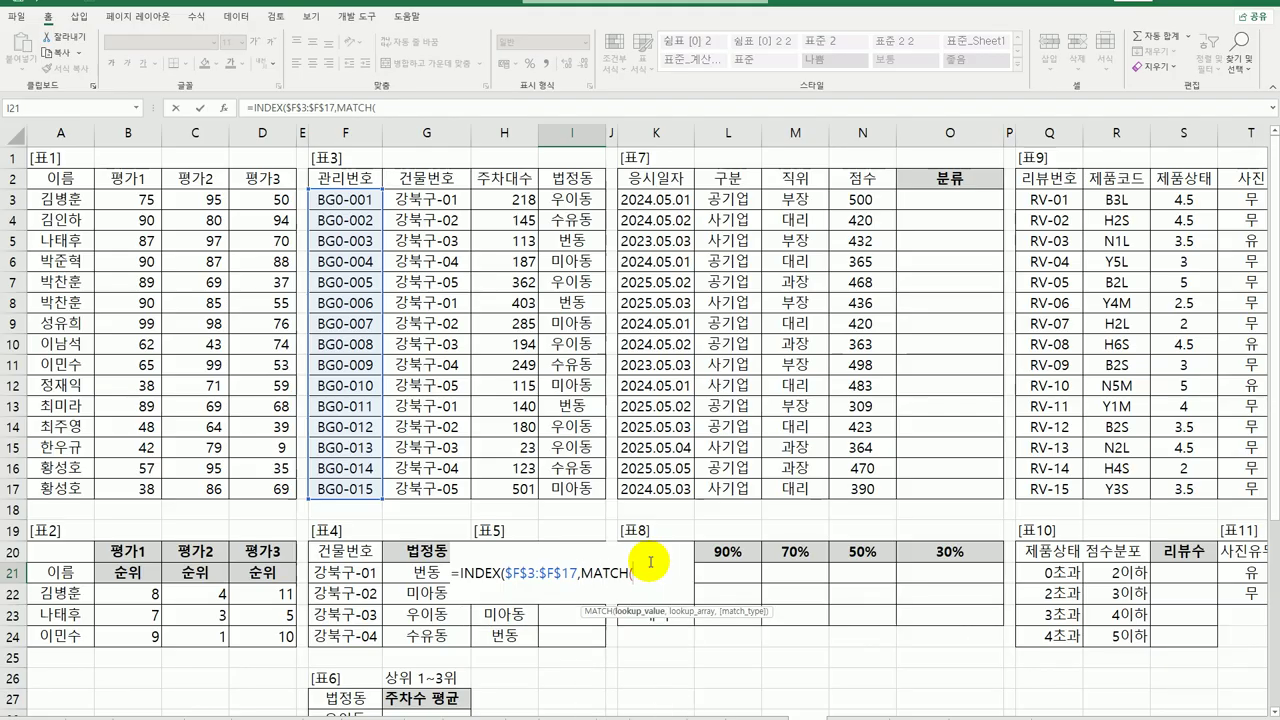
pyautogui.write('MAX(')
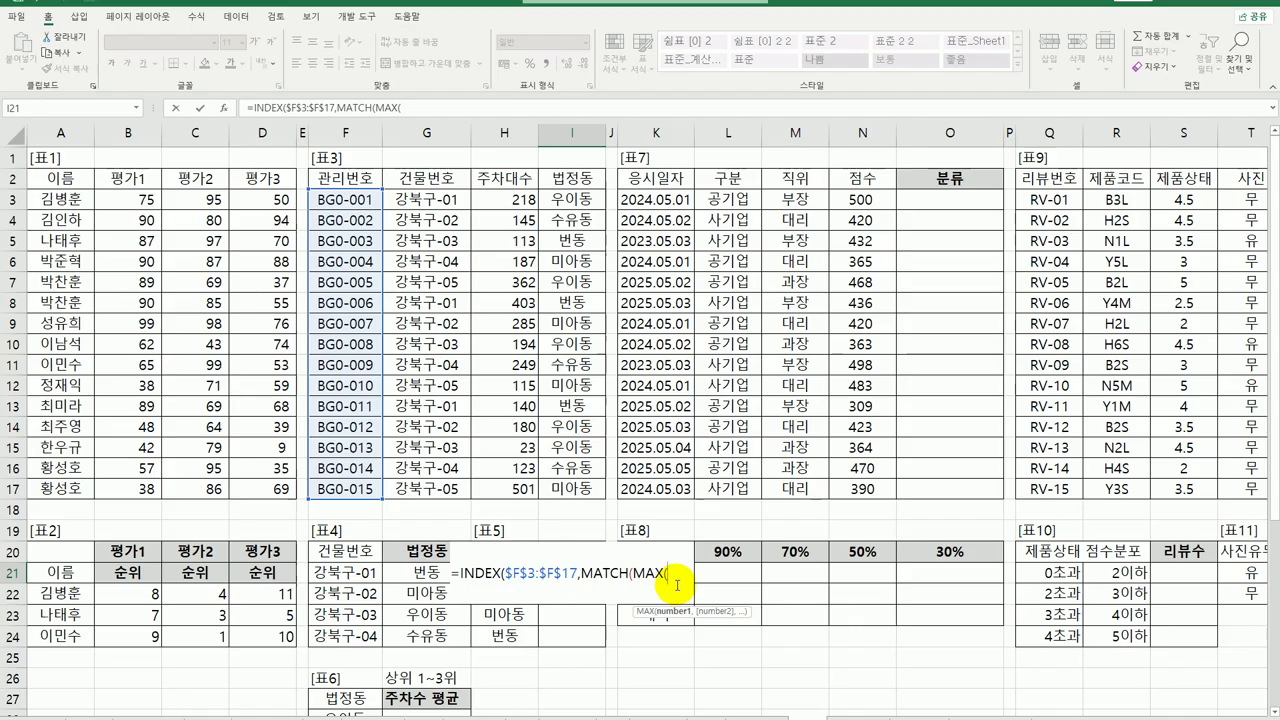
pyautogui.write('(')
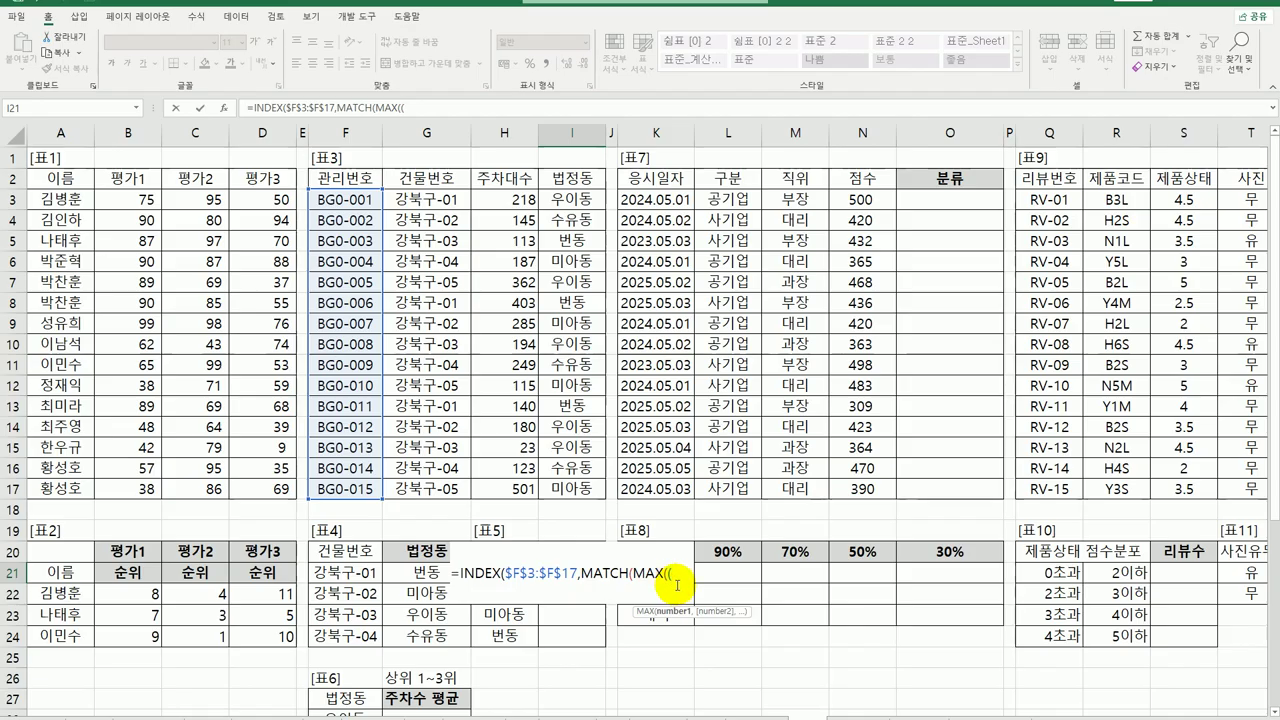
pyautogui.moveTo(565, 199); pyautogui.dragTo(570, 488)
pyautogui.press('F4')
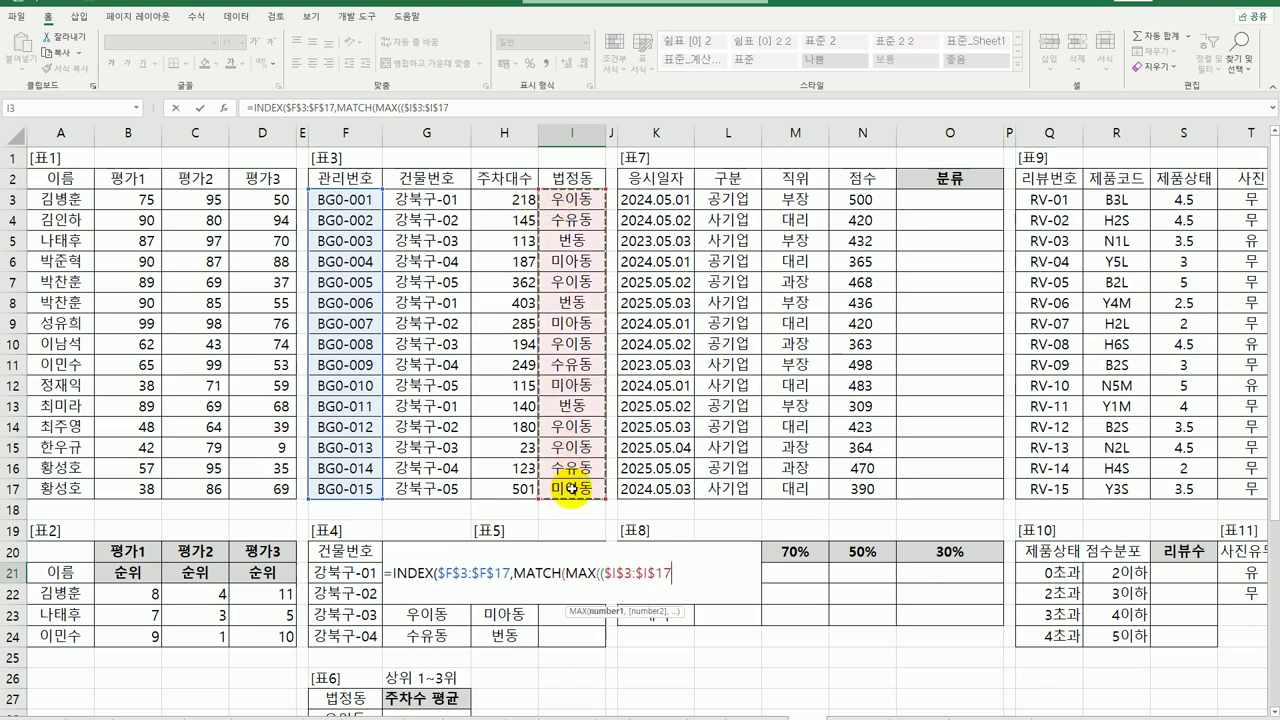
pyautogui.write('=')
pyautogui.press('Left')
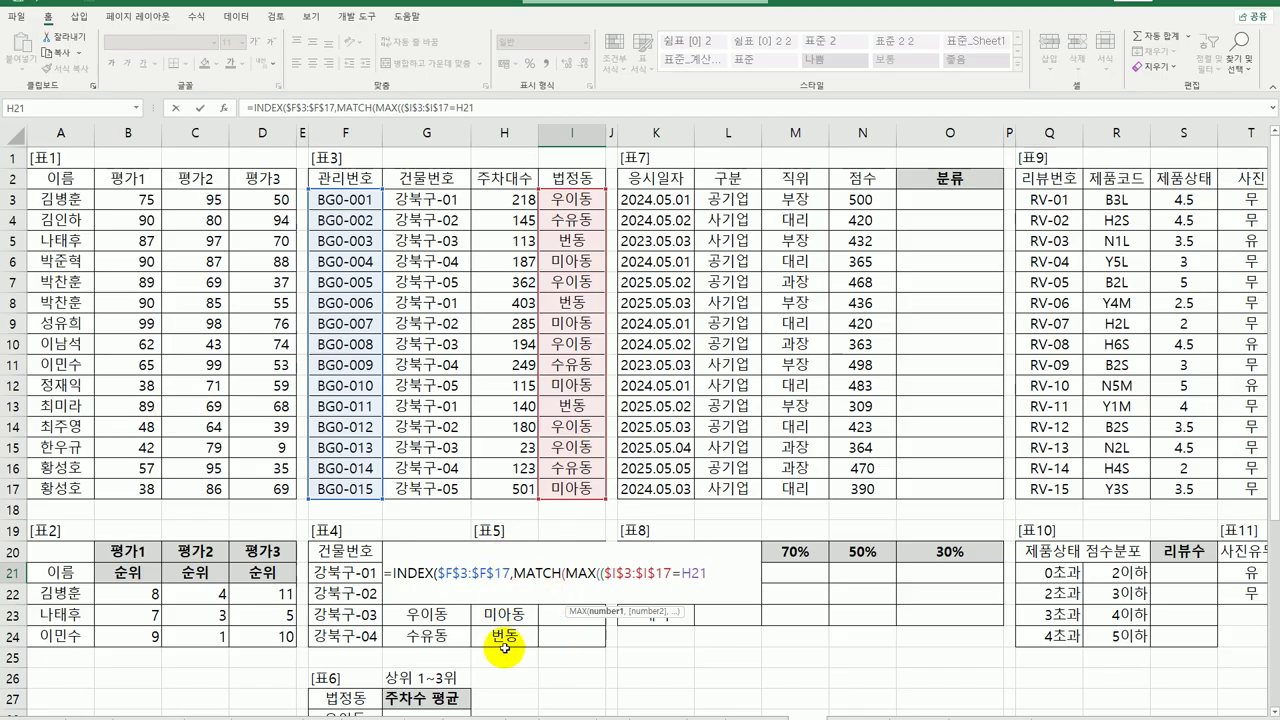
pyautogui.write(')*')
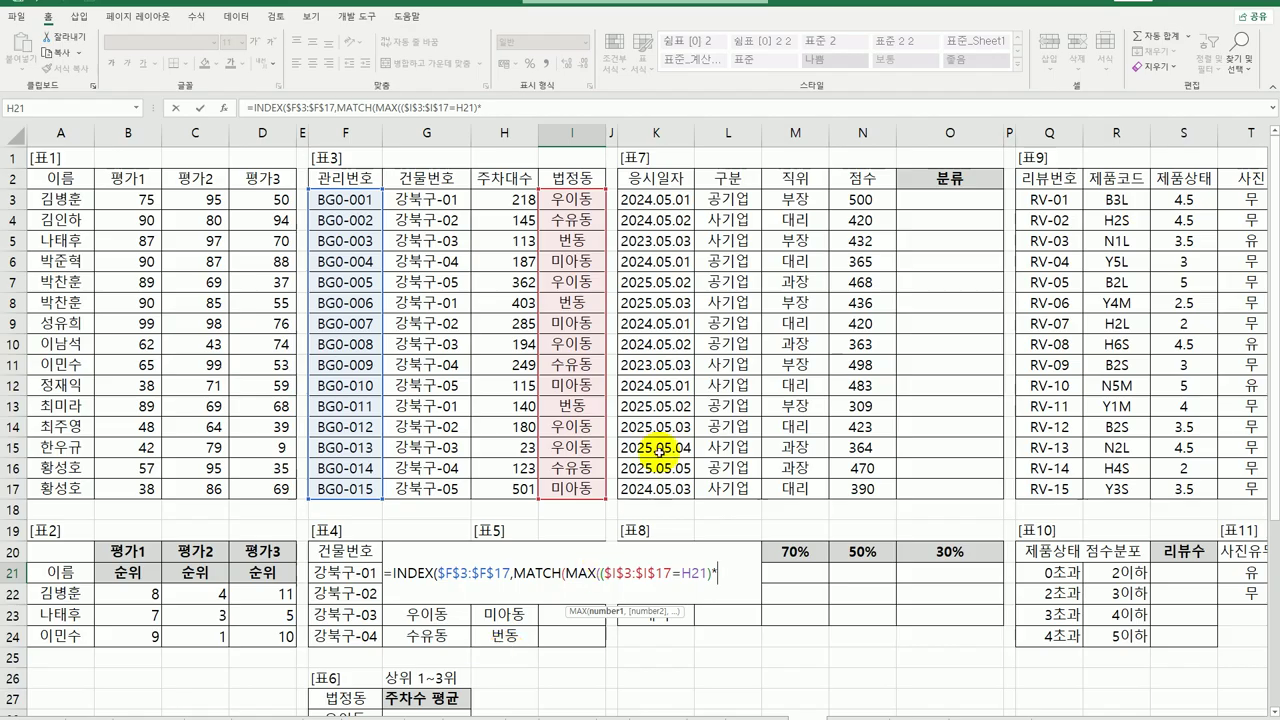
# - Multiply the condition by the parking counts $H$3:$H$17 and close MAX as MATCH's lookup value
pyautogui.moveTo(498, 200); pyautogui.dragTo(501, 492)
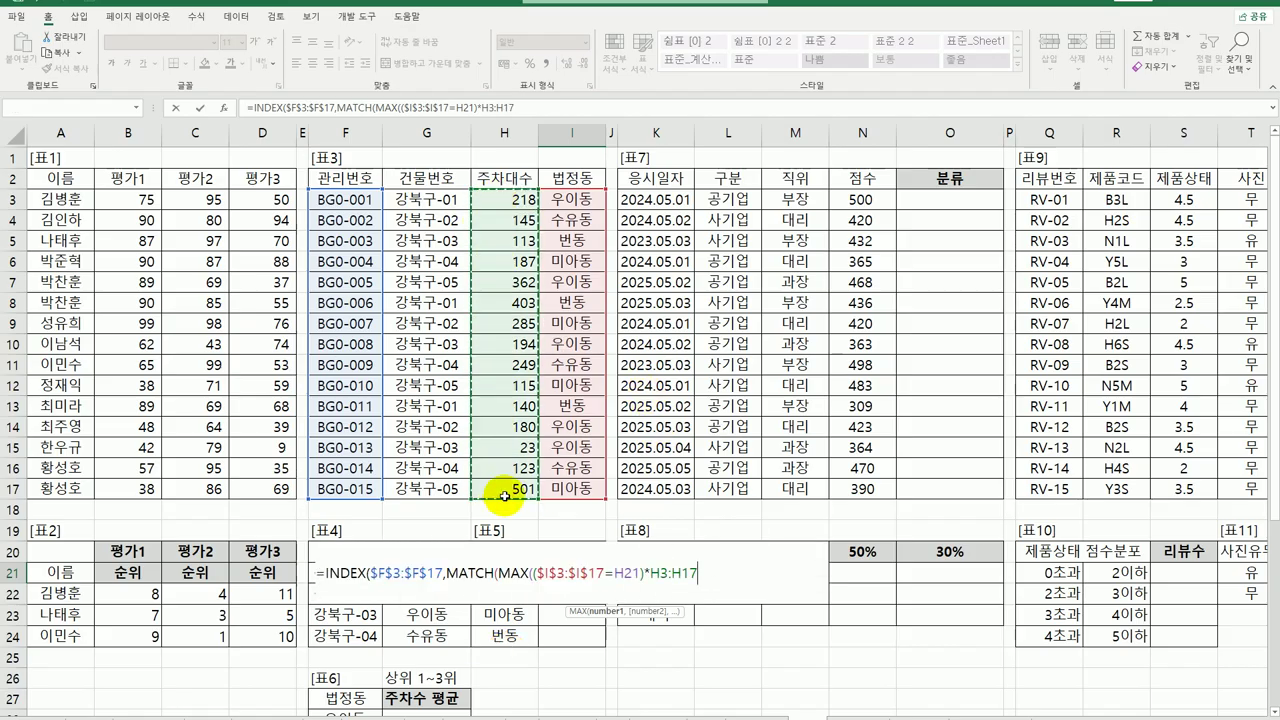
pyautogui.press('F4')
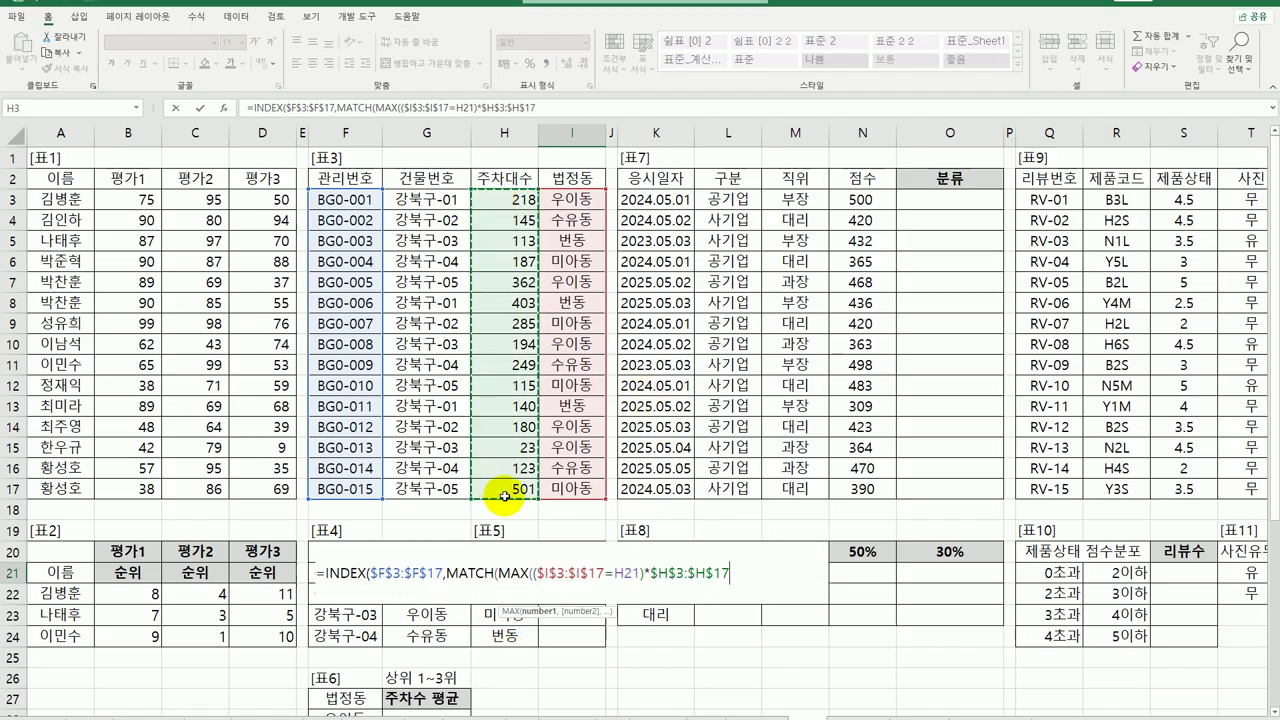
pyautogui.write(')')
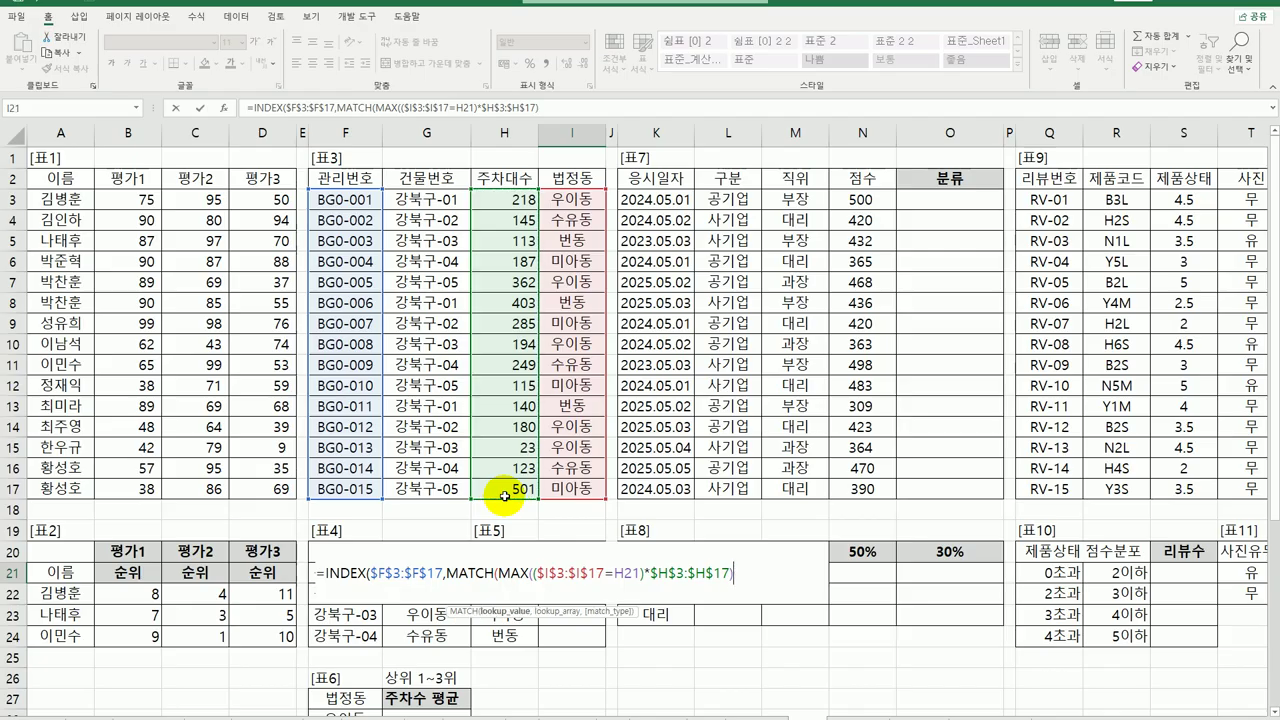
pyautogui.write(',')
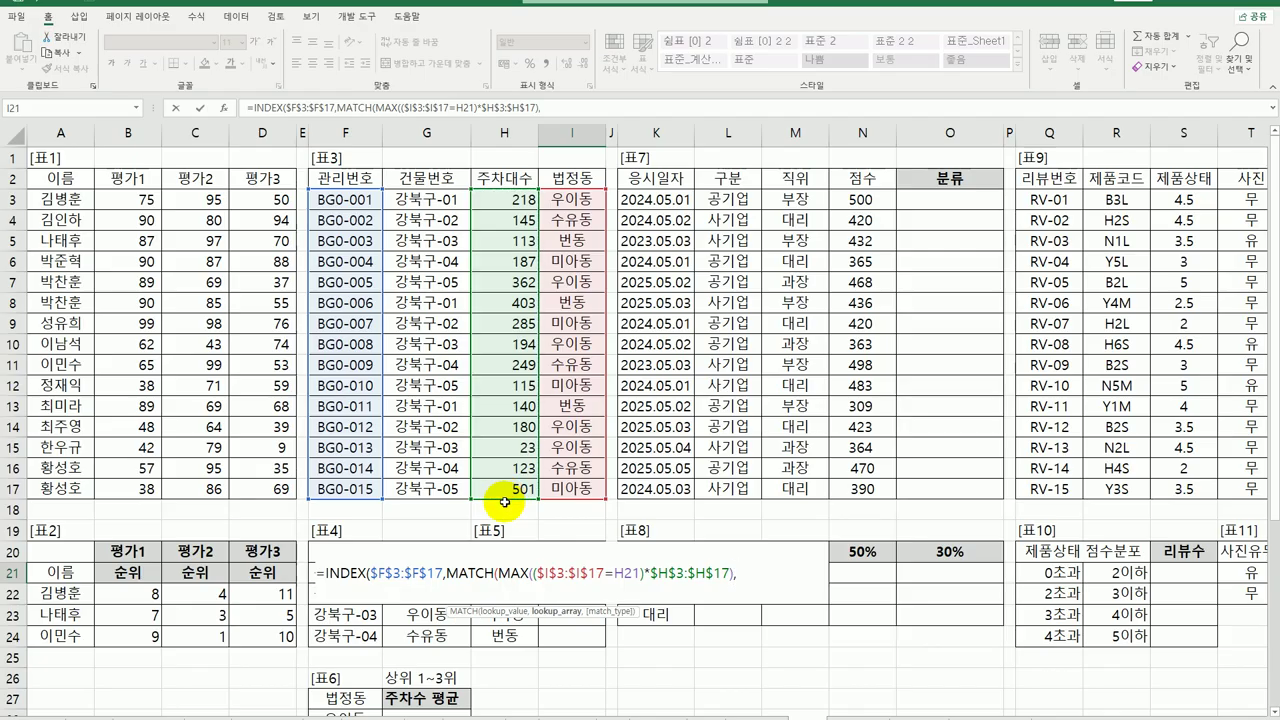
# - Reuse the product ($I$3:$I$17=H21)*$H$3:$H$17 as MATCH's lookup array and close MATCH with match type 0
pyautogui.moveTo(537, 572); pyautogui.dragTo(731, 575)
pyautogui.hotkey('ctrl', 'c')
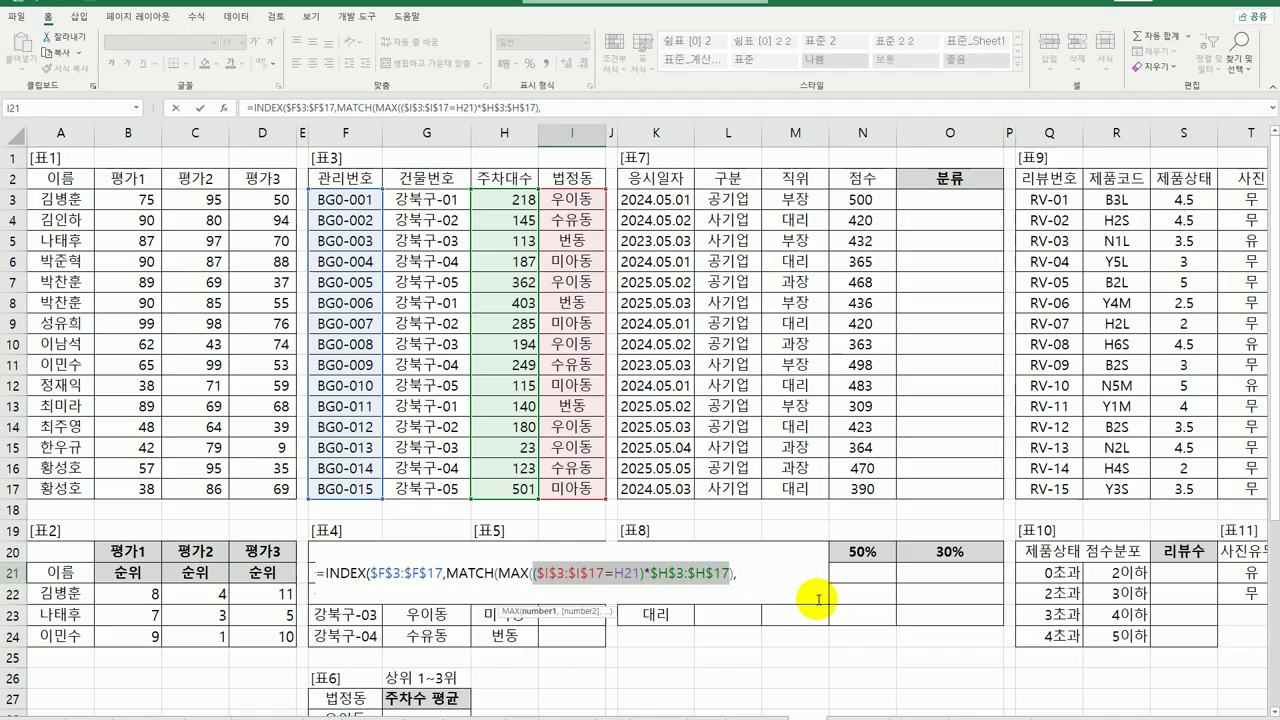
pyautogui.press('End')
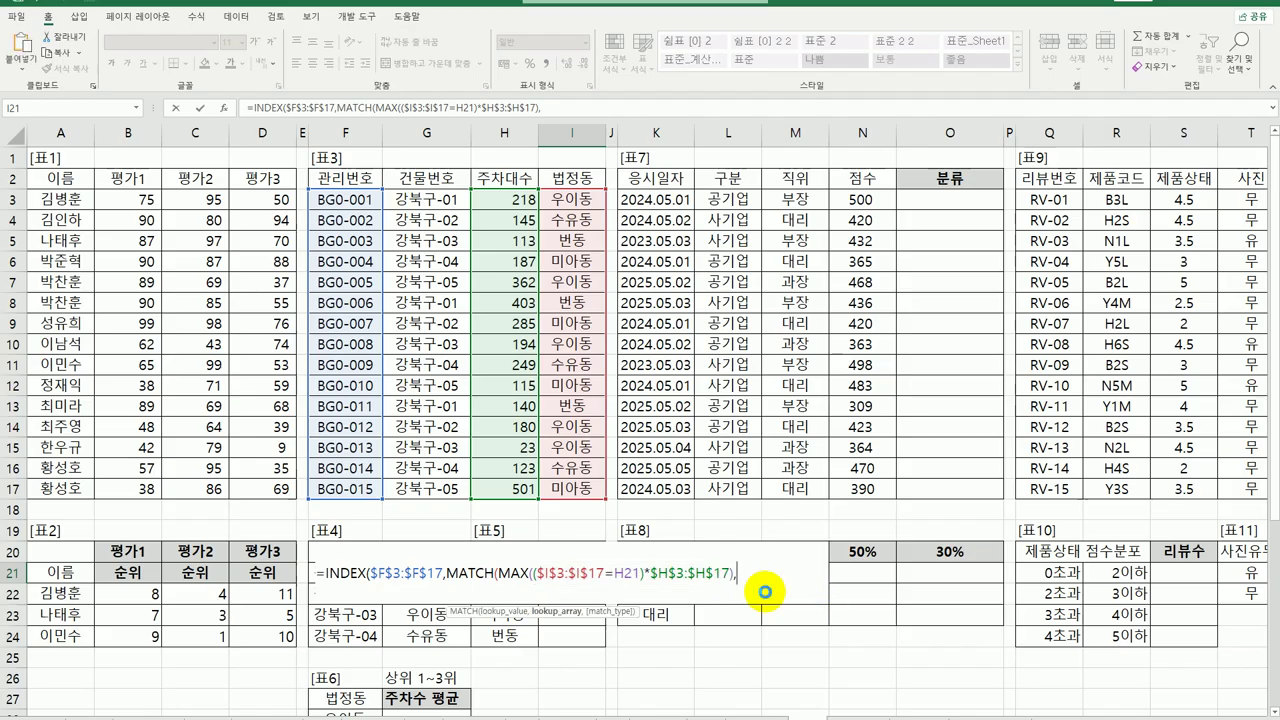
pyautogui.hotkey('ctrl', 'v')
pyautogui.write(',0')
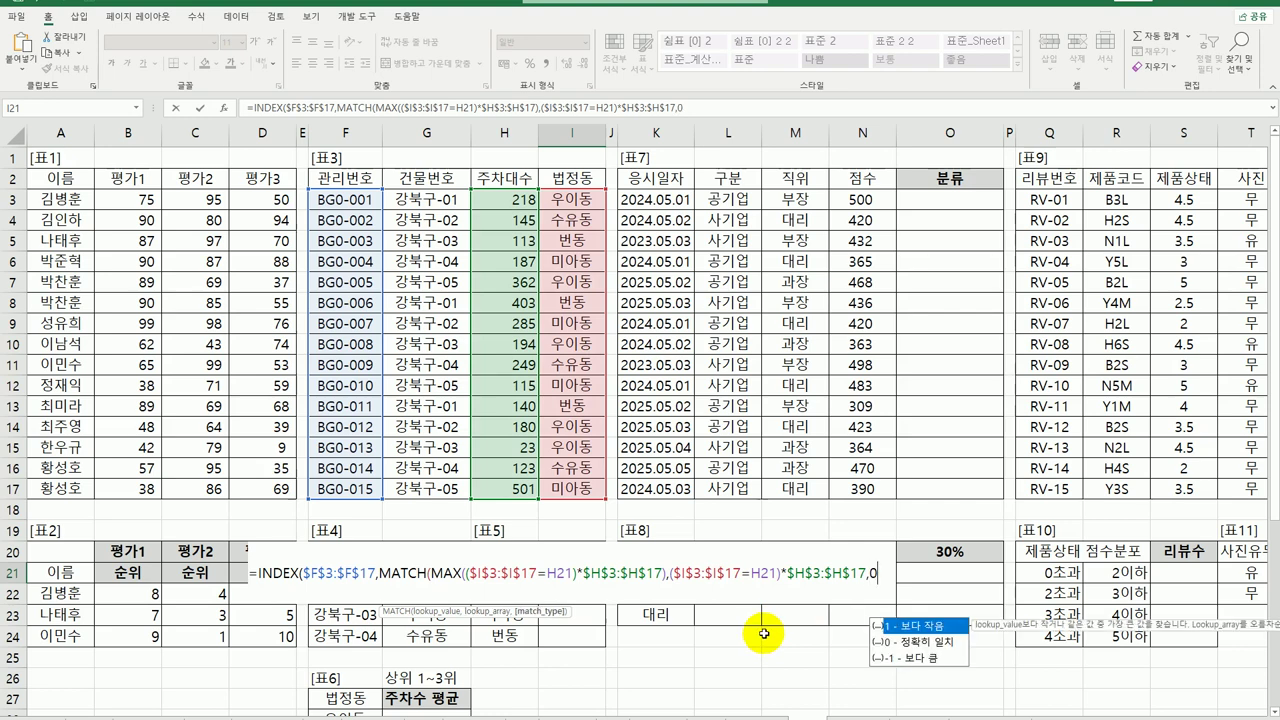
pyautogui.write(')')
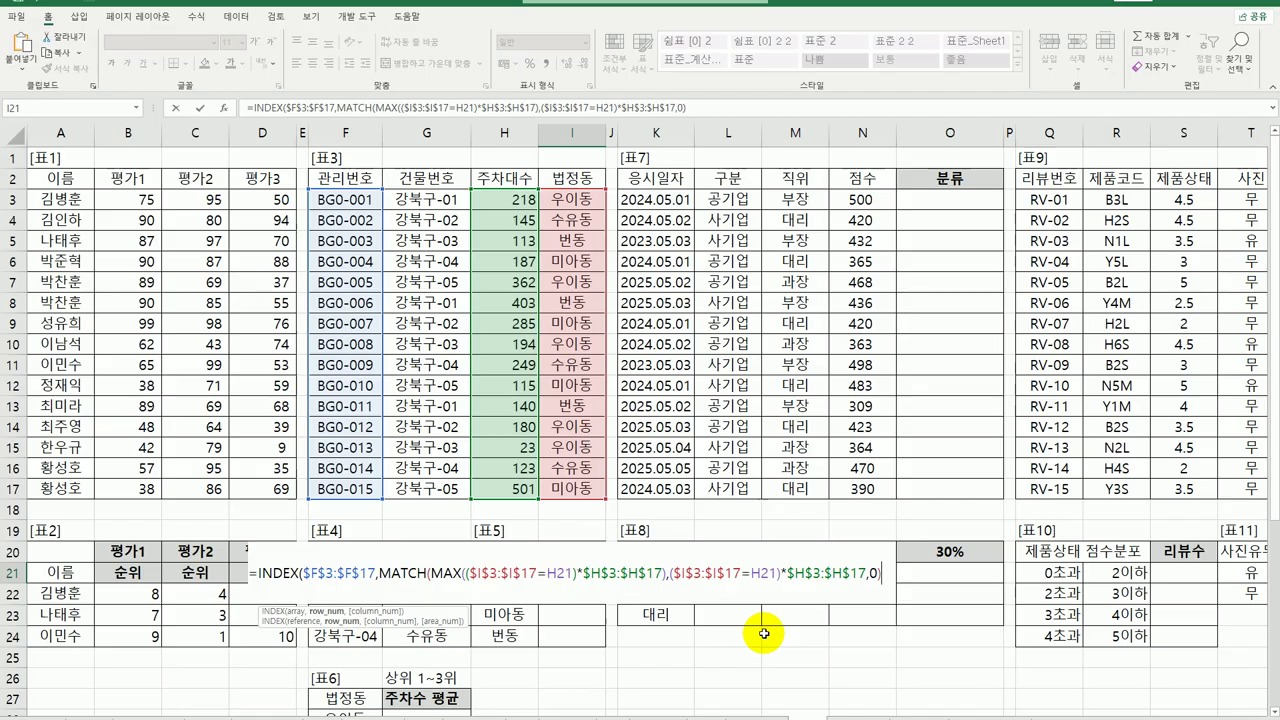
# - Close the INDEX formula in I21, enter it as an array formula and fill it down through I24
pyautogui.write(')')
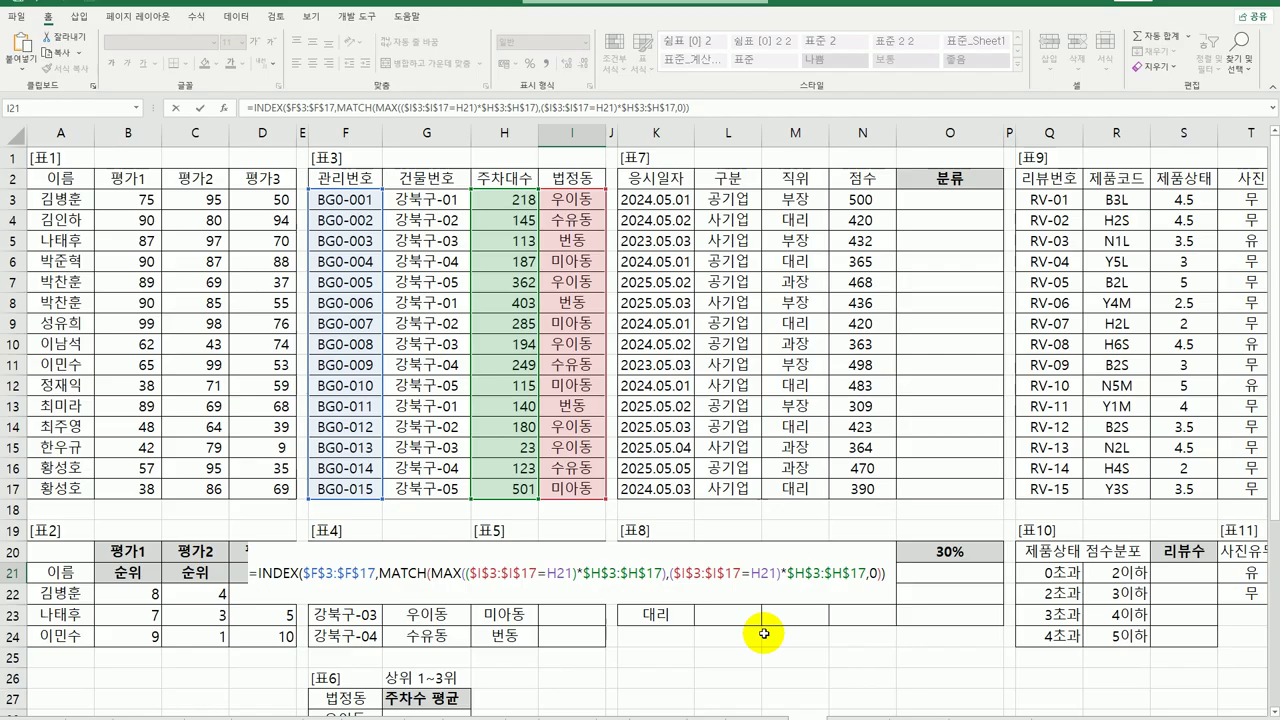
pyautogui.hotkey('ctrl', 'shift', 'Return')
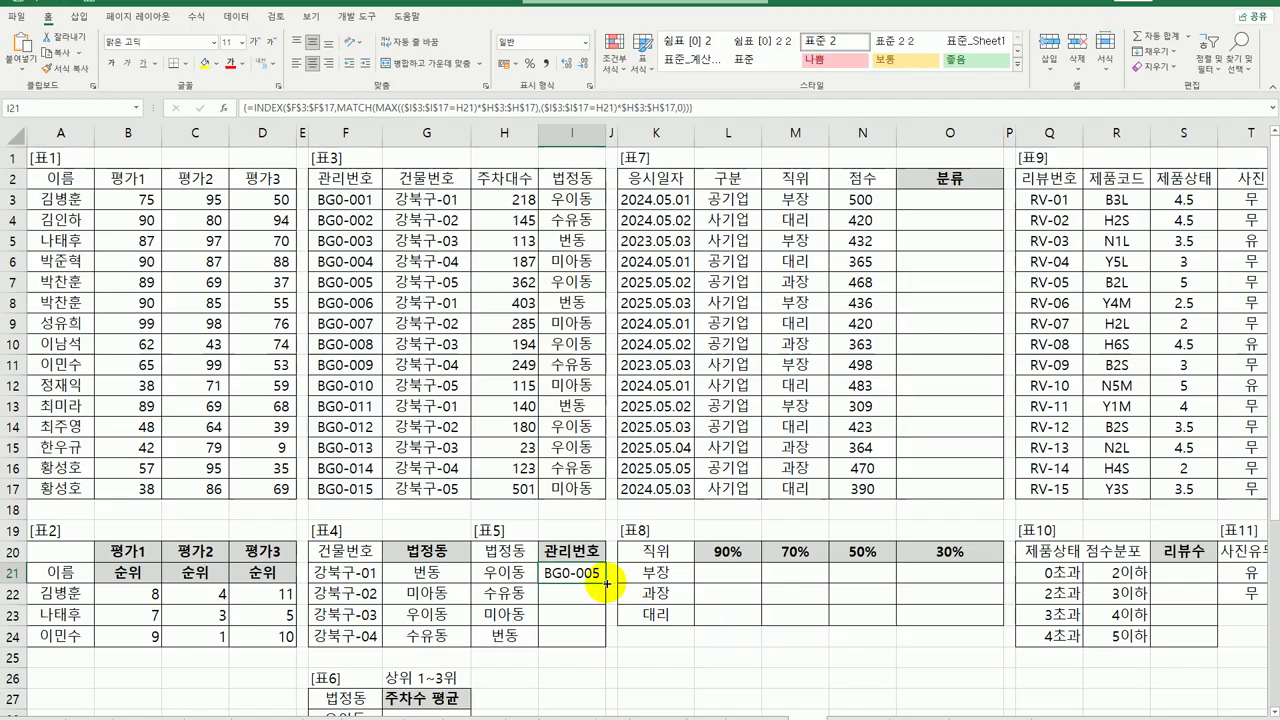
pyautogui.moveTo(605, 583); pyautogui.dragTo(605, 633)
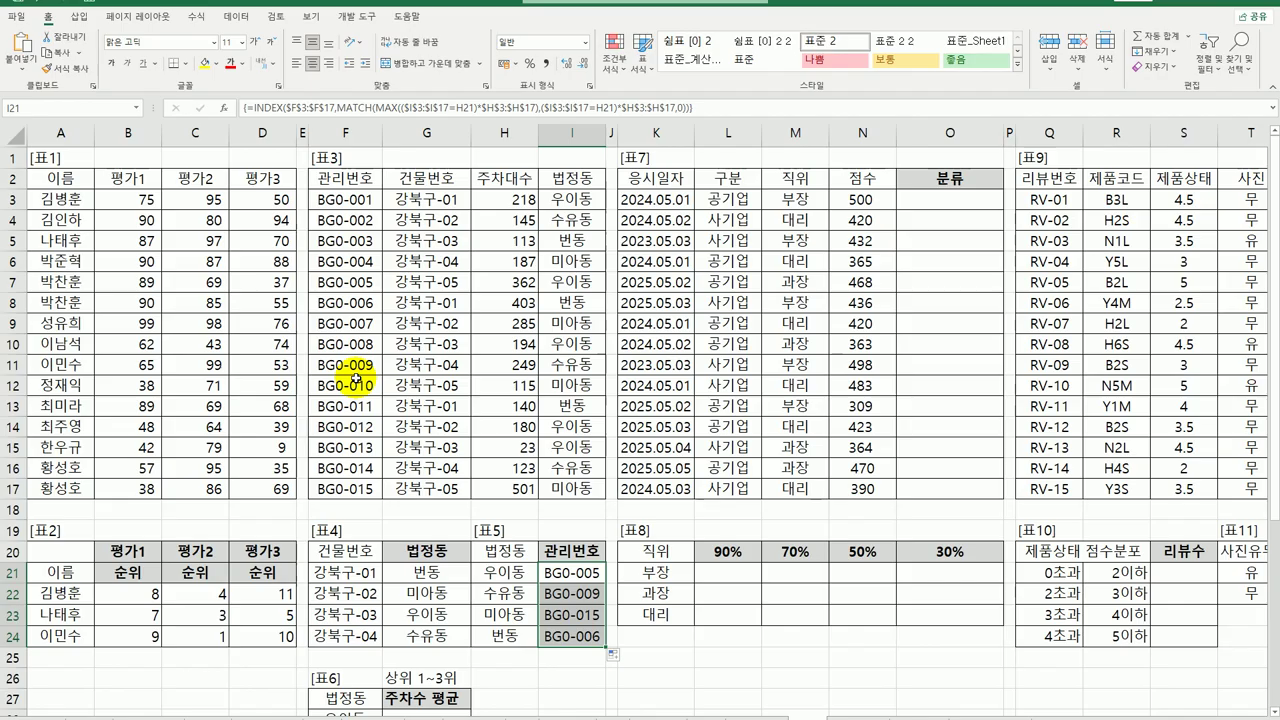
# - Examine 표6's 상위 1~3위 주차수 평균 layout around G28 and the 주차대수 and 법정동 columns in 표3
pyautogui.click(931, 197)
pyautogui.scroll(-2, 720, 371)
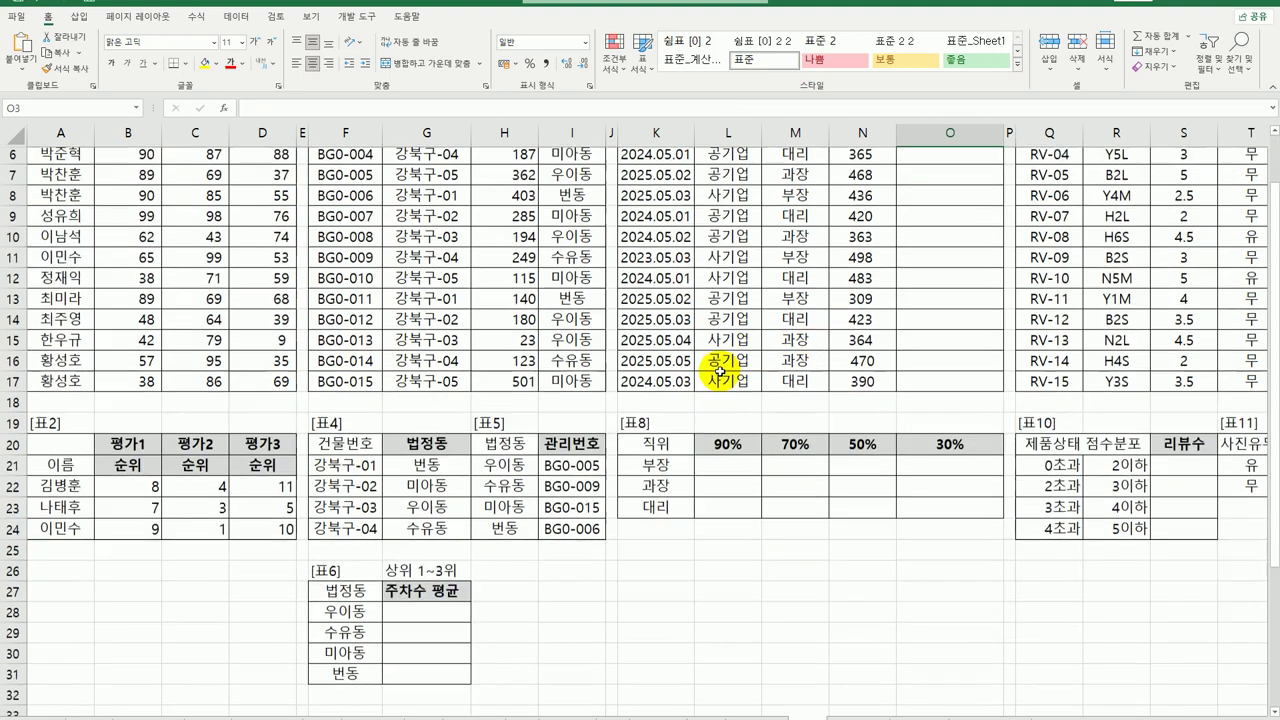
pyautogui.scroll(-2, 720, 371)
pyautogui.click(466, 533)
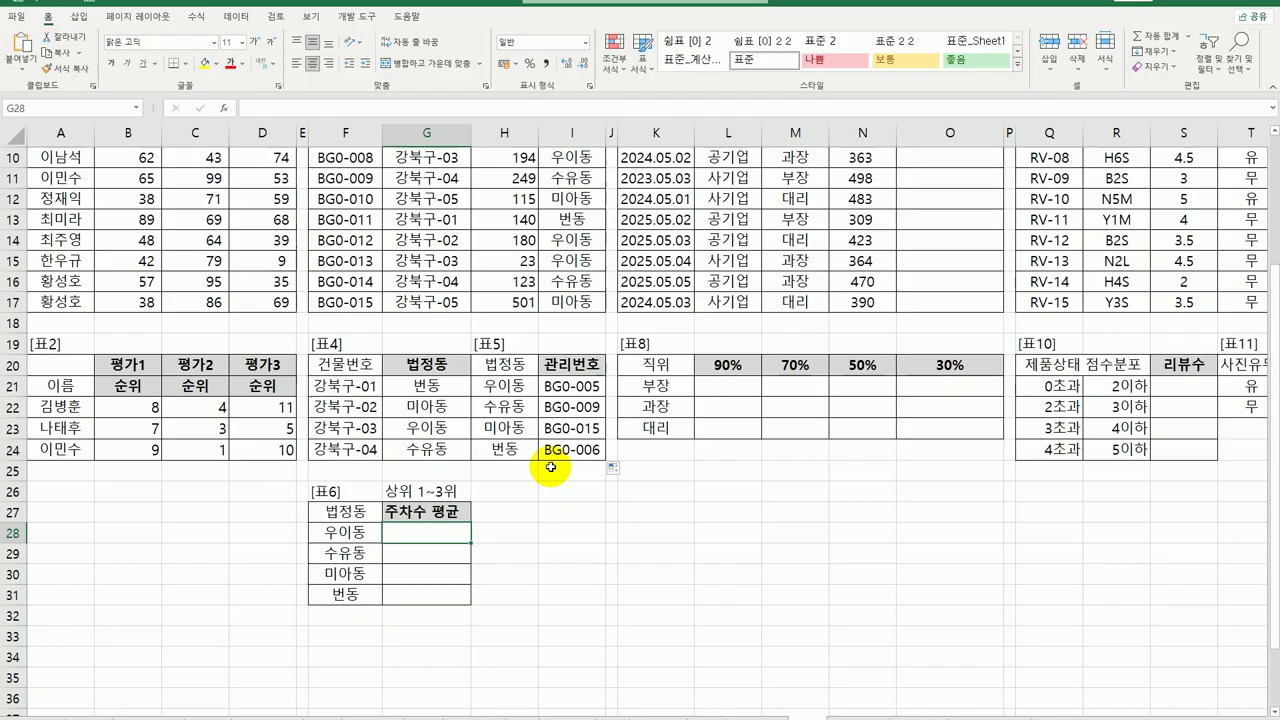
pyautogui.scroll(3, 550, 467)
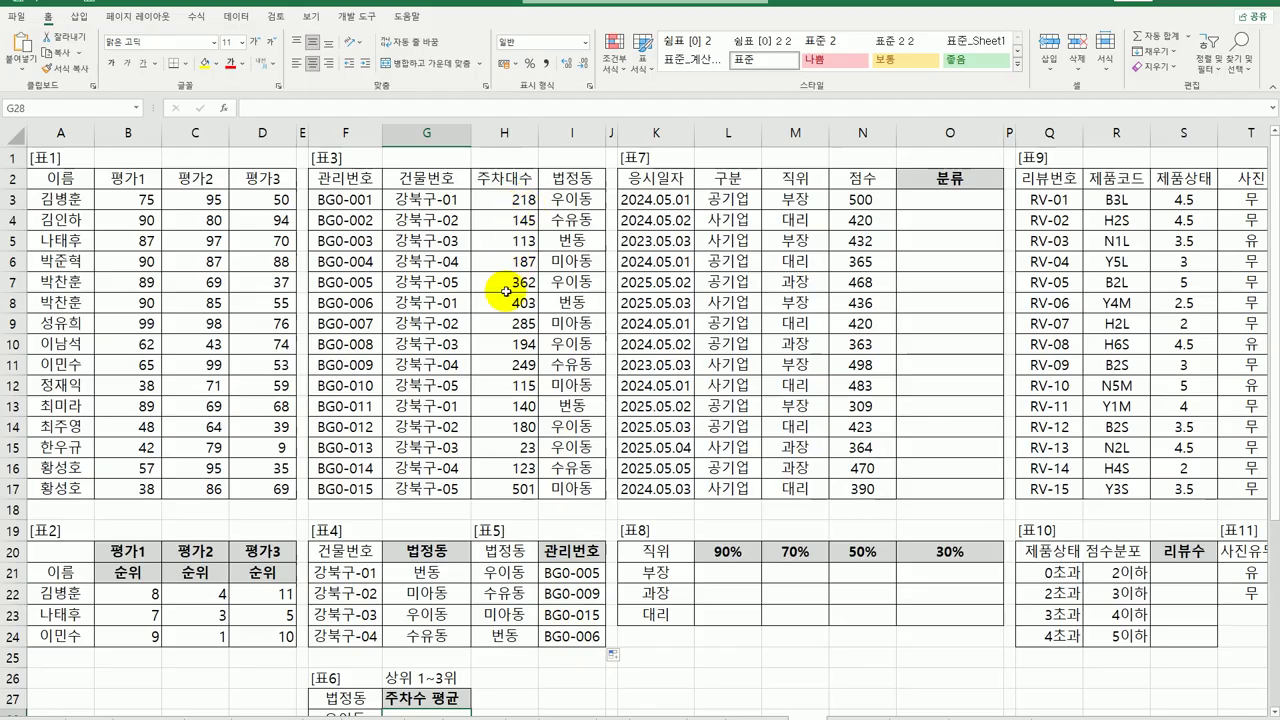
pyautogui.scroll(-3, 505, 291)
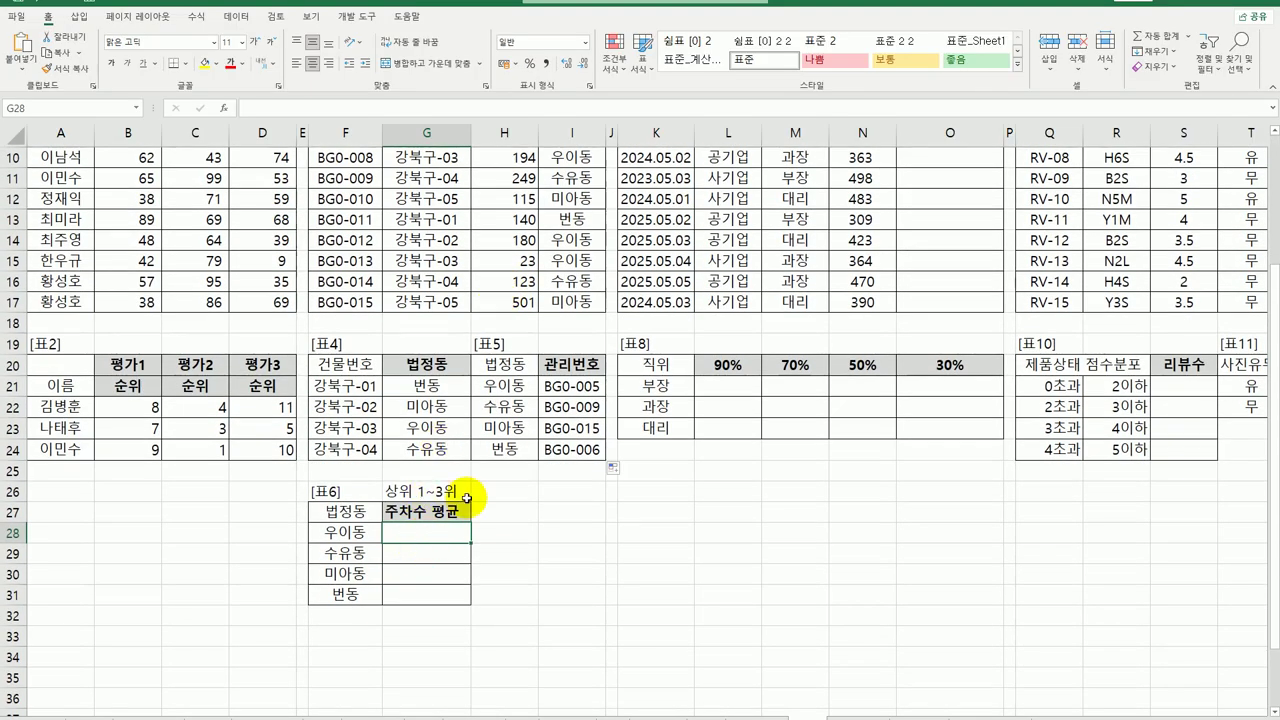
pyautogui.scroll(3, 478, 490)
pyautogui.scroll(-3, 481, 485)
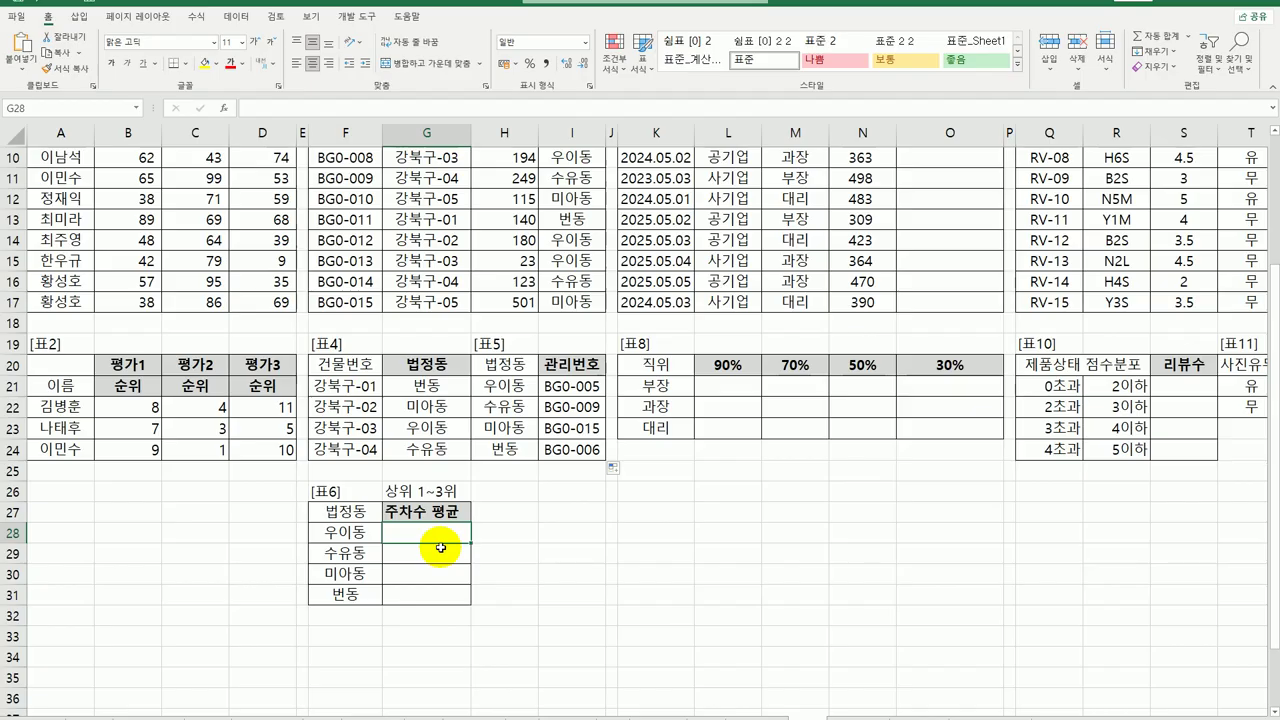
# - Begin an AVERAGE formula in G28 with a nested LARGE function as its argument
pyautogui.write('=AV')
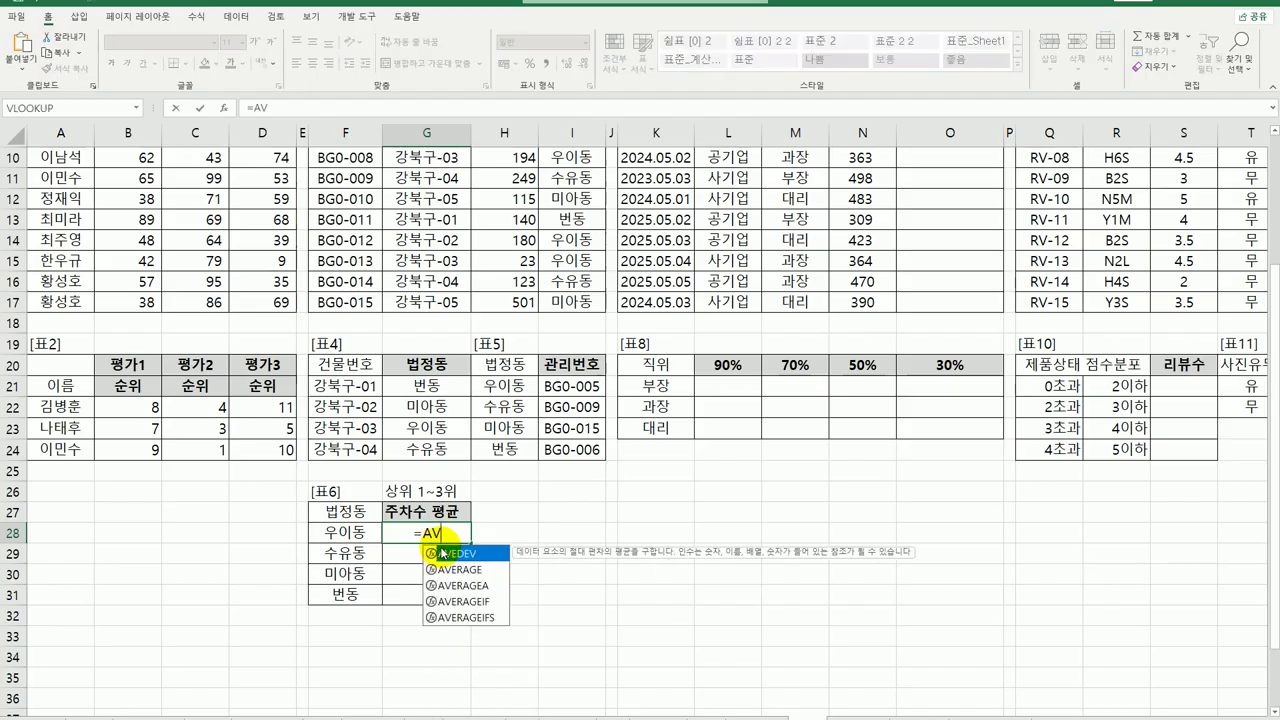
pyautogui.press('Down')
pyautogui.press('Tab')
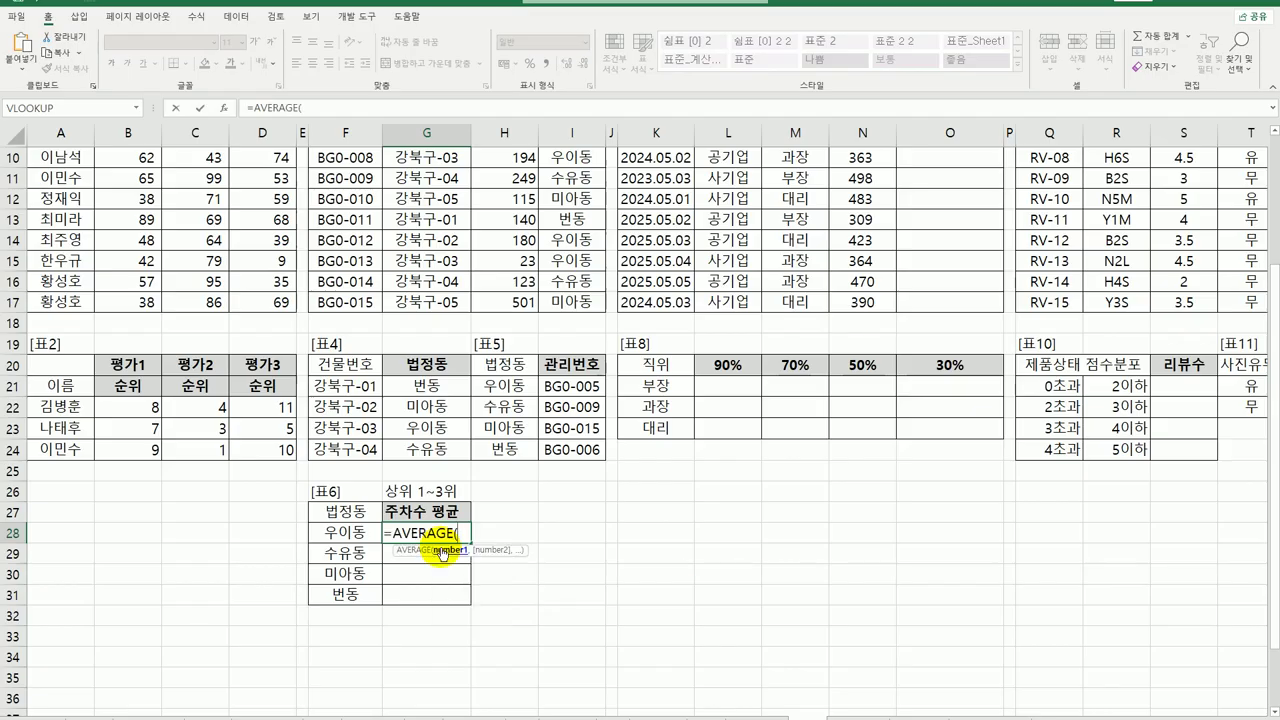
pyautogui.write('LARGE')
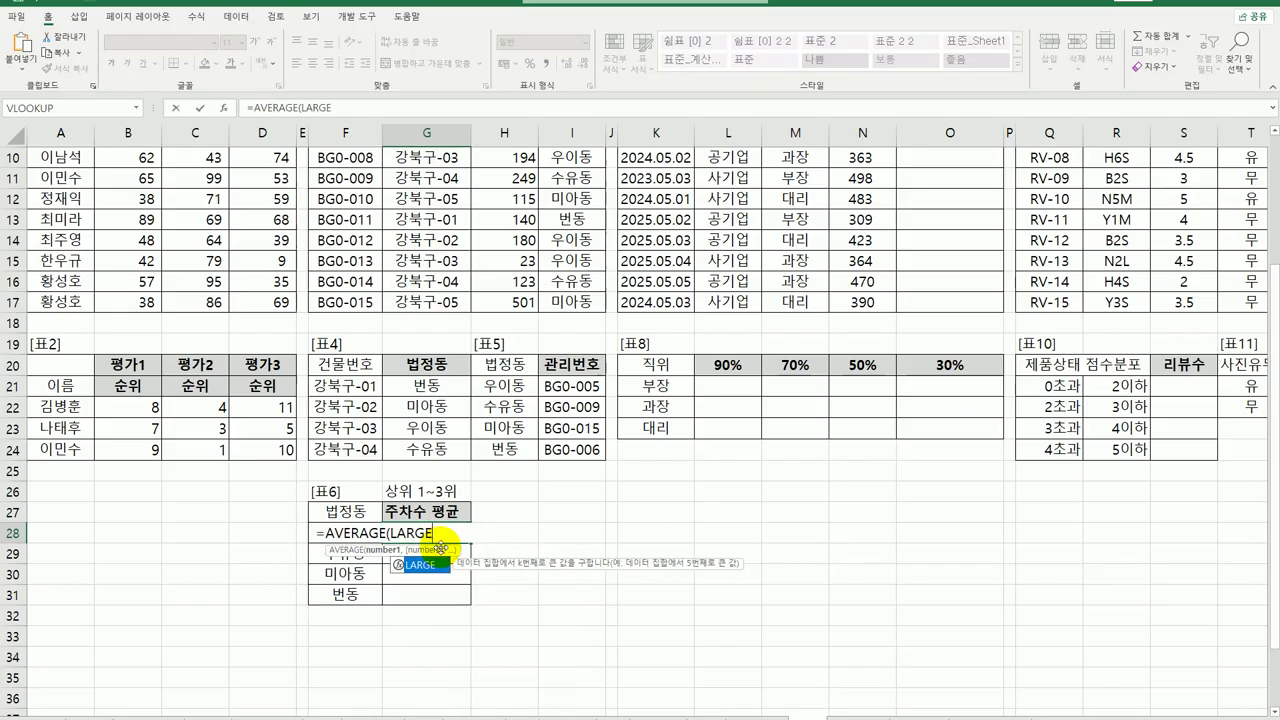
pyautogui.write('(')
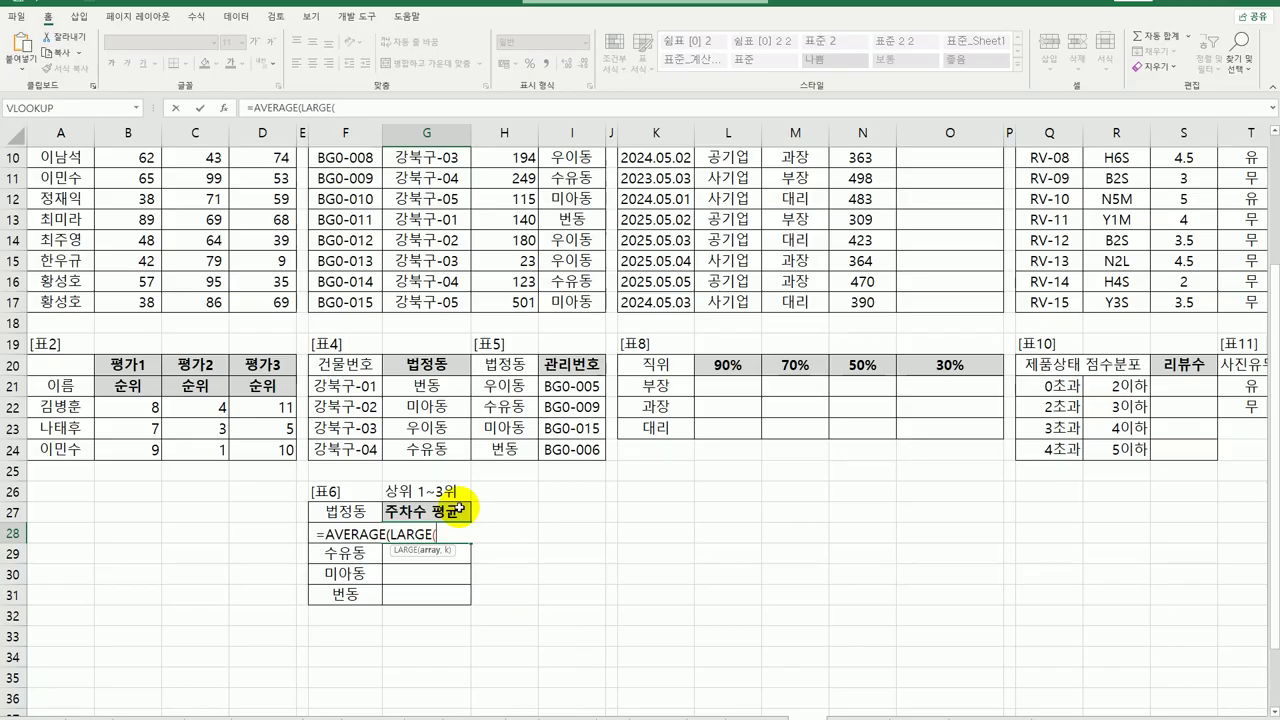
# - Start LARGE's array with the condition ($I$3:$I$17=F28) followed by a multiplication operator
pyautogui.scroll(3, 524, 436)
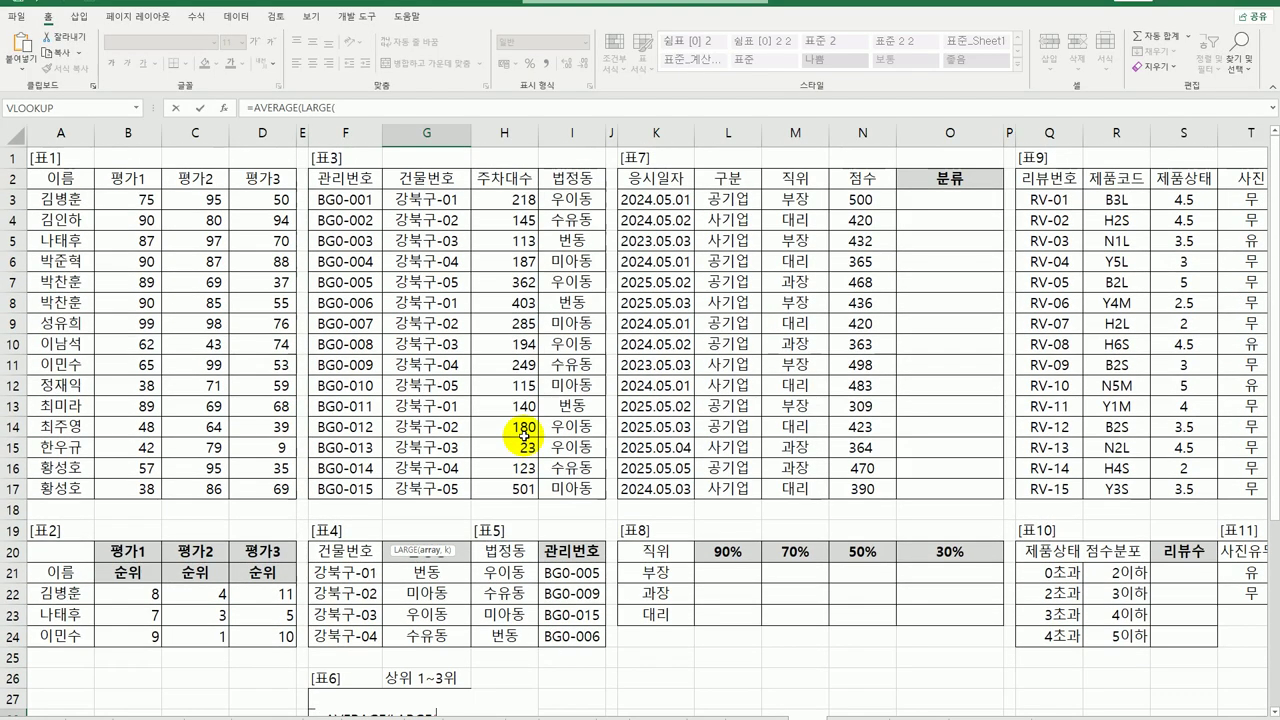
pyautogui.scroll(-3, 524, 436)
pyautogui.write('(')
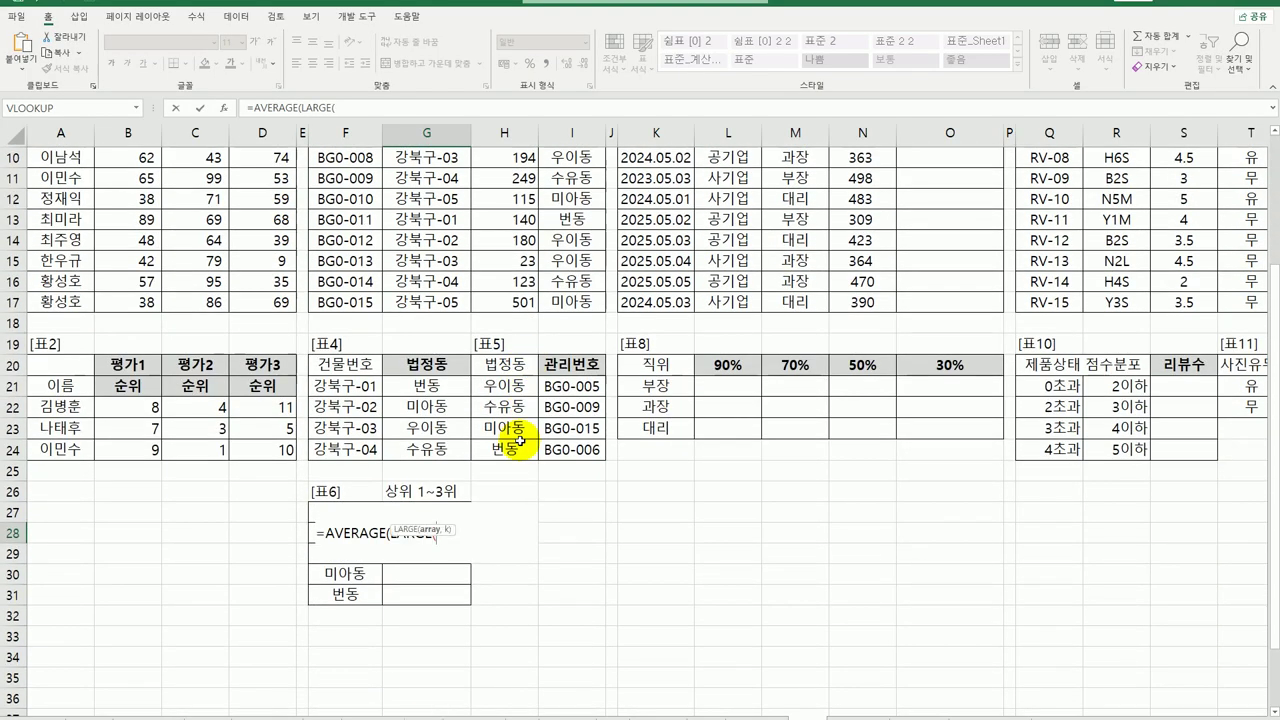
pyautogui.scroll(3, 470, 380)
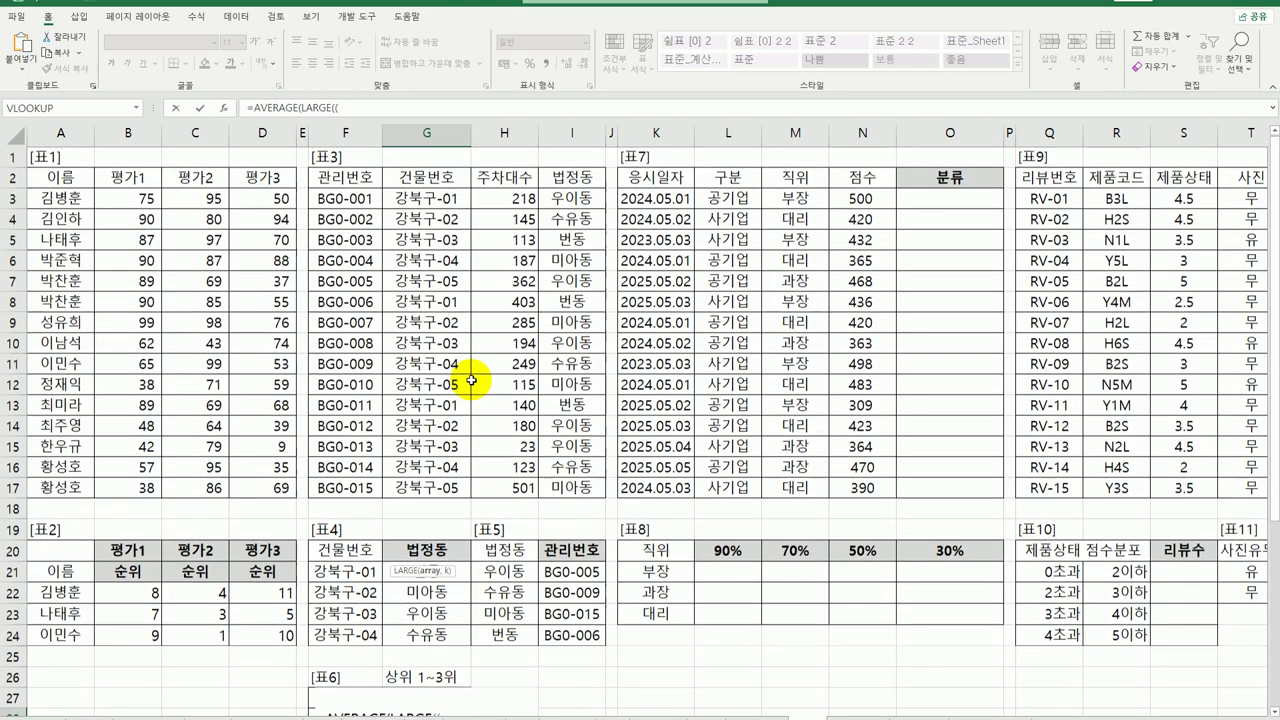
pyautogui.moveTo(572, 198); pyautogui.dragTo(570, 490)
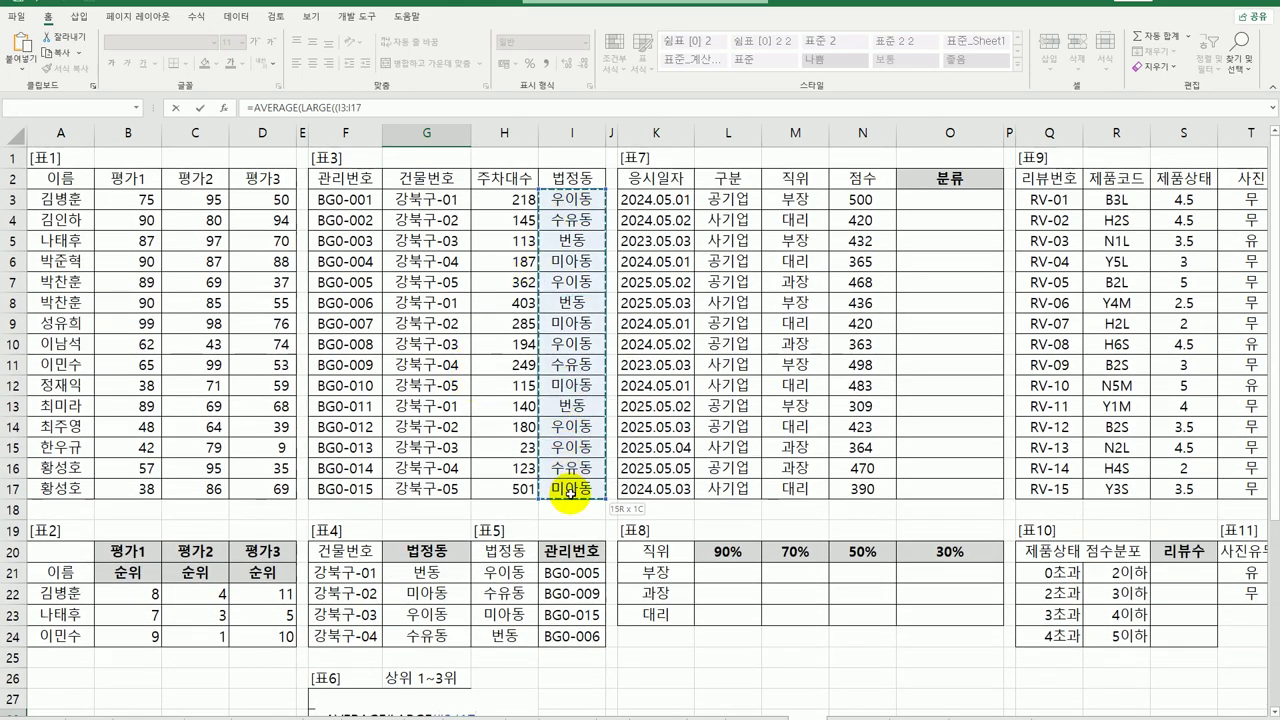
pyautogui.scroll(-3, 600, 603)
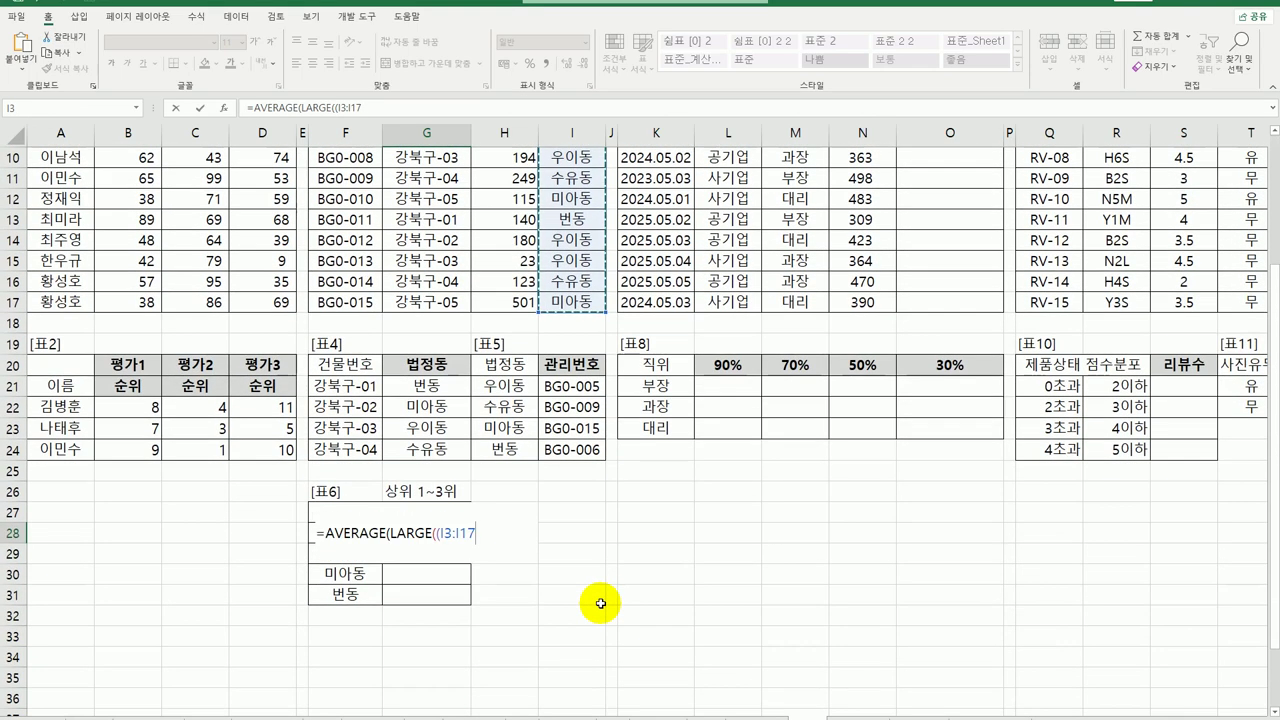
pyautogui.press('F4')
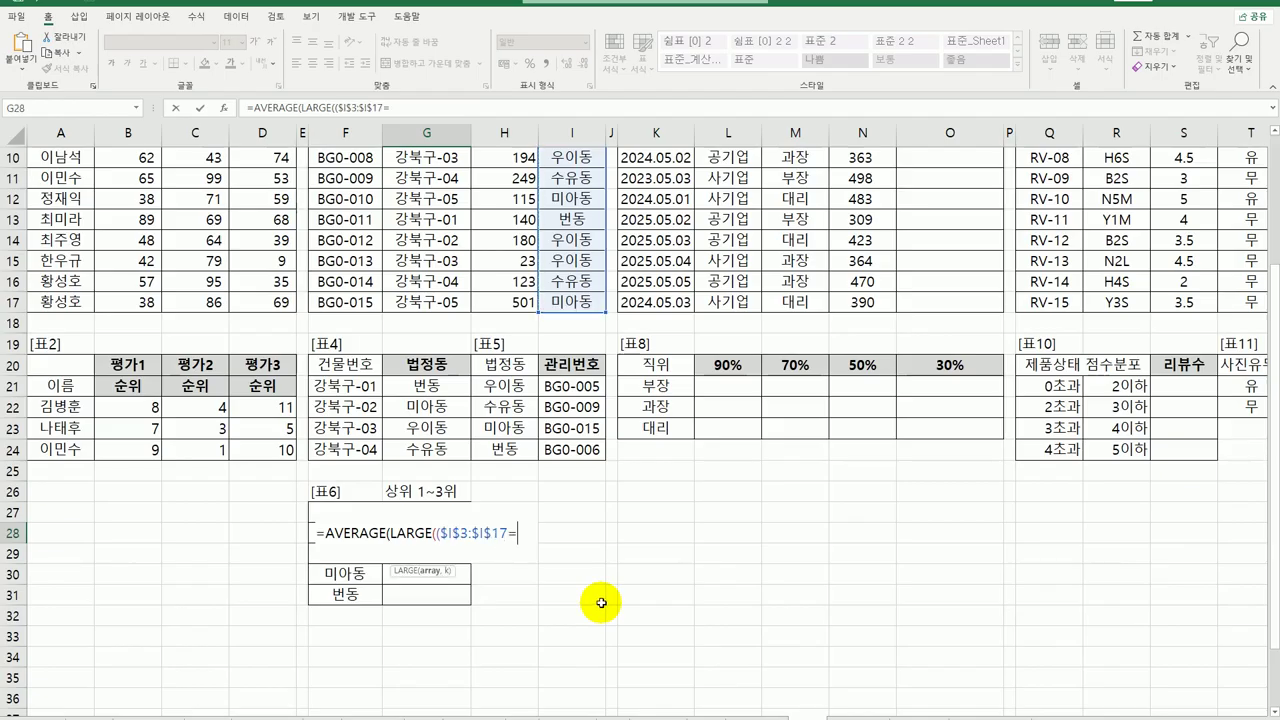
pyautogui.write('=')
pyautogui.press('Left')
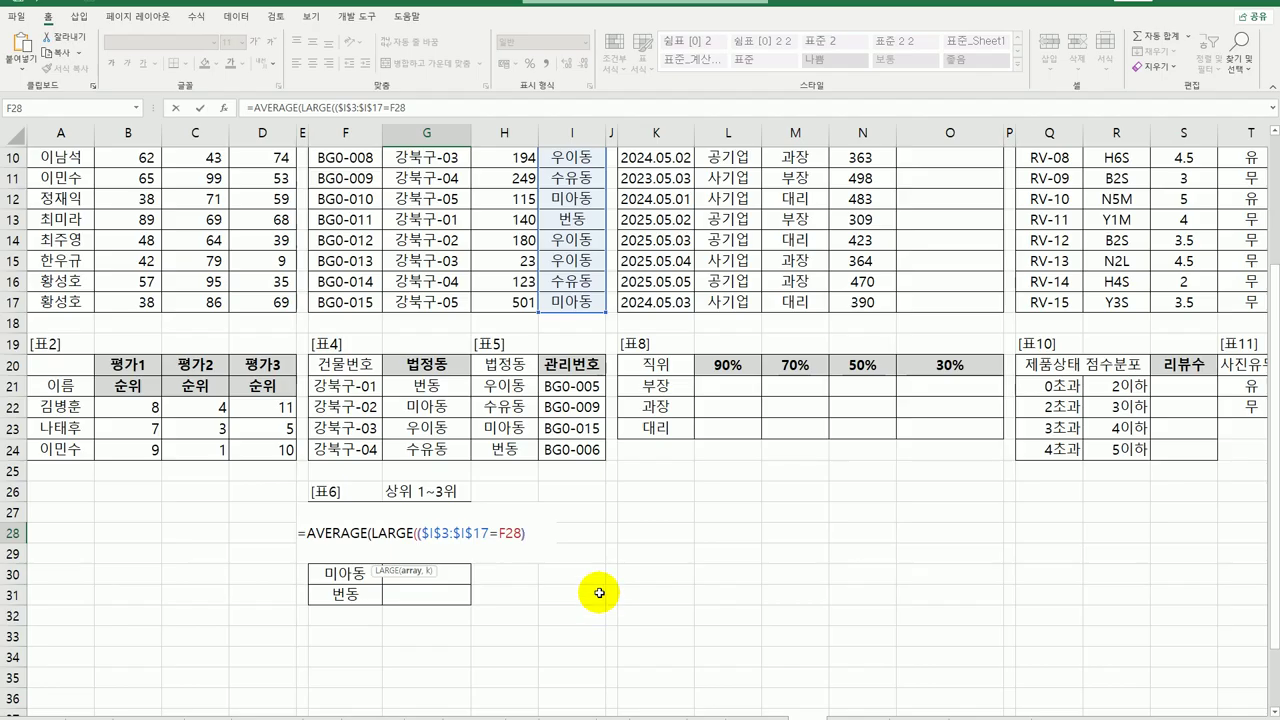
pyautogui.write(')*')
# - Multiply the condition by the parking counts $H$3:$H$17 to finish LARGE's array argument
pyautogui.scroll(3, 598, 593)
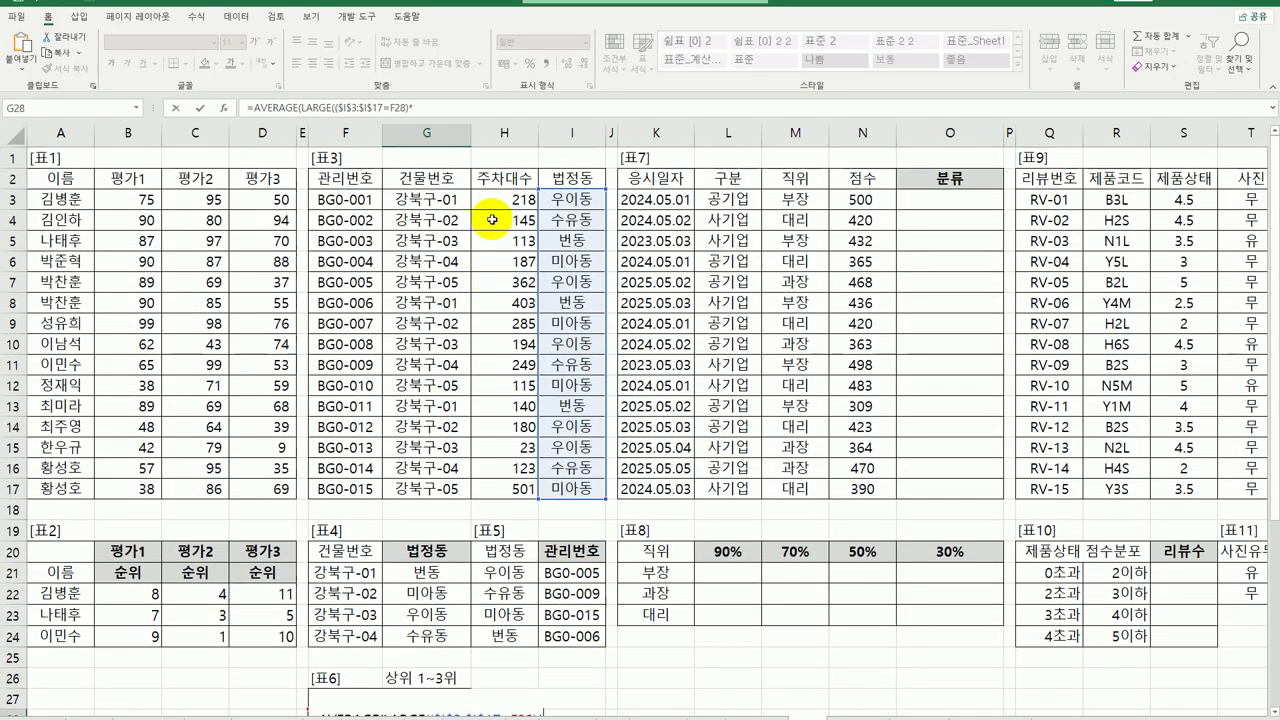
pyautogui.moveTo(496, 199); pyautogui.dragTo(494, 487)
pyautogui.scroll(-3, 606, 510)
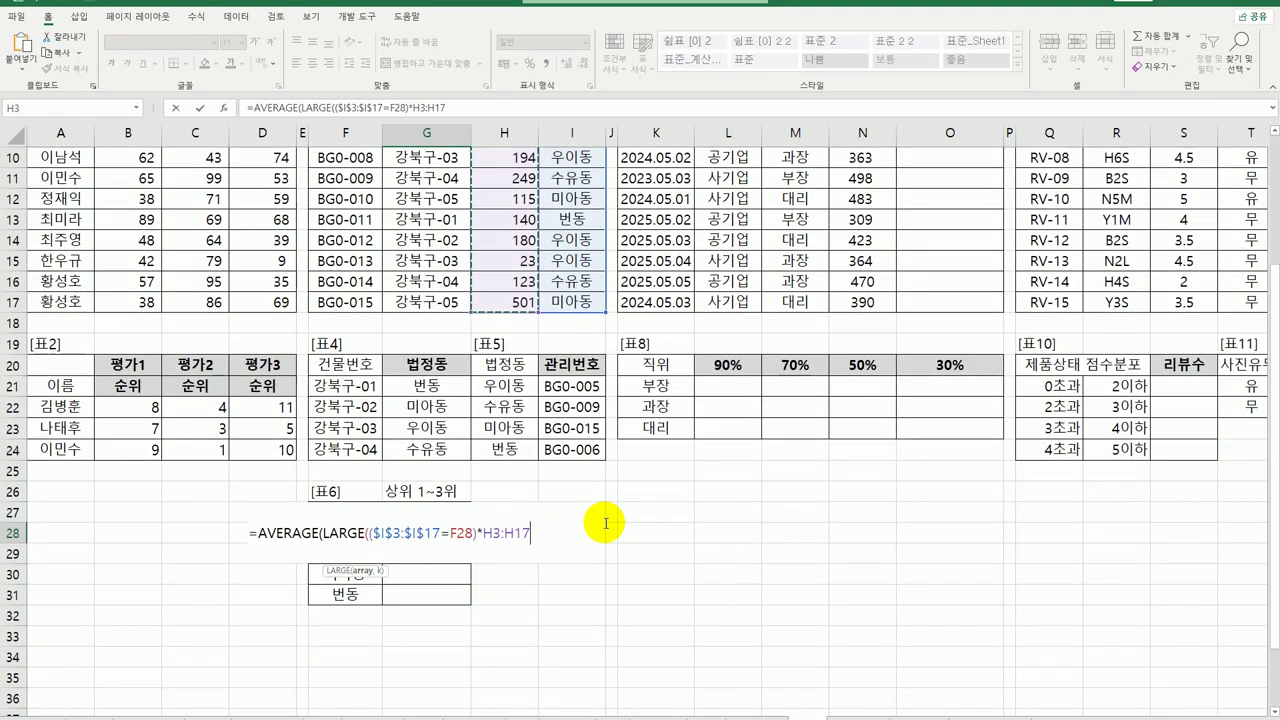
pyautogui.press('F4')
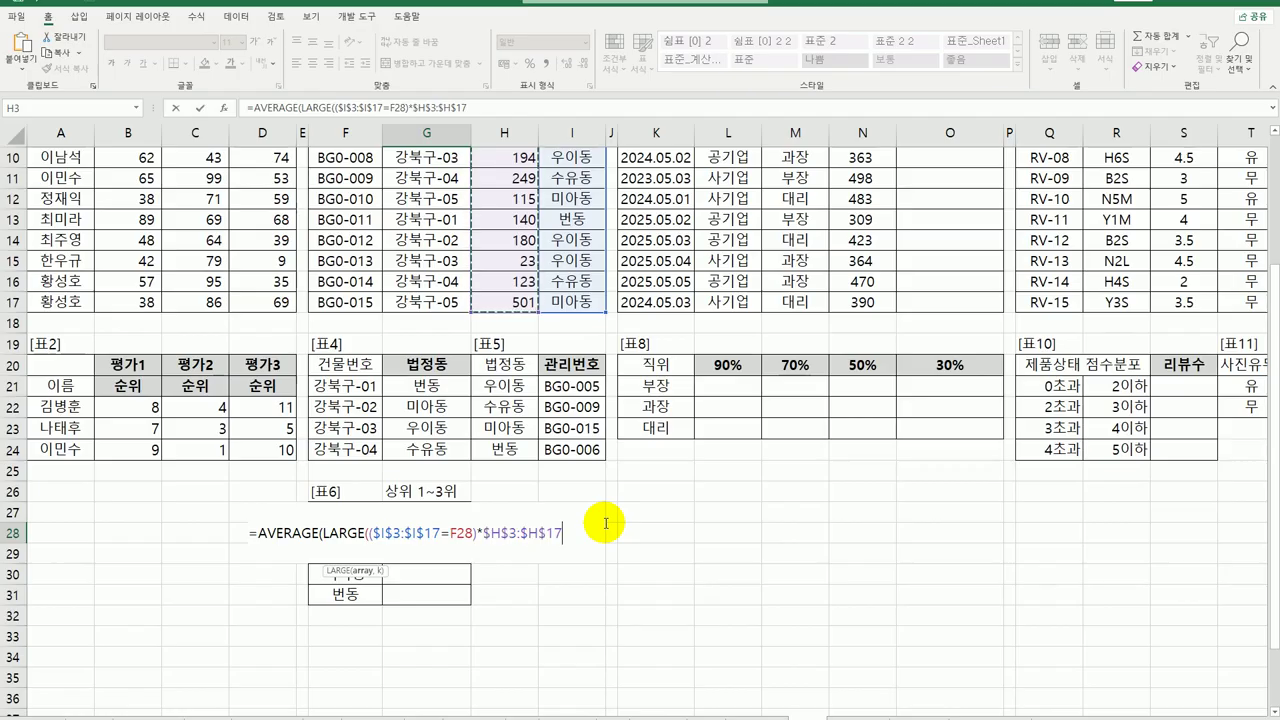
pyautogui.write(',')
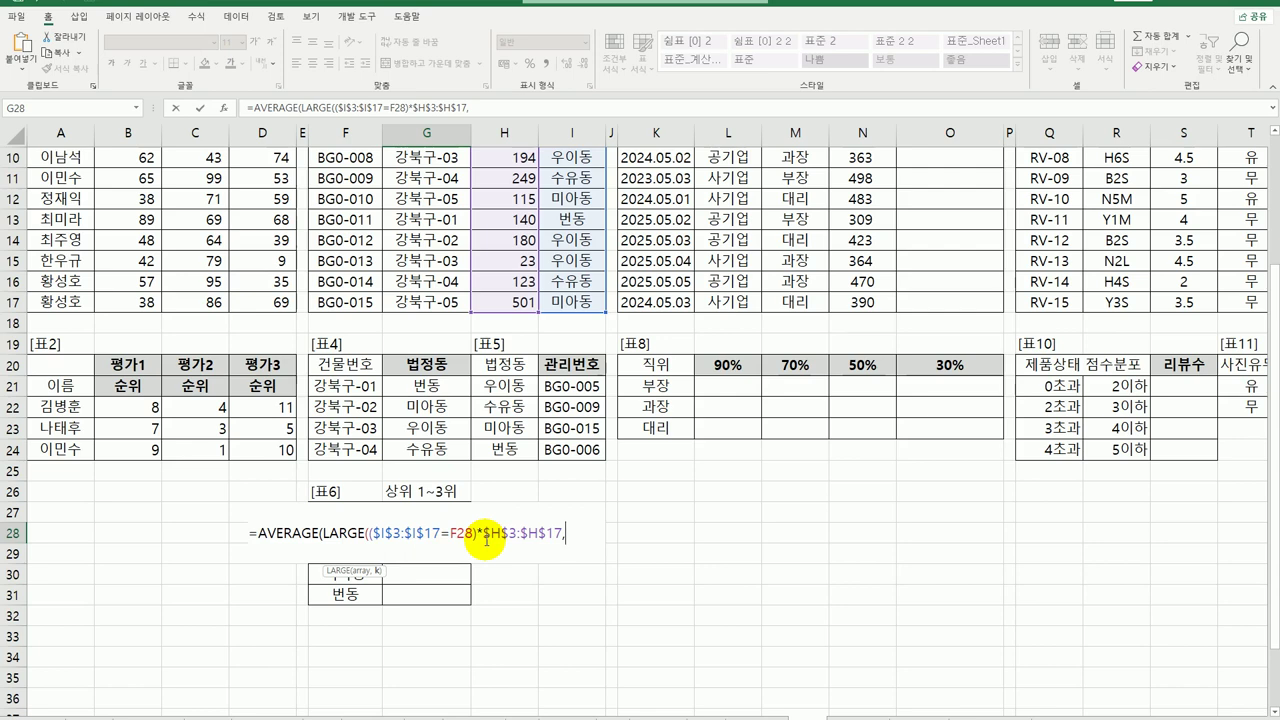
# - Complete G28 as an array formula with {1,2,3} as LARGE's k and fill it down through G31
pyautogui.write('(')
pyautogui.write('1,2,3})')
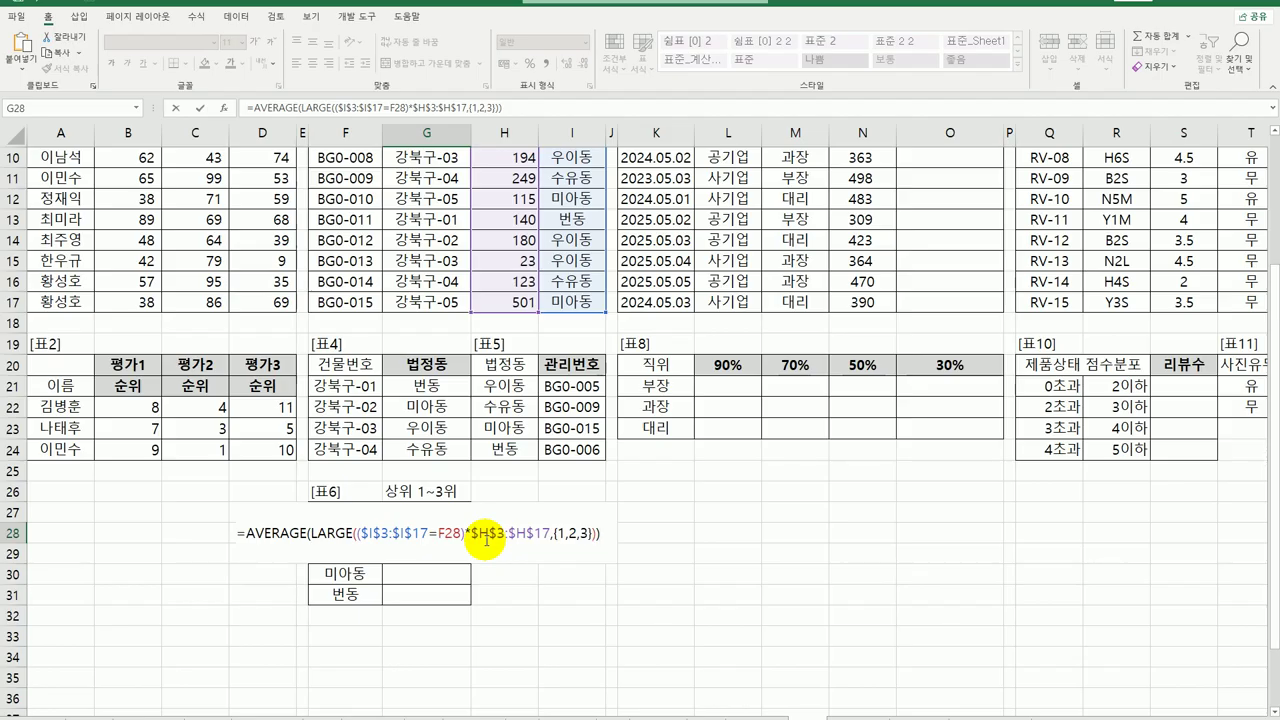
pyautogui.hotkey('ctrl', 'shift', 'Return')
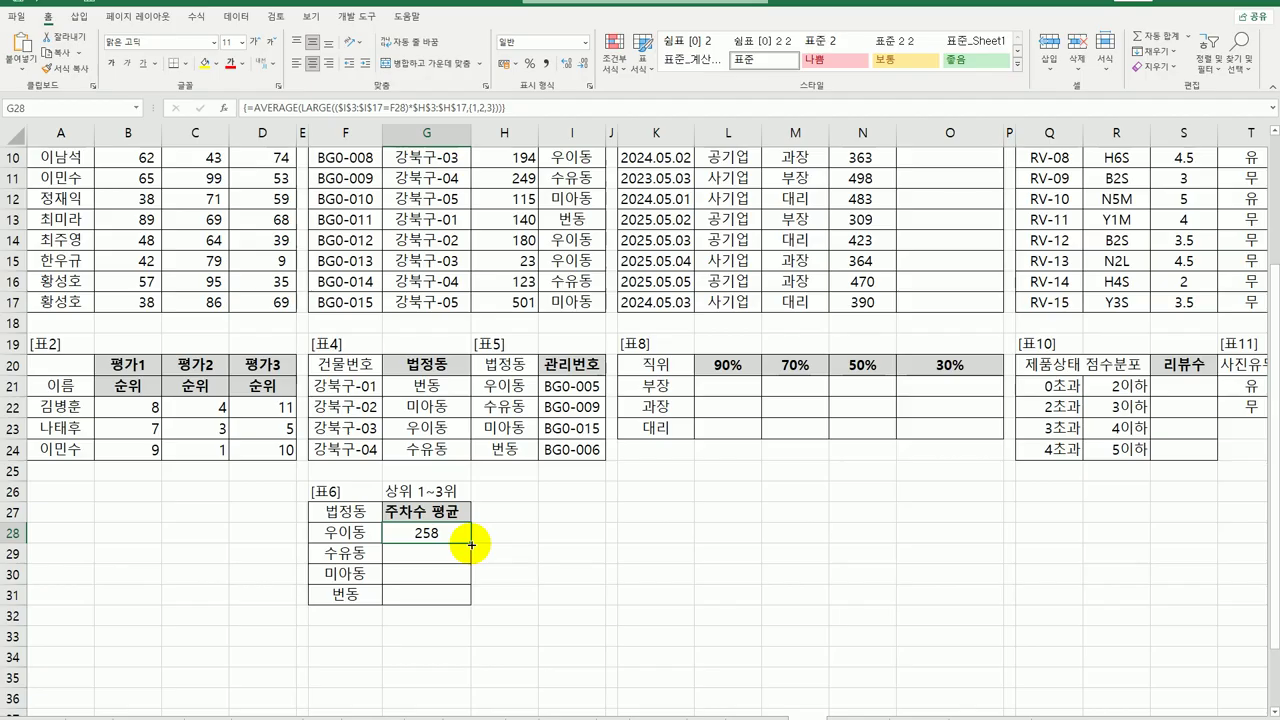
pyautogui.moveTo(470, 544); pyautogui.dragTo(465, 604)
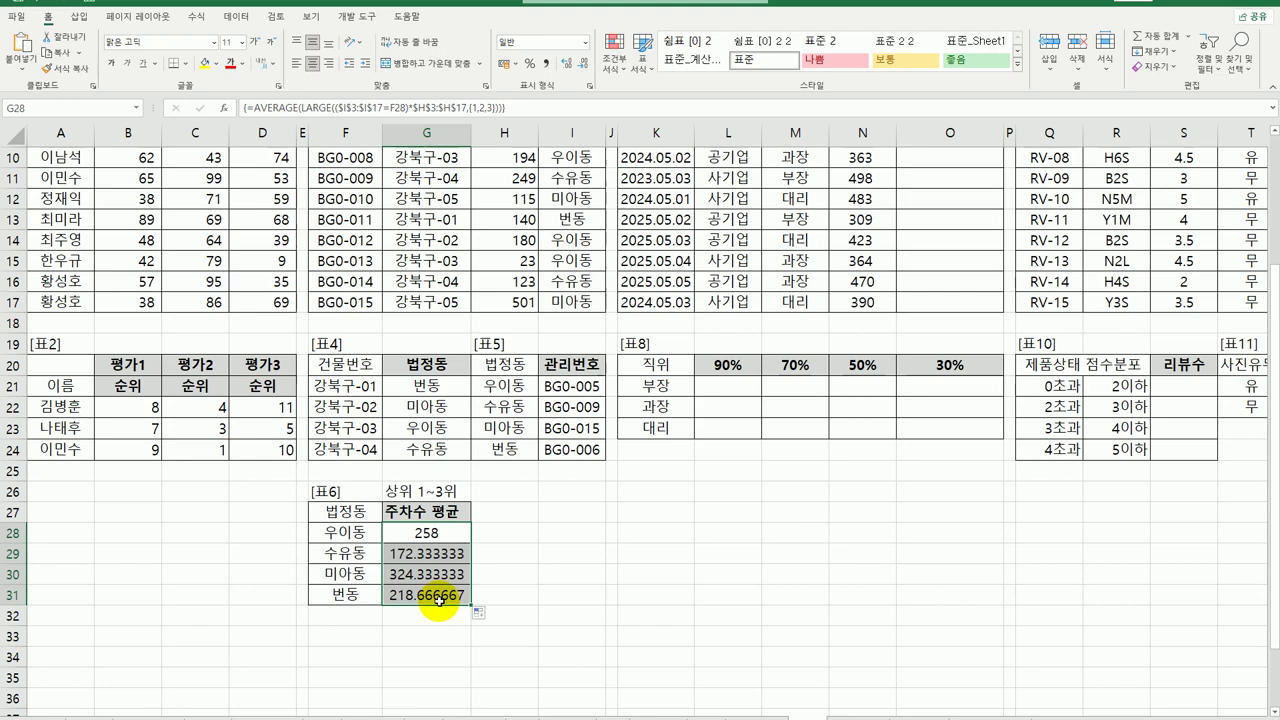
# - Wrap G28's AVERAGE in ROUND with 1 decimal digit as an array formula and refill it through G31
pyautogui.doubleClick(424, 533)
pyautogui.click(244, 533)
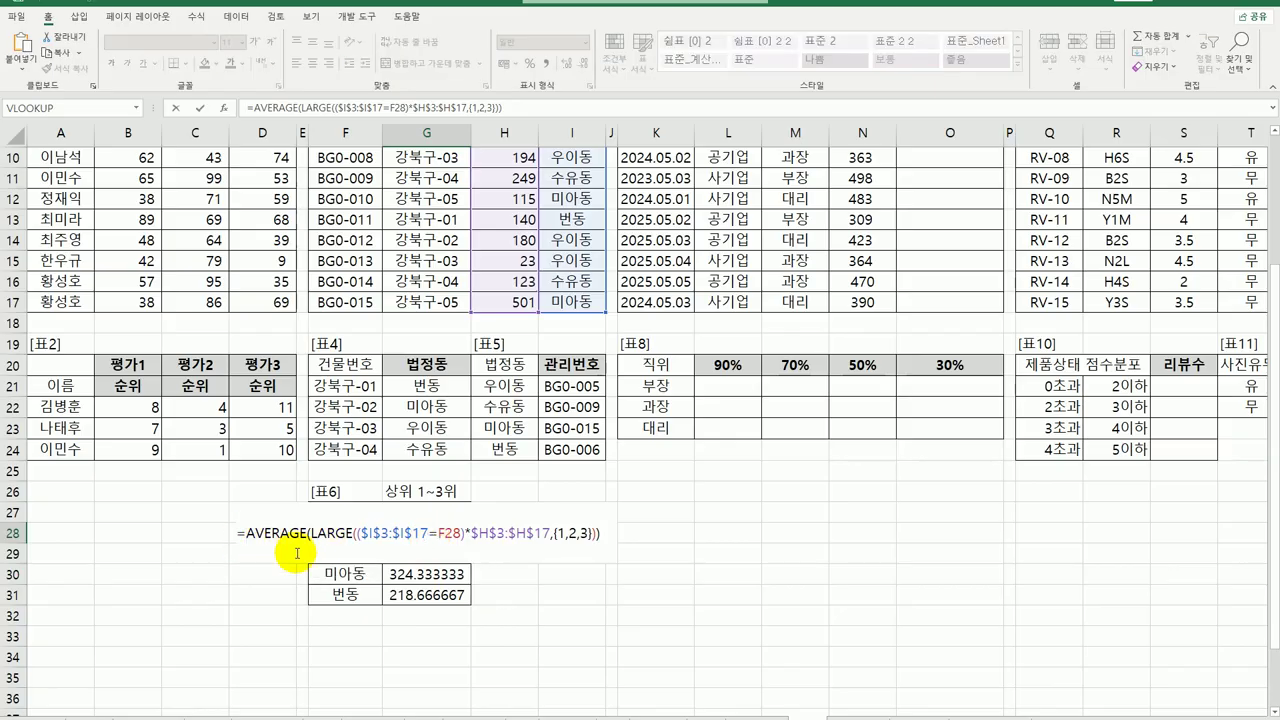
pyautogui.write('ROUND(')
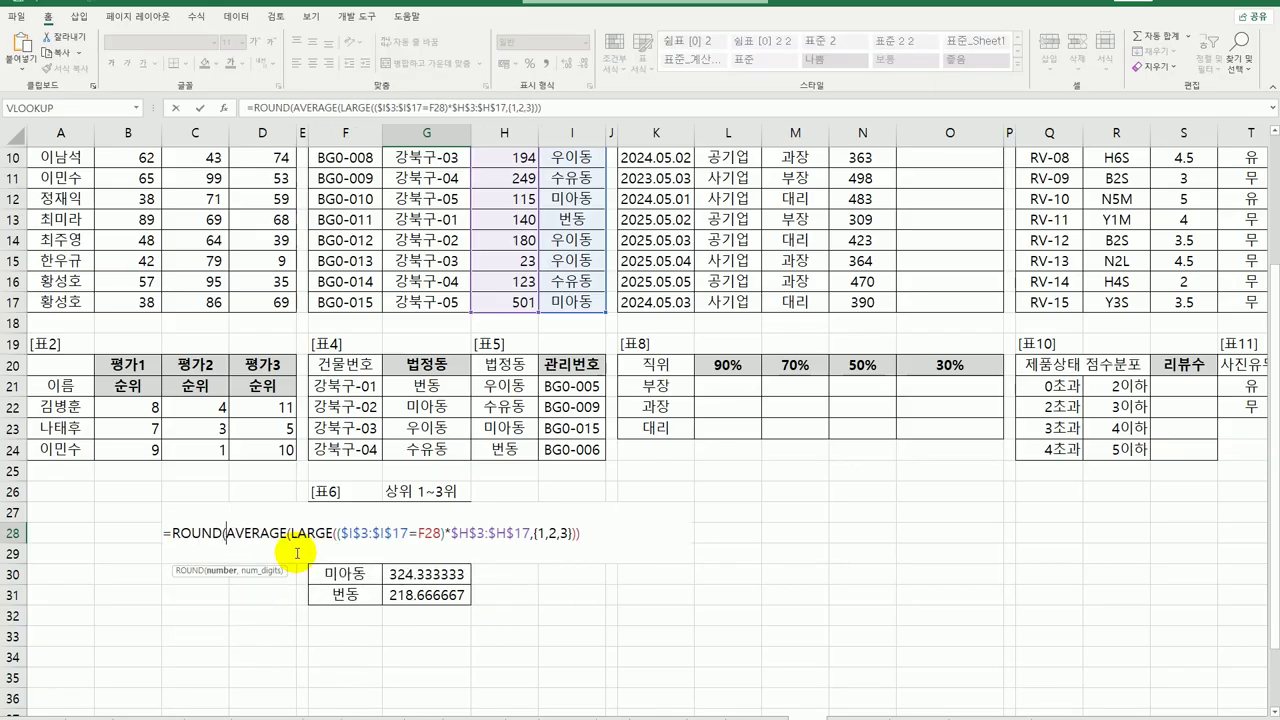
pyautogui.press('End')
pyautogui.write(',1)')
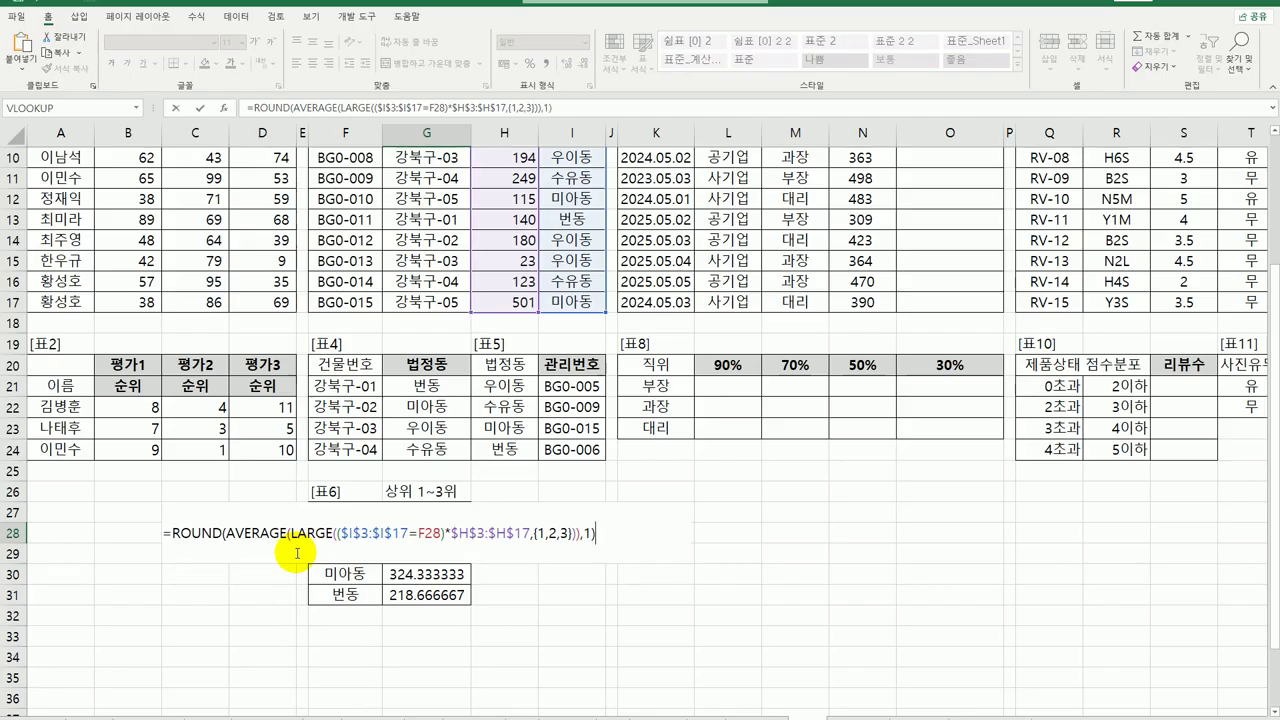
pyautogui.hotkey('ctrl', 'shift', 'Return')
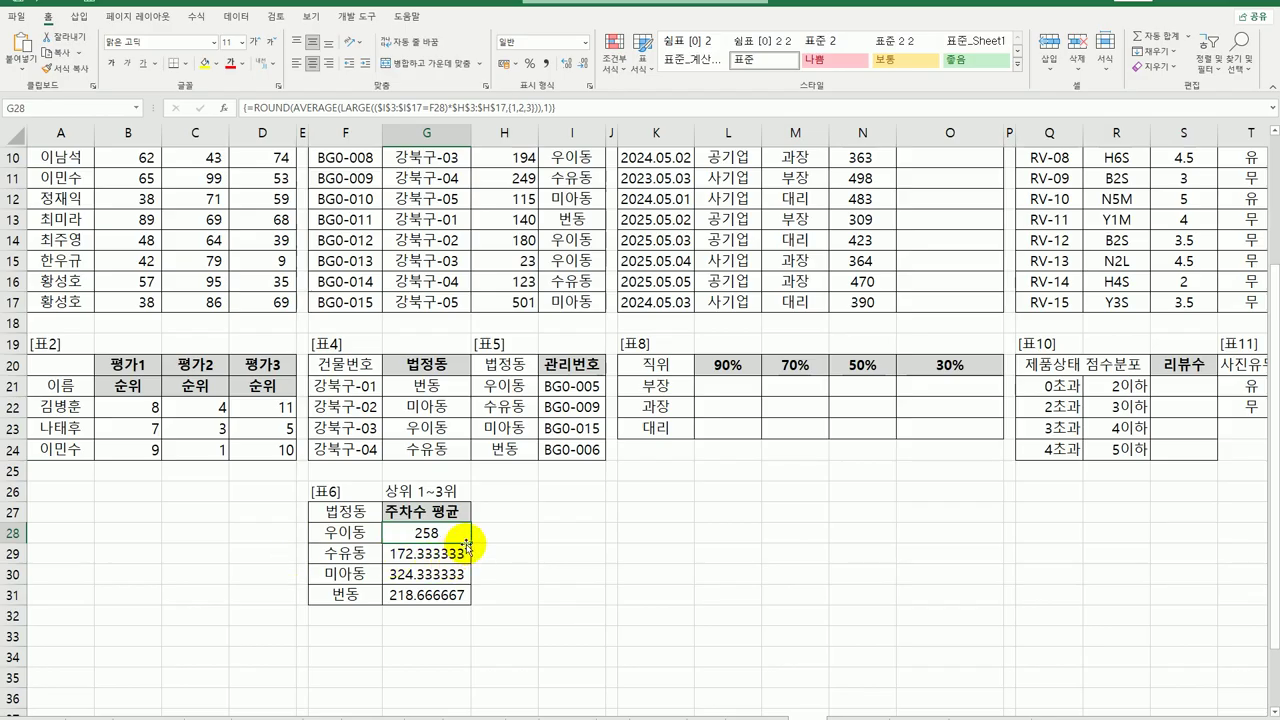
pyautogui.moveTo(466, 538); pyautogui.dragTo(461, 601)
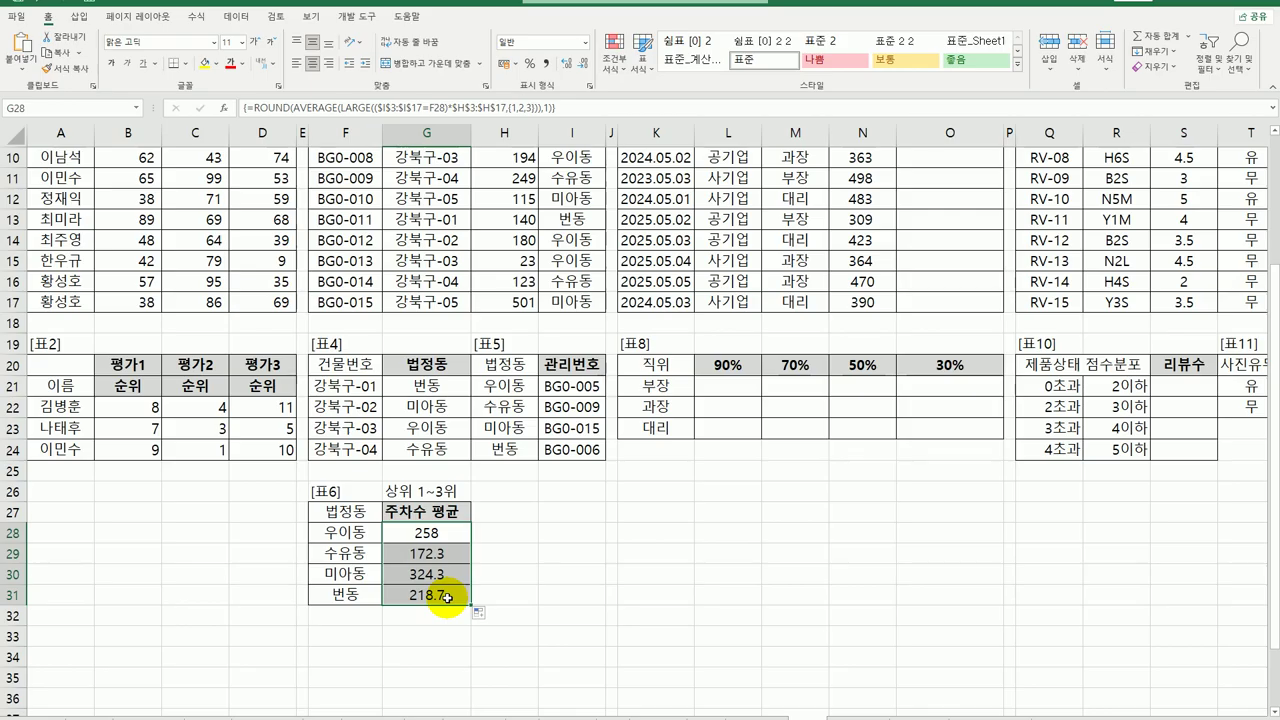
# - Surround G28's ROUND result with the text "약 " and "대" as an array formula, and refill it through G31
pyautogui.doubleClick(426, 533)
pyautogui.click(173, 533)
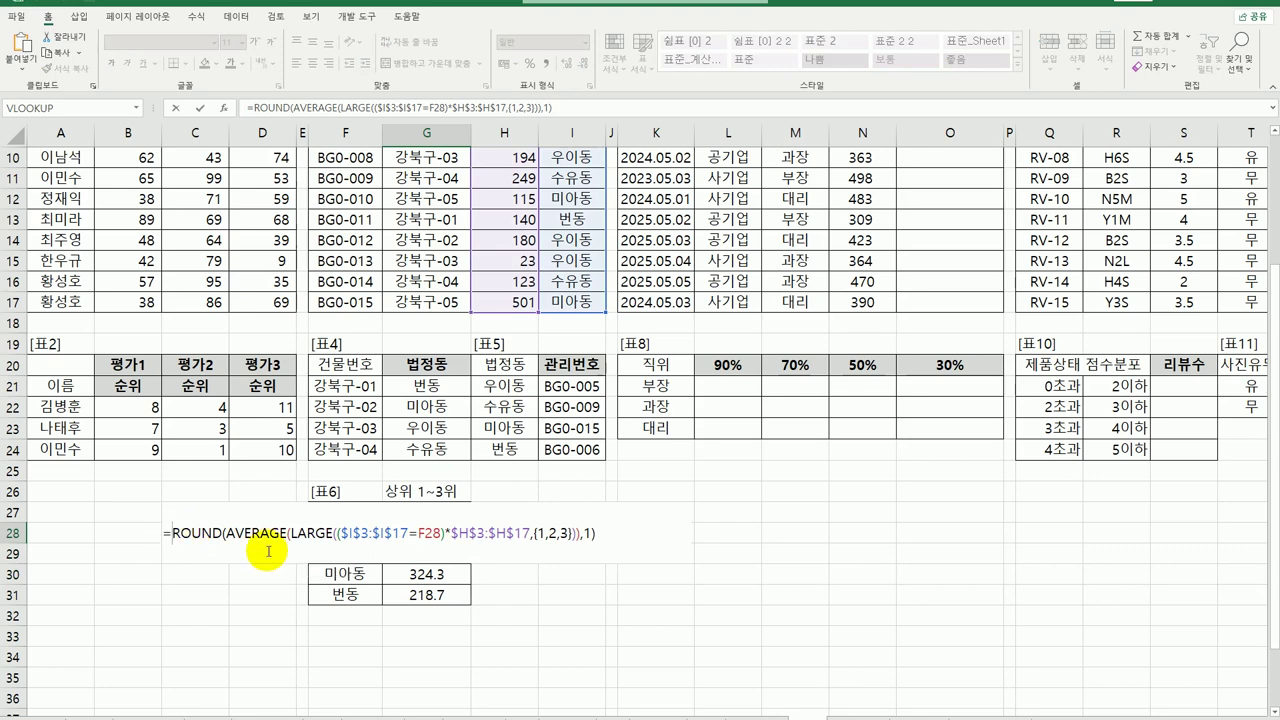
pyautogui.write('"ㅇ')
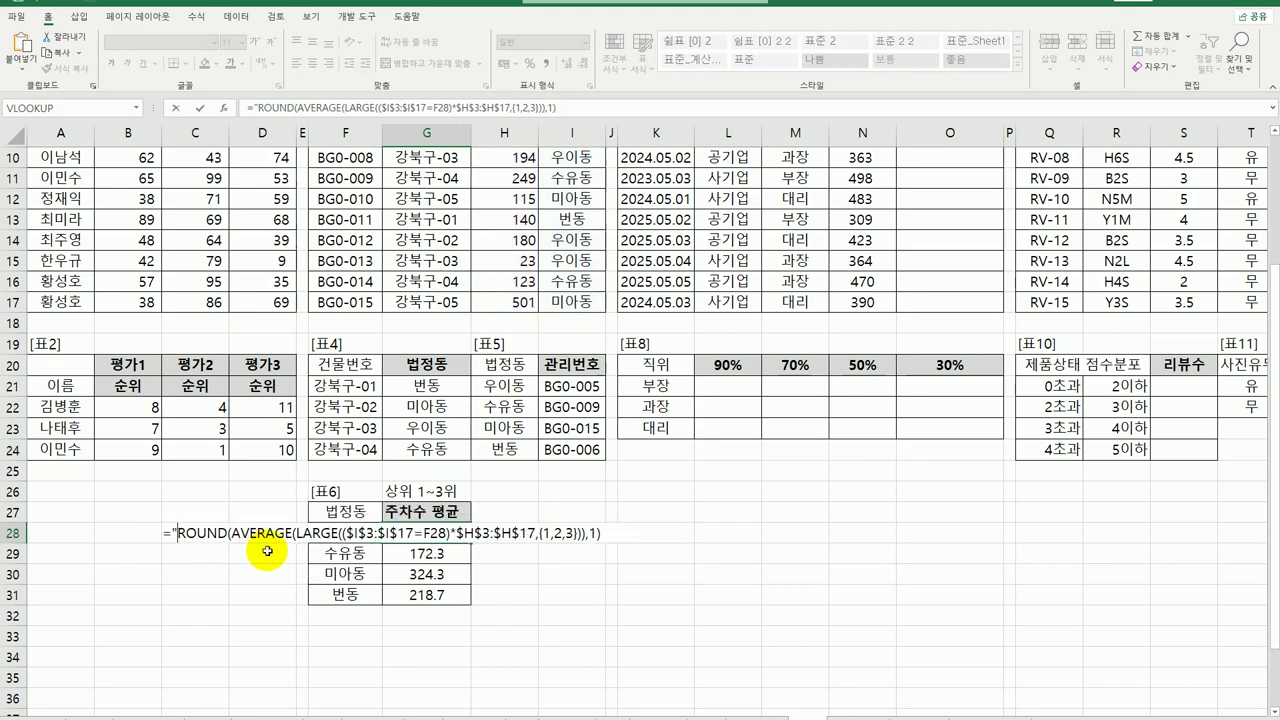
pyautogui.write('약 ')
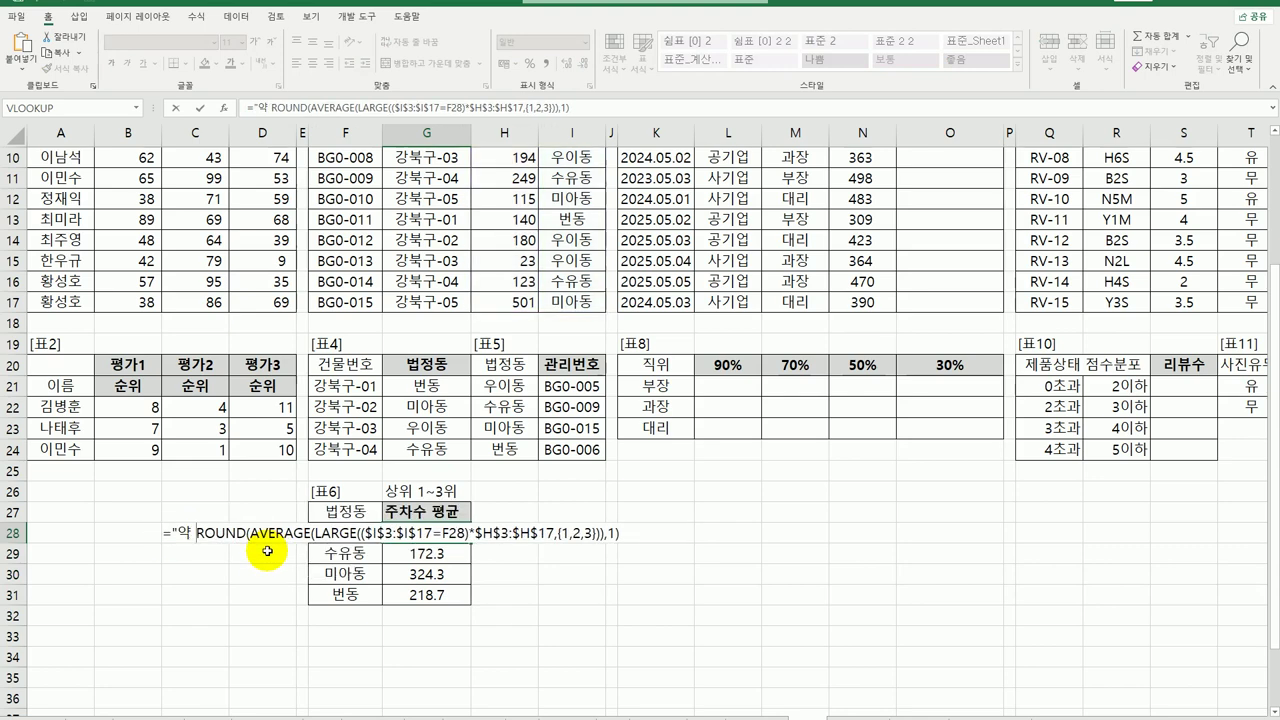
pyautogui.write('" &')
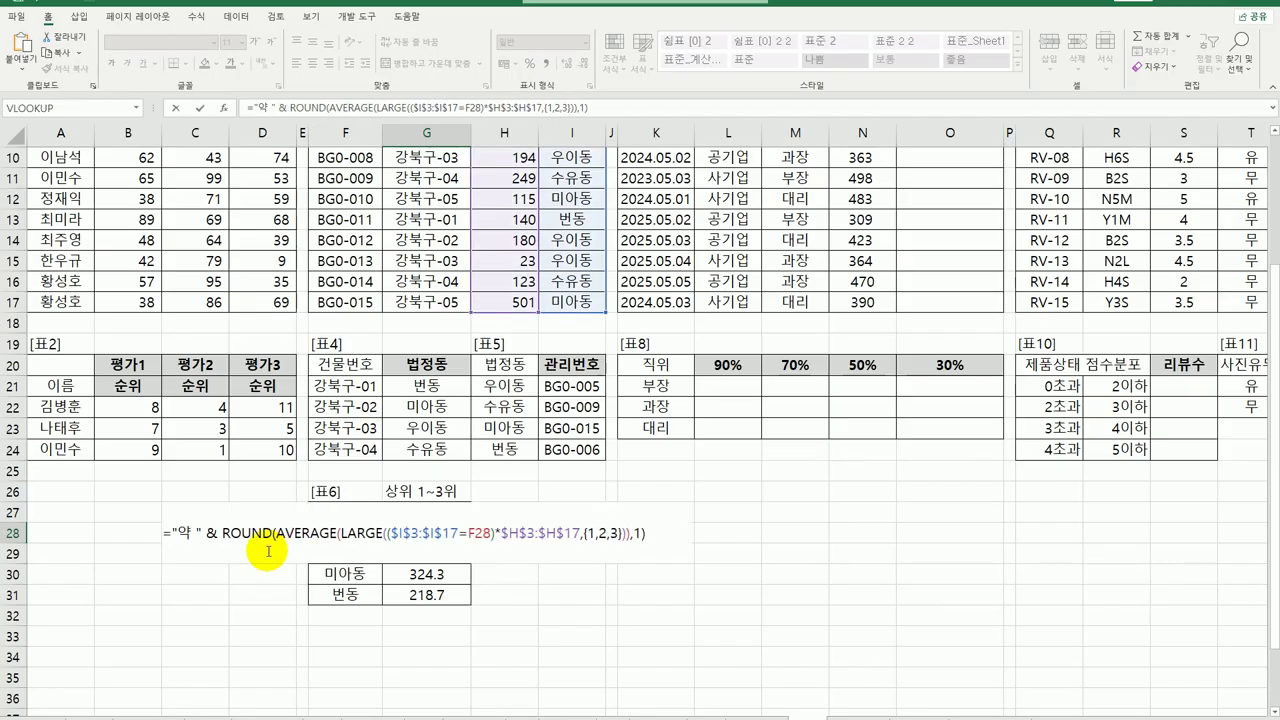
pyautogui.write('  & "대"')
pyautogui.hotkey('ctrl', 'shift', 'Return')
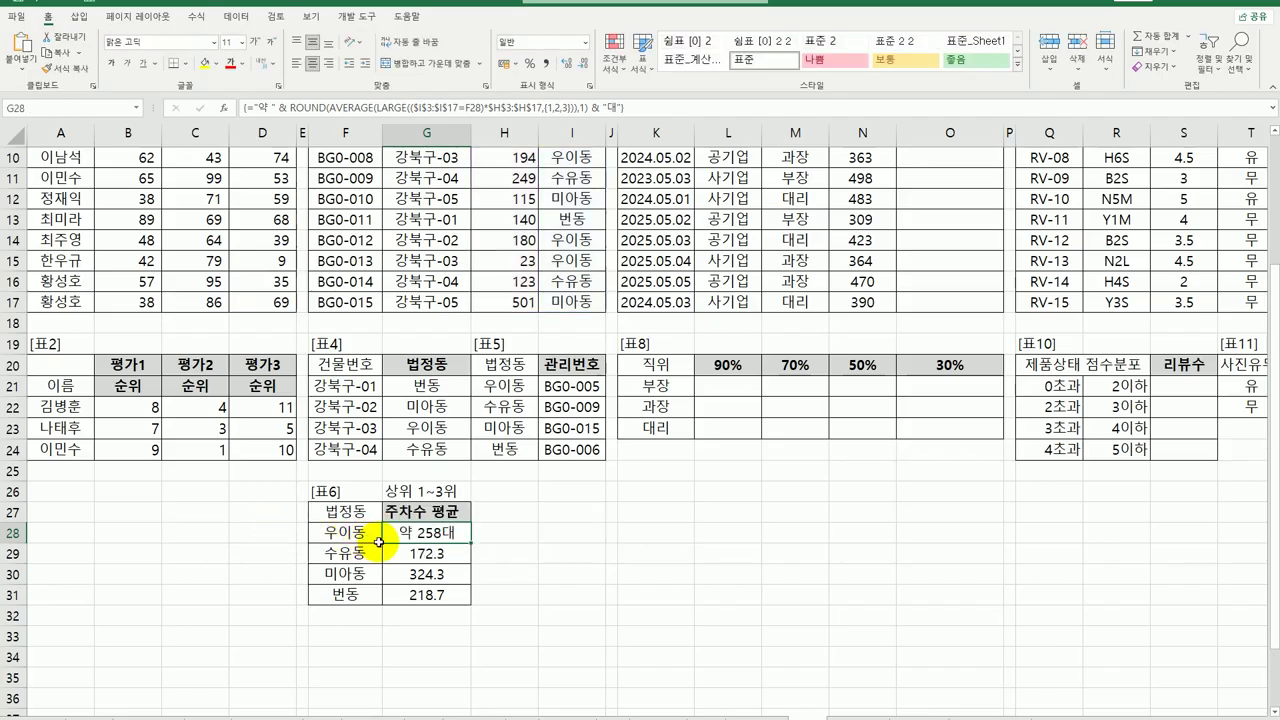
pyautogui.moveTo(470, 542); pyautogui.dragTo(466, 603)
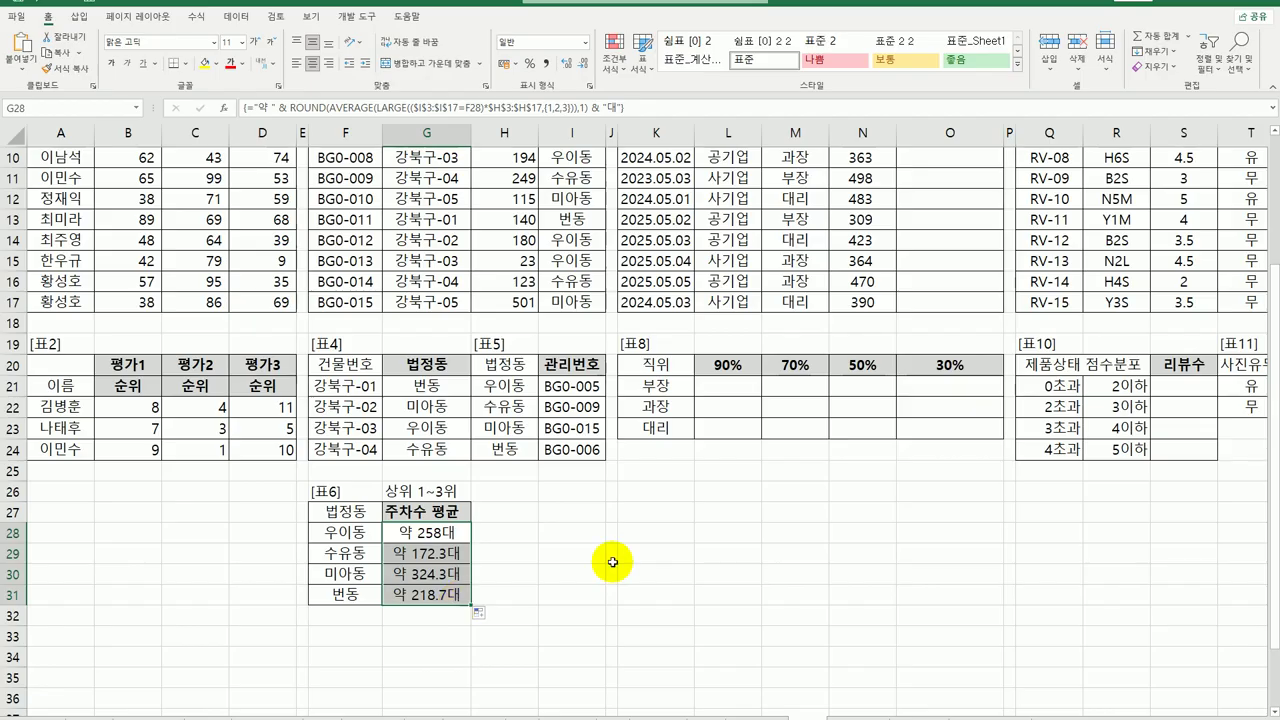
# - Examine the 구분 entries L3:L17 in 표7 against the empty 분류 column
pyautogui.scroll(3, 686, 538)
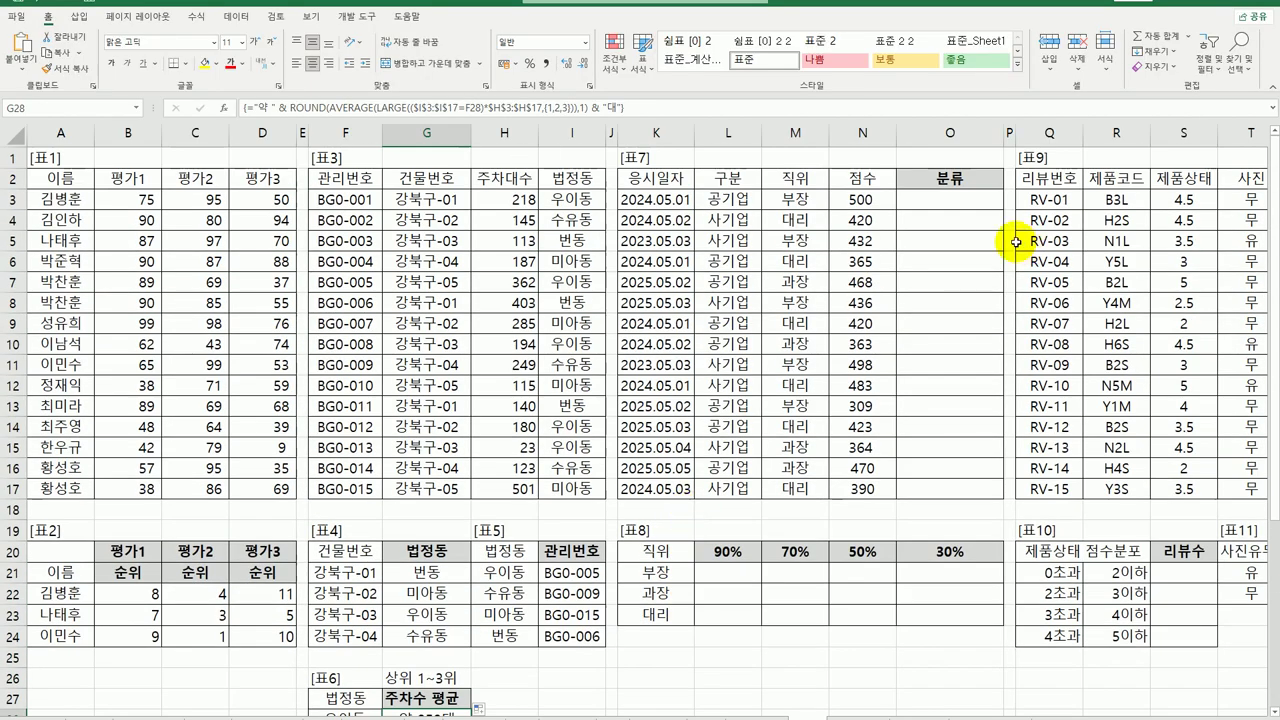
pyautogui.click(962, 204)
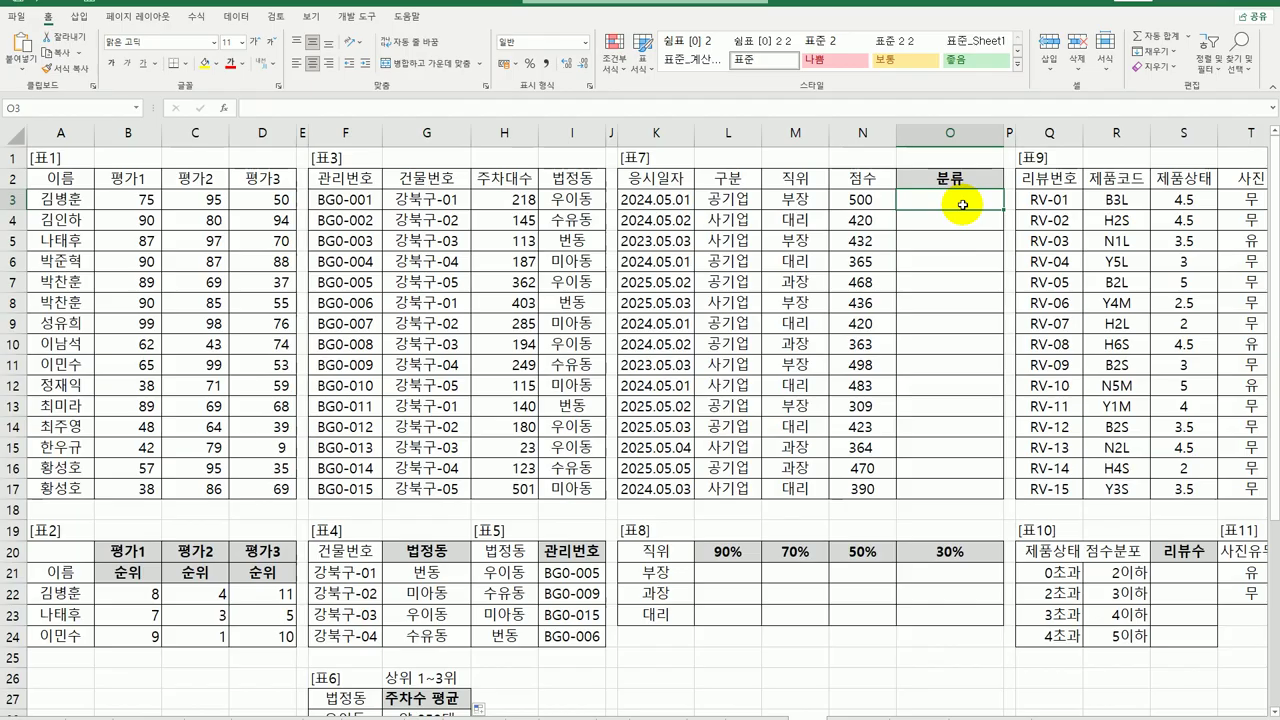
pyautogui.moveTo(726, 200); pyautogui.dragTo(727, 488)
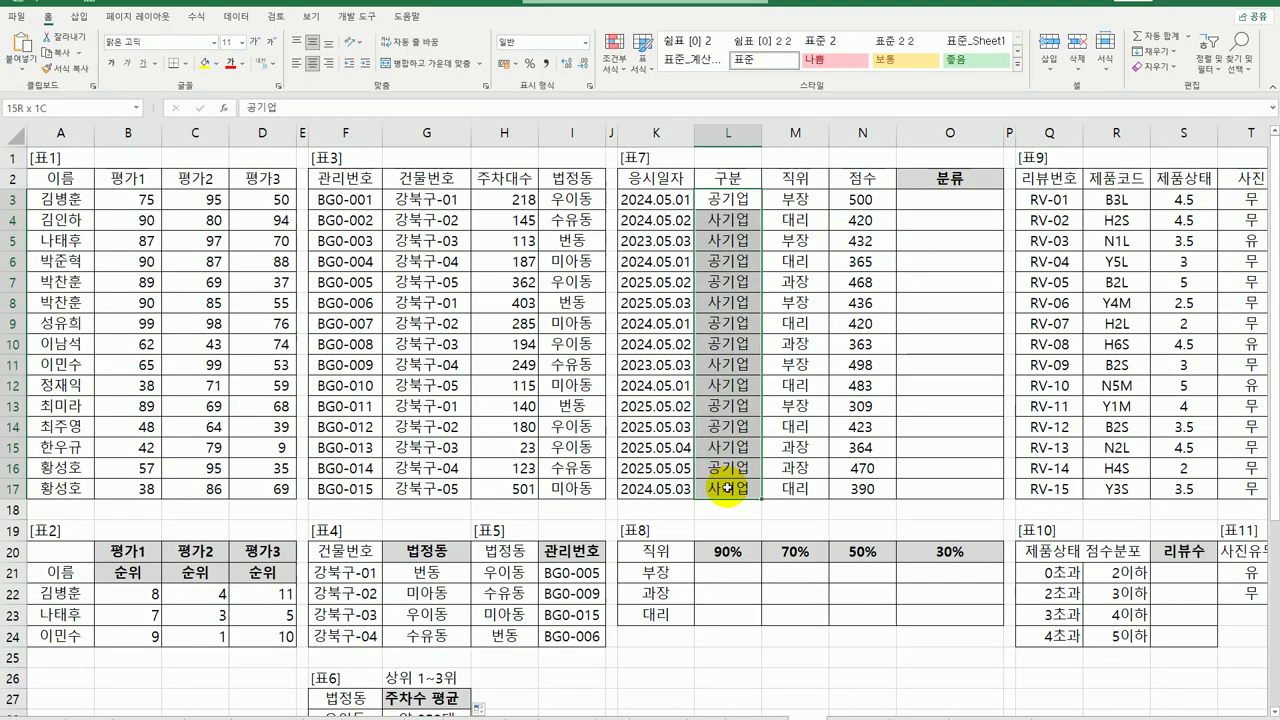
pyautogui.moveTo(727, 488); pyautogui.dragTo(727, 488)
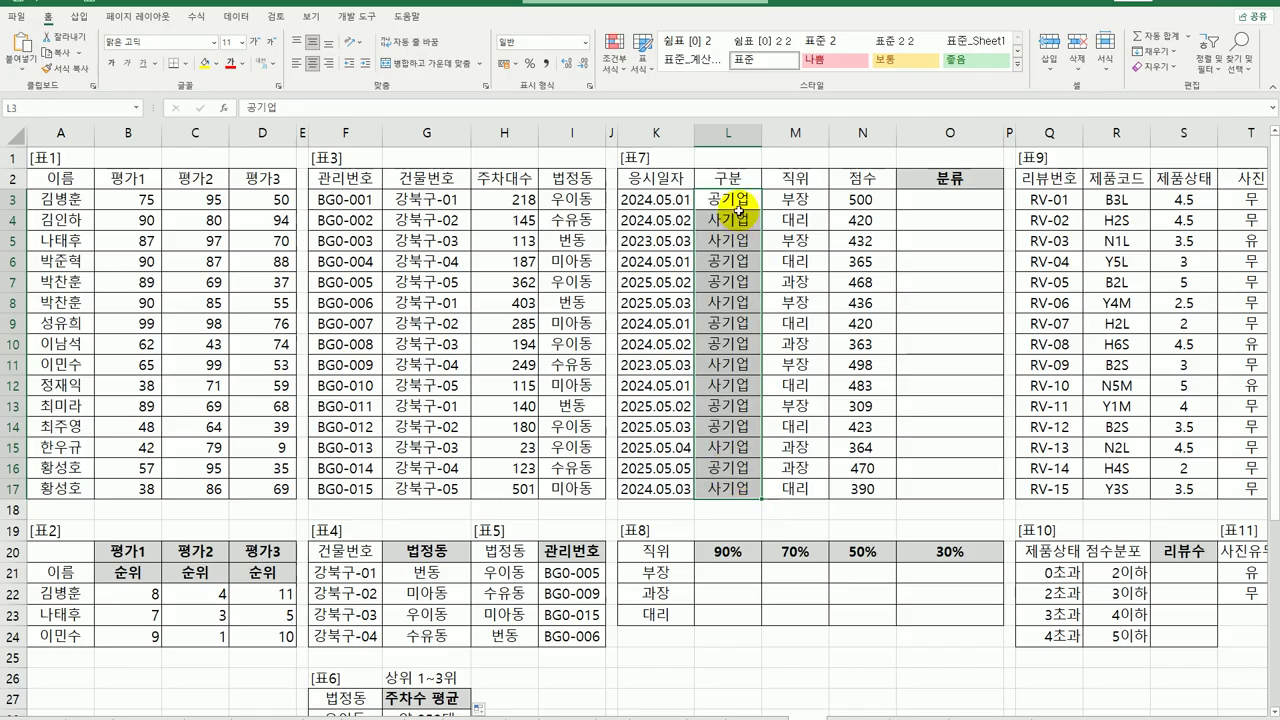
pyautogui.click(969, 204)
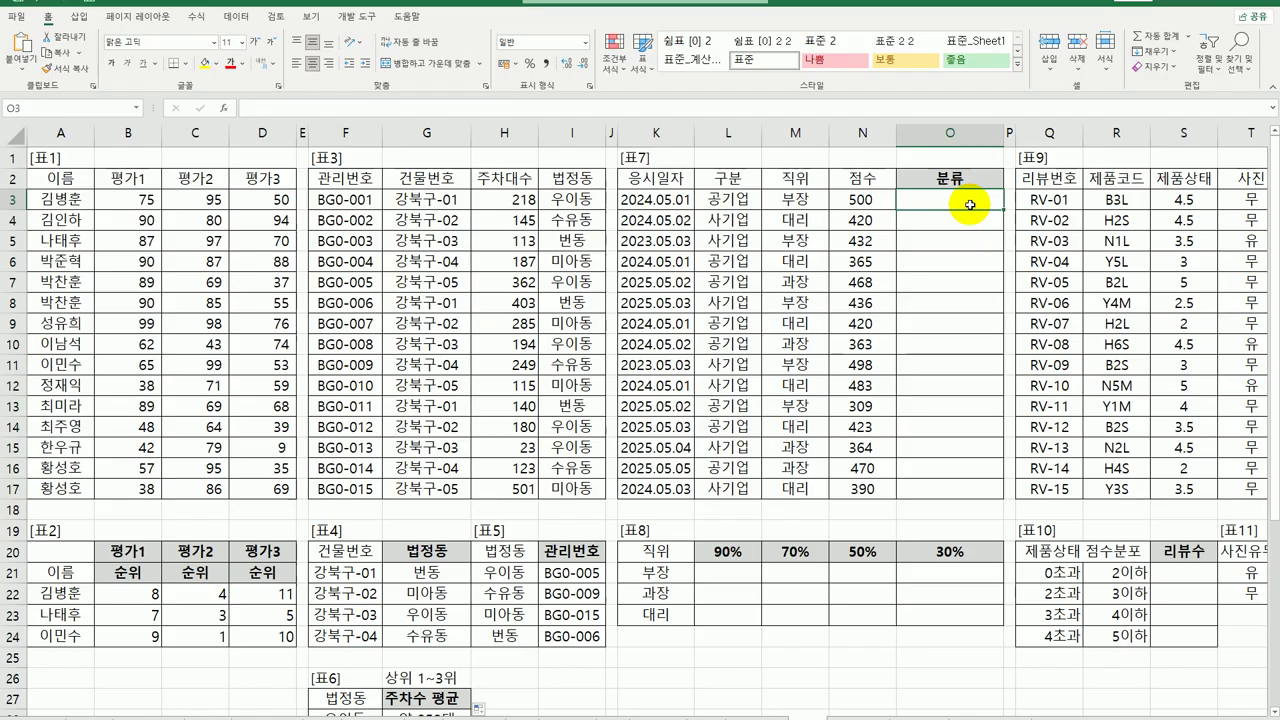
pyautogui.moveTo(751, 653); pyautogui.dragTo(777, 668)
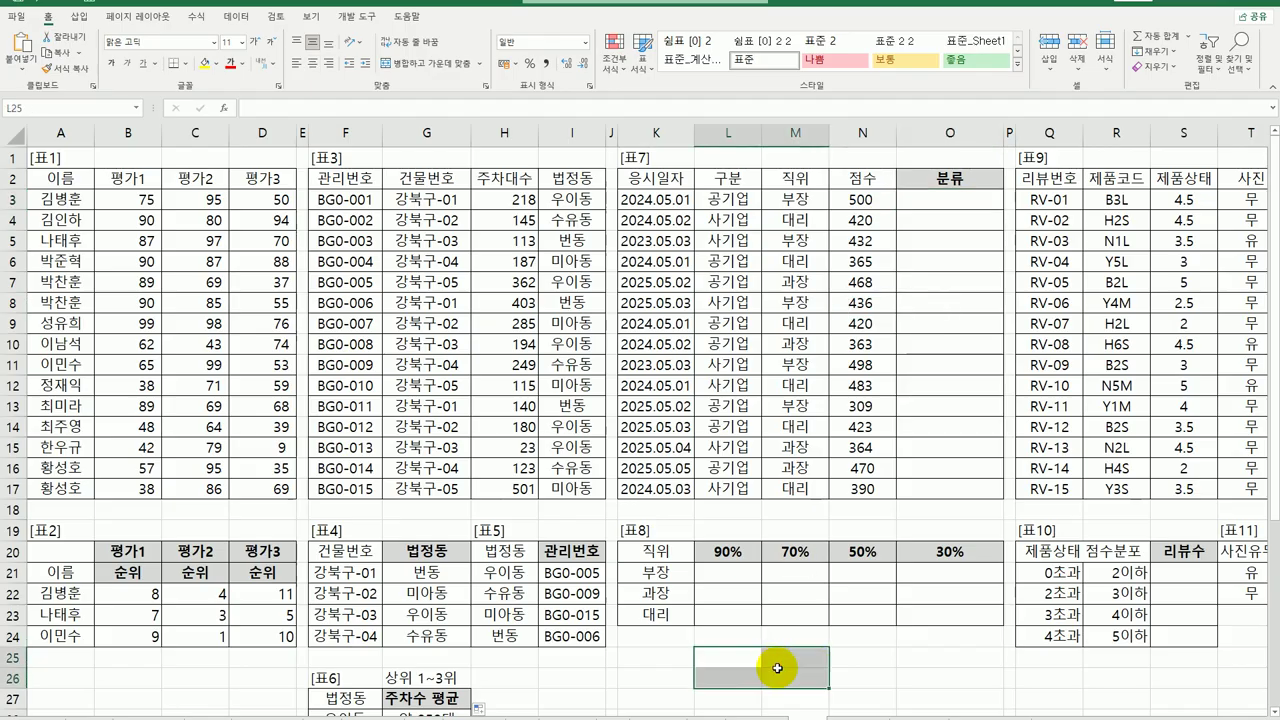
# - Start a LOOKUP formula in O3 with L3 as the lookup value and {"공기업","사기업"} as the lookup vector
pyautogui.click(933, 203)
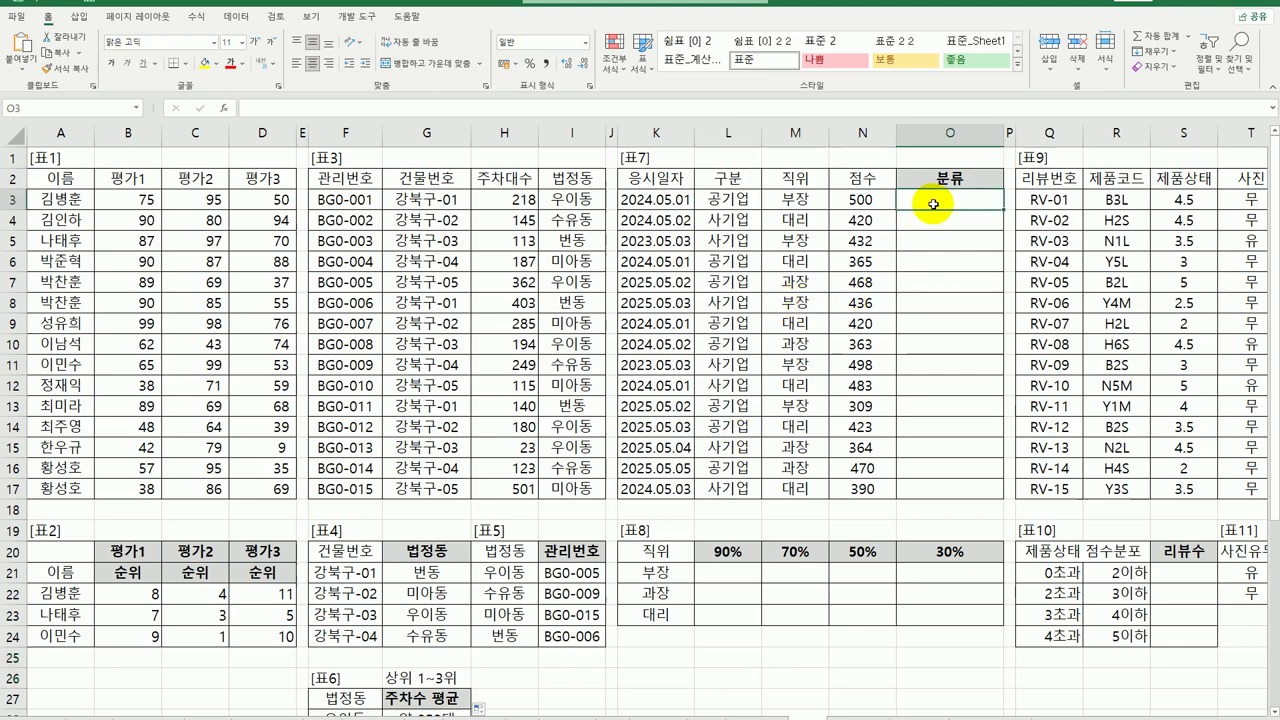
pyautogui.write('=')
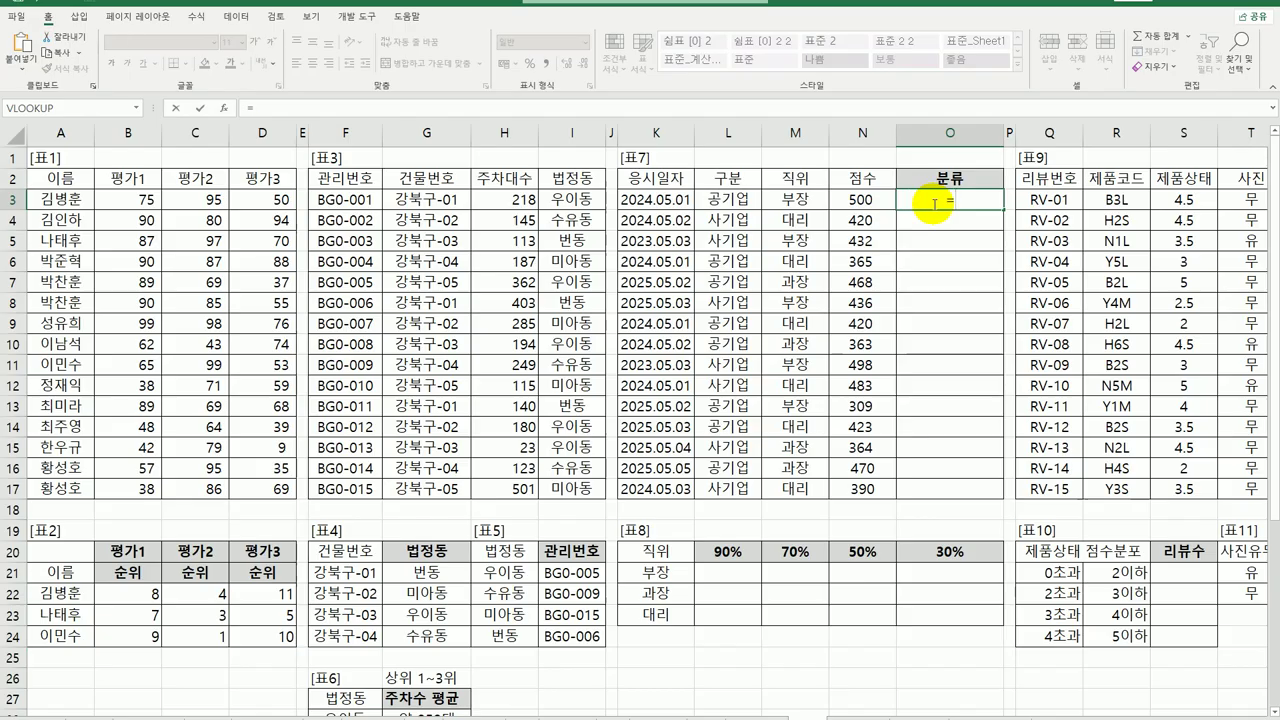
pyautogui.write('LOOKUP(')
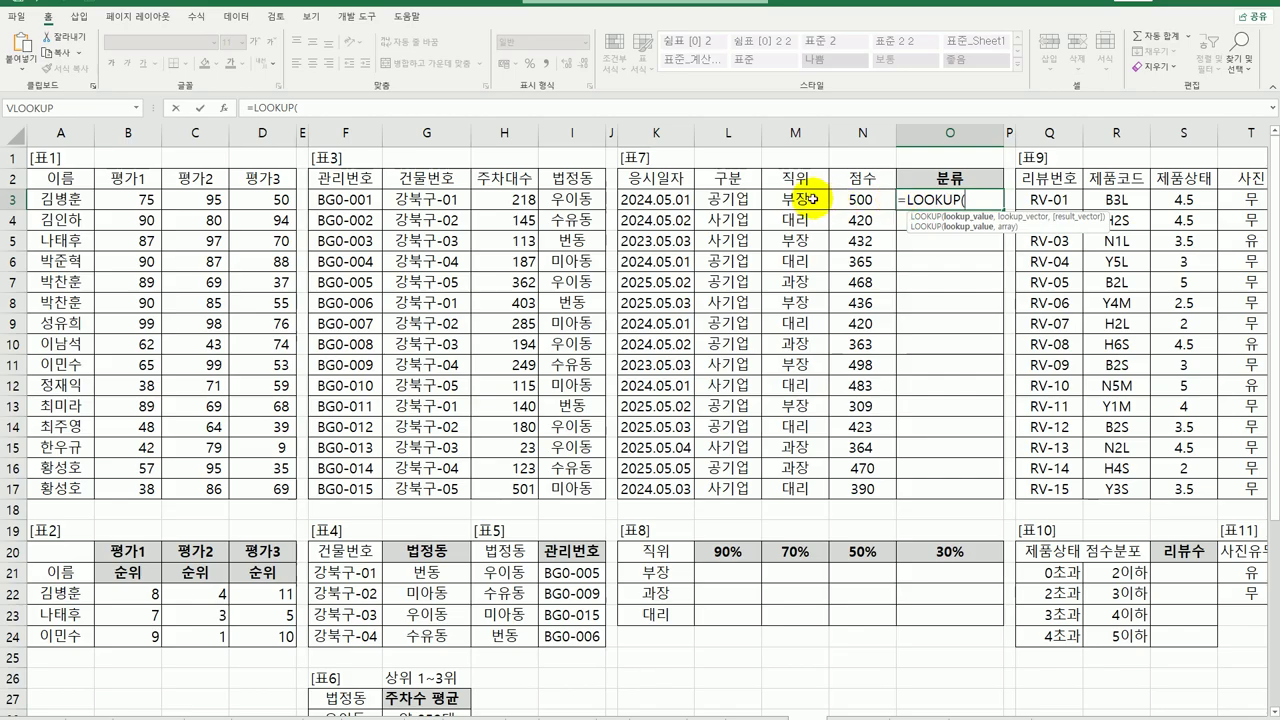
pyautogui.click(743, 199)
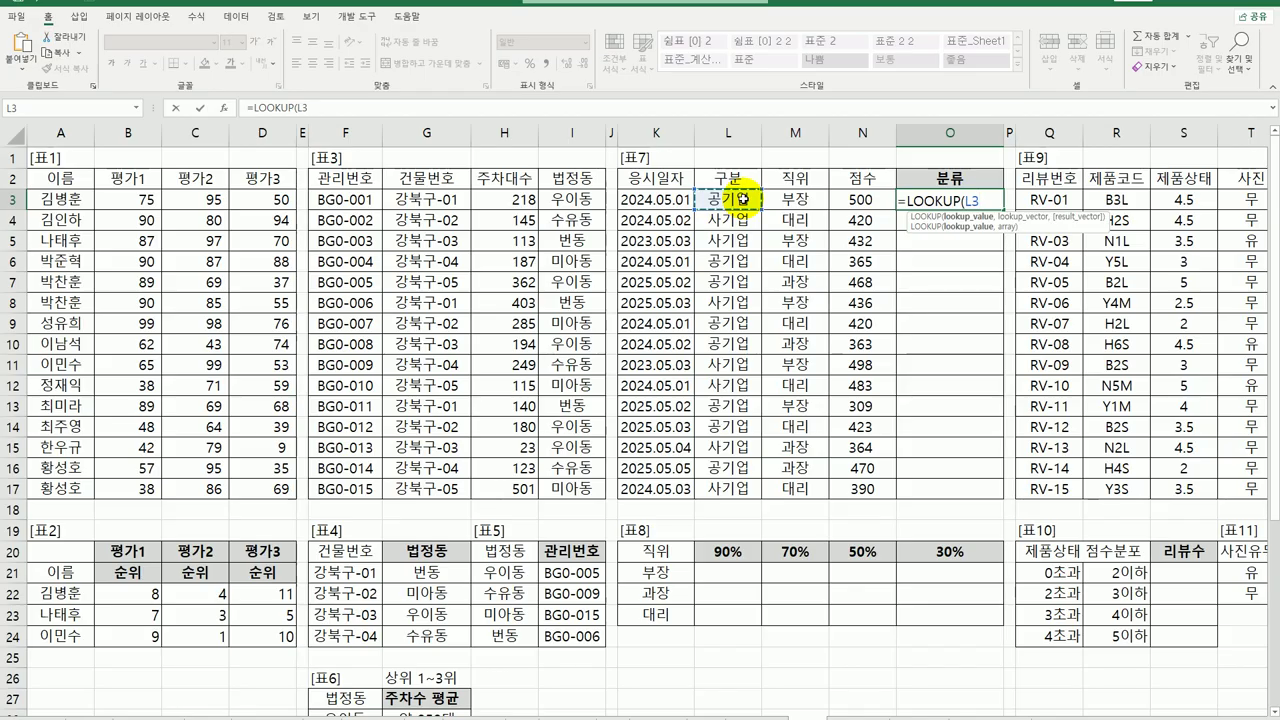
pyautogui.write(',{')
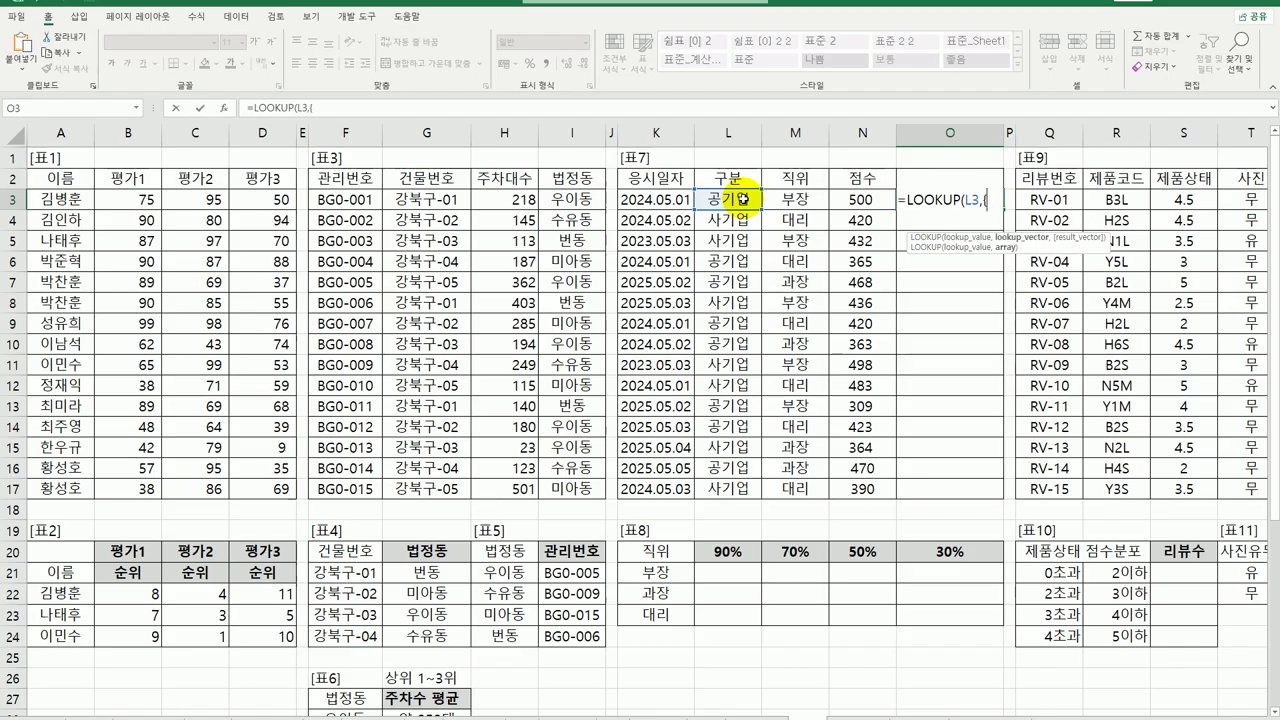
pyautogui.write('"공기')
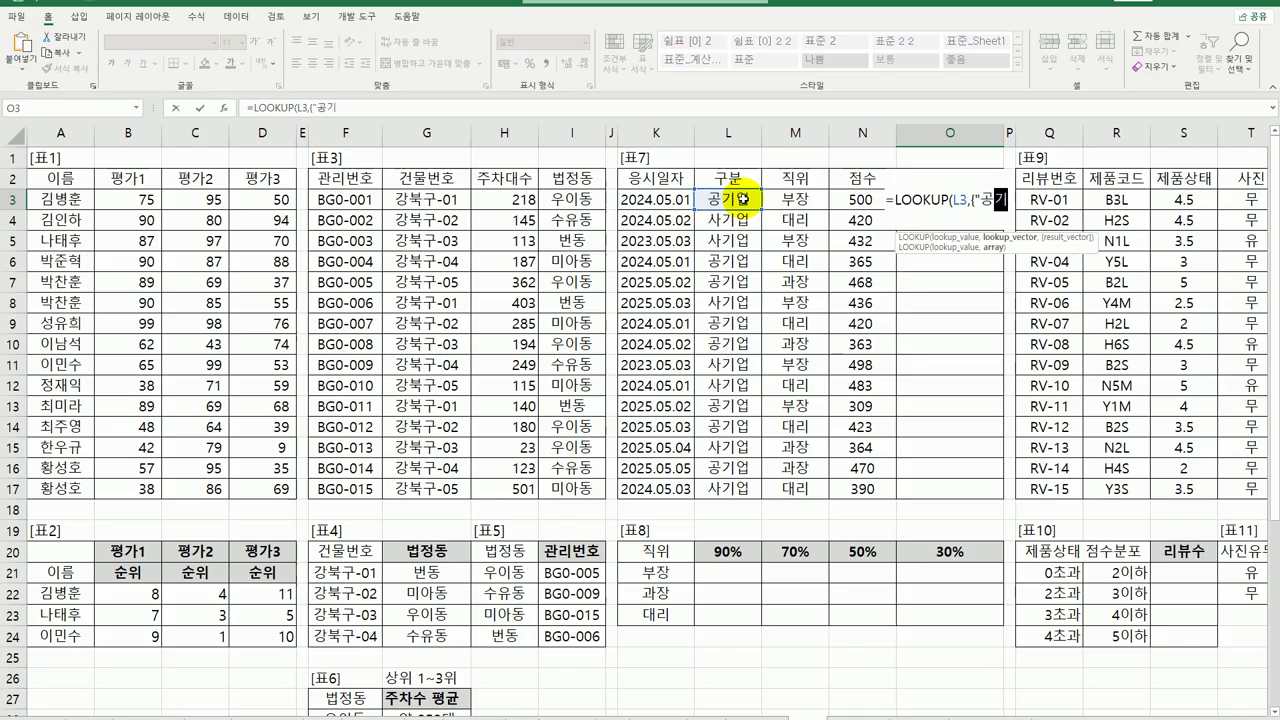
pyautogui.write('어ㅂ","')
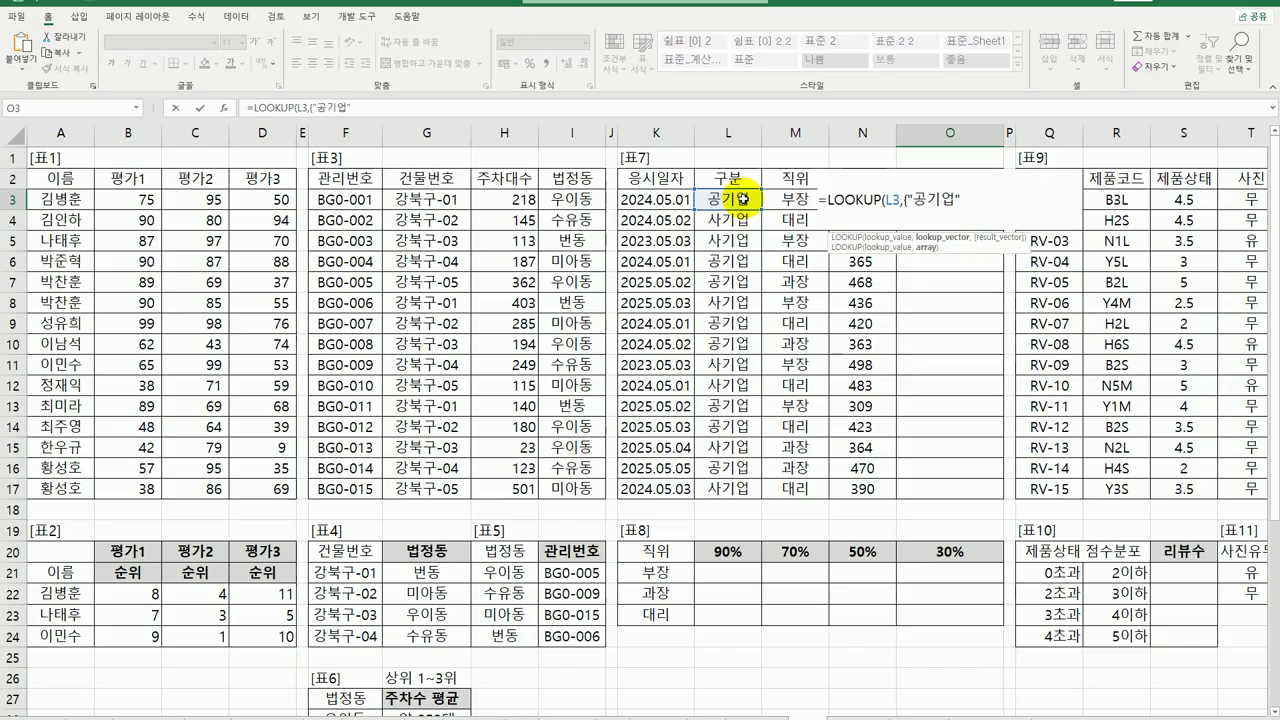
pyautogui.write('사기업')
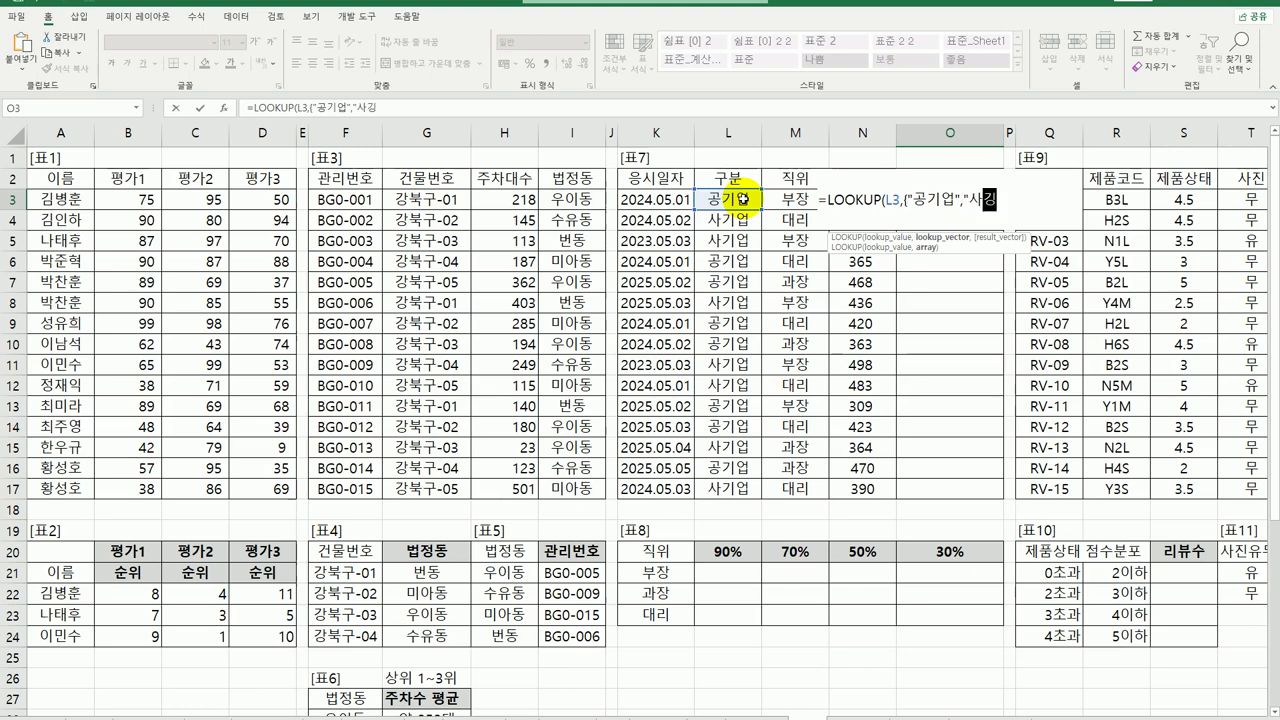
pyautogui.write('"},')
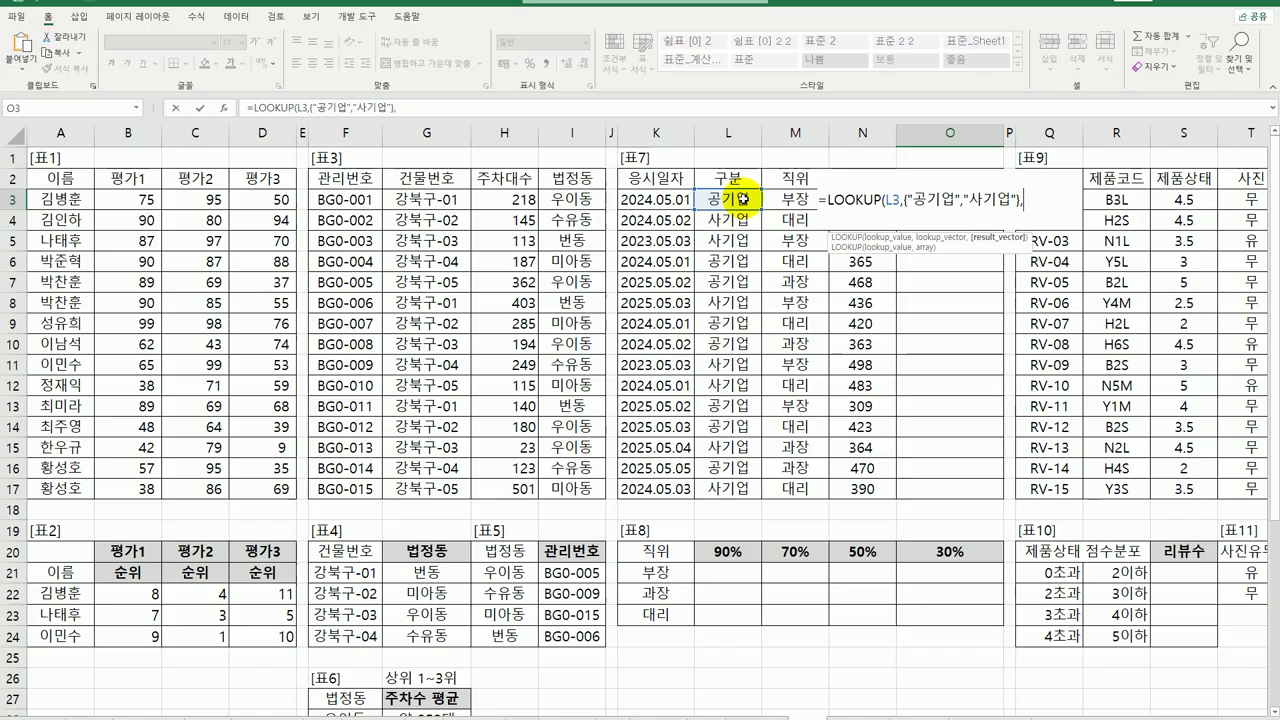
# - Complete O3's LOOKUP as an array formula with {1,2} as the result vector and fill it down through O17
pyautogui.write('{1,2}')
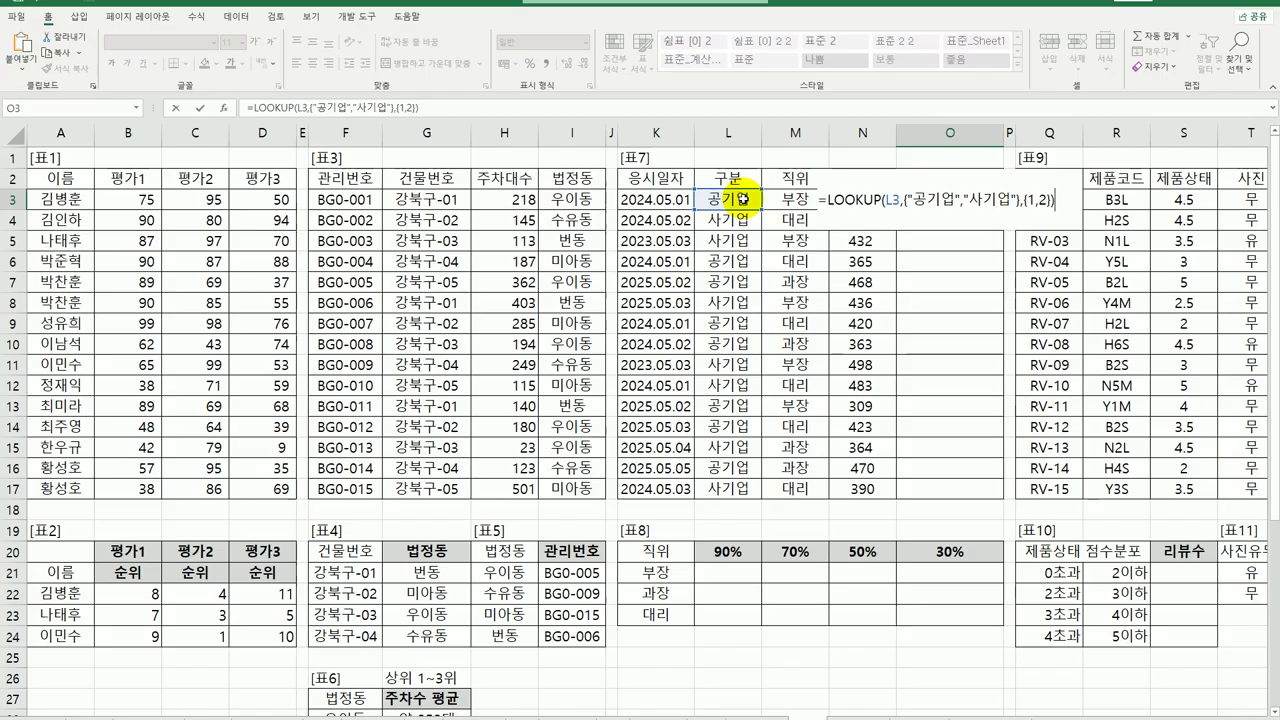
pyautogui.hotkey('ctrl', 'shift', 'Return')
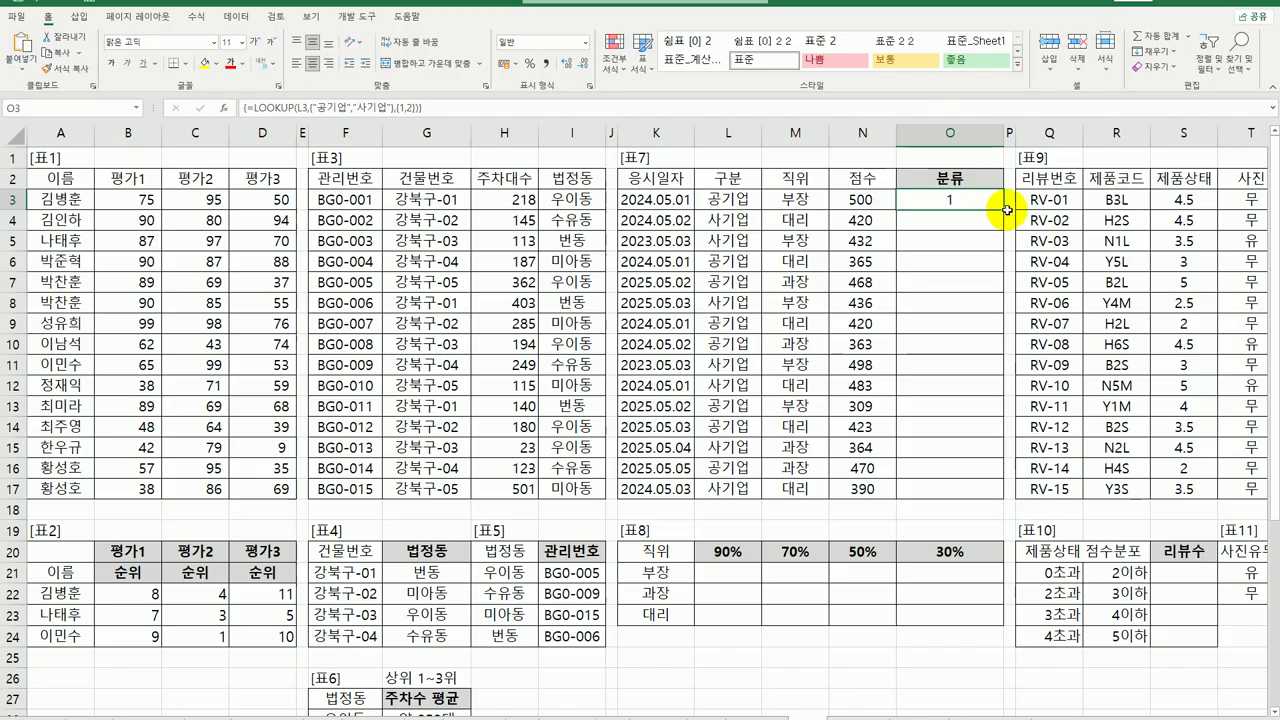
pyautogui.moveTo(1003, 209); pyautogui.dragTo(974, 491)
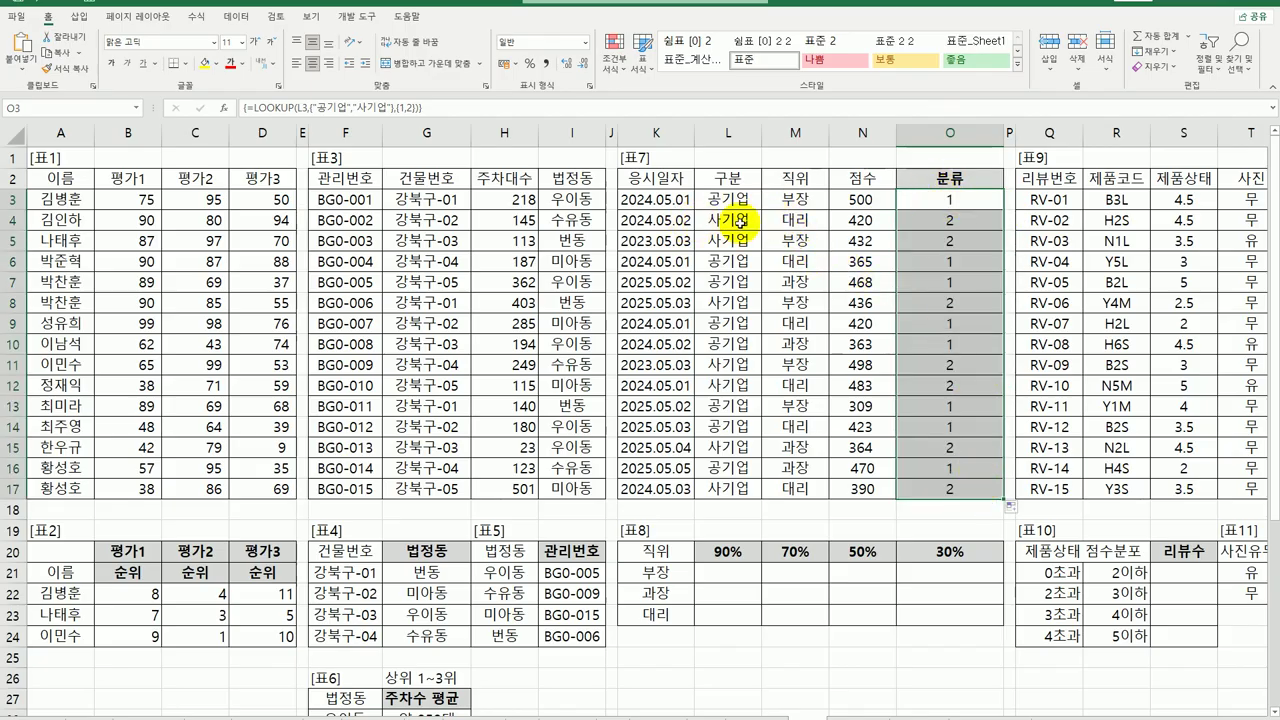
# - Extend O3's LOOKUP formula with a joined "-" and the start of a joined SUBSTITUTE function
pyautogui.click(943, 198)
pyautogui.doubleClick(955, 199)
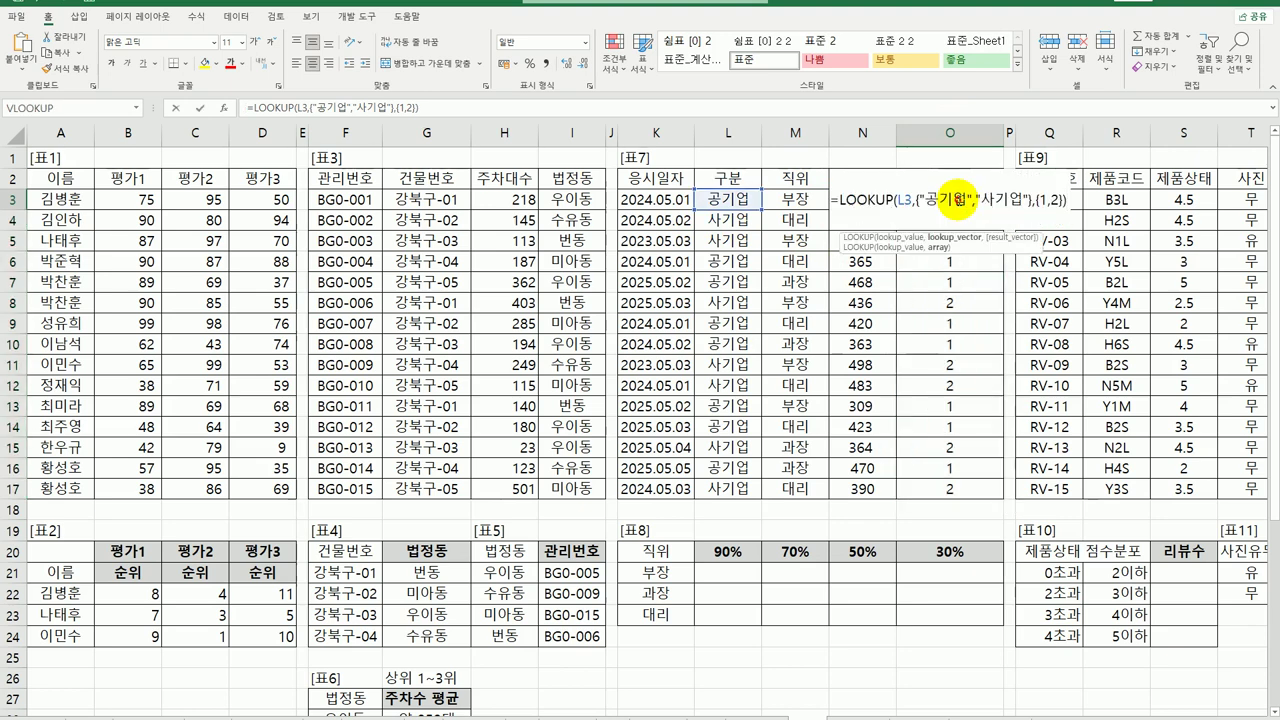
pyautogui.click(1071, 201)
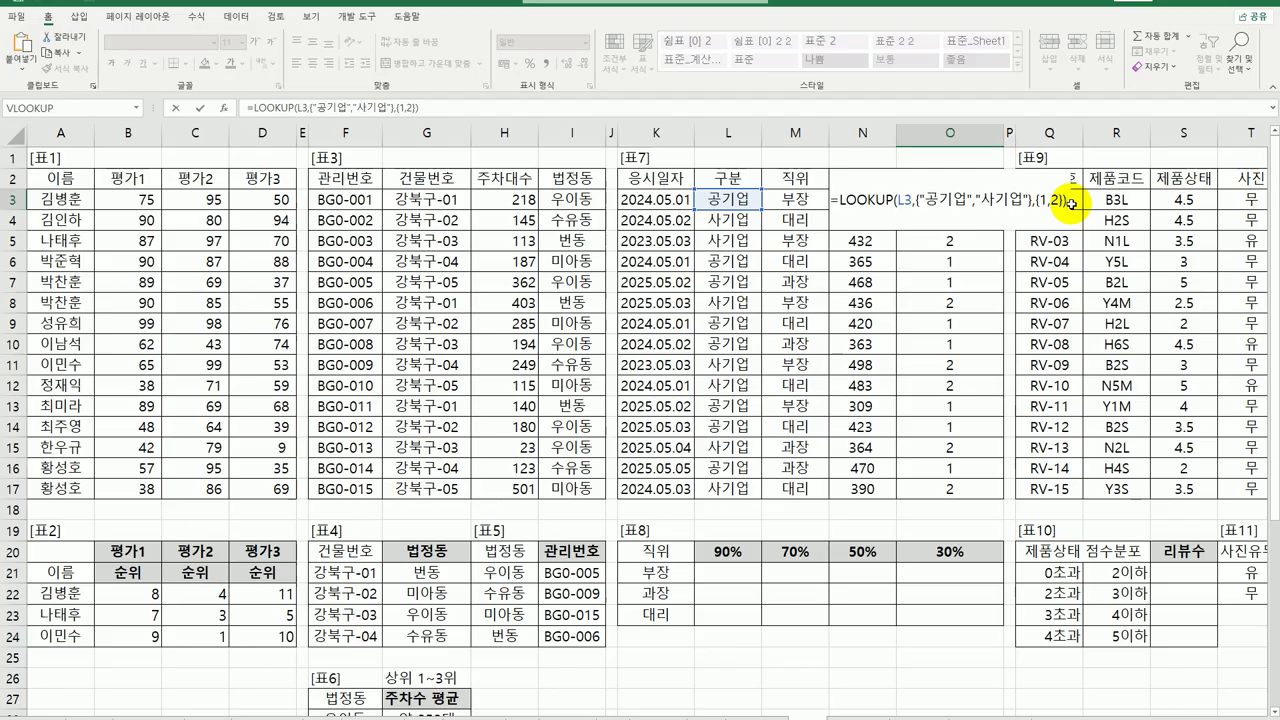
pyautogui.write('&""')
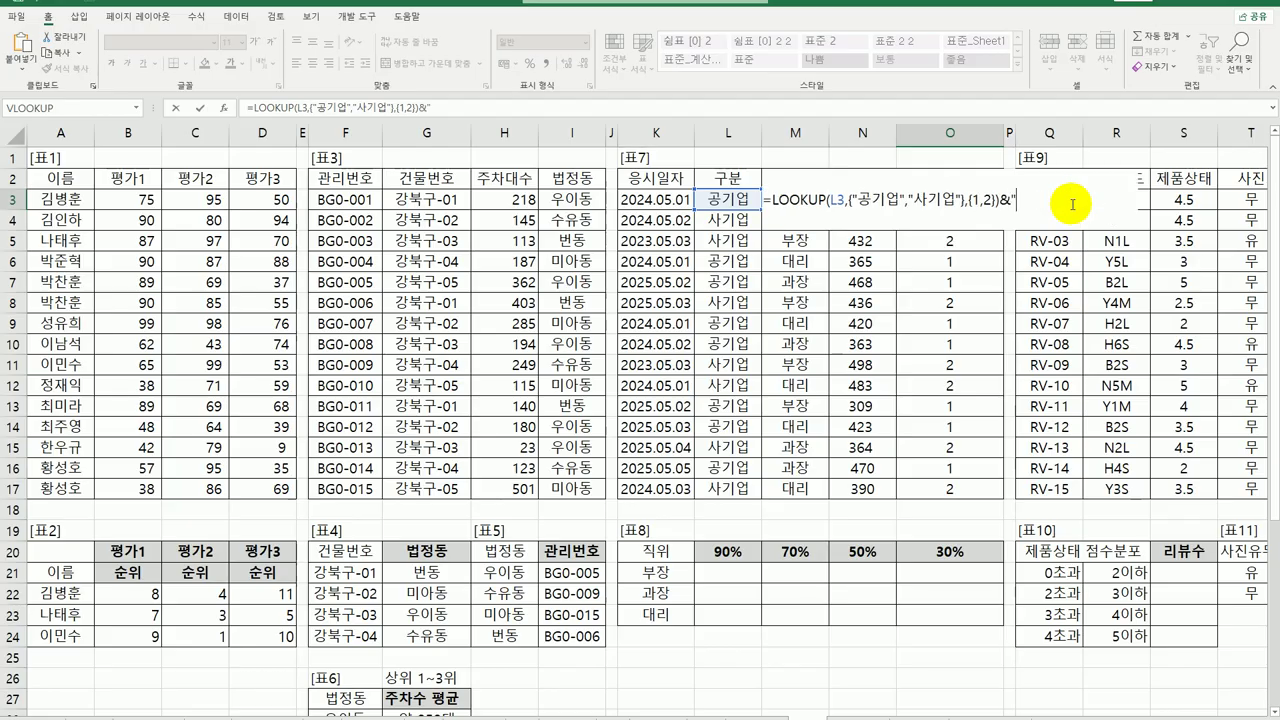
pyautogui.write('-"&')
pyautogui.write('SU')
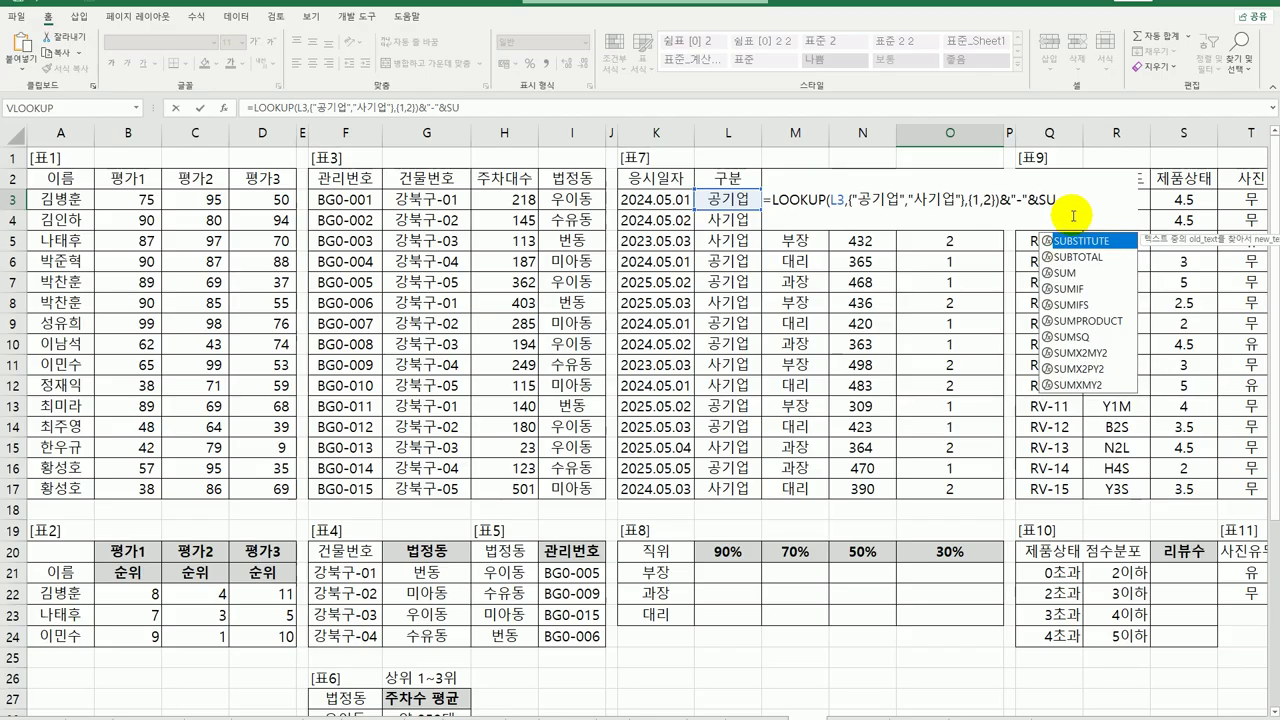
pyautogui.doubleClick(1083, 241)
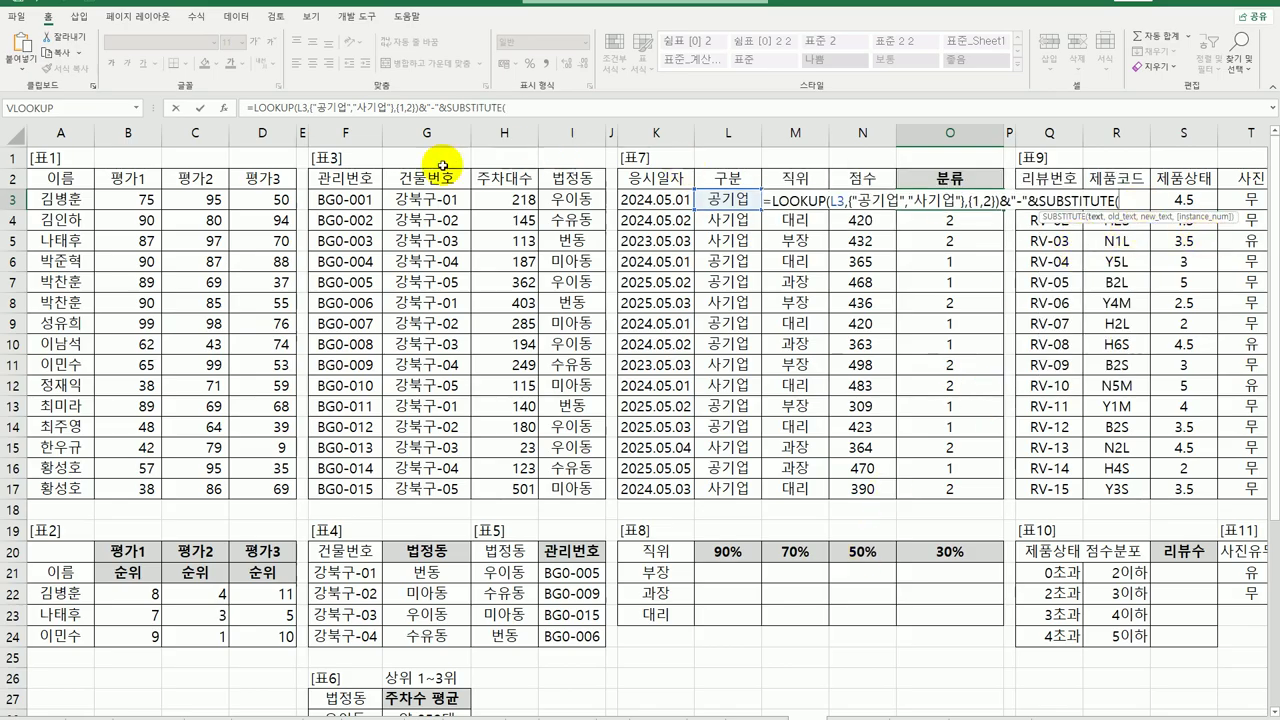
# - Set SUBSTITUTE's text to K3, old text to "." and new text to "", then complete O3 as an array formula and refill through O17
pyautogui.click(222, 107)
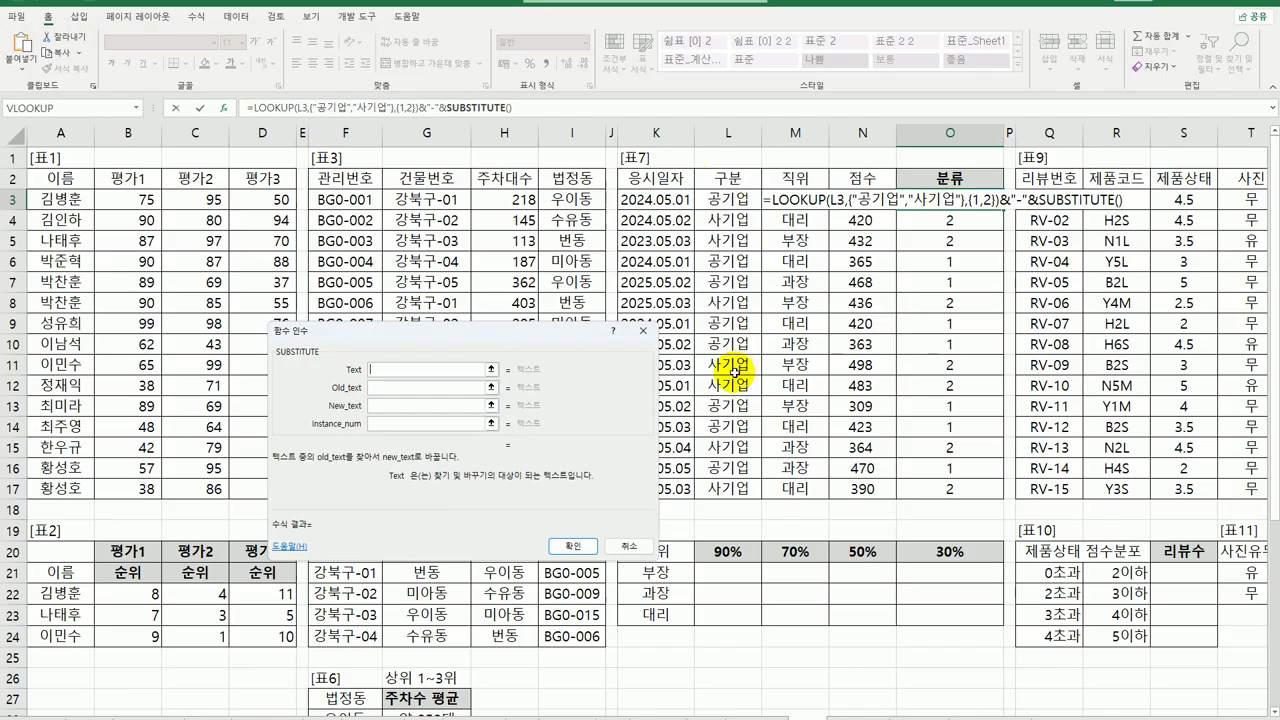
pyautogui.click(681, 203)
pyautogui.click(465, 390)
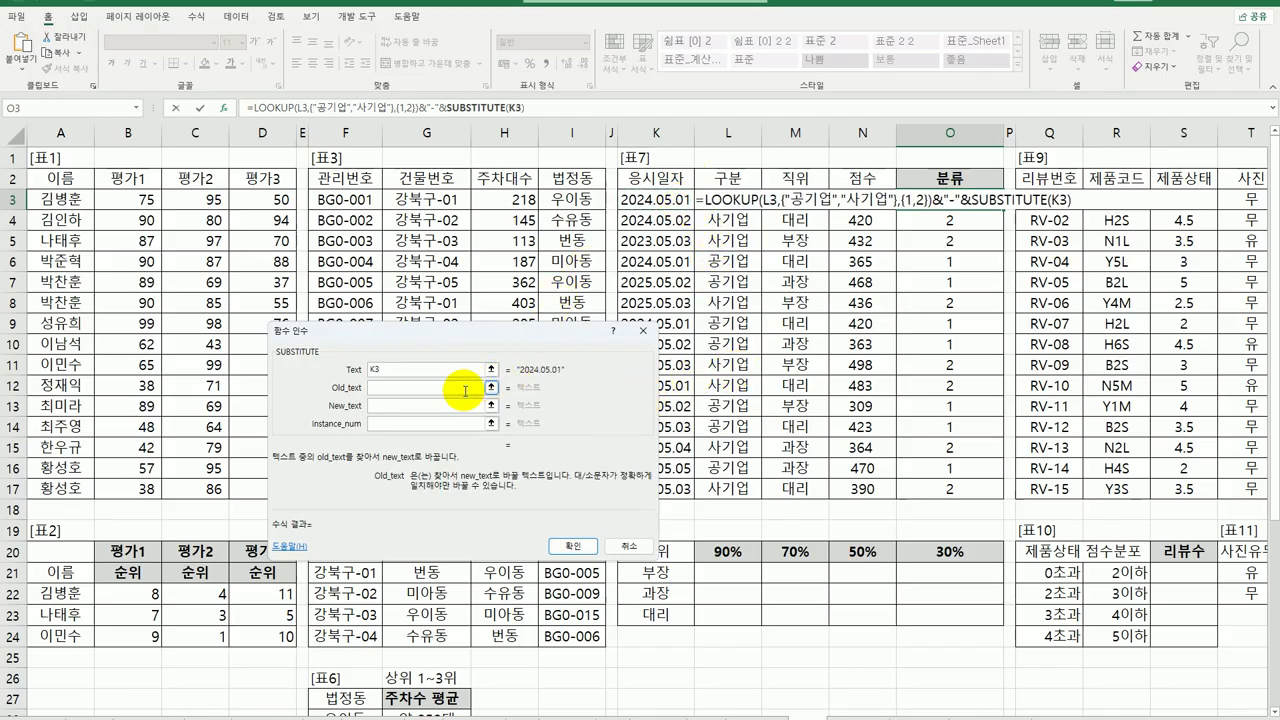
pyautogui.write('.')
pyautogui.click(450, 408)
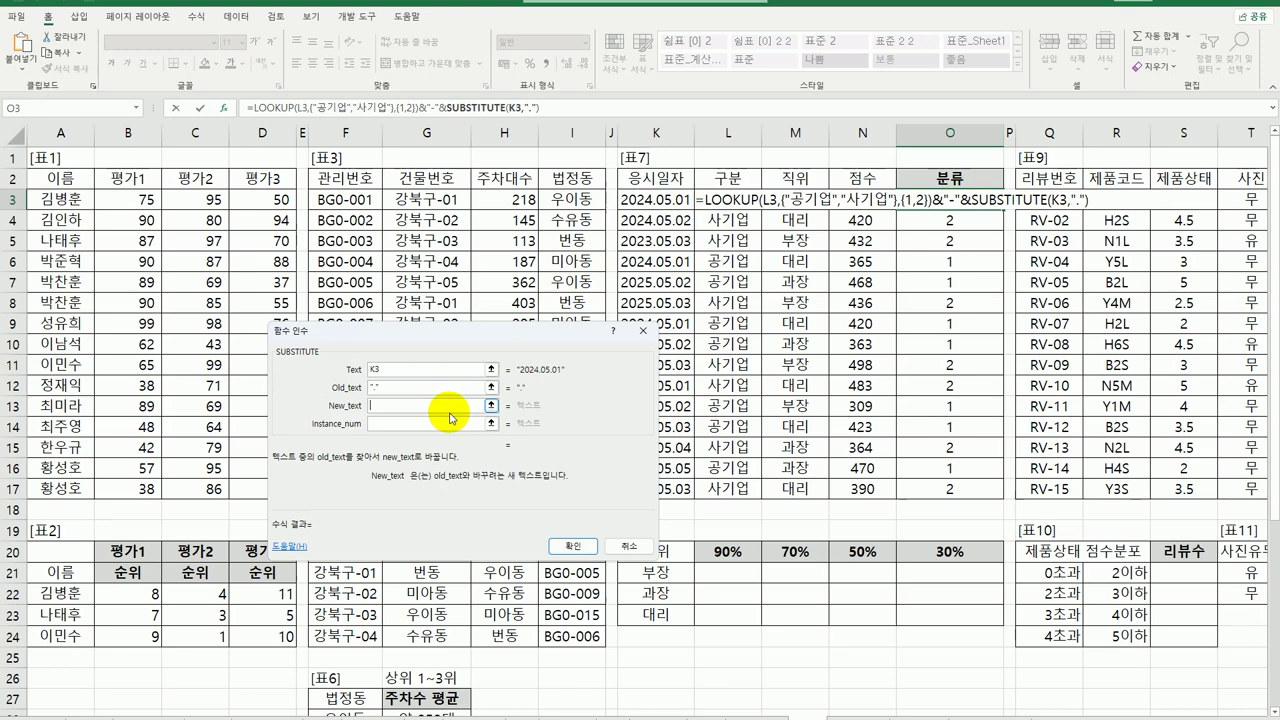
pyautogui.write('""')
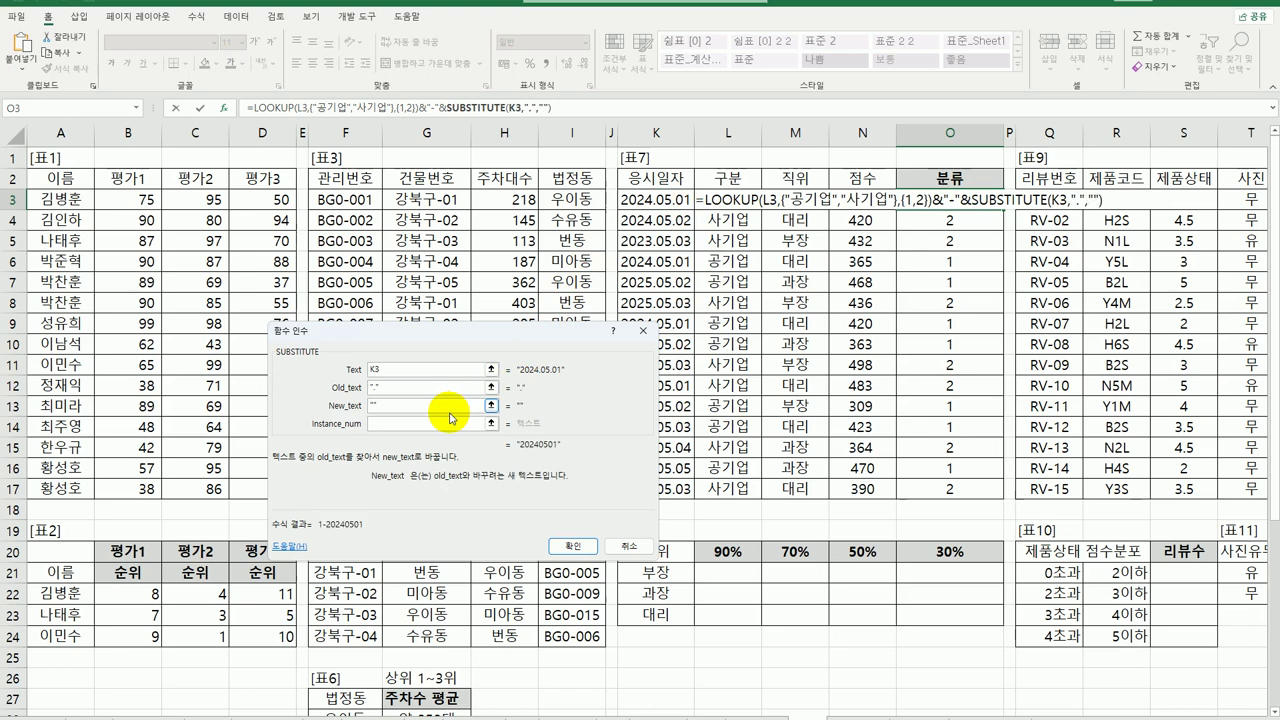
pyautogui.click(573, 547)
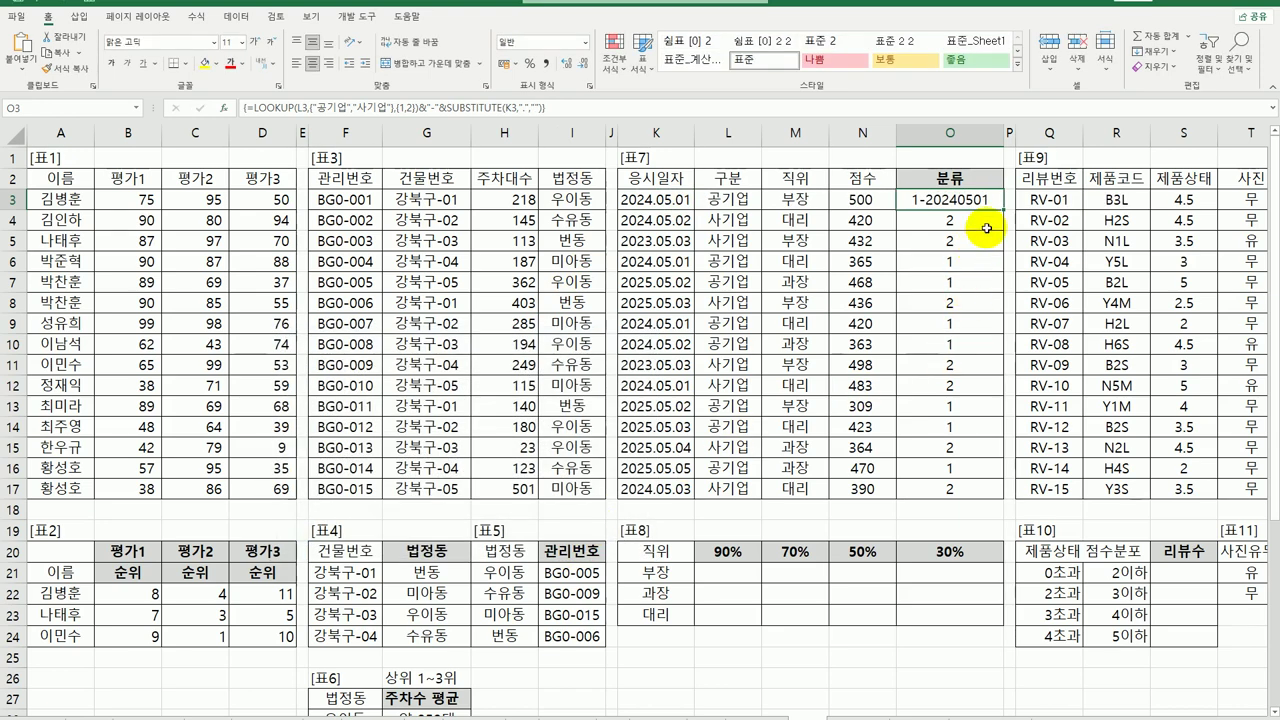
pyautogui.moveTo(1003, 208); pyautogui.dragTo(973, 490)
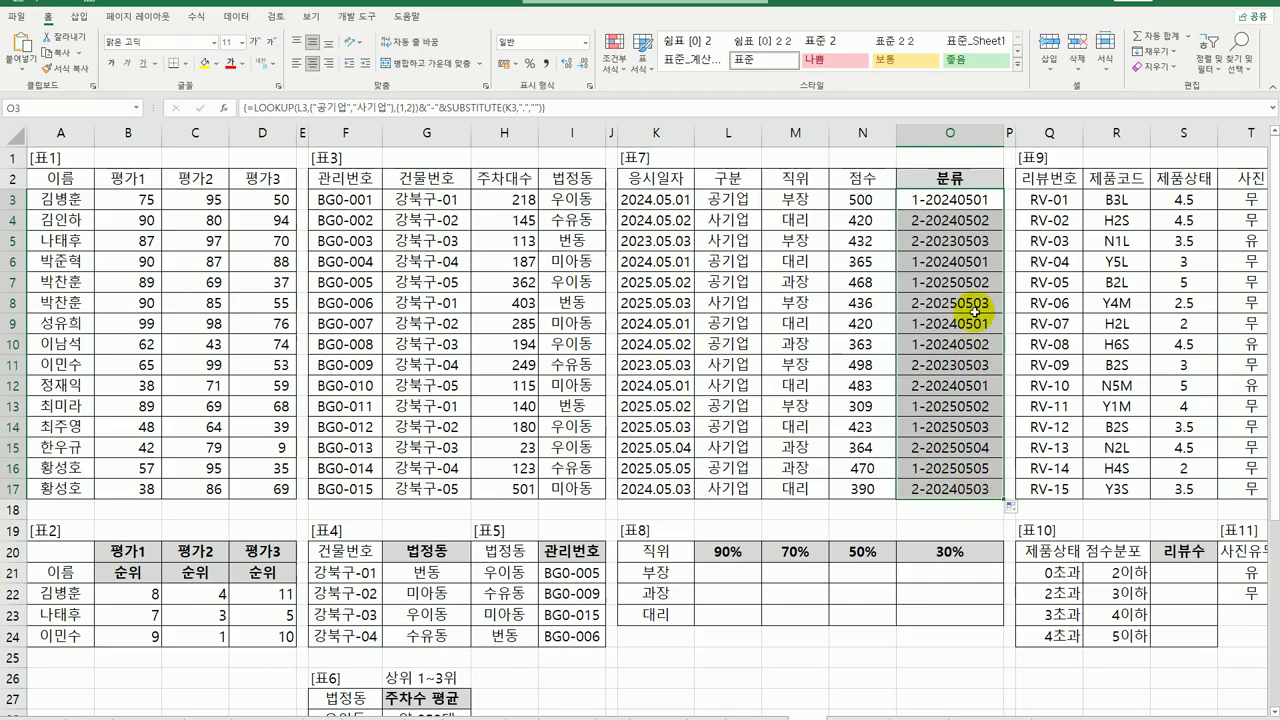
# - Append a joined "-" and ROW() to O3's formula, complete it as an array formula and refill through O17
pyautogui.click(992, 200)
pyautogui.press('F2')
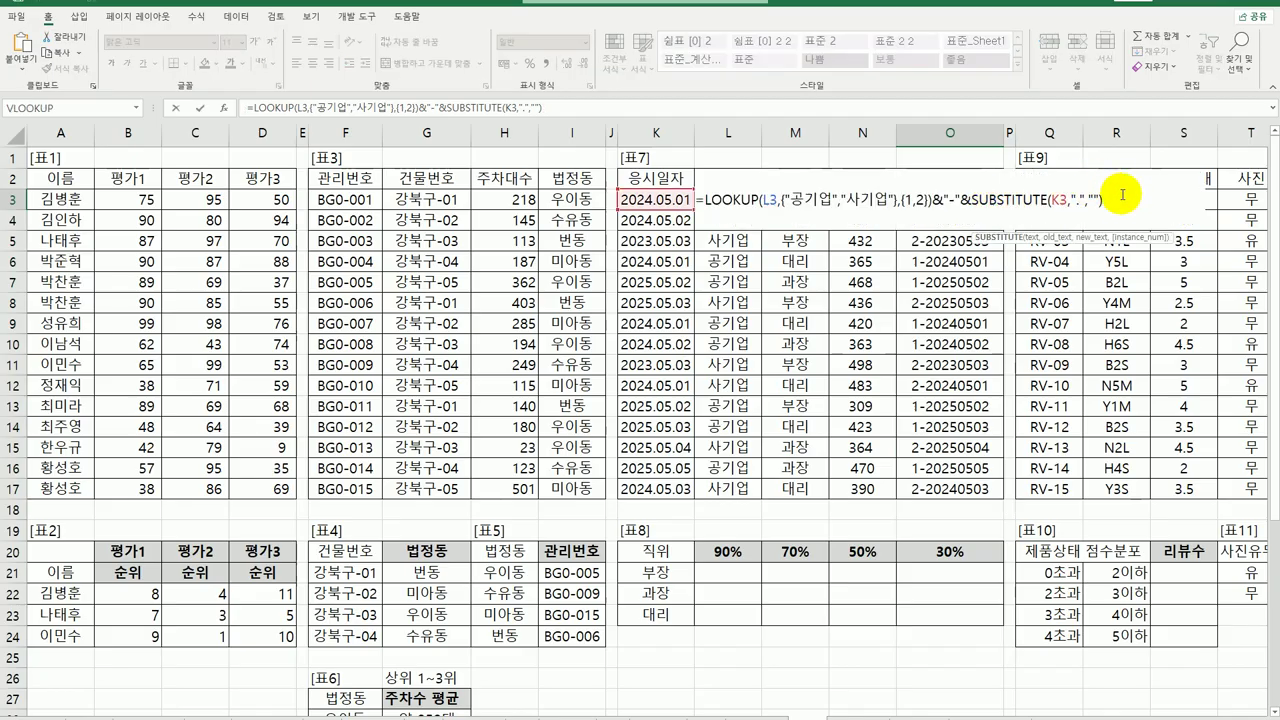
pyautogui.write('&"-"')
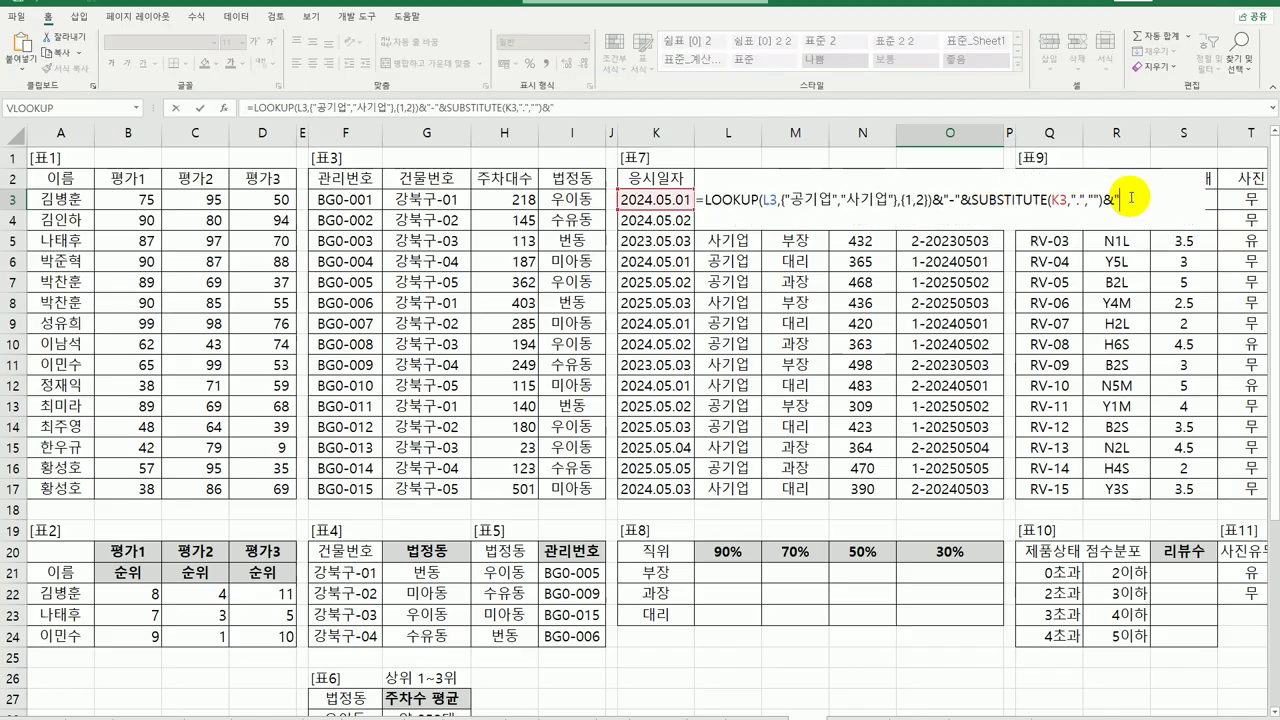
pyautogui.write('&')
pyautogui.write('ROW')
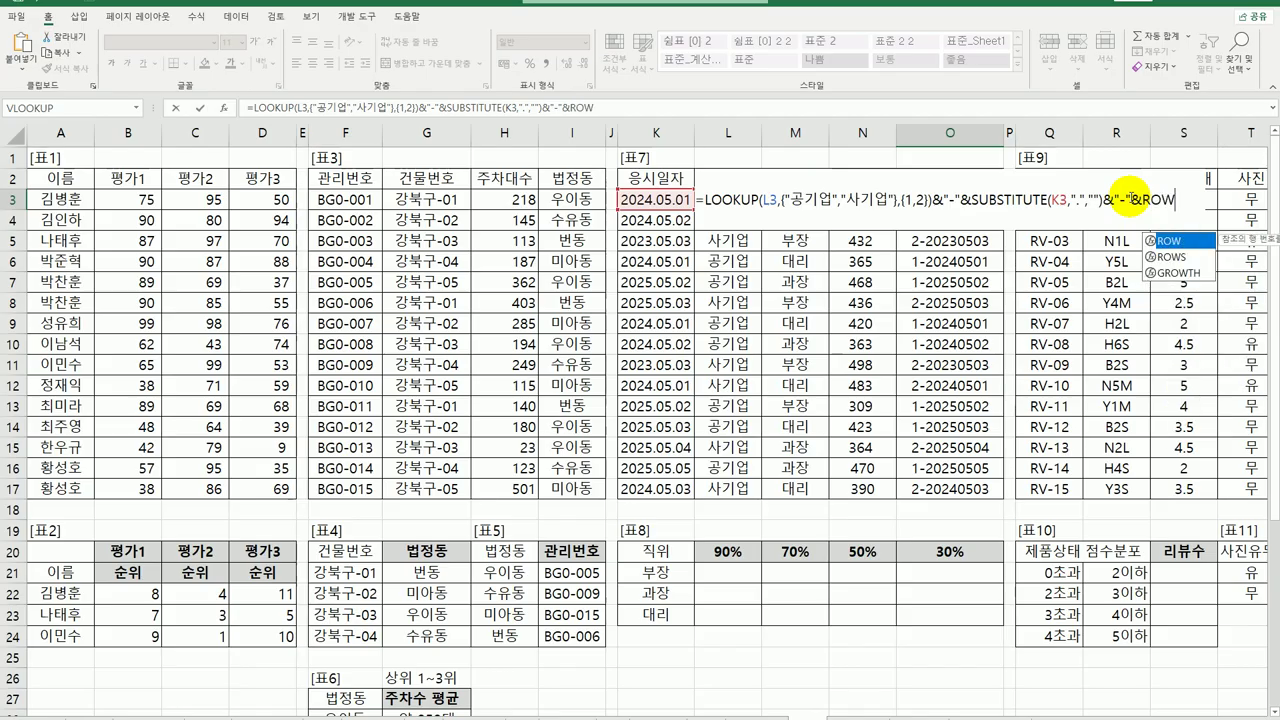
pyautogui.write('()')
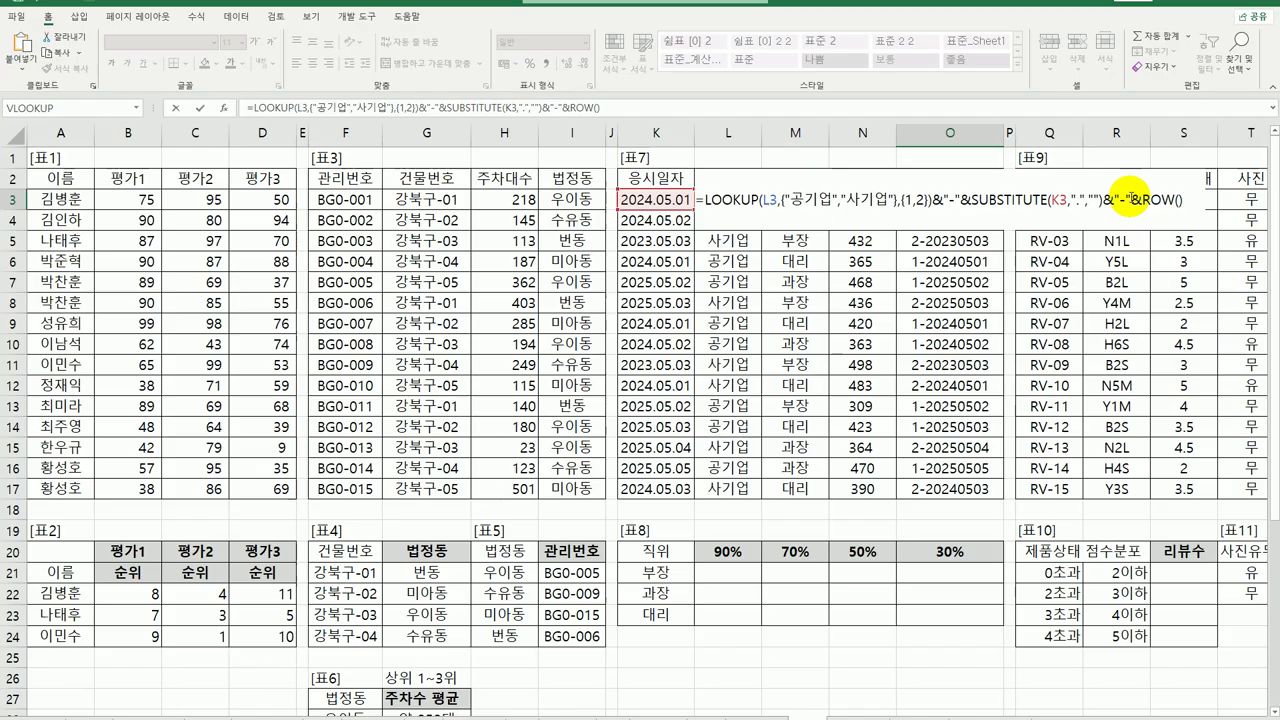
pyautogui.hotkey('ctrl', 'shift', 'Return')
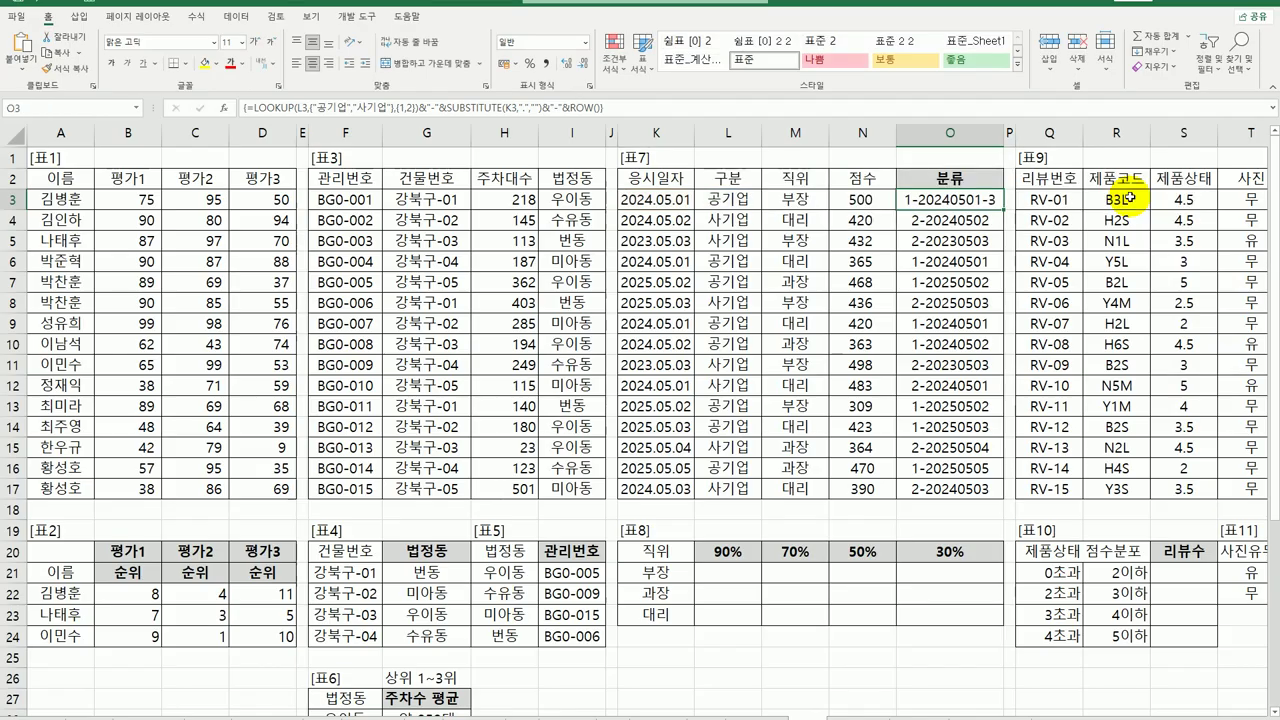
pyautogui.moveTo(1003, 210); pyautogui.dragTo(997, 490)
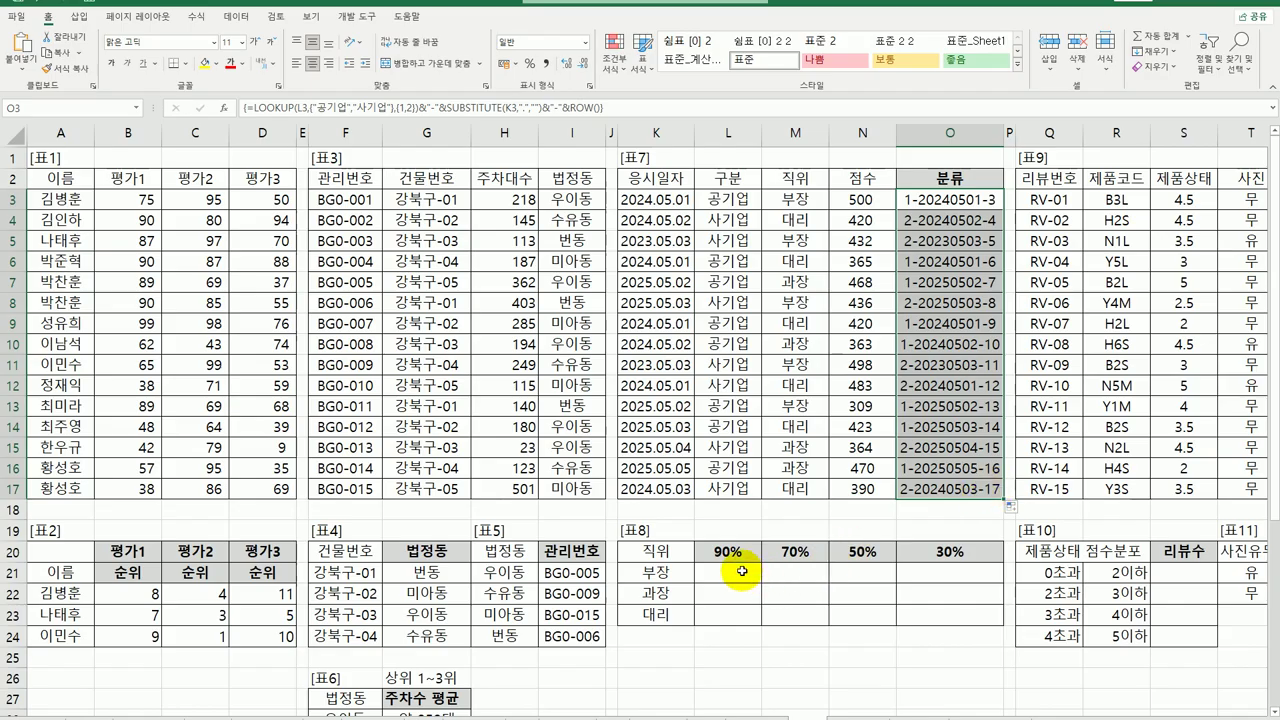
# - Start a ROUND formula in L21 of 표8 with PERCENTILE.INC nested as its number argument
pyautogui.moveTo(708, 578); pyautogui.dragTo(942, 608)
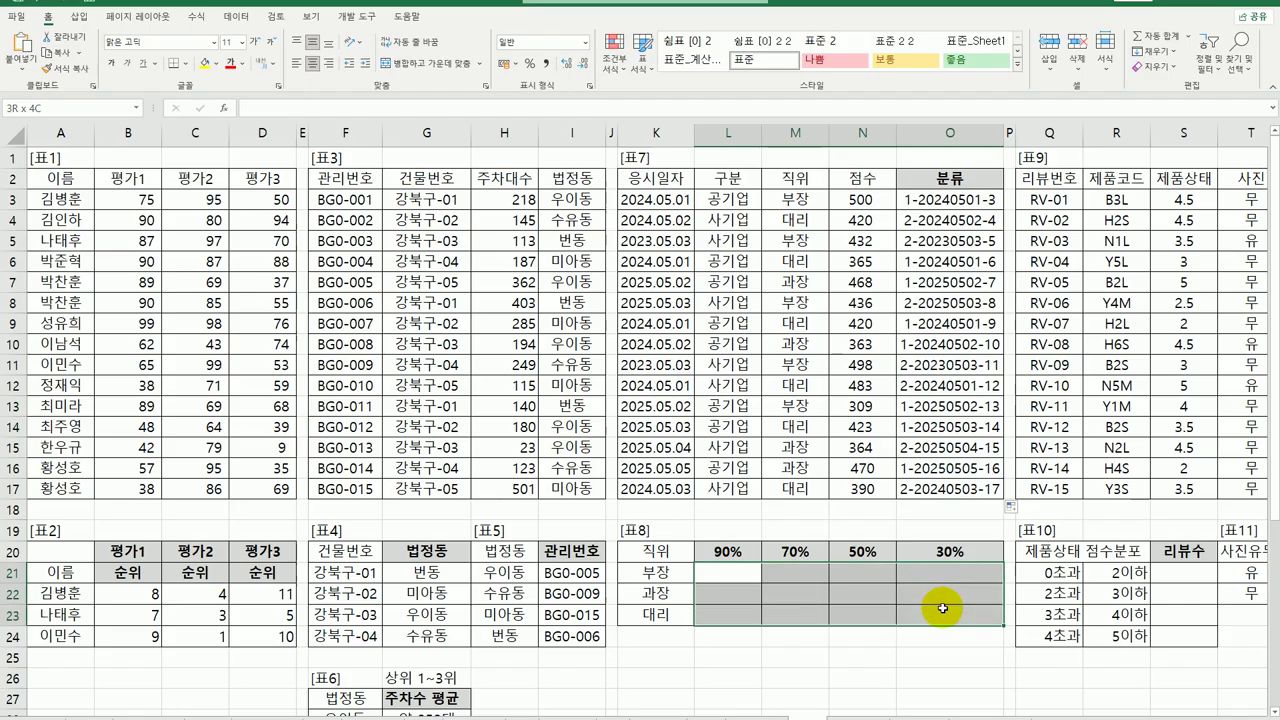
pyautogui.moveTo(942, 608); pyautogui.dragTo(942, 608)
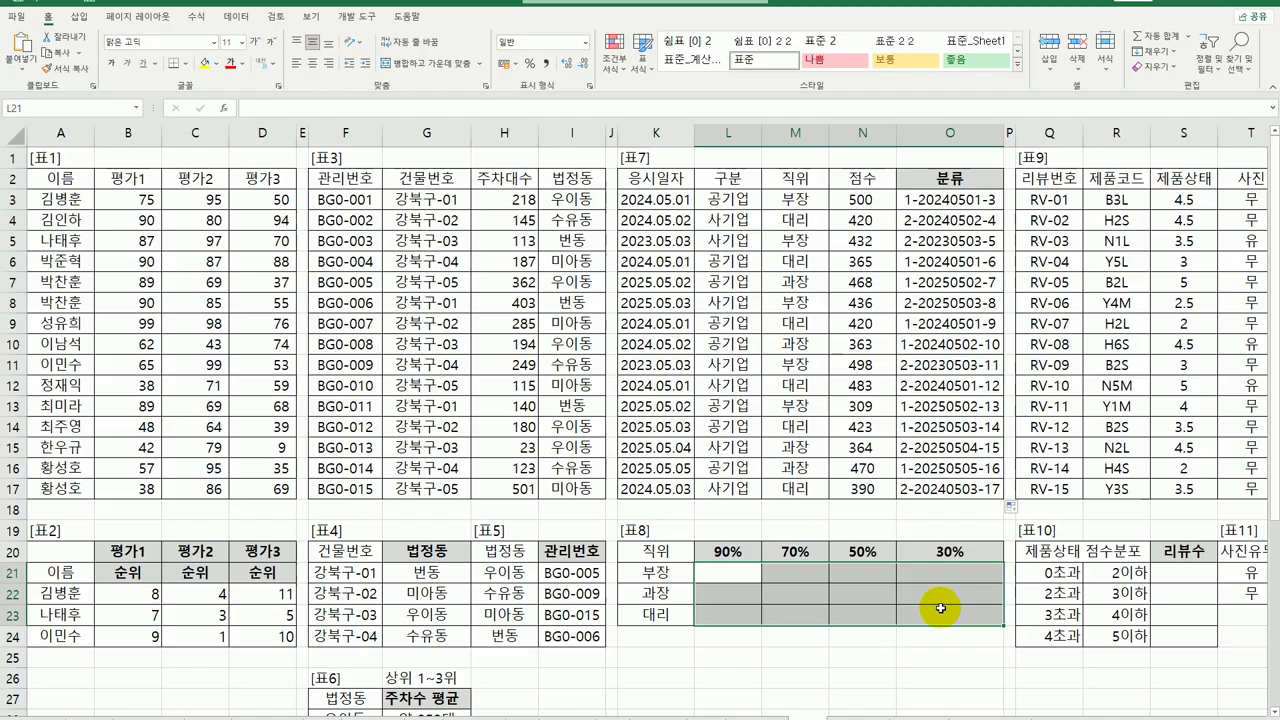
pyautogui.click(751, 575)
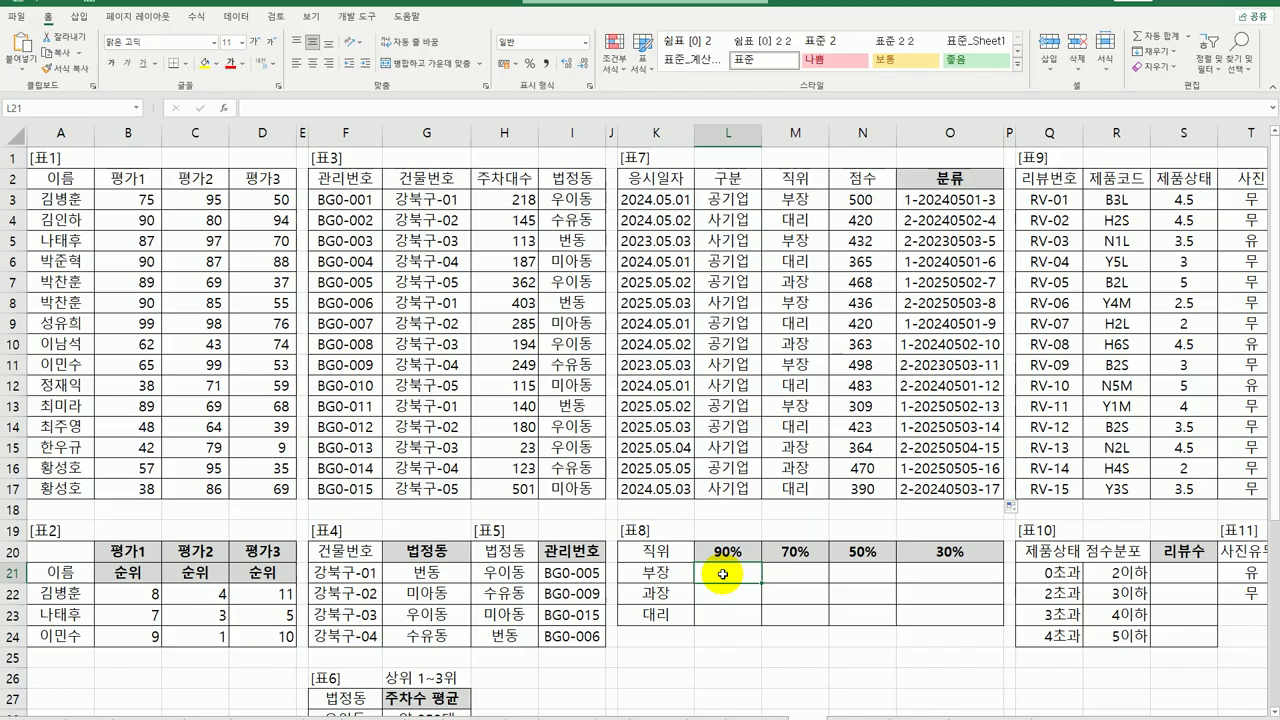
pyautogui.write('=ROUND')
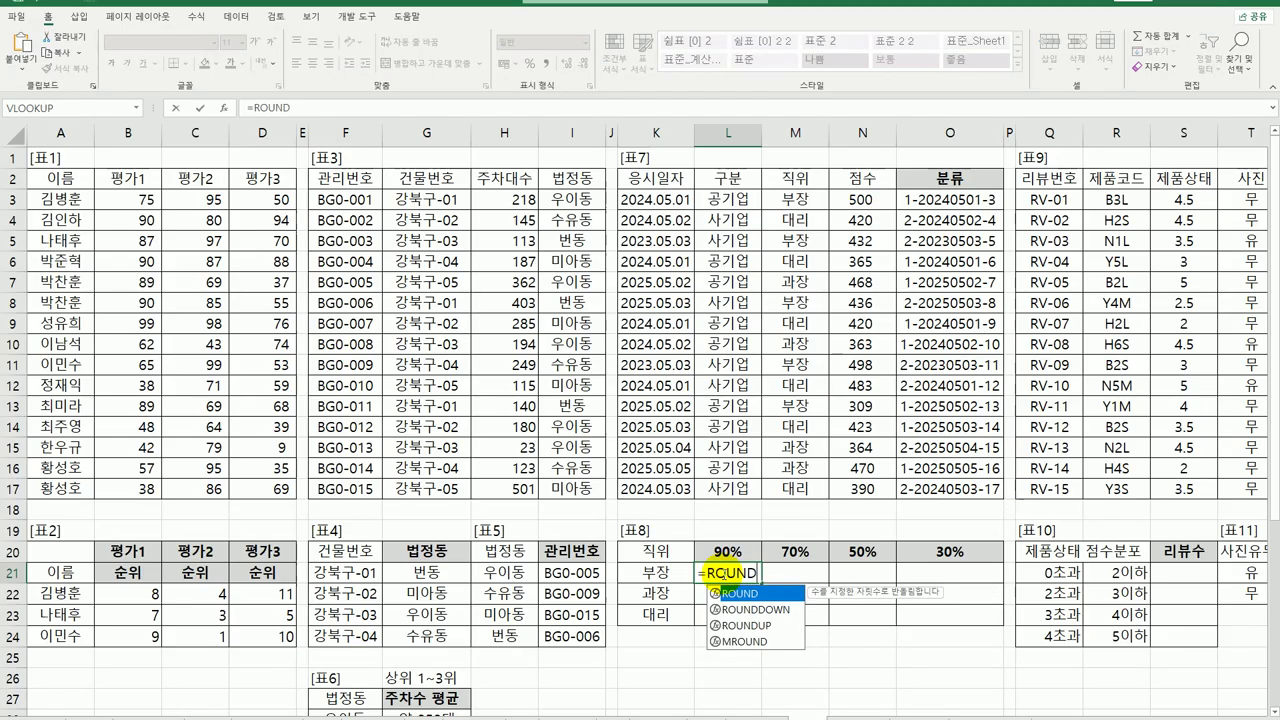
pyautogui.write('(')
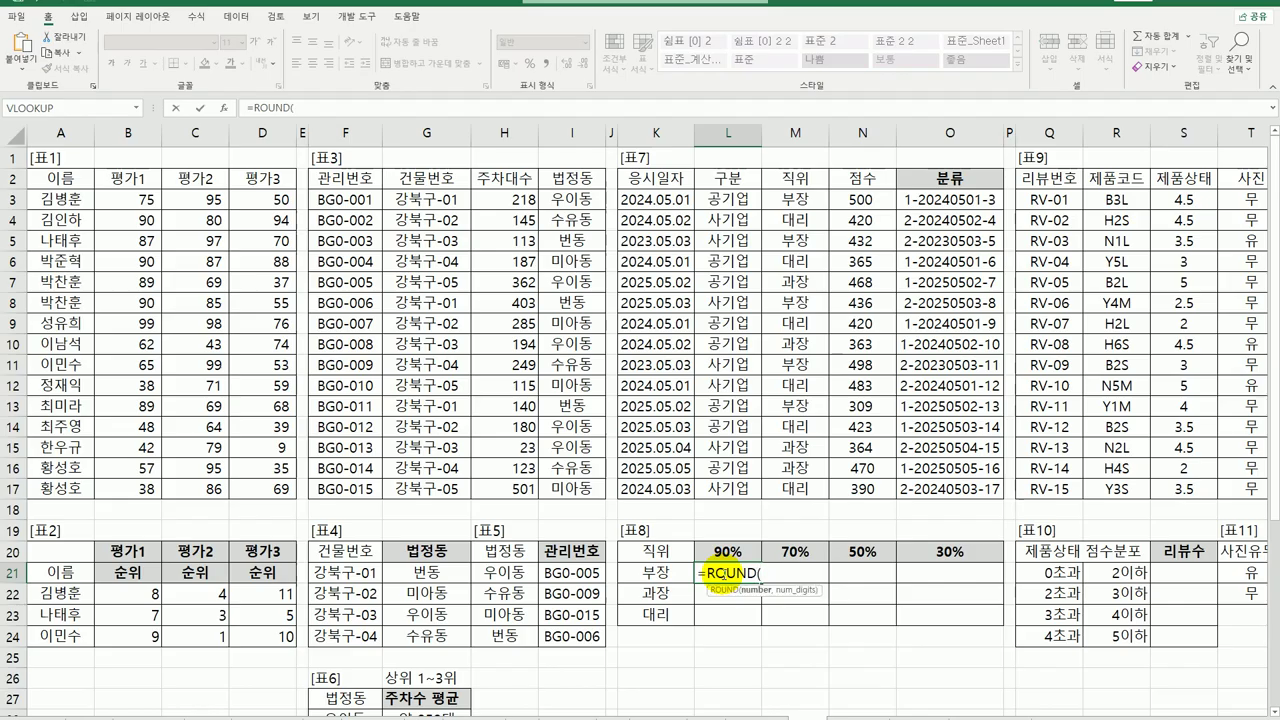
pyautogui.write('P')
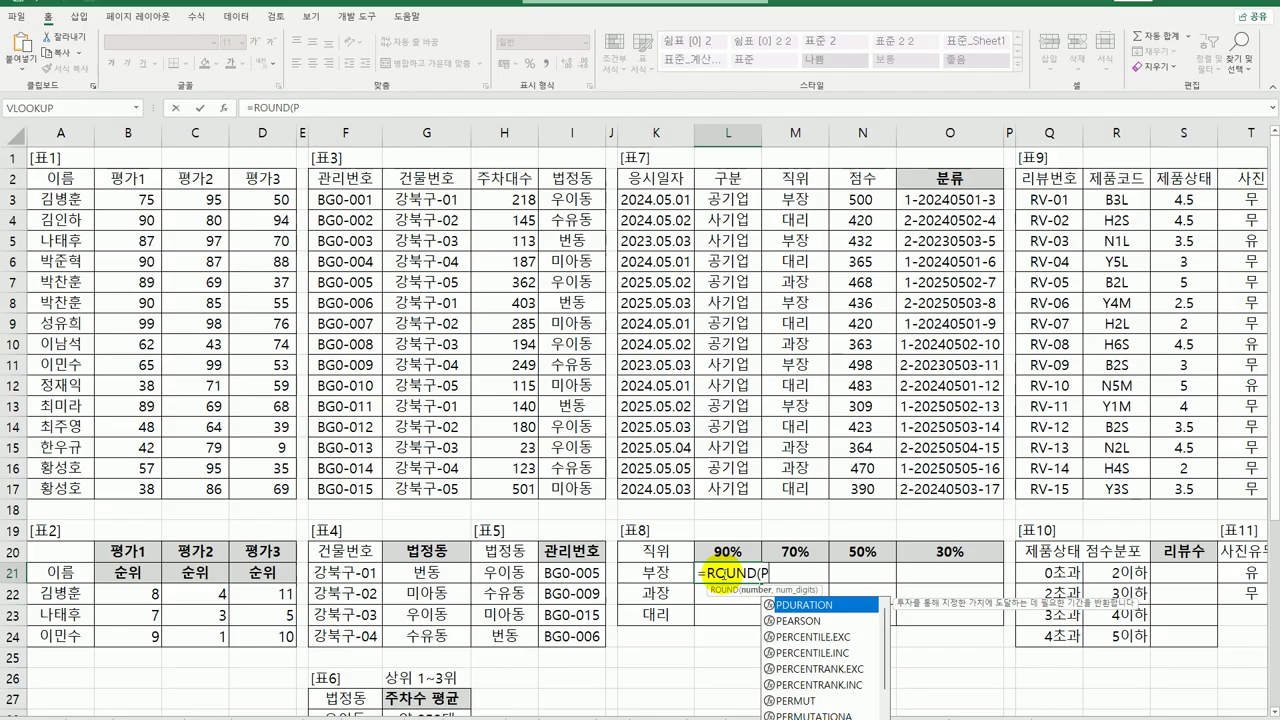
pyautogui.press('Down')
pyautogui.press('Down')
pyautogui.press('Down')
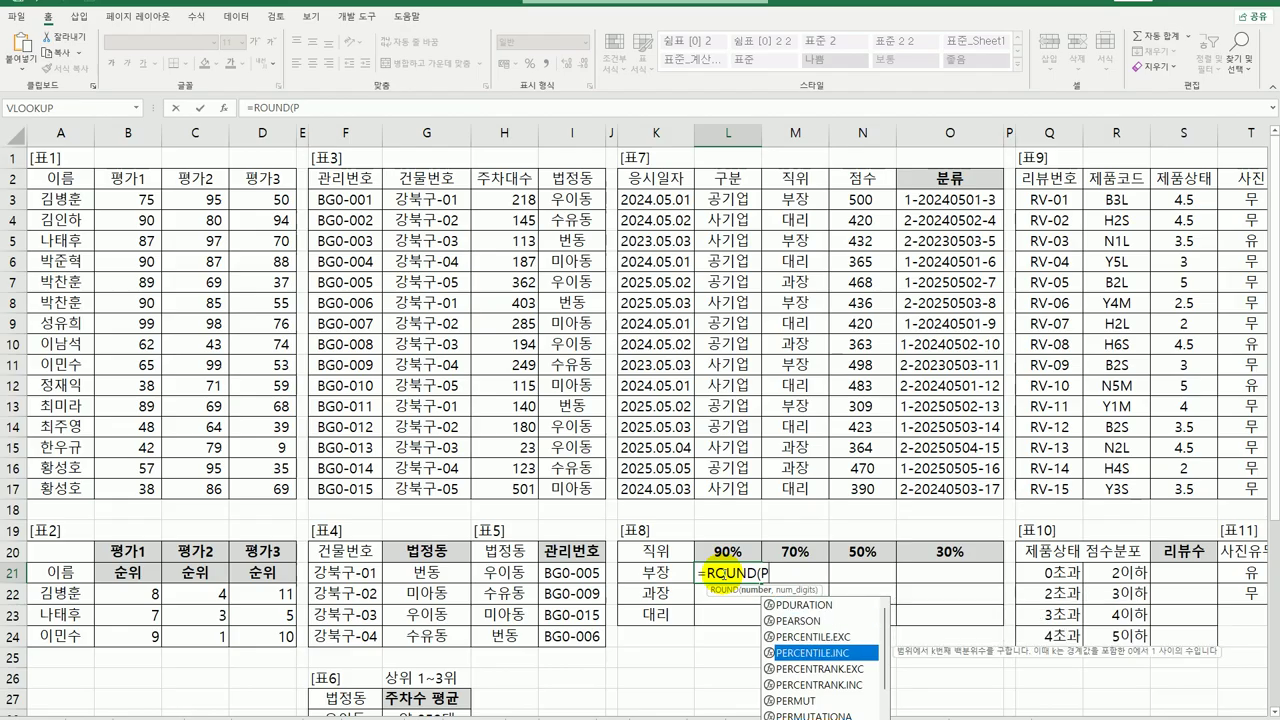
pyautogui.press('Tab')
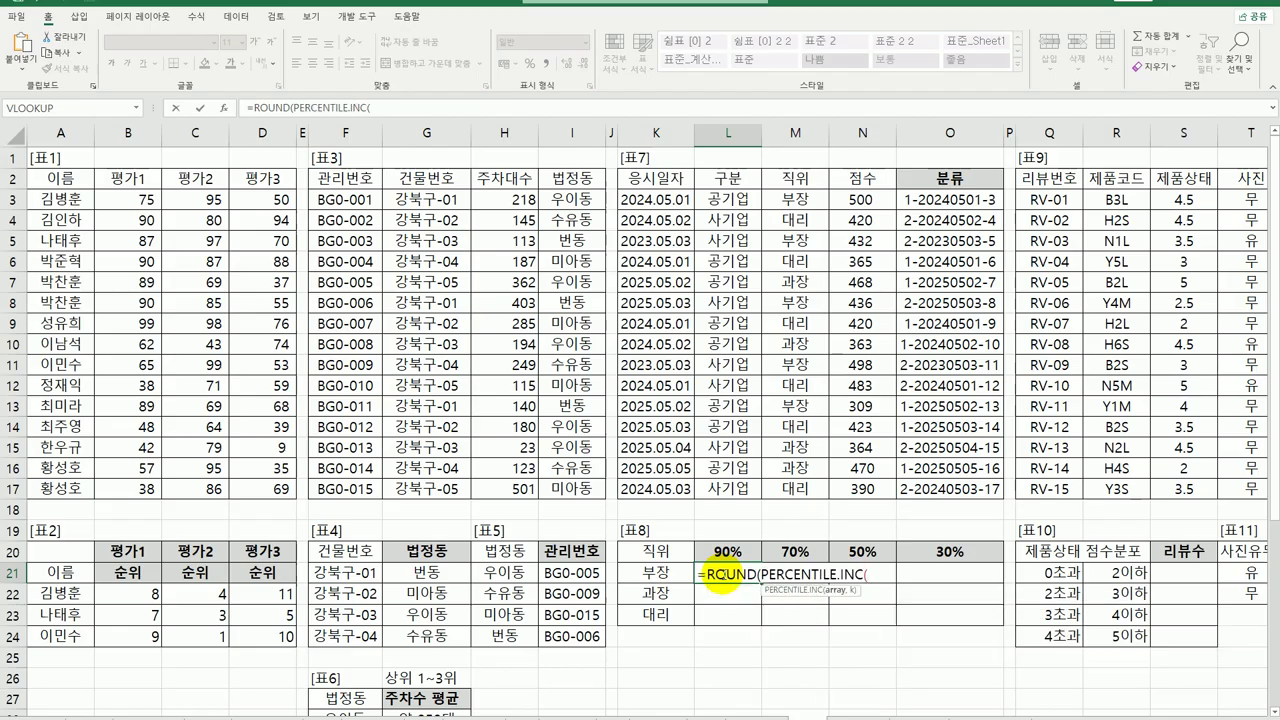
# - Nest an IF in L21's PERCENTILE.INC with $M$3:$M$17=$K21 as the logical test
pyautogui.write('IF(')
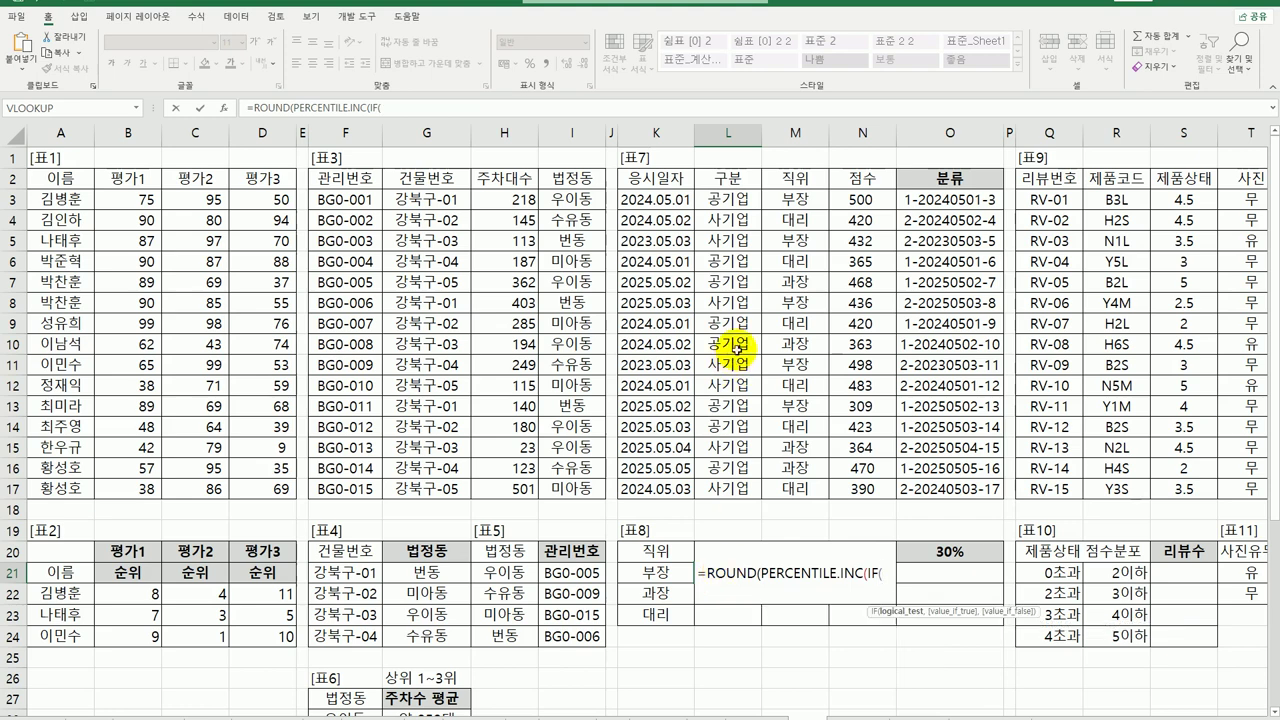
pyautogui.moveTo(795, 199); pyautogui.dragTo(808, 488)
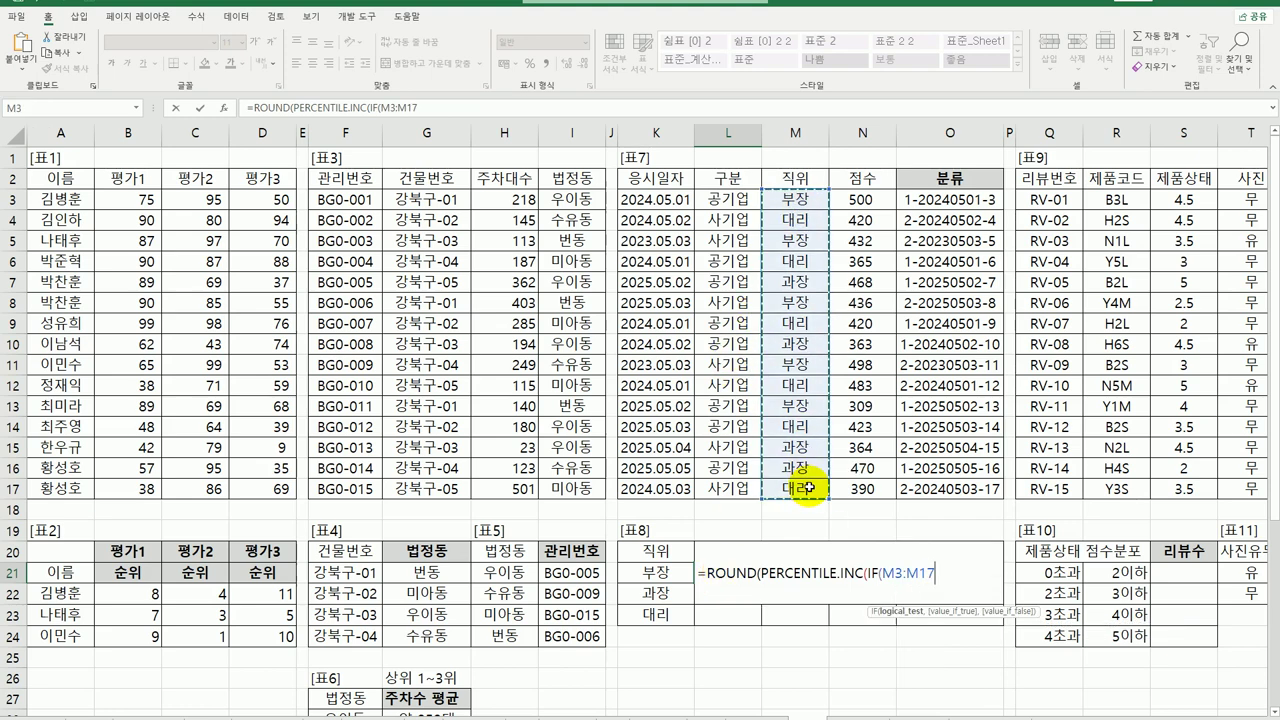
pyautogui.press('F4')
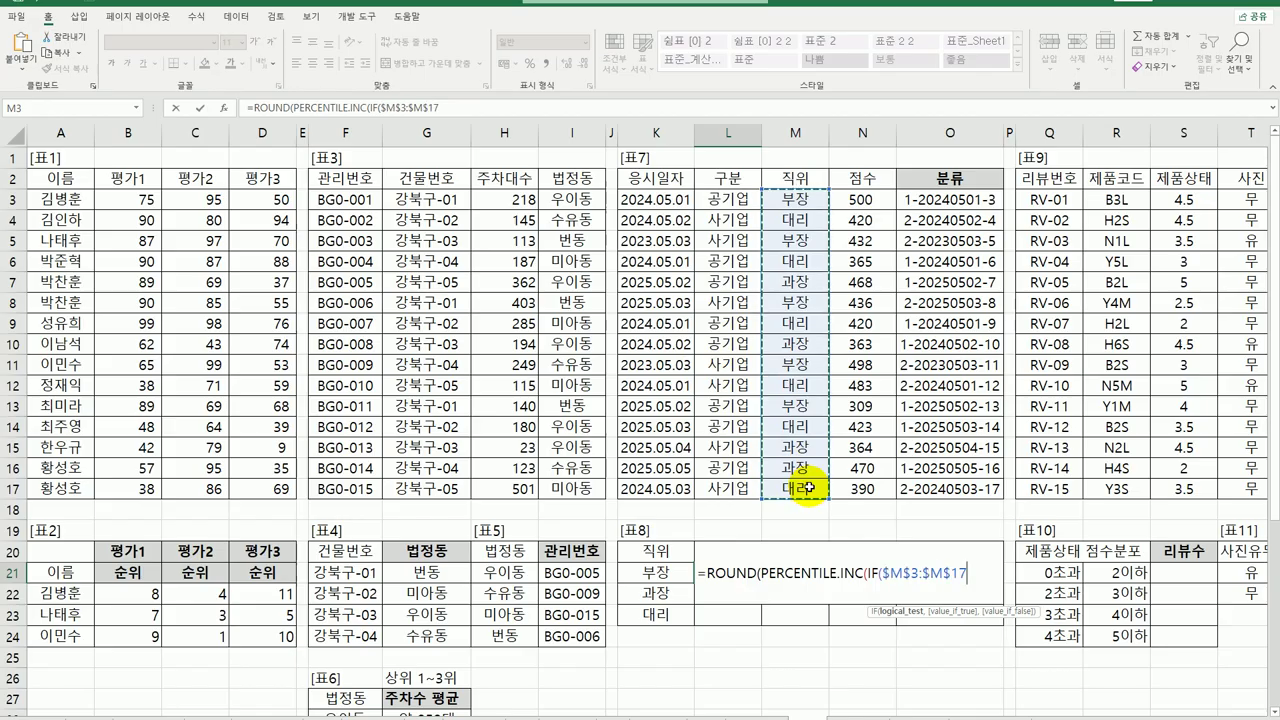
pyautogui.write('=')
pyautogui.click(655, 572)
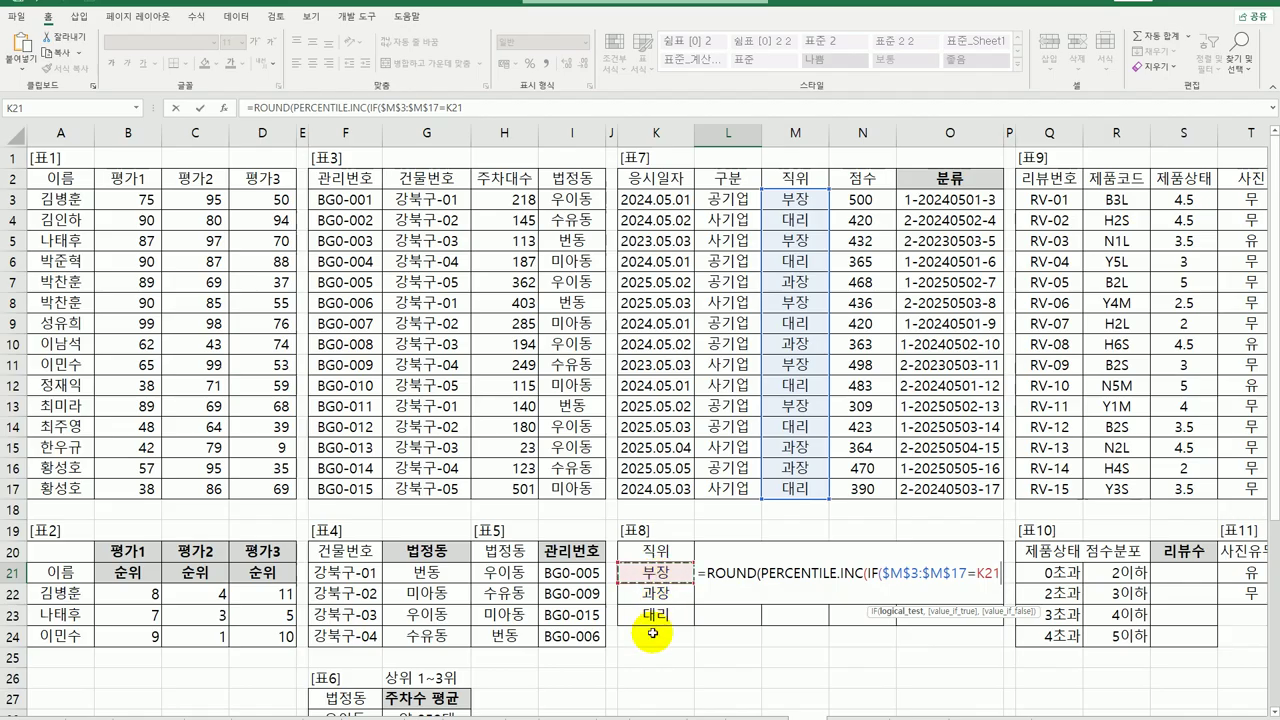
pyautogui.press('F4')
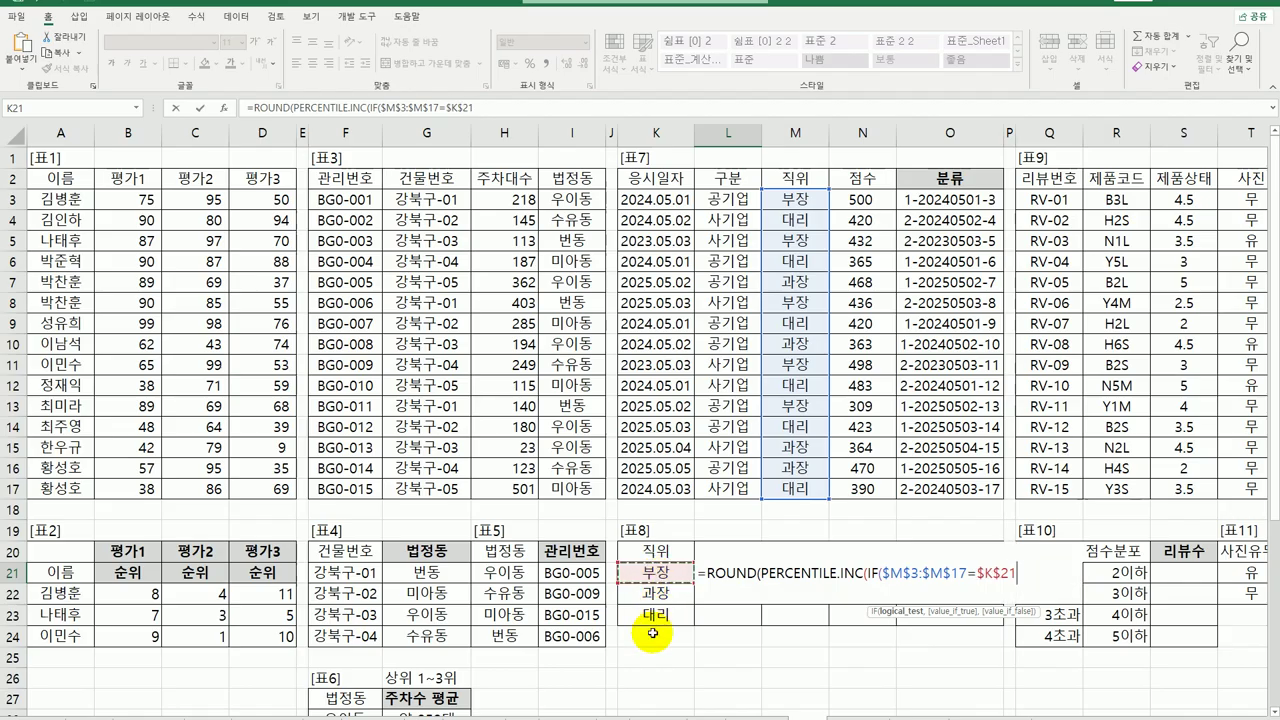
pyautogui.press('F4')
pyautogui.press('F4')
pyautogui.write(',')
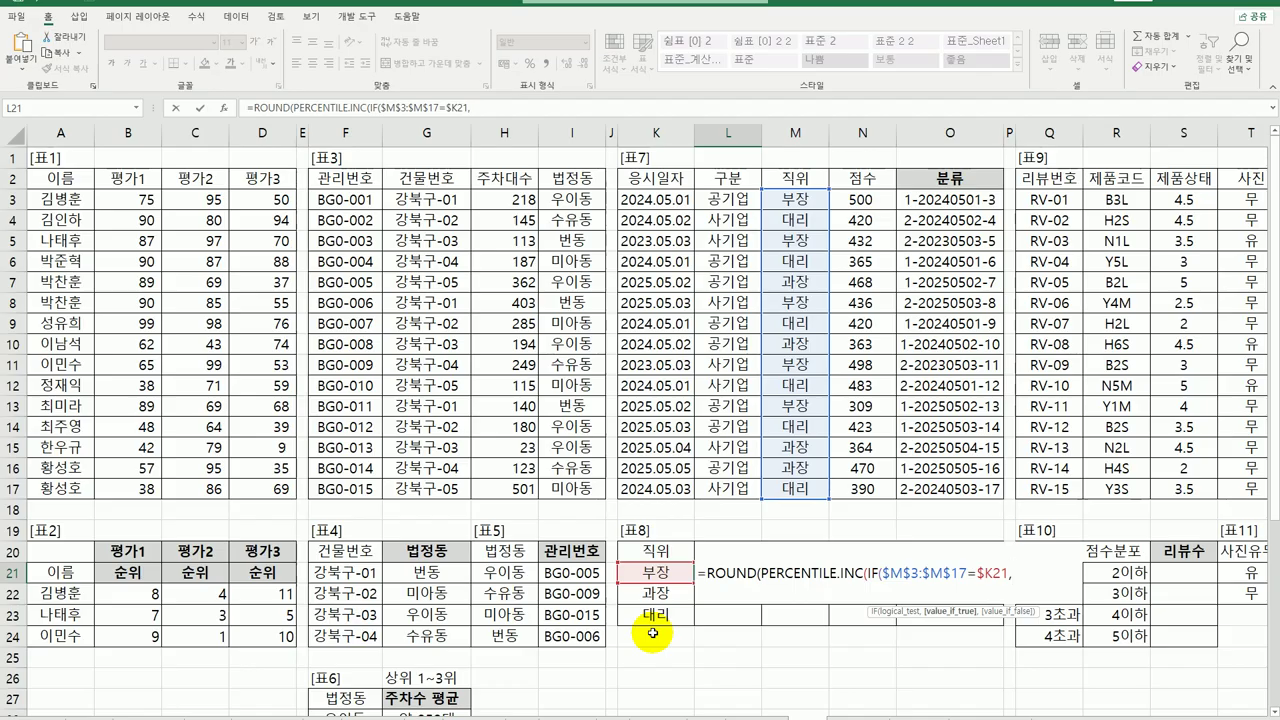
# - Set the IF's true value to $N$3:$N$17 and close PERCENTILE.INC with L$20 as its k argument
pyautogui.moveTo(862, 200); pyautogui.dragTo(856, 492)
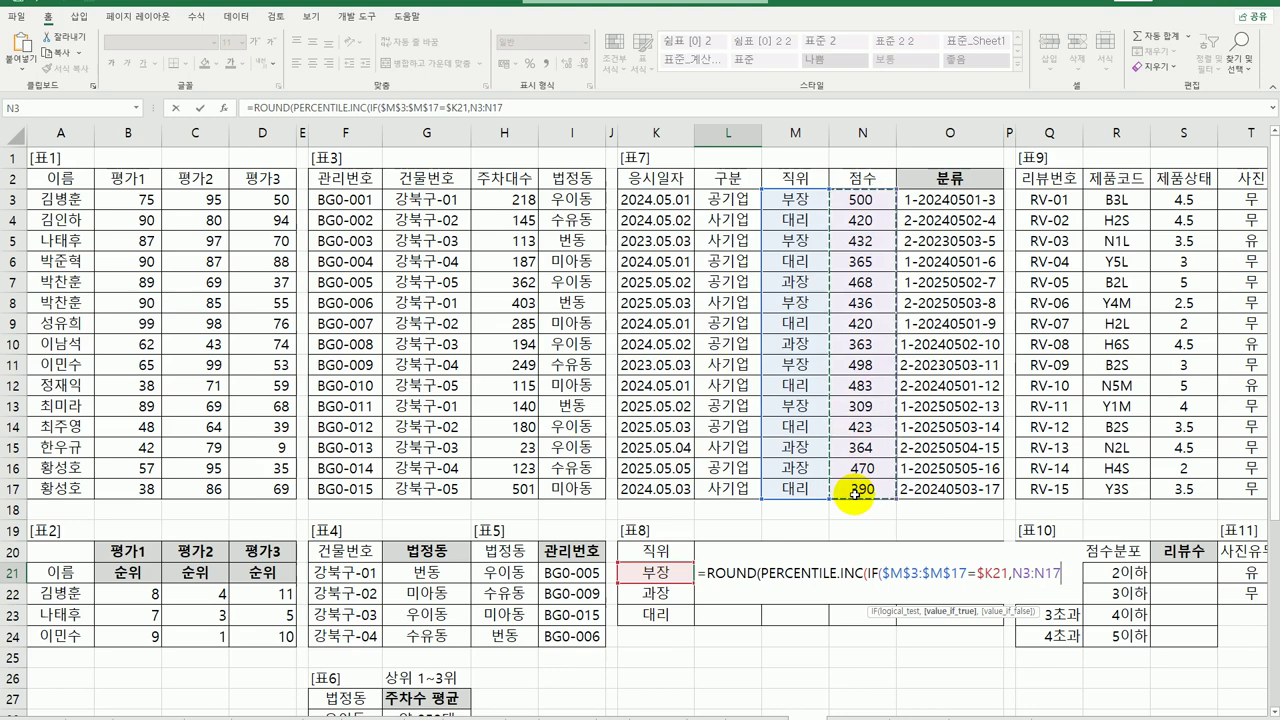
pyautogui.press('F4')
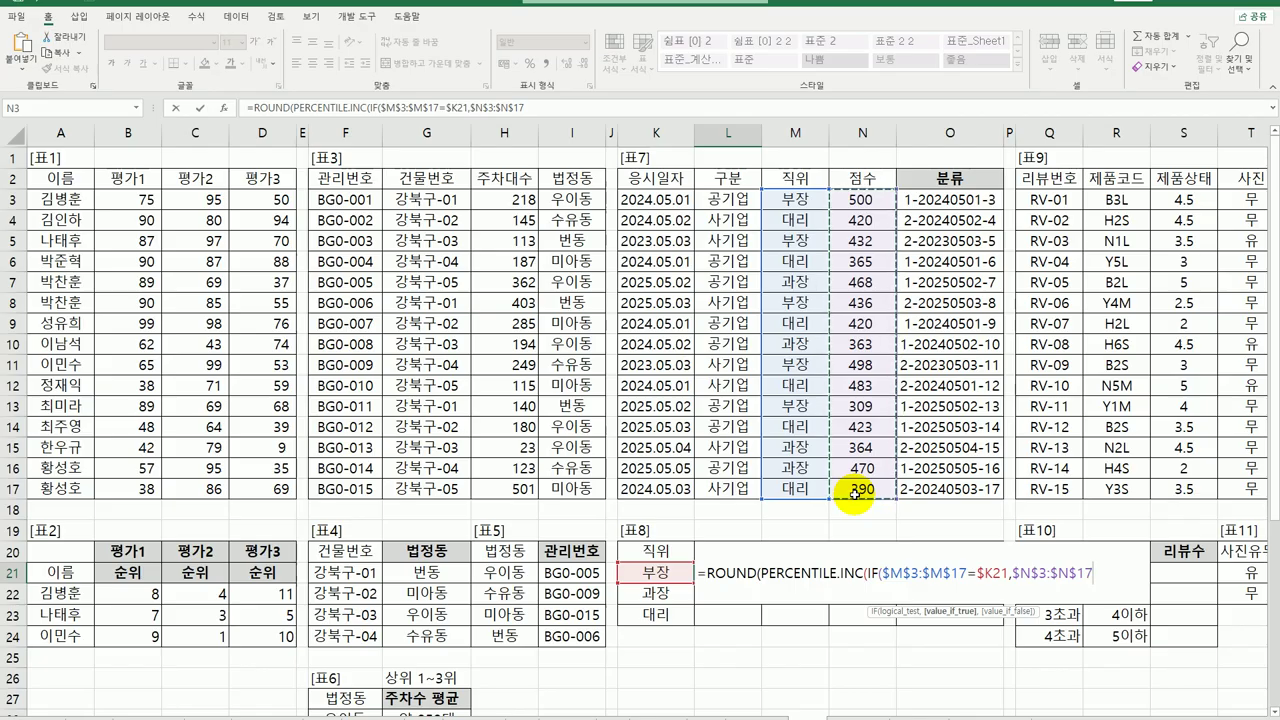
pyautogui.write('),')
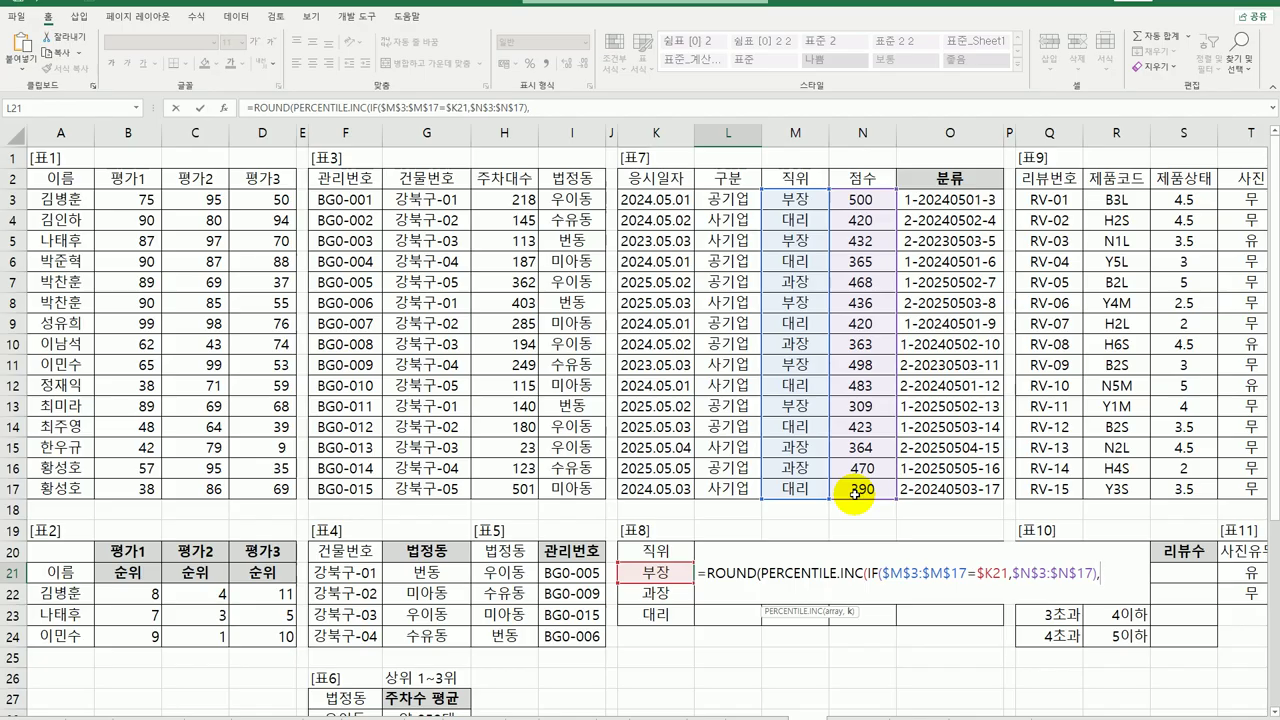
pyautogui.press('Up')
pyautogui.press('F4')
pyautogui.press('F4')
pyautogui.write(')')
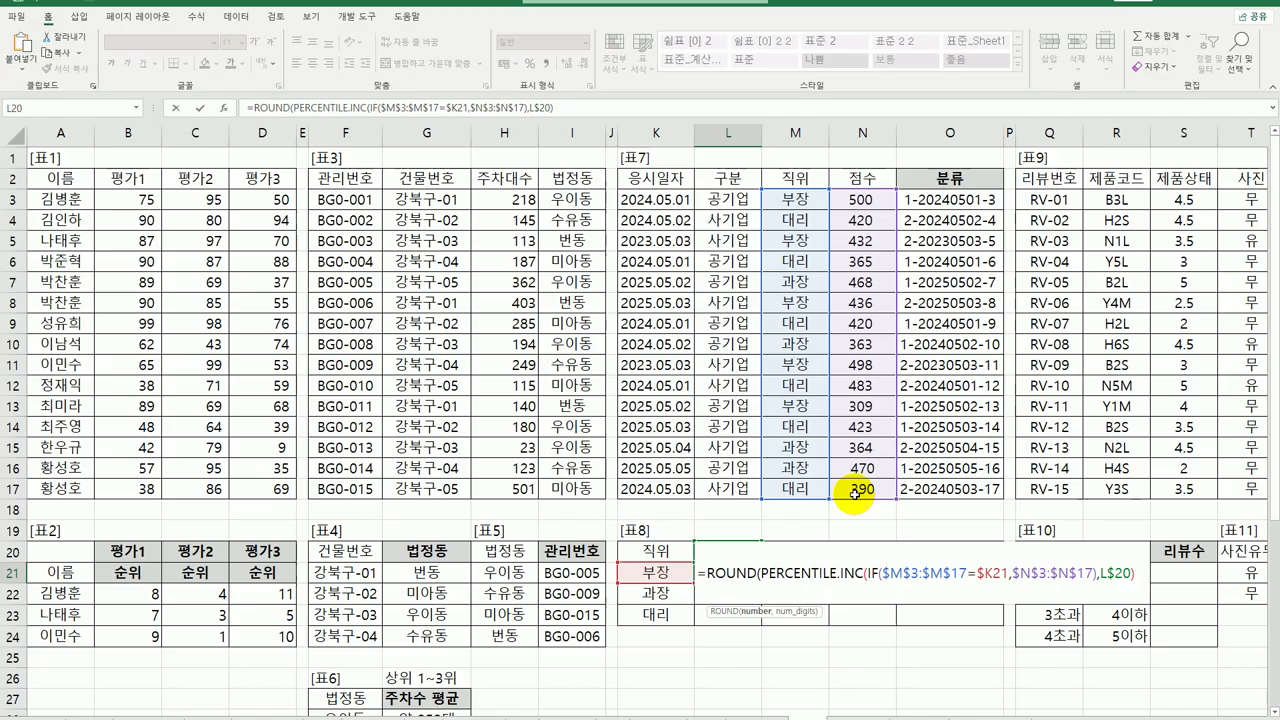
# - Set ROUND's digits to 0, complete L21 as an array formula and fill it across L21:O23
pyautogui.write(',0)')
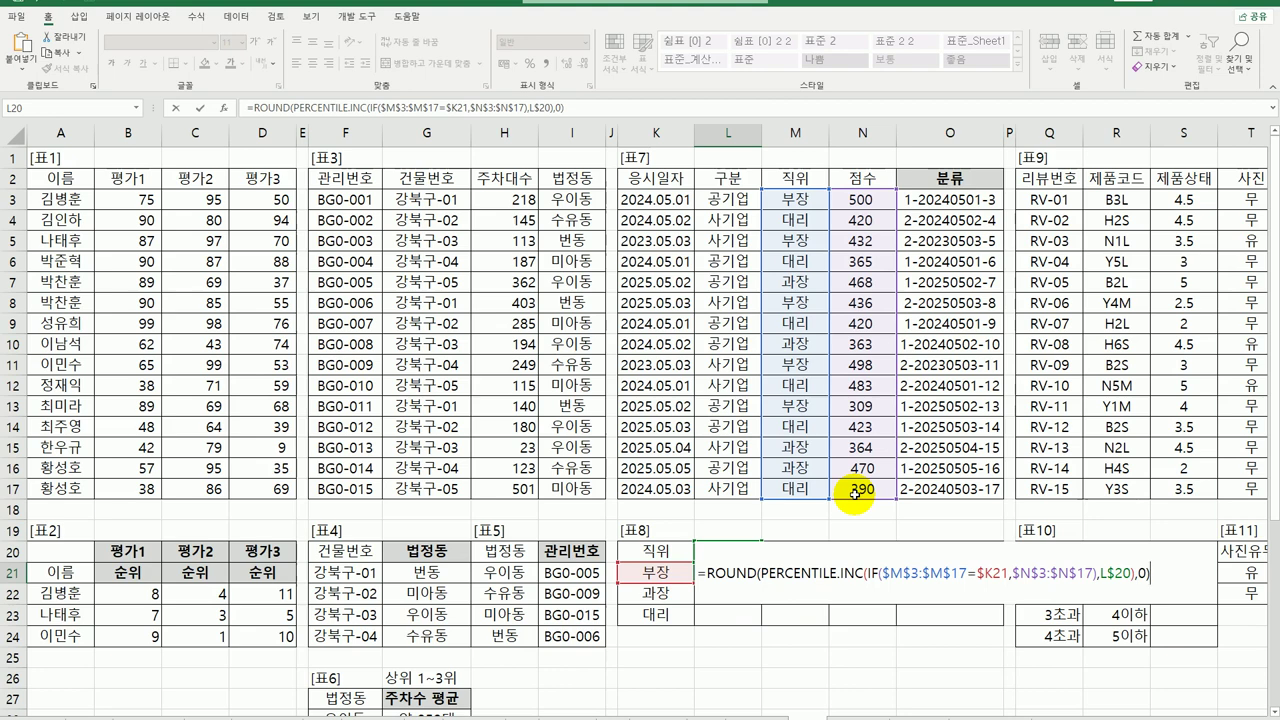
pyautogui.hotkey('ctrl', 'shift', 'Return')
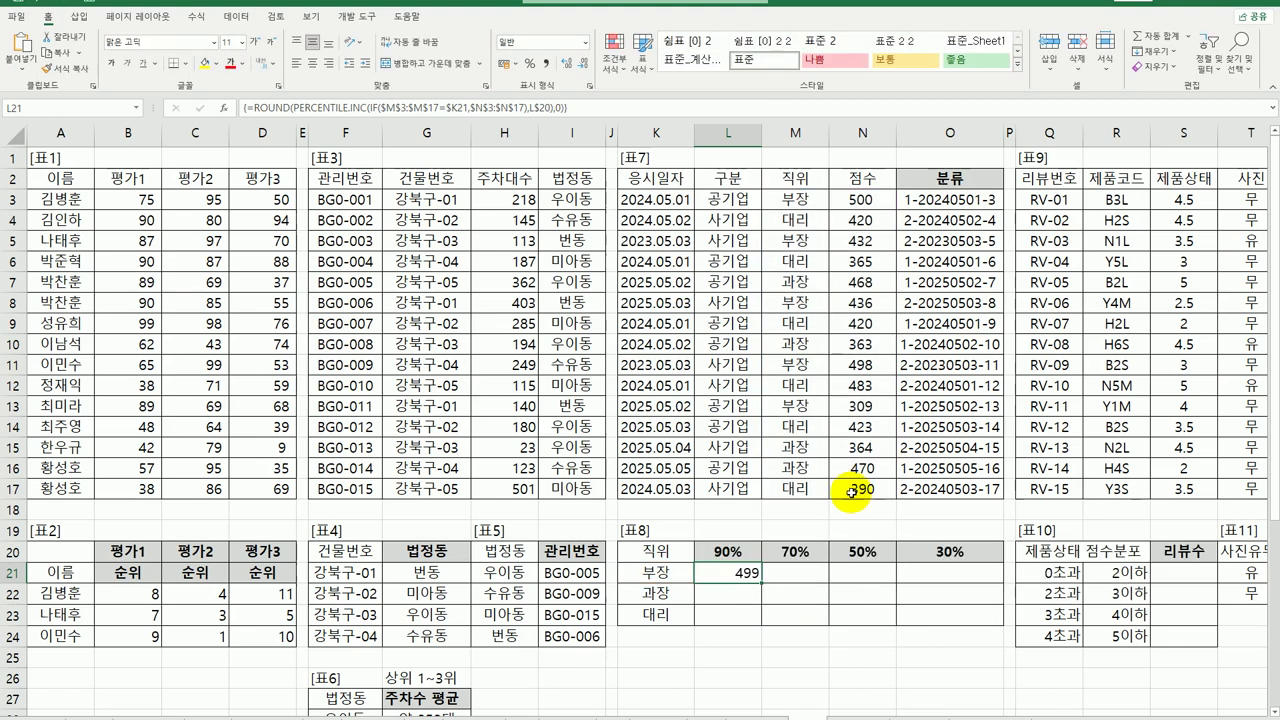
pyautogui.moveTo(760, 583); pyautogui.dragTo(968, 609)
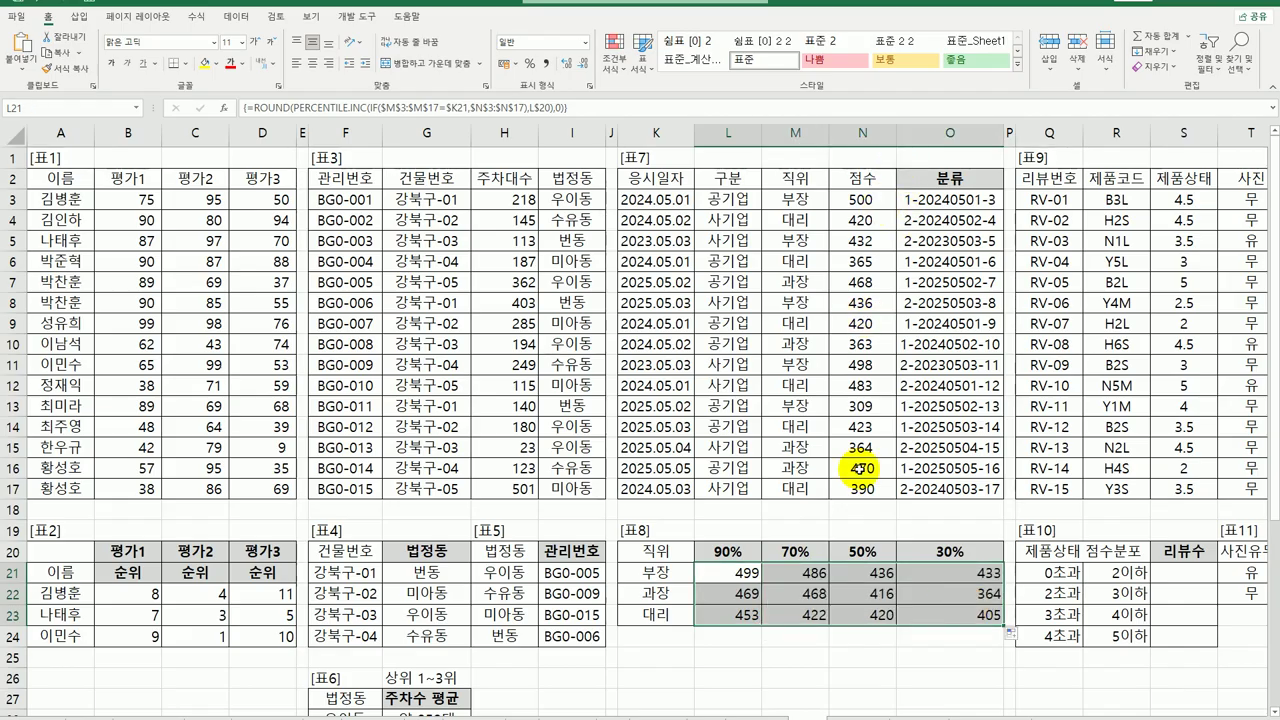
pyautogui.click(974, 571)
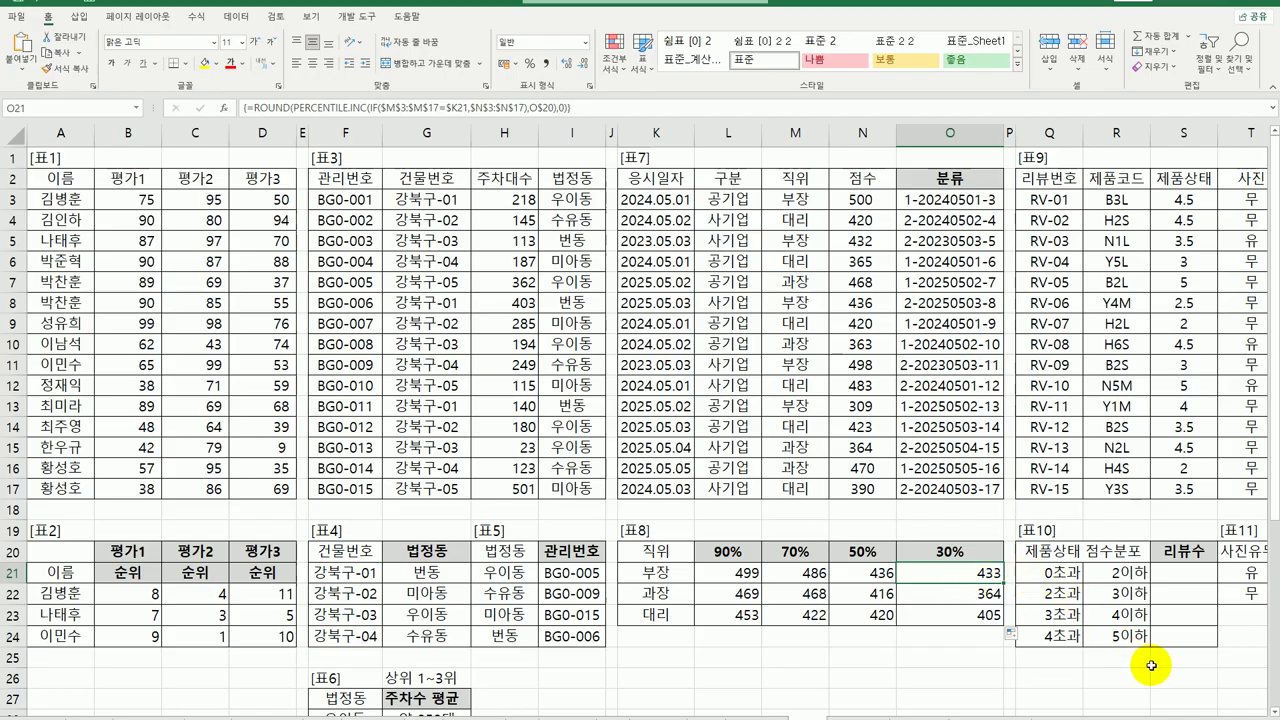
# - Examine 표9's 제품코드 and 제품상태 columns alongside the empty 리뷰수 cells in 표10
pyautogui.click(1055, 614)
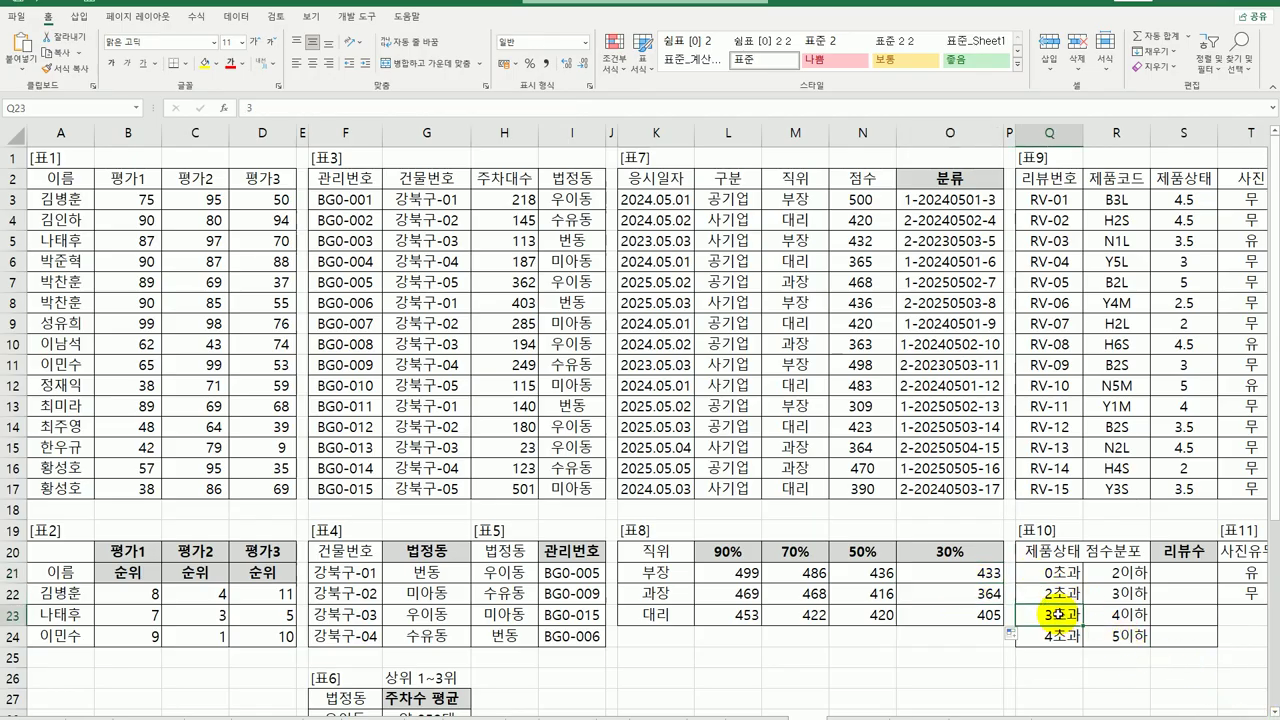
pyautogui.press('Right')
pyautogui.press('Right')
pyautogui.press('Right')
pyautogui.press('Right')
pyautogui.press('Right')
pyautogui.press('Right')
pyautogui.press('Right')
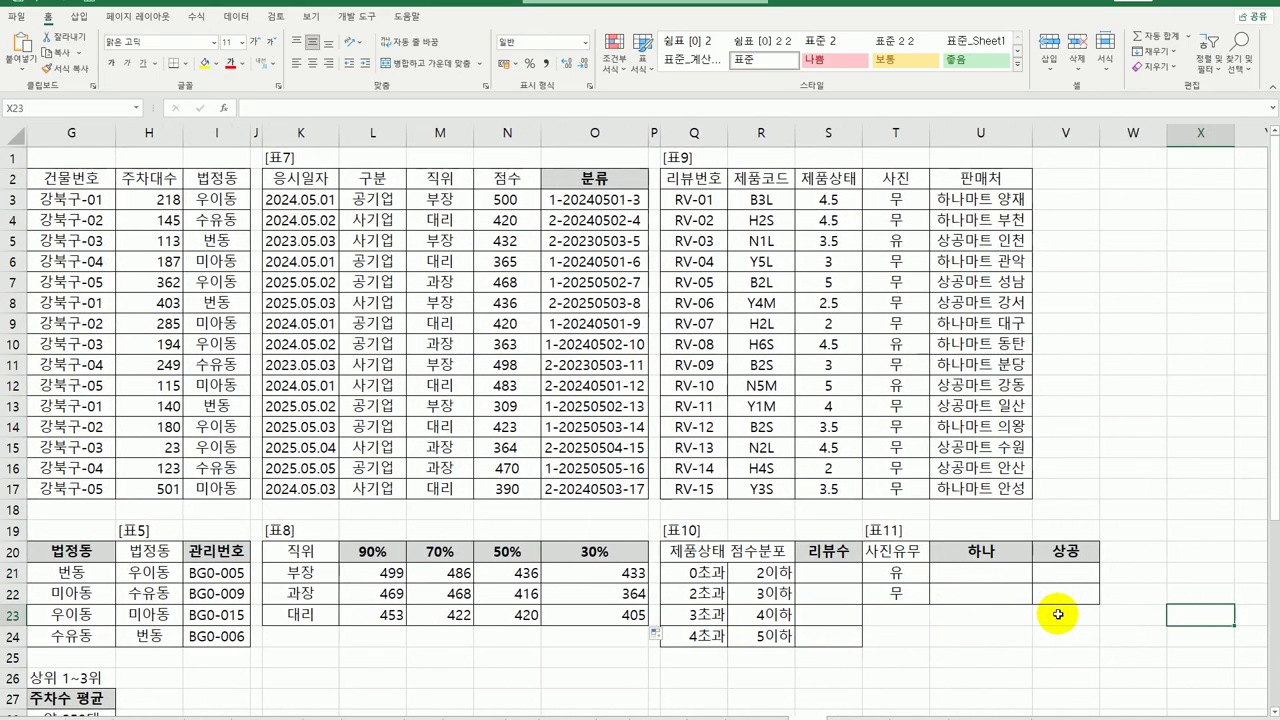
pyautogui.click(837, 176)
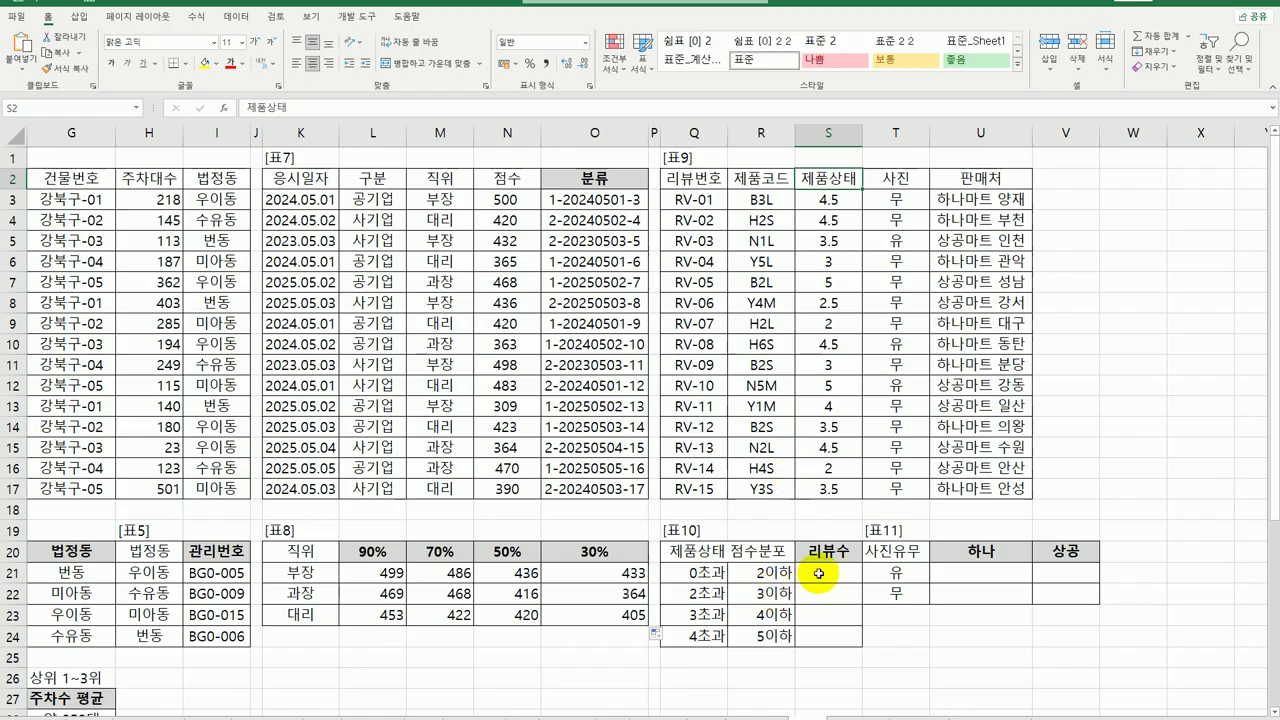
pyautogui.moveTo(822, 584); pyautogui.dragTo(818, 636)
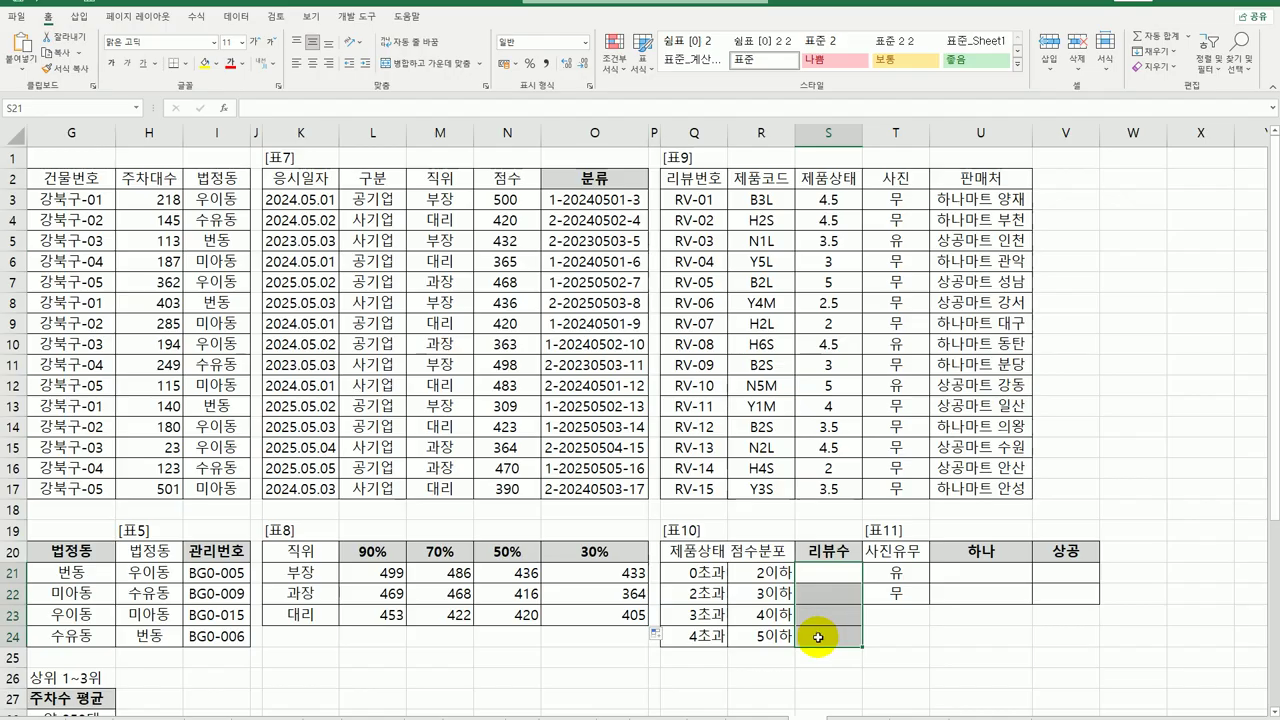
pyautogui.moveTo(762, 200); pyautogui.dragTo(763, 485)
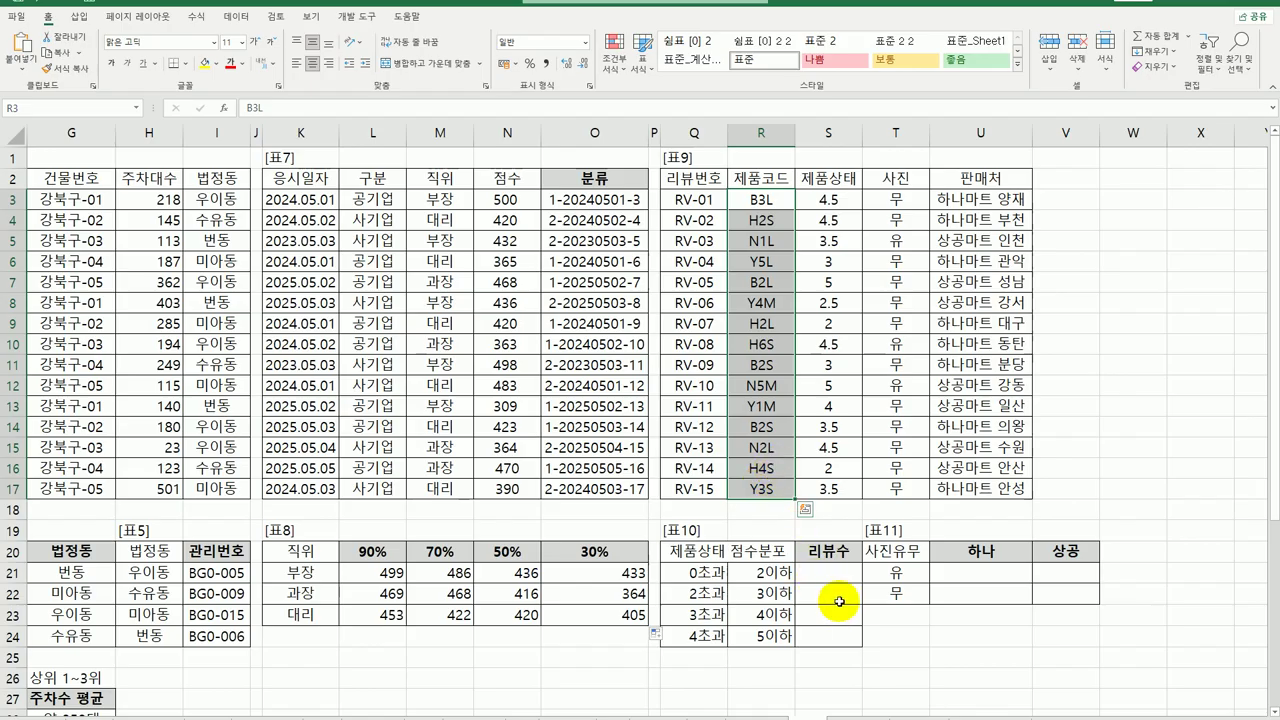
# - Start a FREQUENCY formula across S21:S24 of 표10 with an IF nested as its data array
pyautogui.moveTo(828, 572); pyautogui.dragTo(830, 632)
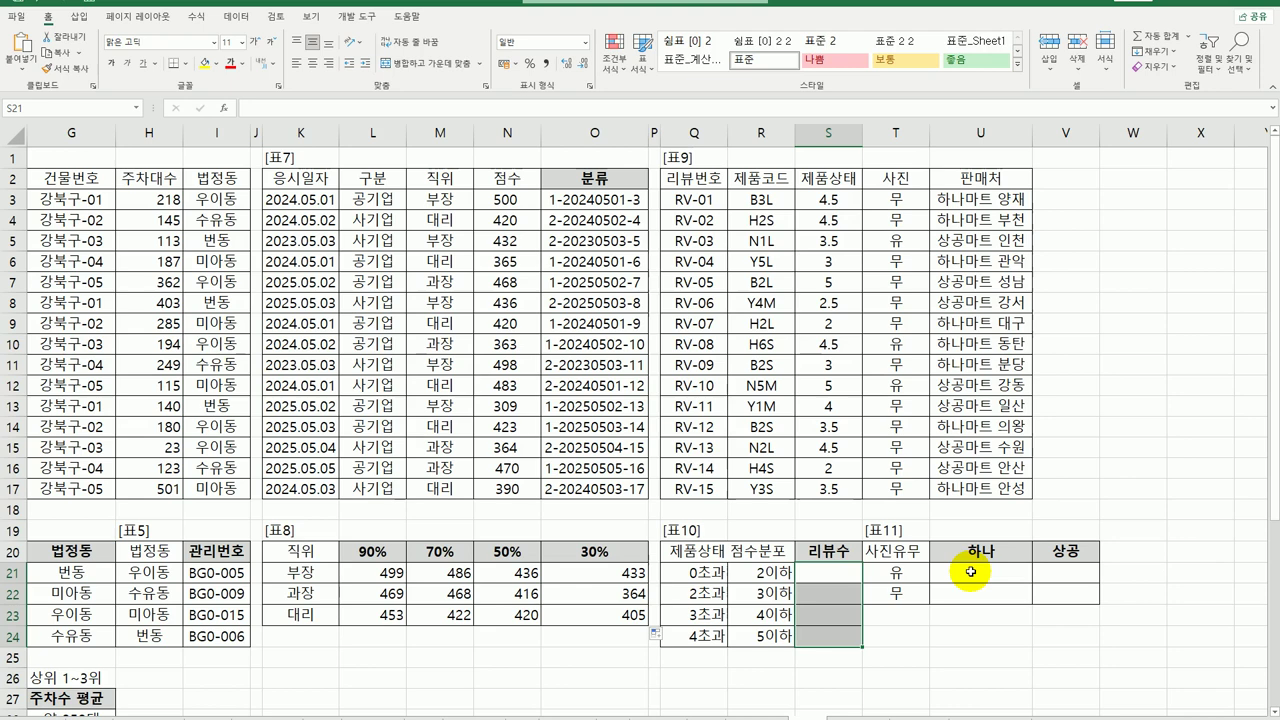
pyautogui.write('=')
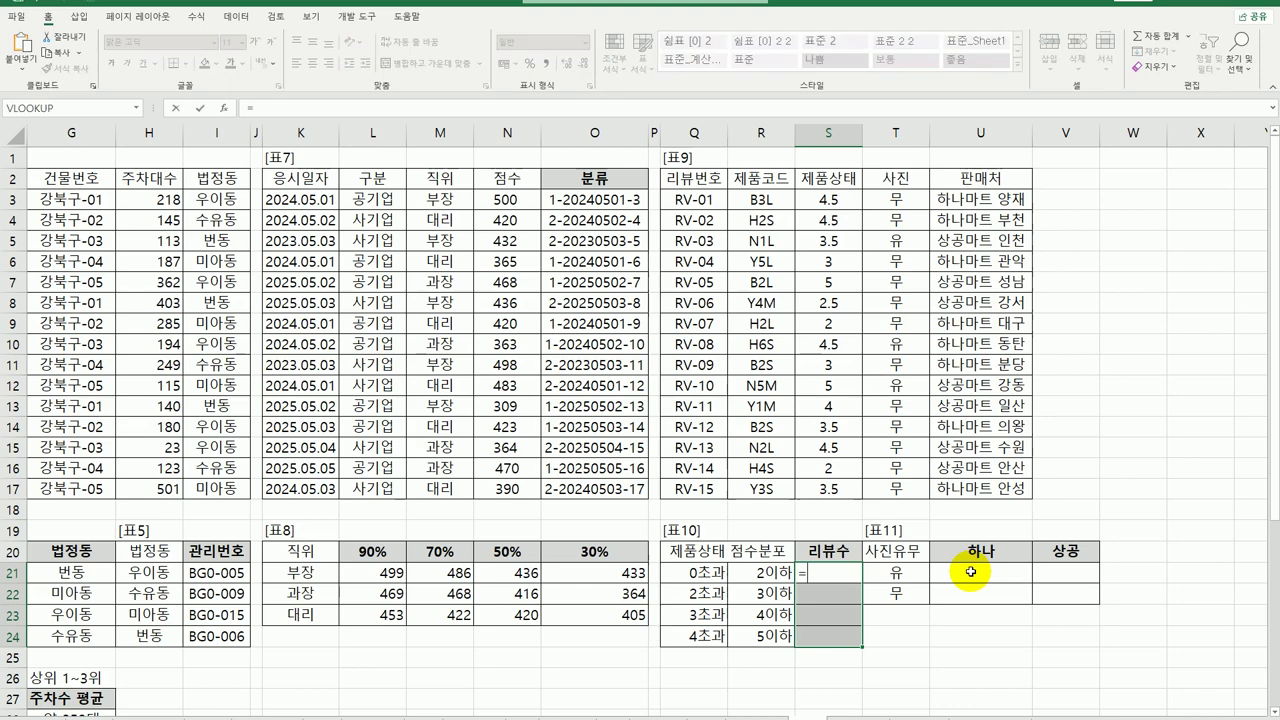
pyautogui.write('FR')
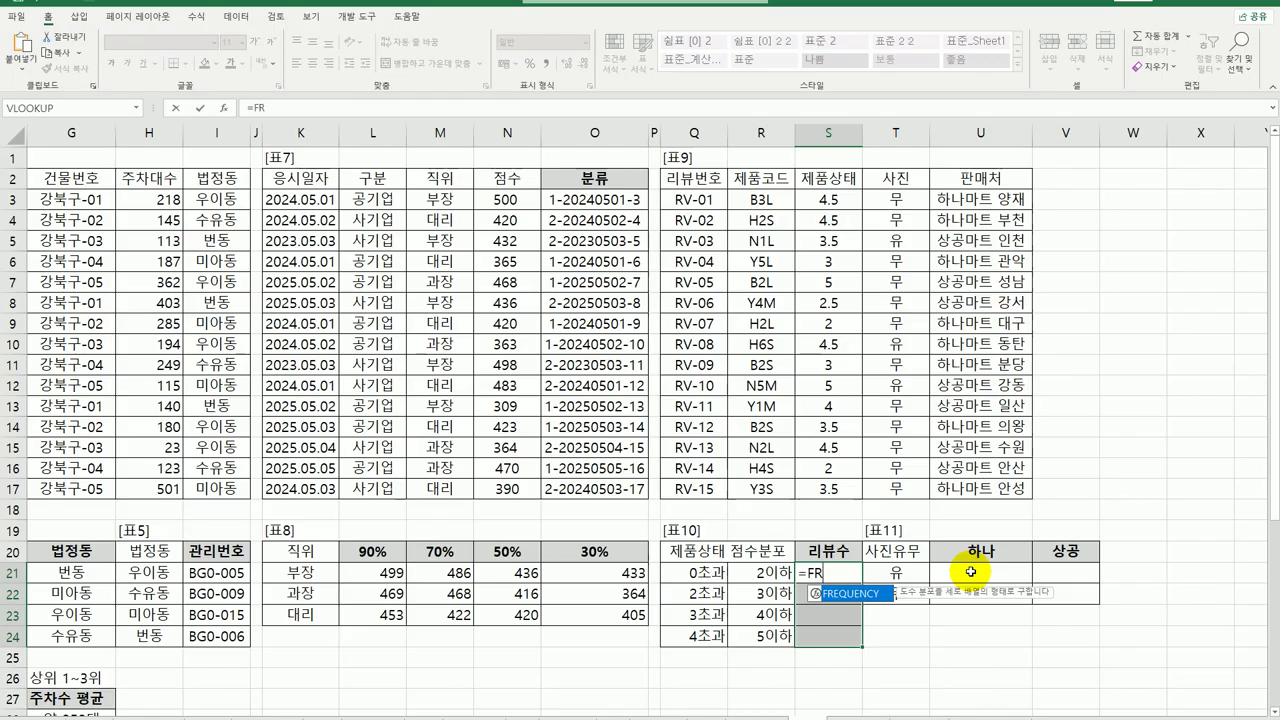
pyautogui.press('Tab')
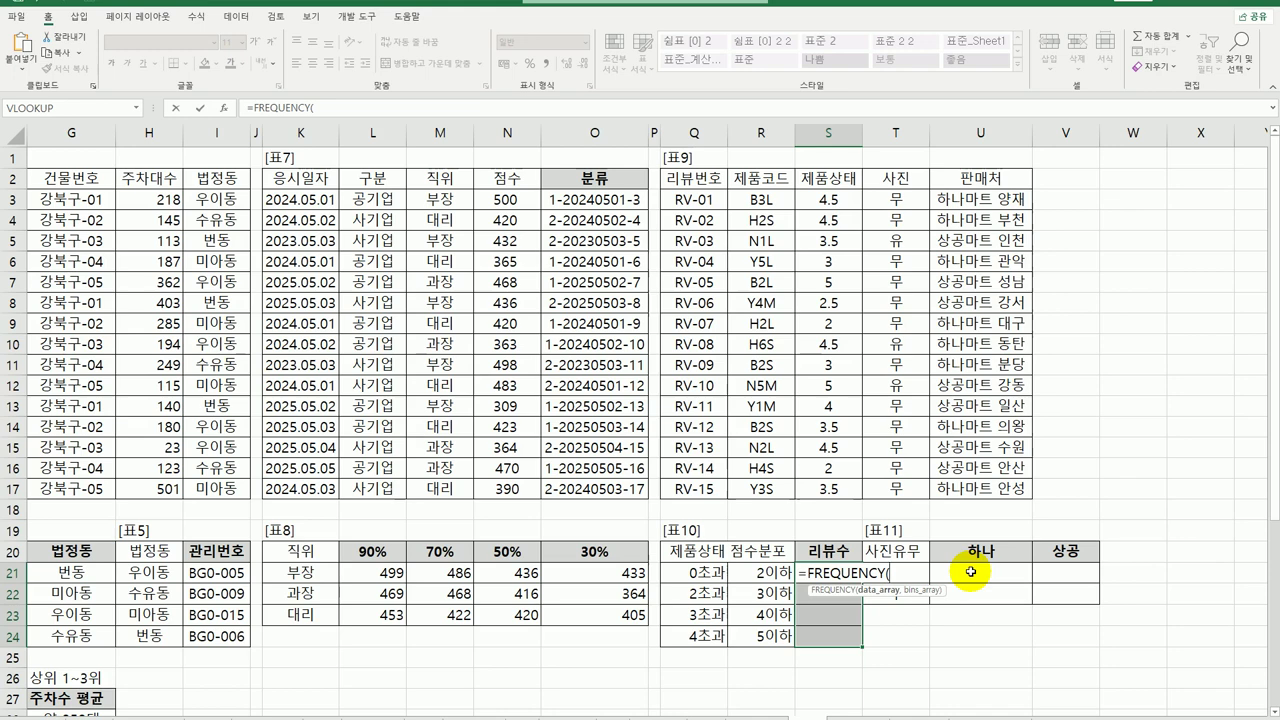
pyautogui.write('IF')
pyautogui.write('(')
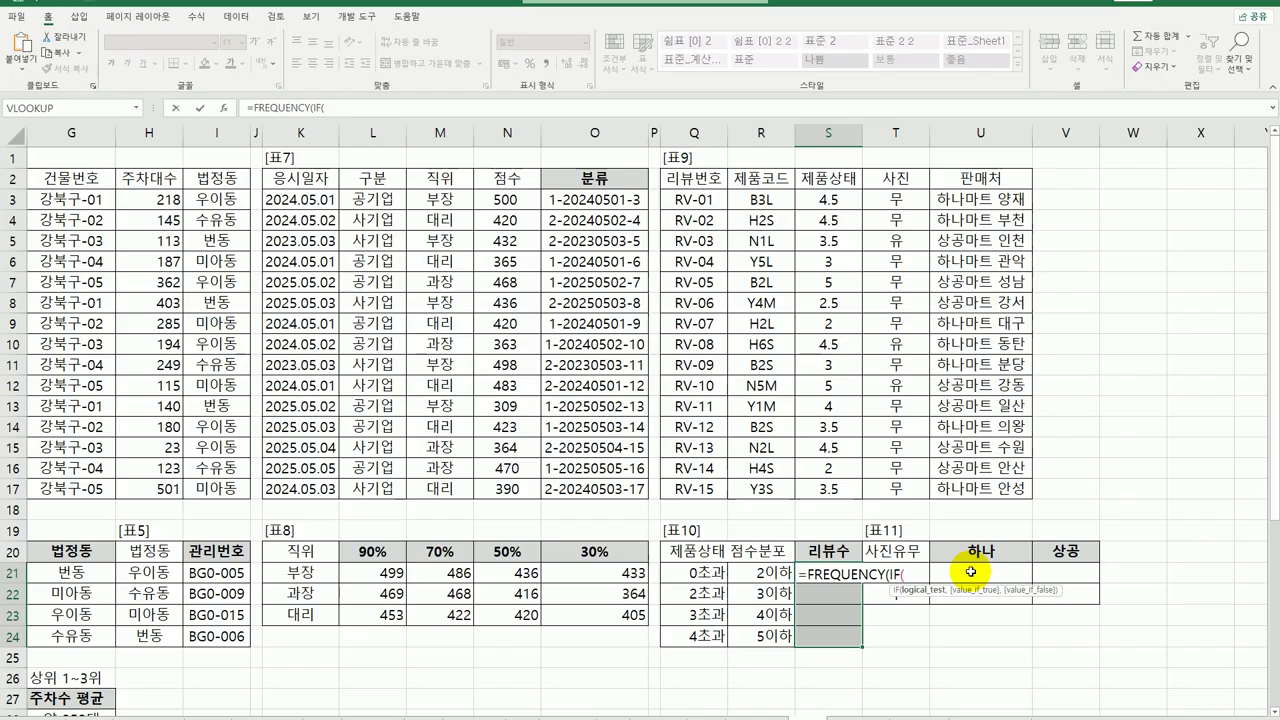
# - Enter (RIGHT($R$3:$R$17,1)="M") as the first condition of the IF's logical test
pyautogui.write('(')
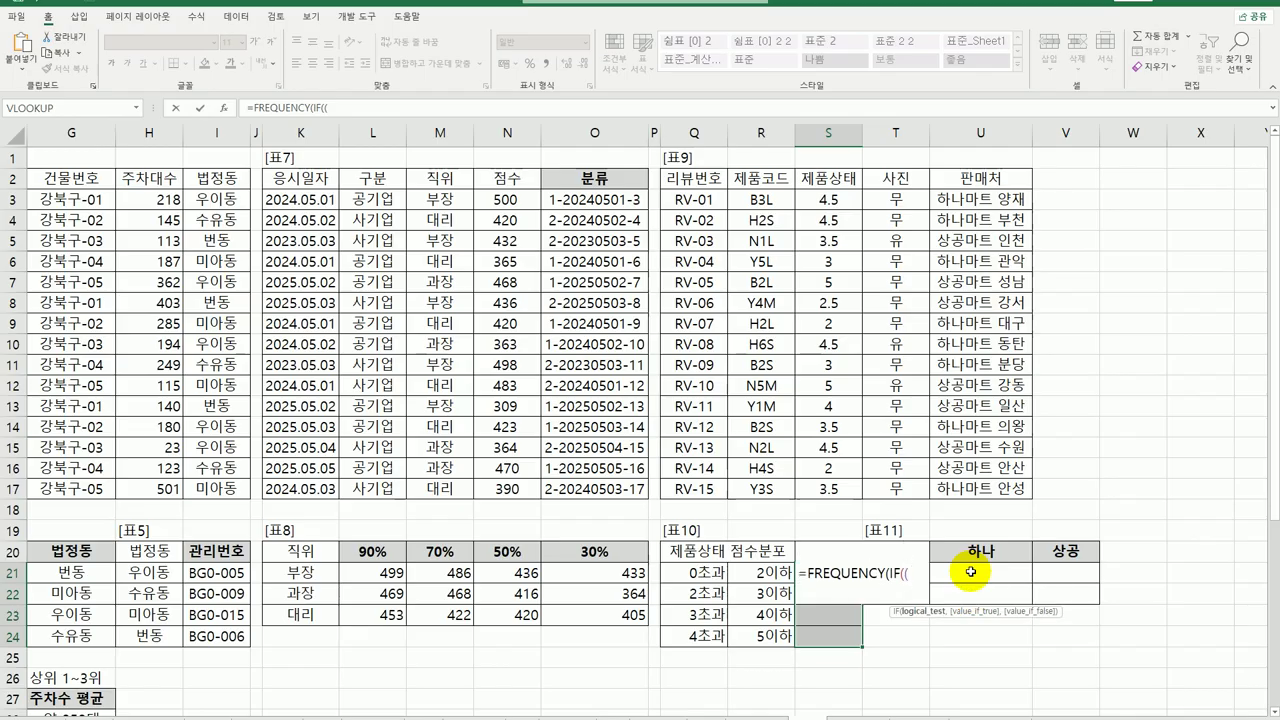
pyautogui.write('RIGHT(')
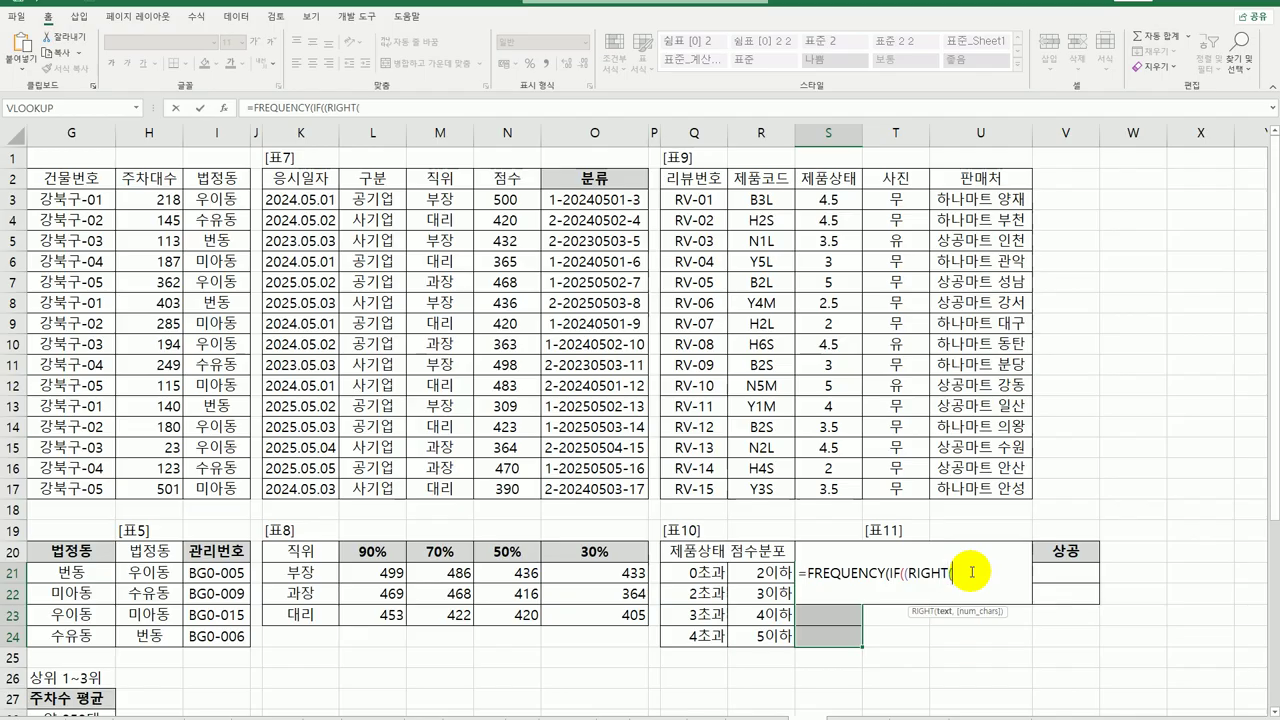
pyautogui.moveTo(757, 199); pyautogui.dragTo(758, 485)
pyautogui.press('F4')
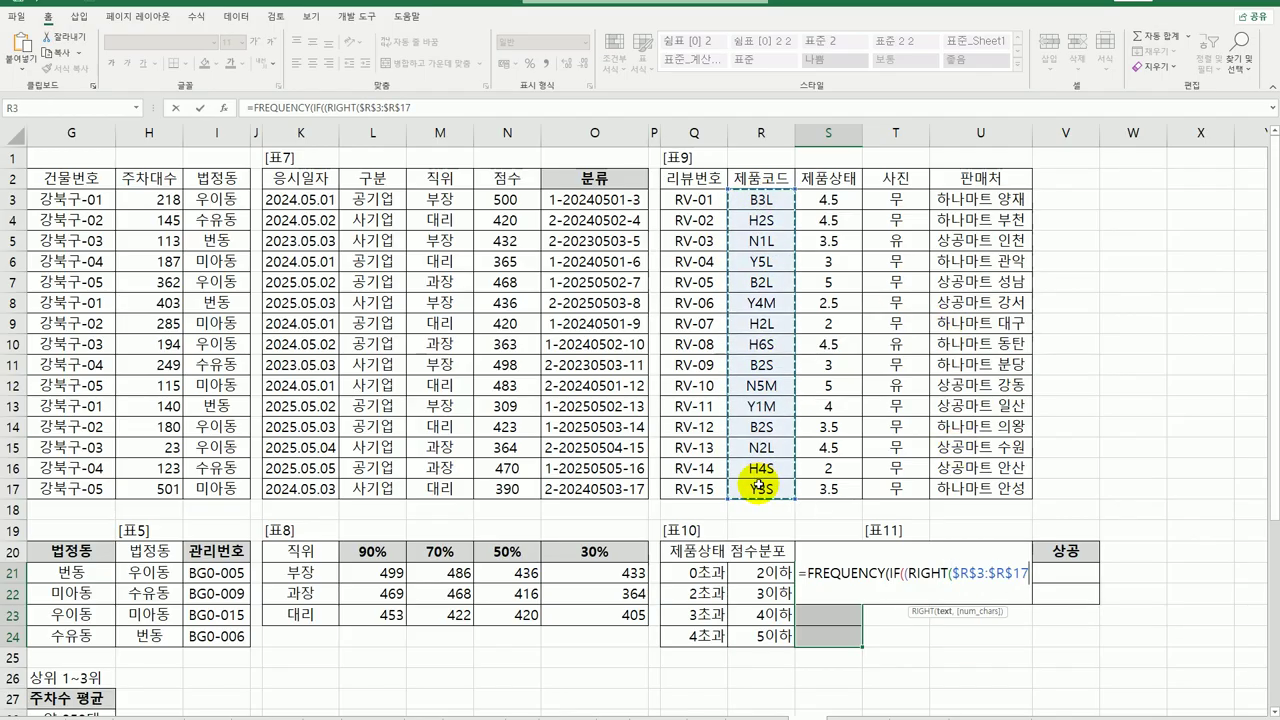
pyautogui.write(',1')
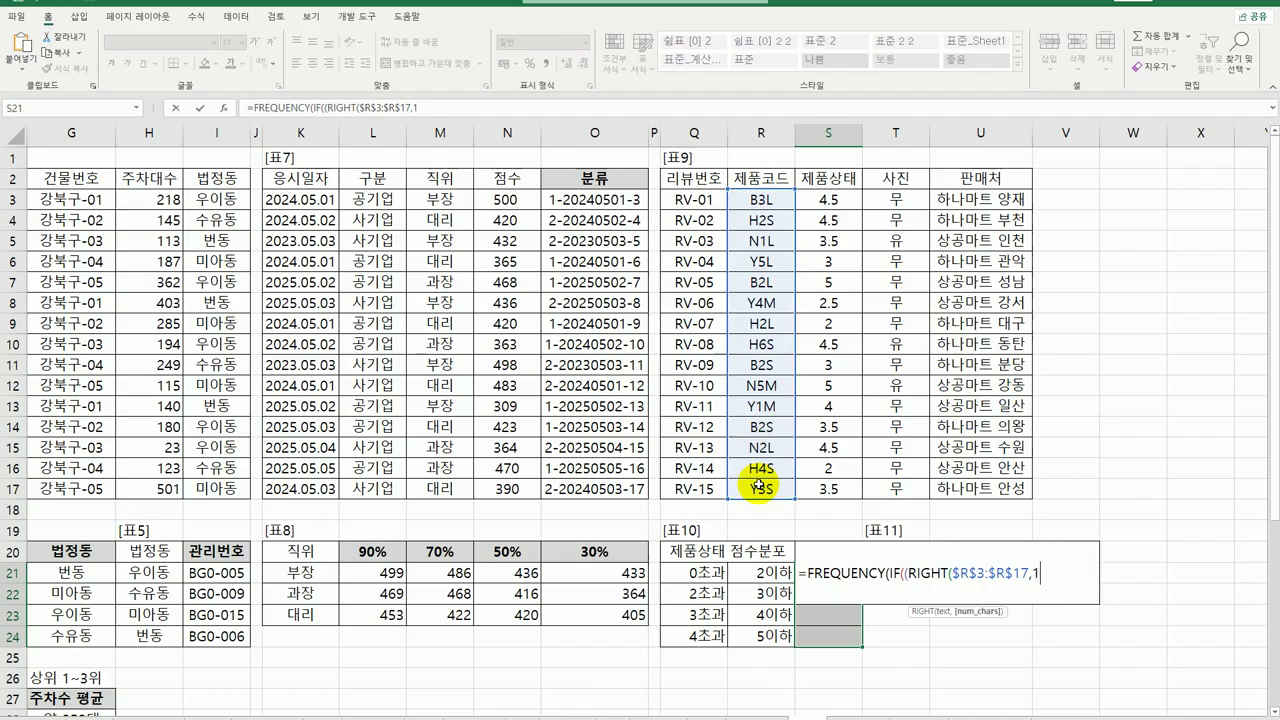
pyautogui.write(')=')
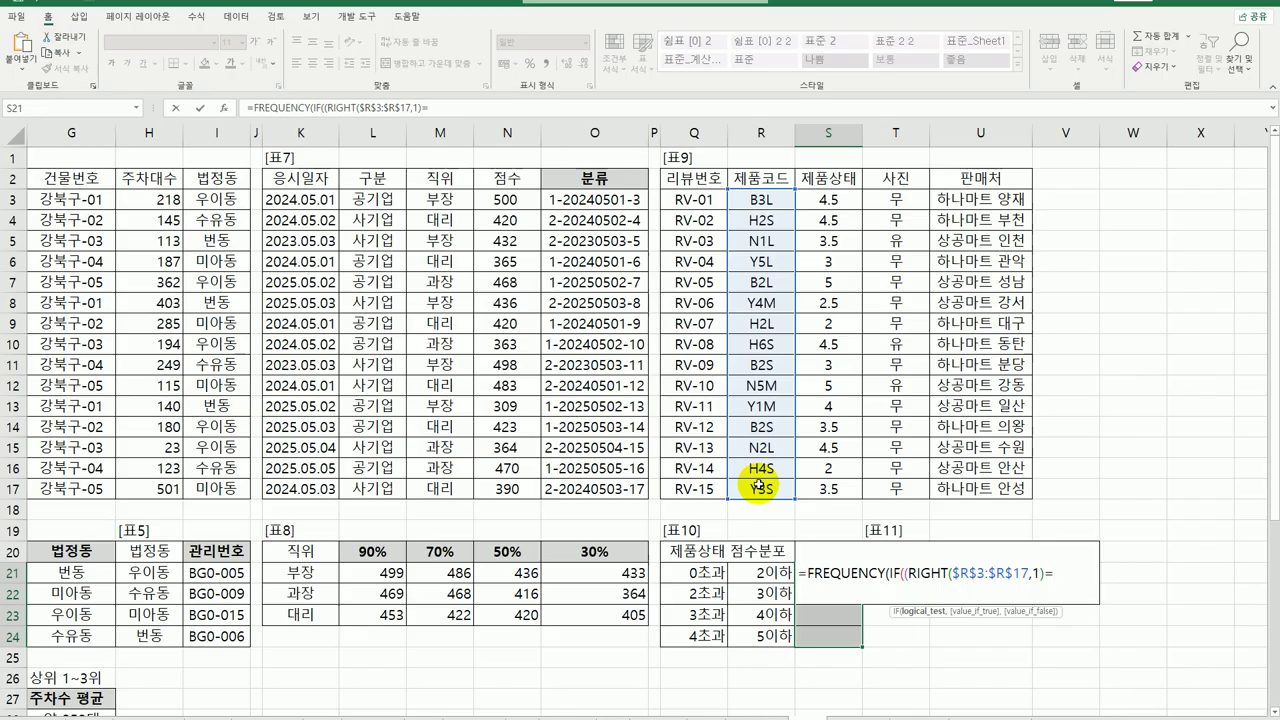
pyautogui.write('"m')
pyautogui.press('BackSpace')
pyautogui.write('M")')
# - Add the OR condition +(RIGHT($R$3:$R$17,1)="L") to the IF's logical test and finish that argument
pyautogui.write('+')
pyautogui.write('(RIGH')
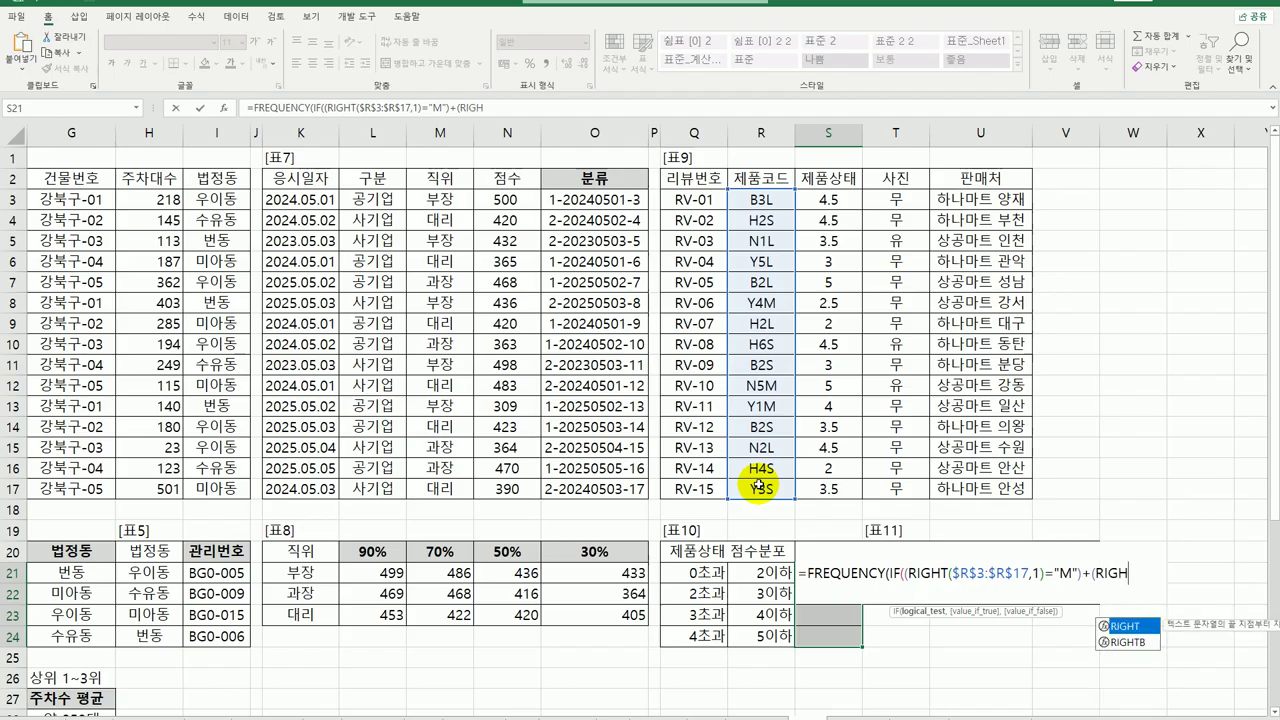
pyautogui.press('Tab')
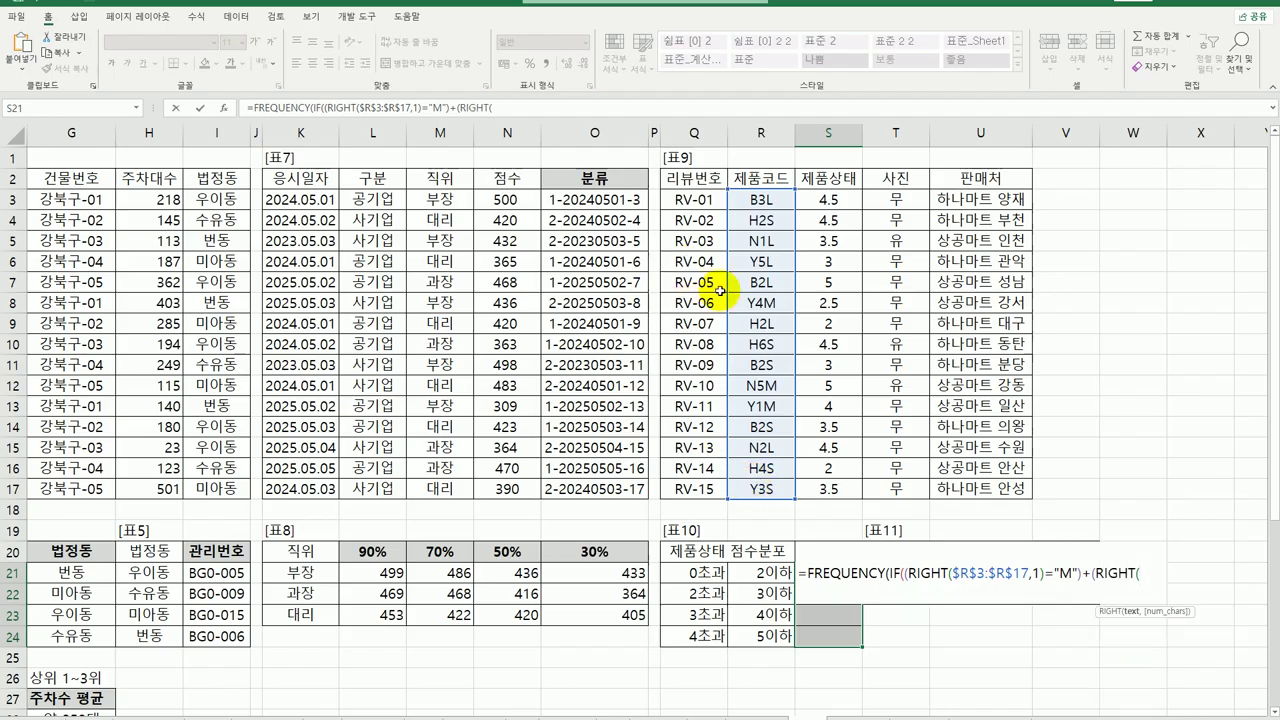
pyautogui.moveTo(762, 199); pyautogui.dragTo(783, 491)
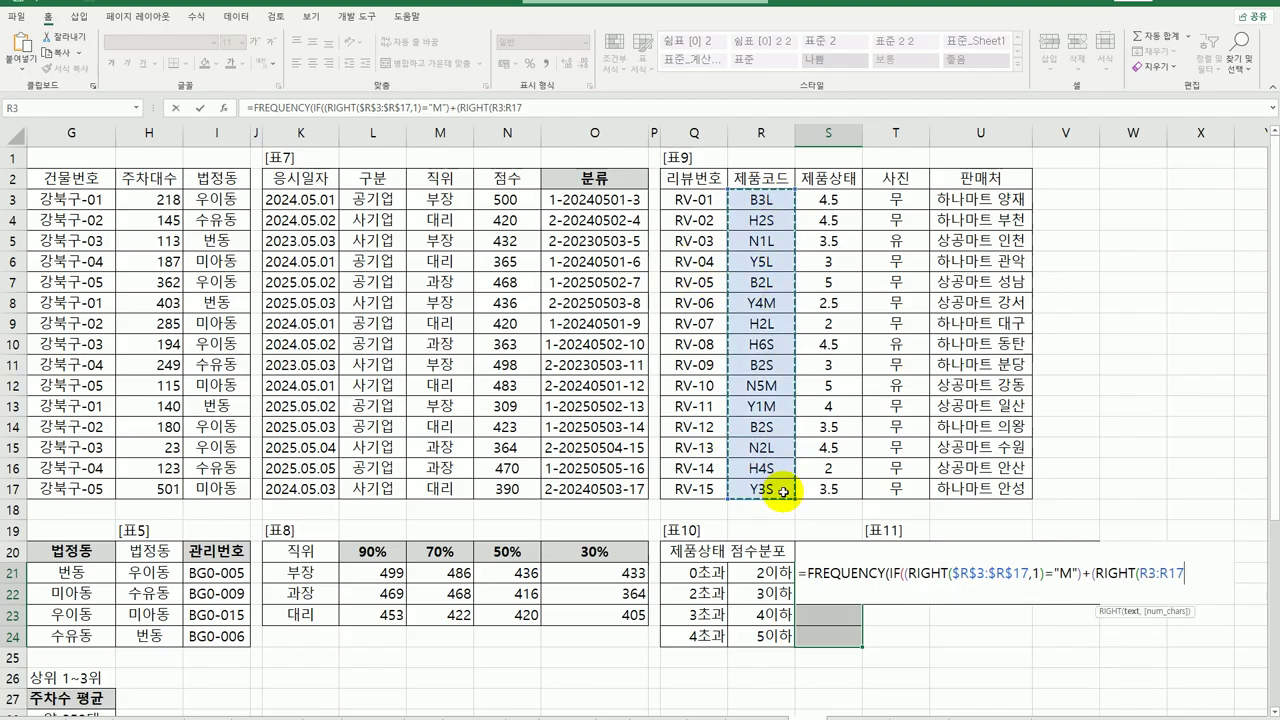
pyautogui.press('F4')
pyautogui.write(',')
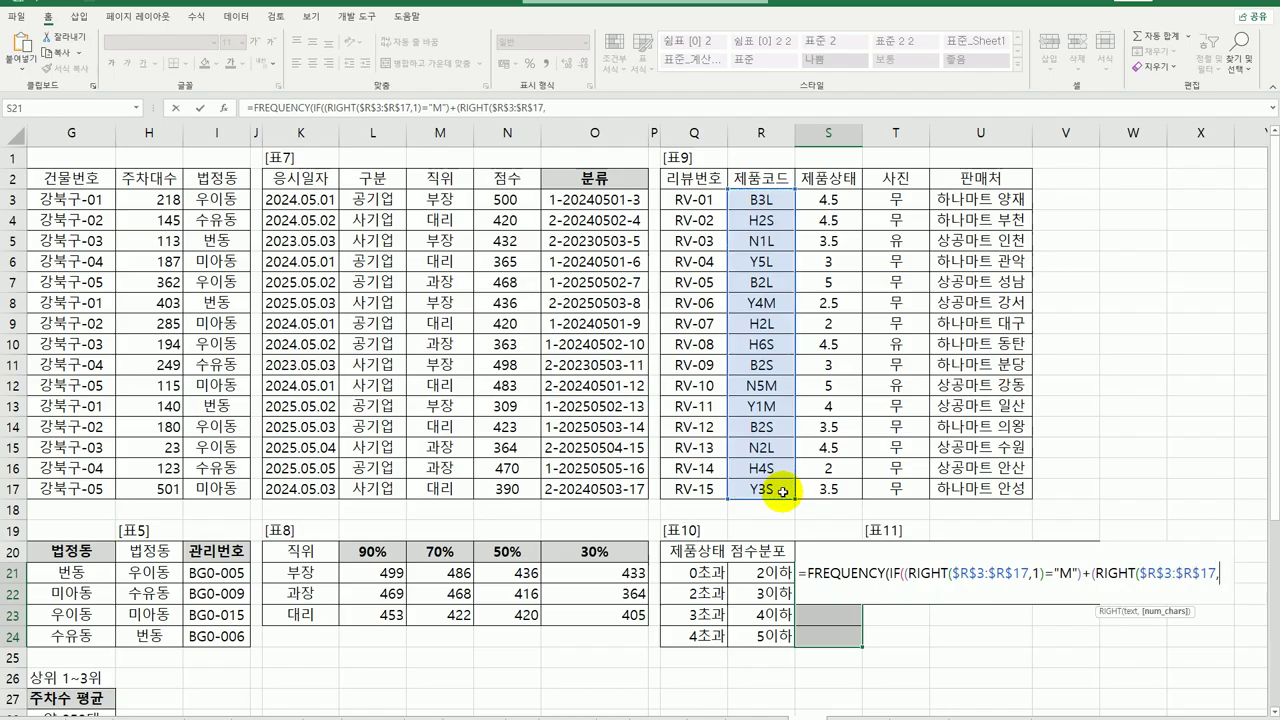
pyautogui.write('1)=')
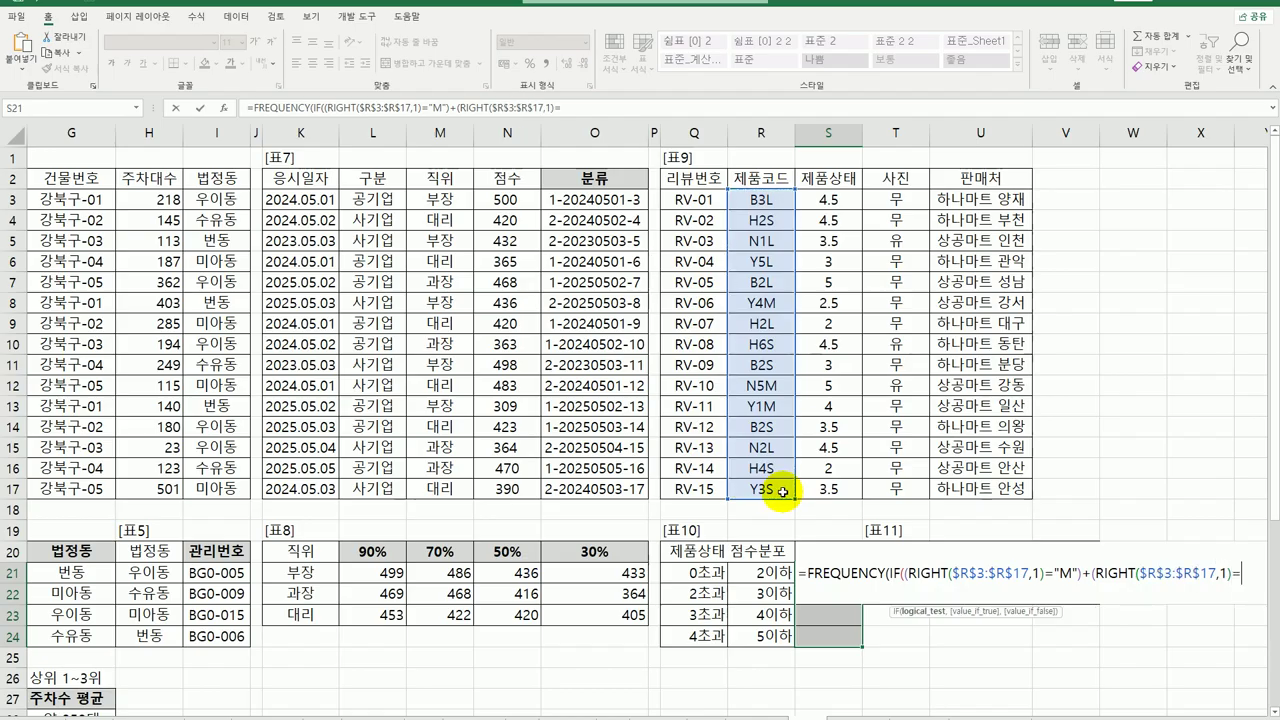
pyautogui.write('"L"),')
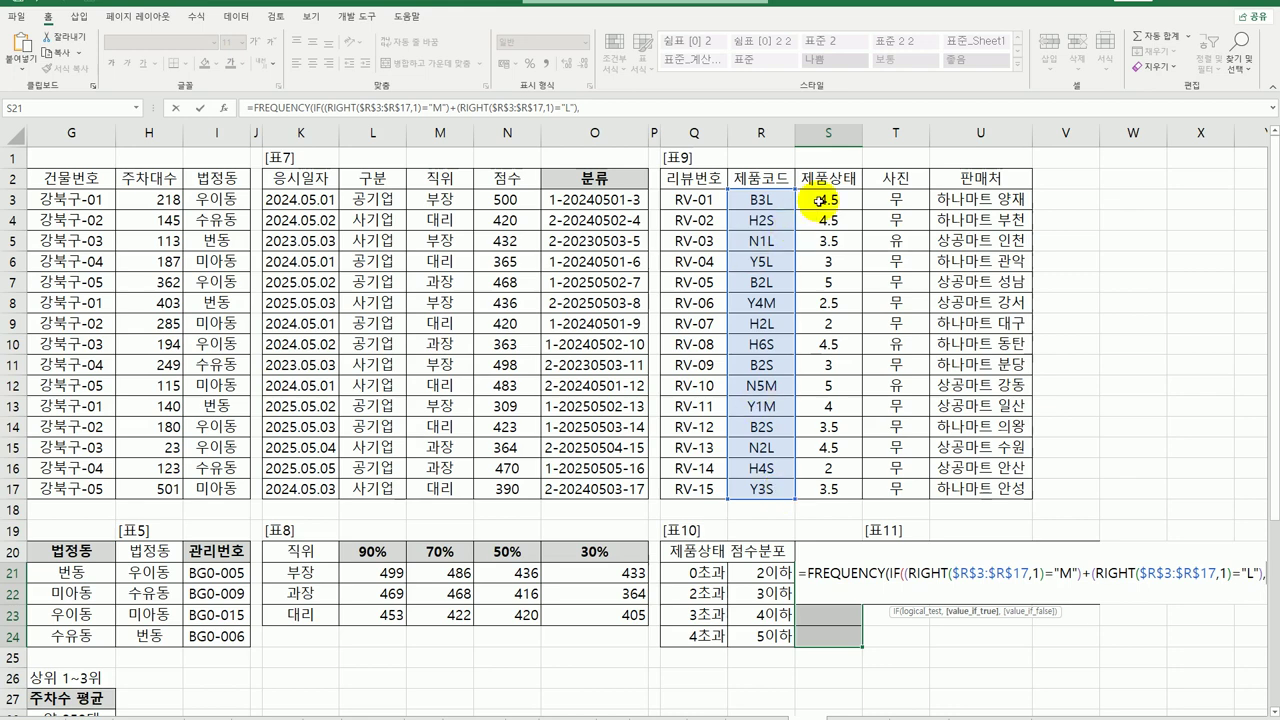
# - Set the IF's true value to the 제품상태 range $S$3:$S$17 and close the IF
pyautogui.moveTo(820, 200); pyautogui.dragTo(816, 489)
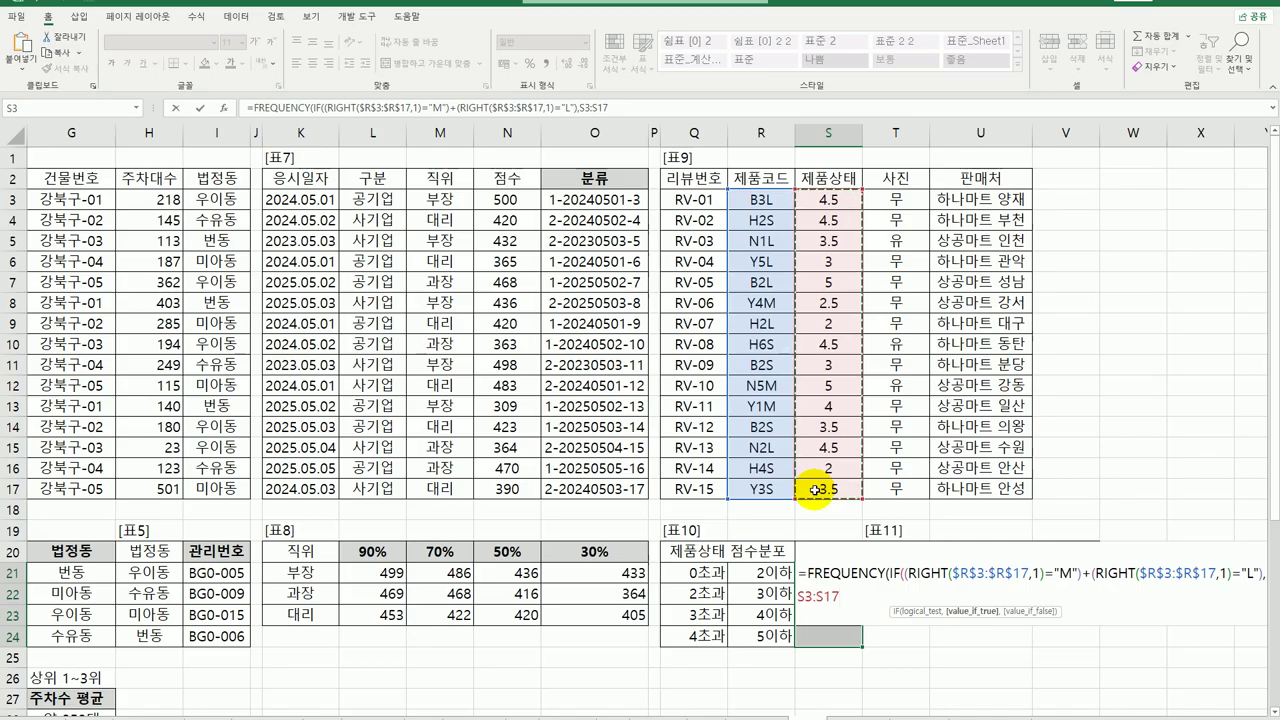
pyautogui.press('F4')
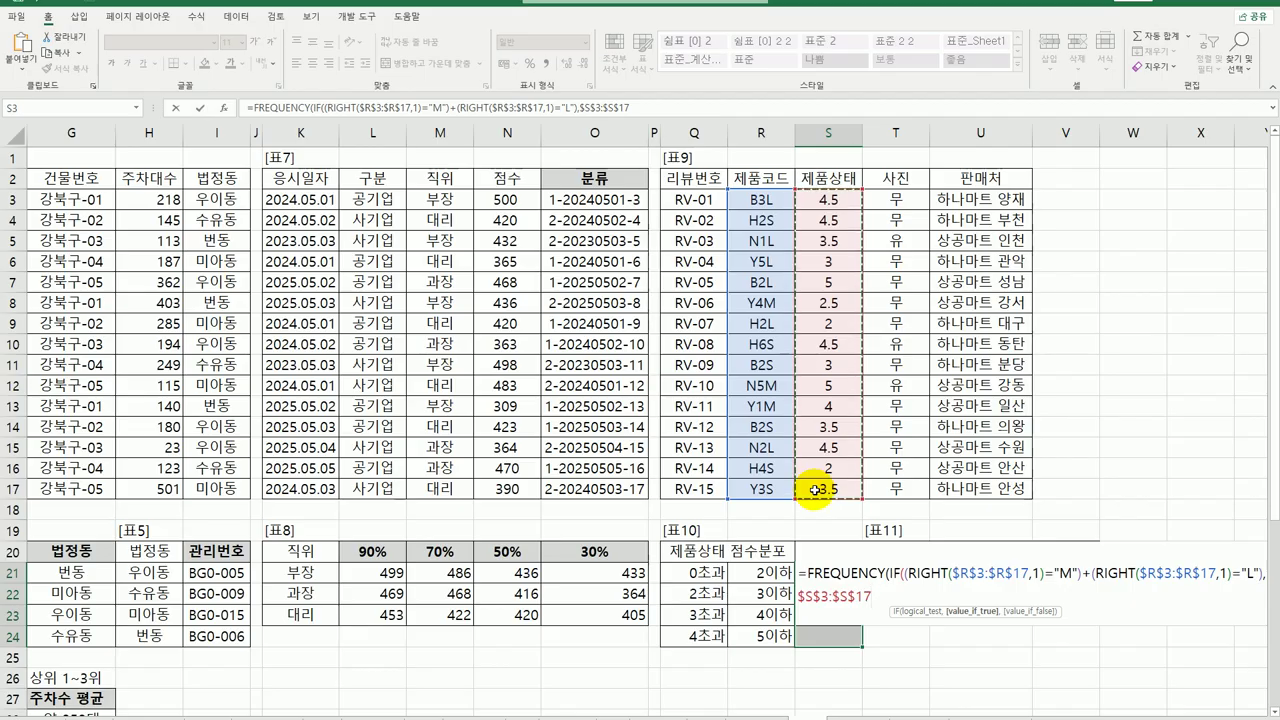
pyautogui.write(')="M"')
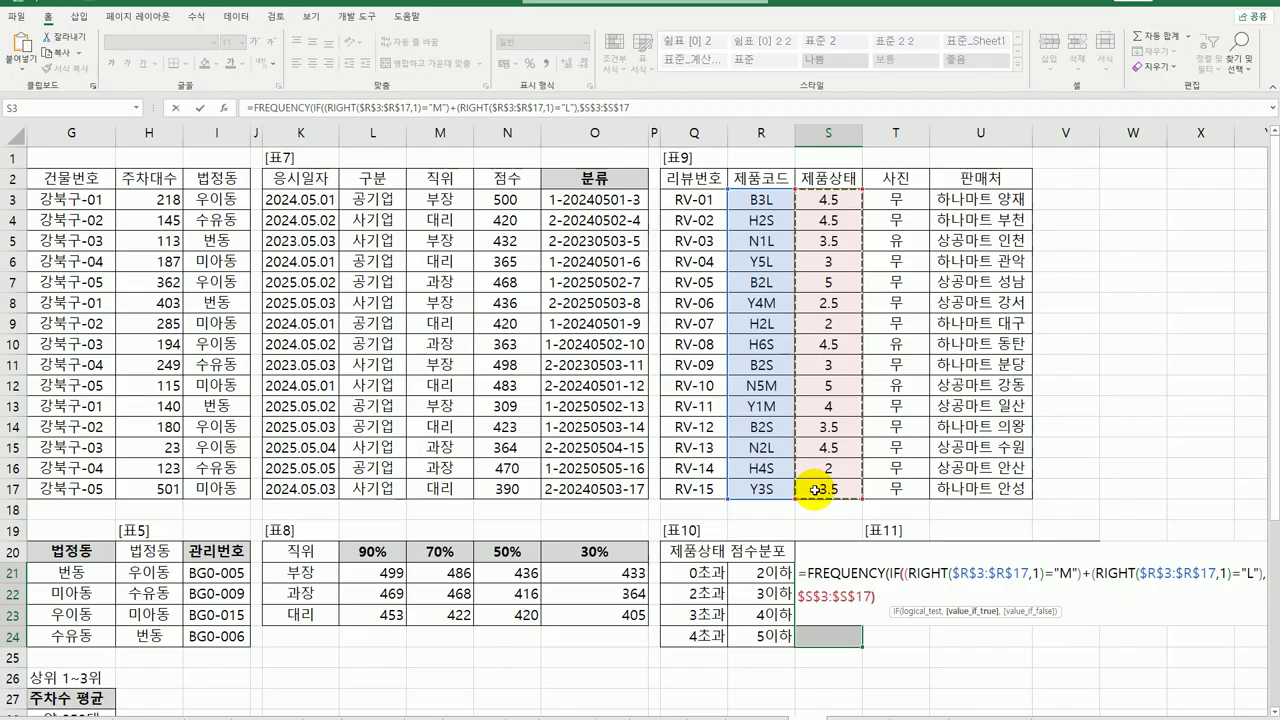
pyautogui.write(')')
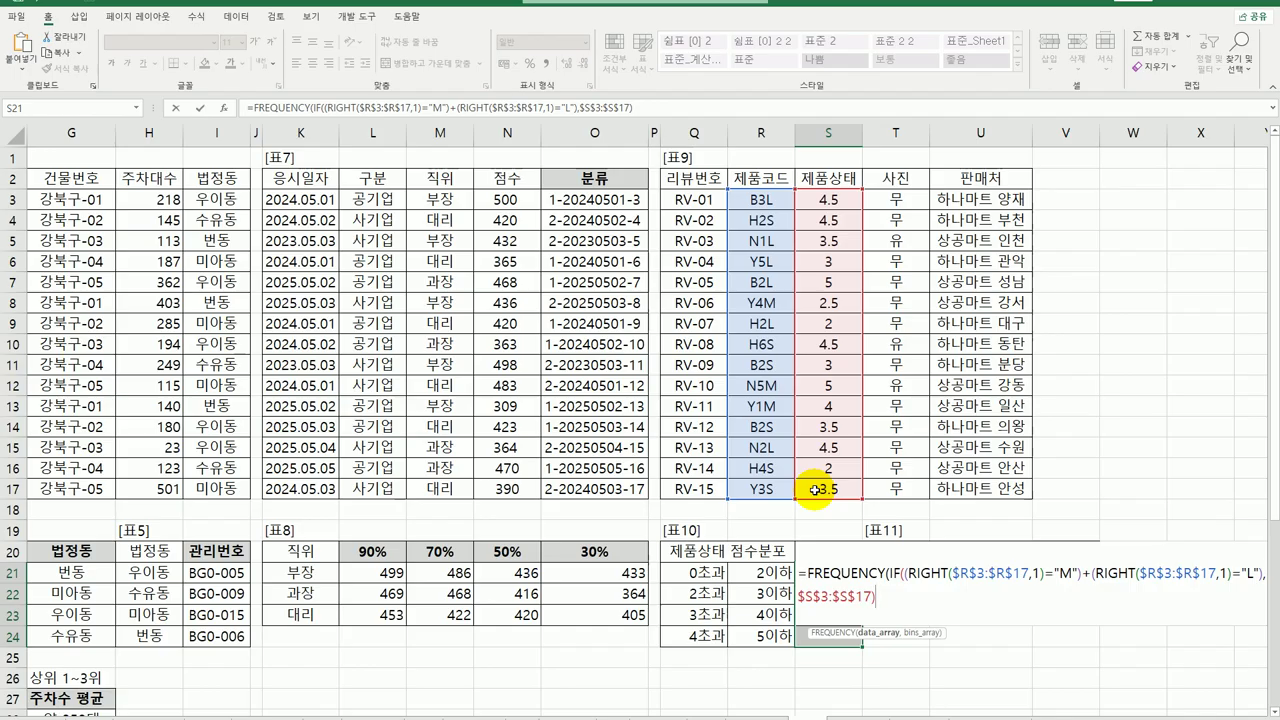
# - Set FREQUENCY's bins array to $R$21:$R$24 and complete S21:S24 as an array formula
pyautogui.write(',')
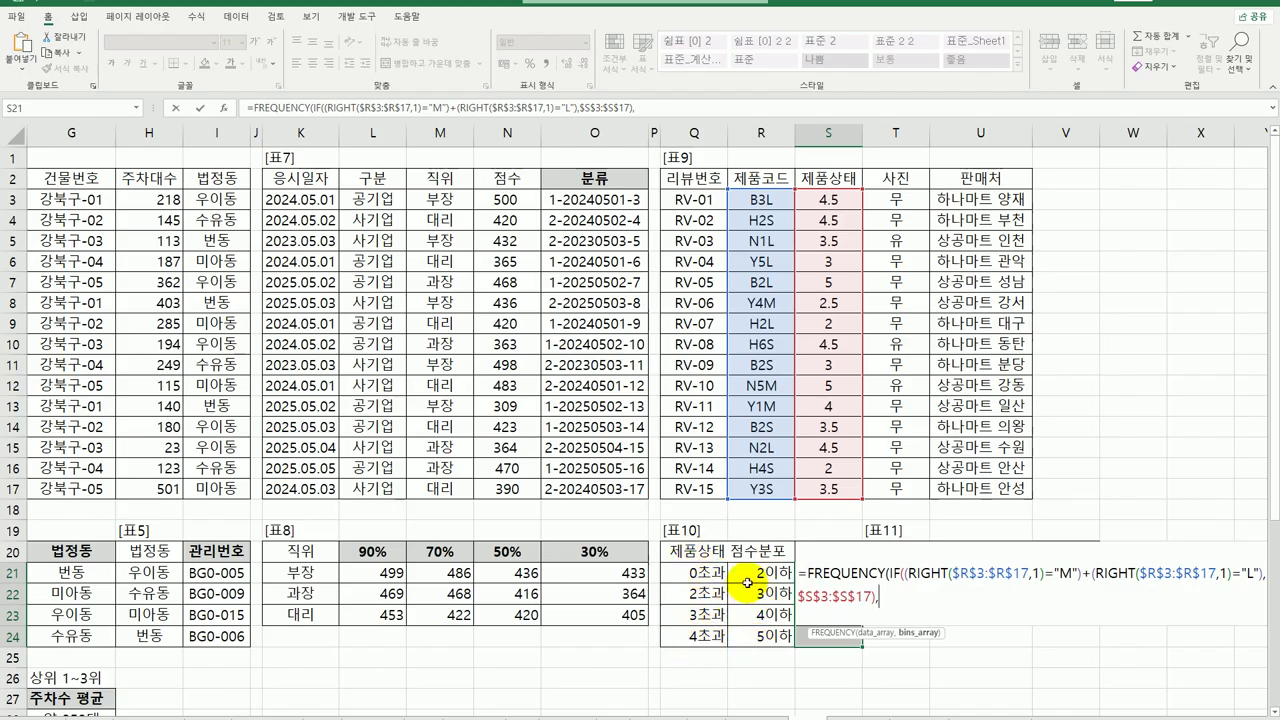
pyautogui.moveTo(760, 573); pyautogui.dragTo(755, 633)
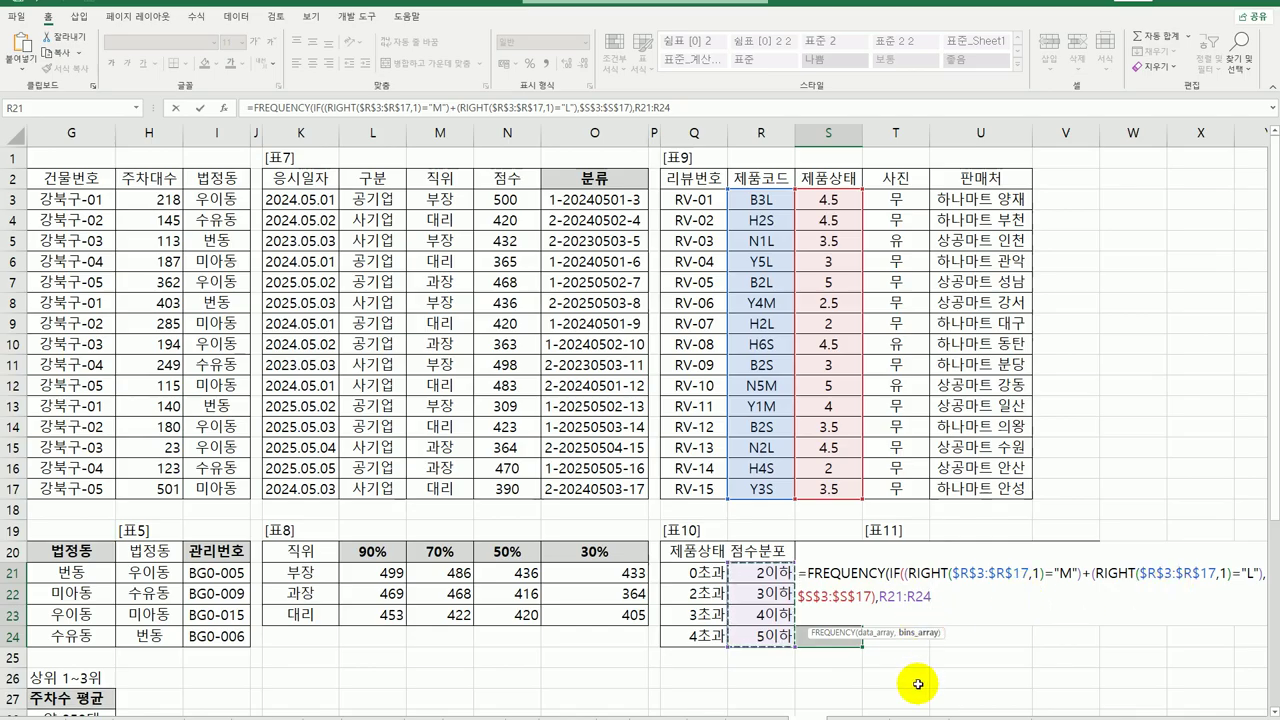
pyautogui.press('F4')
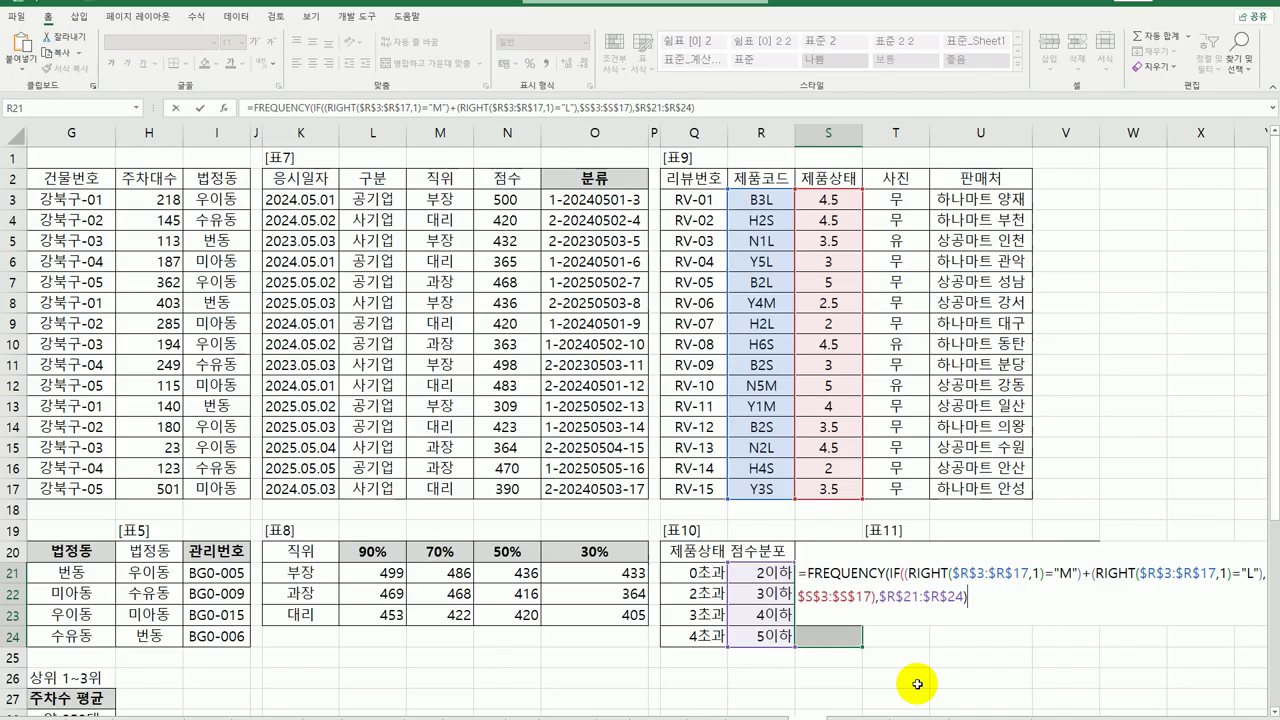
pyautogui.hotkey('ctrl', 'shift', 'Return')
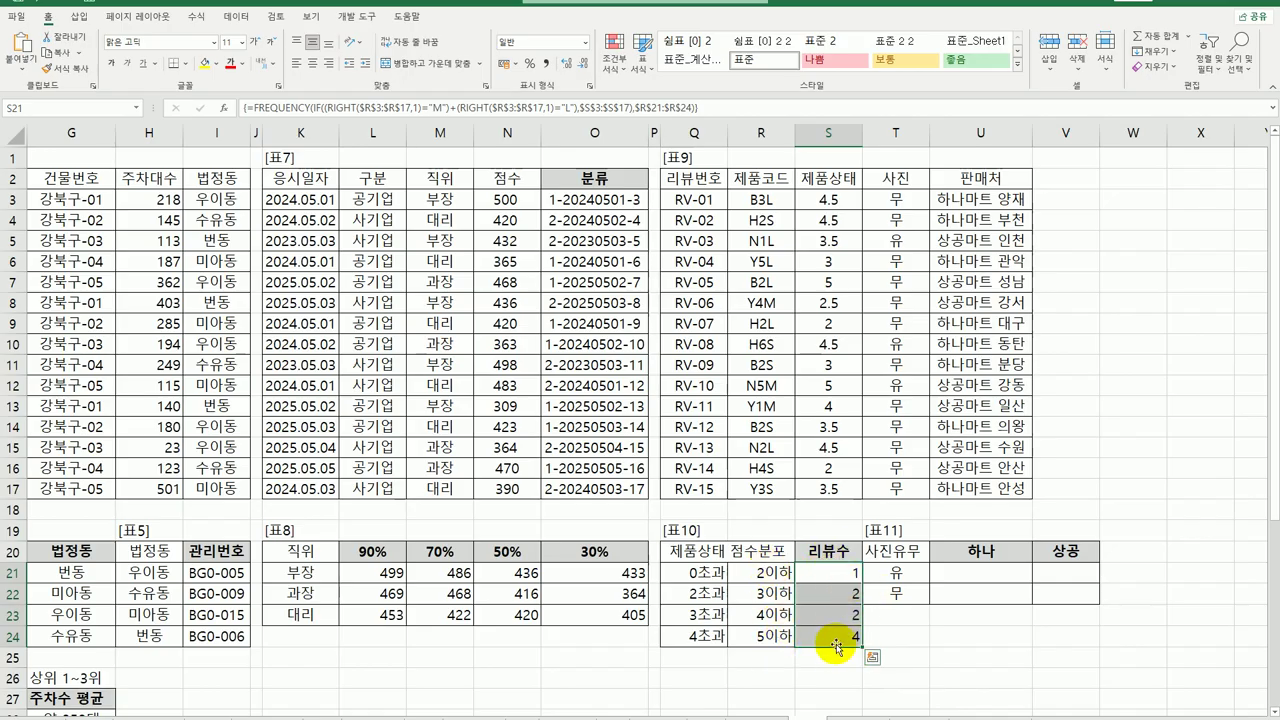
# - Start a CONCAT formula in U21 of 표11 with SUM nested as its first text argument
pyautogui.click(1005, 573)
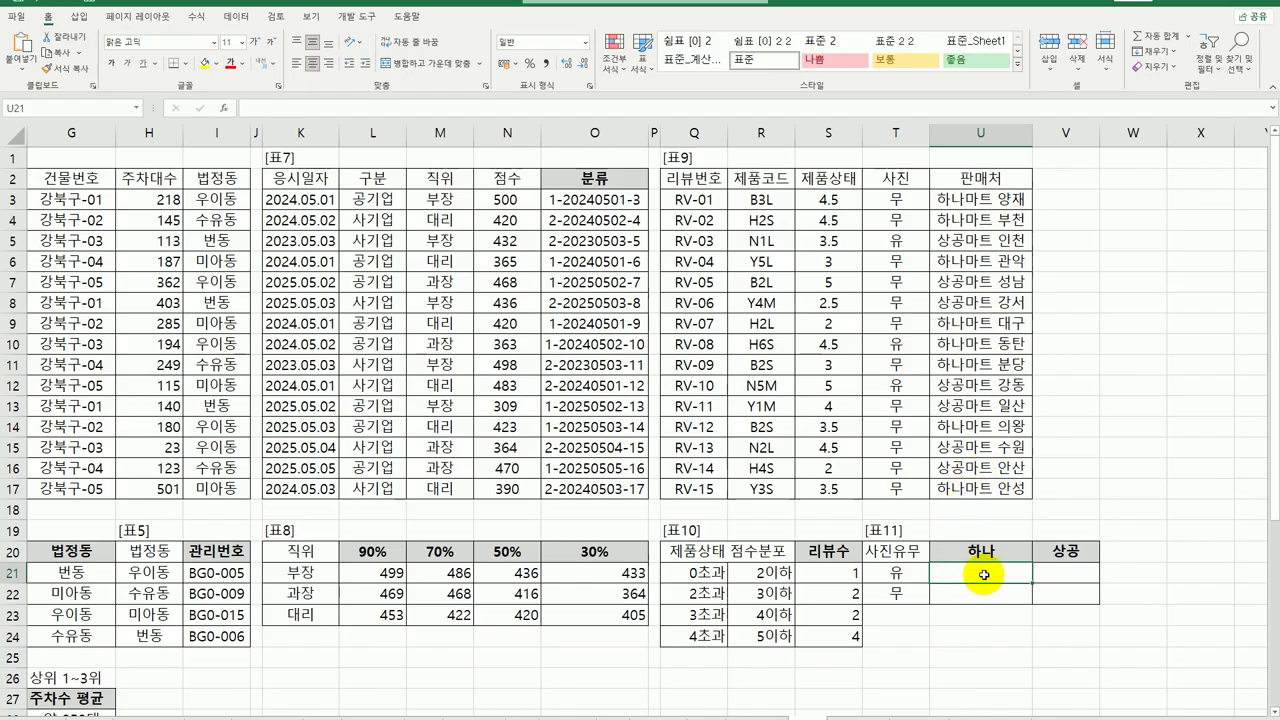
pyautogui.moveTo(1026, 580); pyautogui.dragTo(1045, 585)
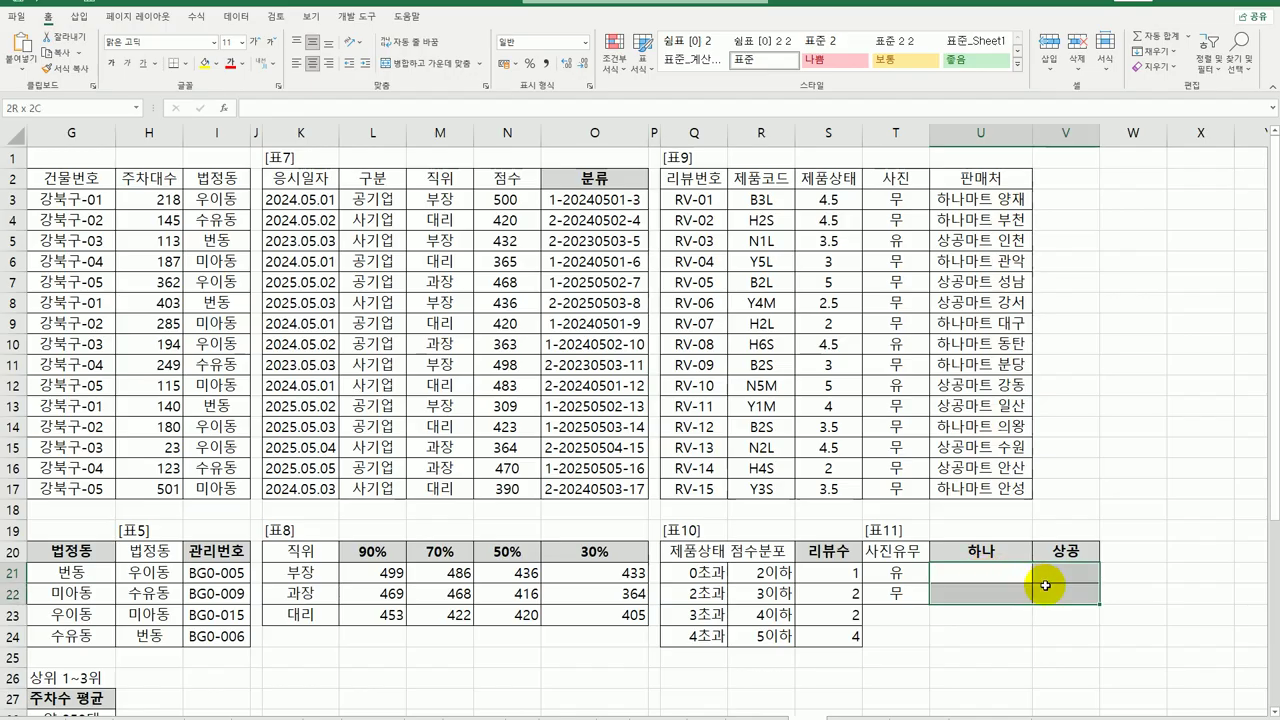
pyautogui.click(975, 570)
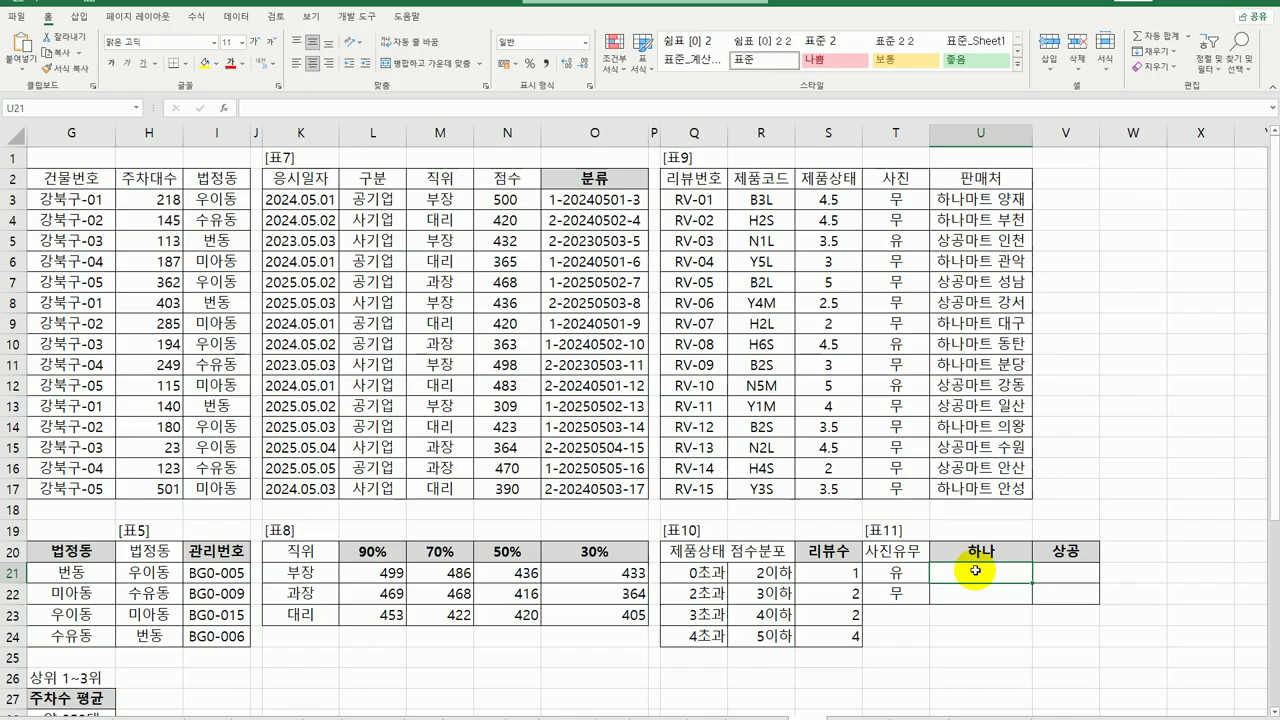
pyautogui.write('=CON')
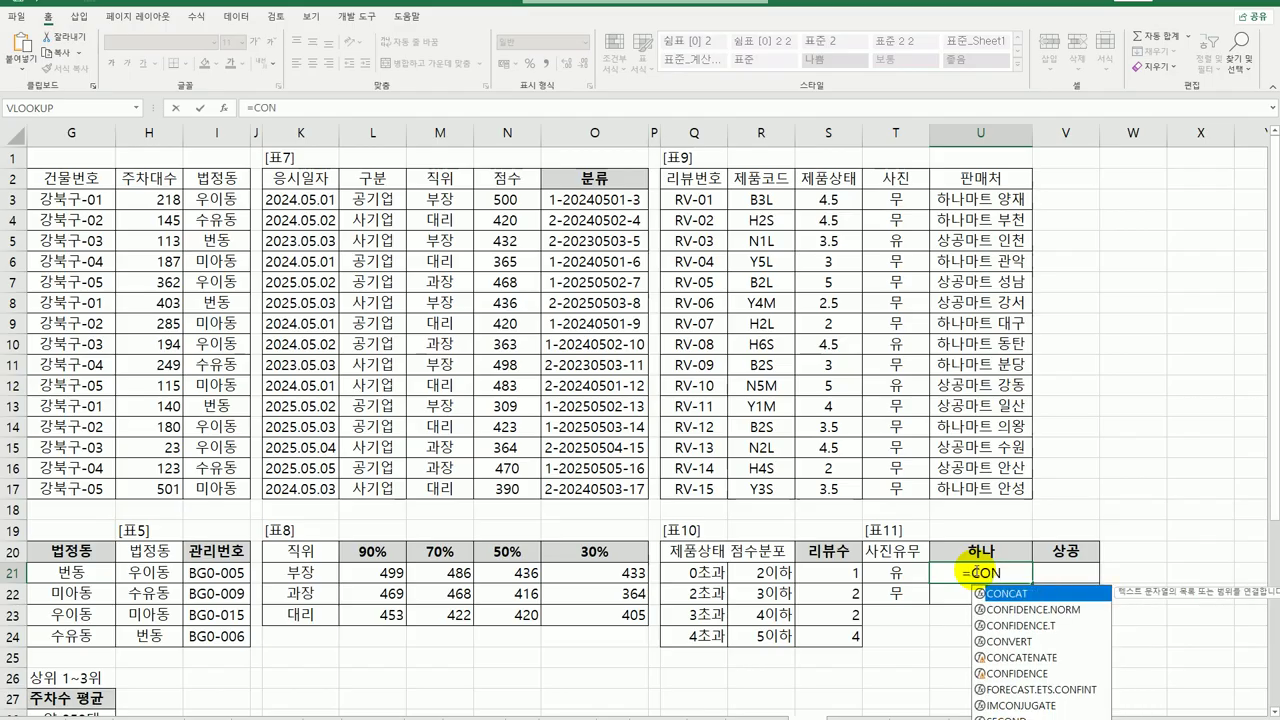
pyautogui.press('Tab')
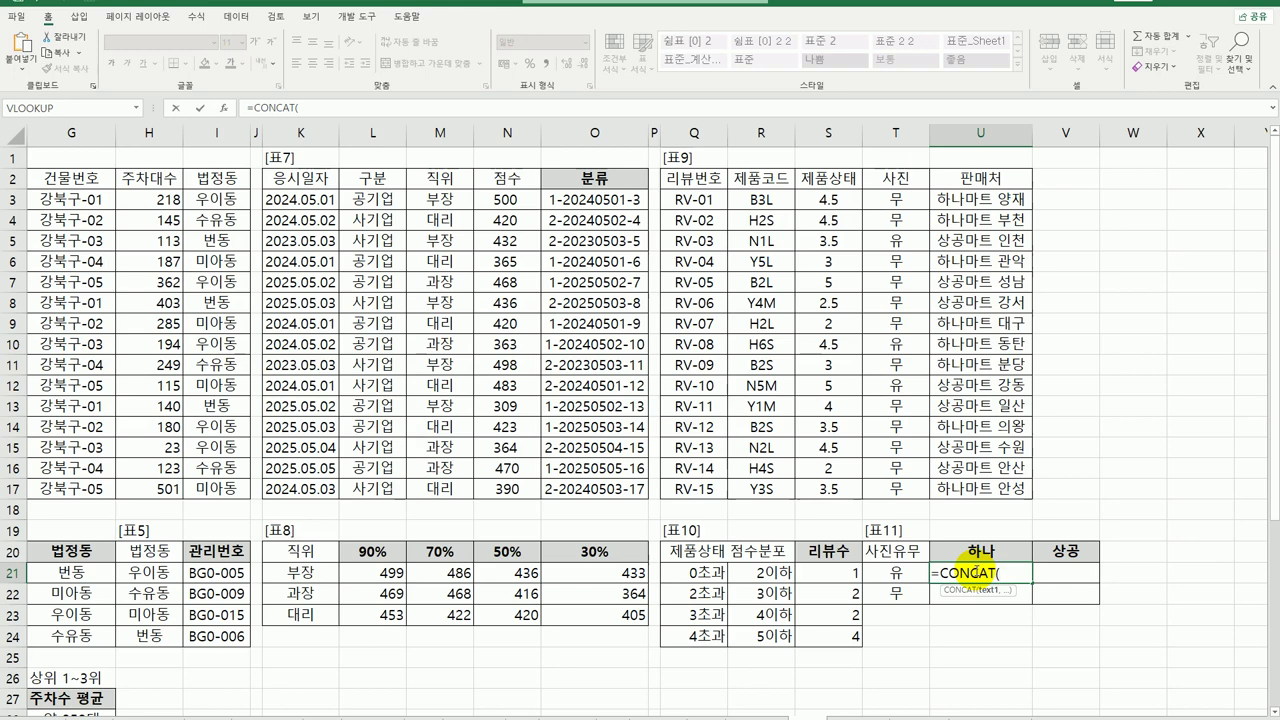
pyautogui.write('SUM(')
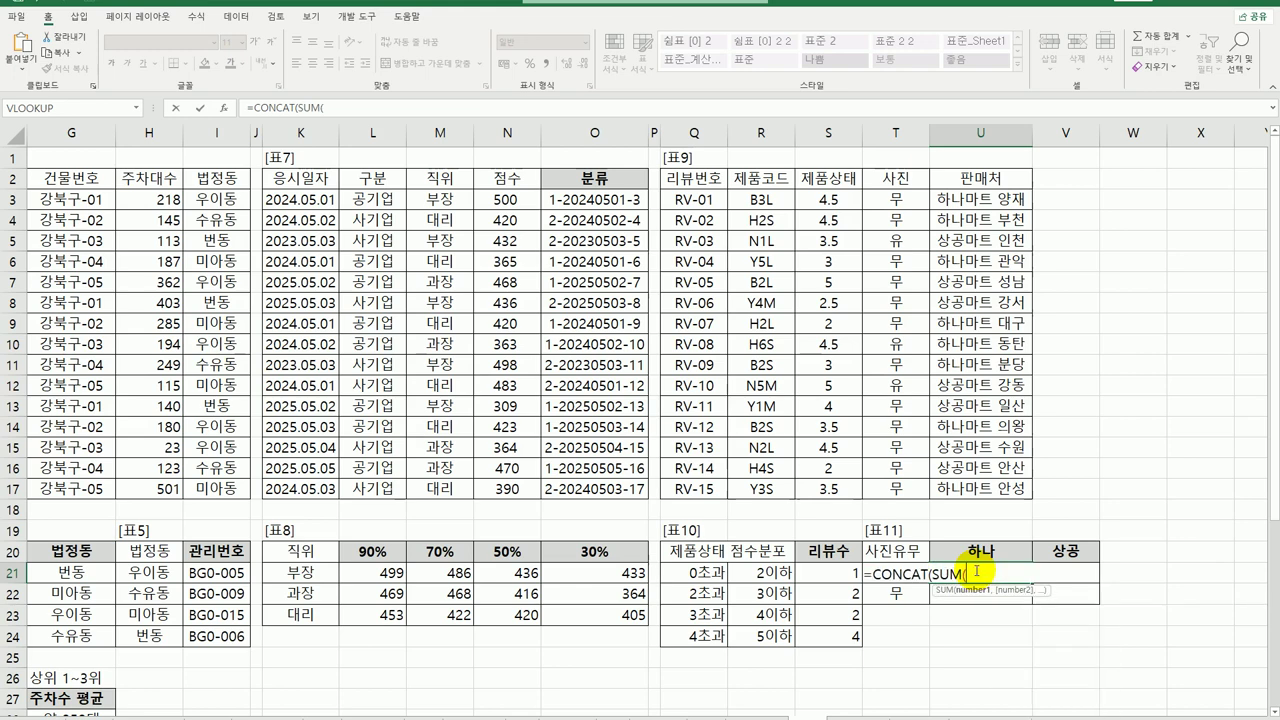
# - Nest an IF inside SUM and enter its first condition as ($T$3:$T$17=$T21), followed by a multiplication sign
pyautogui.write('IF(')
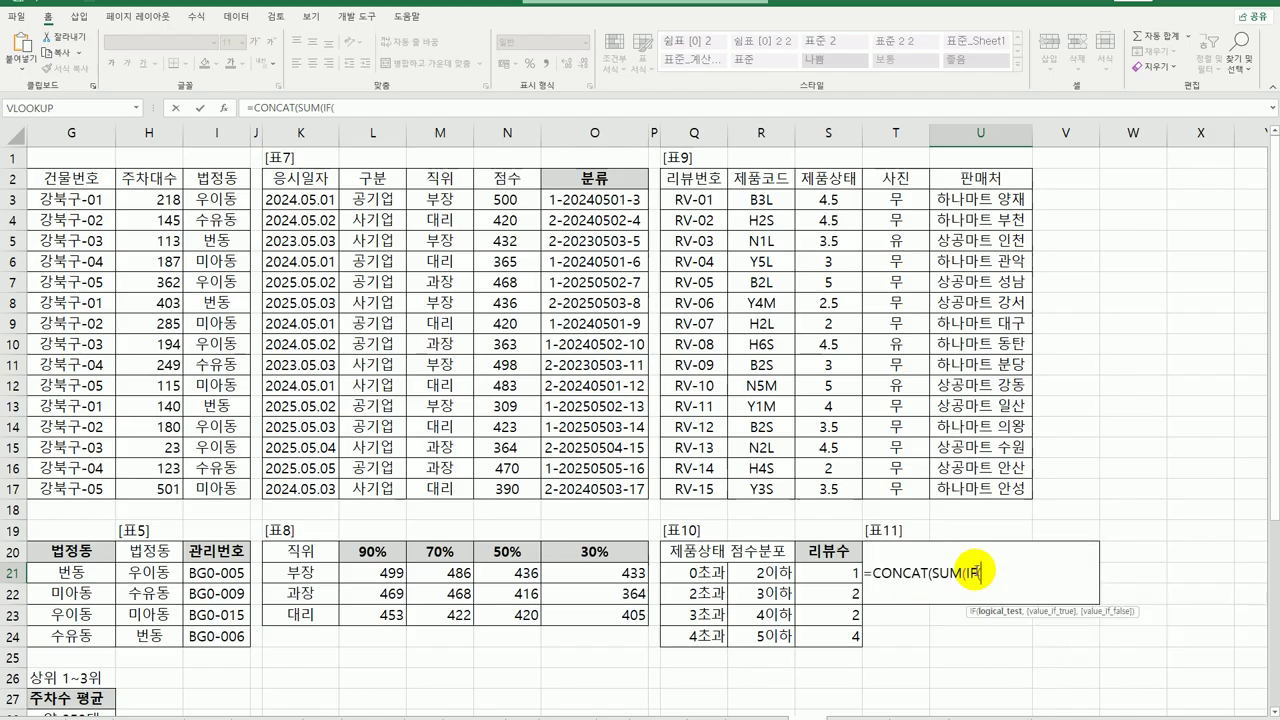
pyautogui.write('(')
pyautogui.moveTo(900, 199); pyautogui.dragTo(890, 486)
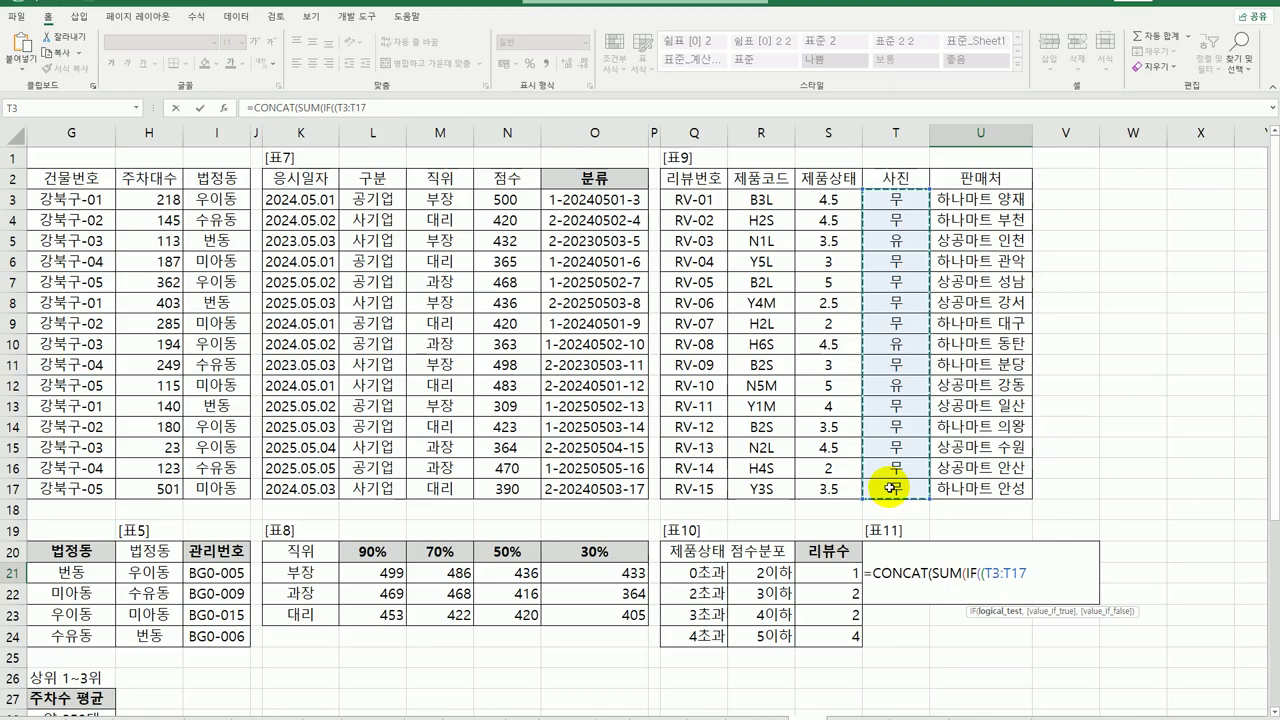
pyautogui.press('F4')
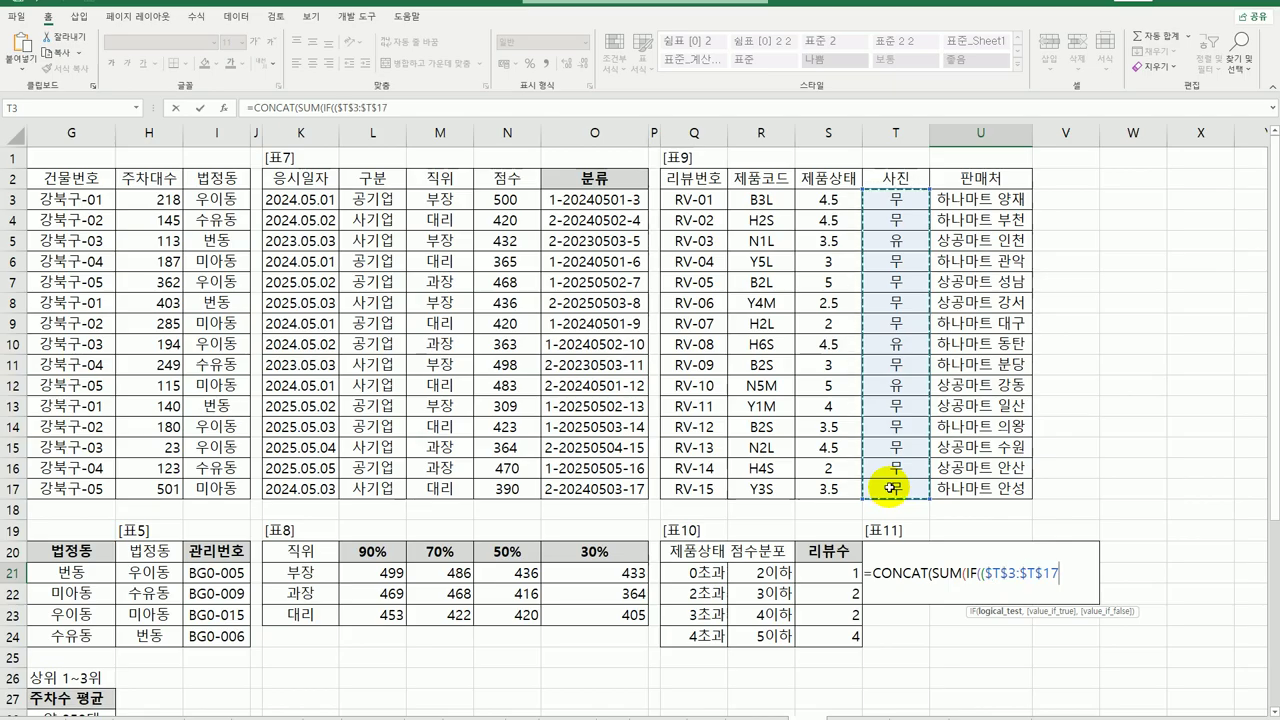
pyautogui.write('=T21')
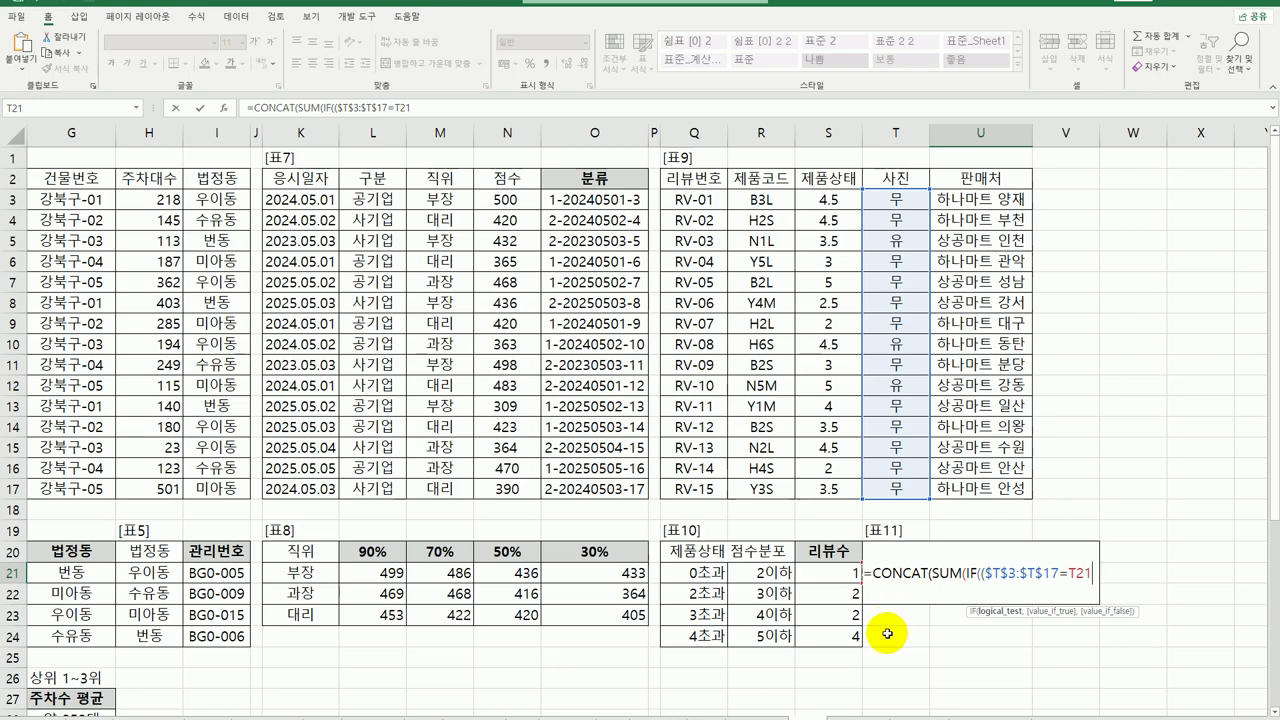
pyautogui.press('F4')
pyautogui.press('F4')
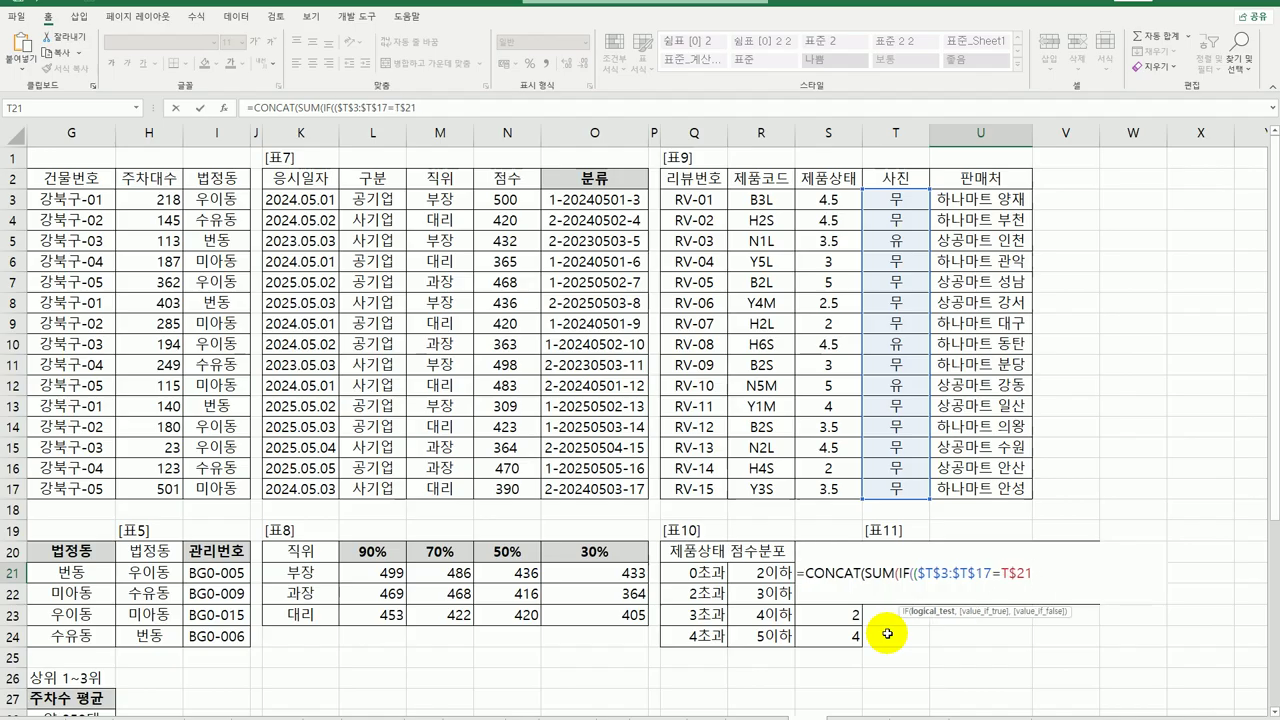
pyautogui.press('F4')
pyautogui.write(')*')
# - Add the second condition LEFT($U$3:$U$17,2)=U$20 to the IF's logical test, fixing only the header's row
pyautogui.write('(LEFT(')
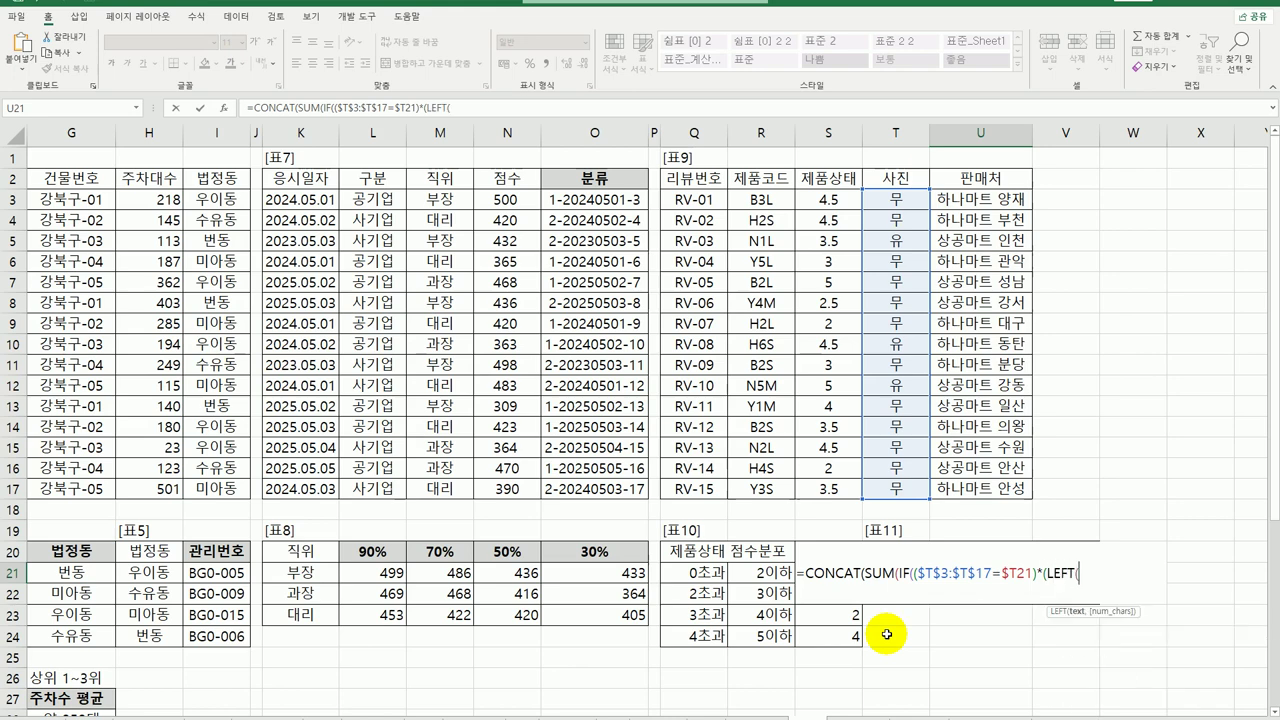
pyautogui.moveTo(945, 199); pyautogui.dragTo(937, 489)
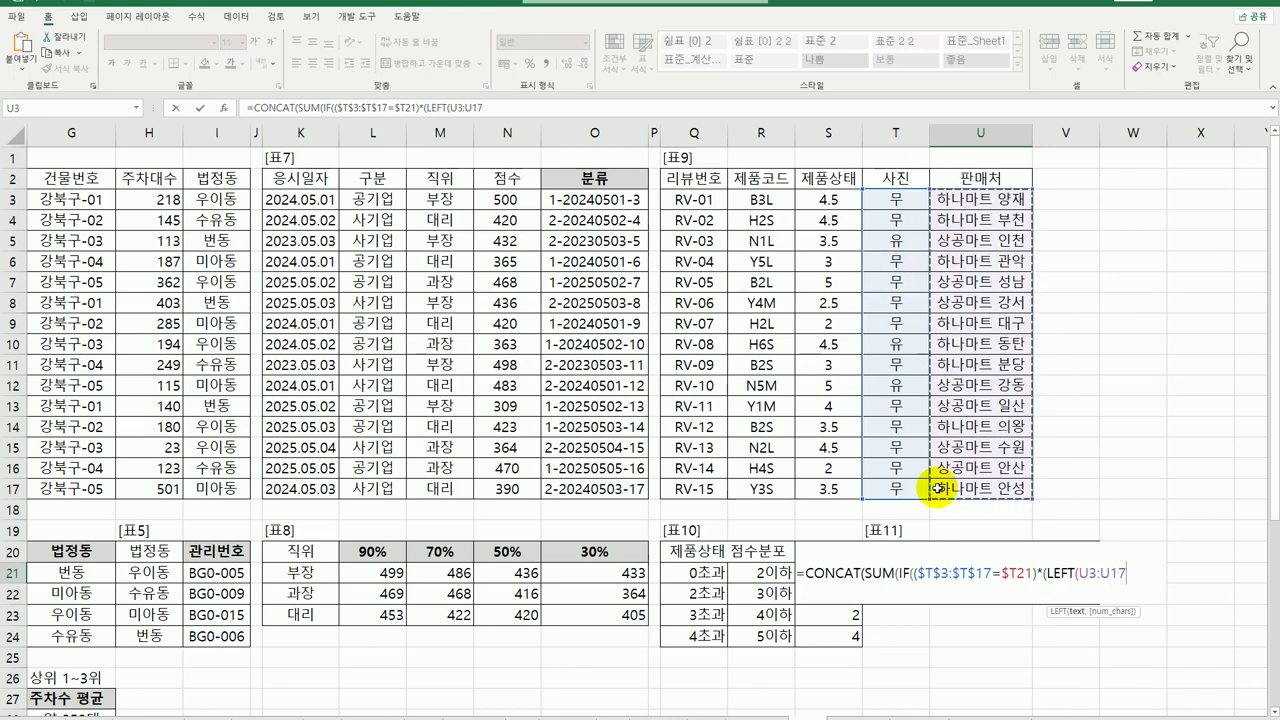
pyautogui.press('F4')
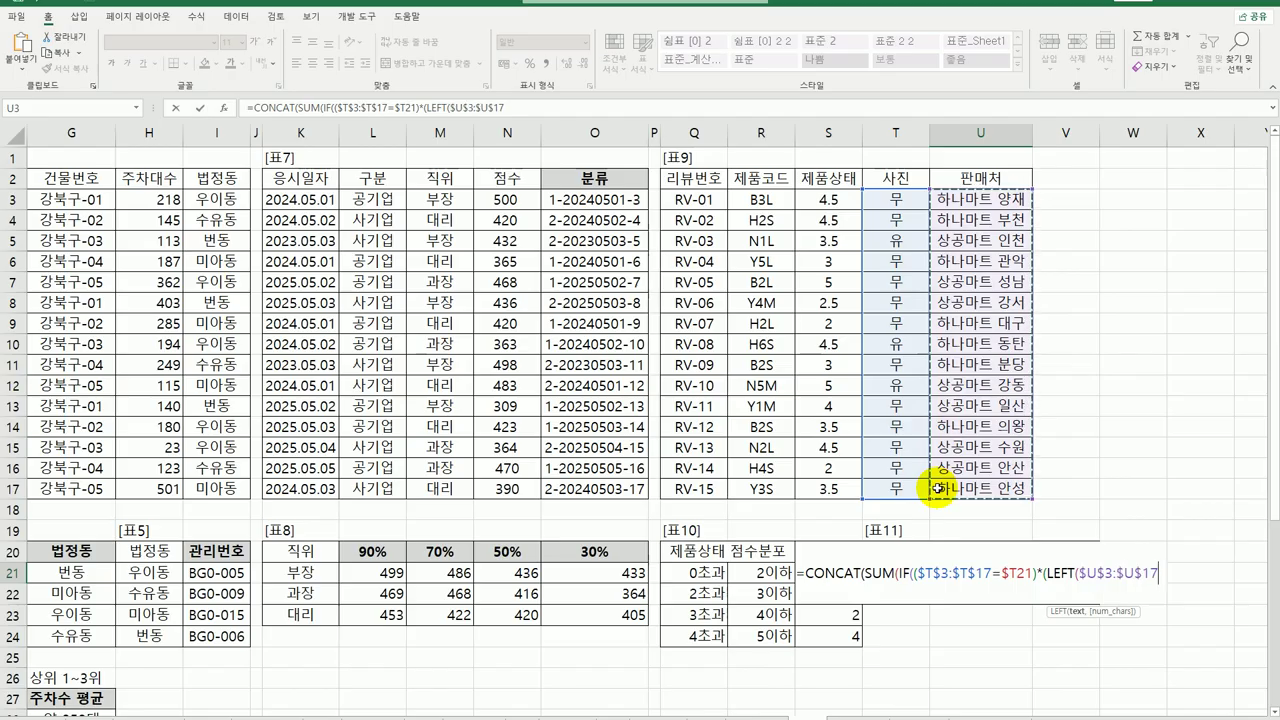
pyautogui.write(',2')
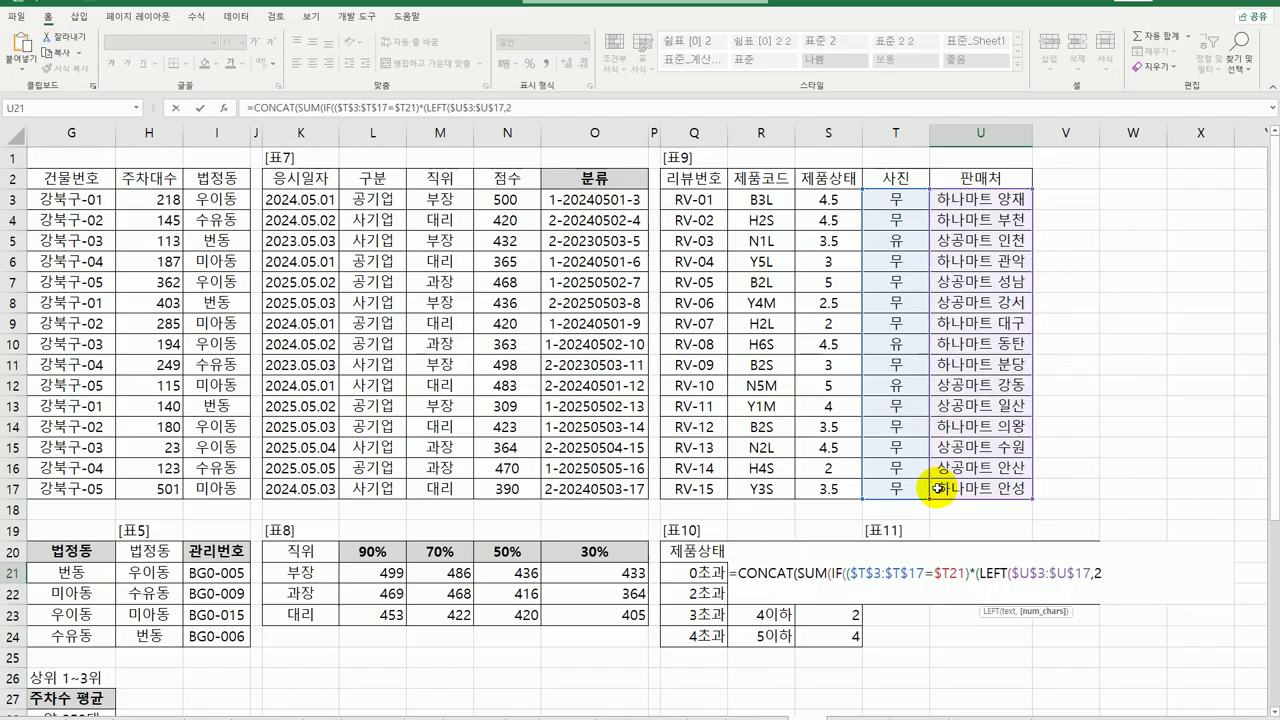
pyautogui.write(')=')
pyautogui.press('Up')
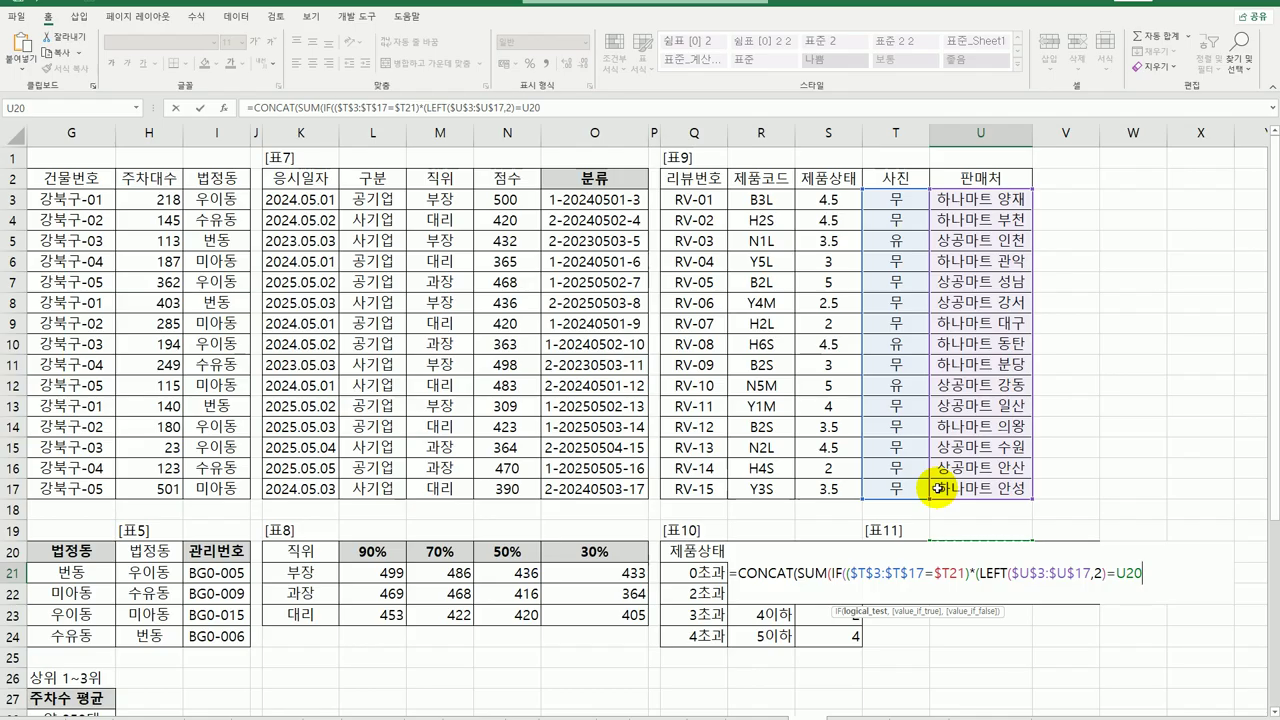
pyautogui.press('F4')
pyautogui.press('F4')
# - Set the IF's true value to 1, close IF and SUM, and add "/" as CONCAT's second argument
pyautogui.write('),1')
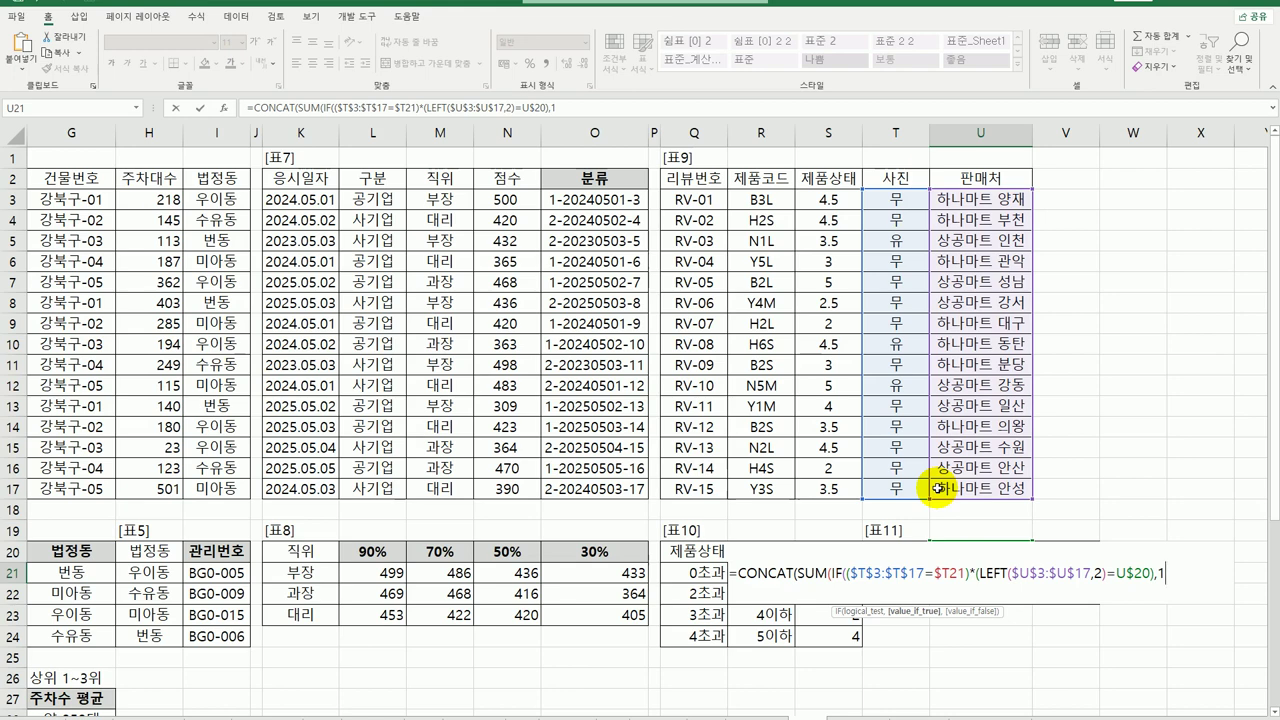
pyautogui.write(')')
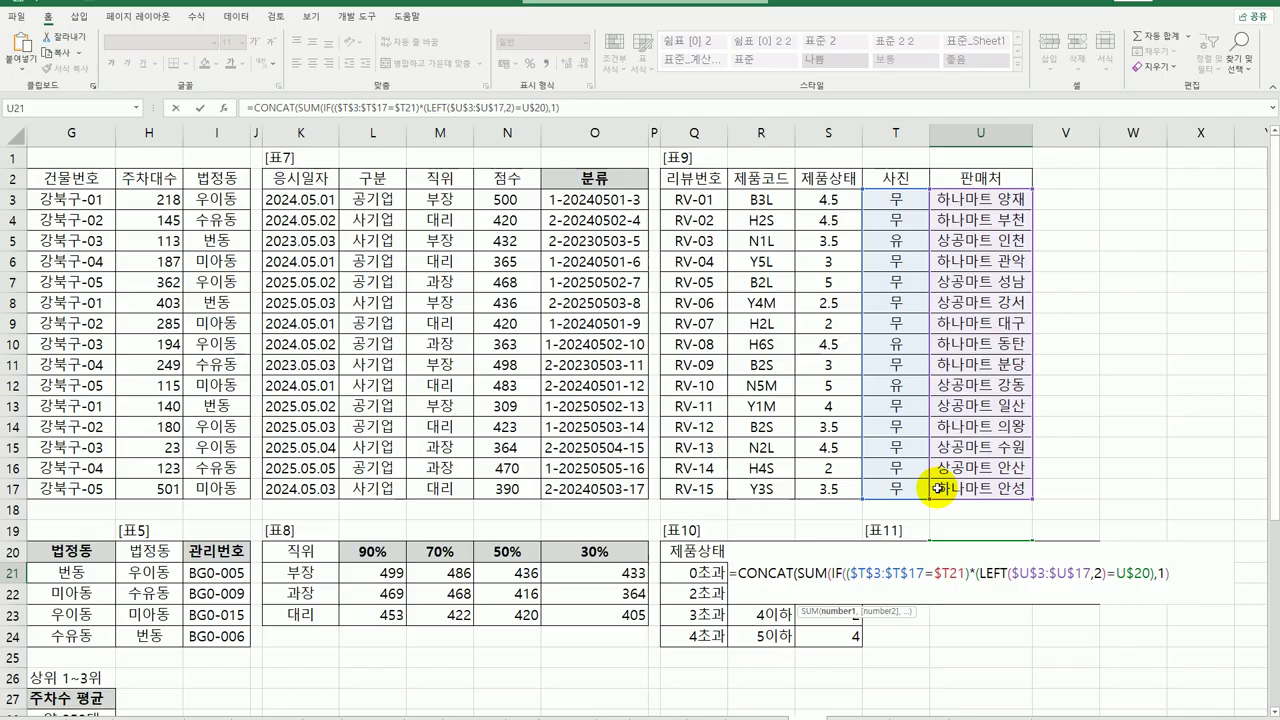
pyautogui.write(')')
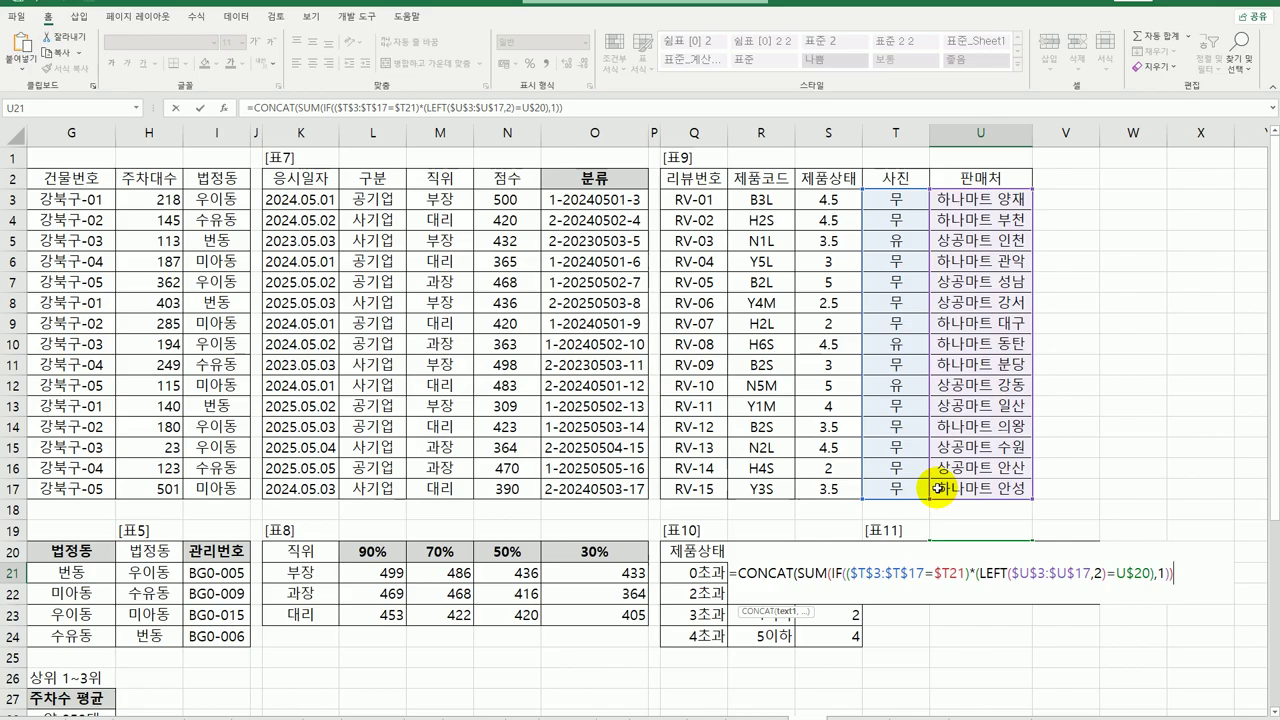
pyautogui.write(',"/",')
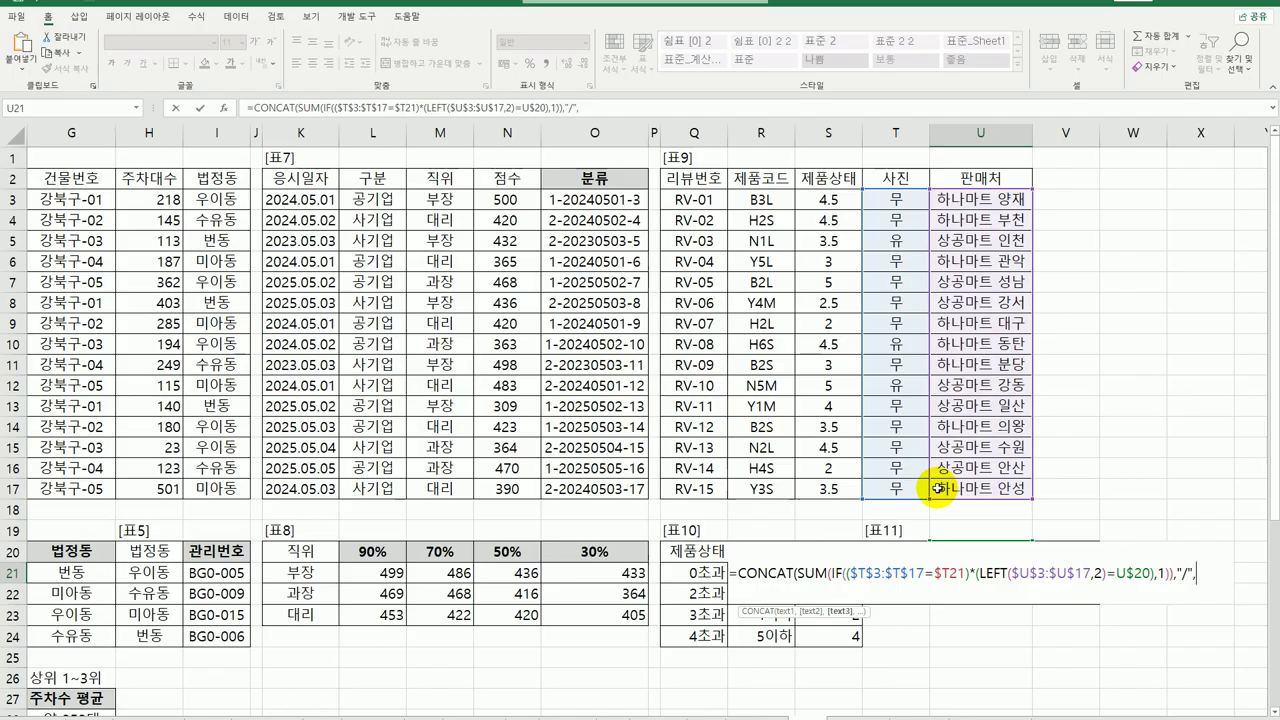
# - Add COUNTA($U$3:$U$17) as CONCAT's third argument and complete U21 as an array formula
pyautogui.write('COUNTA(')
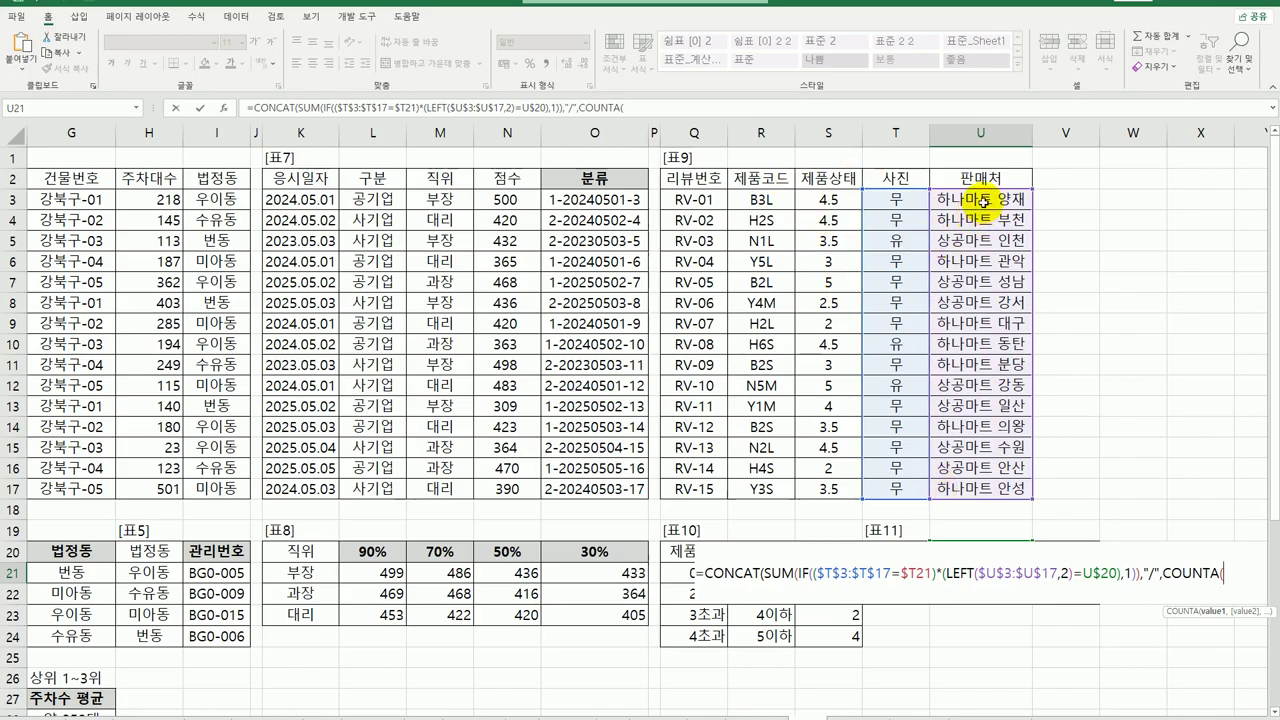
pyautogui.moveTo(978, 201); pyautogui.dragTo(983, 496)
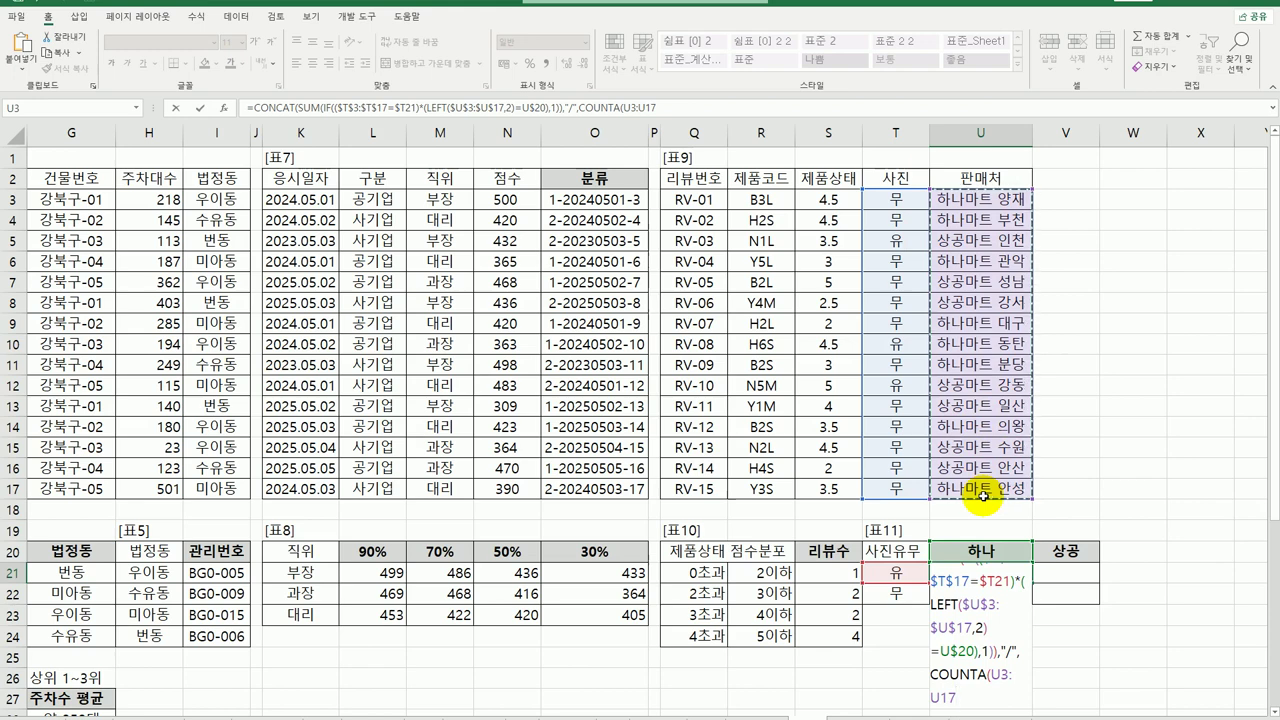
pyautogui.press('F4')
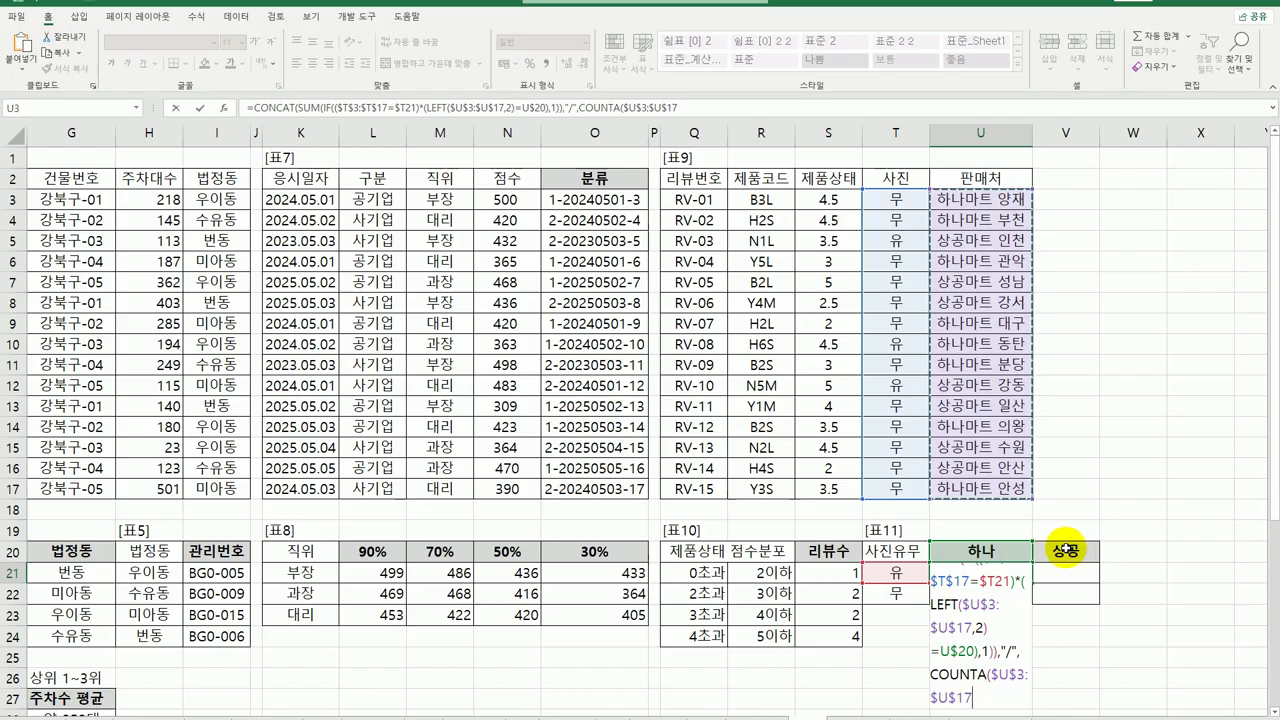
pyautogui.write(')')
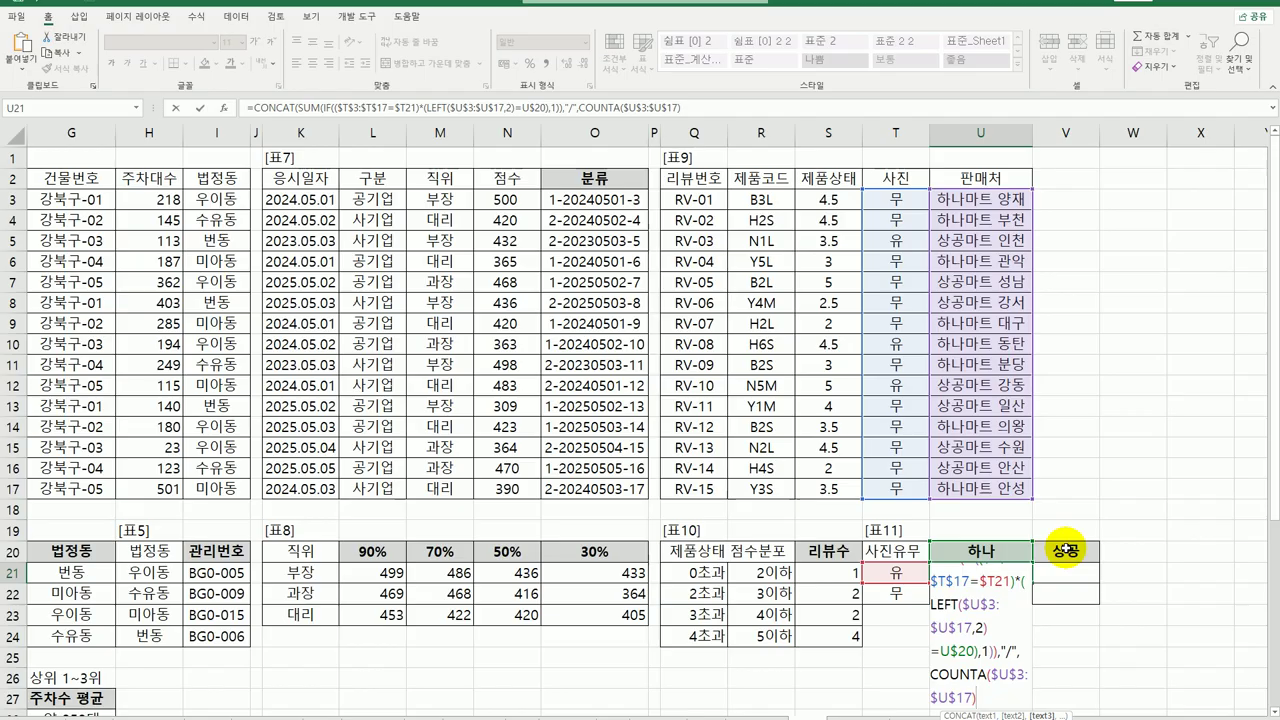
pyautogui.write(')')
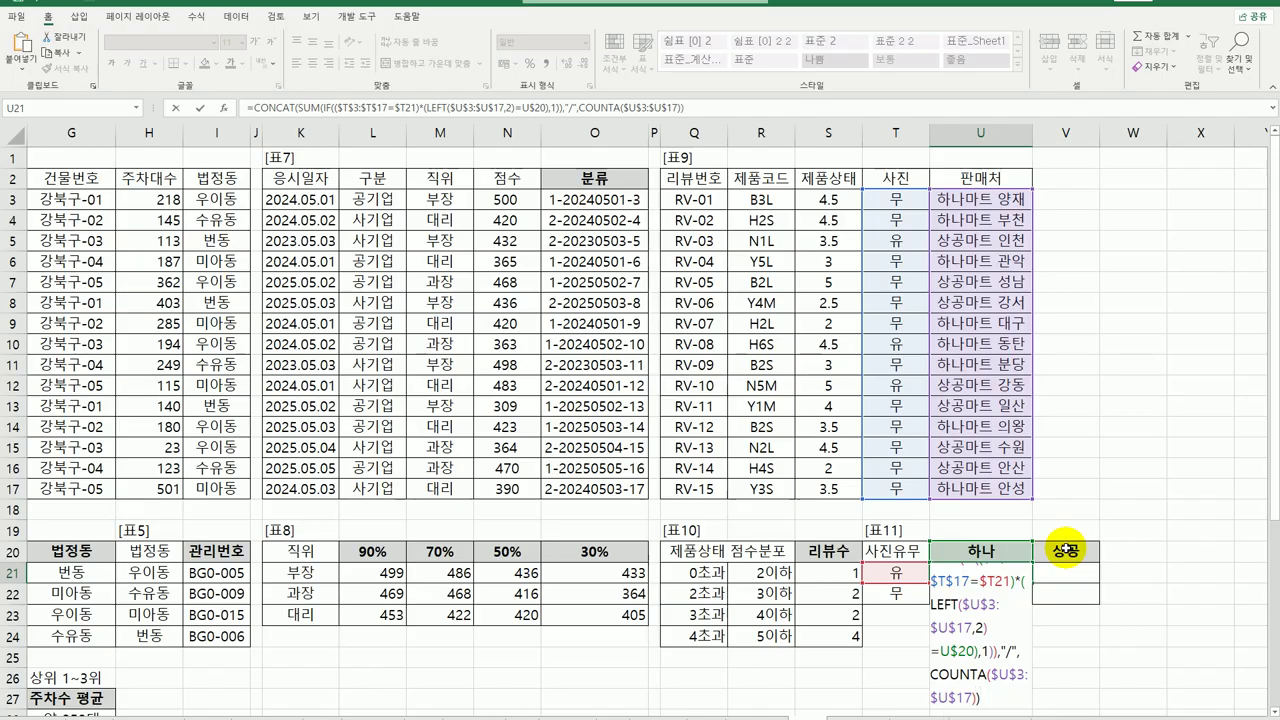
pyautogui.hotkey('ctrl', 'shift', 'Return')
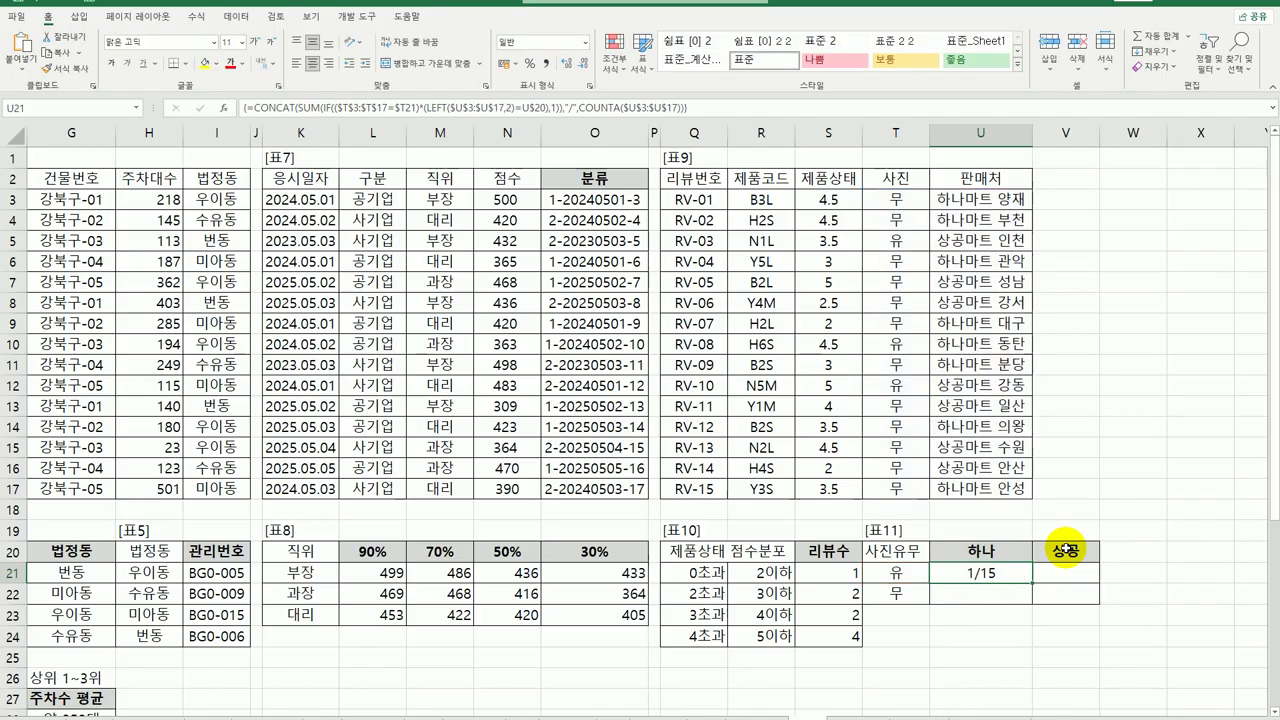
# - Fill the U21 formula down to U22 and across to V21:V22 in 표11
pyautogui.click(966, 552)
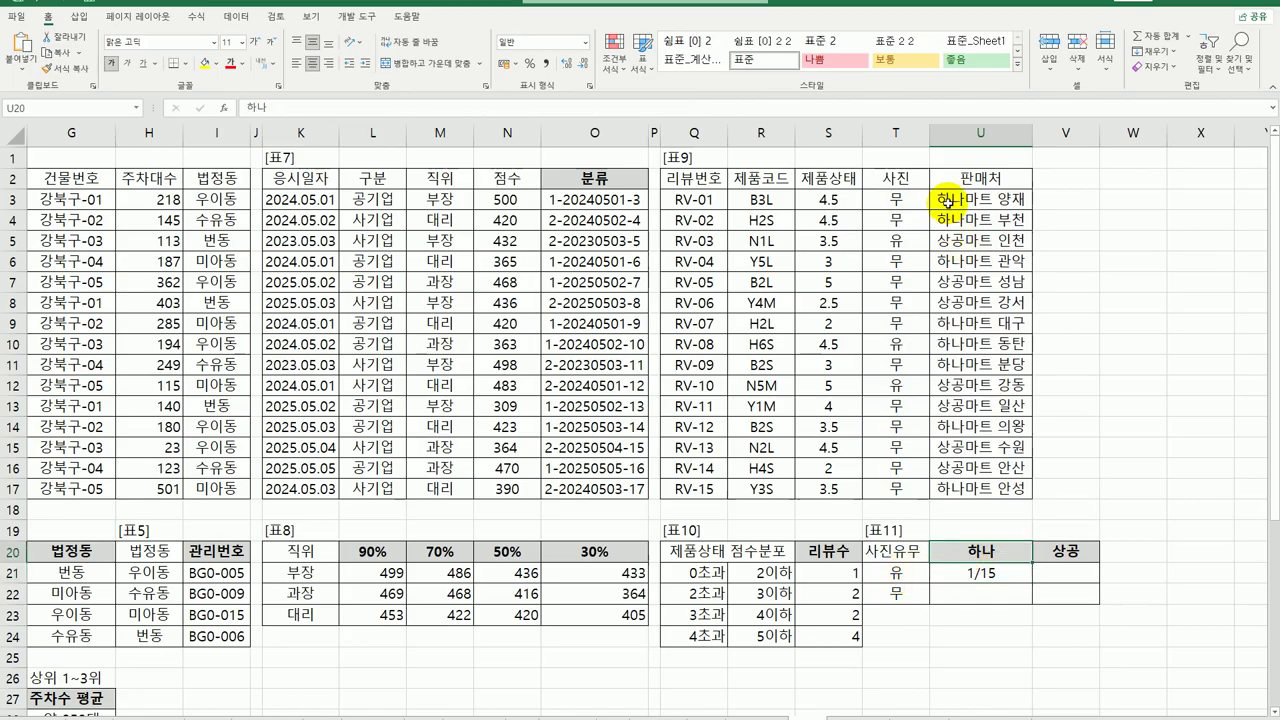
pyautogui.moveTo(946, 200); pyautogui.dragTo(990, 488)
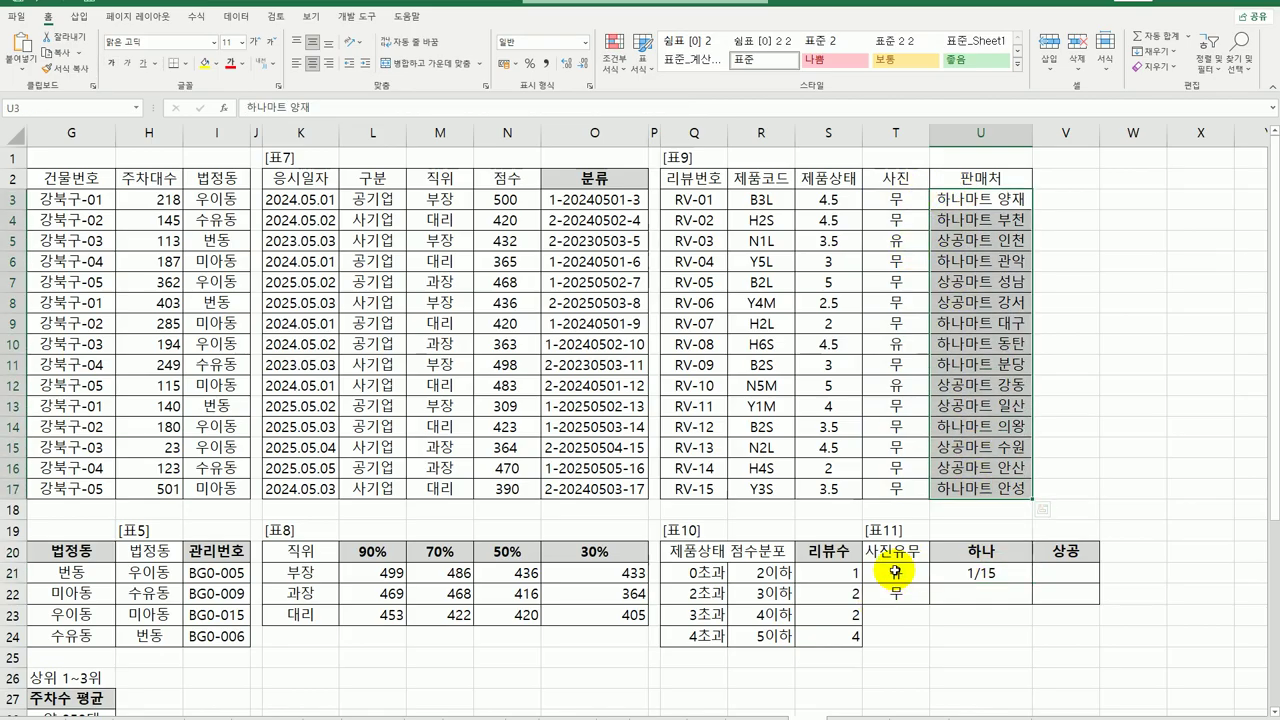
pyautogui.click(979, 574)
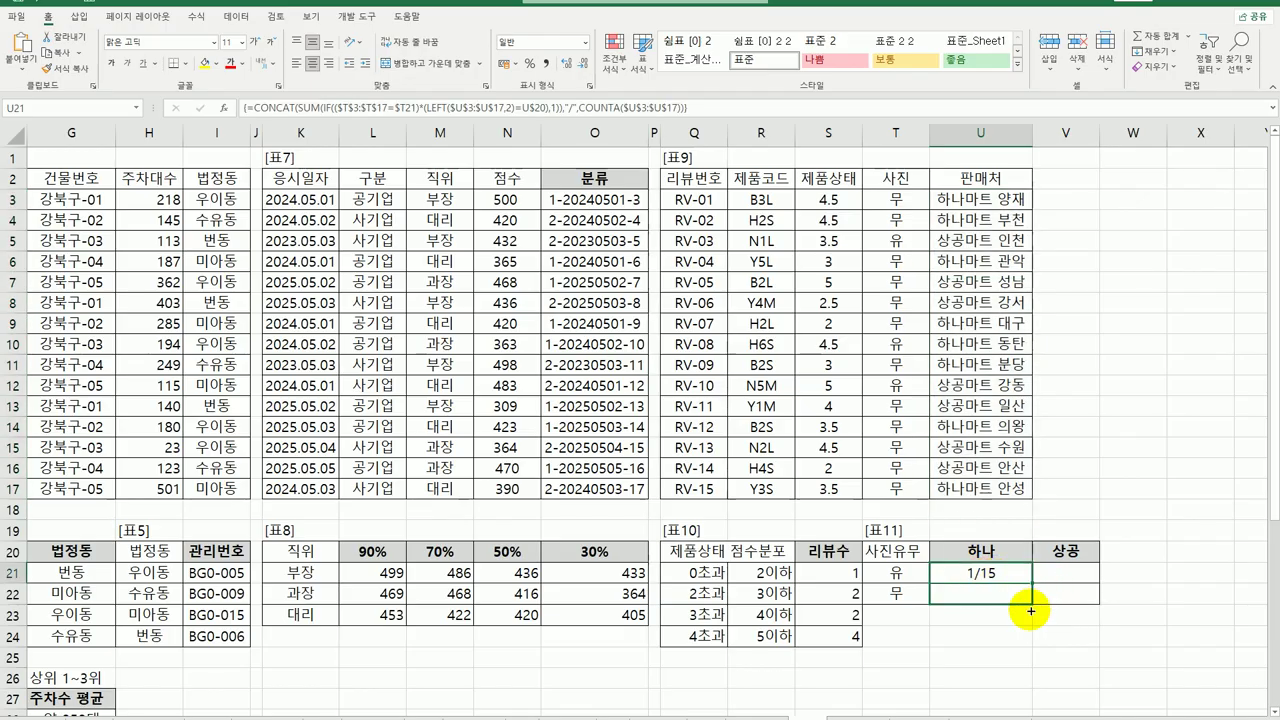
pyautogui.moveTo(1030, 611); pyautogui.dragTo(1030, 610)
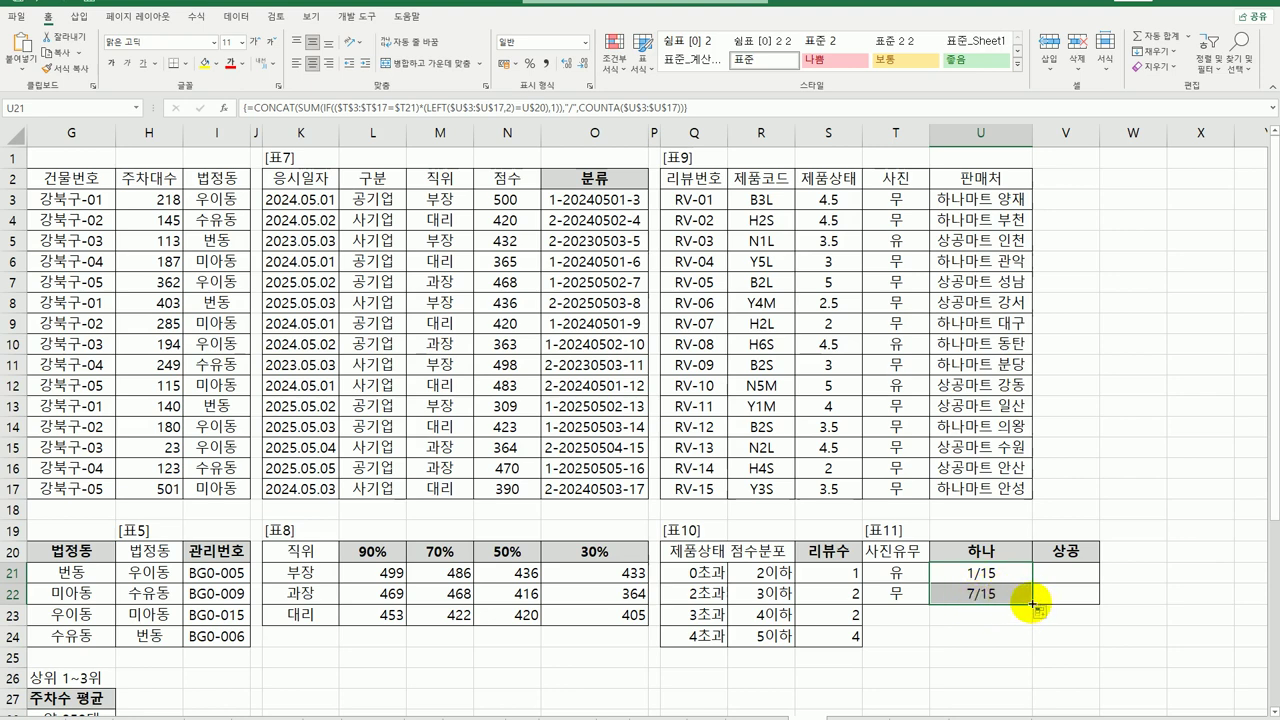
pyautogui.moveTo(1033, 604); pyautogui.dragTo(1077, 573)
pyautogui.click(1077, 573)
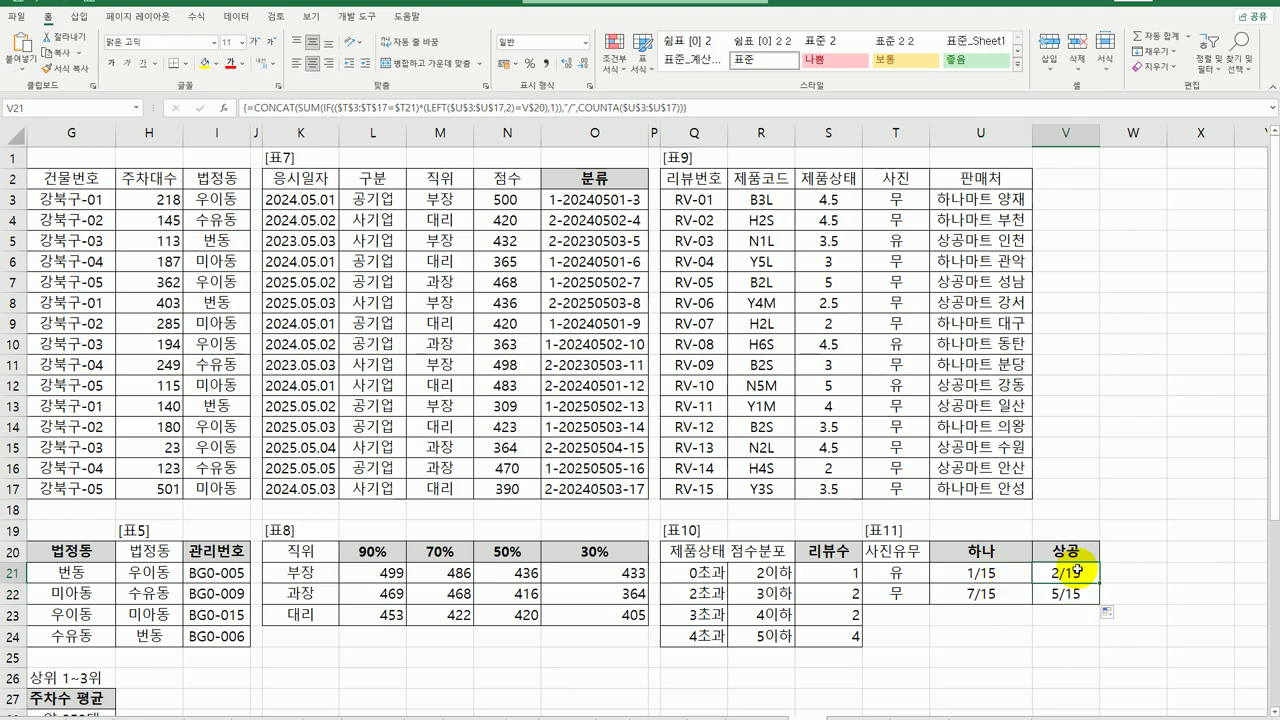
# - Examine the references in V21's copied formula and the 판매처 range they count
pyautogui.doubleClick(1072, 570)
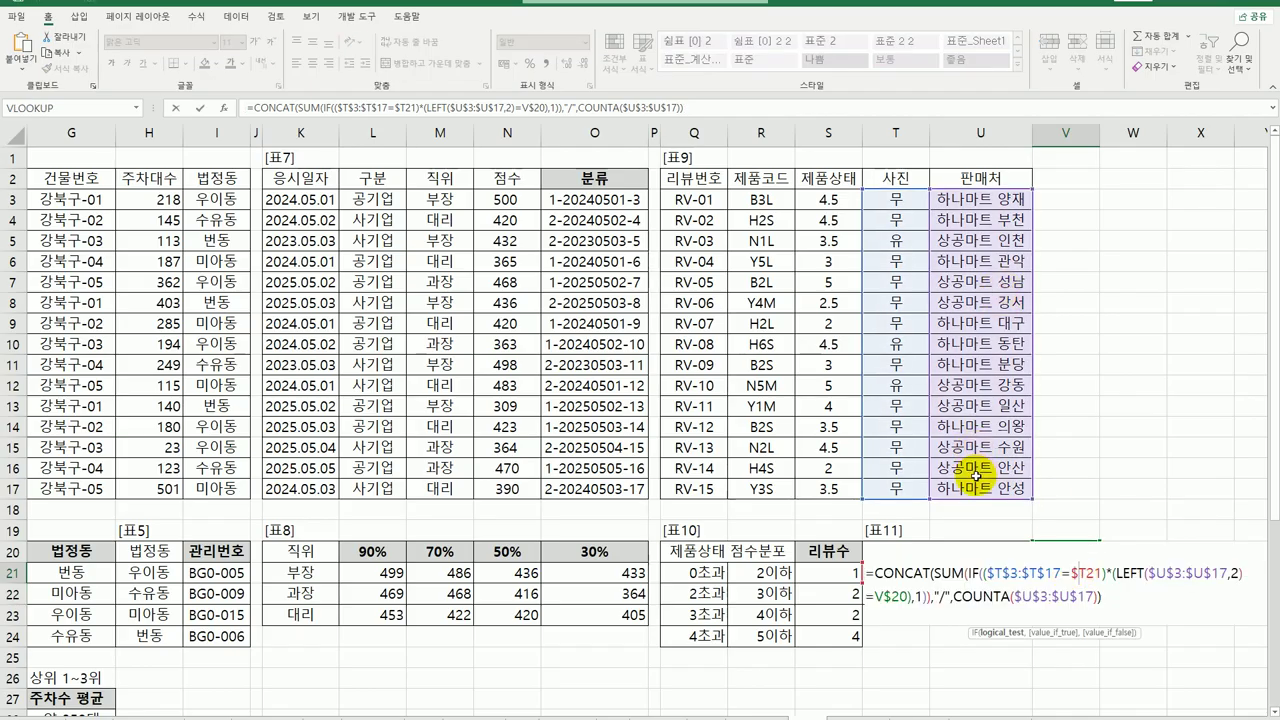
pyautogui.hotkey('ctrl', 'shift', 'Return')
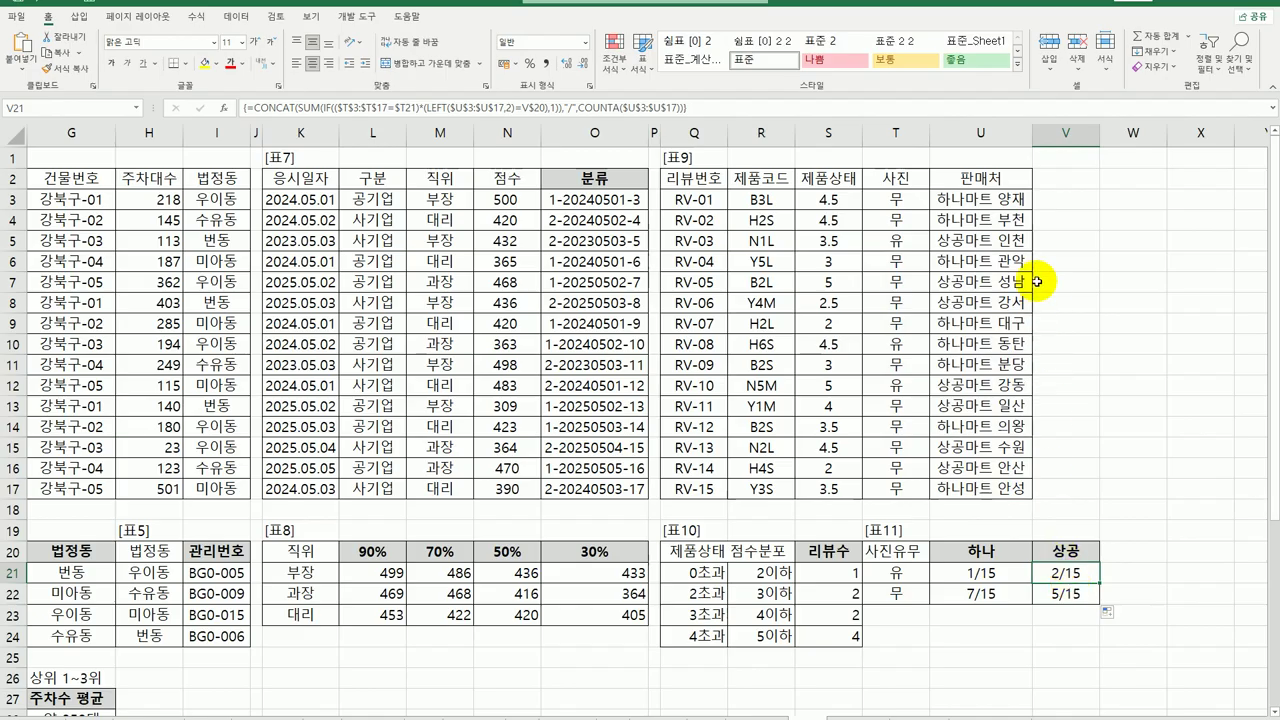
pyautogui.moveTo(984, 199); pyautogui.dragTo(997, 490)
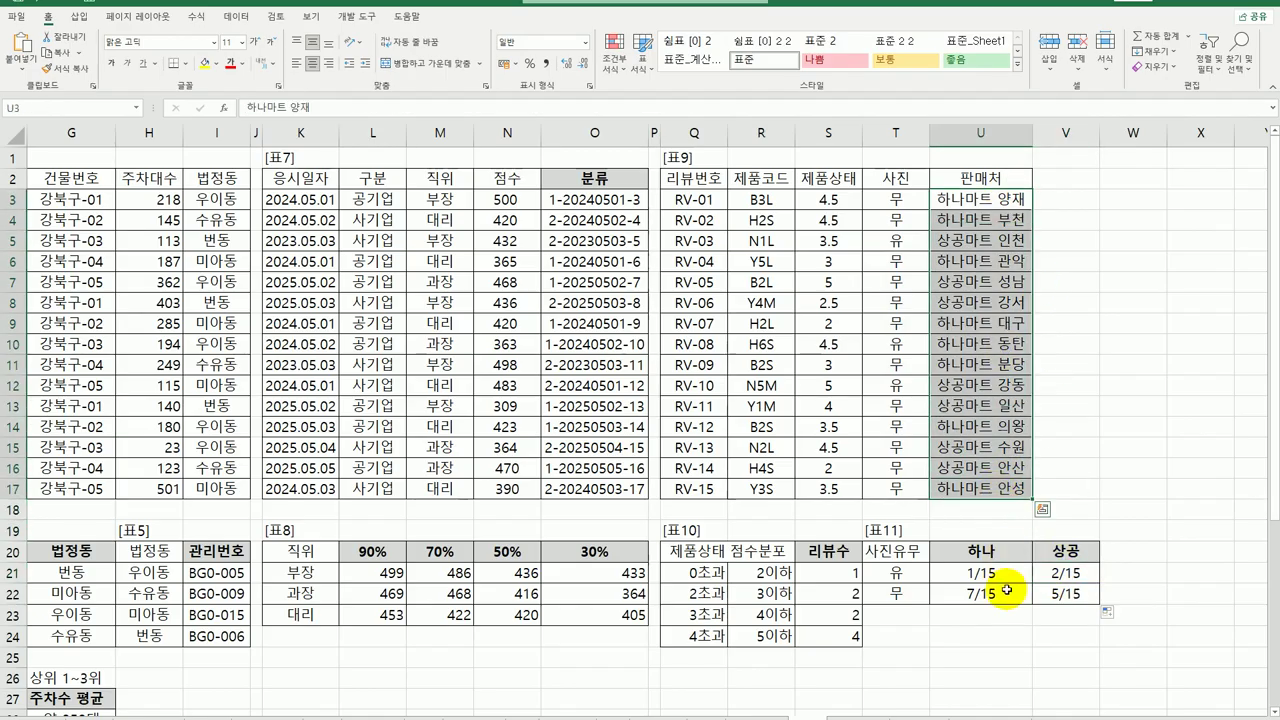
pyautogui.click(1005, 580)
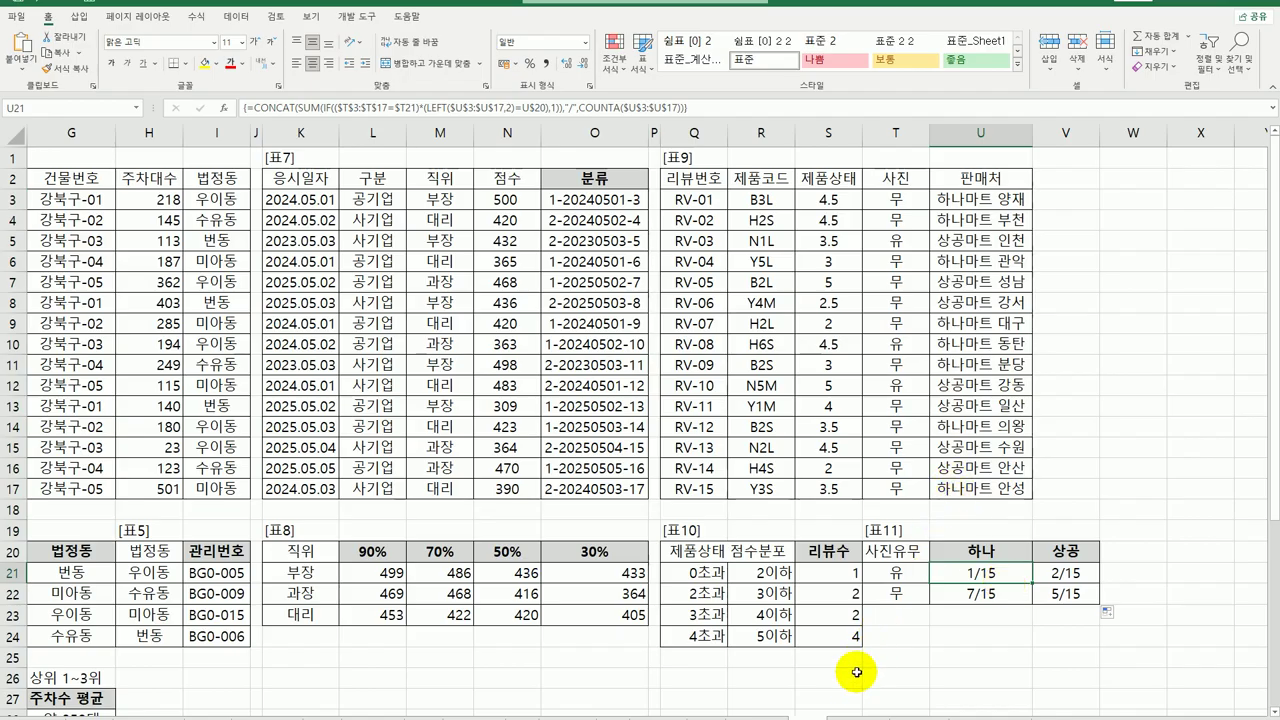
# - Compare the 표11 results with the solved copy on the neighbouring worksheet
pyautogui.click(862, 712)
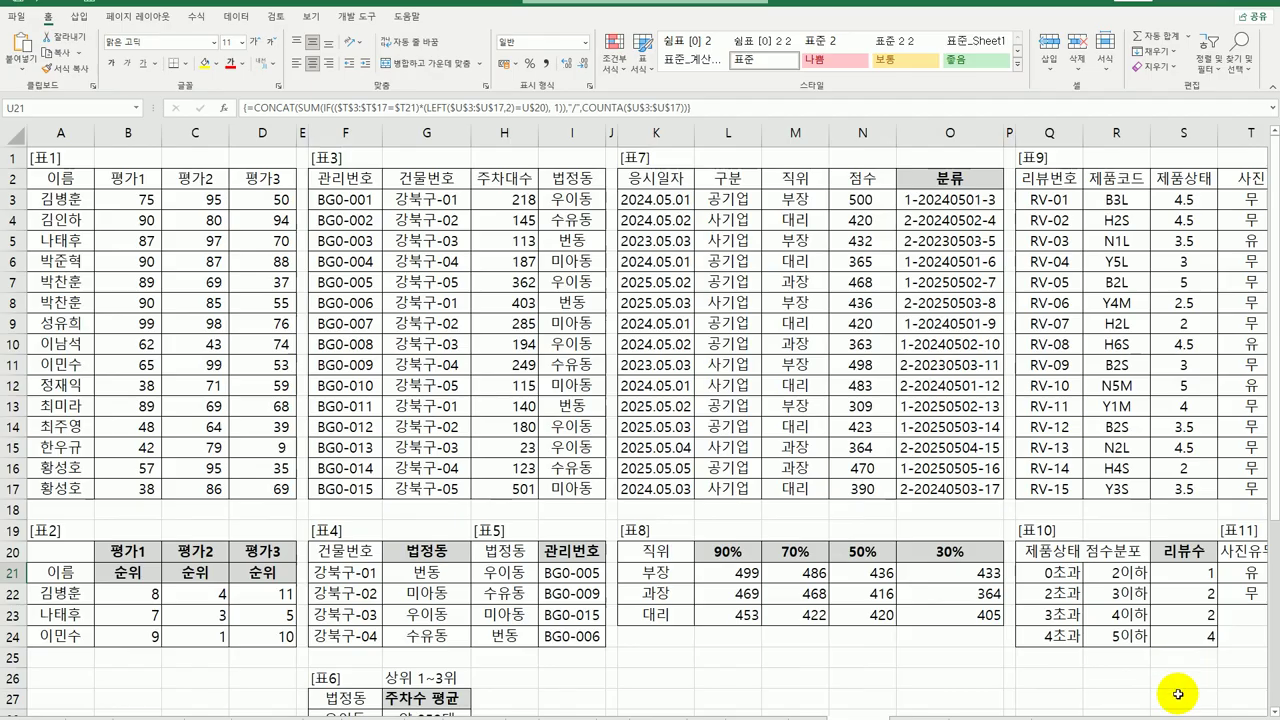
pyautogui.click(866, 617)
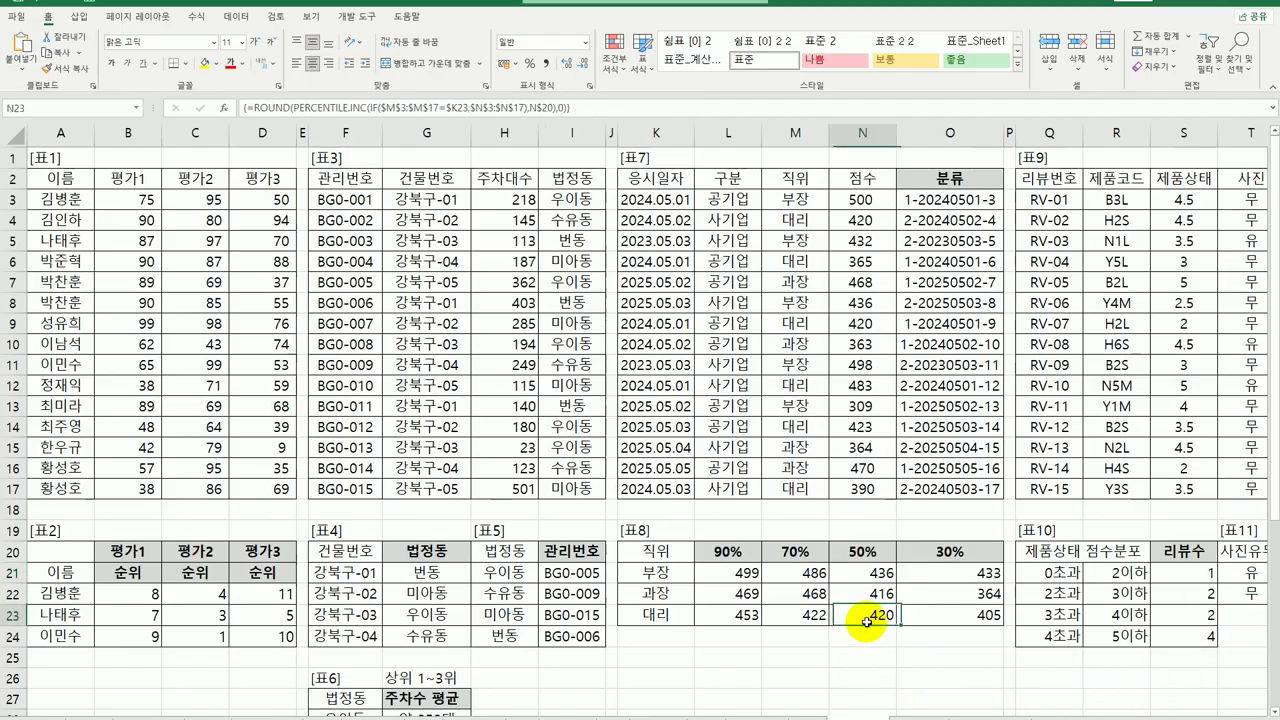
pyautogui.press('Right')
pyautogui.press('Right')
pyautogui.press('Right')
pyautogui.press('Right')
pyautogui.press('Right')
pyautogui.press('Right')
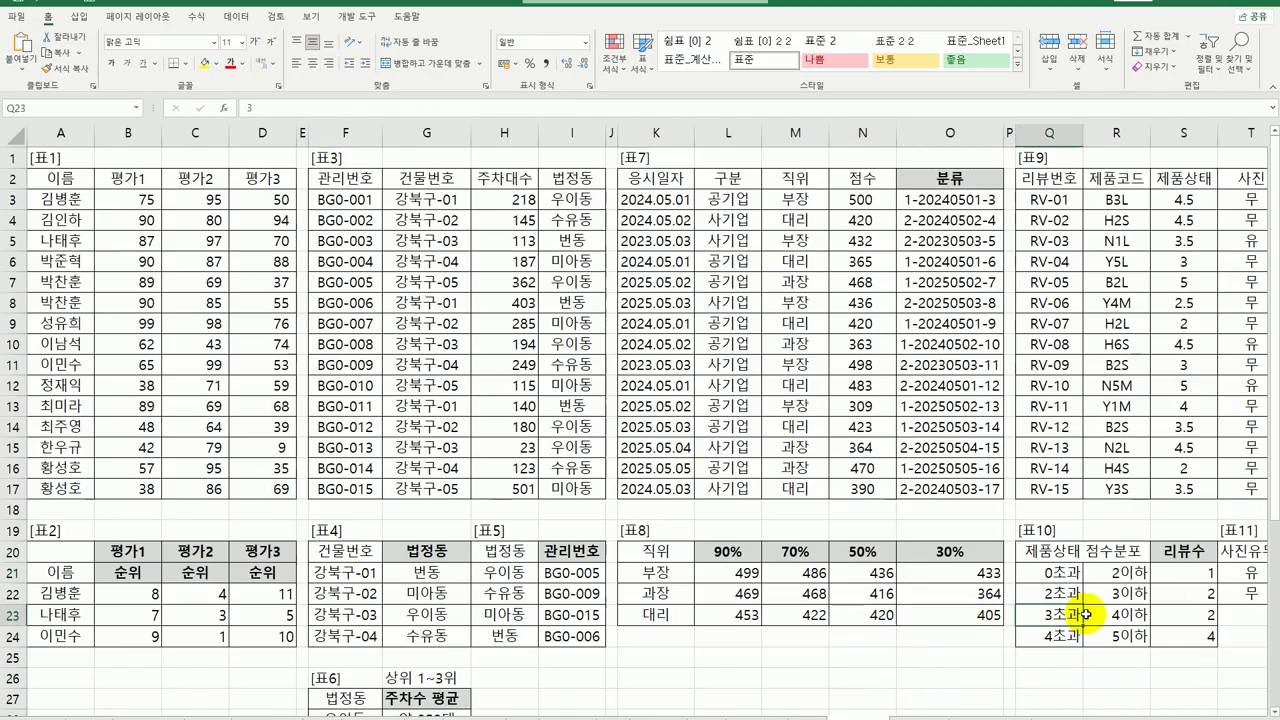
pyautogui.press('Right')
pyautogui.press('Right')
pyautogui.press('Right')
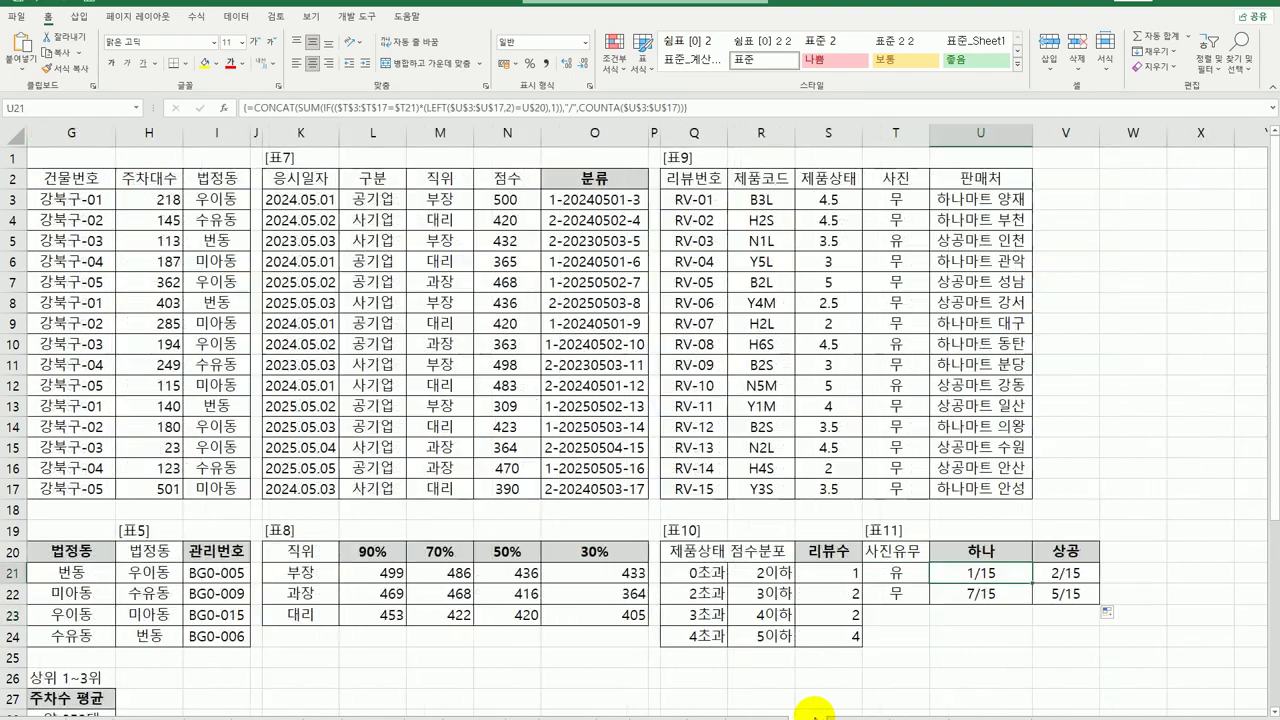
pyautogui.click(851, 709)
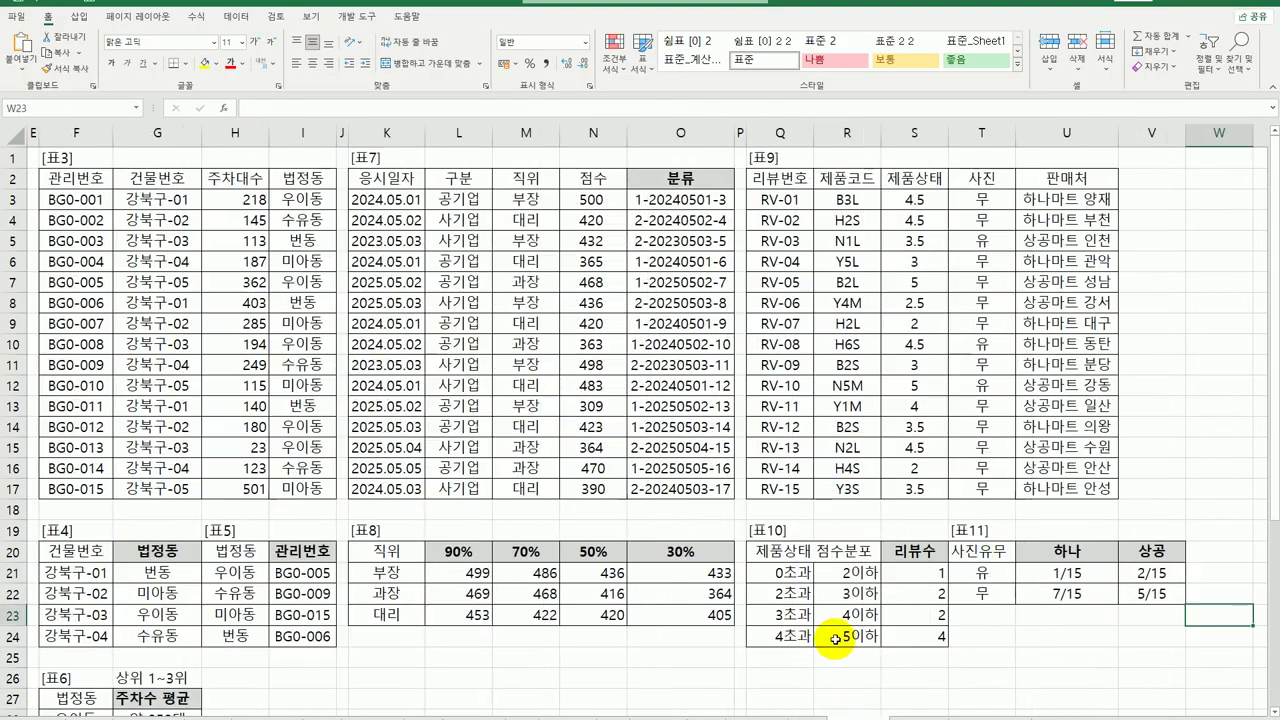